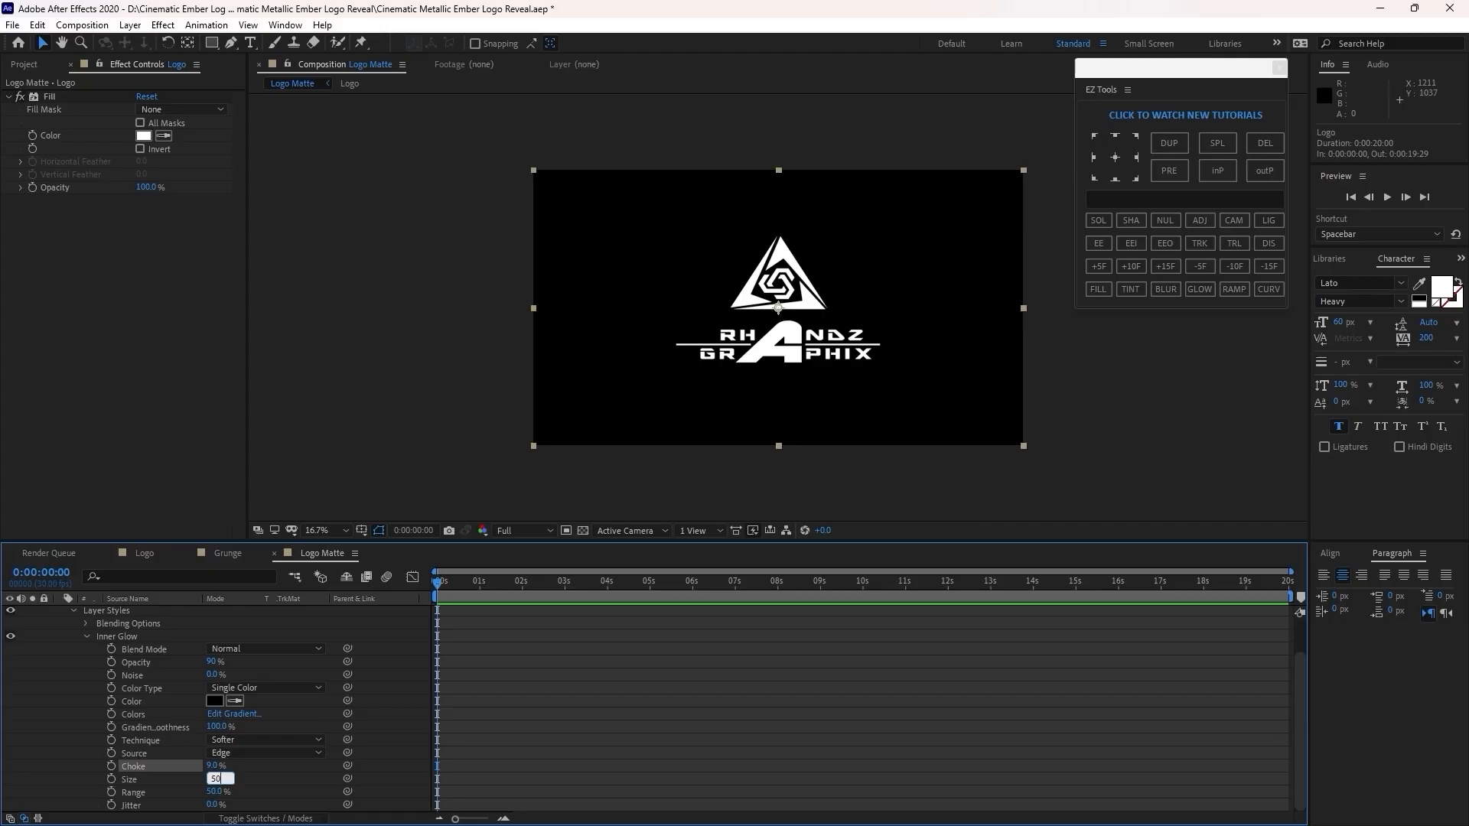
- Set the Logo layer's Inner Glow size to 50 and range to 68.1%, and collapse its properties
key("Return")
left_click(213, 792)
type("68")
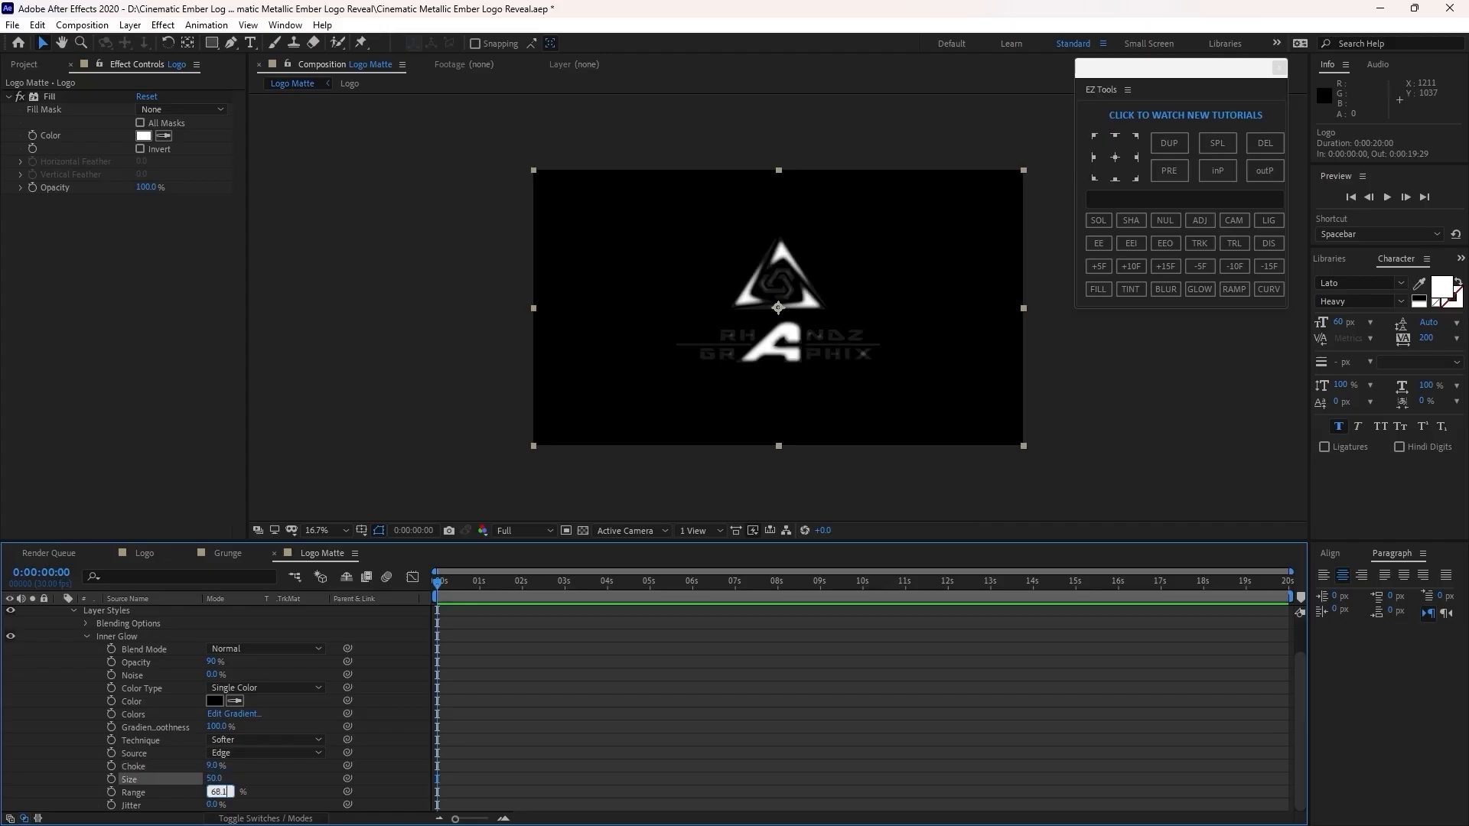
type(".1")
left_click(85, 637)
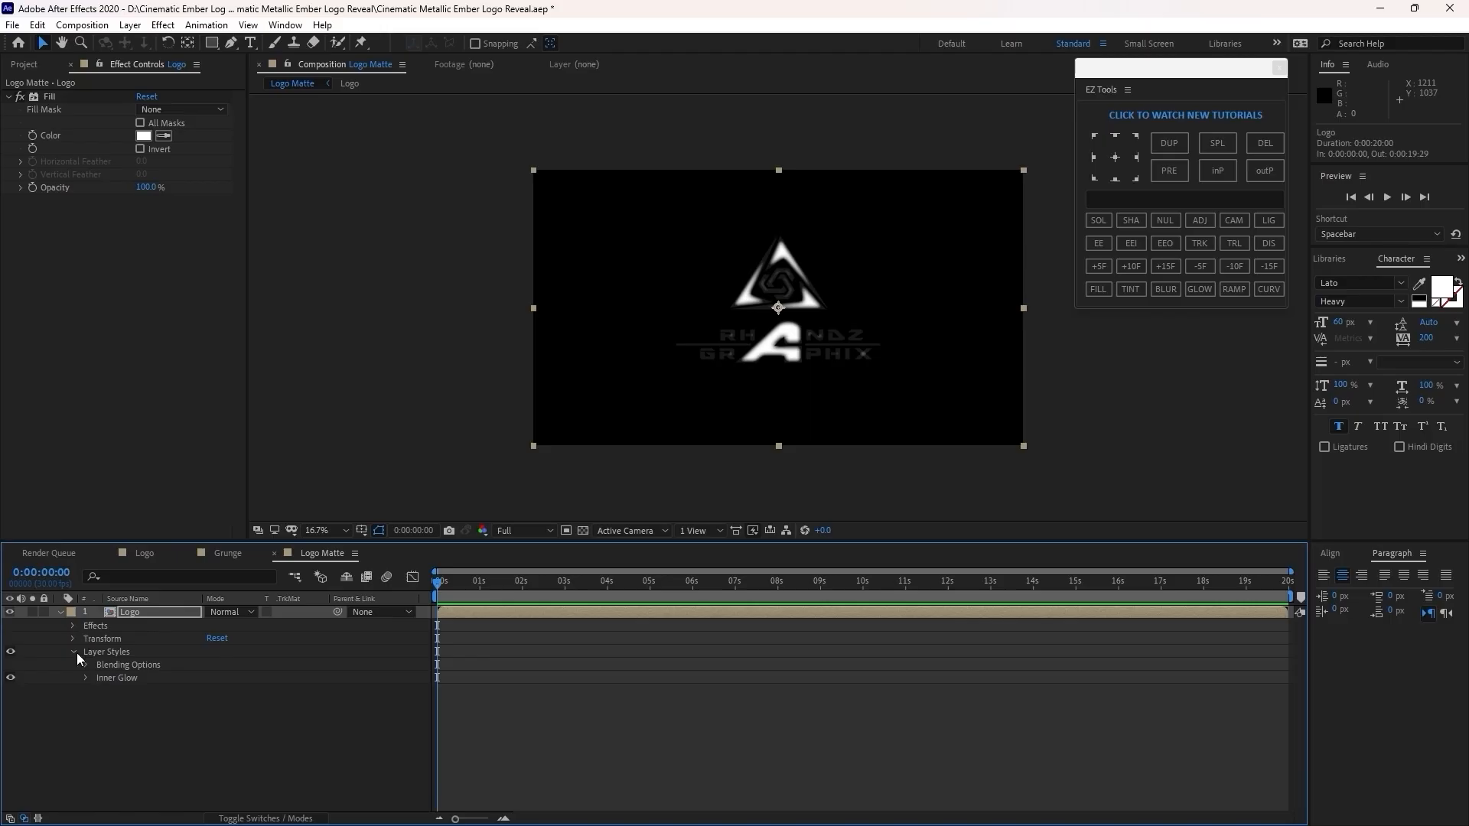
left_click(74, 652)
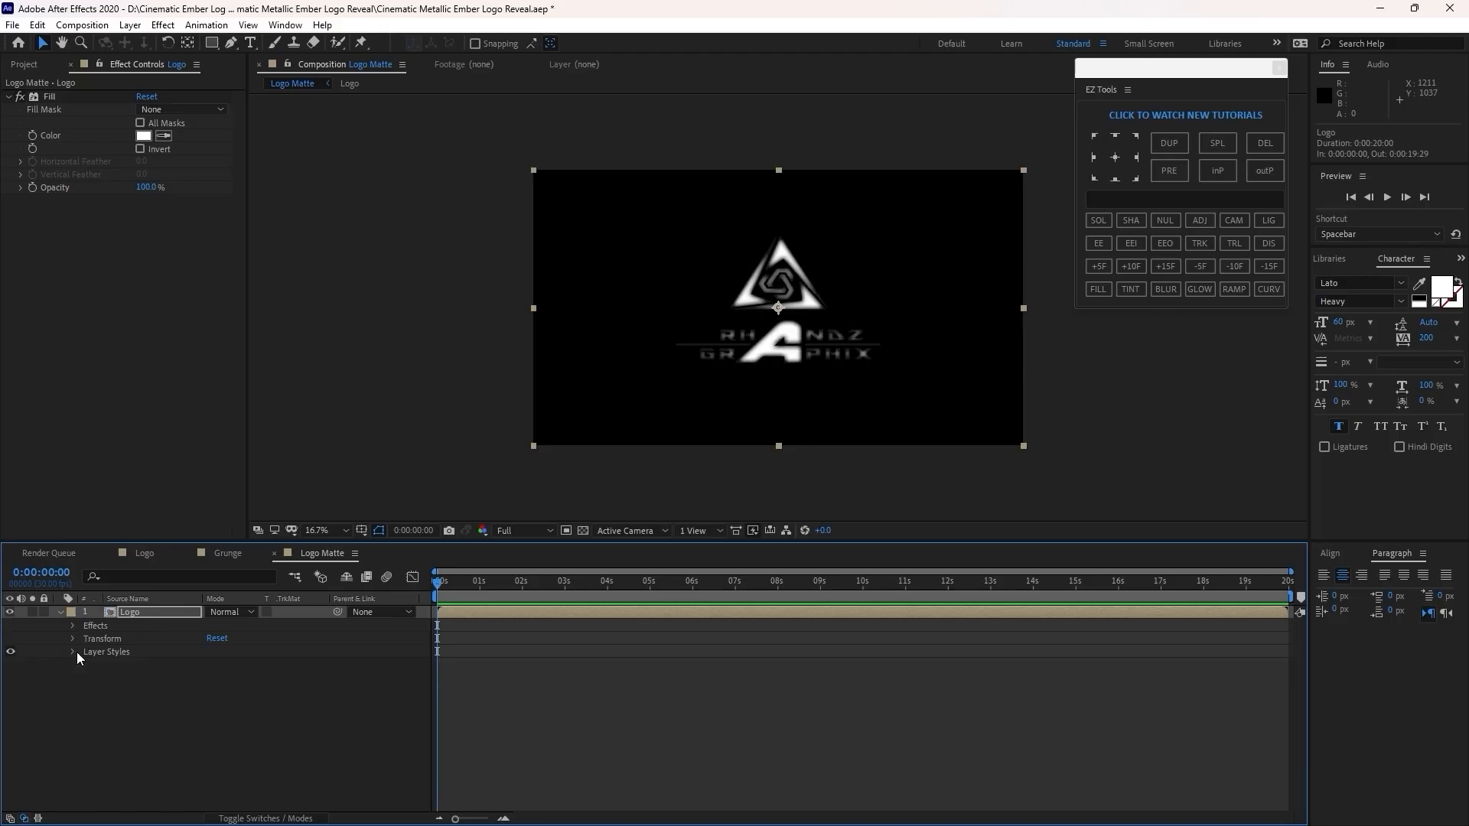
left_click(61, 614)
- Add a new adjustment layer above the Logo layer in the Logo Matte composition
left_click(131, 26)
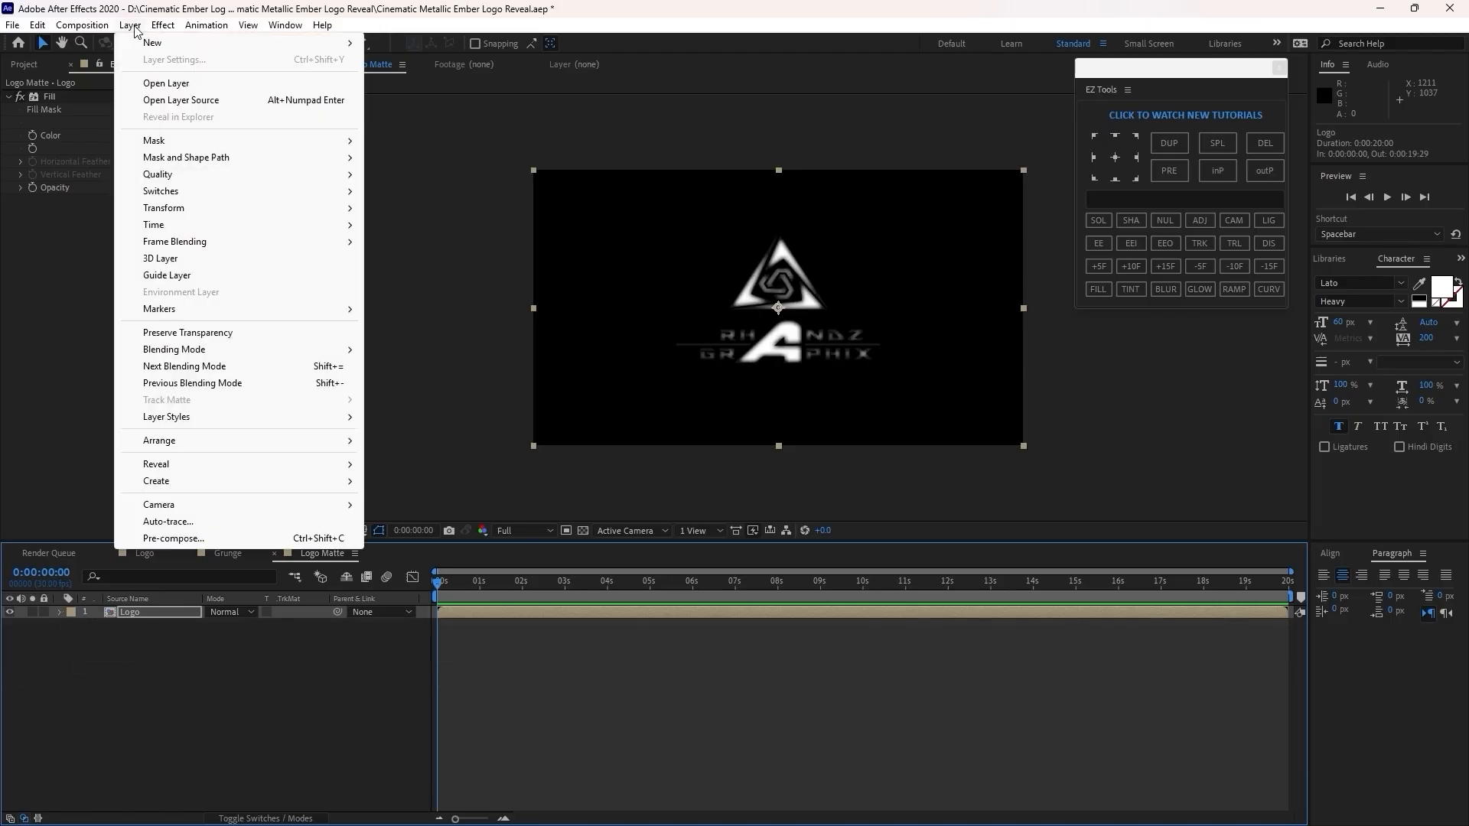
mouse_move(153, 42)
left_click(394, 144)
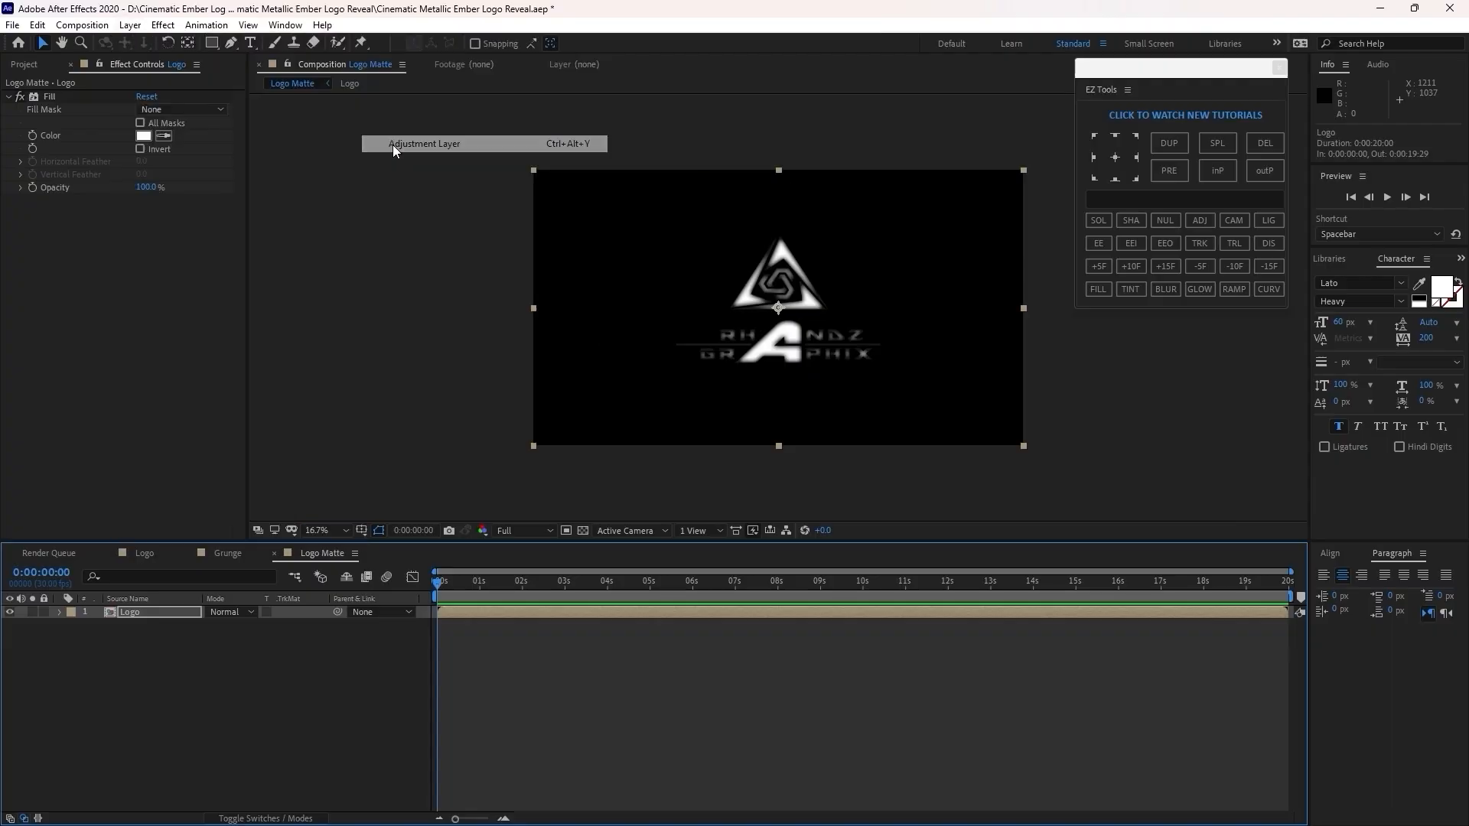
- Apply Solid Composite to the adjustment layer and set its color to black
left_click(155, 26)
mouse_move(248, 188)
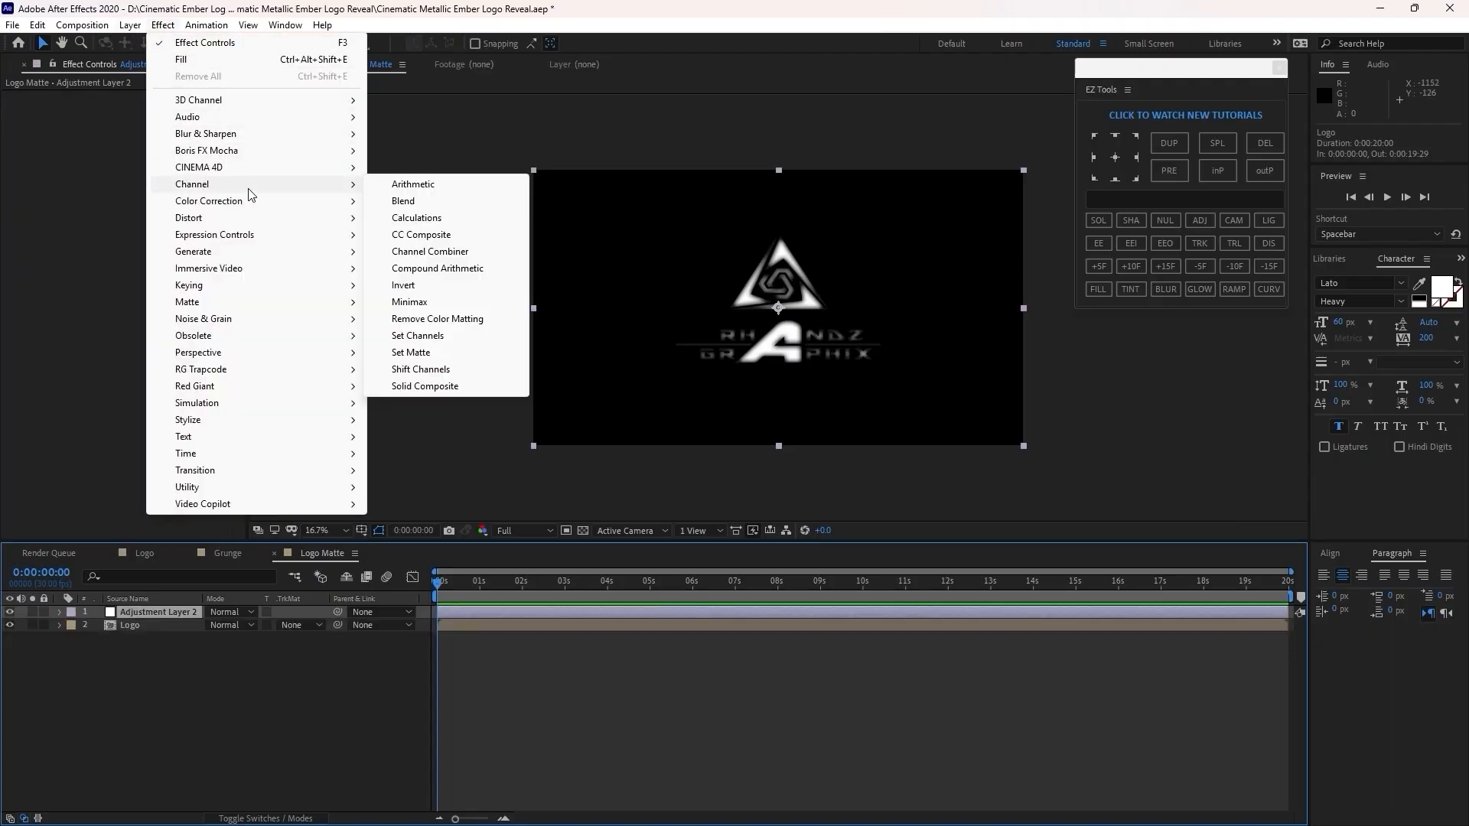
left_click(424, 387)
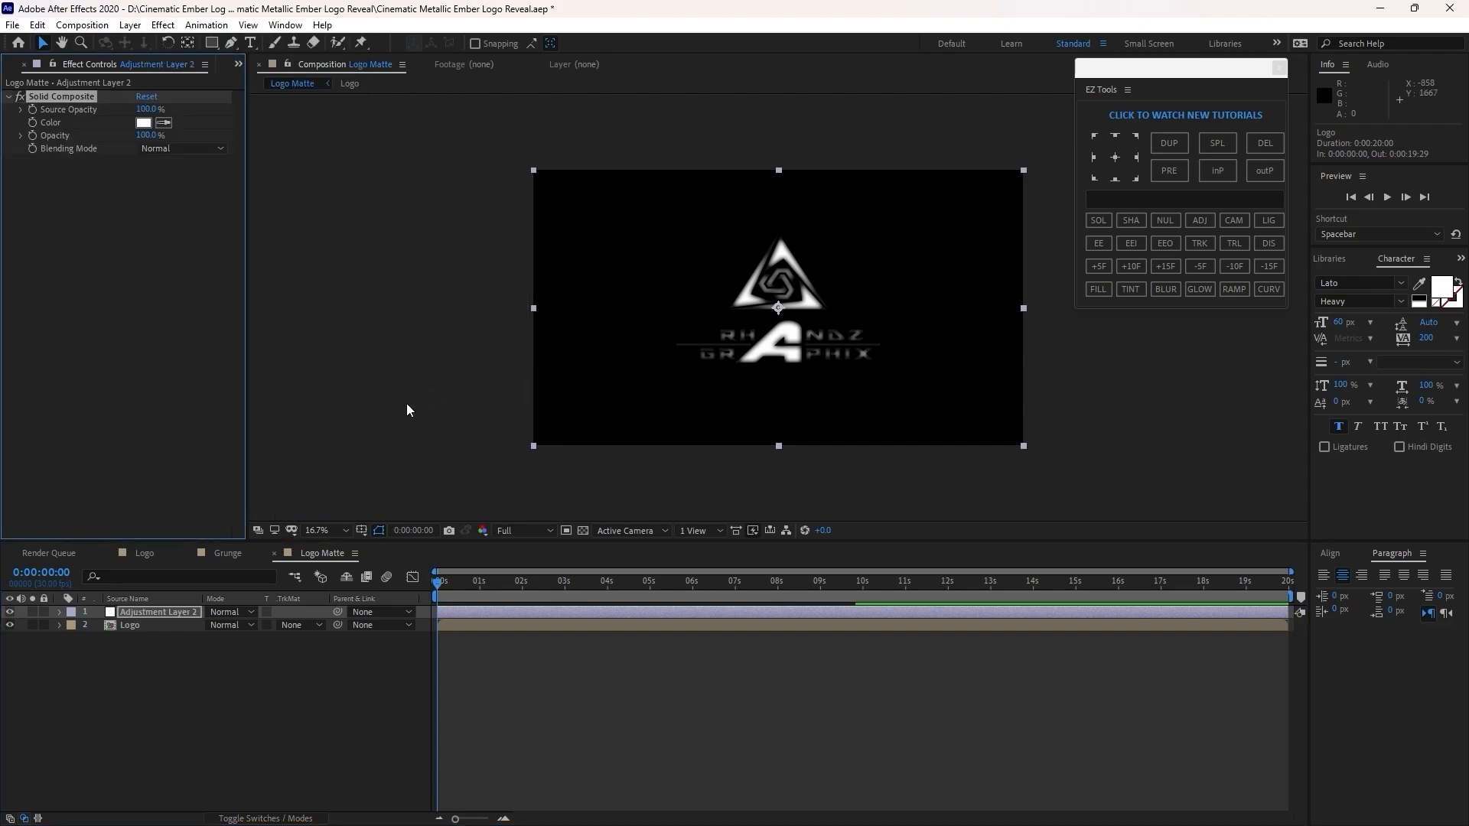
left_click(143, 123)
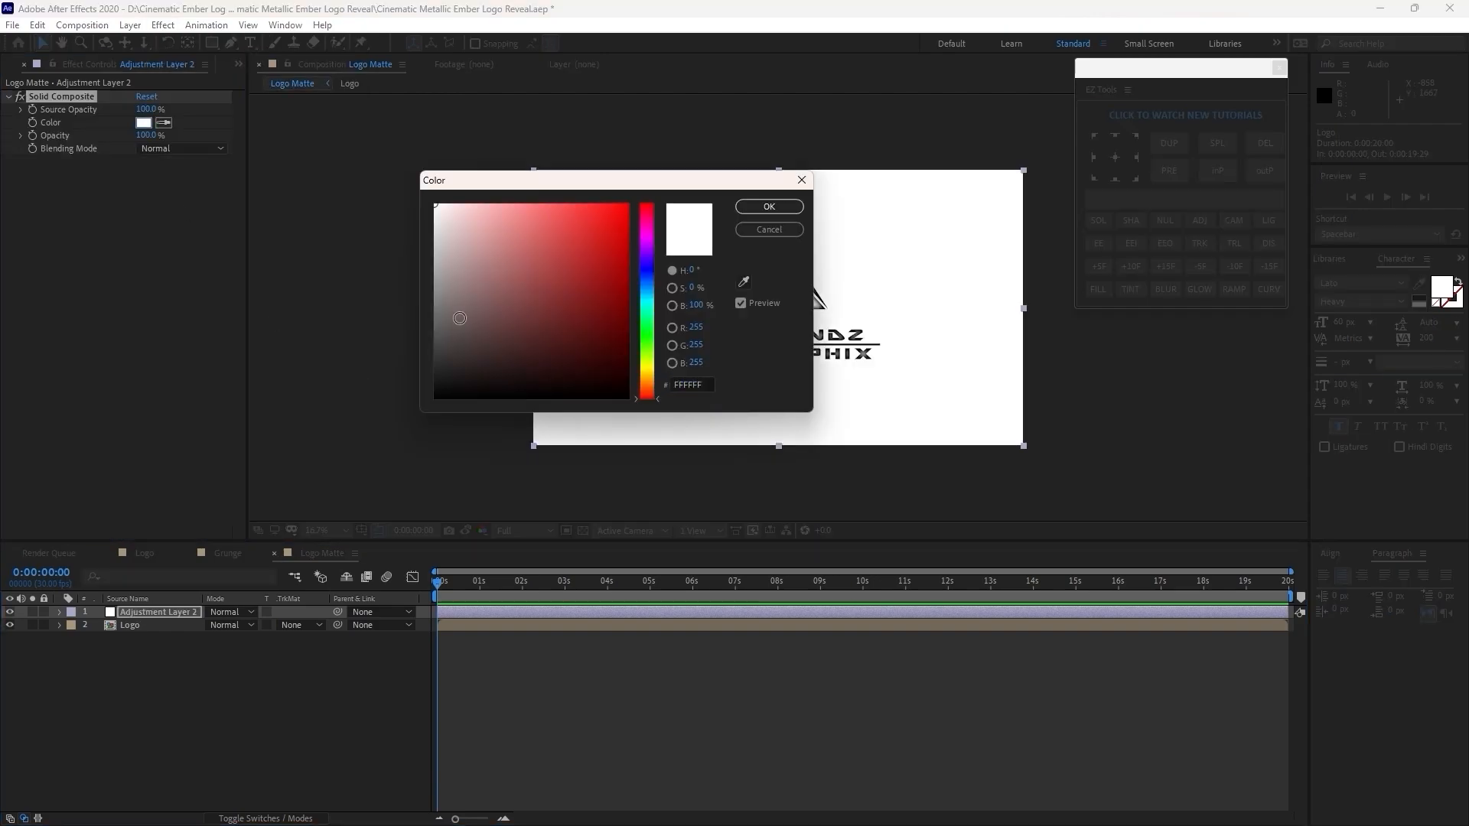
left_click_drag(459, 318, 433, 405)
left_click(751, 214)
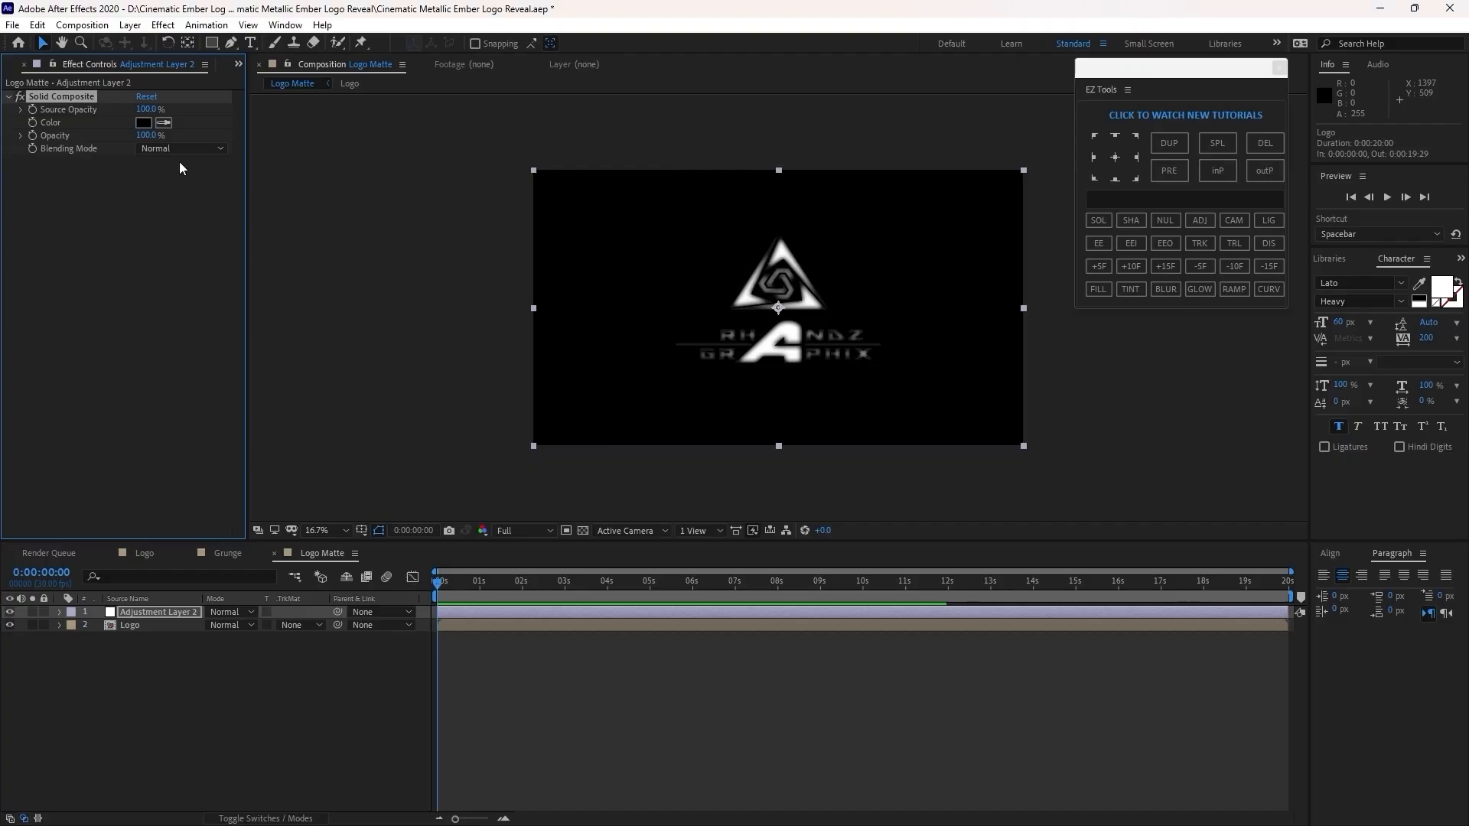
- Apply Fast Box Blur to the adjustment layer with a blur radius of 1 and 1 iteration
left_click(163, 25)
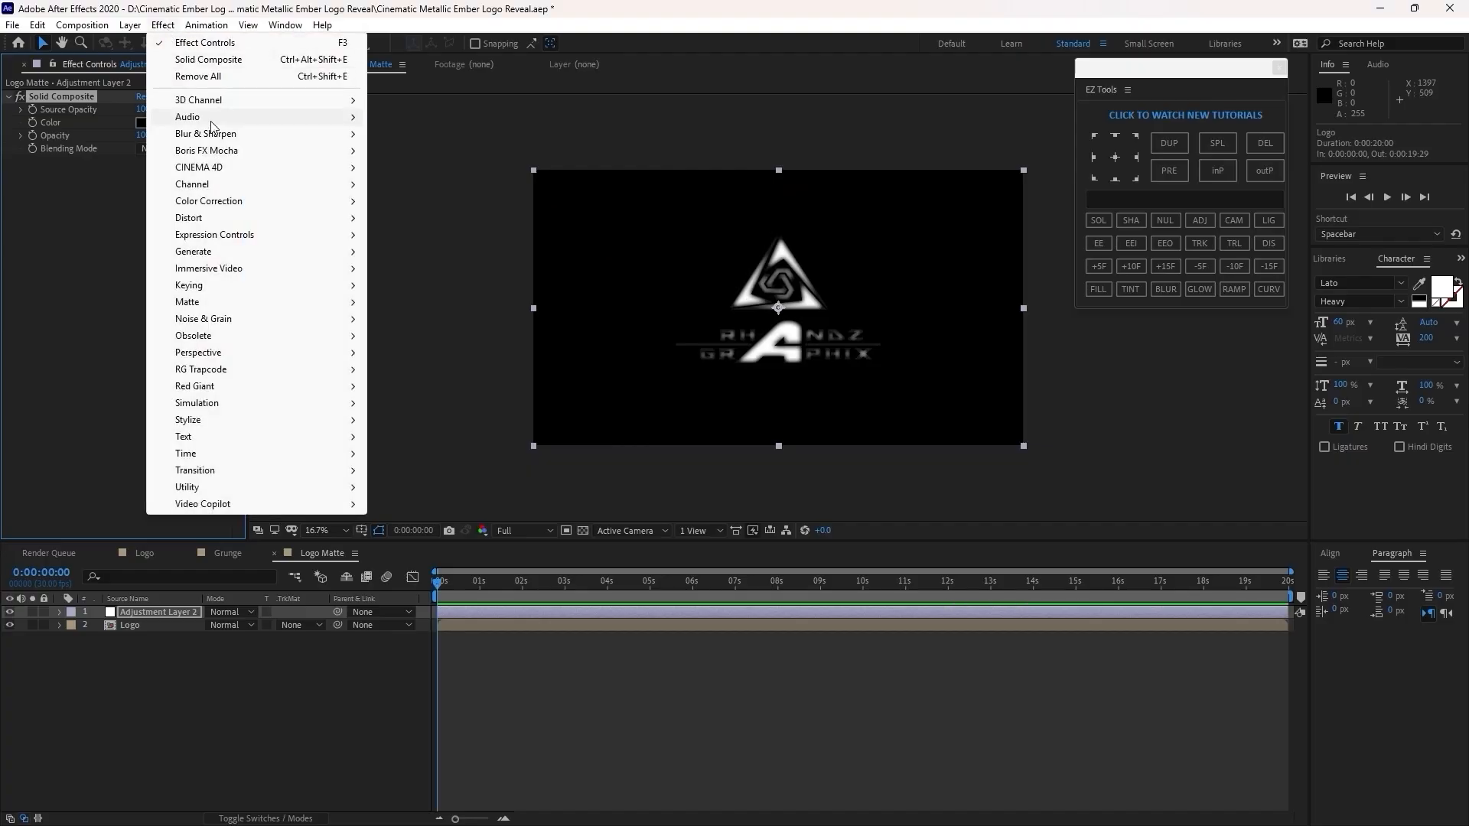
mouse_move(222, 134)
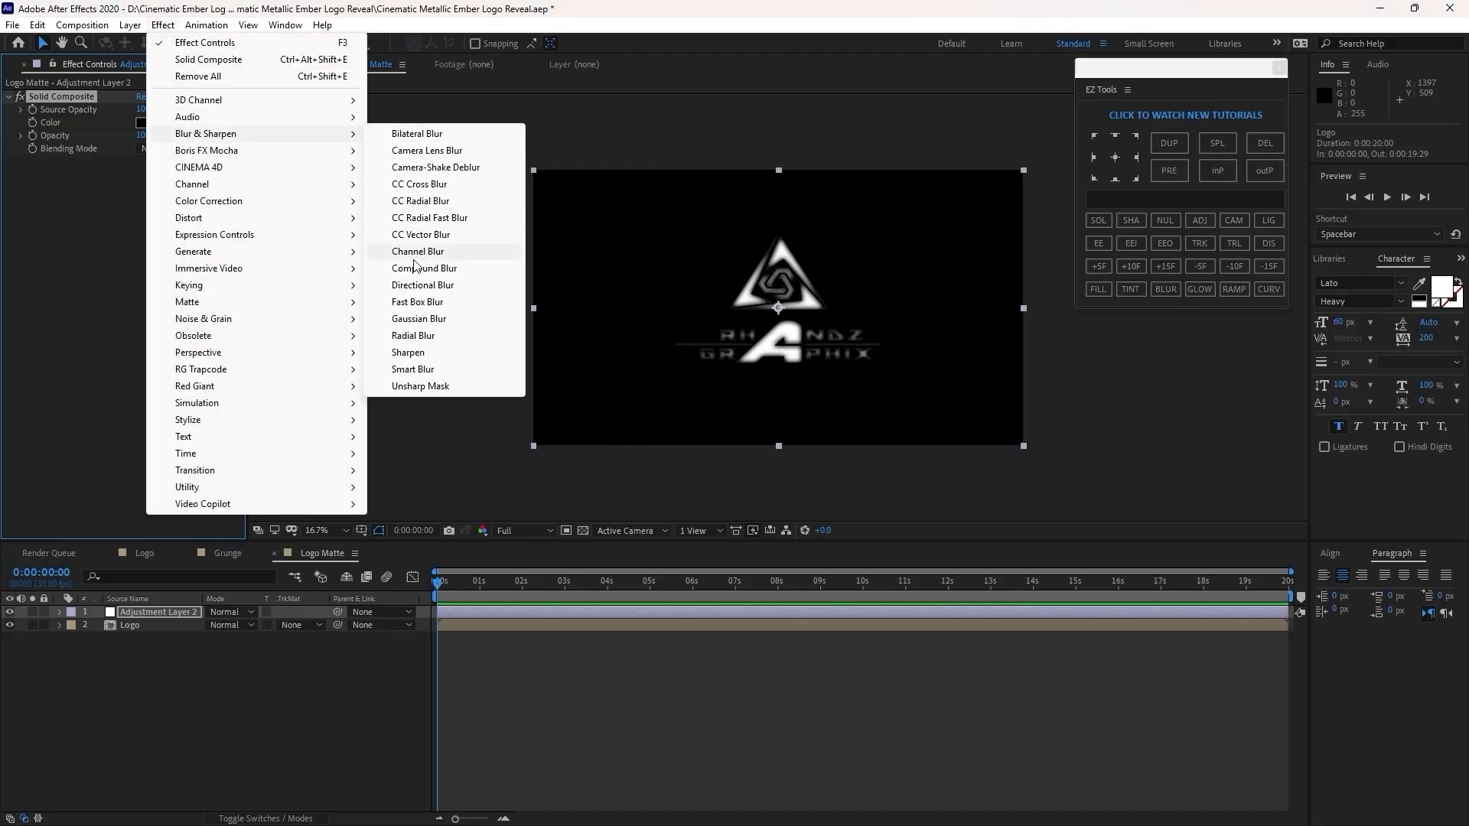
left_click(420, 300)
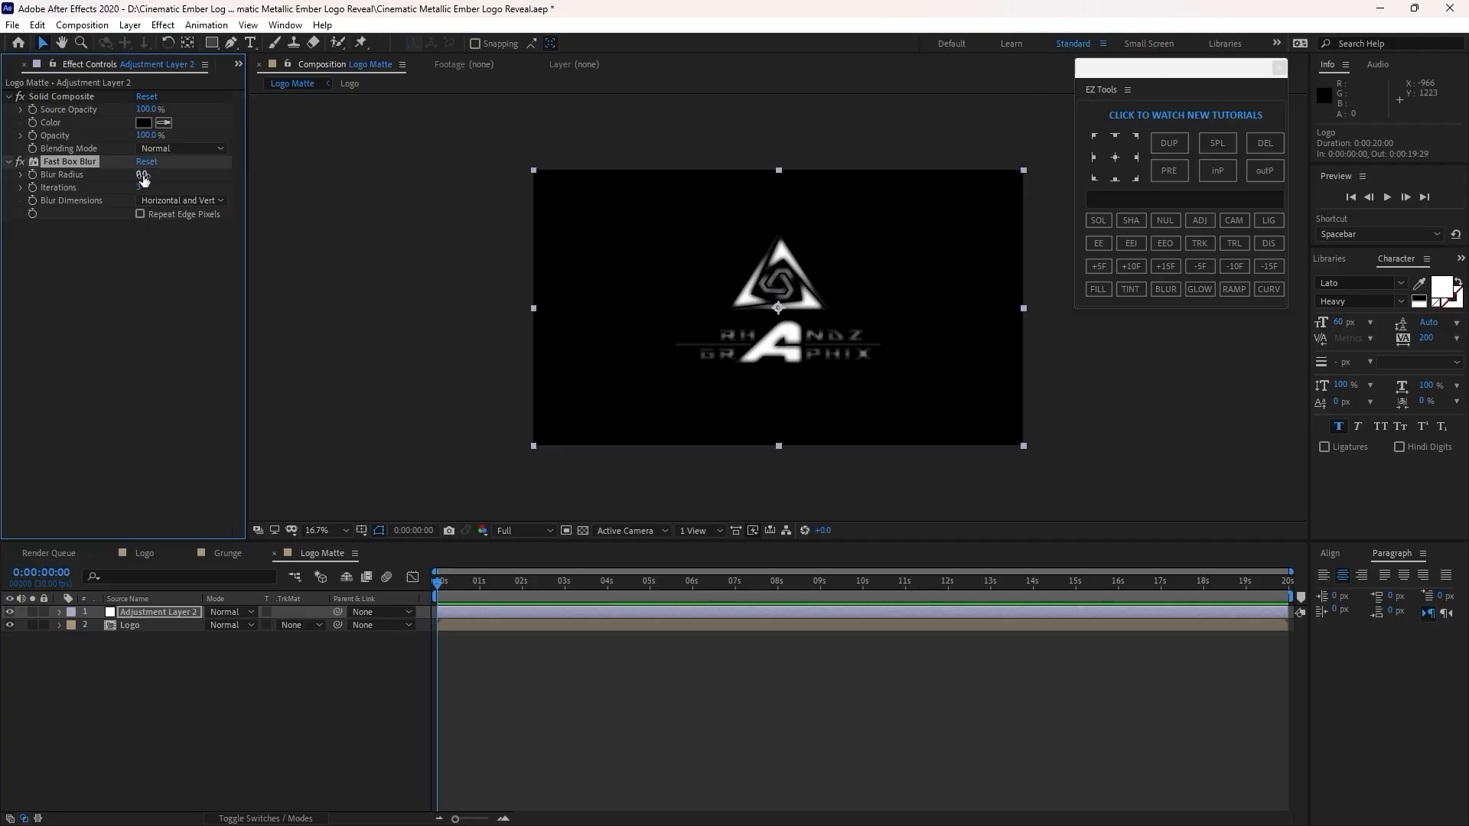
left_click(142, 175)
type("1")
left_click(141, 187)
type("1")
- Apply Curves to the adjustment layer and bend the RGB curve below the diagonal with two points to darken the shadows and midtones
left_click(160, 29)
mouse_move(295, 201)
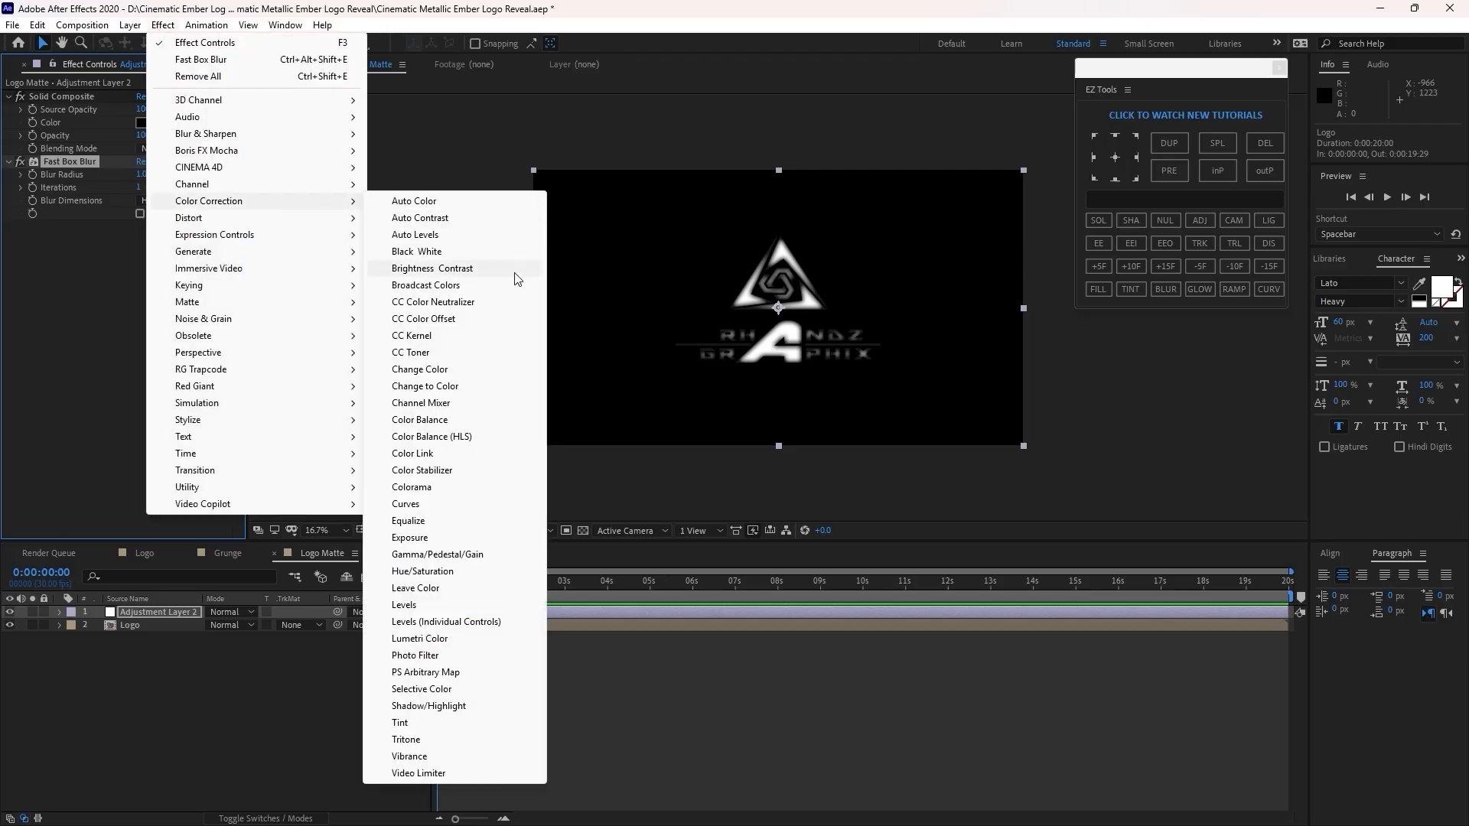
left_click(468, 502)
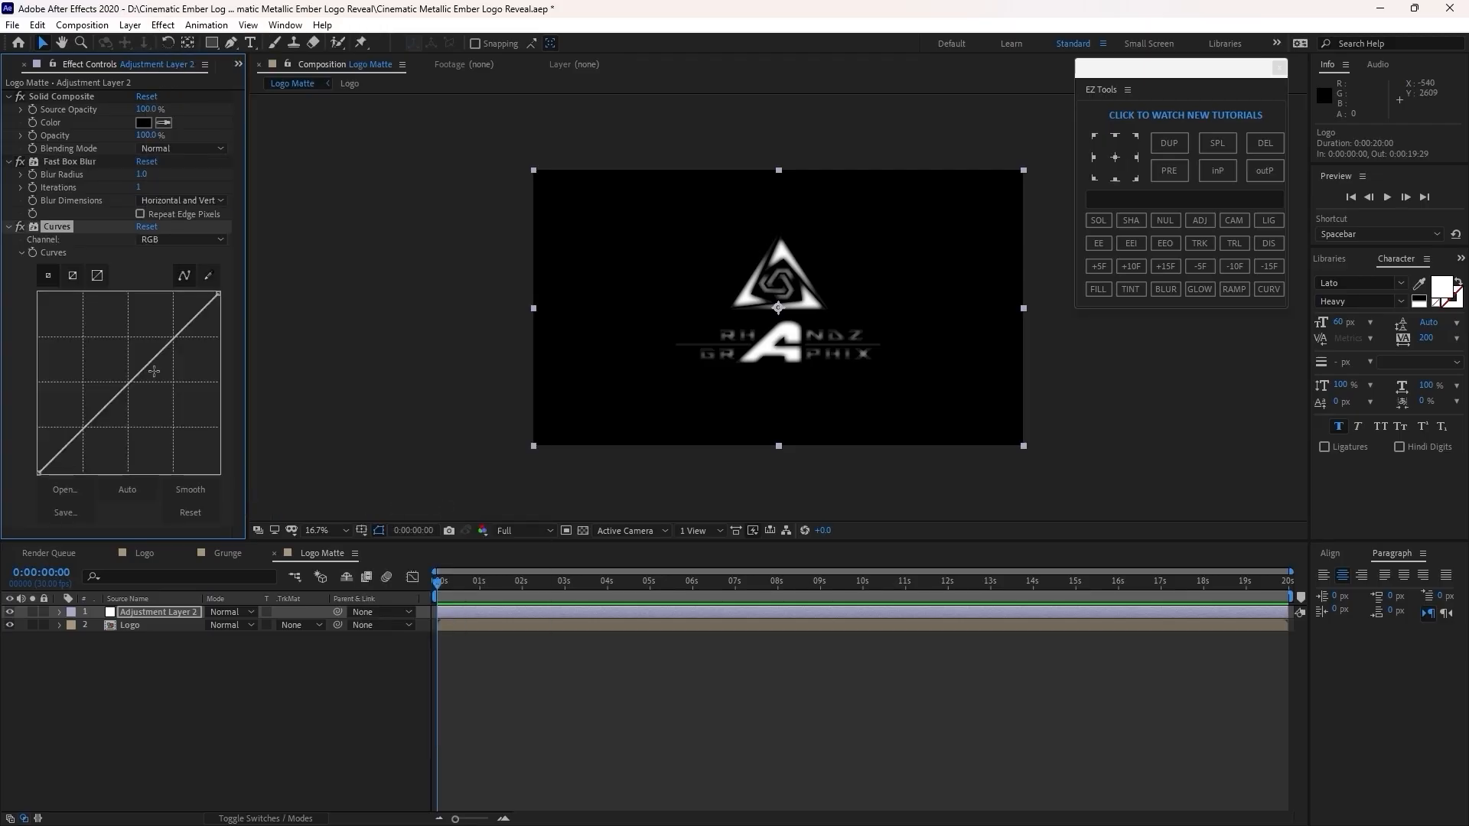
left_click_drag(152, 364, 161, 376)
left_click_drag(120, 423, 129, 429)
left_click_drag(160, 376, 163, 372)
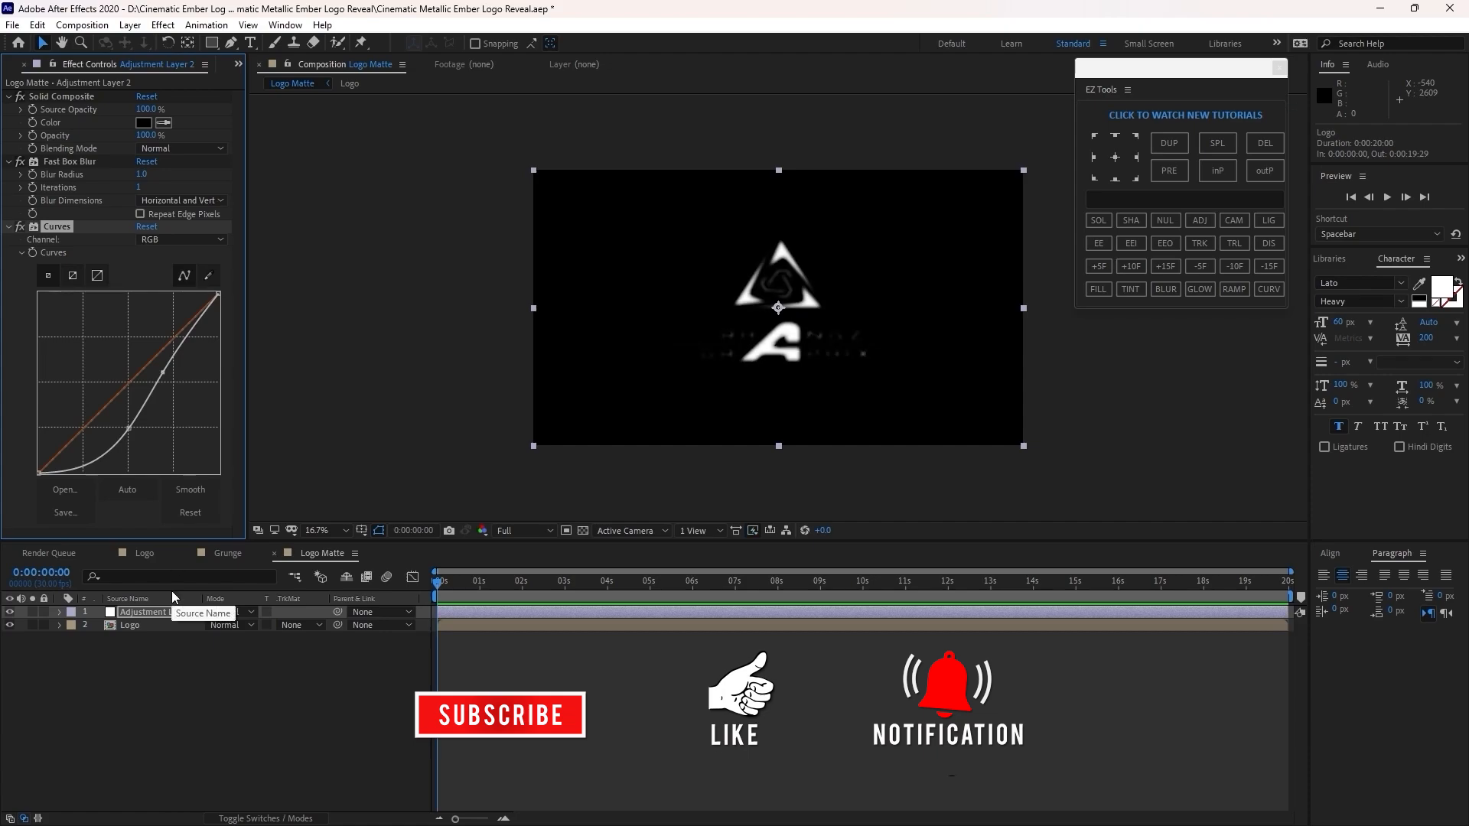
- Duplicate the Curves effect, reset the copy, and pull its RGB midpoint slightly below the diagonal
left_click(37, 24)
left_click(71, 223)
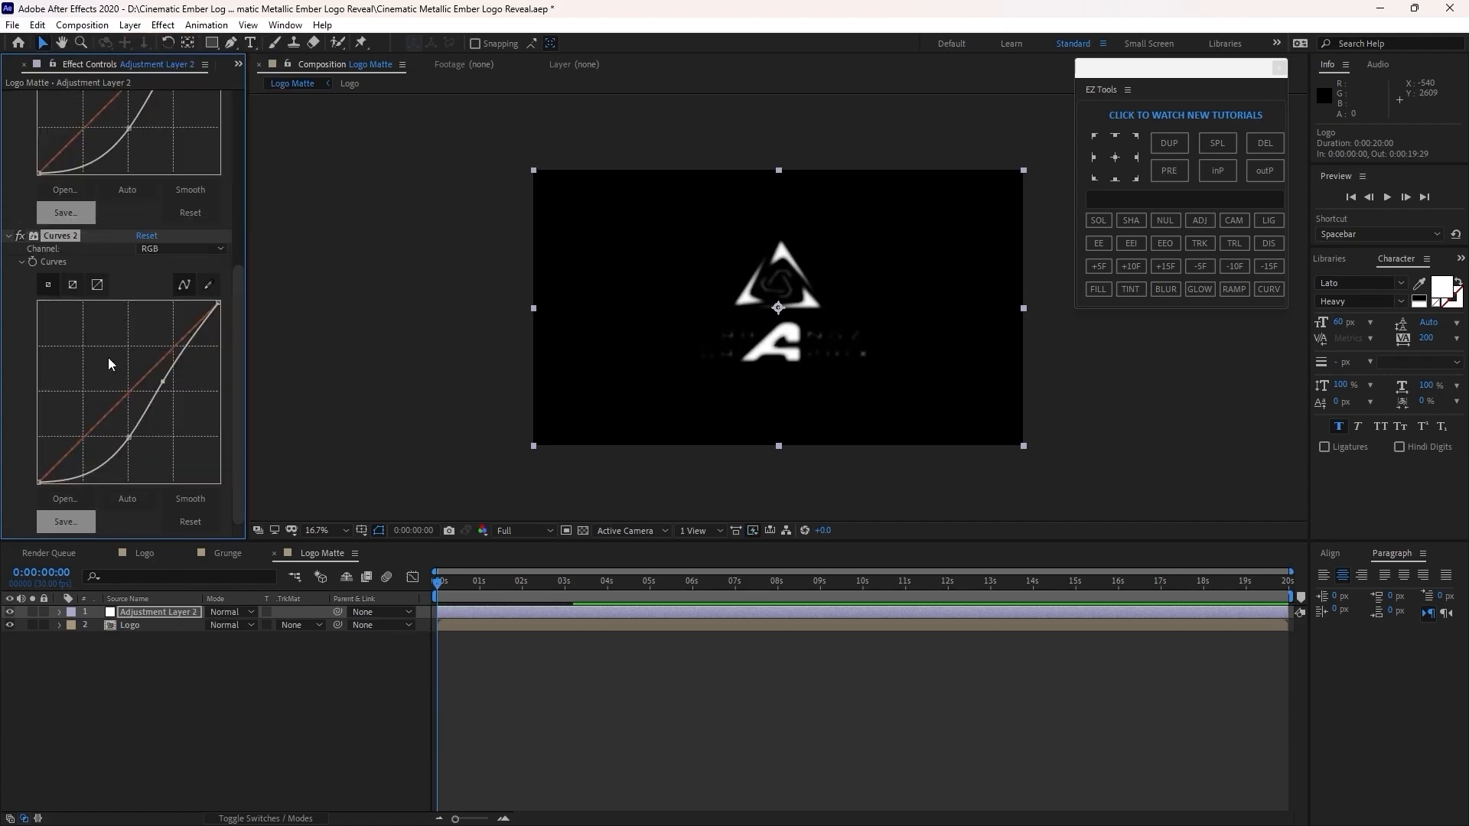
left_click(143, 236)
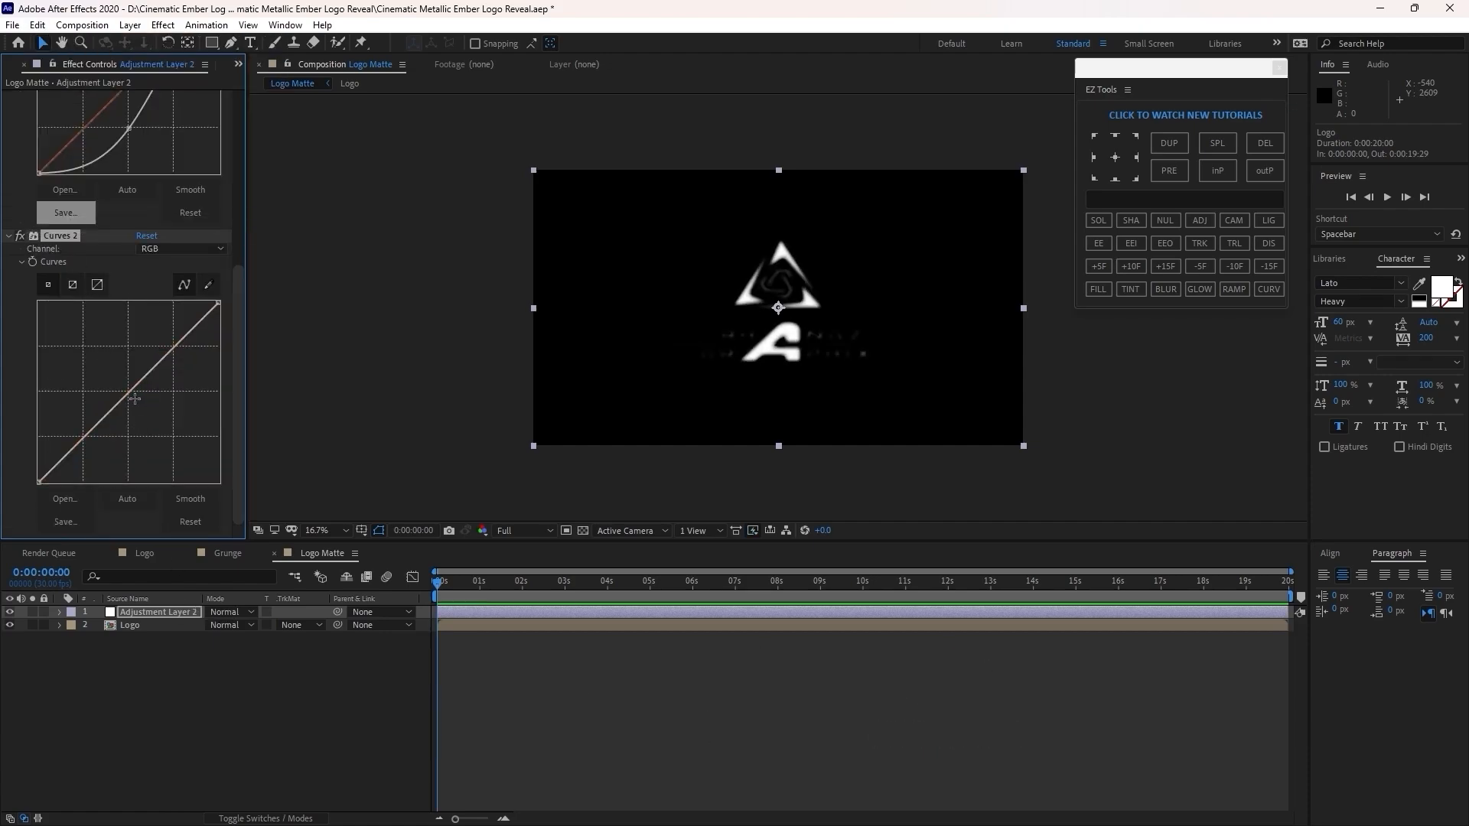
left_click_drag(129, 393, 135, 403)
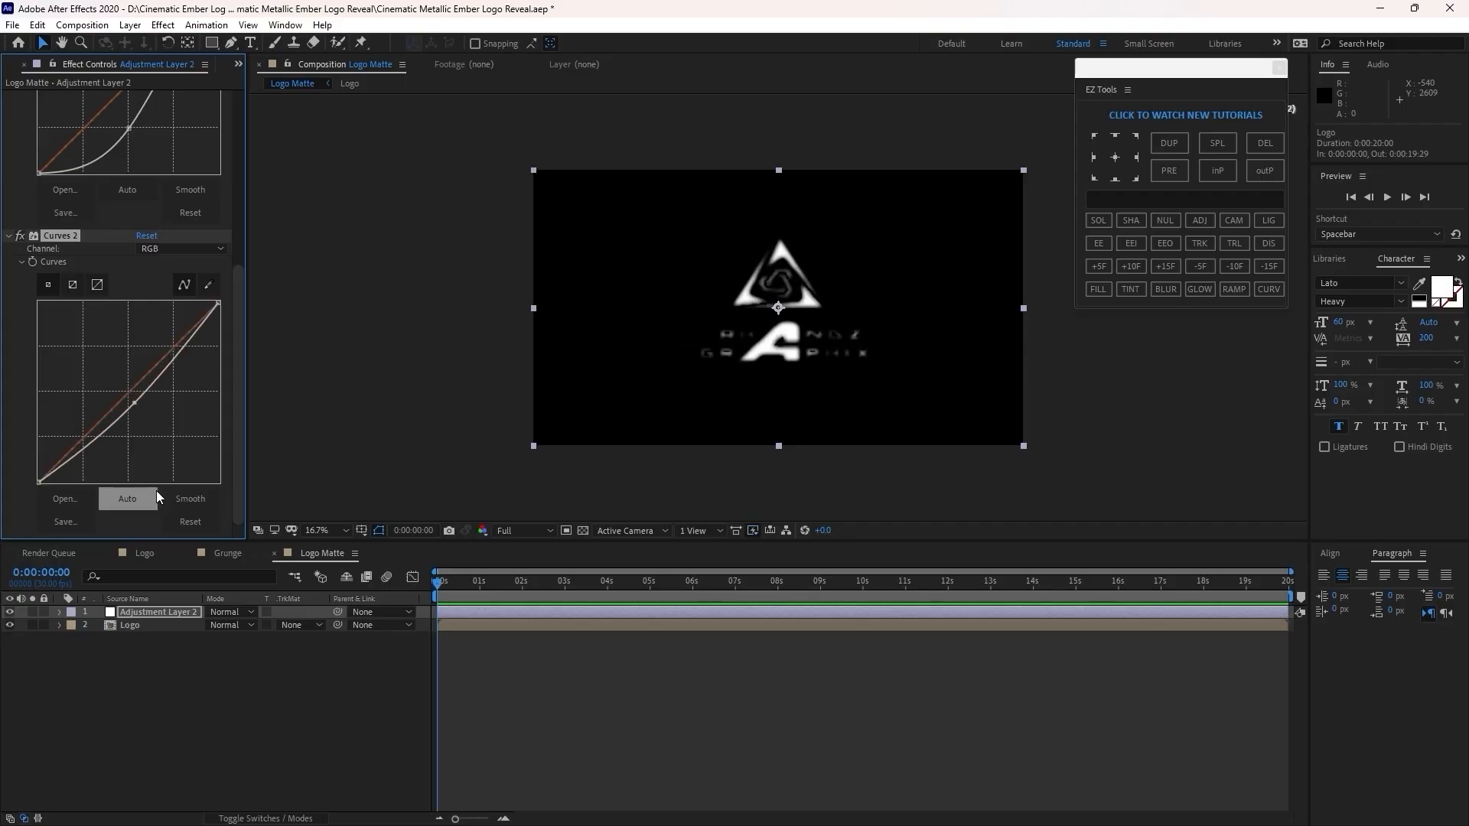
- Place the Grunge composition as the top layer of the Logo Matte composition
left_click(238, 64)
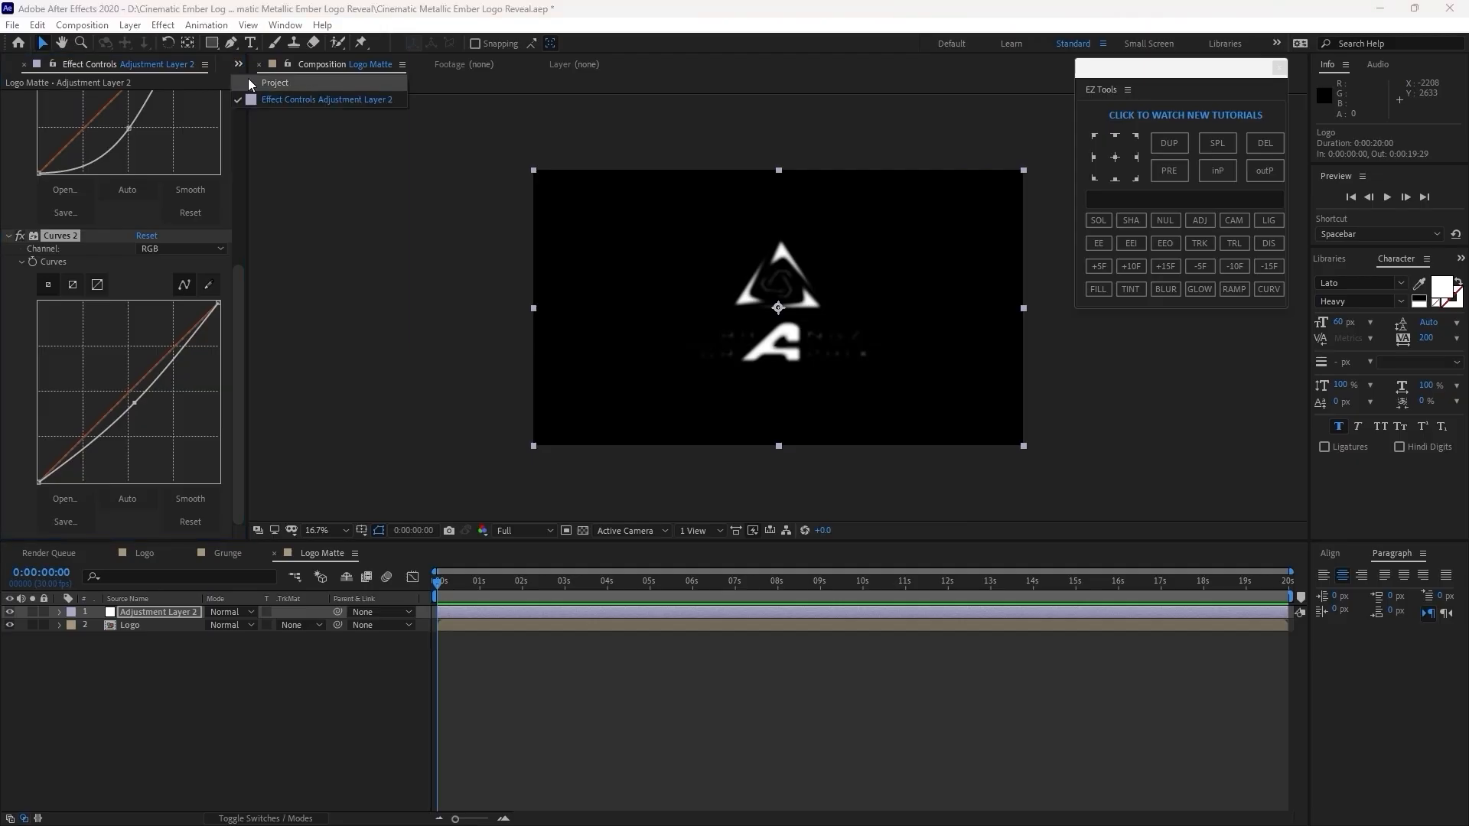
left_click(284, 84)
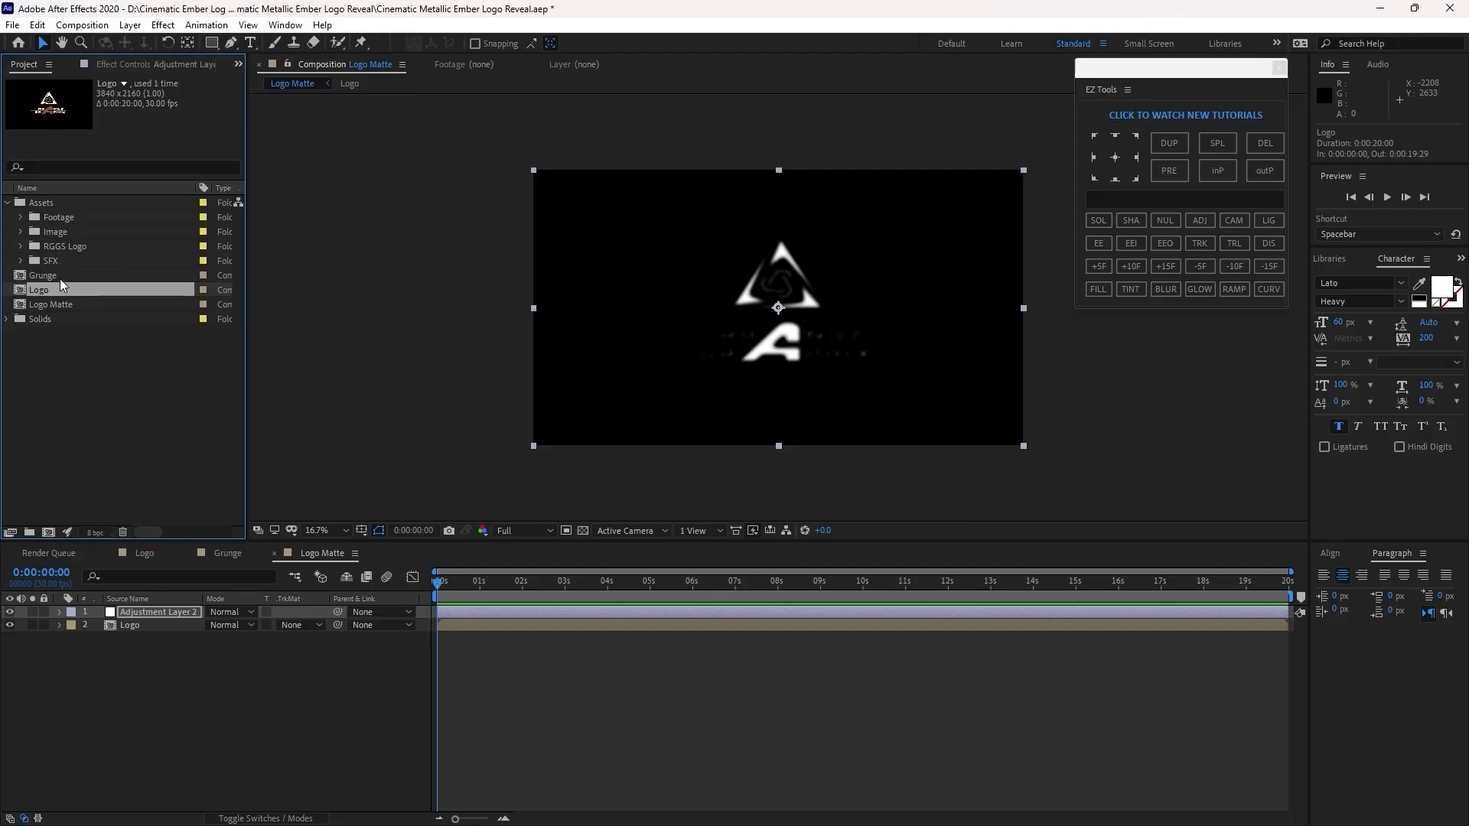
left_click_drag(59, 277, 132, 608)
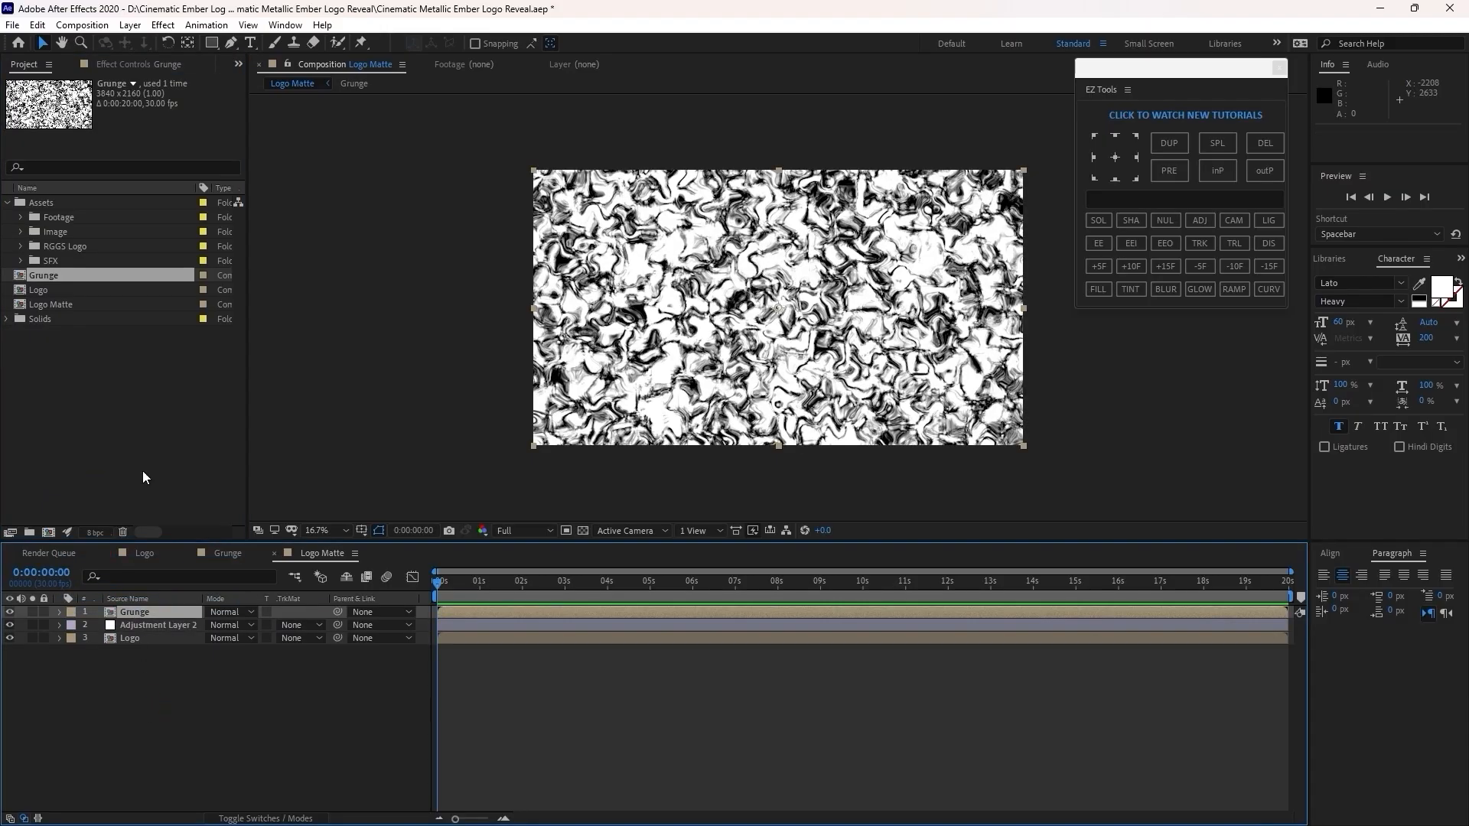
- Apply Set Matte to the Grunge layer with the Logo layer as its matte source, and hide the Grunge layer
left_click(163, 25)
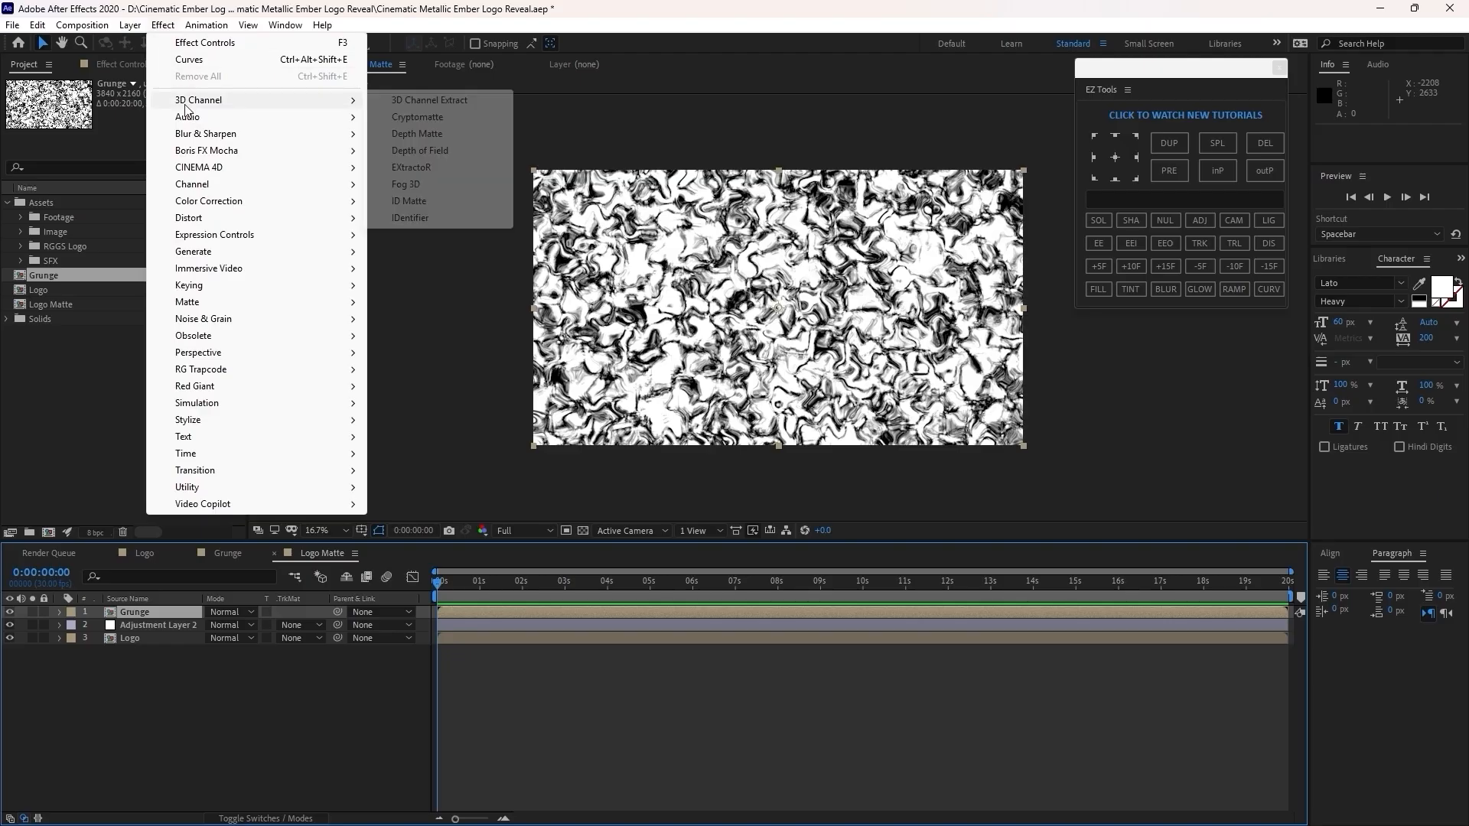
mouse_move(203, 187)
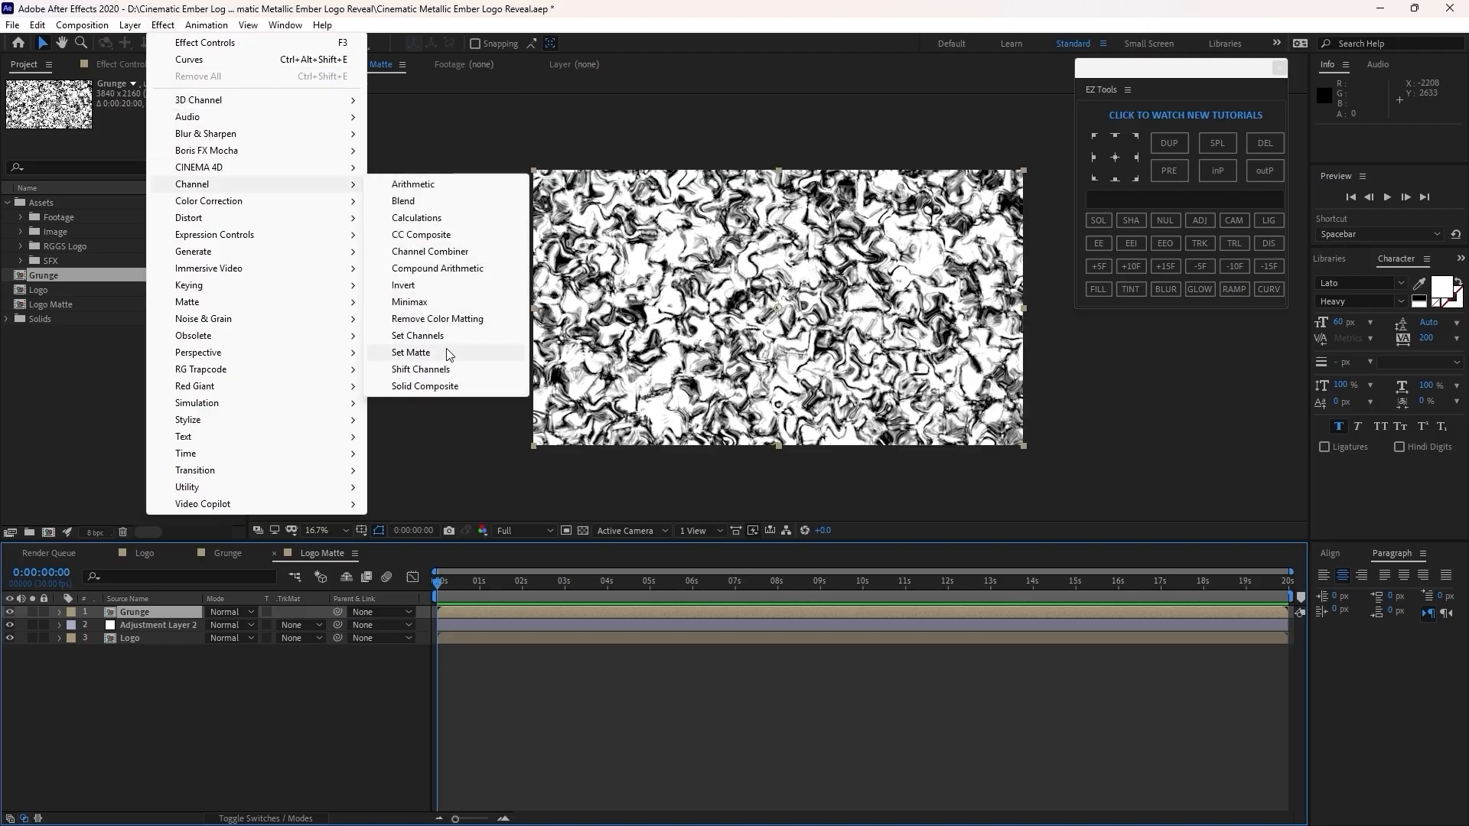
left_click(493, 352)
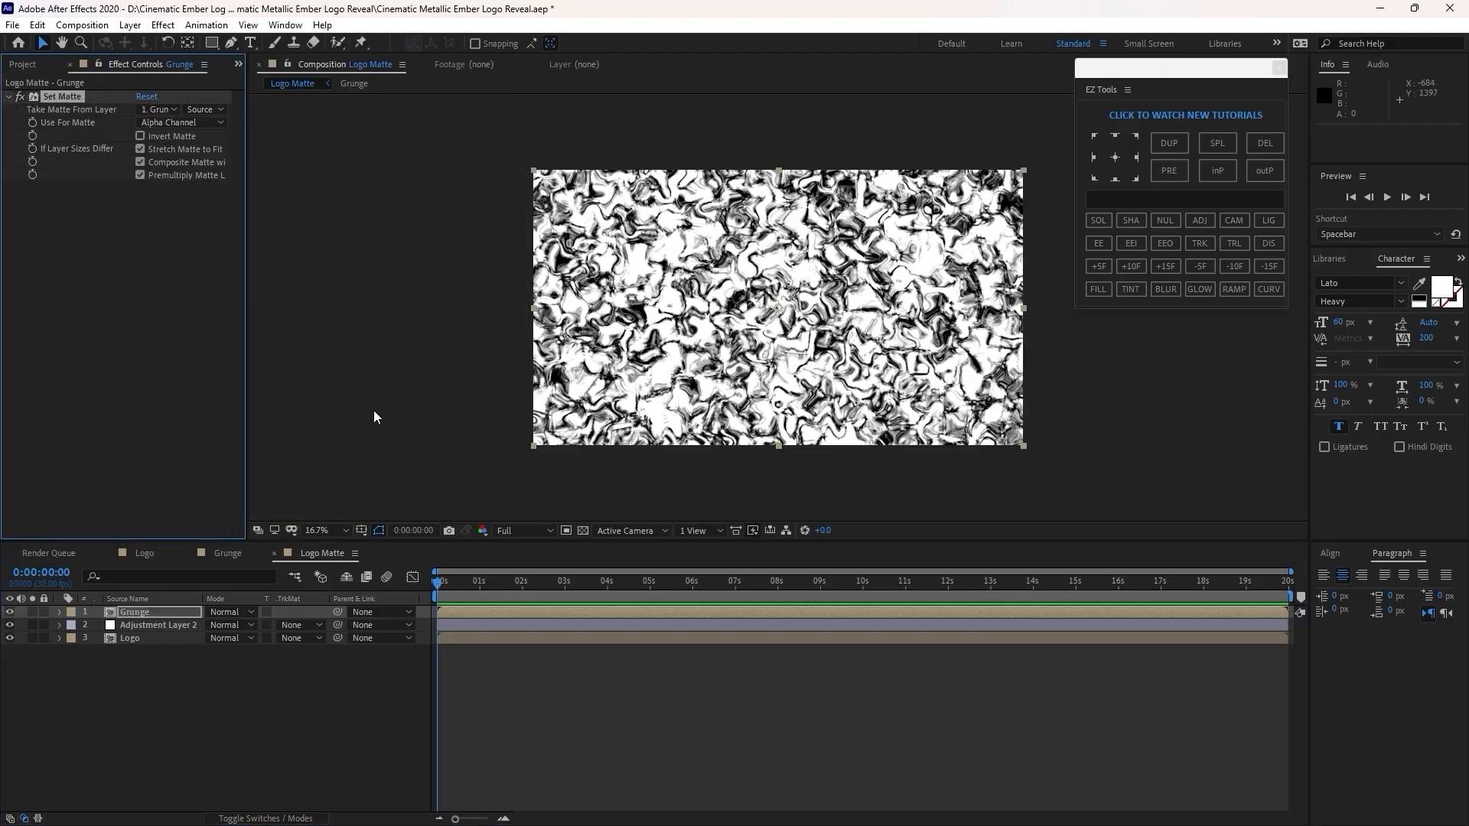
left_click(177, 112)
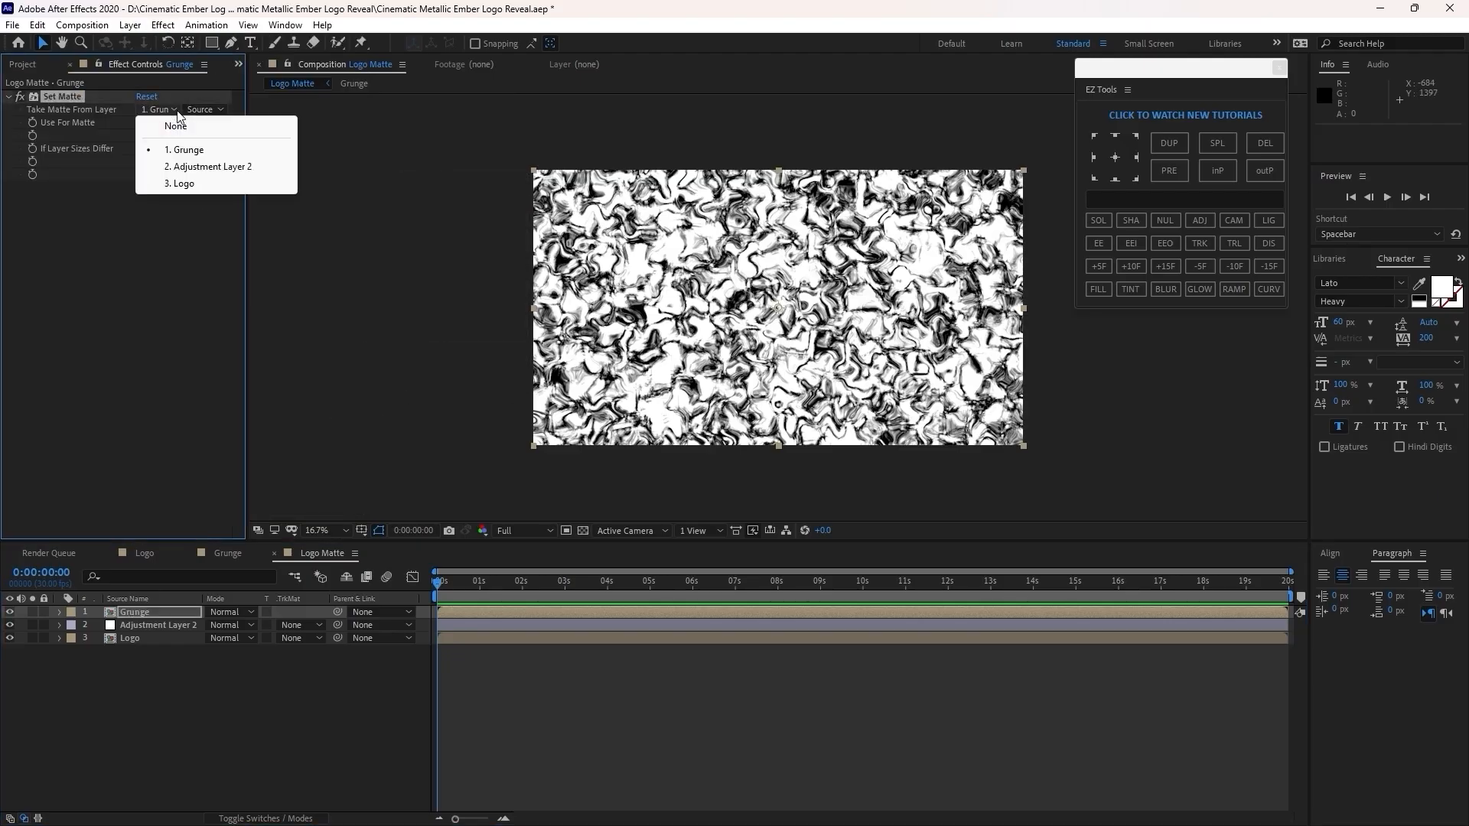
left_click(173, 184)
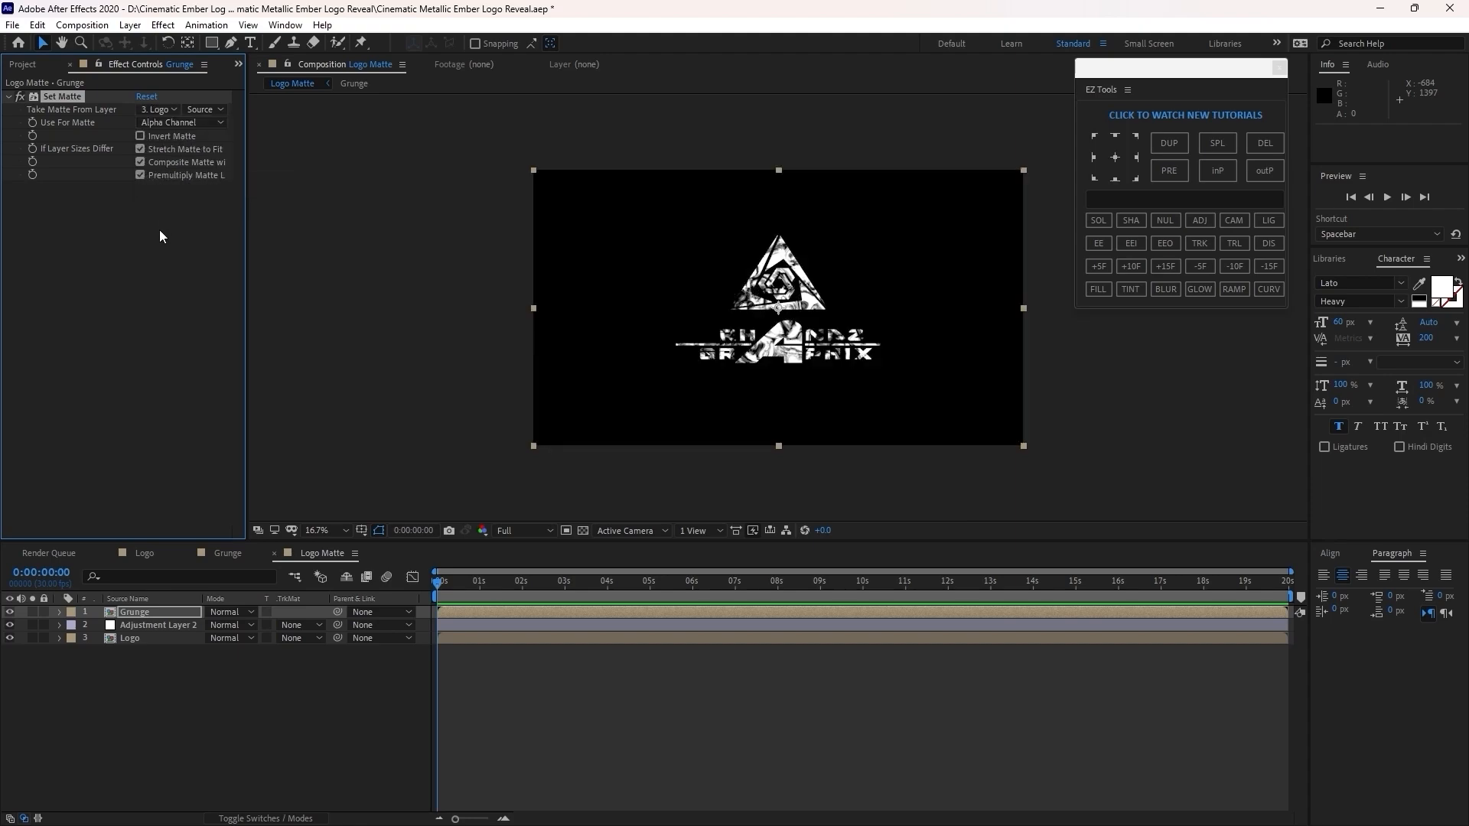
left_click(10, 612)
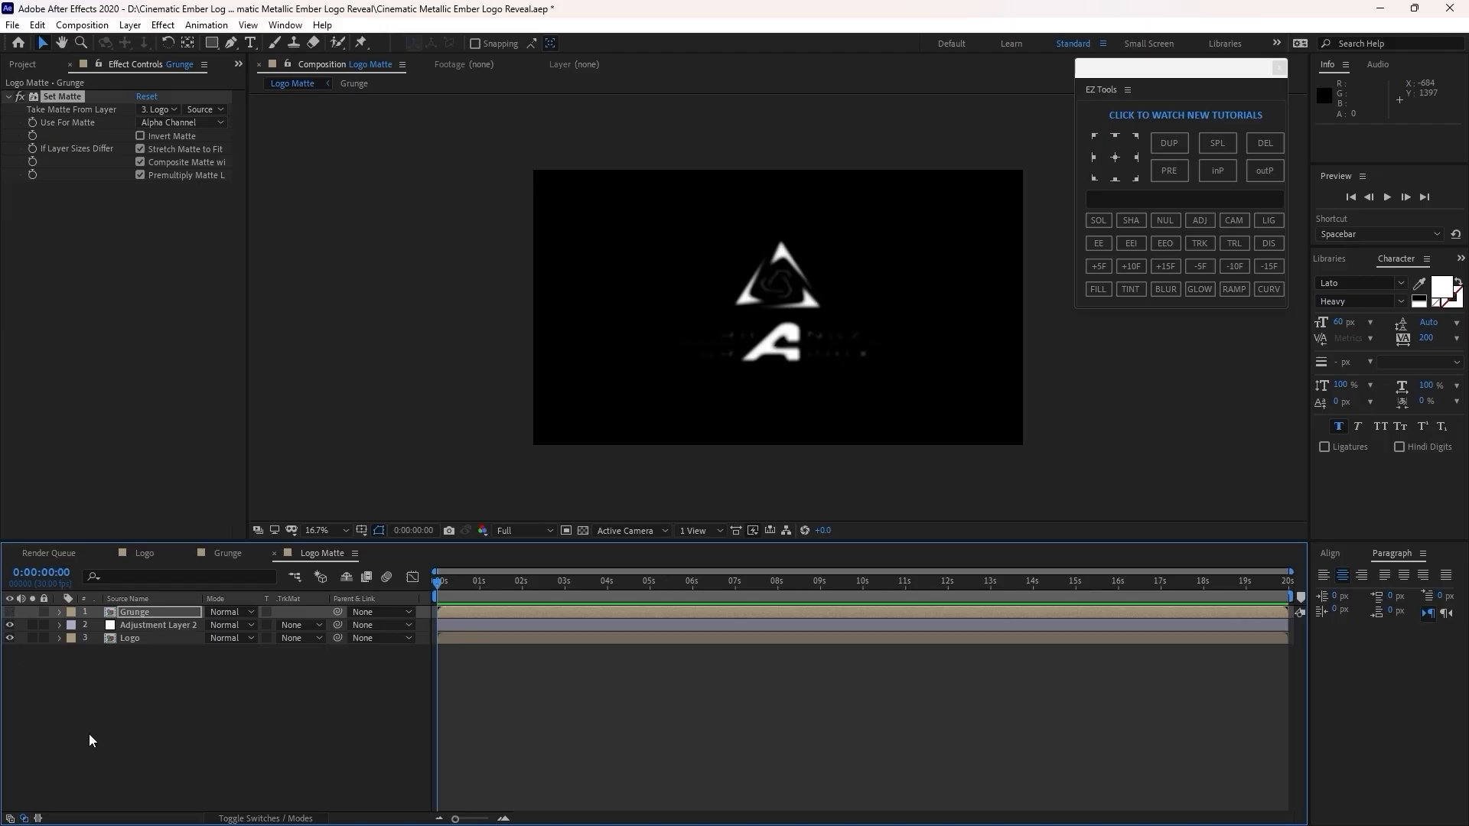
- Create a new 3840 x 2160, 20-second composition named Fire Comp
left_click(102, 28)
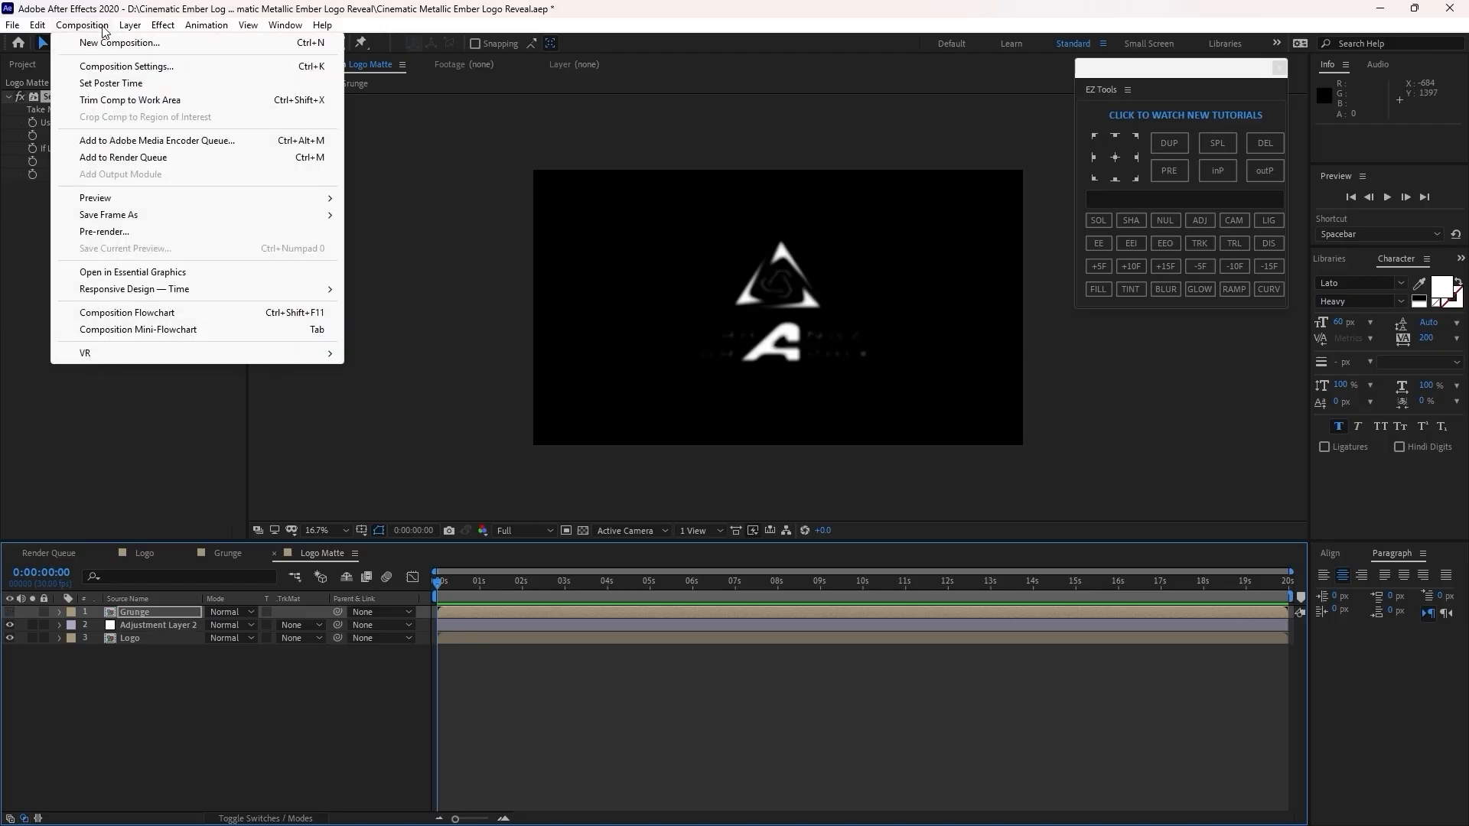
left_click(102, 45)
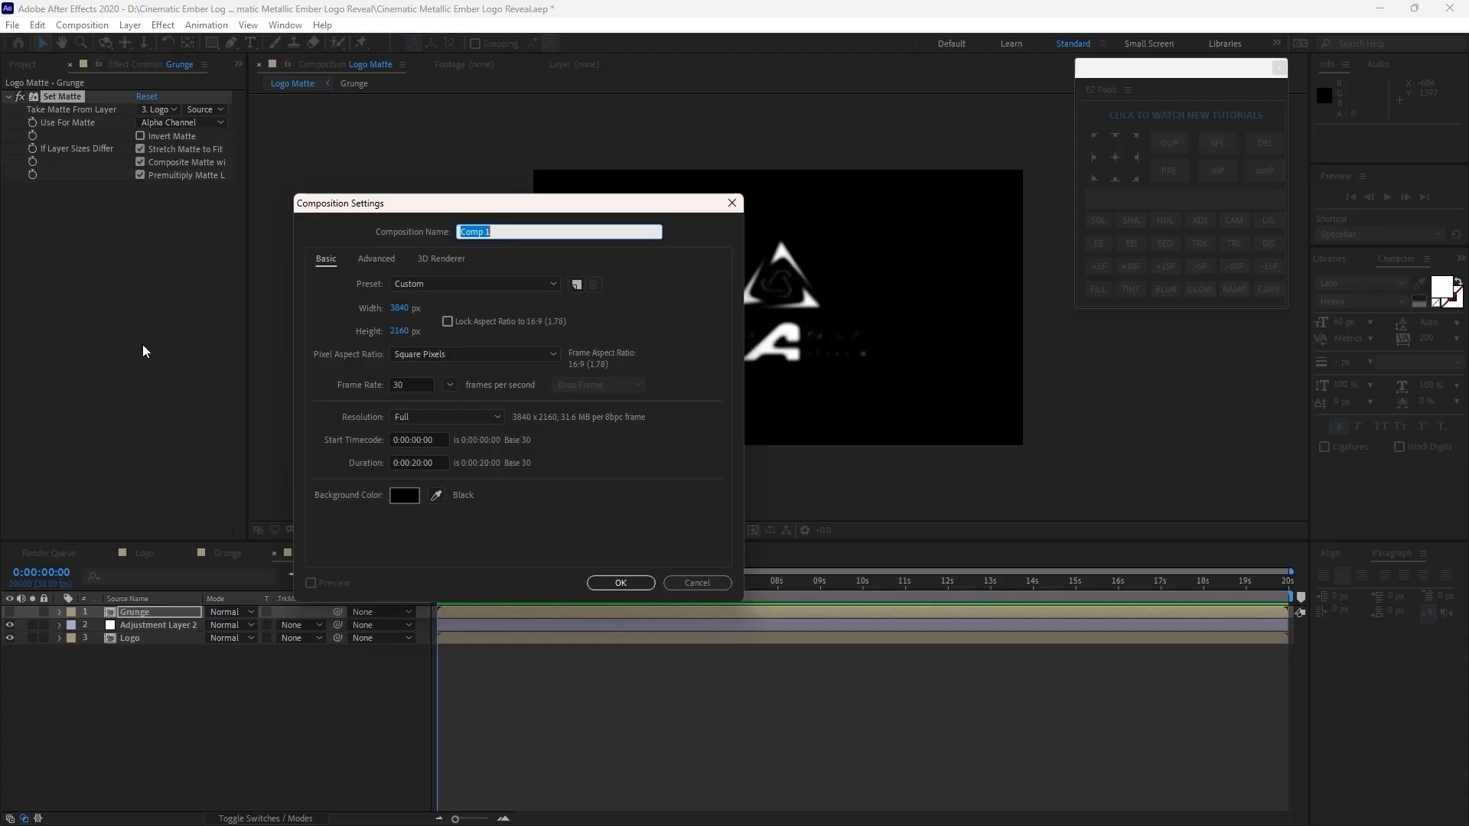
key("BackSpace")
type("Fire Comp")
left_click(625, 586)
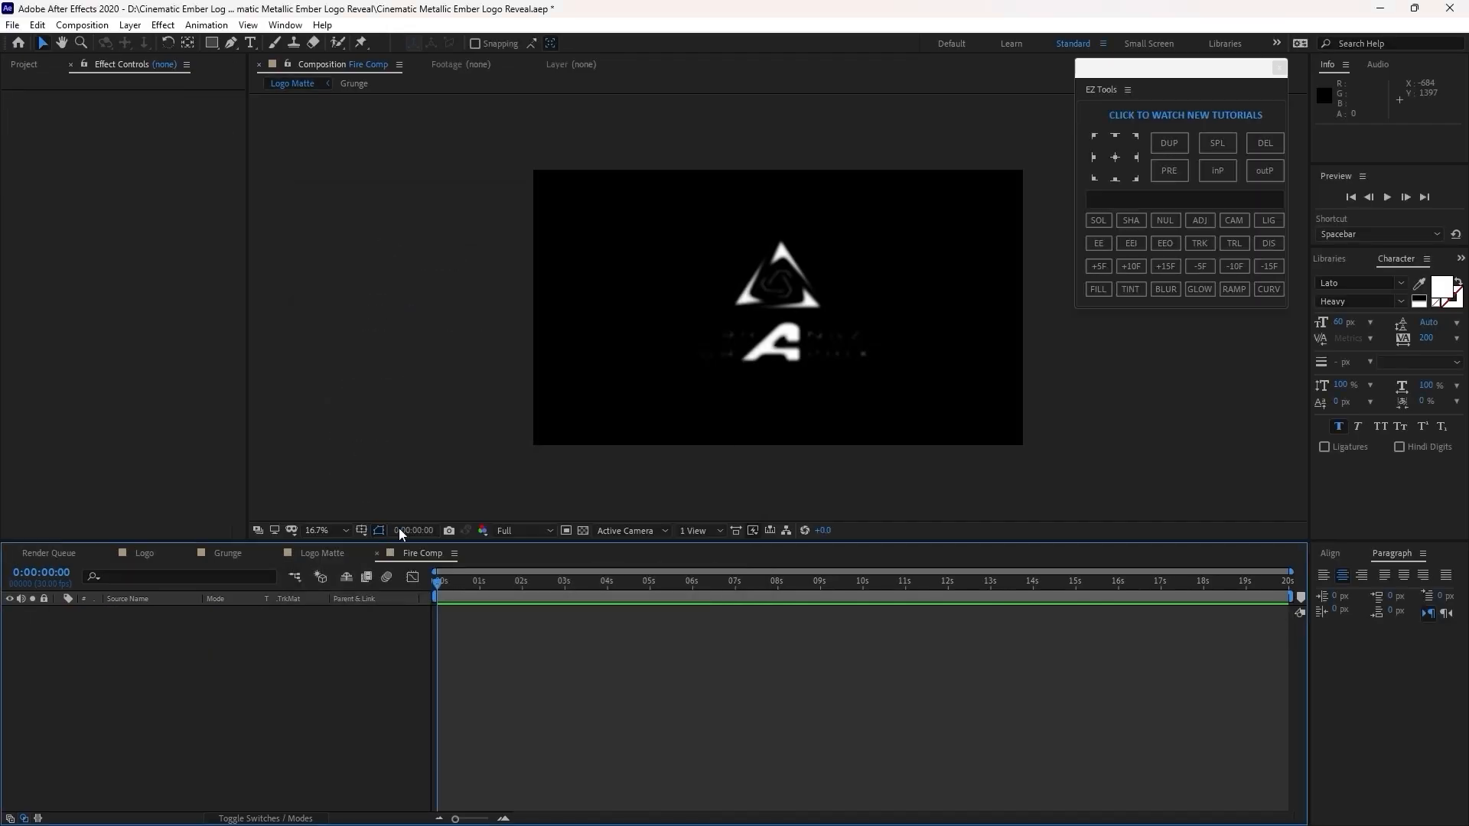
left_click(28, 66)
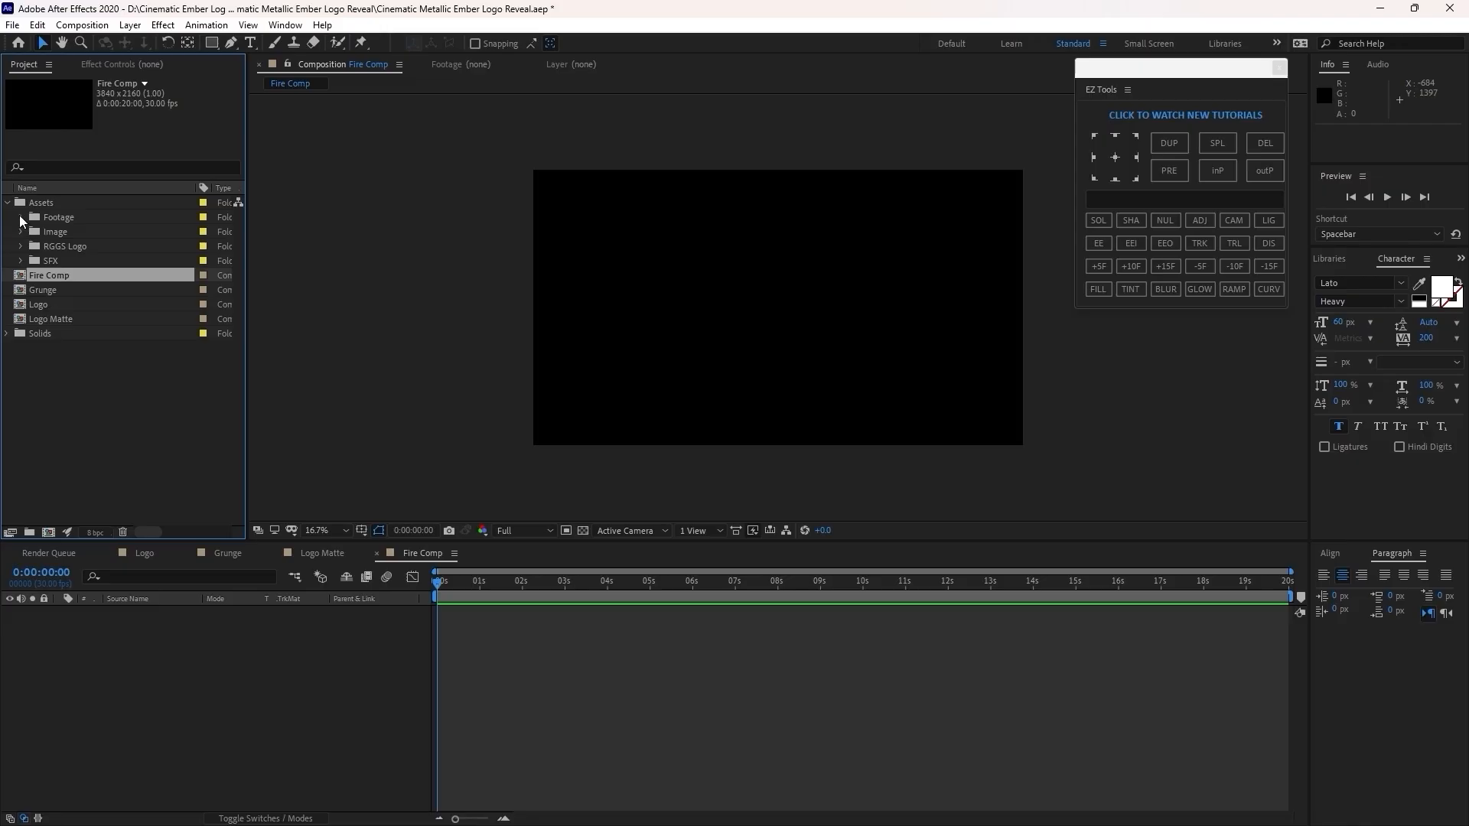
left_click(21, 218)
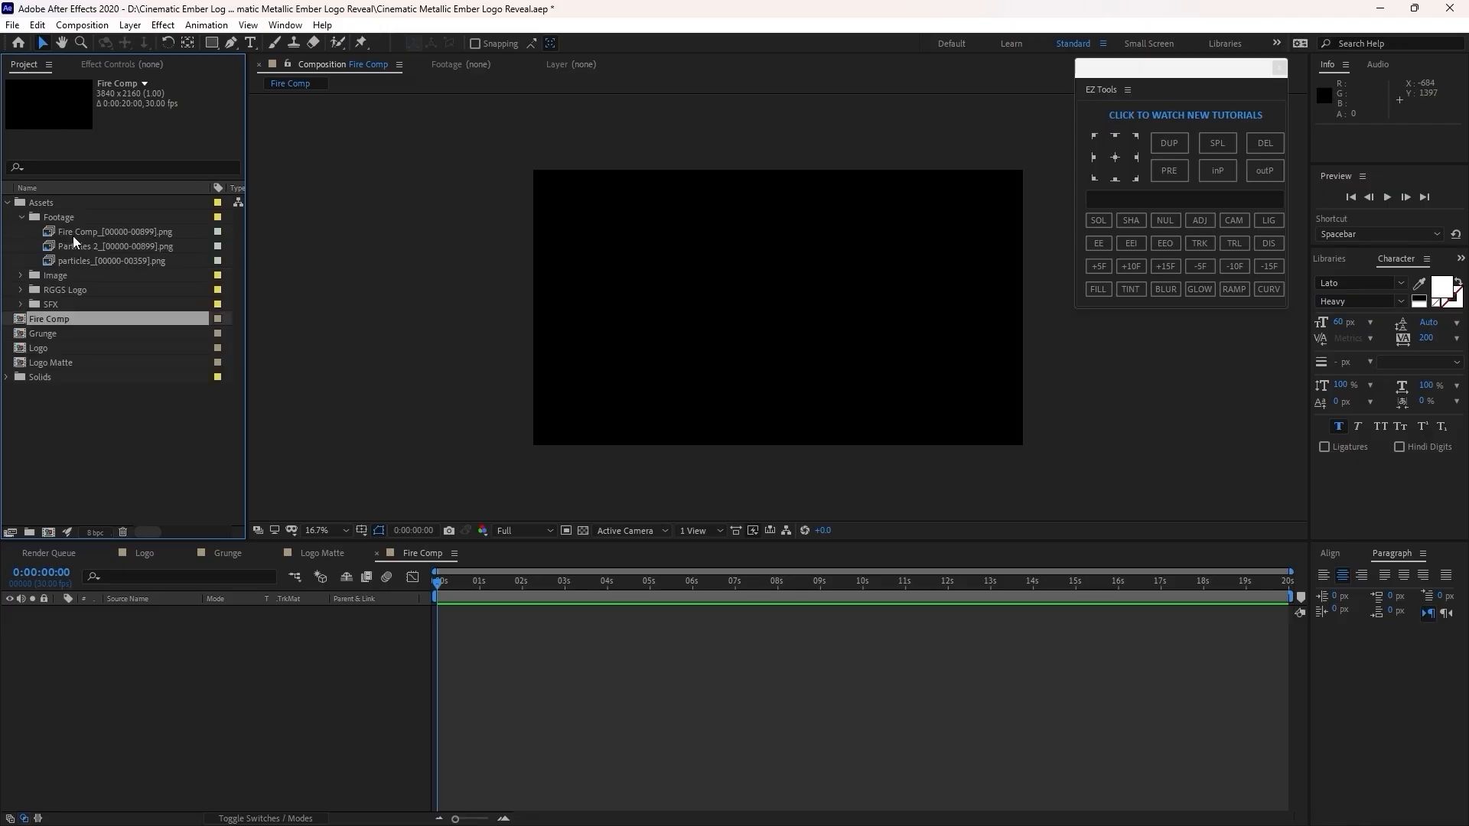
left_click_drag(75, 233, 130, 664)
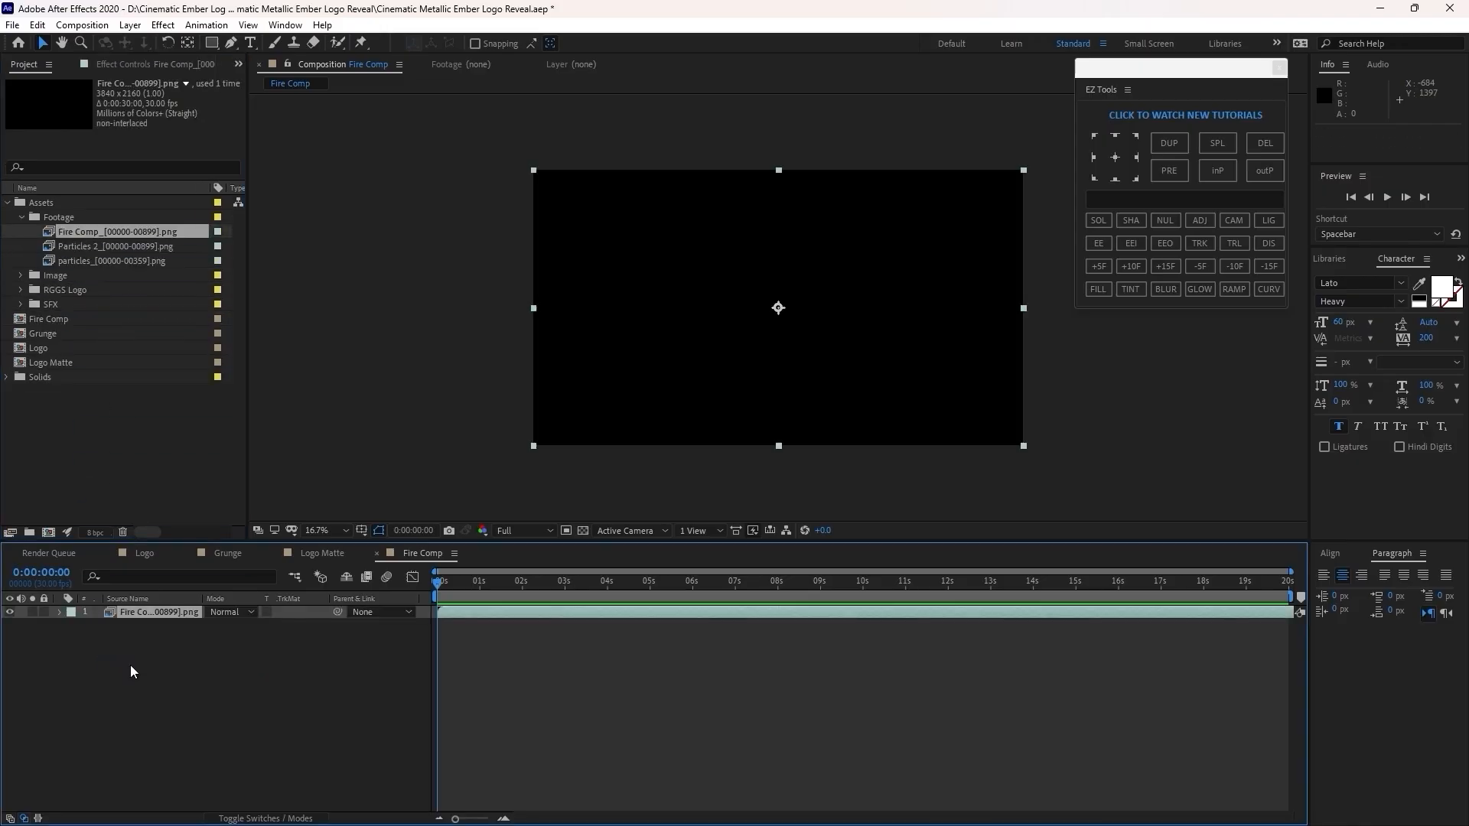
left_click_drag(436, 587, 522, 598)
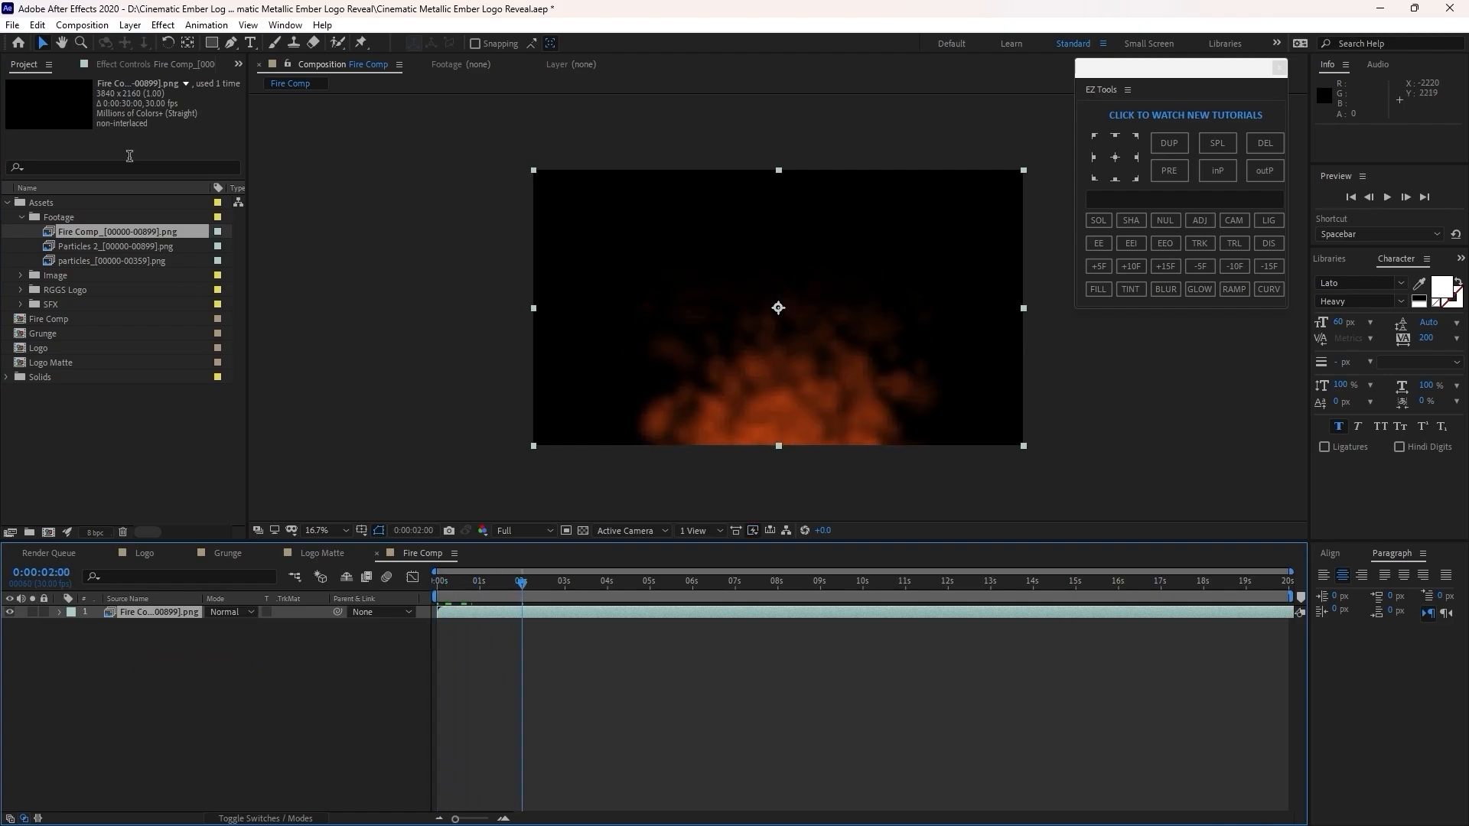
- Create a new 3840 x 2160, 20-second composition named Fire and move it out of the Footage folder to the project root
left_click(83, 25)
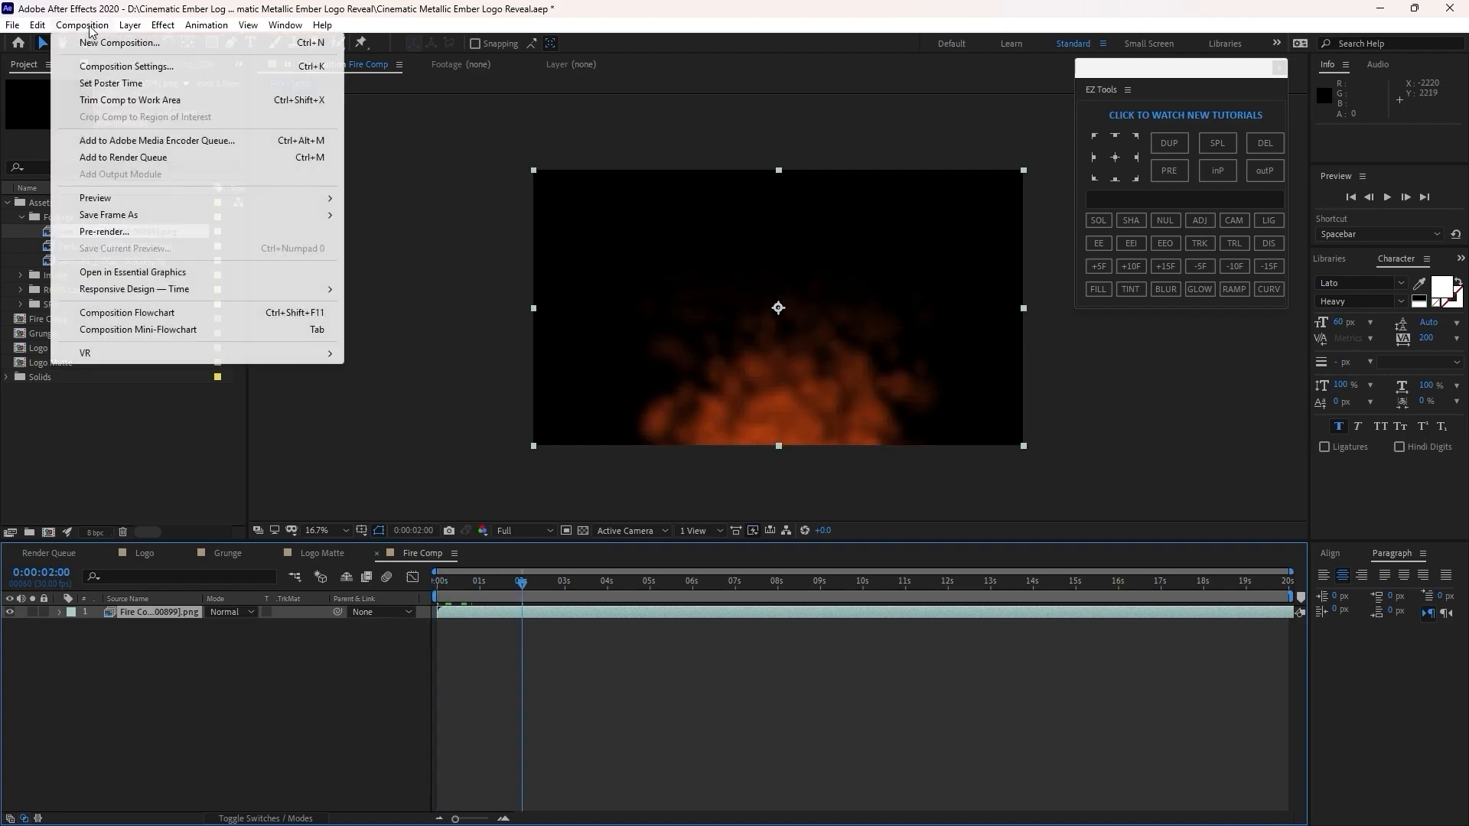
left_click(91, 44)
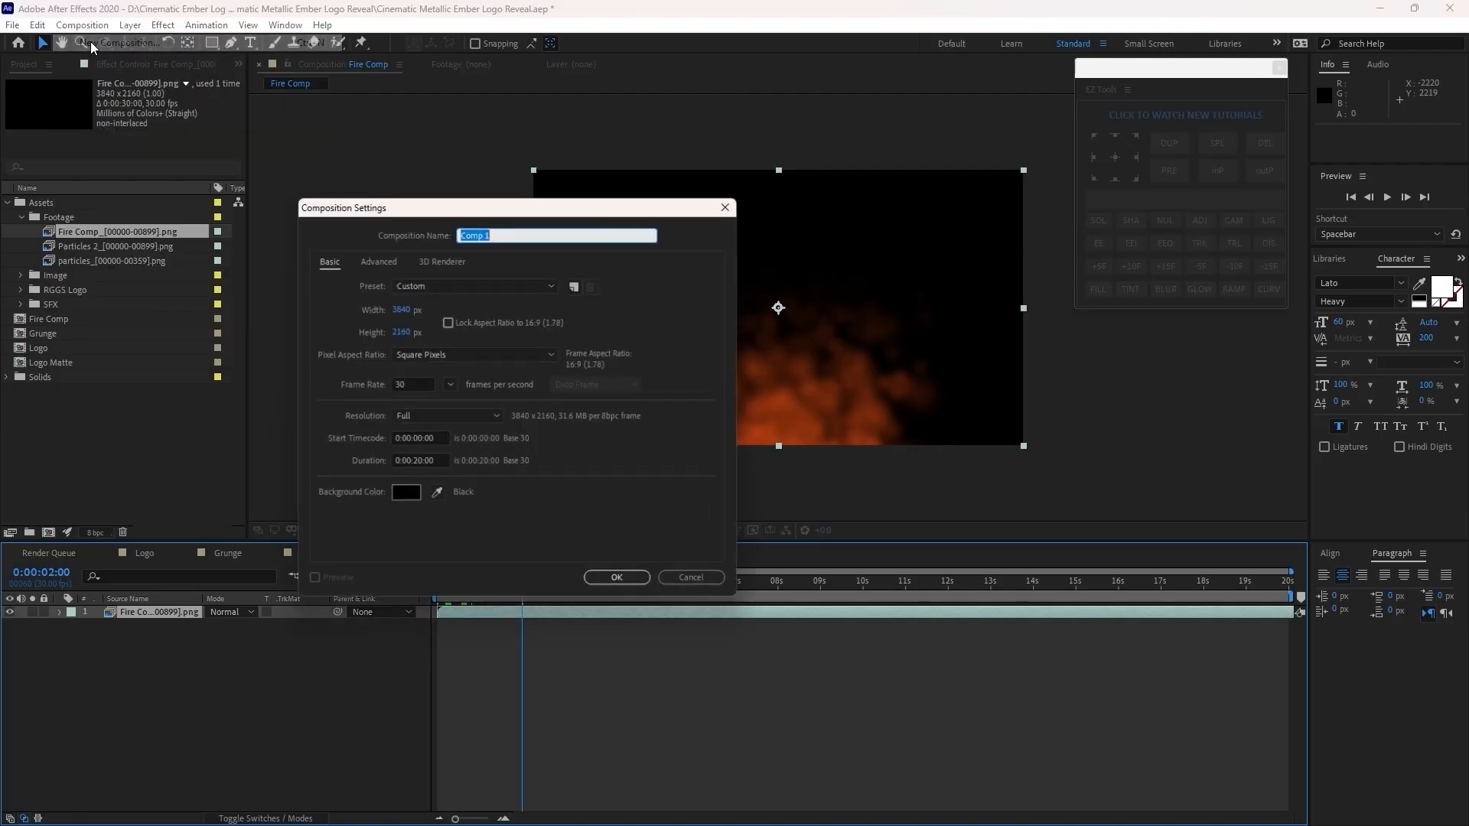
type("Fire")
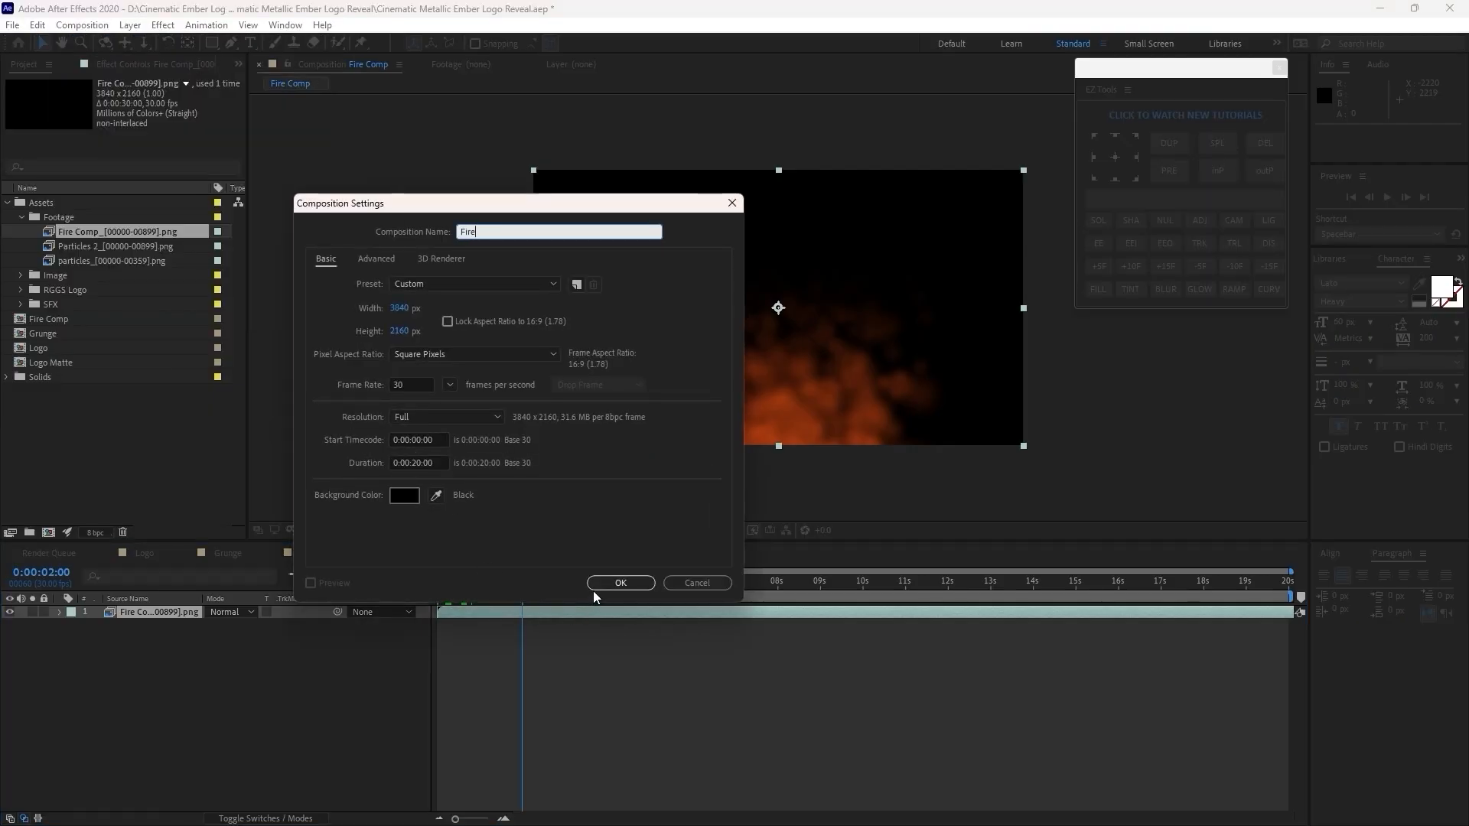
left_click(616, 582)
right_click(75, 229)
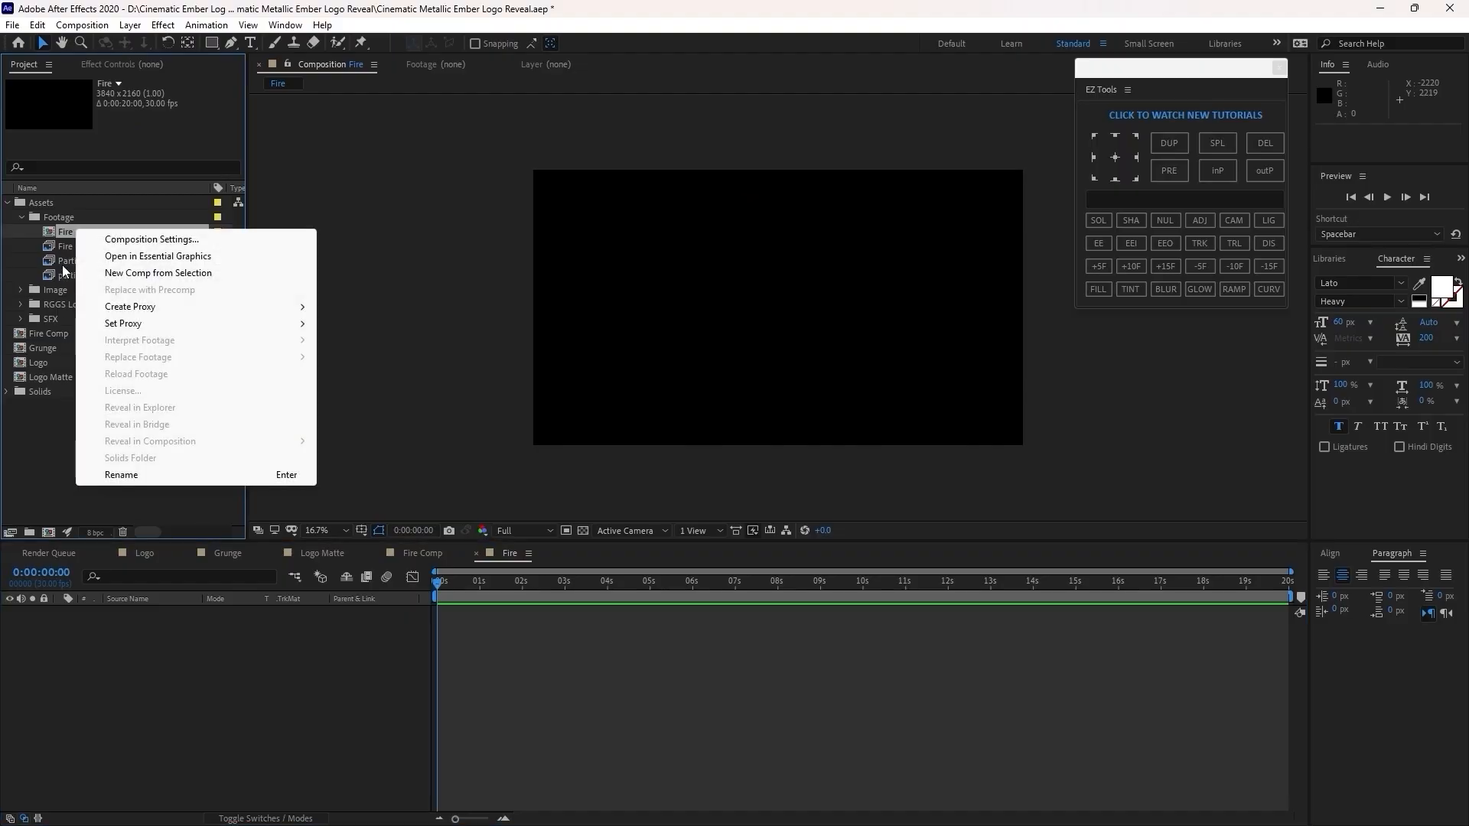
left_click_drag(67, 232, 52, 420)
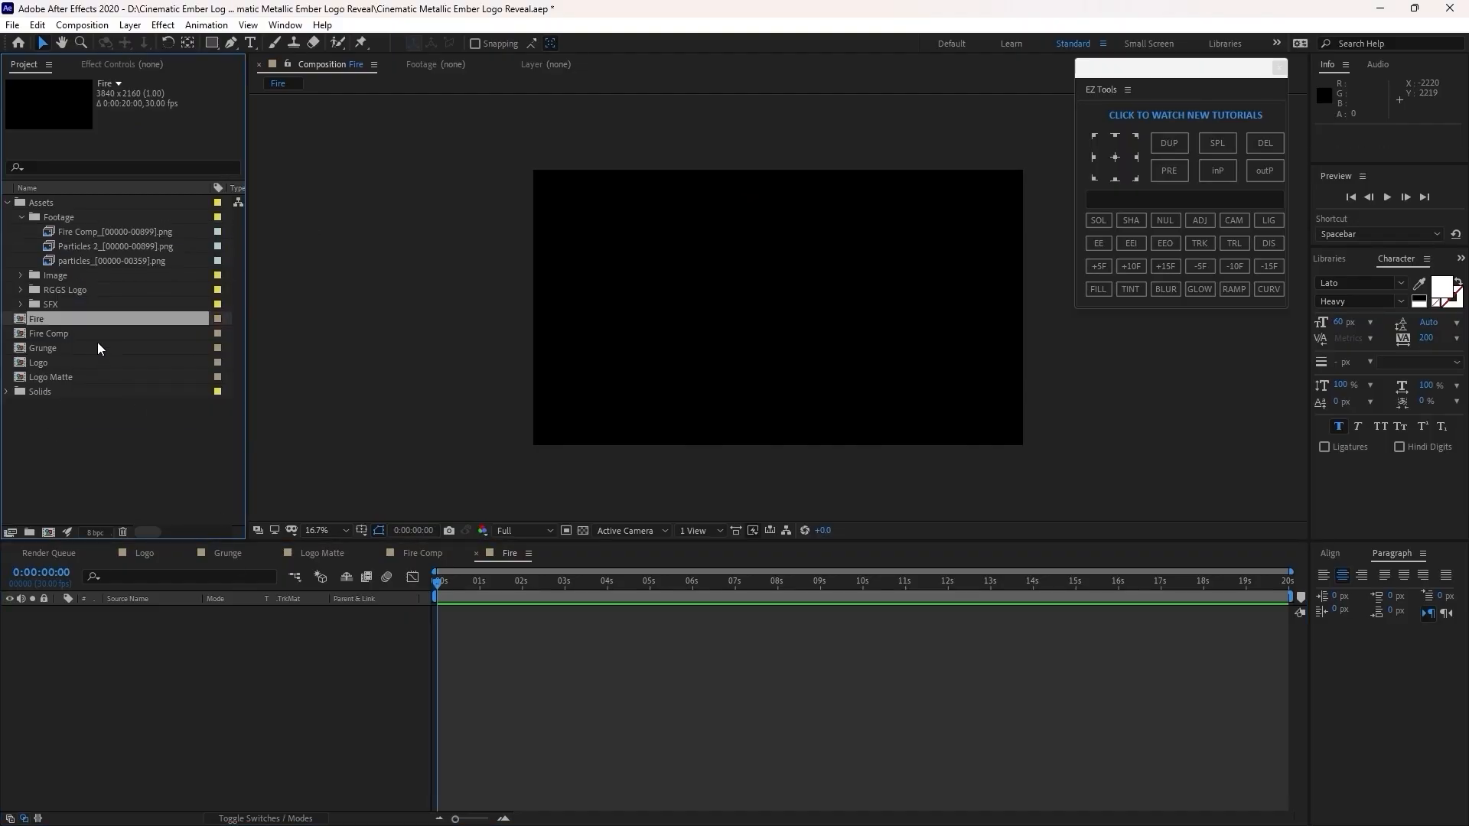
- Add the Fire Comp composition to the Fire composition as a layer and duplicate that layer
left_click_drag(97, 336, 145, 639)
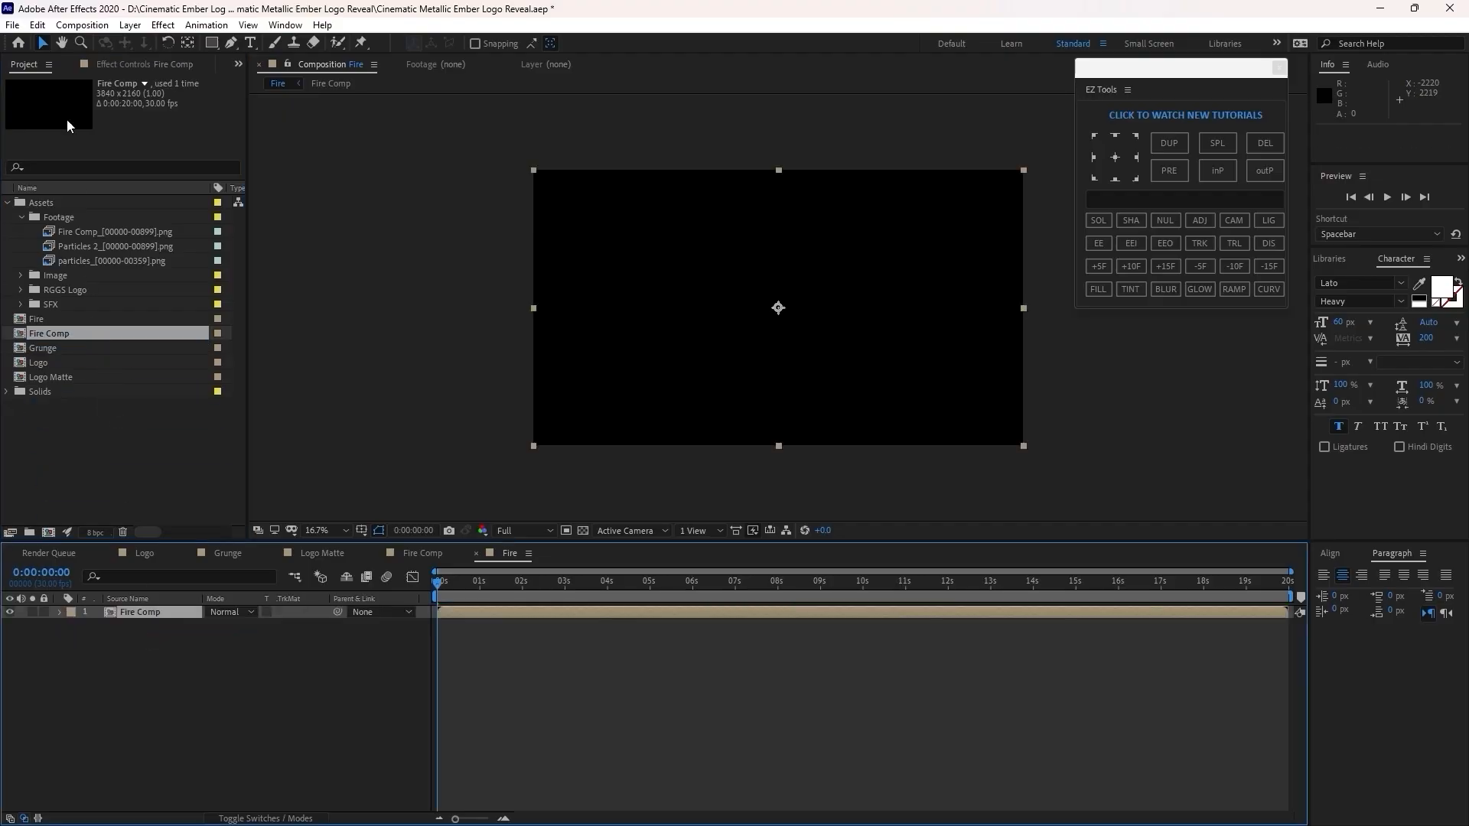
left_click(37, 24)
left_click(46, 225)
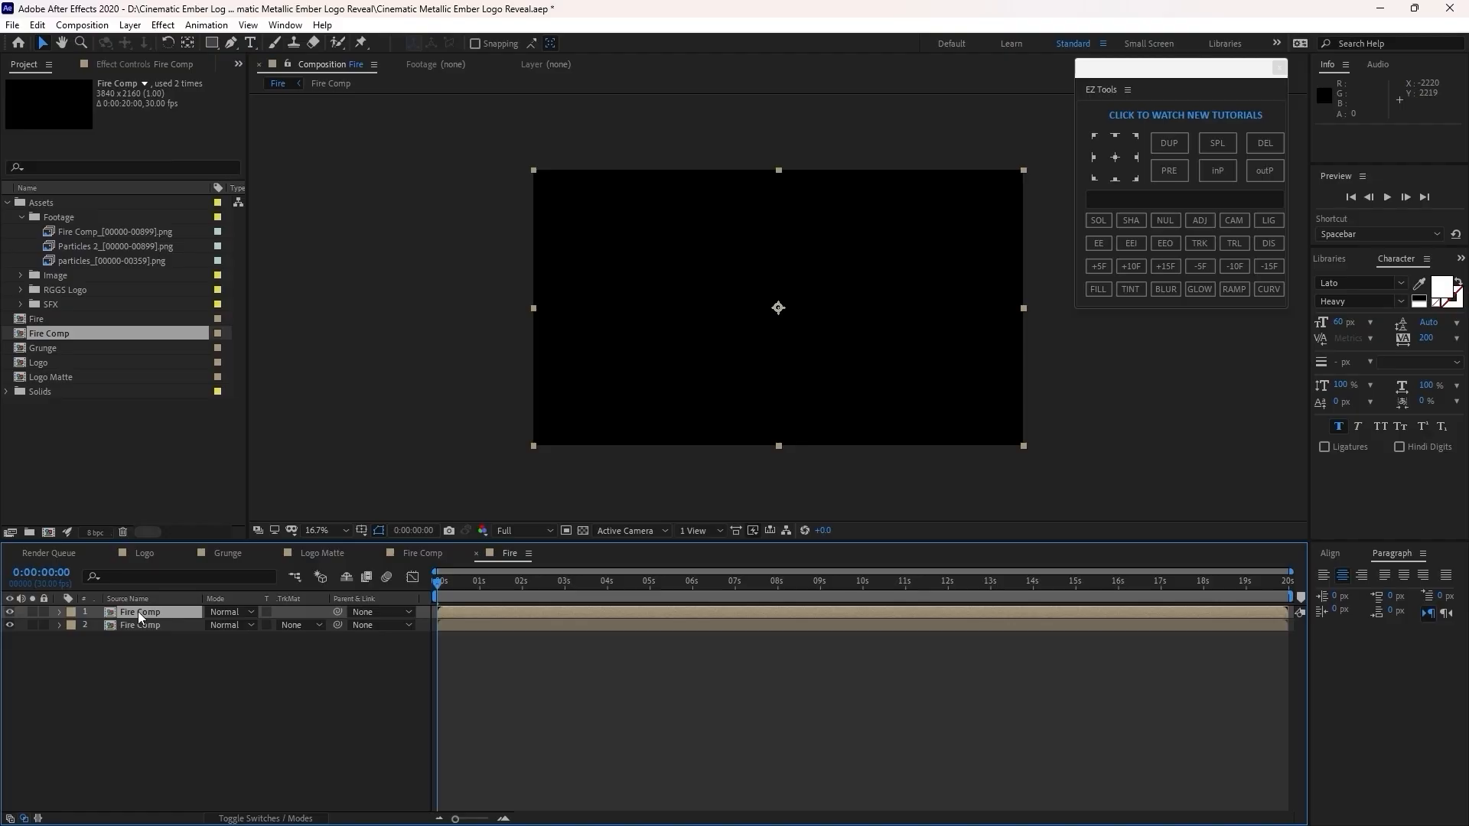
- Apply the CC Glass effect to the upper Fire Comp layer
left_click(163, 25)
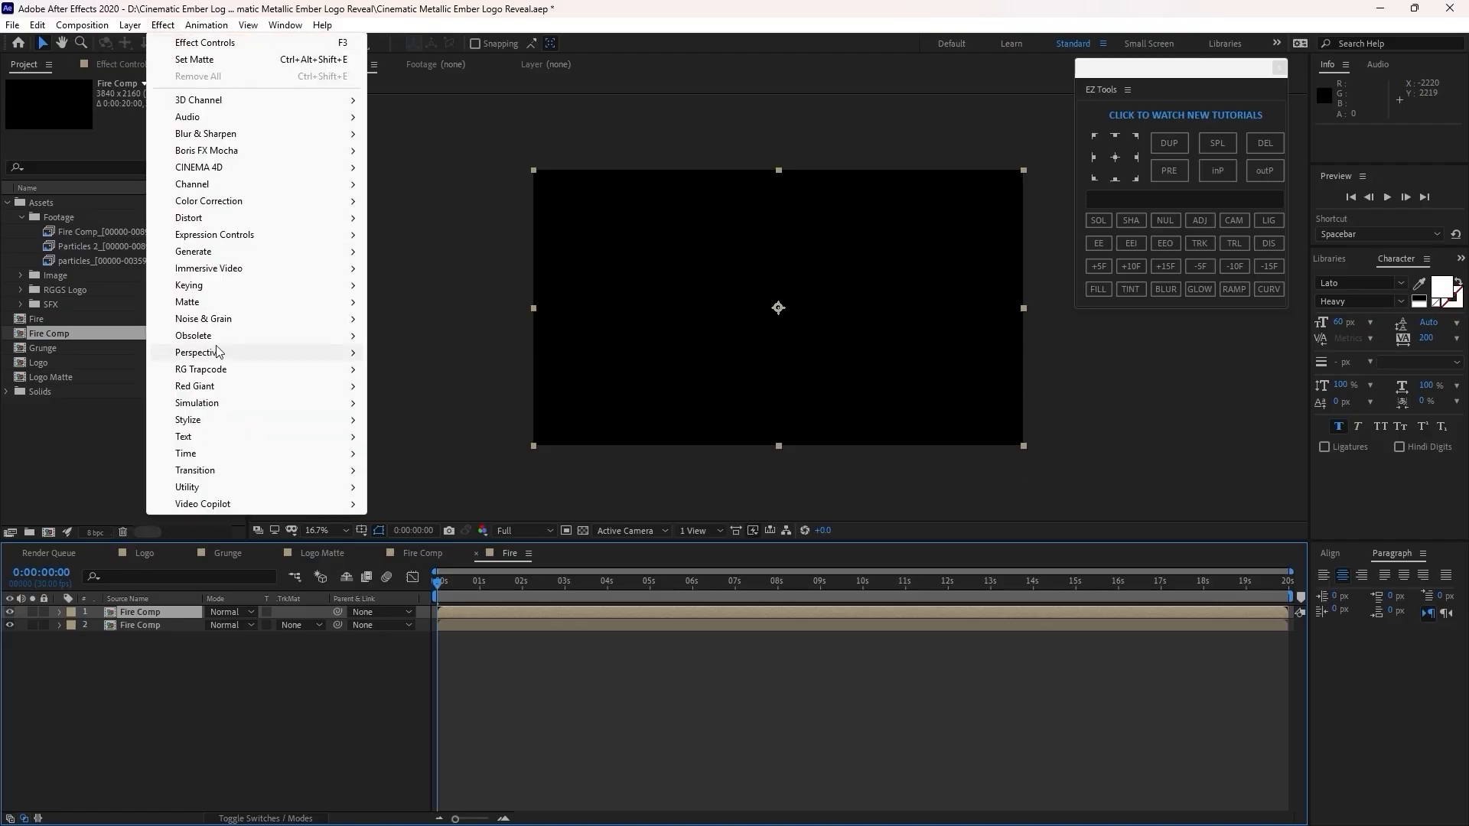
mouse_move(238, 425)
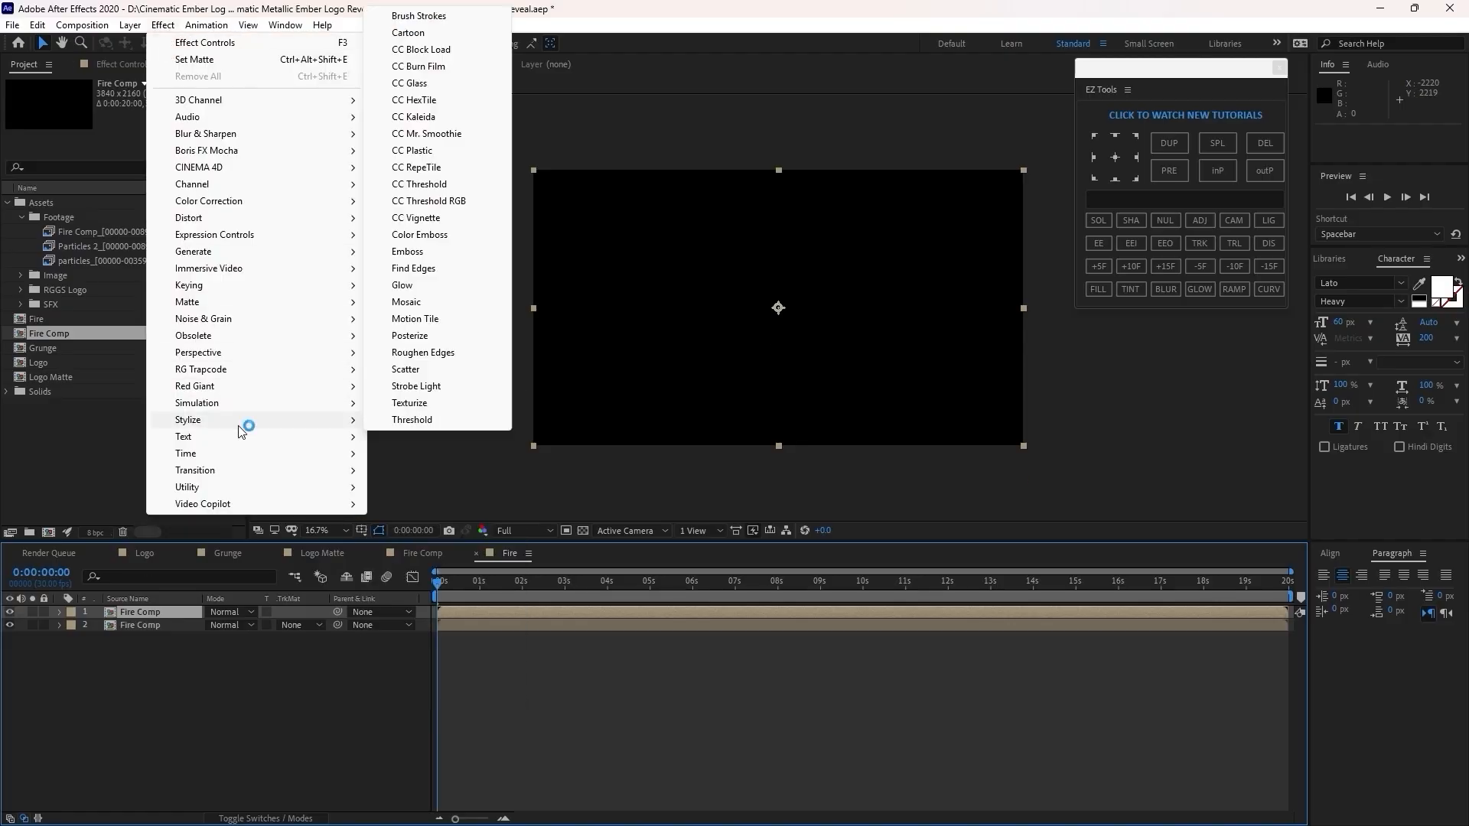
left_click(420, 83)
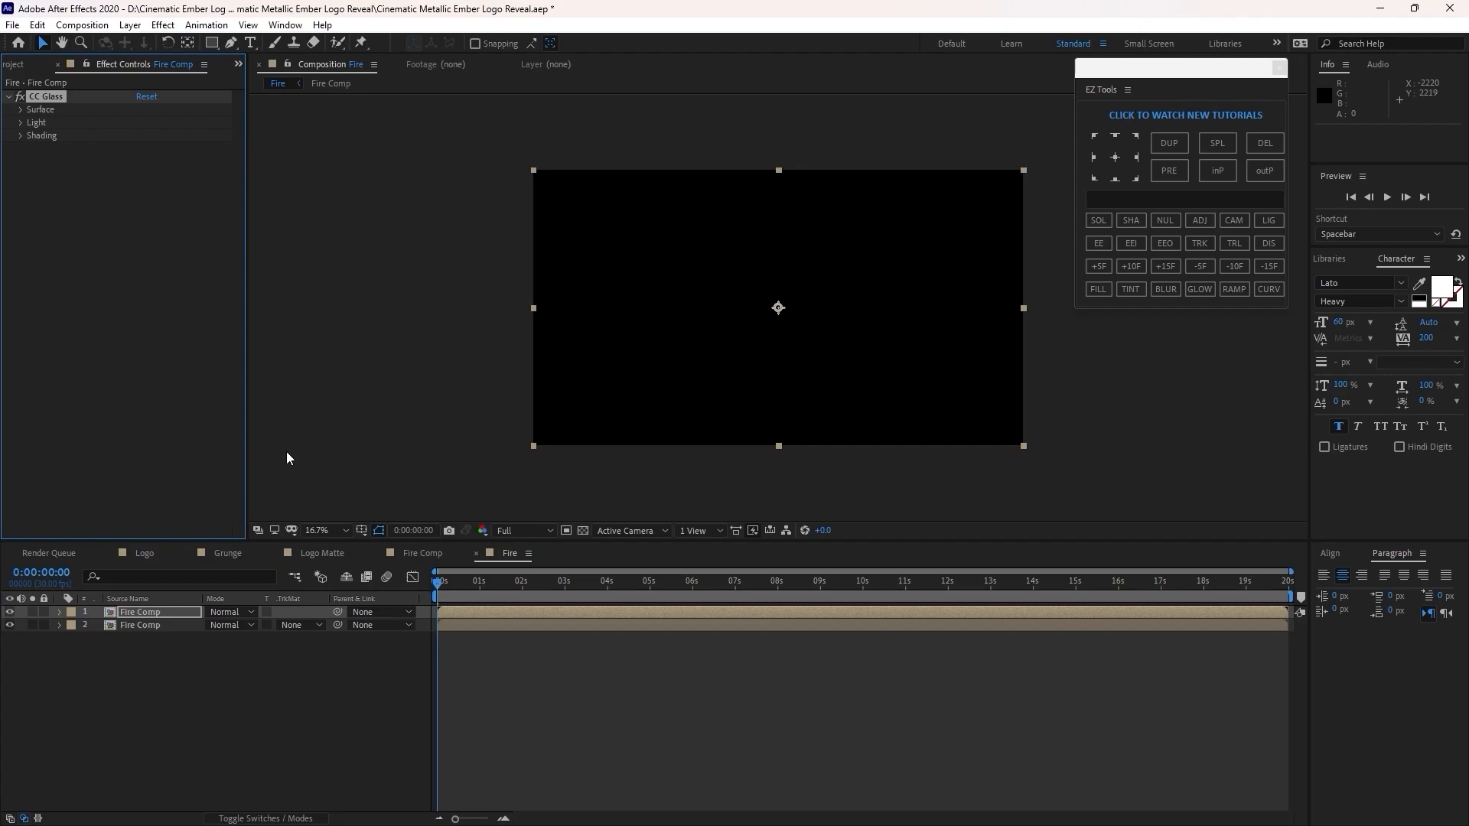
- Set the CC Glass surface to Softness 130, Height -100 and Displacement -500, keeping layer 1 Fire Comp as the bump map
left_click(20, 109)
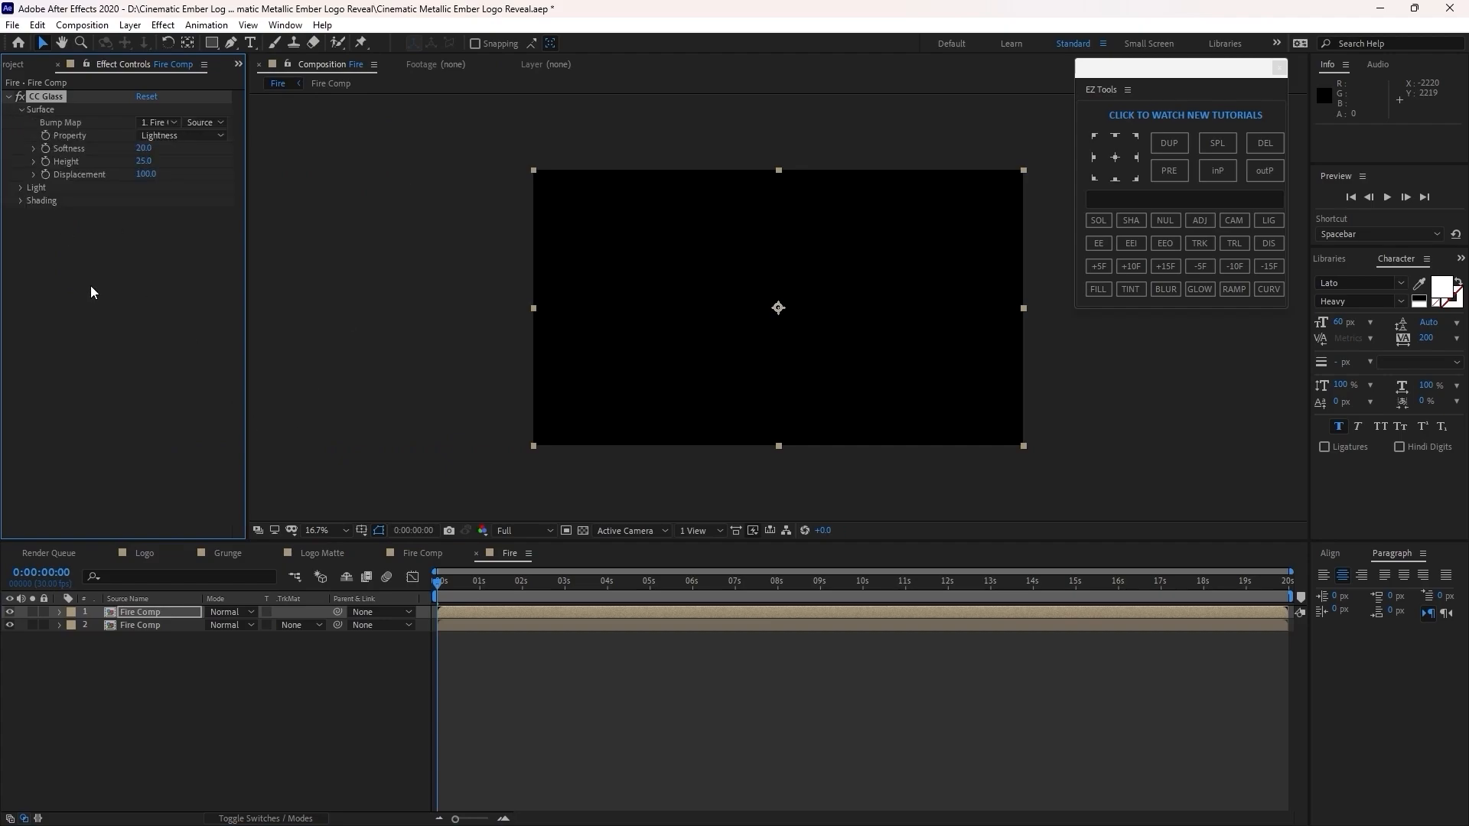
left_click(173, 122)
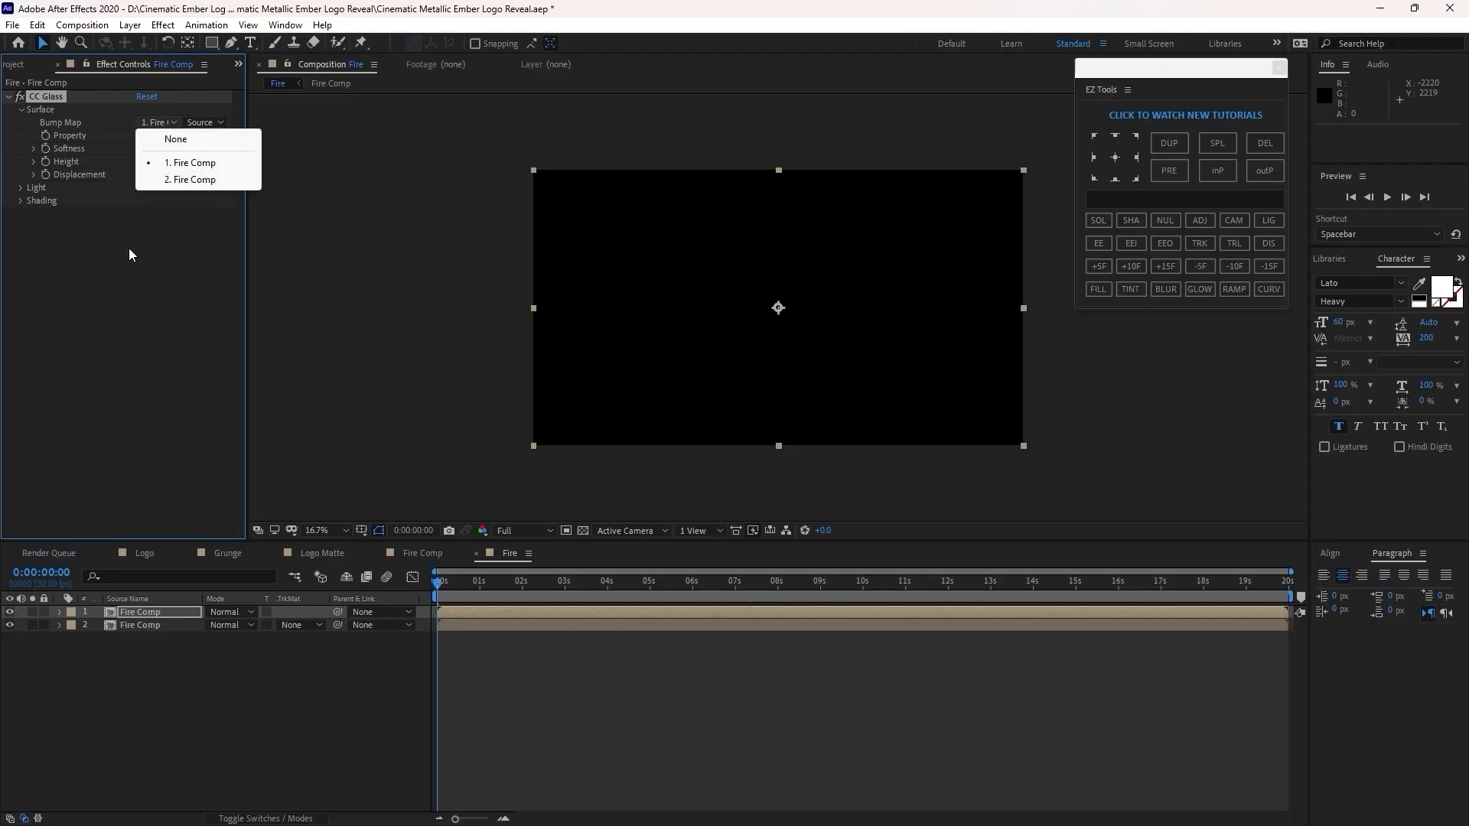
left_click(126, 306)
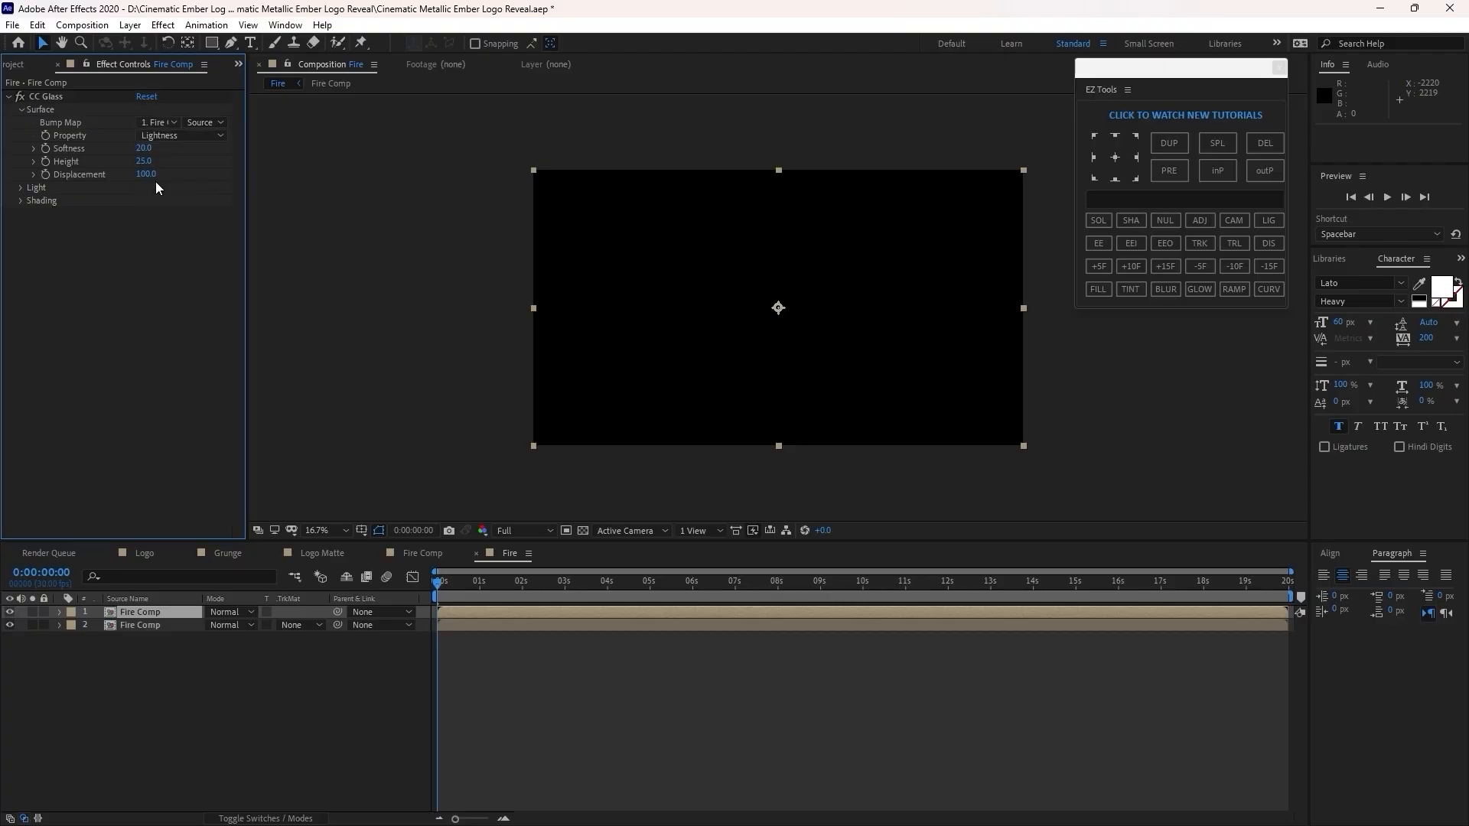
left_click(144, 148)
type("130")
left_click(144, 162)
type("-100")
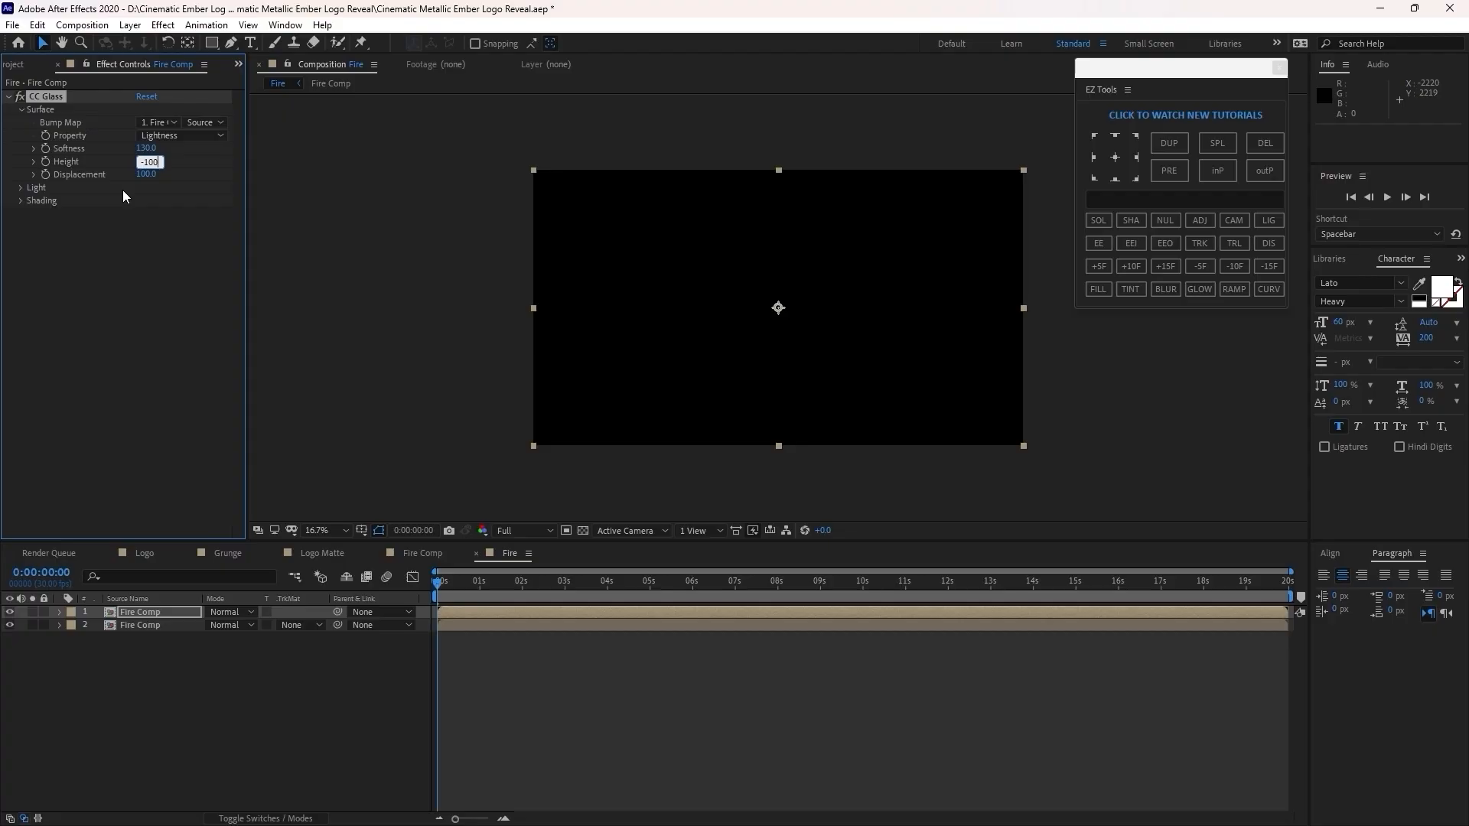
left_click(144, 175)
type("-500")
- Apply the Turbulent Displace effect to the upper Fire Comp layer
left_click(160, 25)
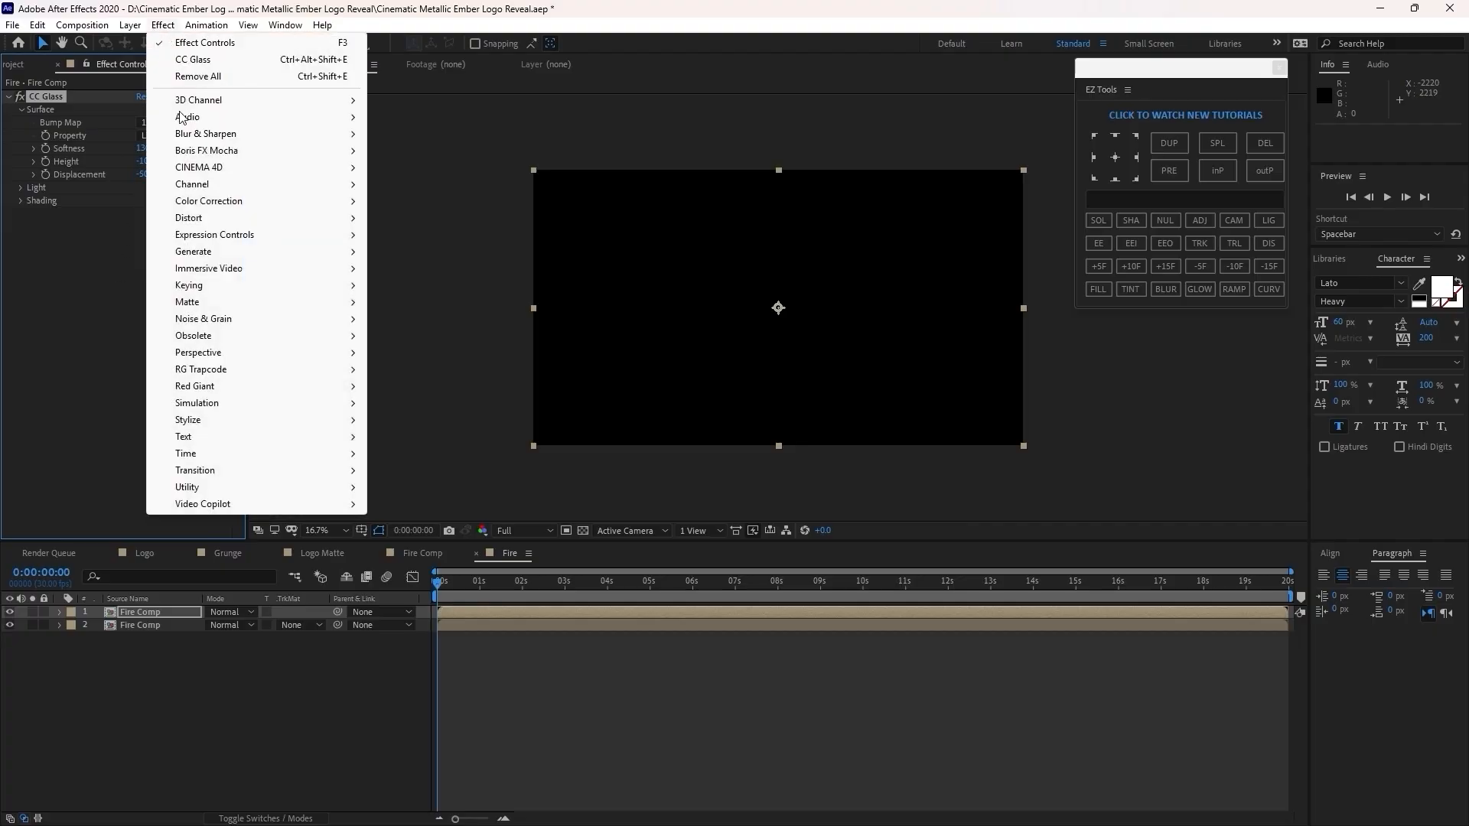
mouse_move(344, 220)
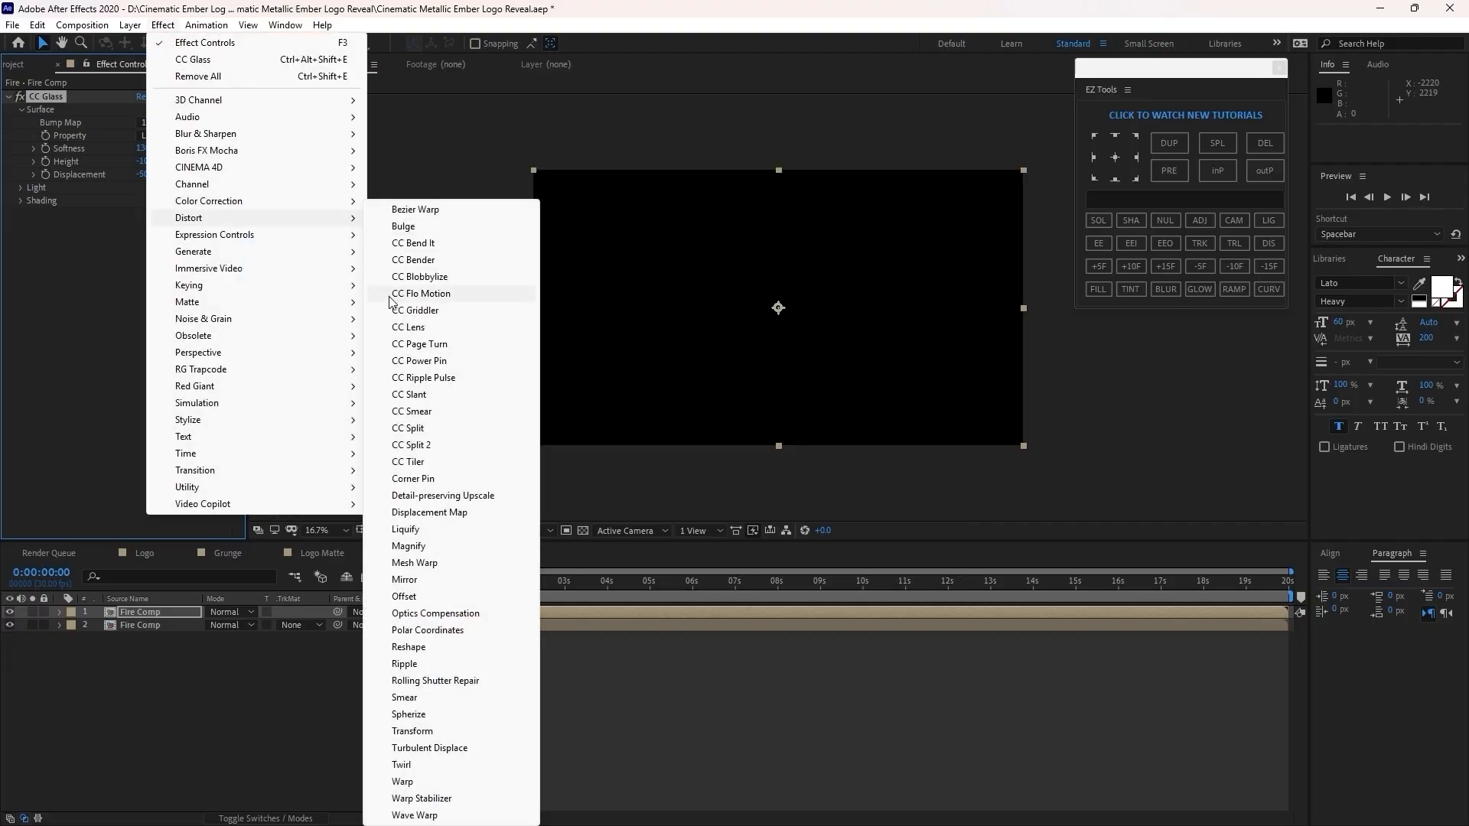
left_click(429, 748)
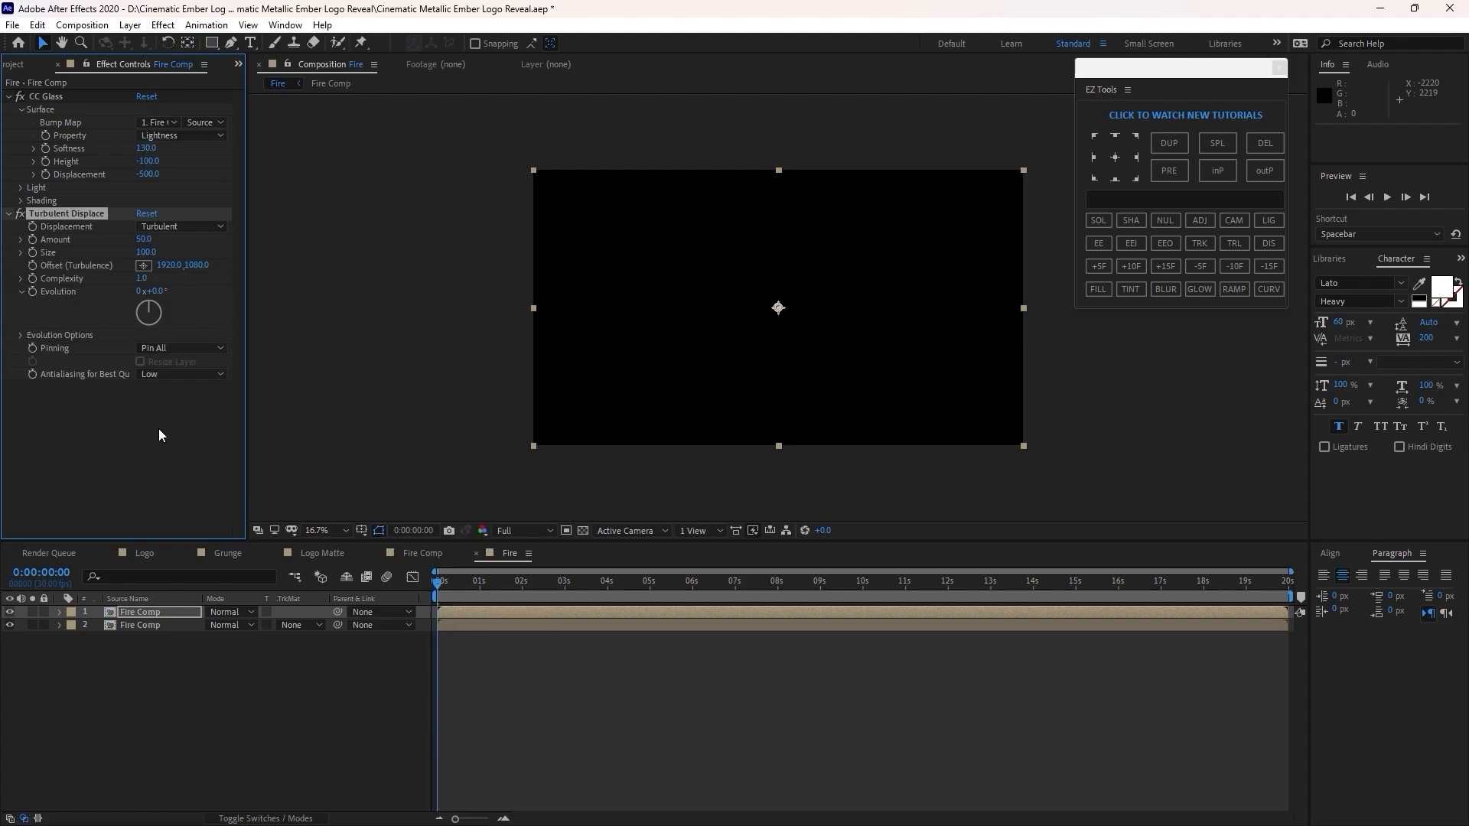
- Set Turbulent Displace to Amount 33, Size 185 and Evolution 6.7°, and preview the fire at 0:00:04:27
left_click(139, 242)
type("33")
key("Tab")
type("185")
left_click(157, 291)
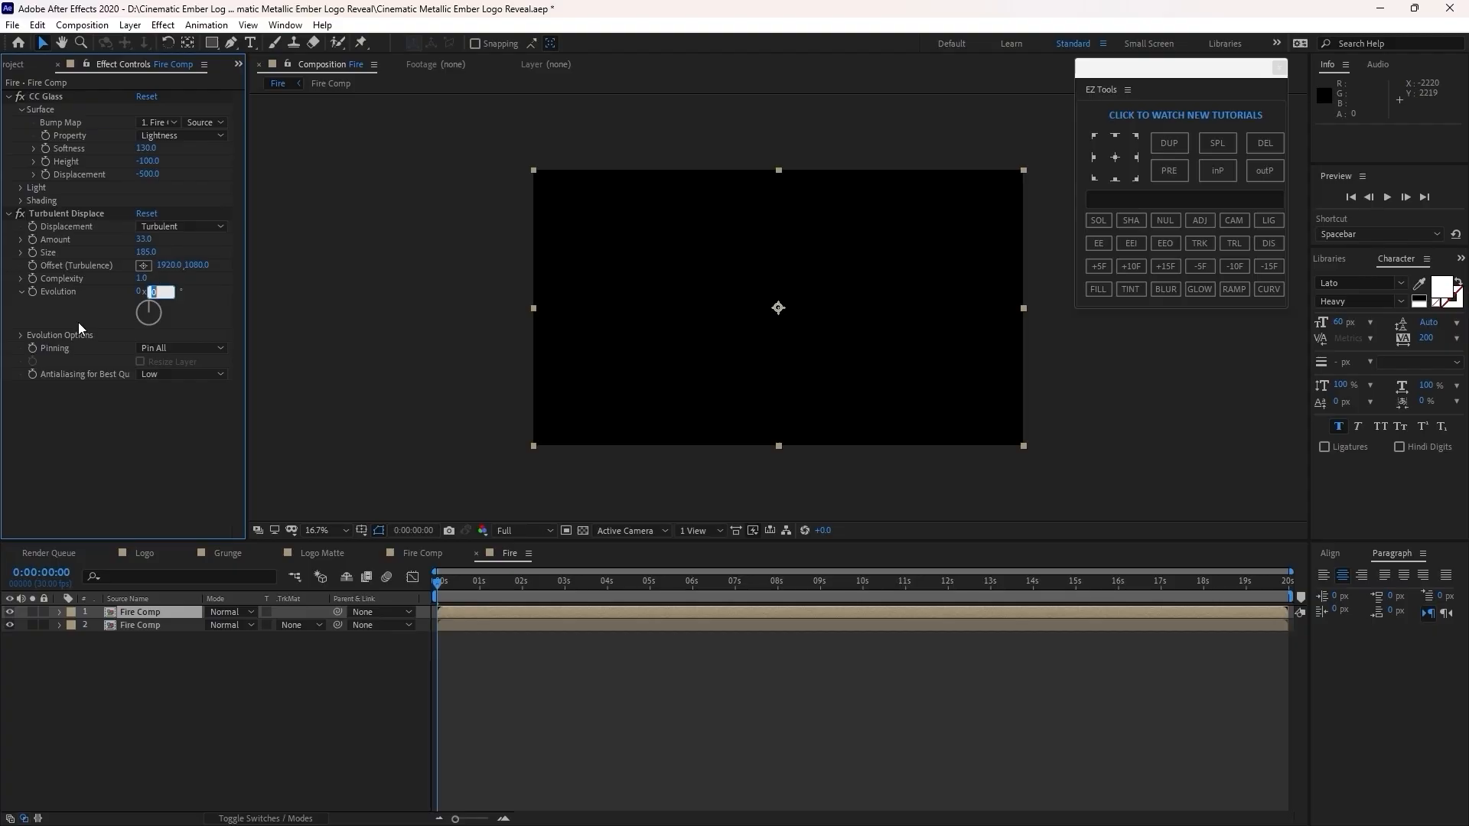
type("6.7")
key("Return")
left_click(631, 589)
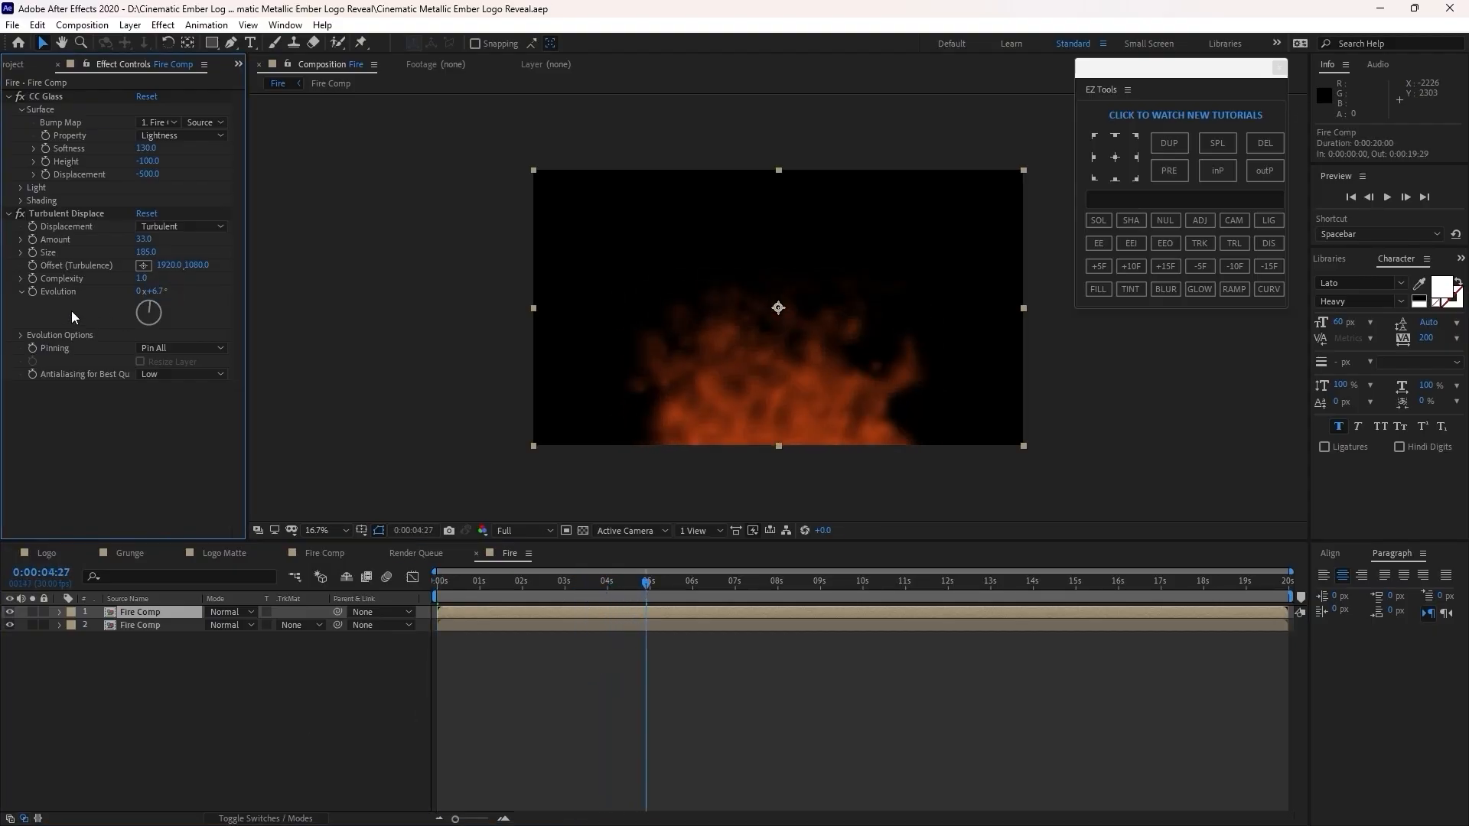
- Add the expression time*100 to the Turbulent Displace Evolution property and collapse the layer's properties
left_click(32, 291, "alt")
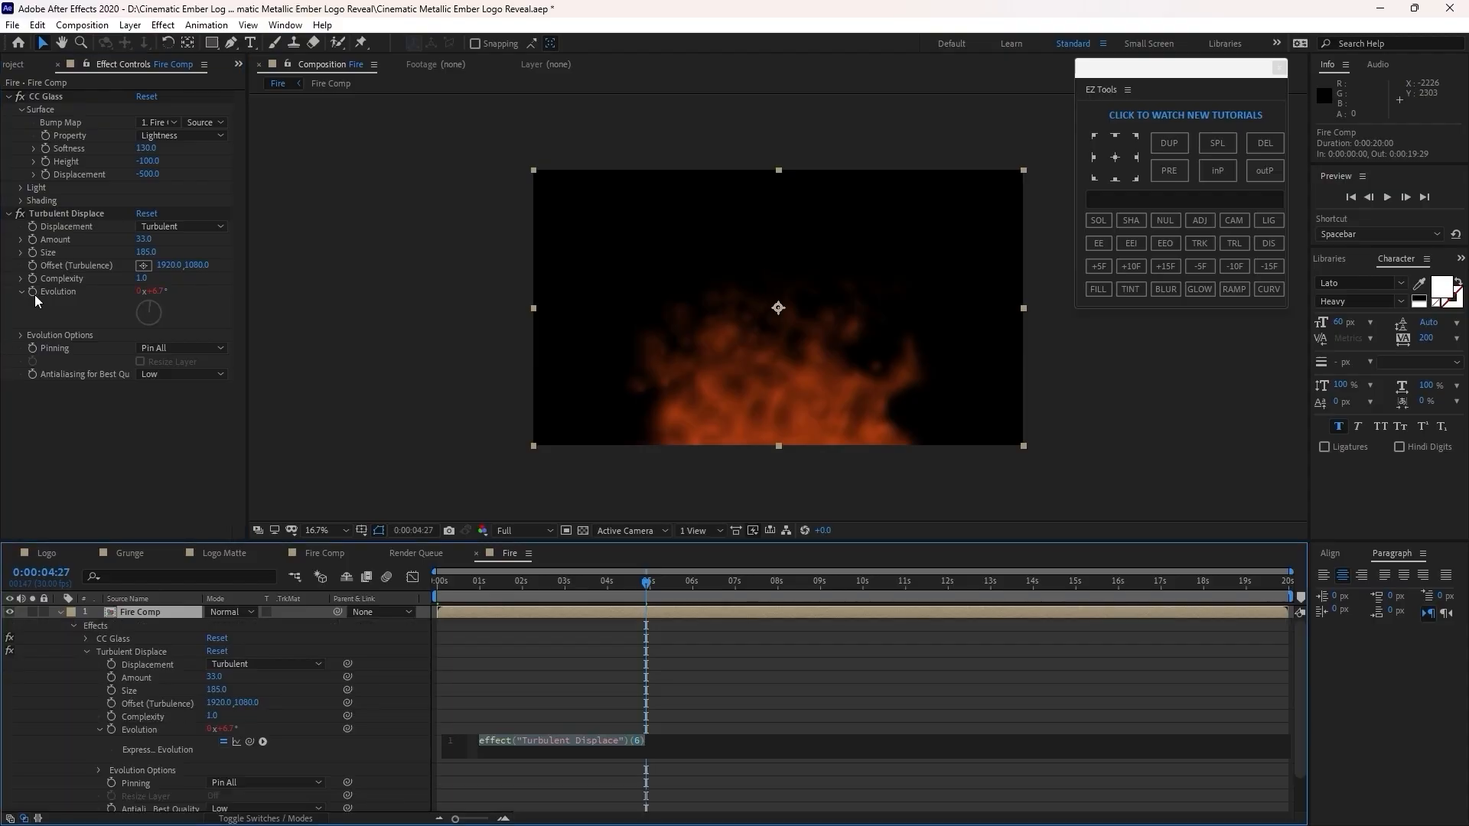
type("time*")
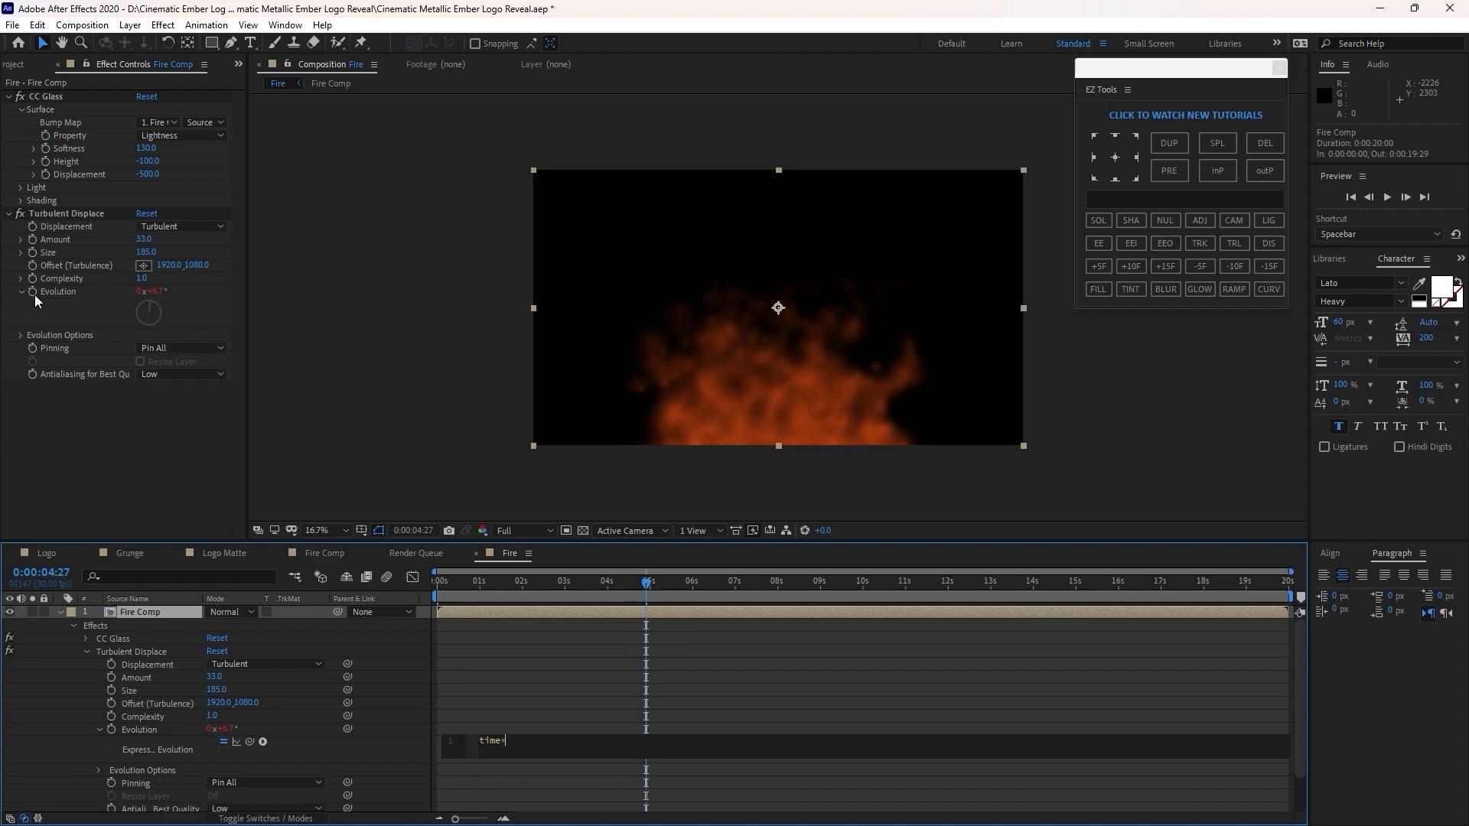
type("100")
left_click(100, 731)
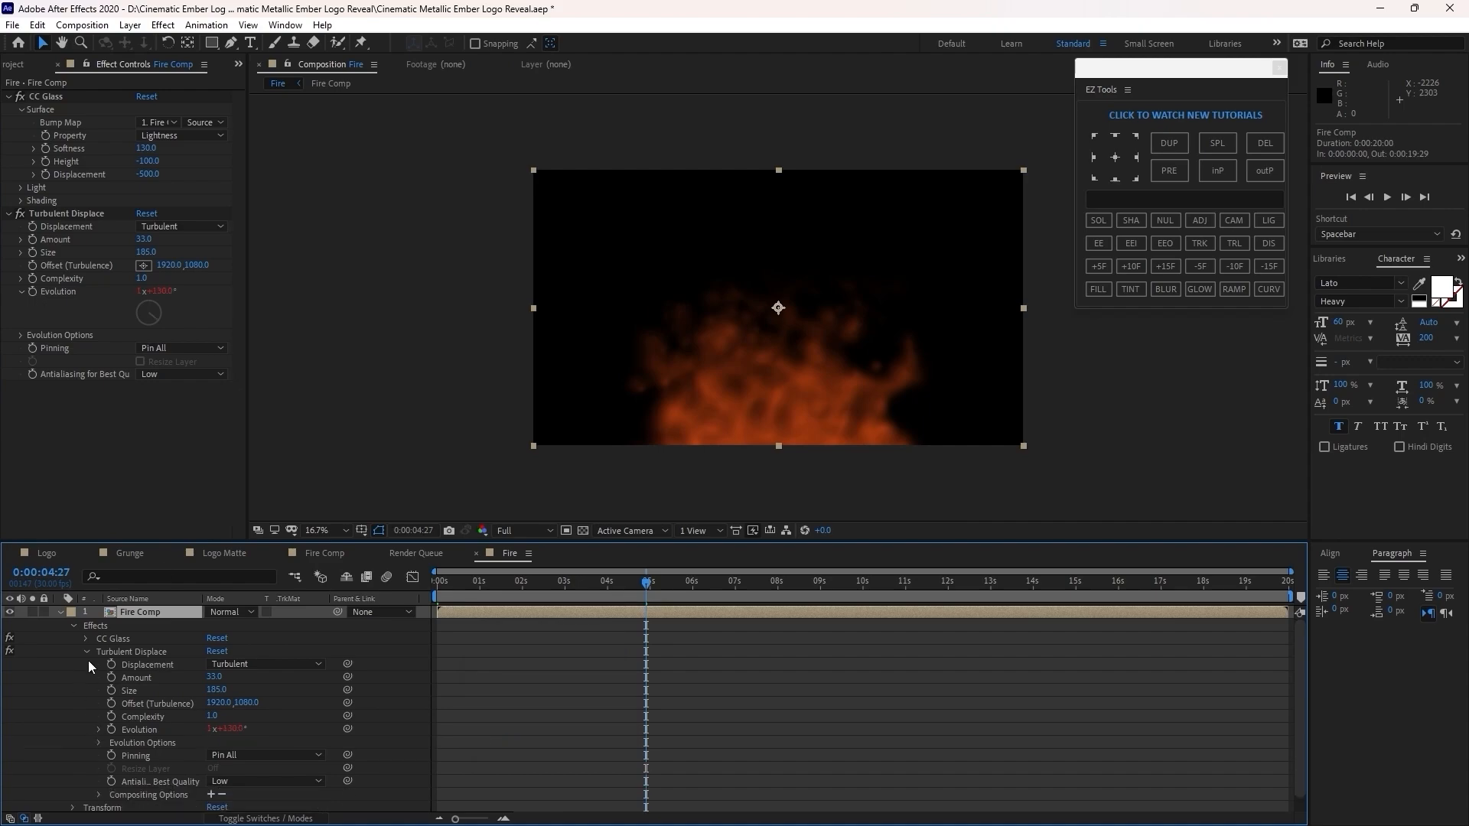
left_click(87, 651)
left_click(73, 626)
left_click(62, 612)
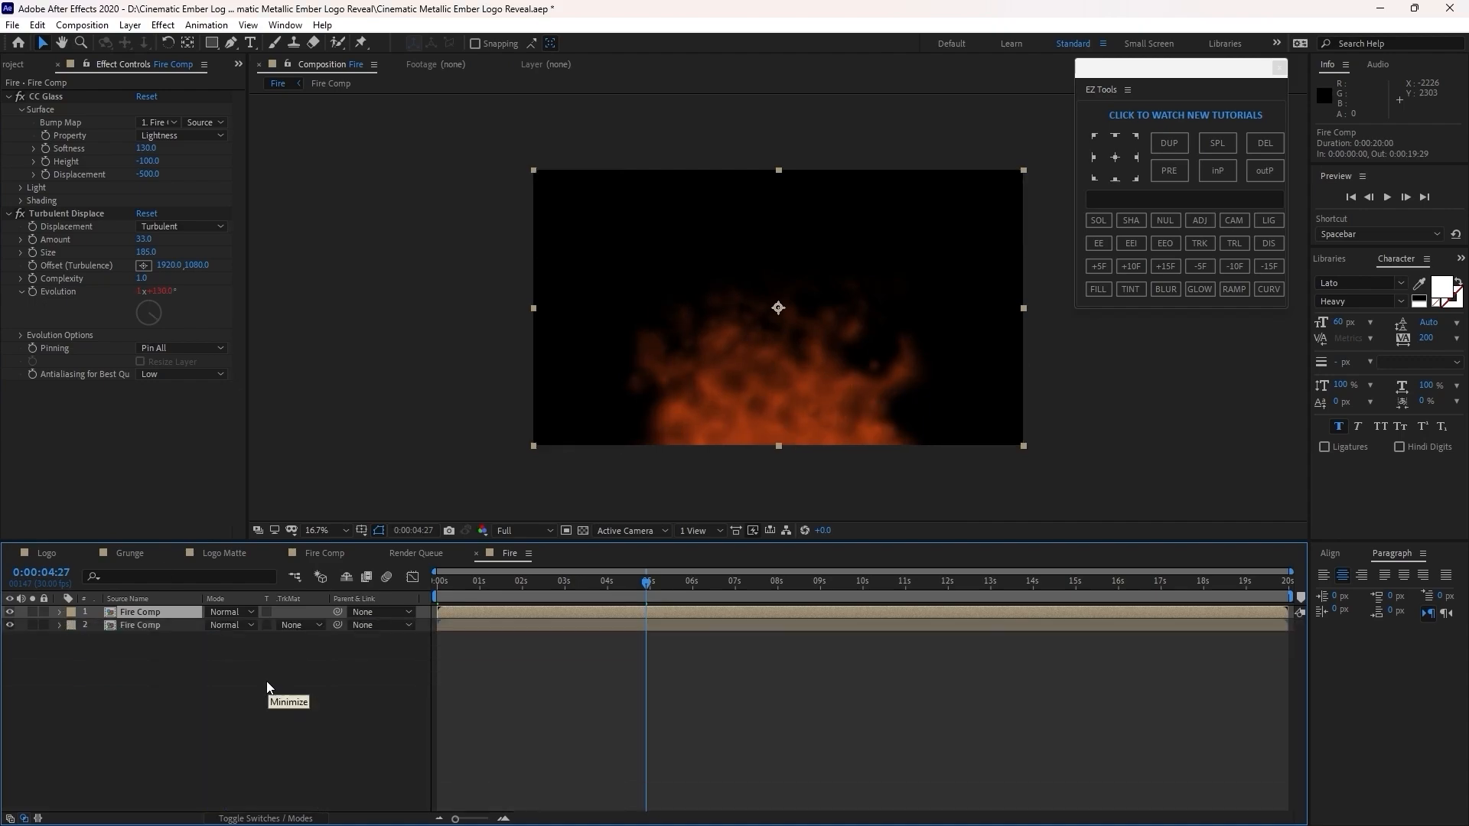
left_click(82, 25)
left_click(114, 43)
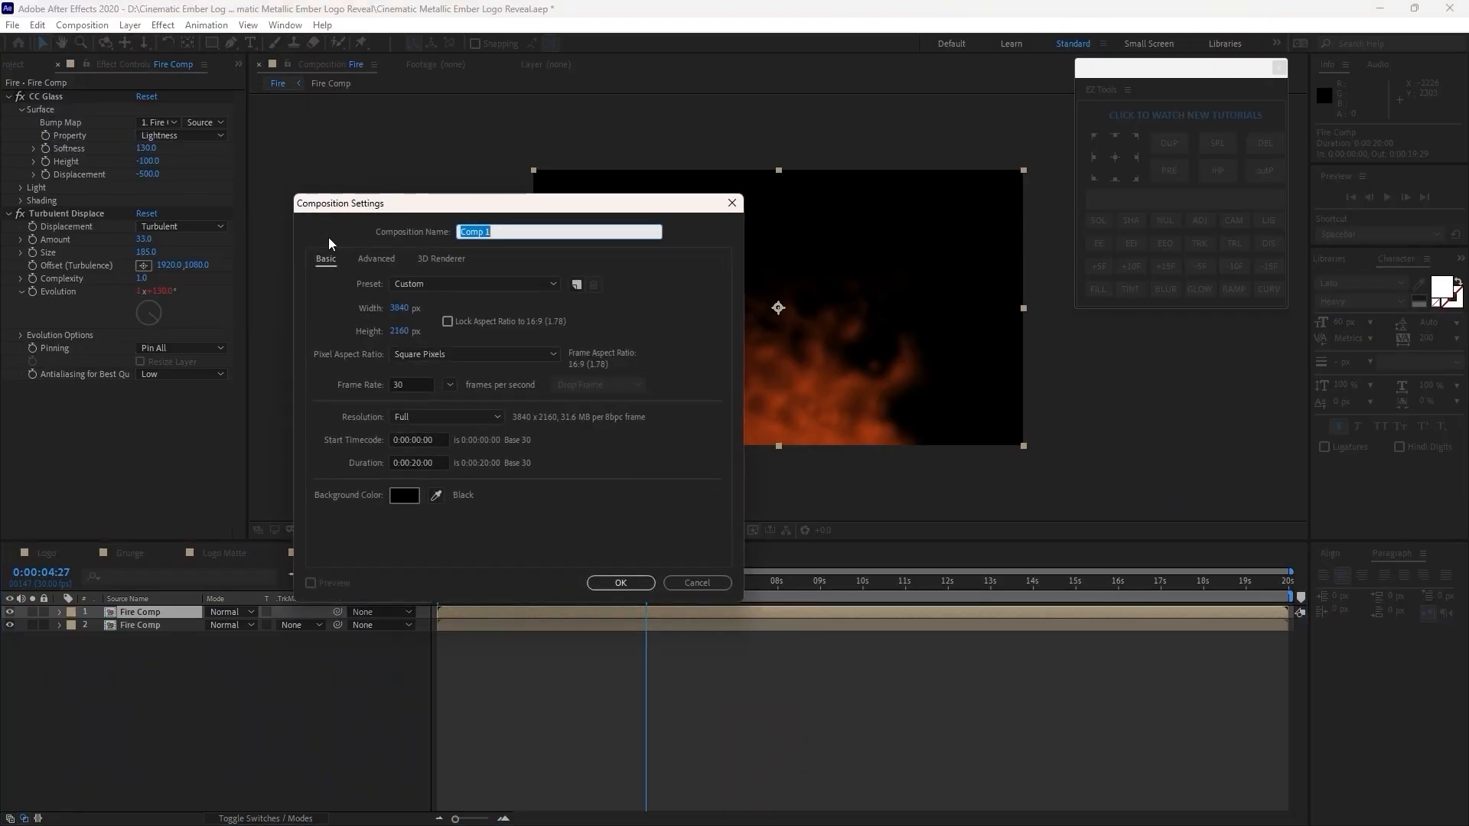
type("Particles")
left_click(612, 582)
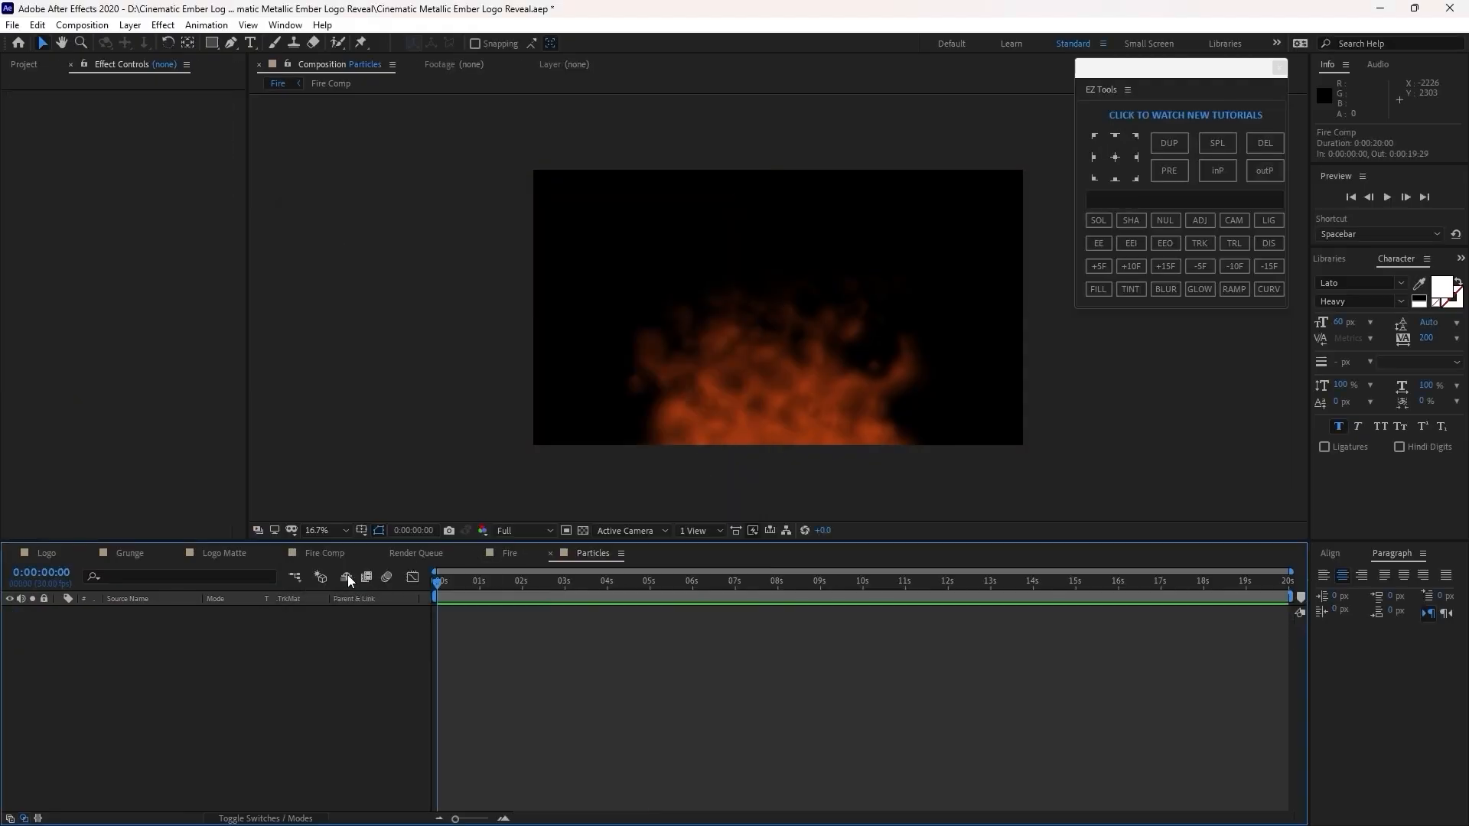
left_click(35, 66)
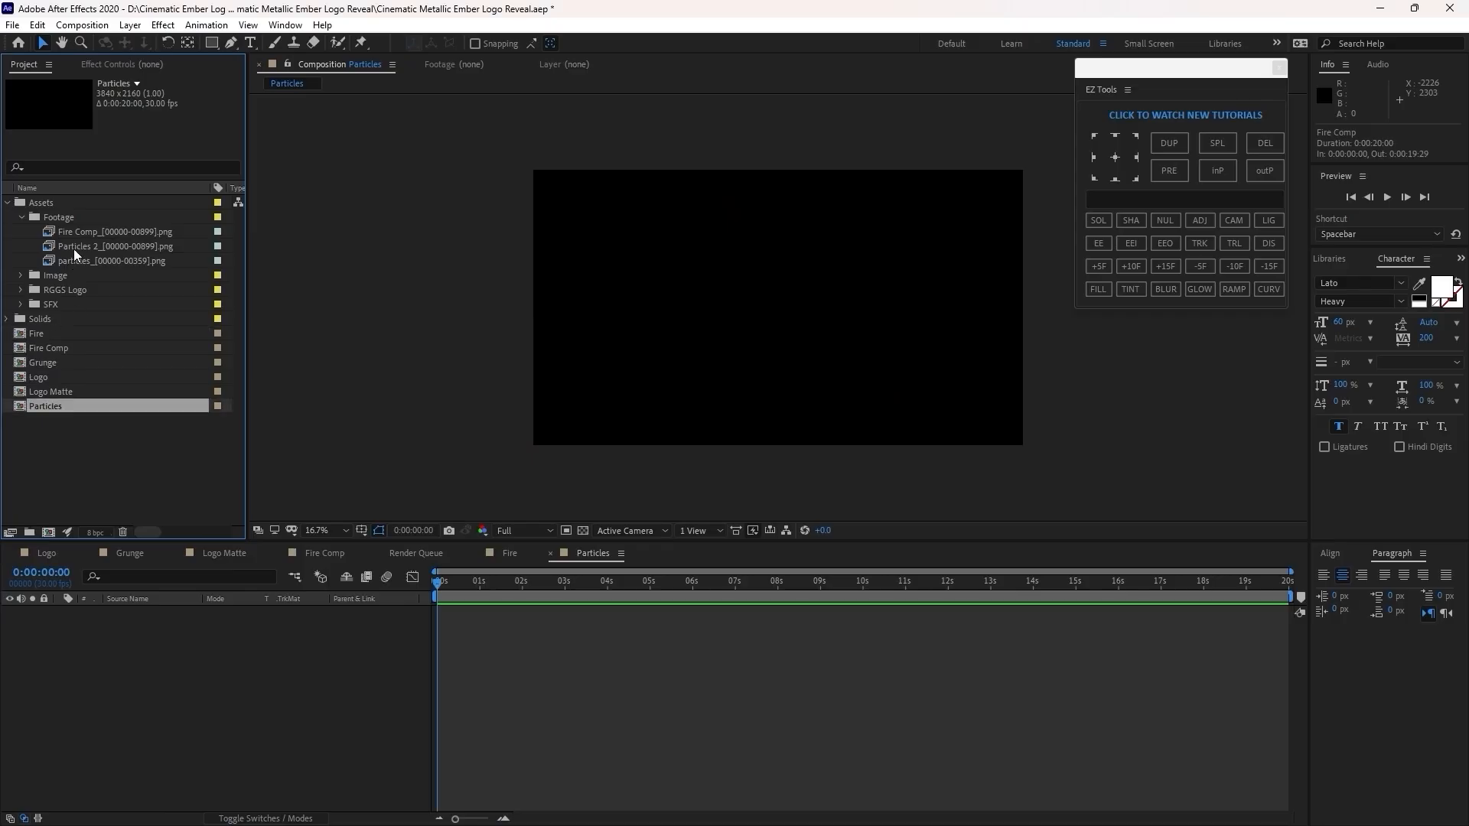
left_click_drag(93, 261, 230, 641)
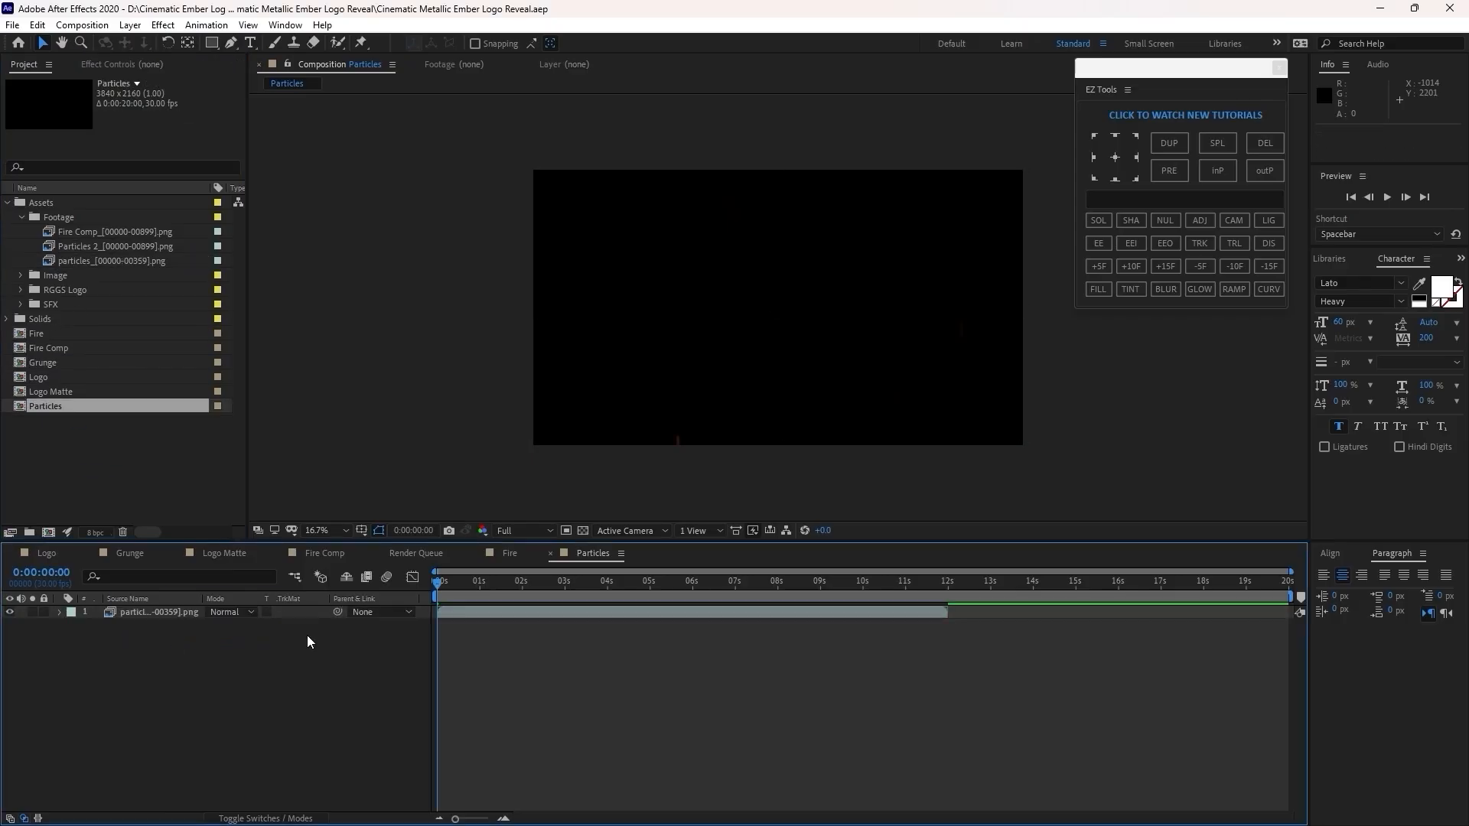
- Set the Particles composition's duration to 0:00:12:00
left_click(83, 25)
left_click(102, 66)
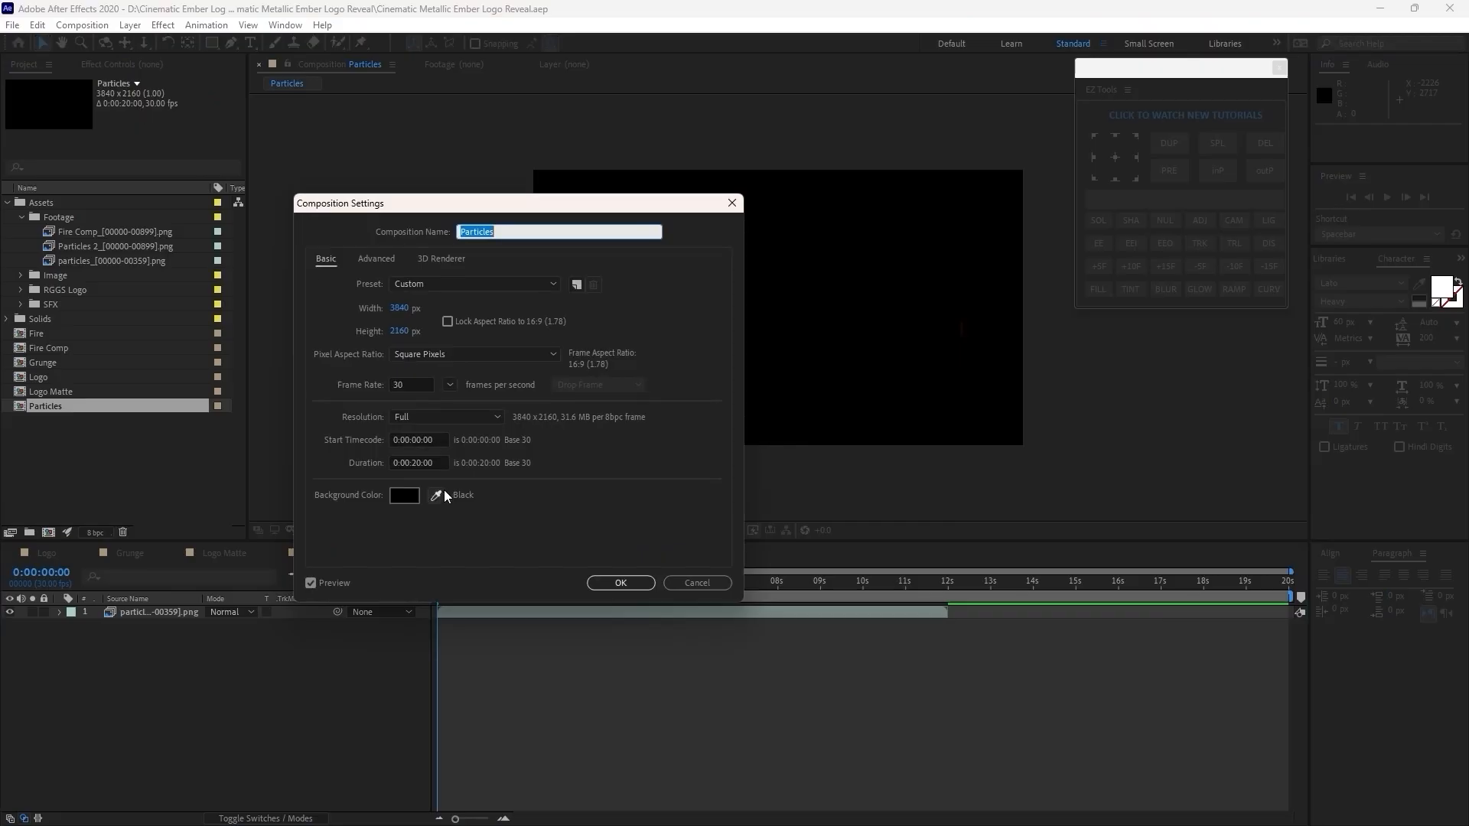
double_click(421, 464)
type("1")
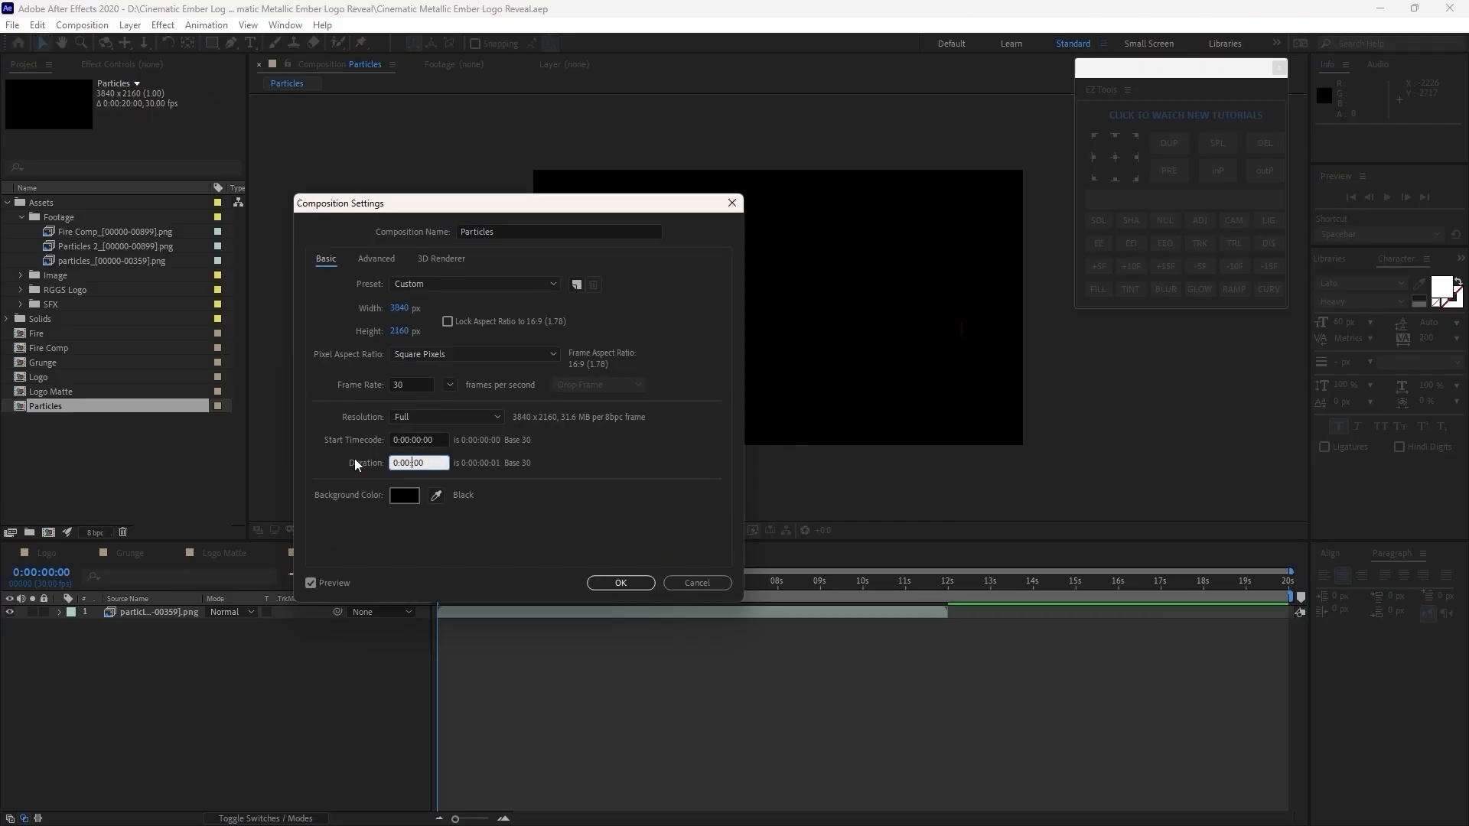
type("2:")
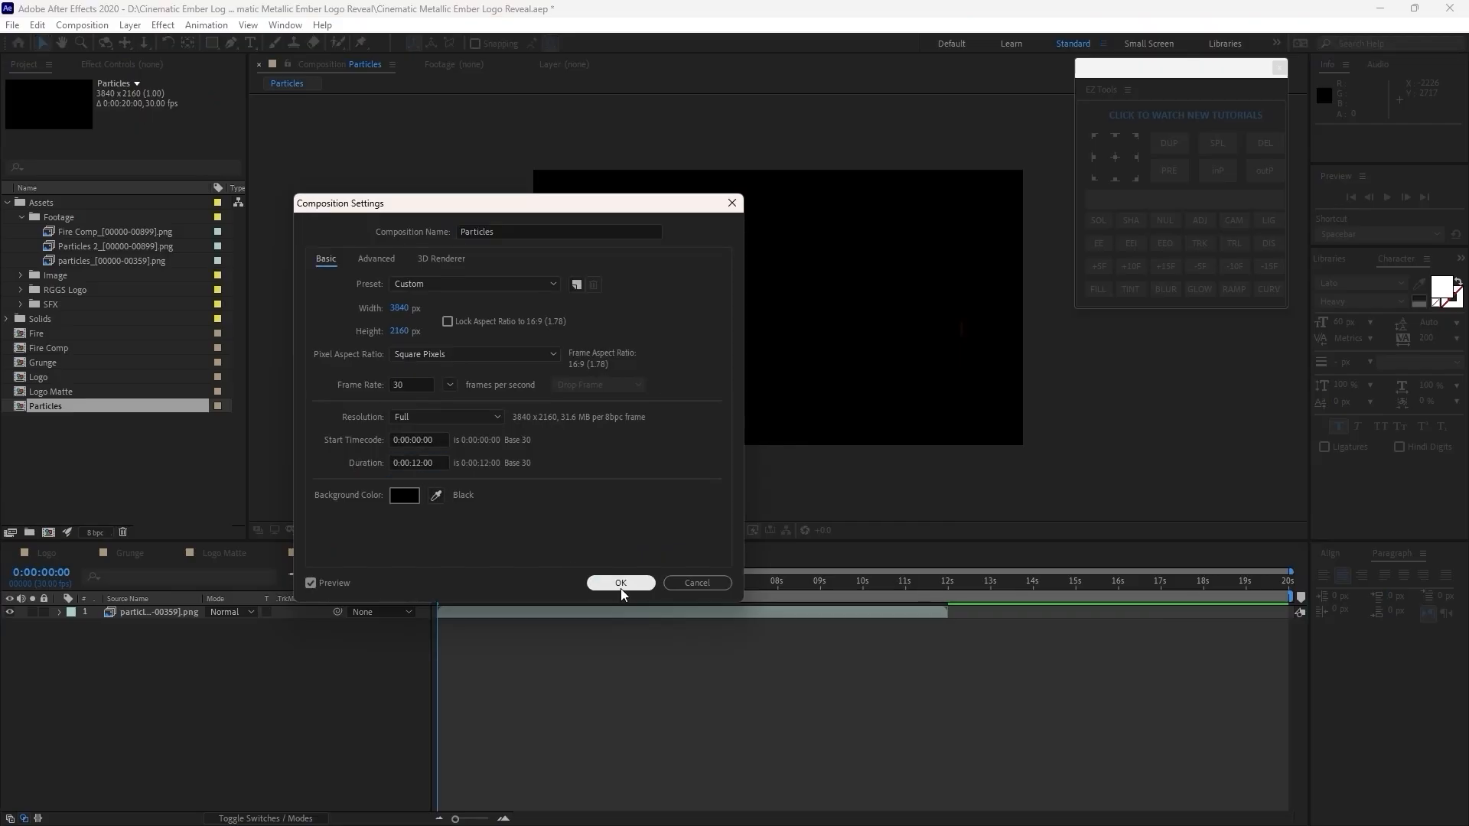
left_click(621, 583)
- Place the Particles composition as the top layer of the Fire composition and add a new adjustment layer above it
left_click(511, 553)
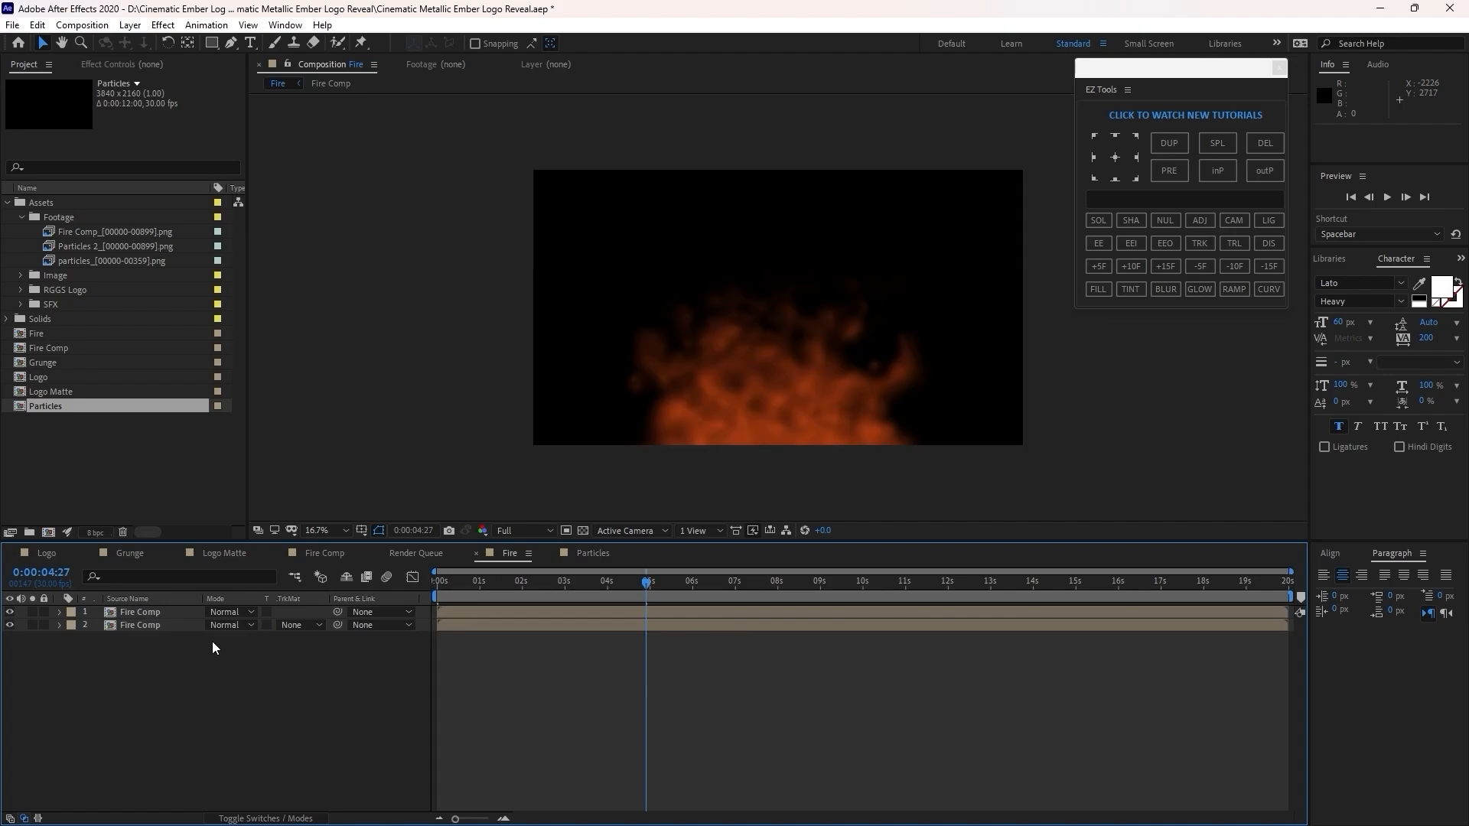
left_click_drag(103, 406, 136, 612)
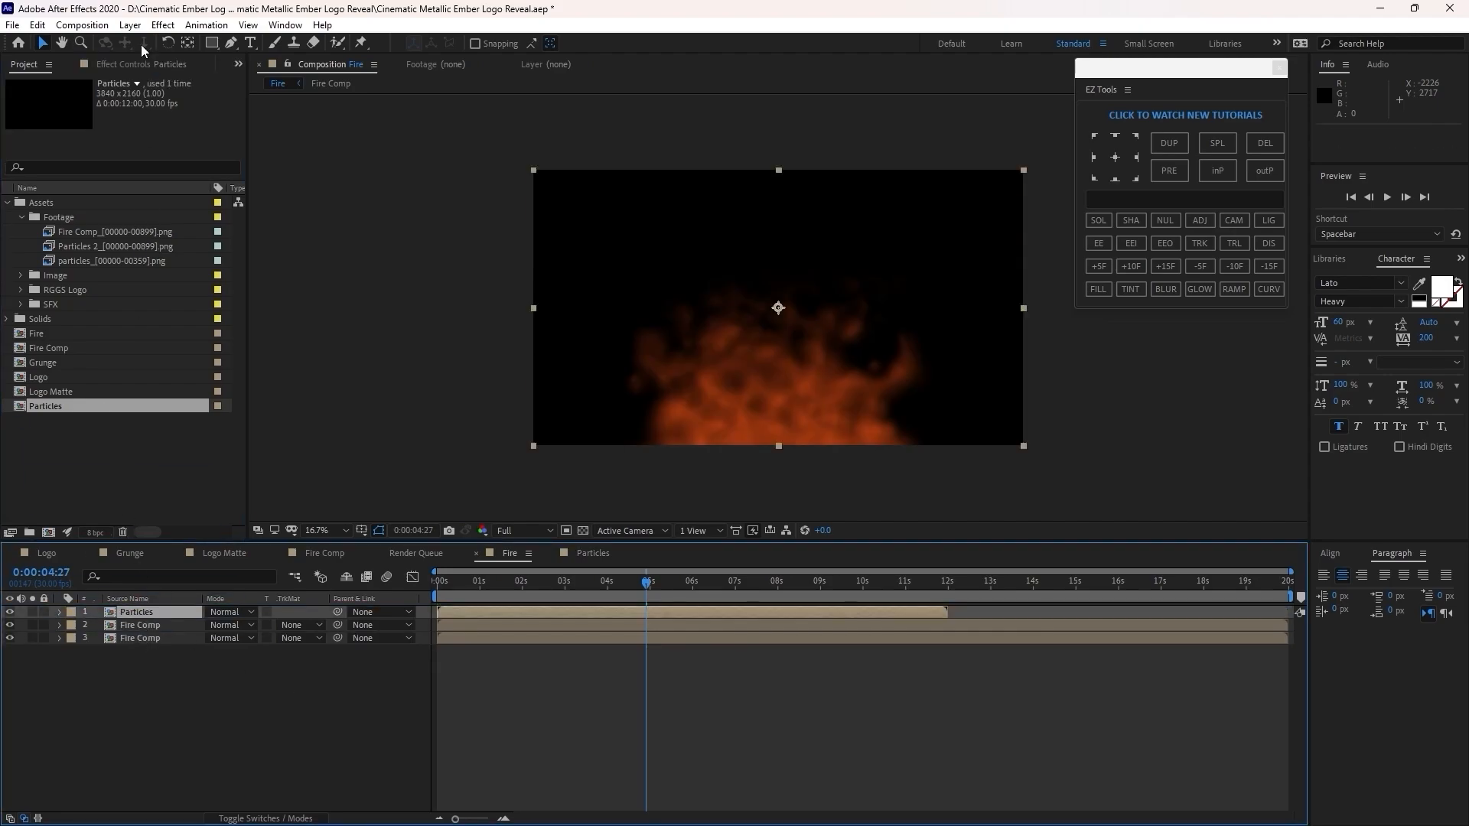
left_click(130, 25)
mouse_move(157, 50)
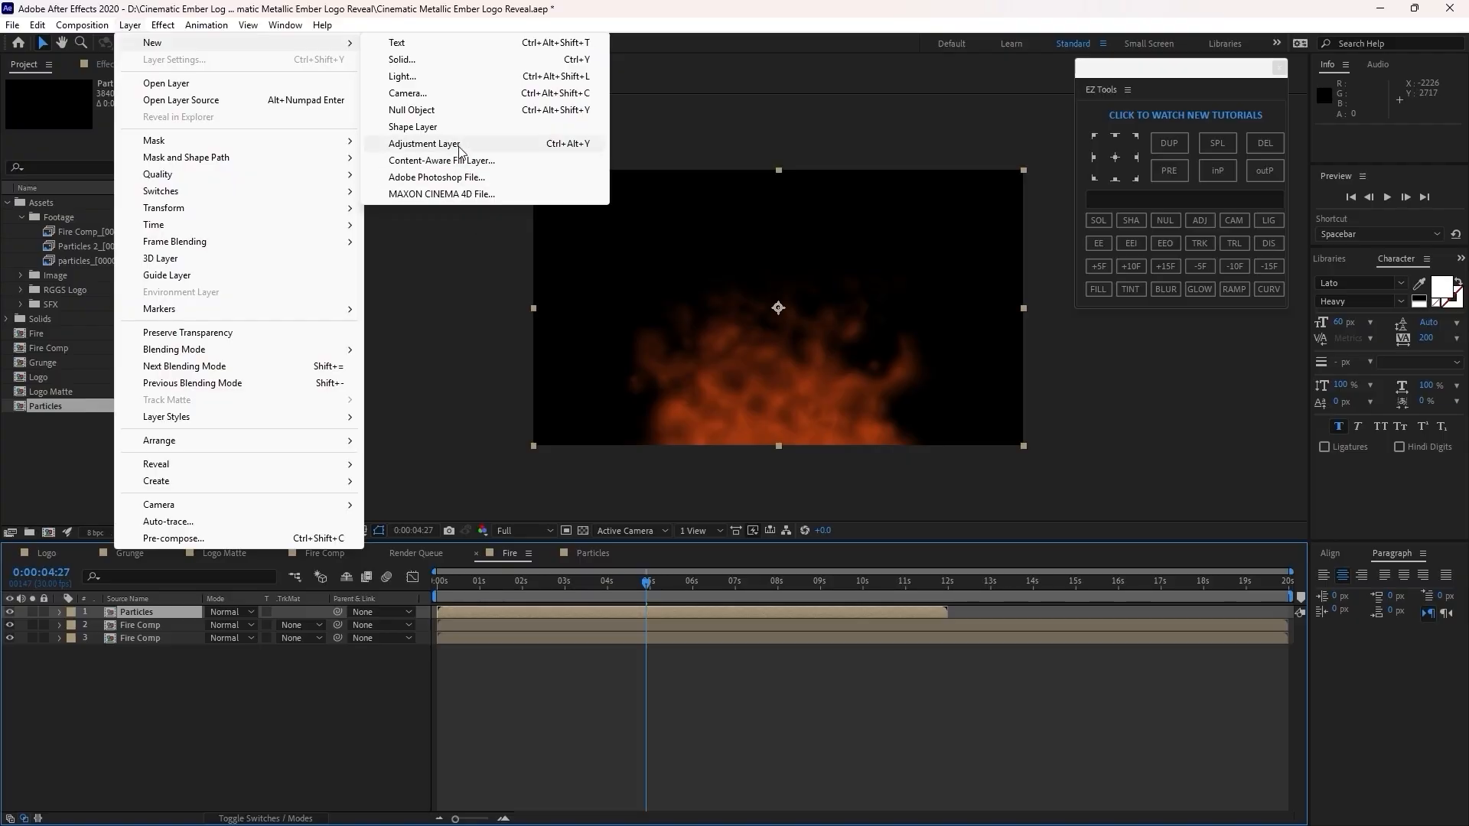
left_click(417, 143)
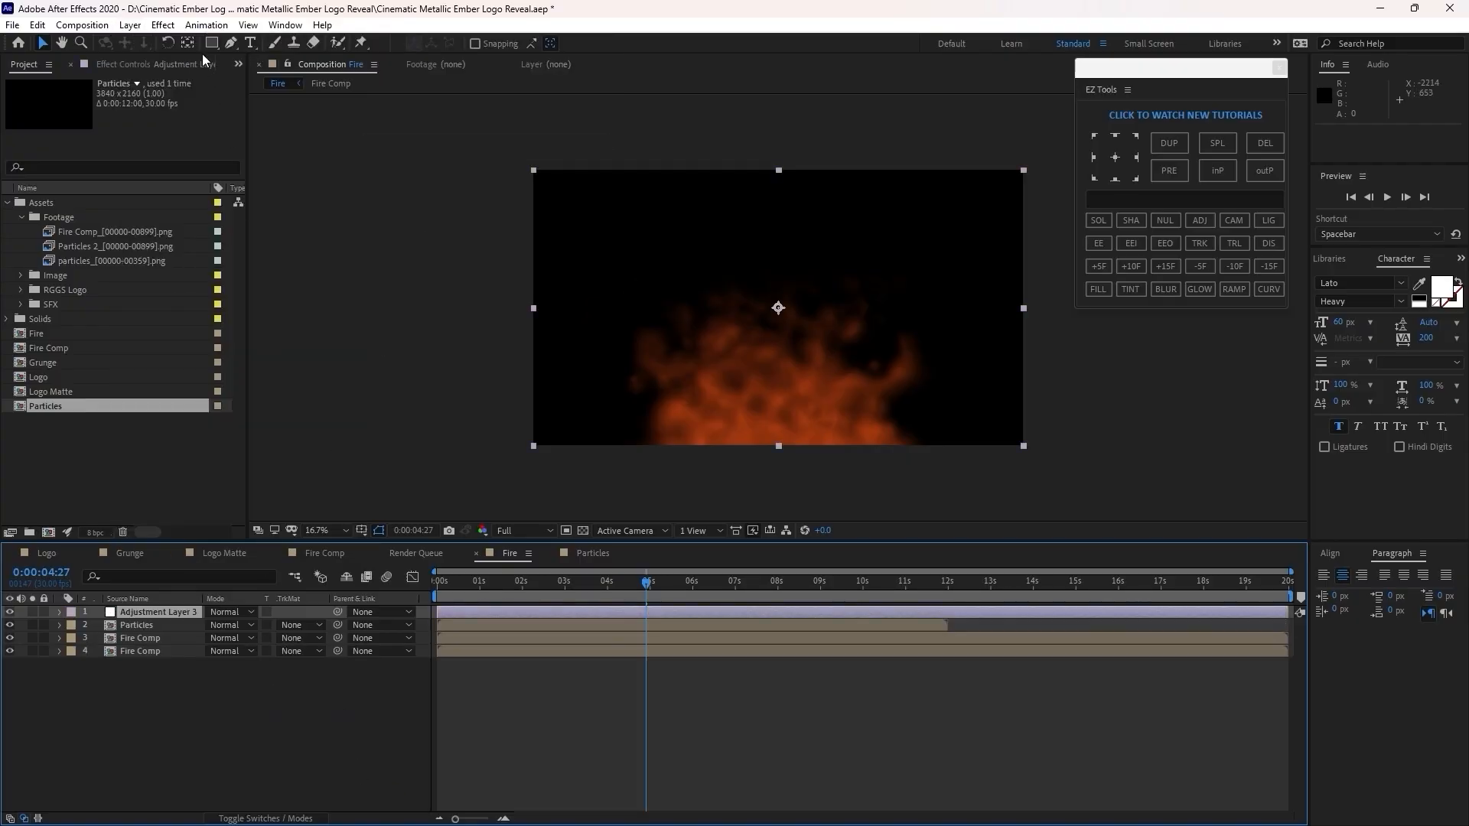
- Apply the Glow effect to the adjustment layer in the Fire composition and set its Glow Radius to 17
left_click(163, 24)
mouse_move(306, 420)
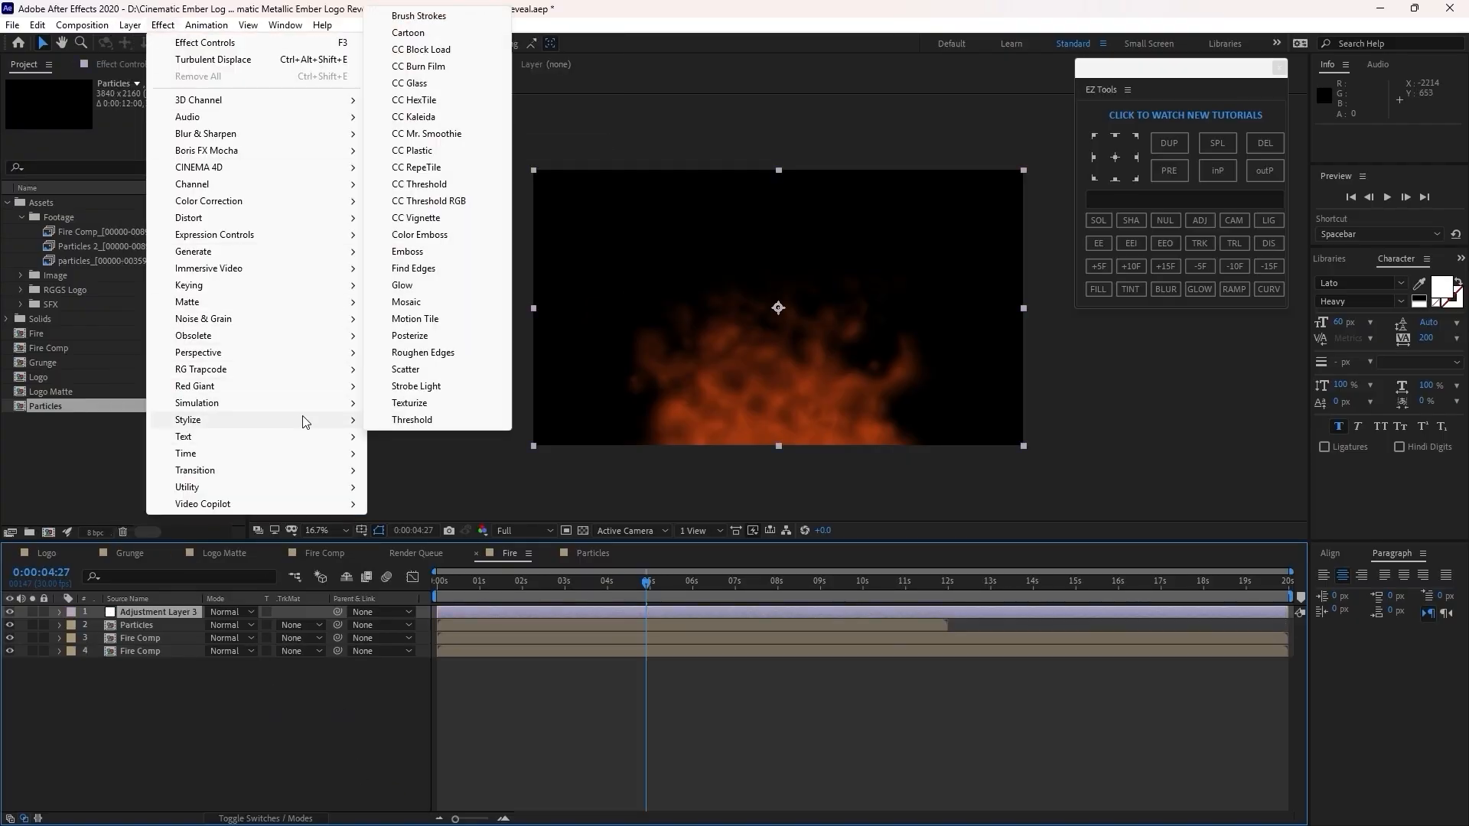
left_click(412, 288)
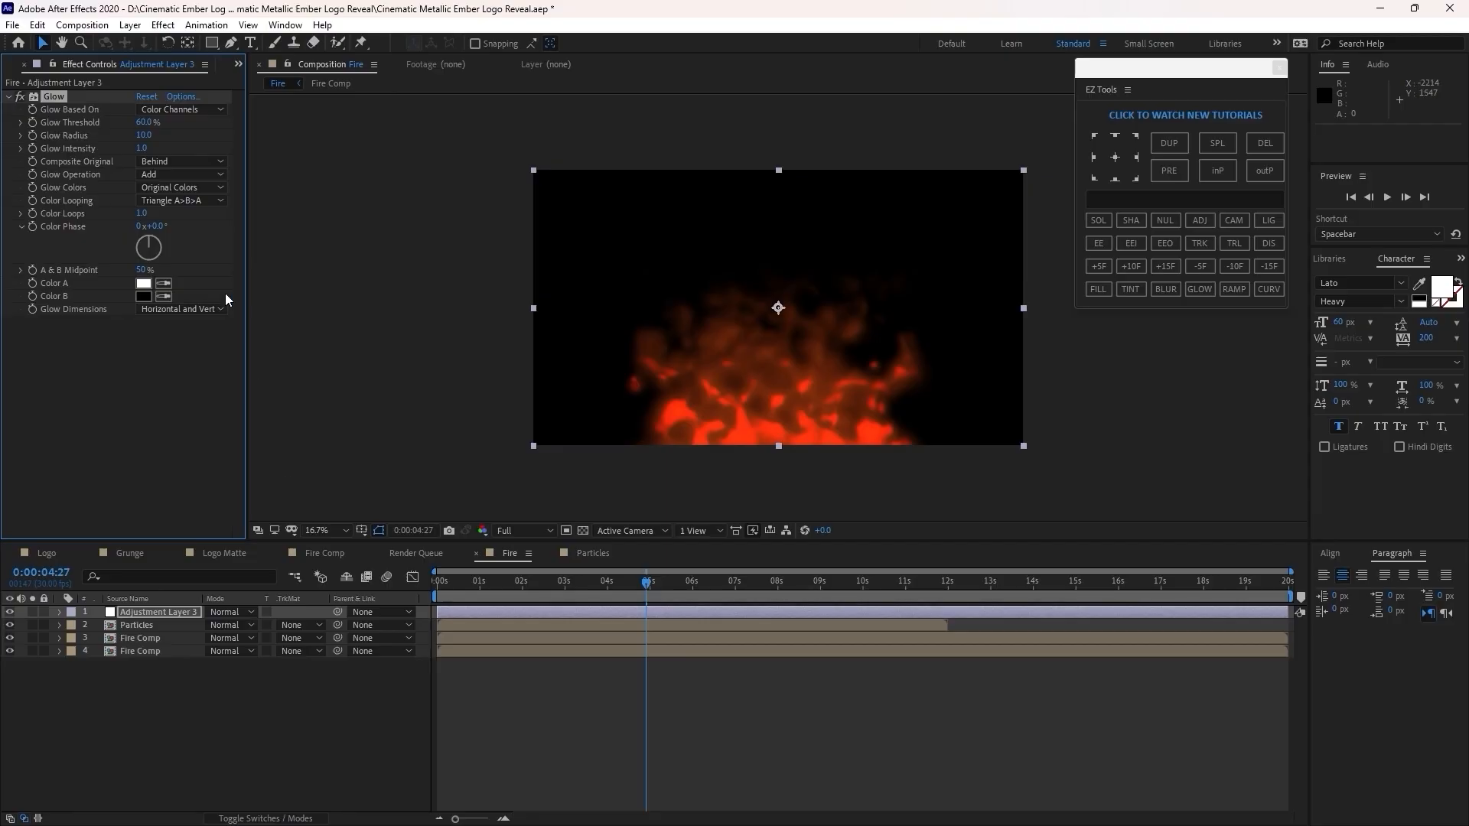
left_click(143, 136)
type("17")
- Duplicate the Glow effect and set the copy's Glow Threshold to 14.1% and Glow Radius to 956
left_click(39, 26)
left_click(62, 220)
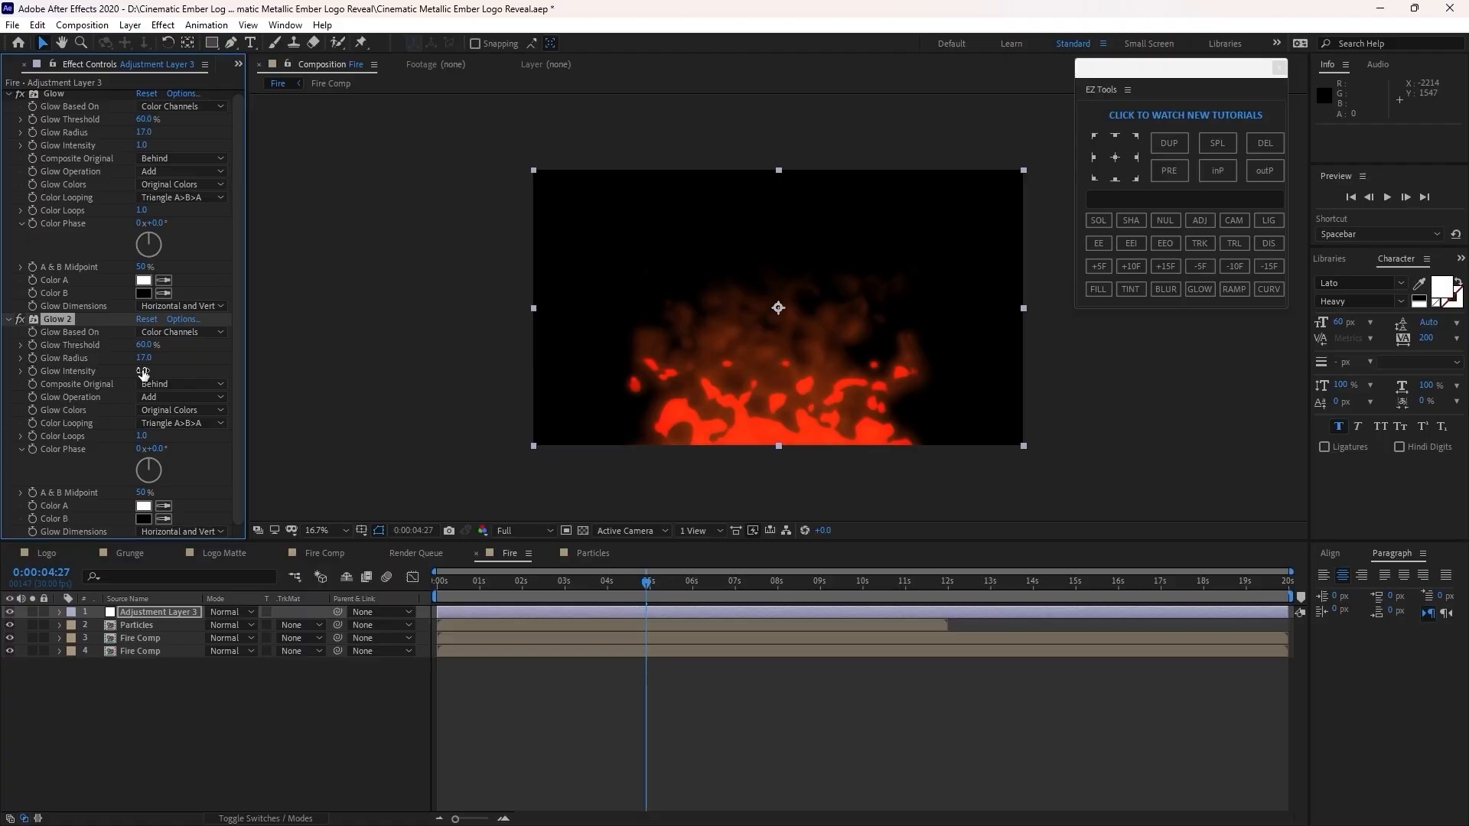
left_click(144, 345)
type("14.1")
key("Tab")
type("956")
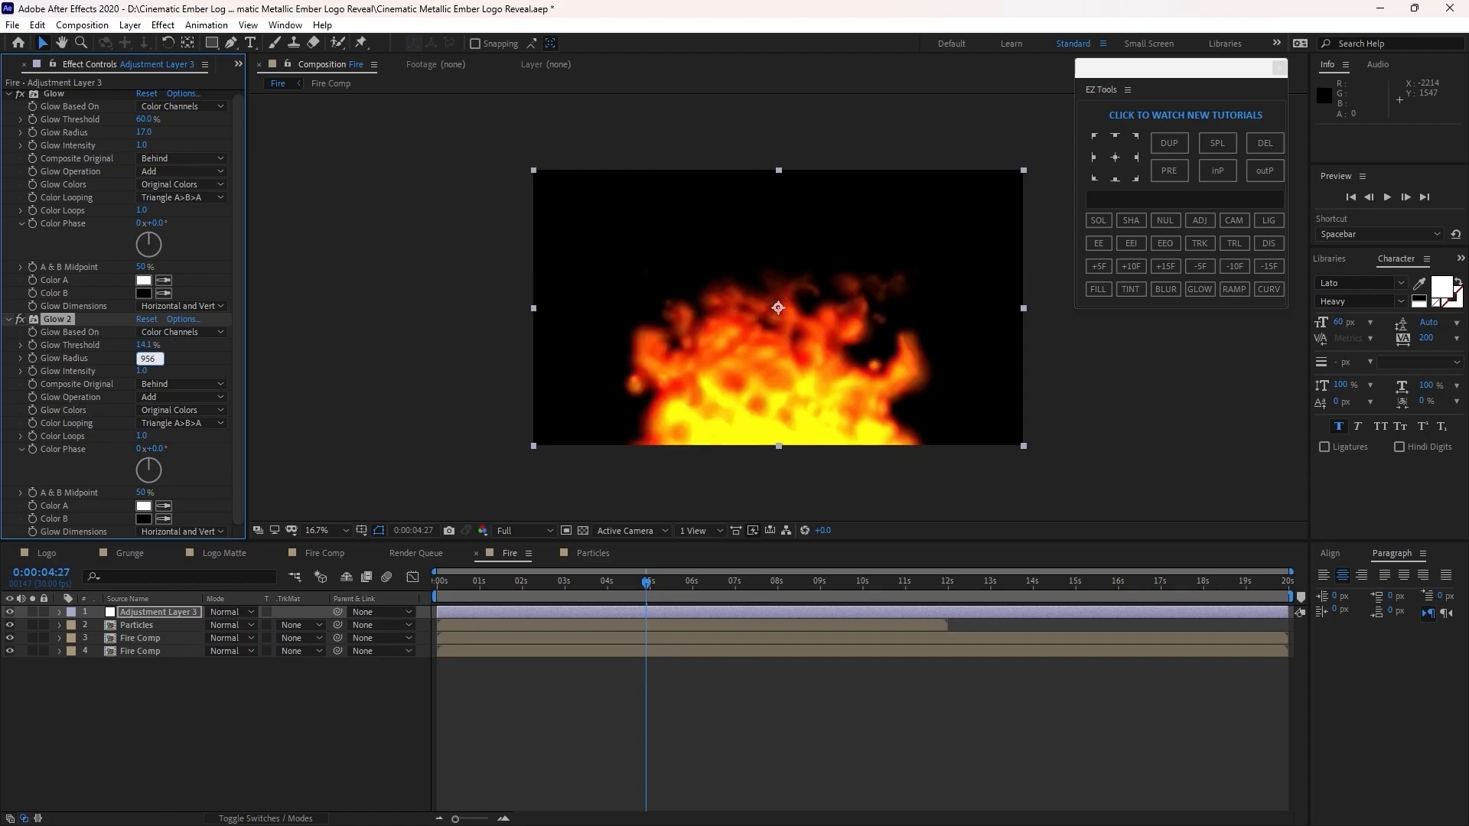
key("Return")
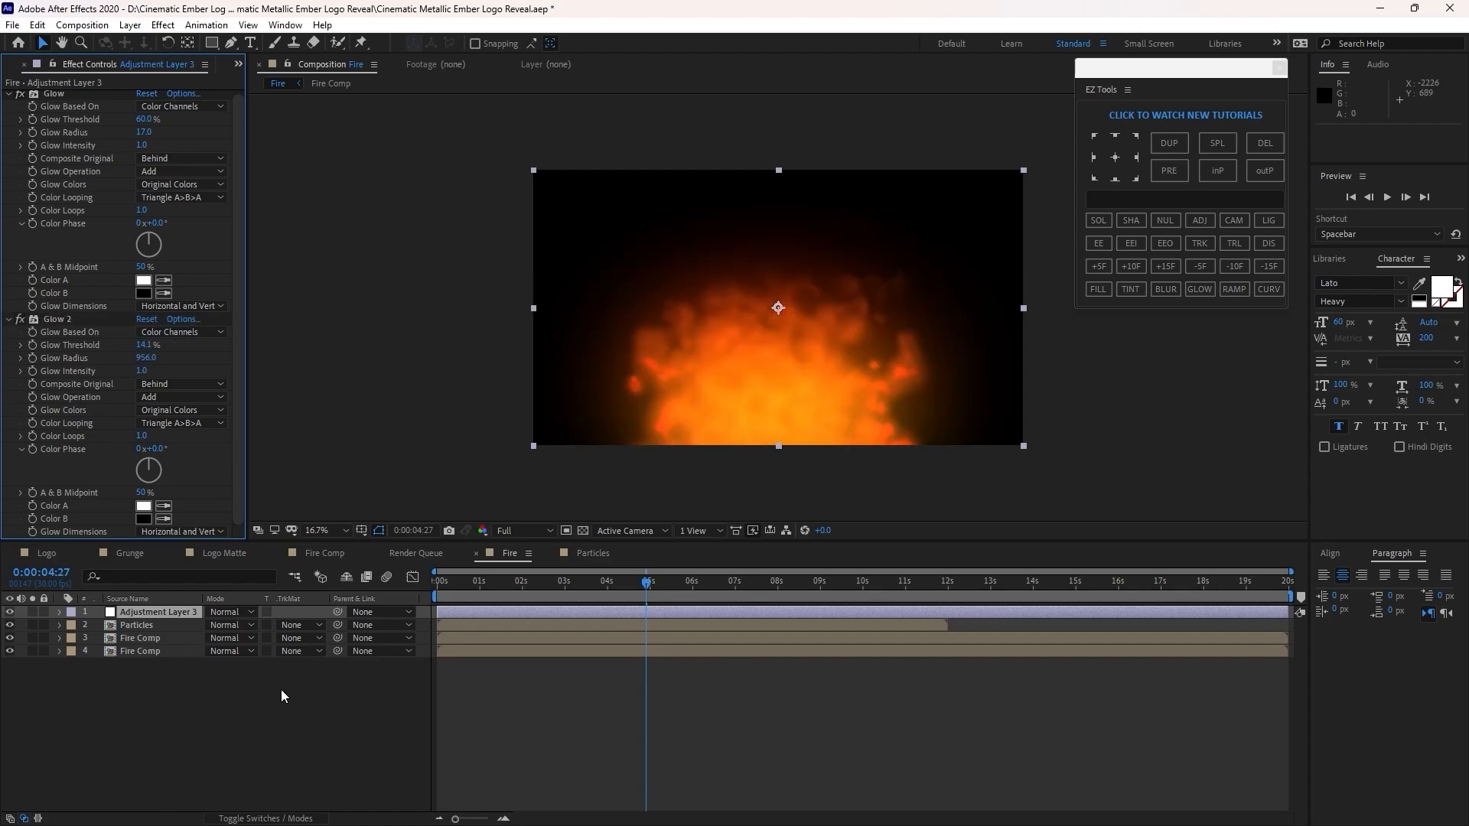
- Create a new 3840 x 2160 composition named HDR with a duration of 0:00:20:00
left_click(103, 26)
left_click(111, 45)
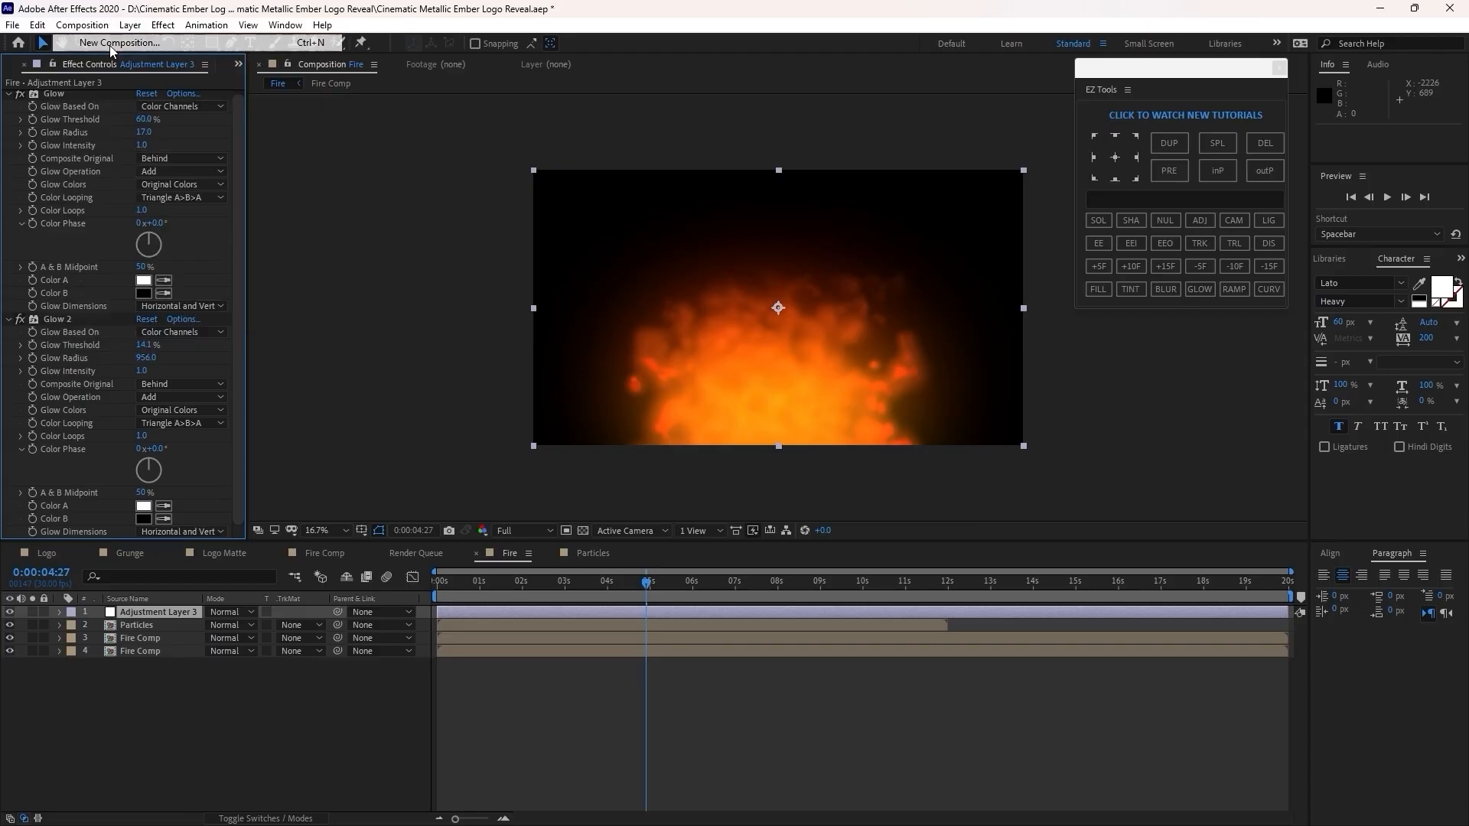
type("HD")
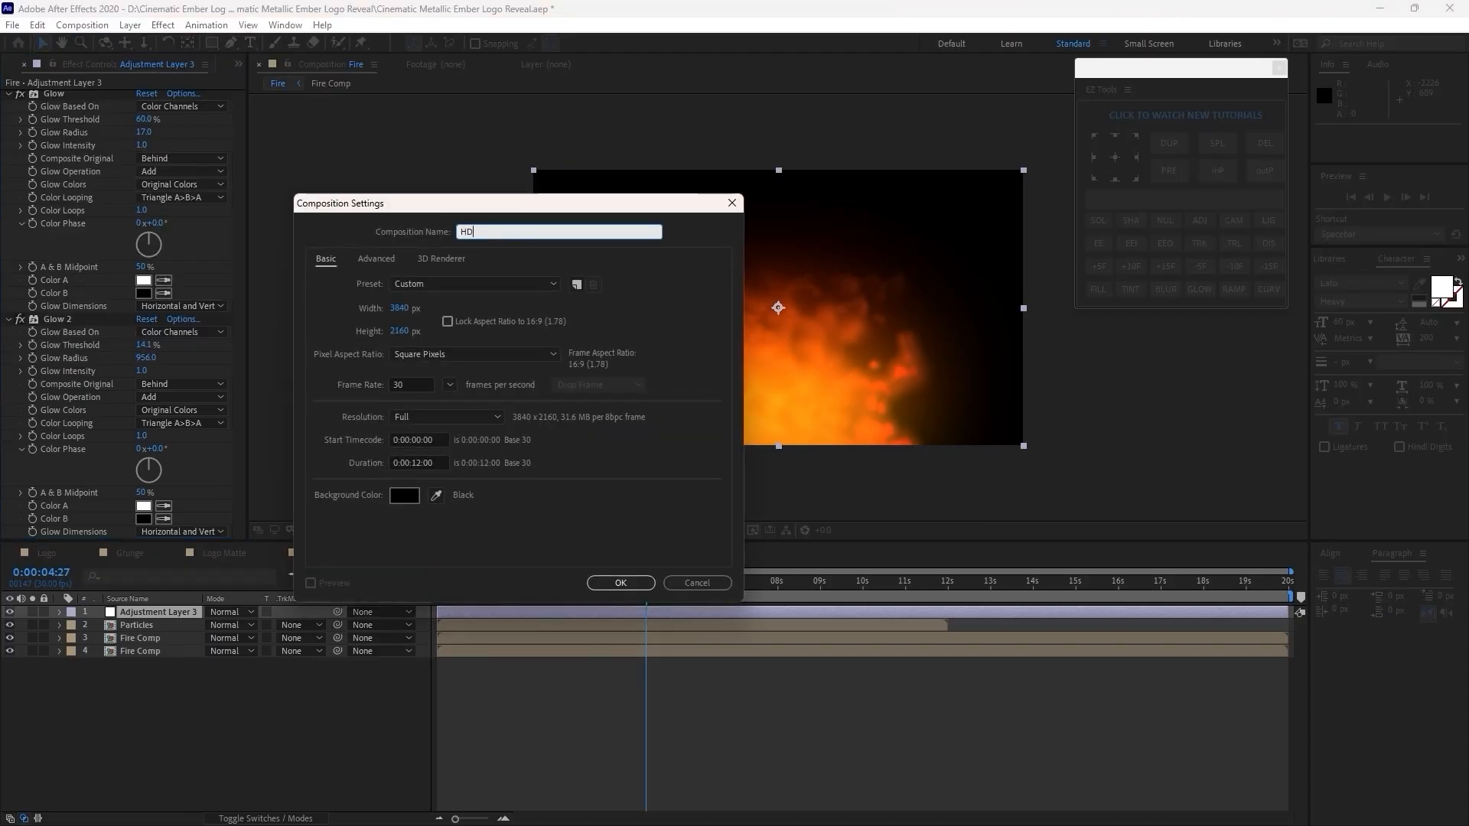
type("R")
left_click(422, 463)
key("BackSpace")
key("BackSpace")
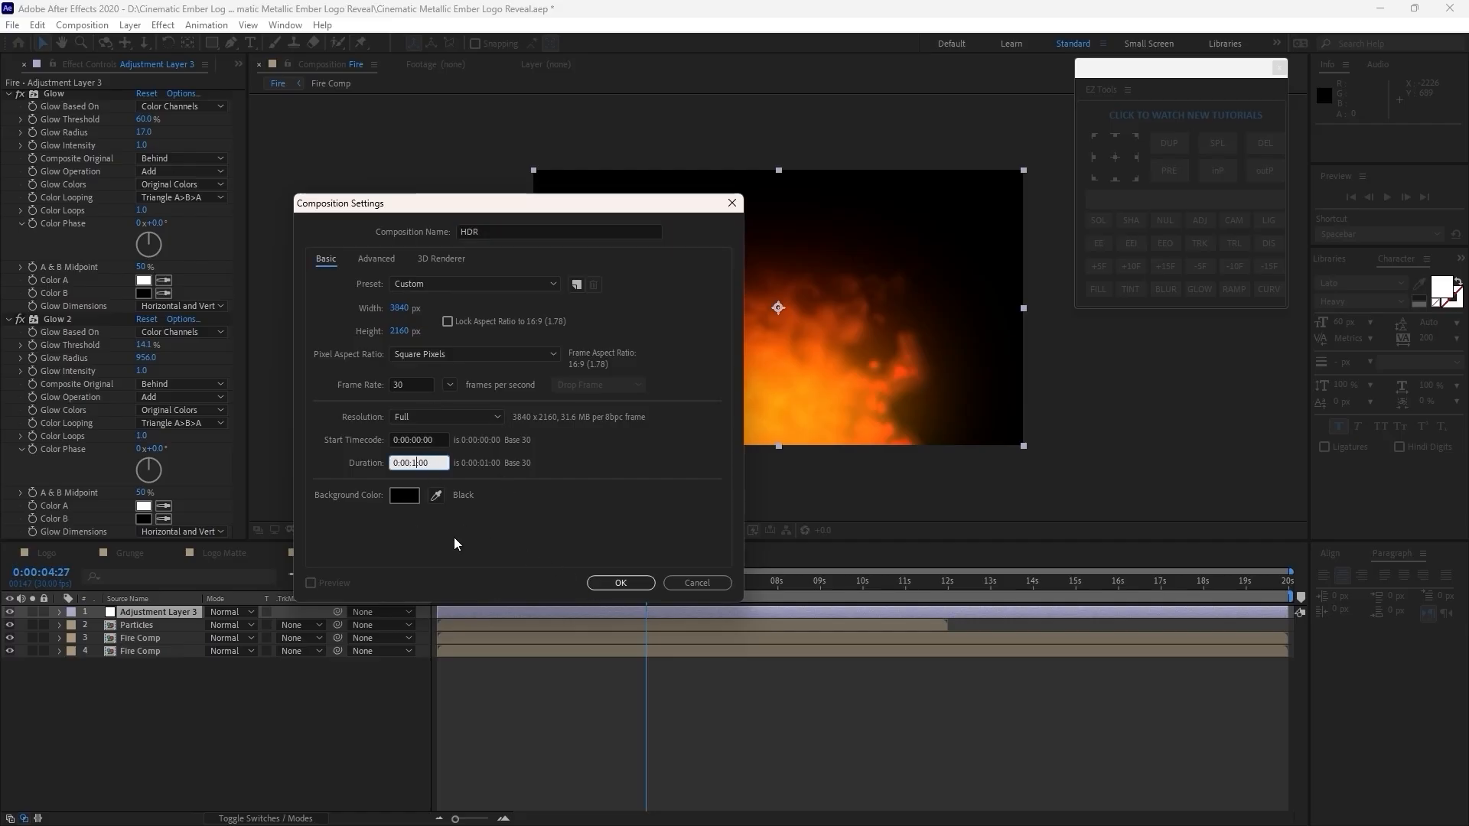
type("20")
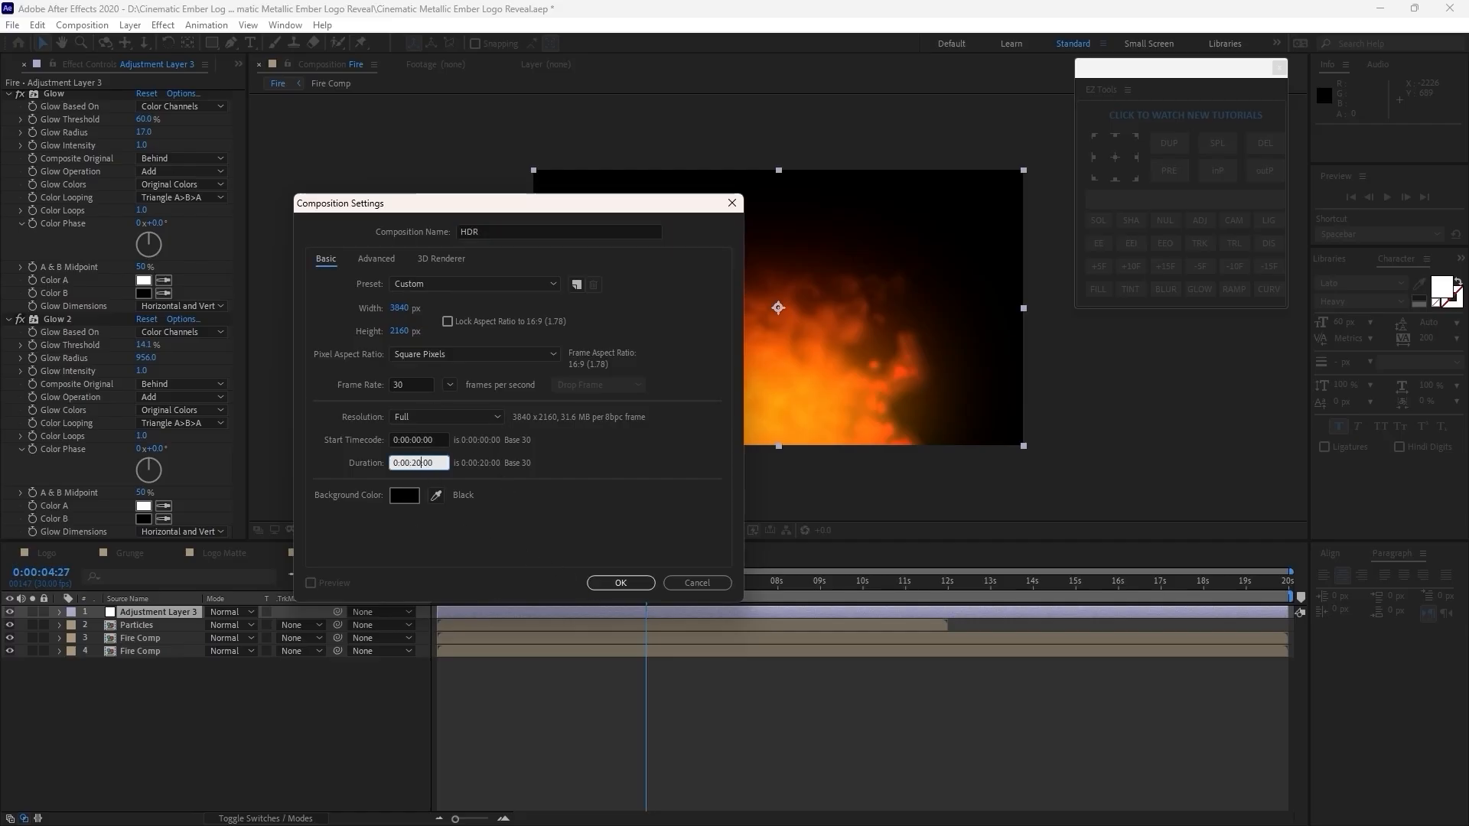
left_click(604, 586)
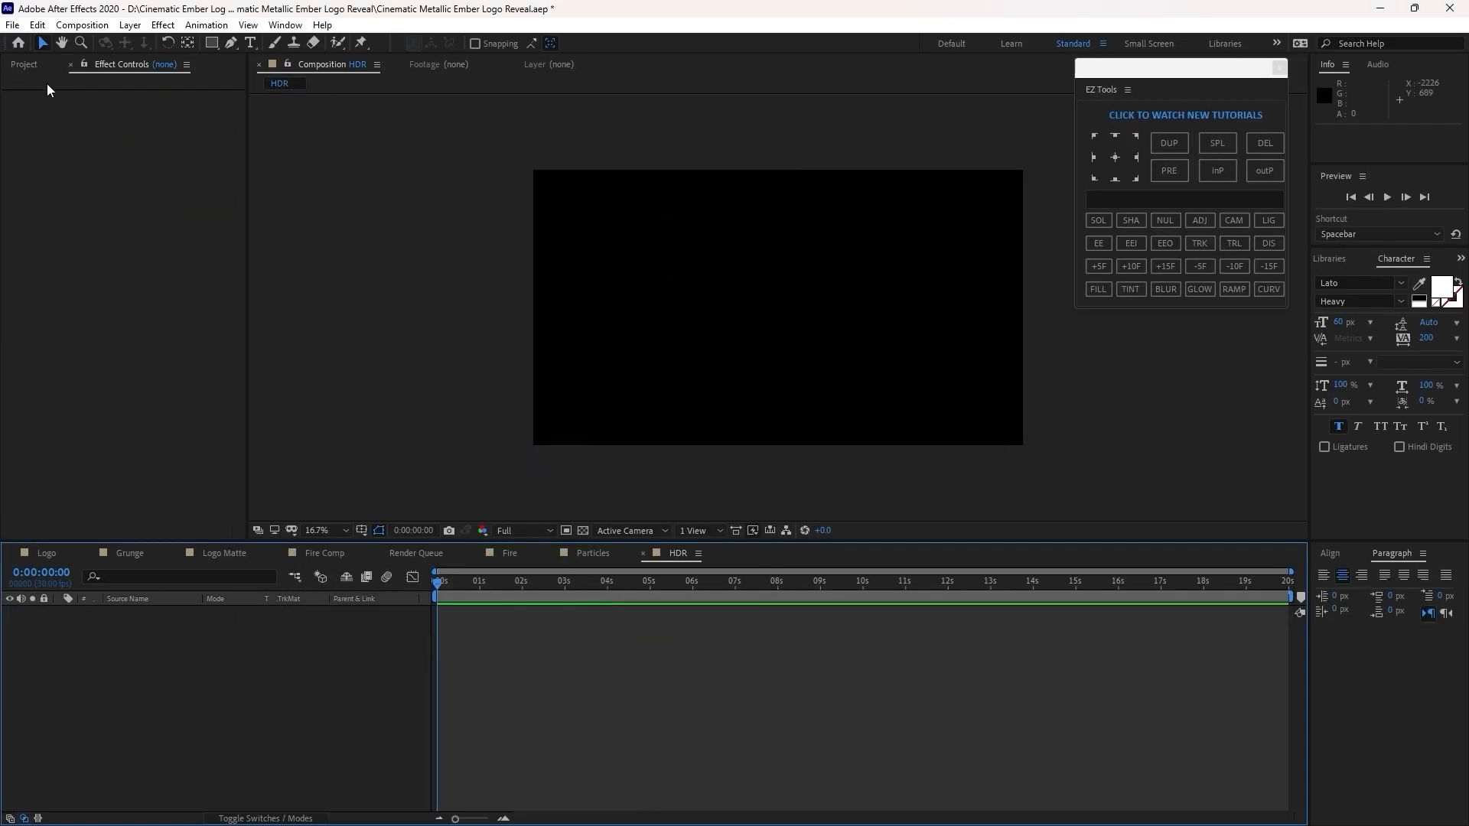
- Add the hdri.jpg image to the HDR composition and scale it to 259% so it spans the frame width
left_click(28, 66)
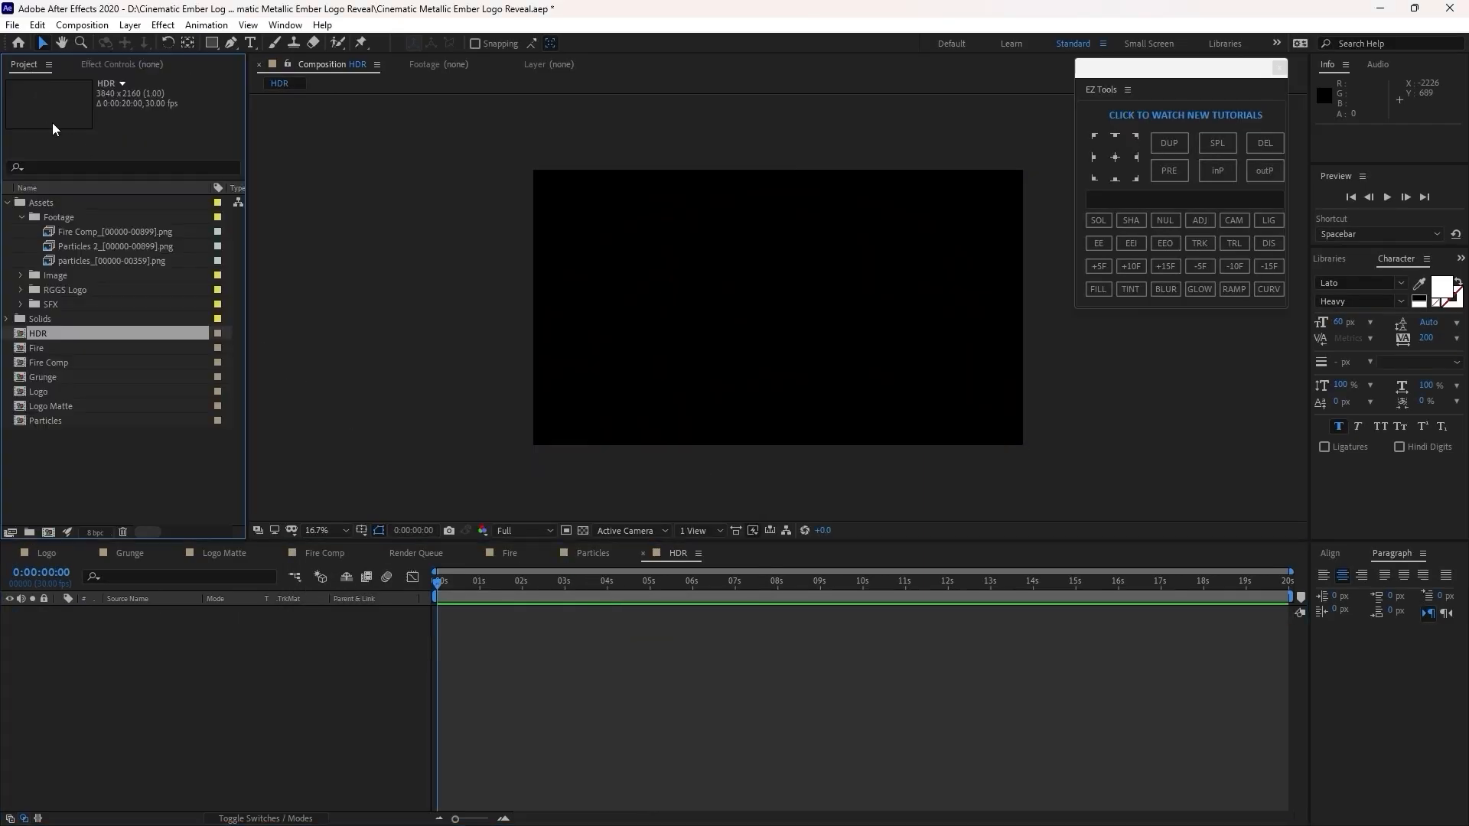
left_click(20, 276)
left_click_drag(70, 305, 139, 632)
key("s")
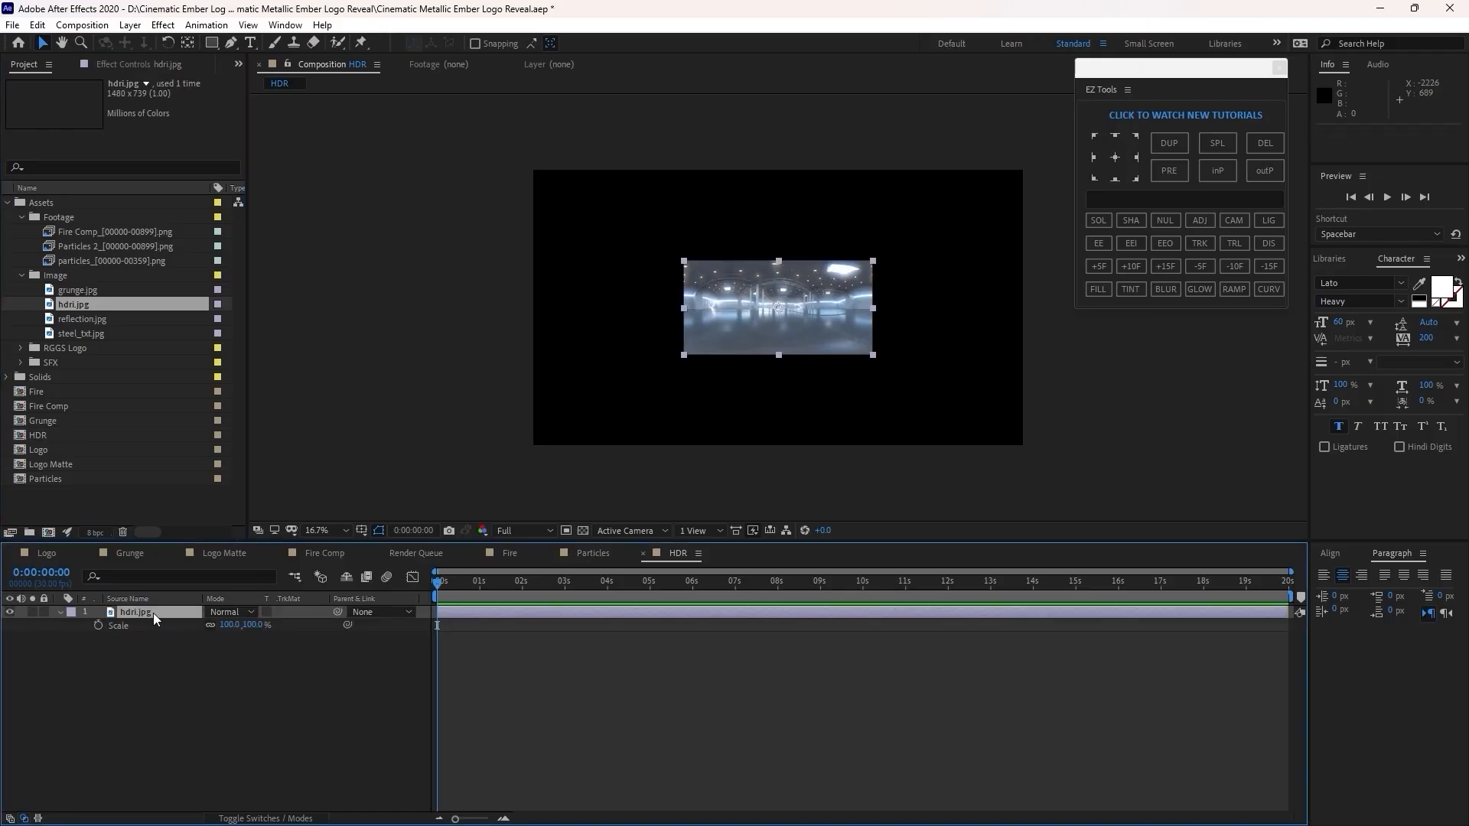
left_click_drag(248, 633, 413, 687)
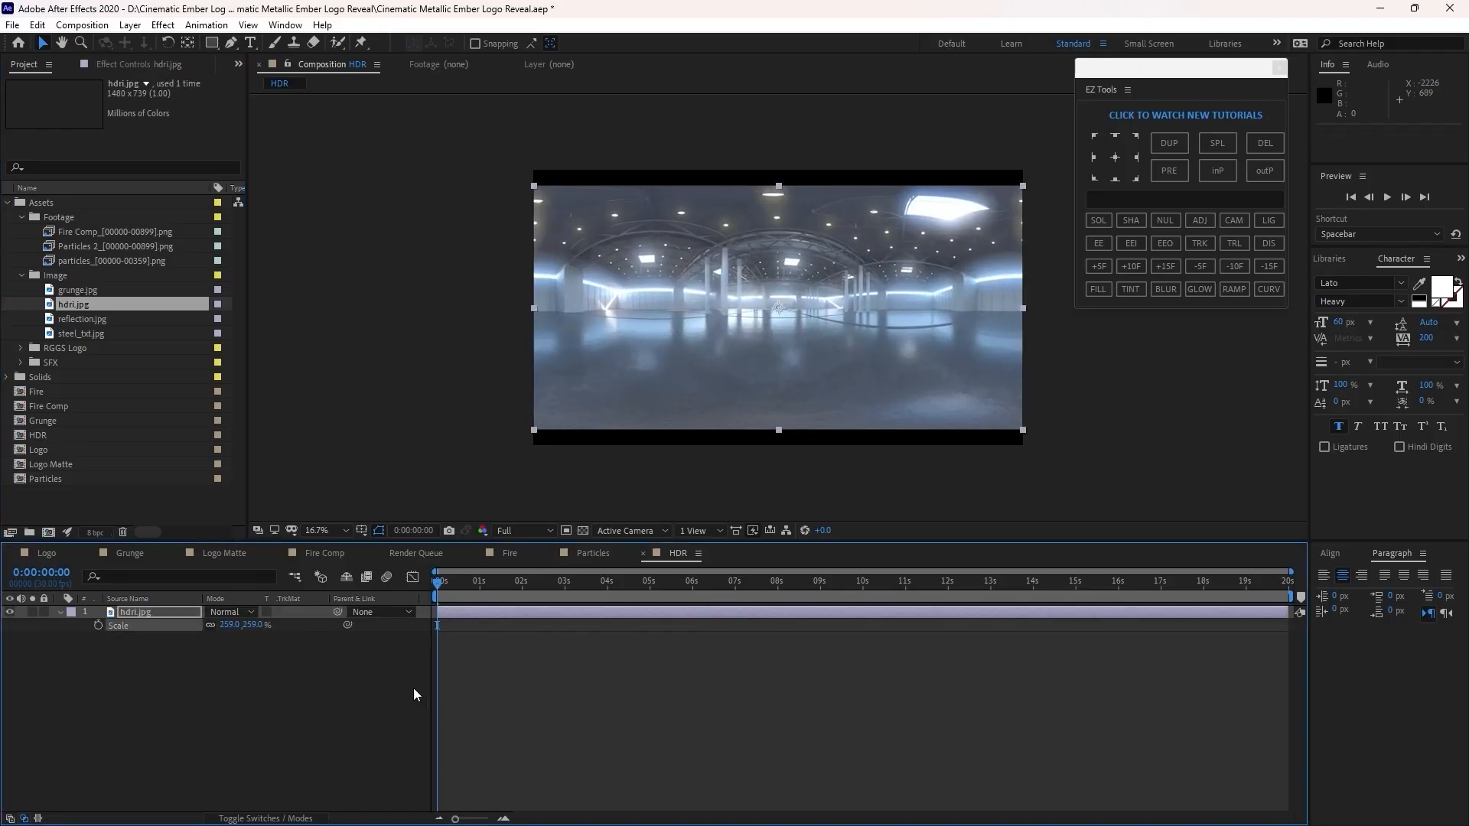
- Apply Motion Tile to hdri.jpg and keyframe Tile Center from the start, setting its X value to 2002 at 0:00:08:00
left_click(163, 24)
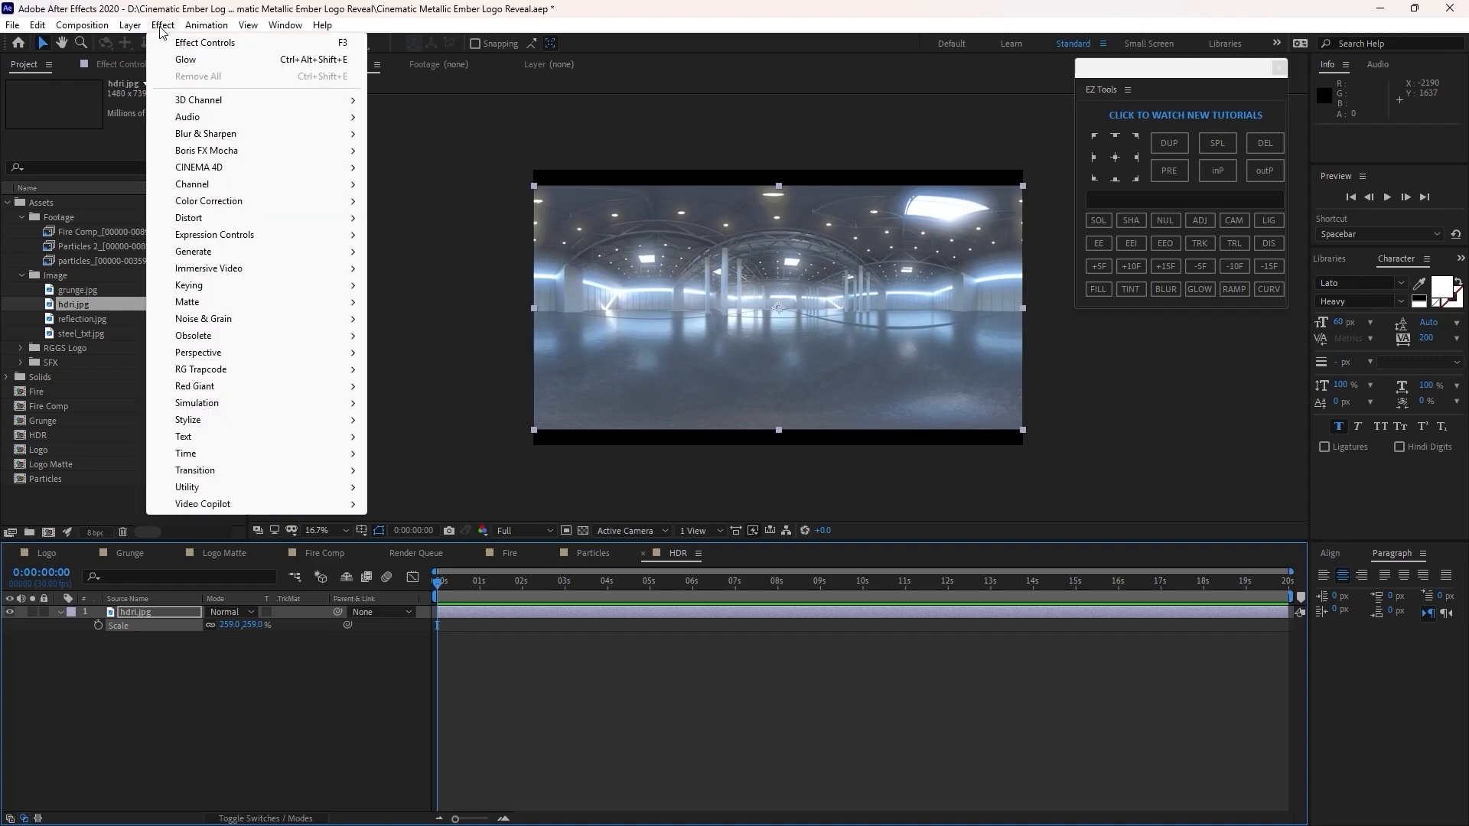
mouse_move(223, 420)
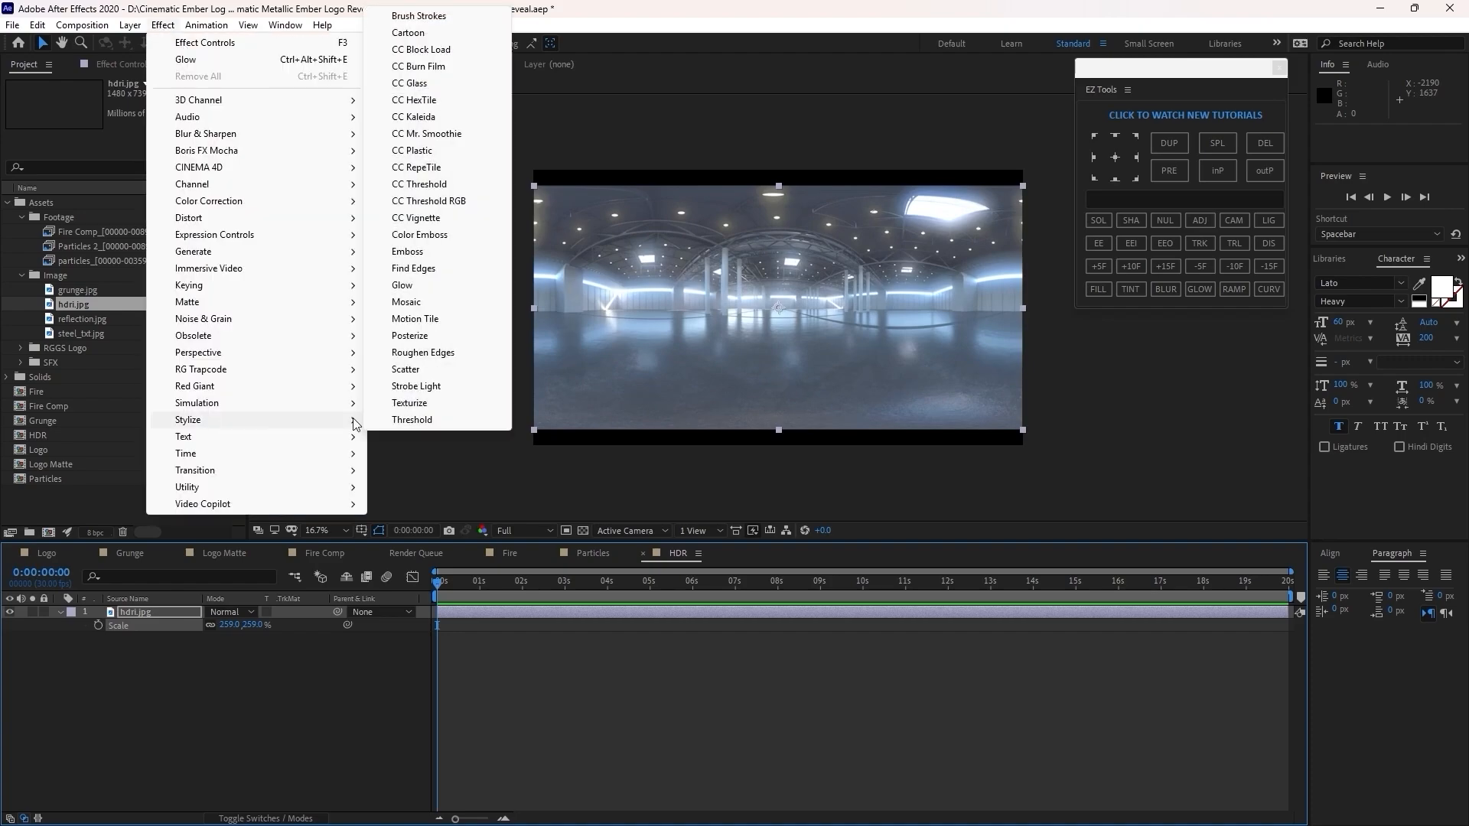
left_click(407, 319)
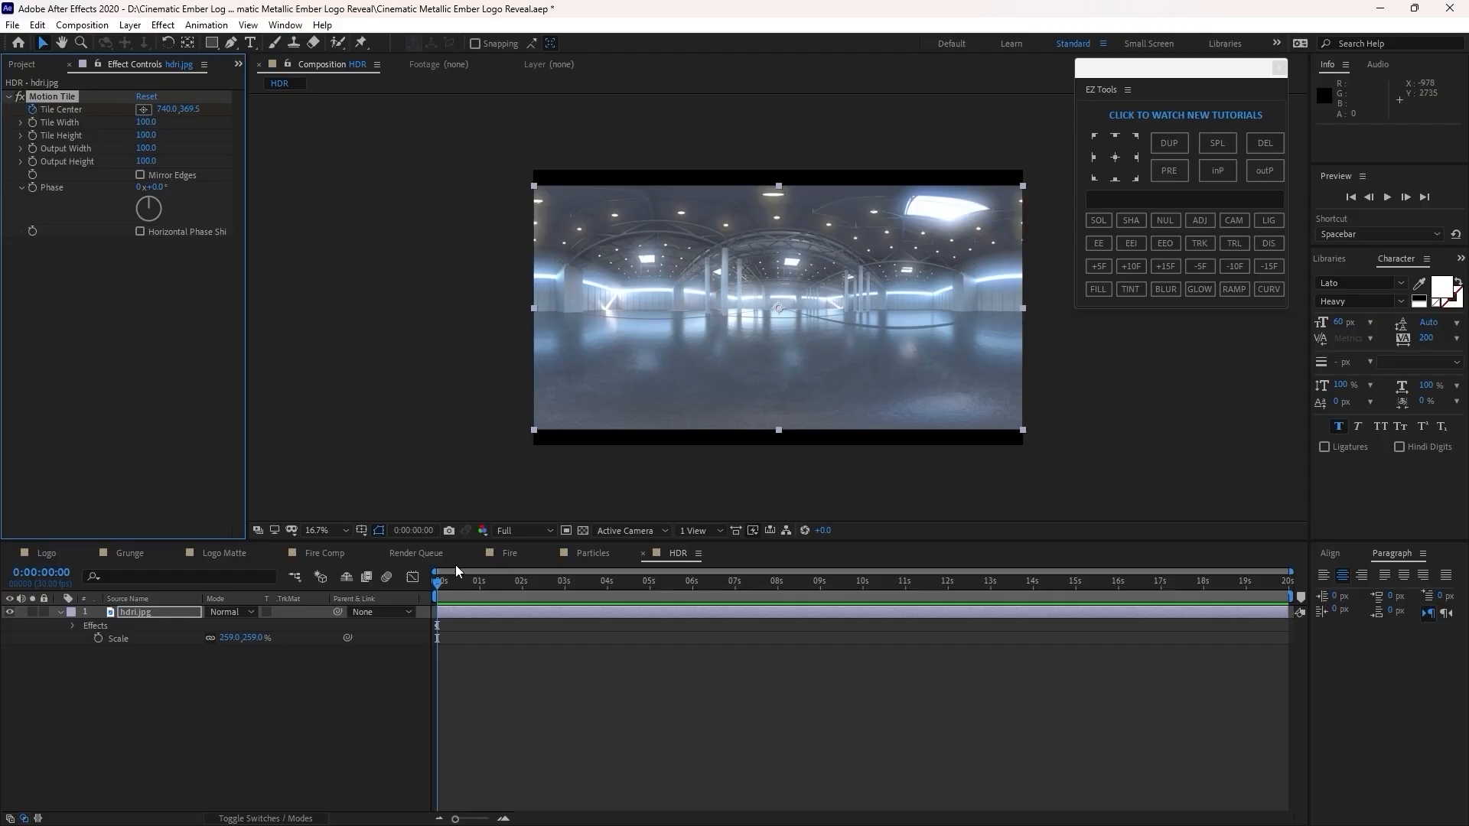
left_click_drag(436, 597, 777, 655)
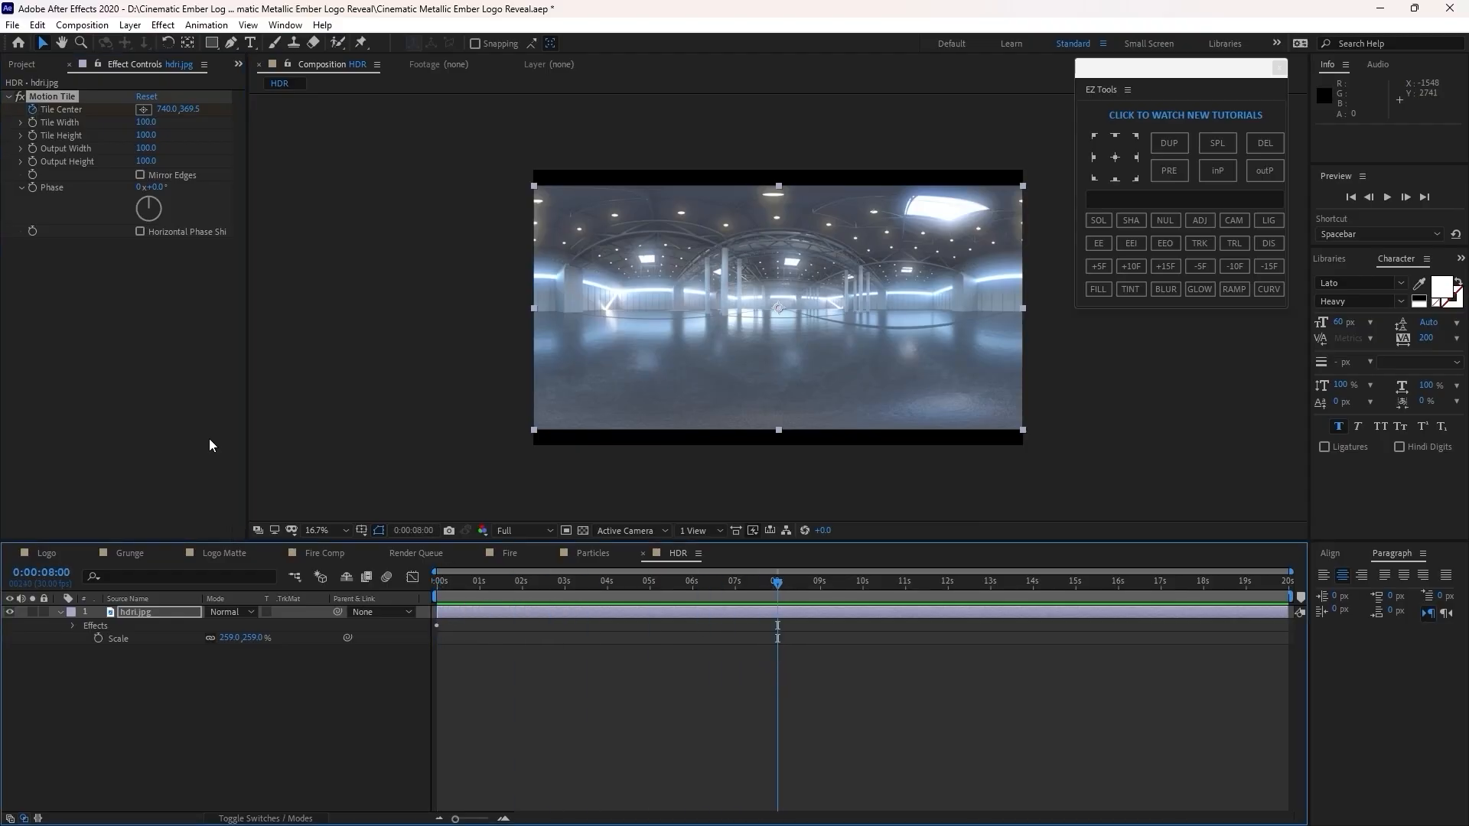
left_click(169, 110)
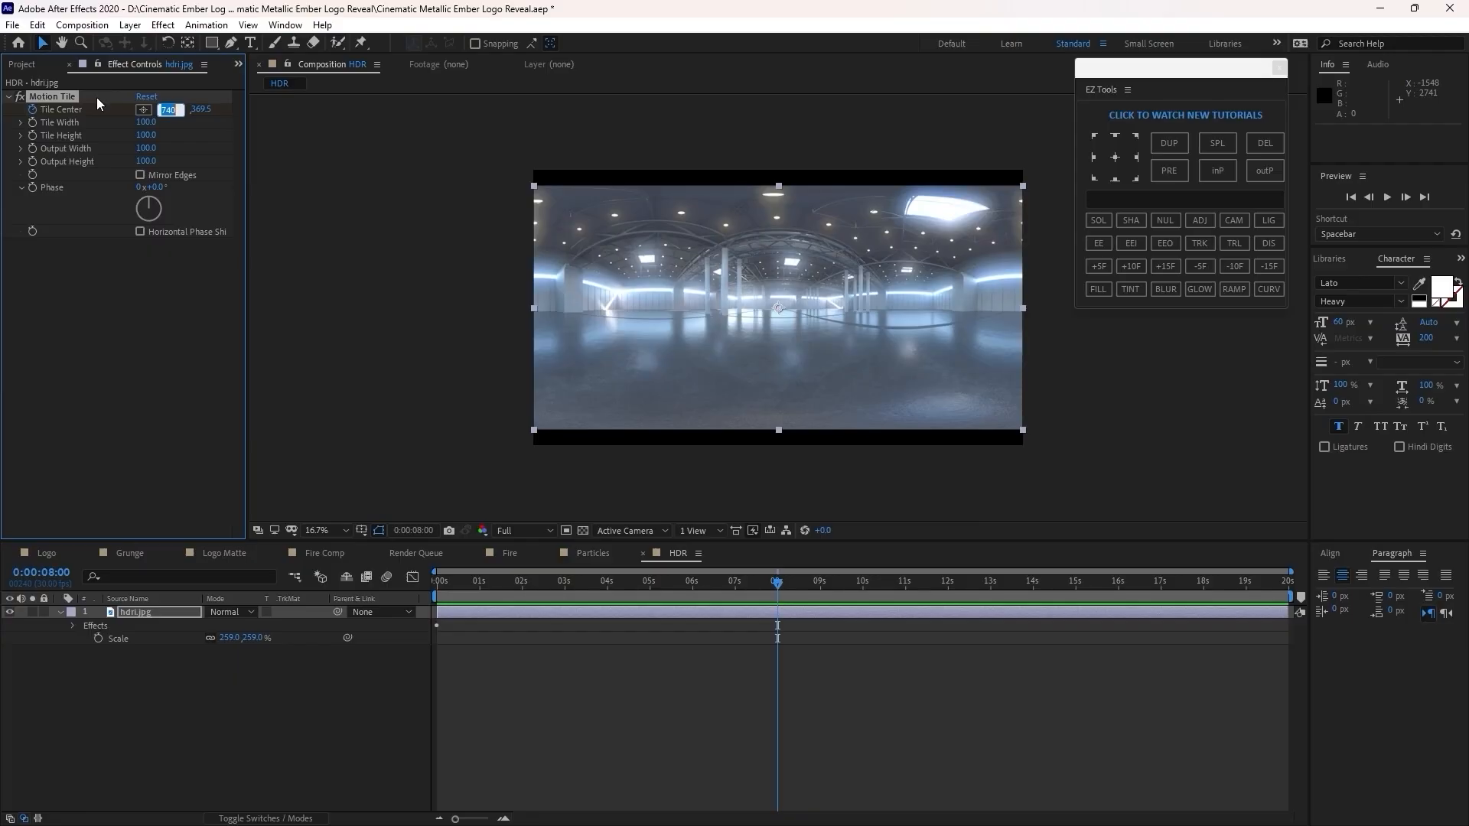
type("2002")
- Set Motion Tile's Tile Width and Tile Height to 50, then return to the first frame and expand the effect's properties in the timeline
key("Tab")
key("Tab")
type("50")
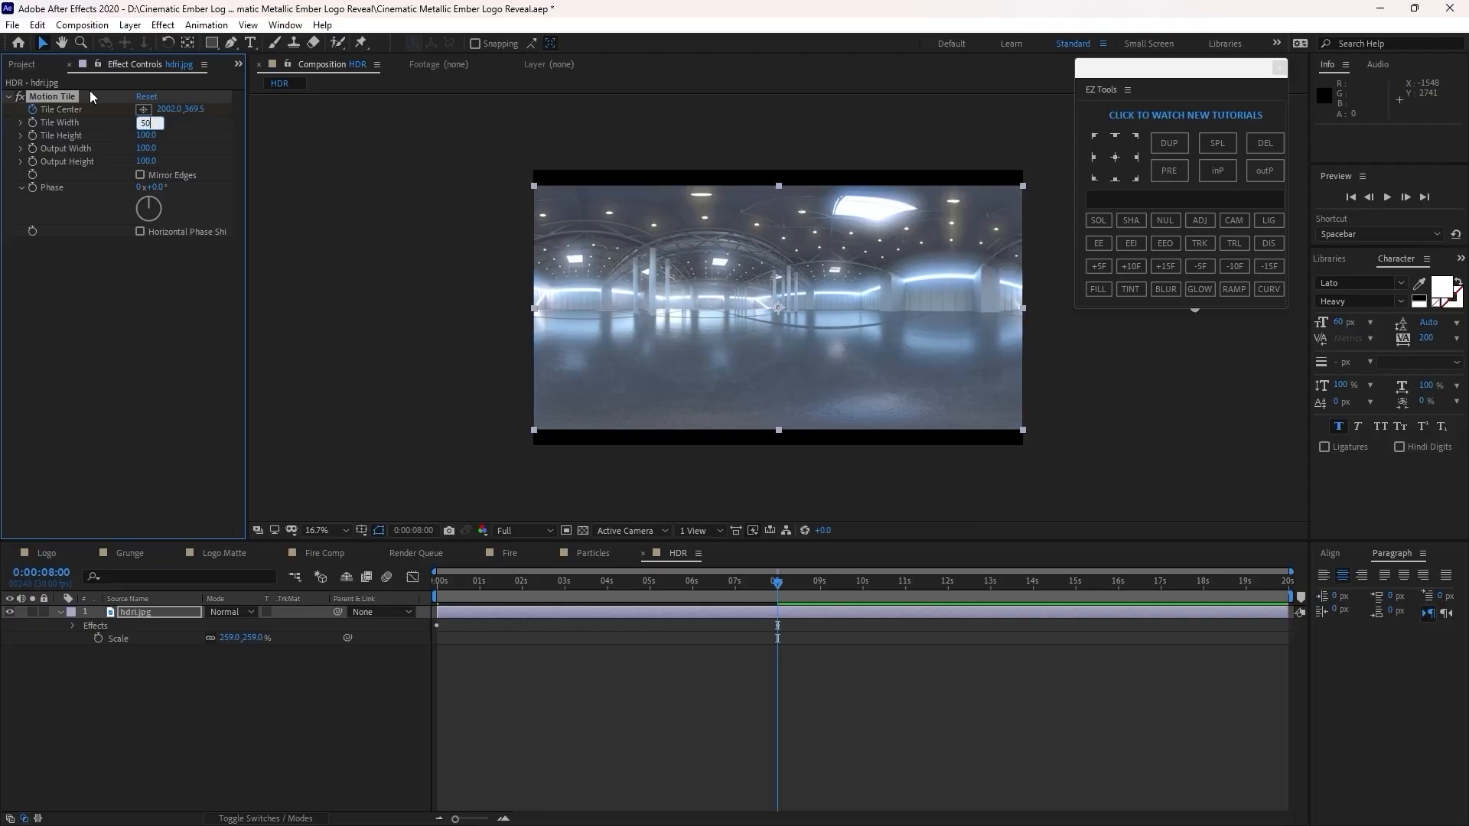
key("Tab")
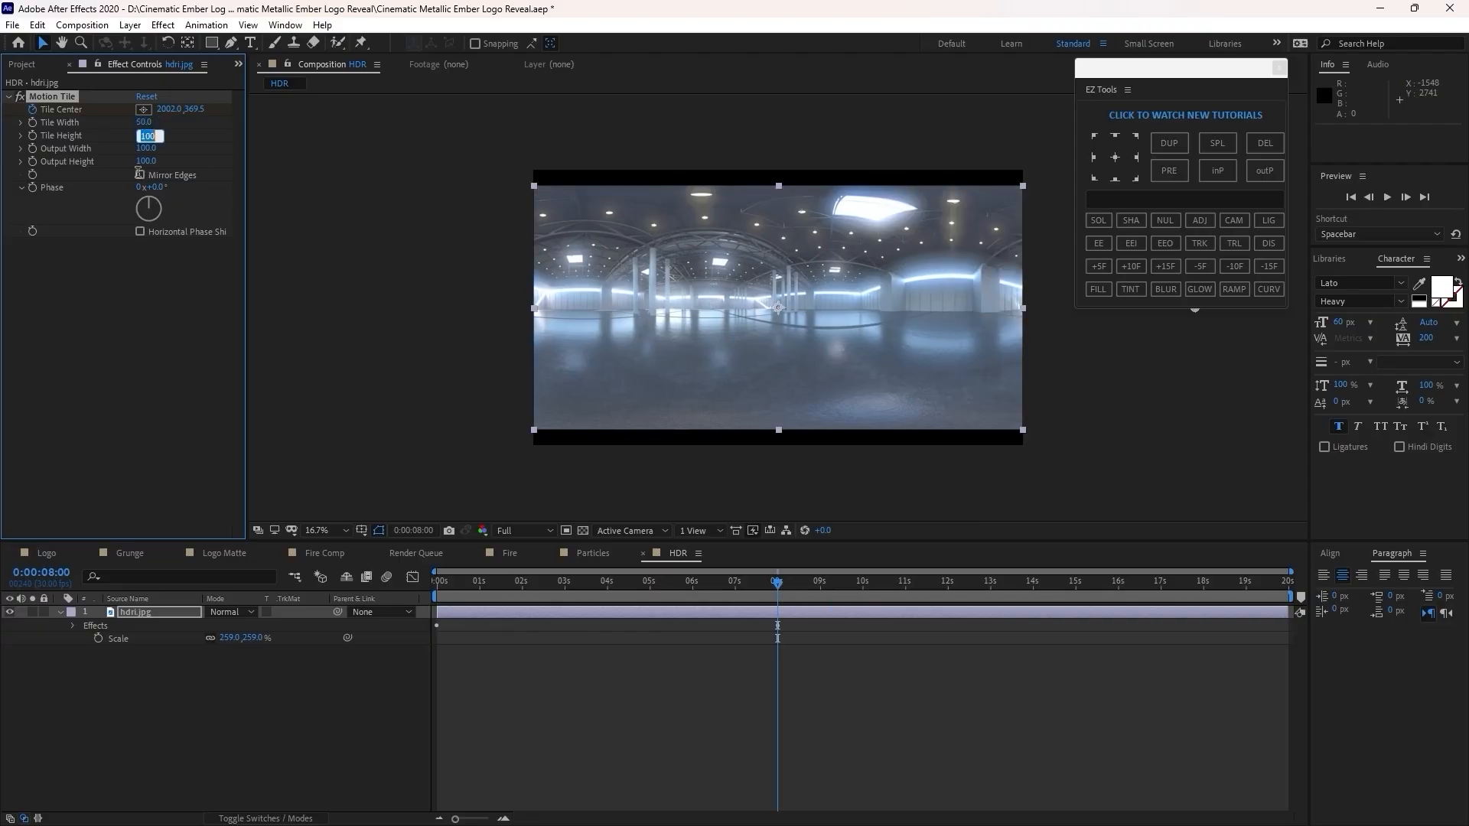
type("50")
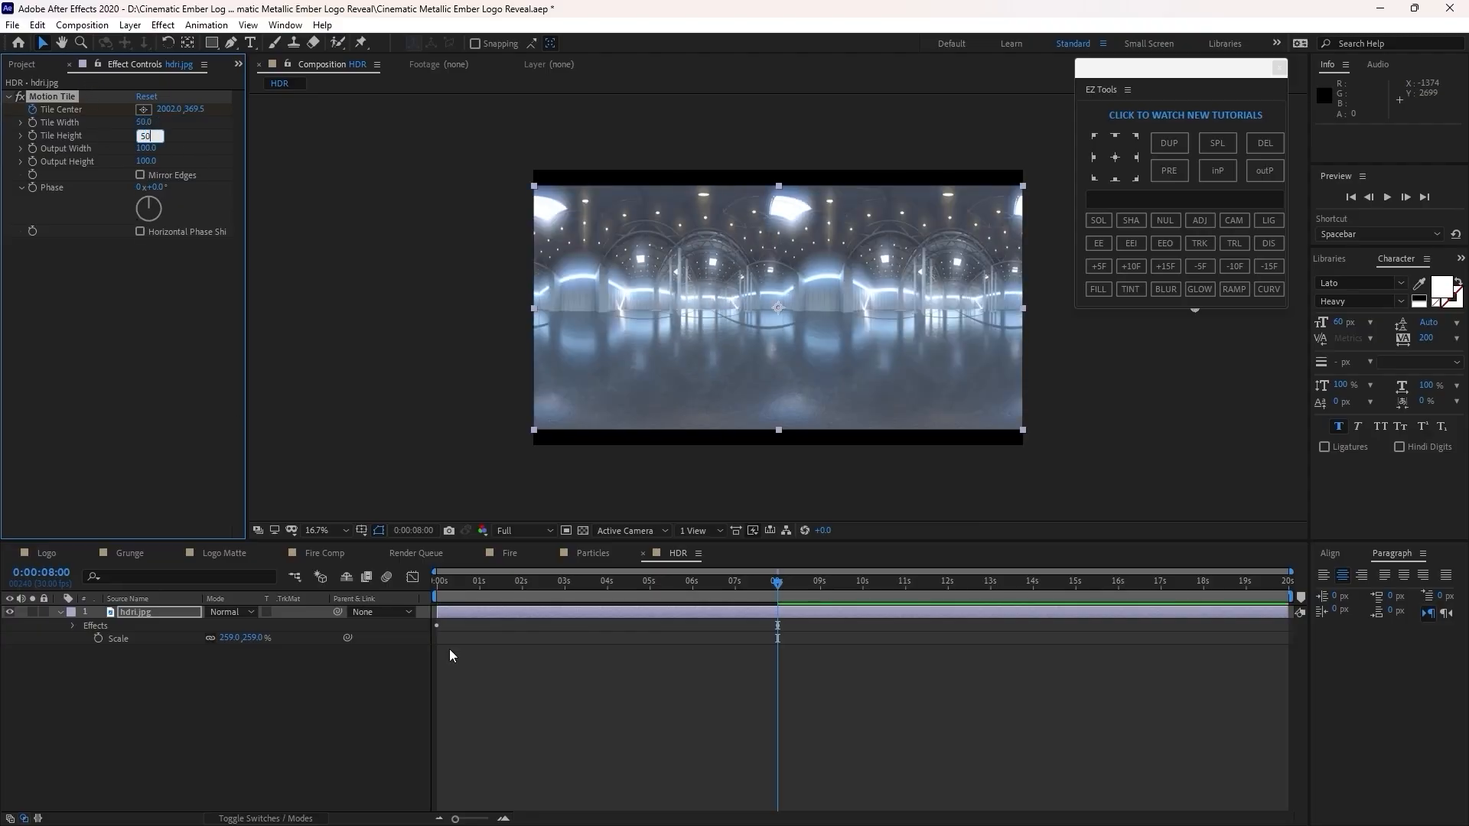
left_click(437, 582)
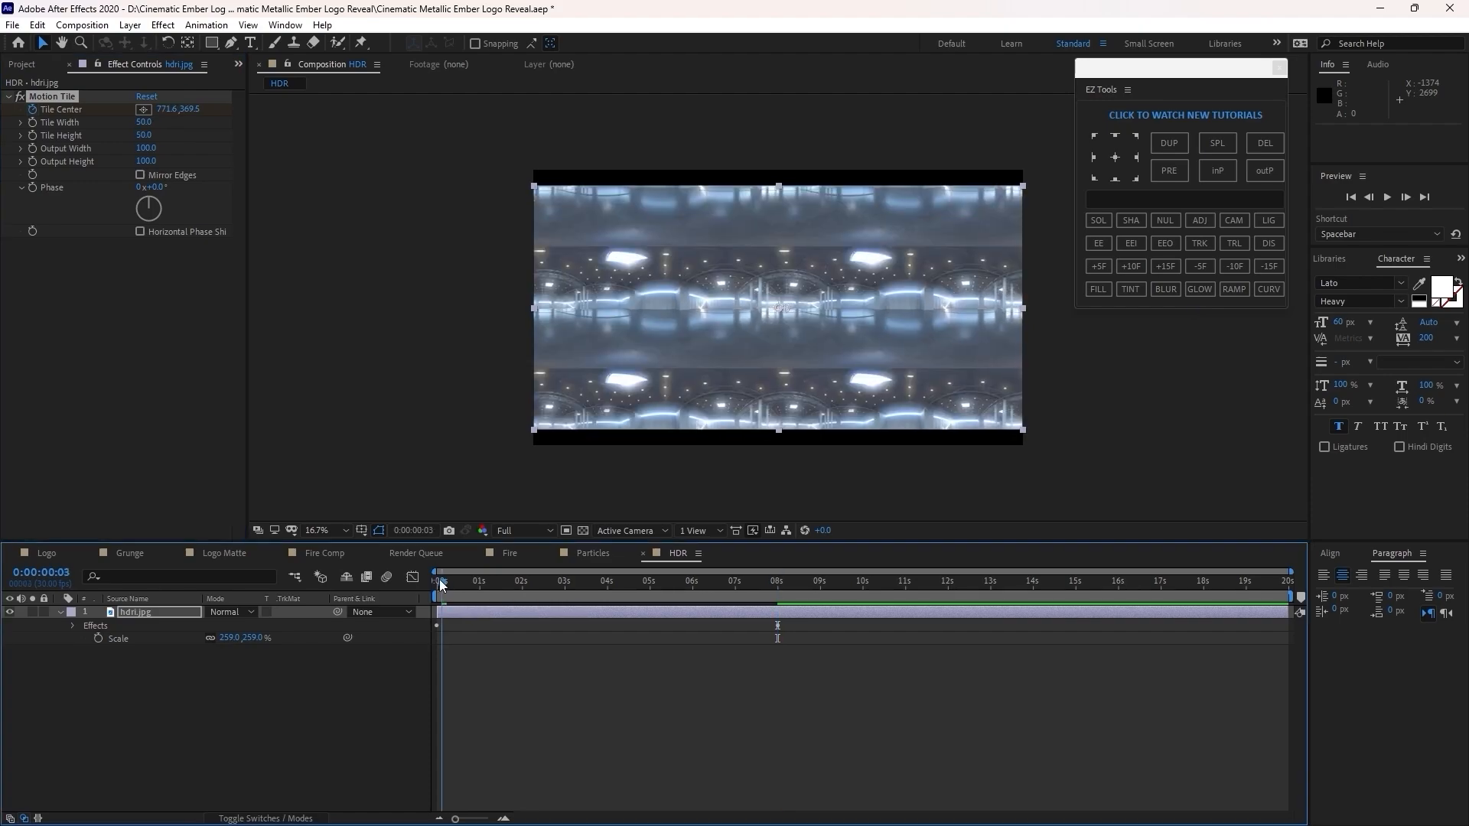
left_click(73, 626)
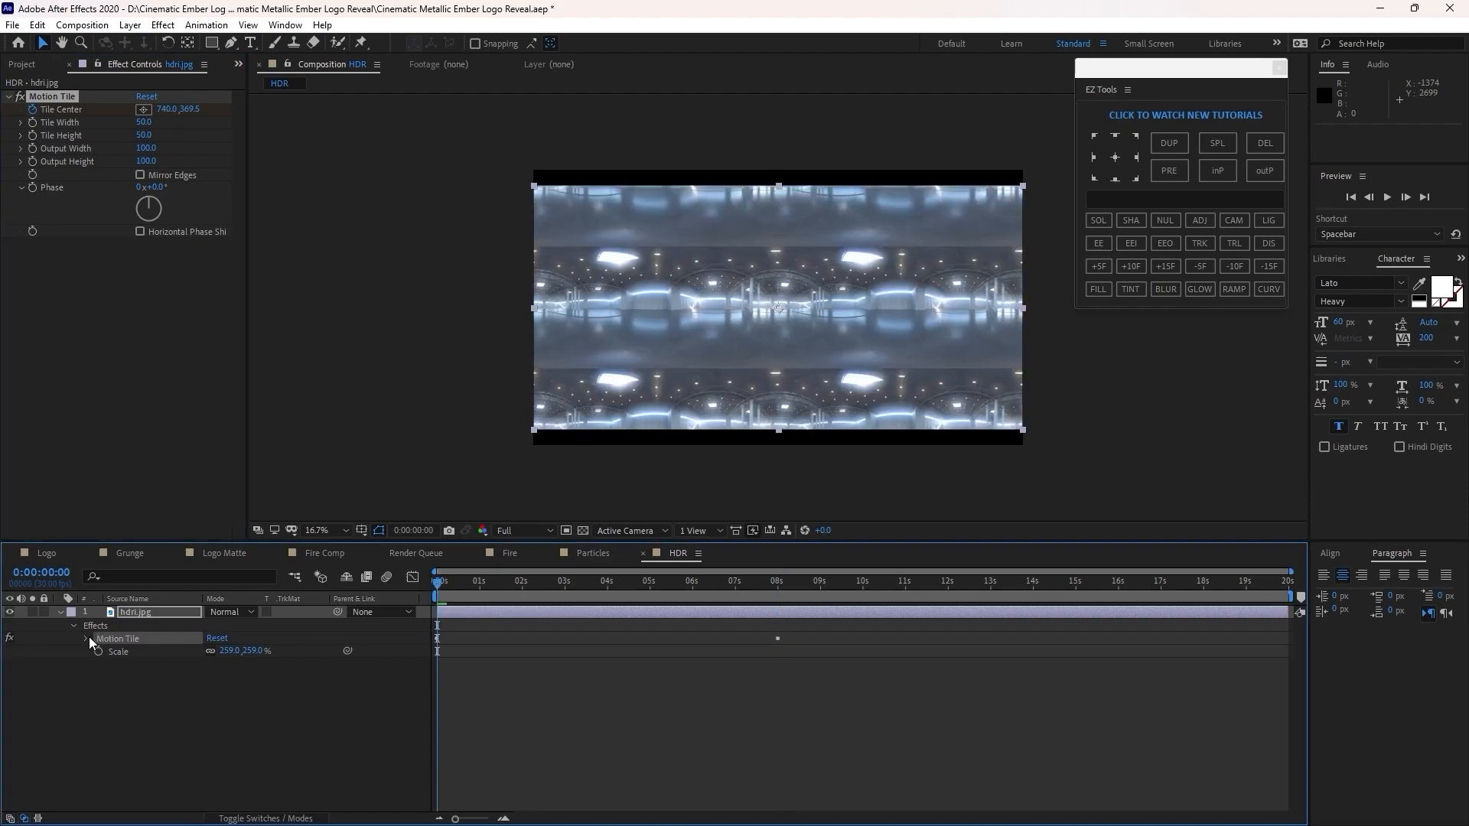
left_click(87, 638)
- Apply Hue/Saturation to the hdri.jpg layer, place it above Motion Tile, and set Master Hue to -180°
left_click(160, 614)
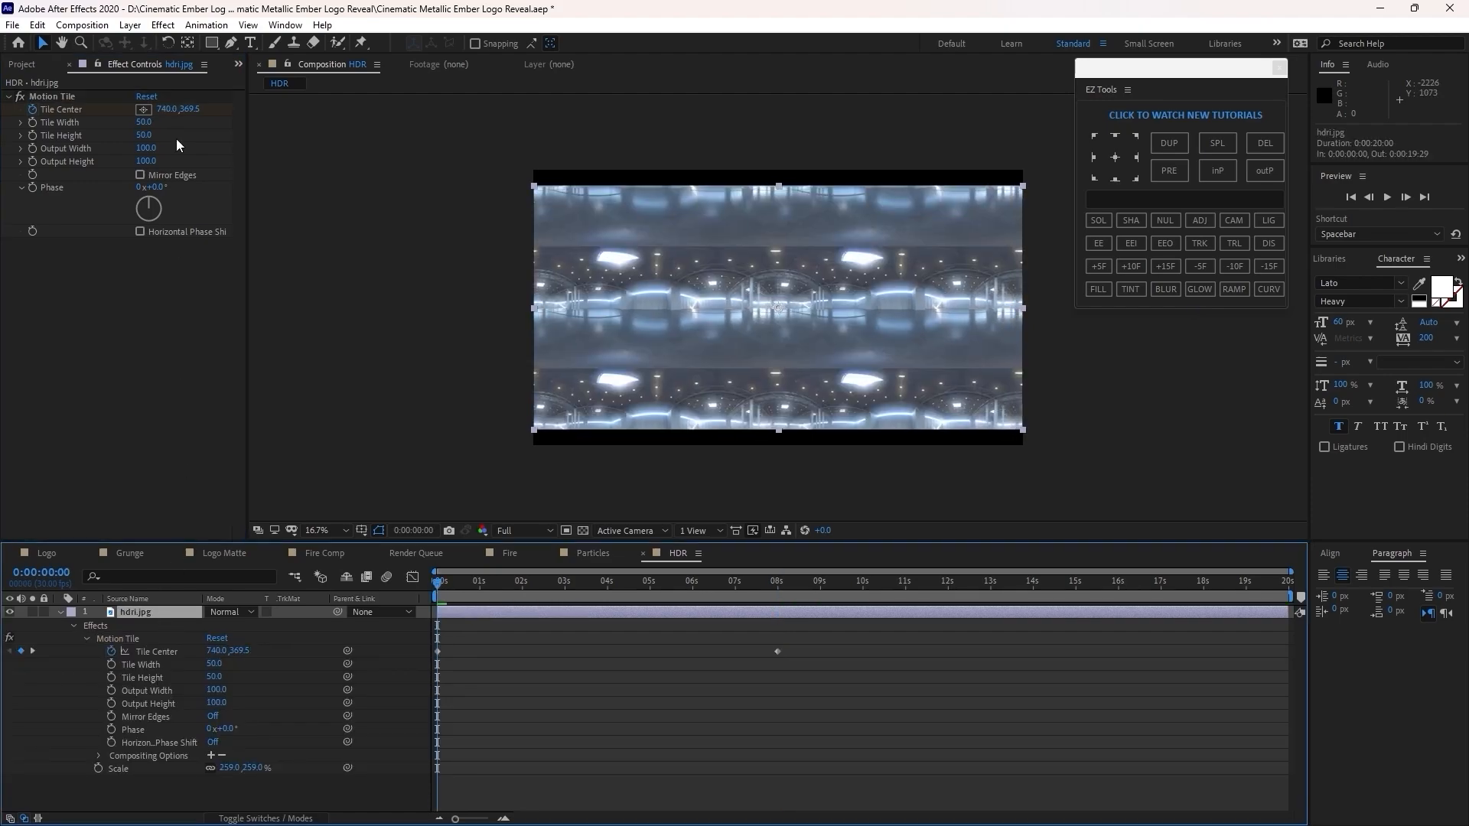
left_click(163, 24)
mouse_move(221, 207)
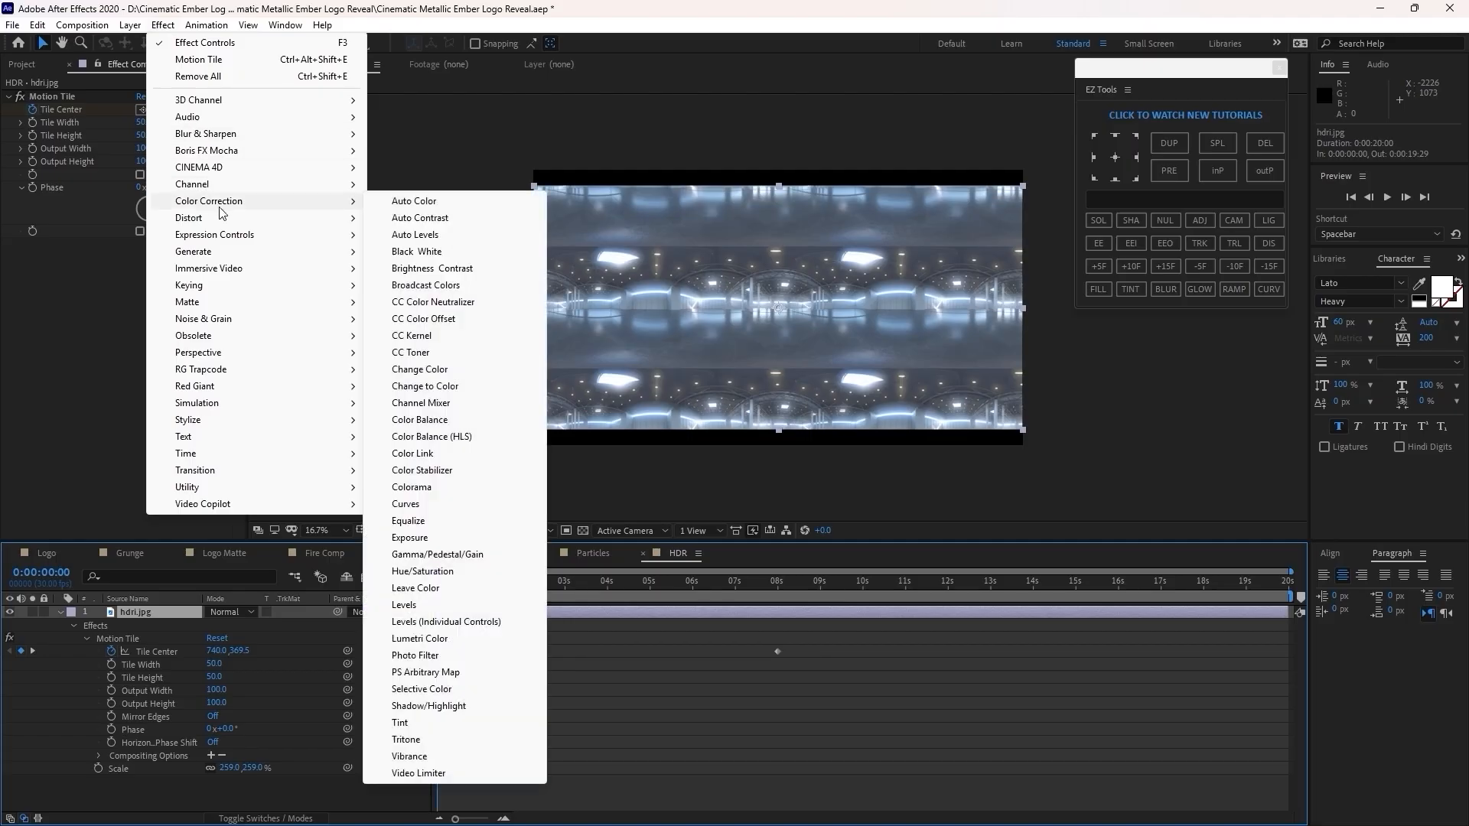
left_click(422, 571)
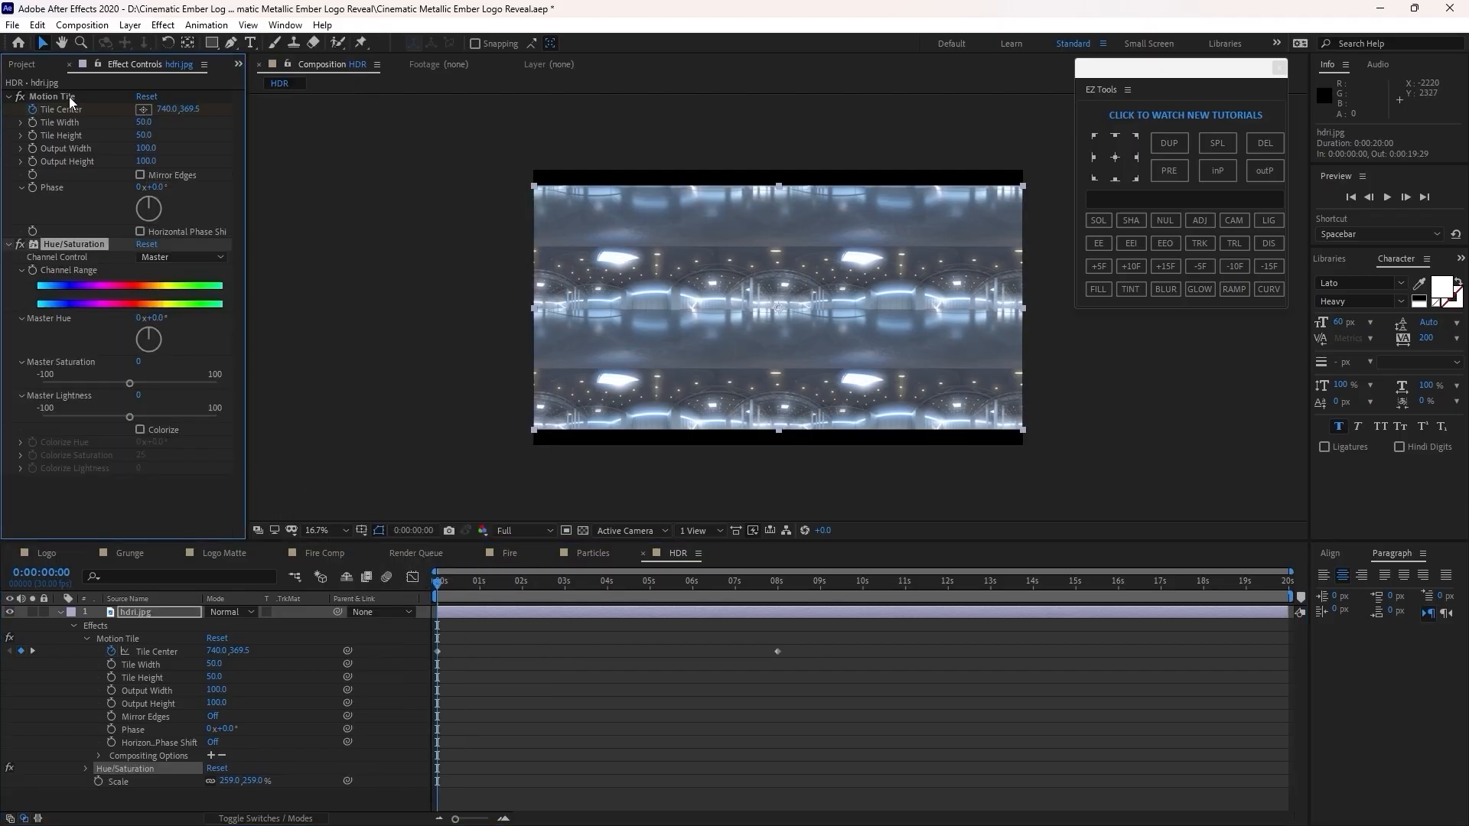
left_click_drag(68, 96, 103, 476)
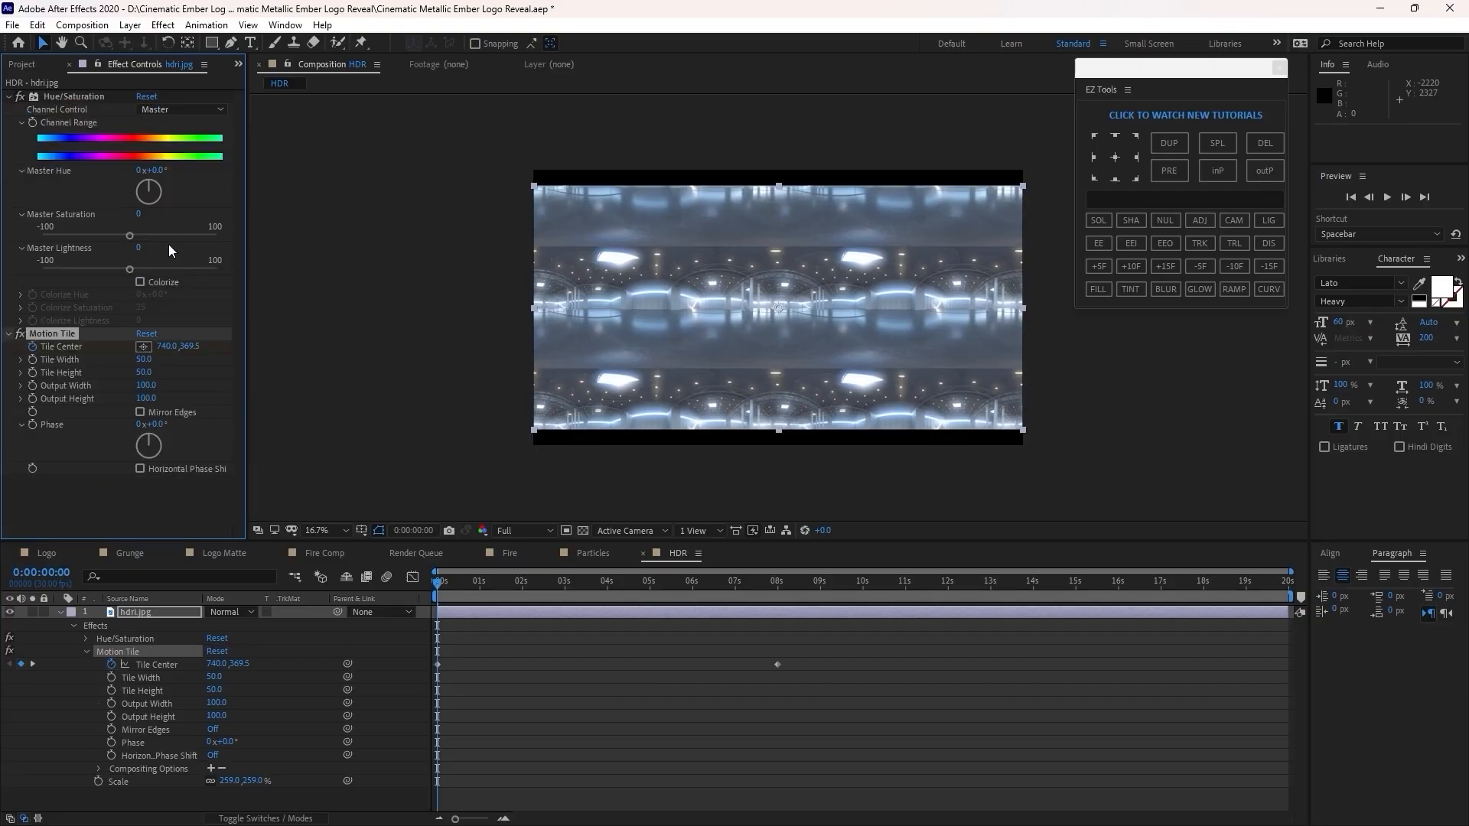
left_click(157, 170)
type("-180")
left_click(305, 369)
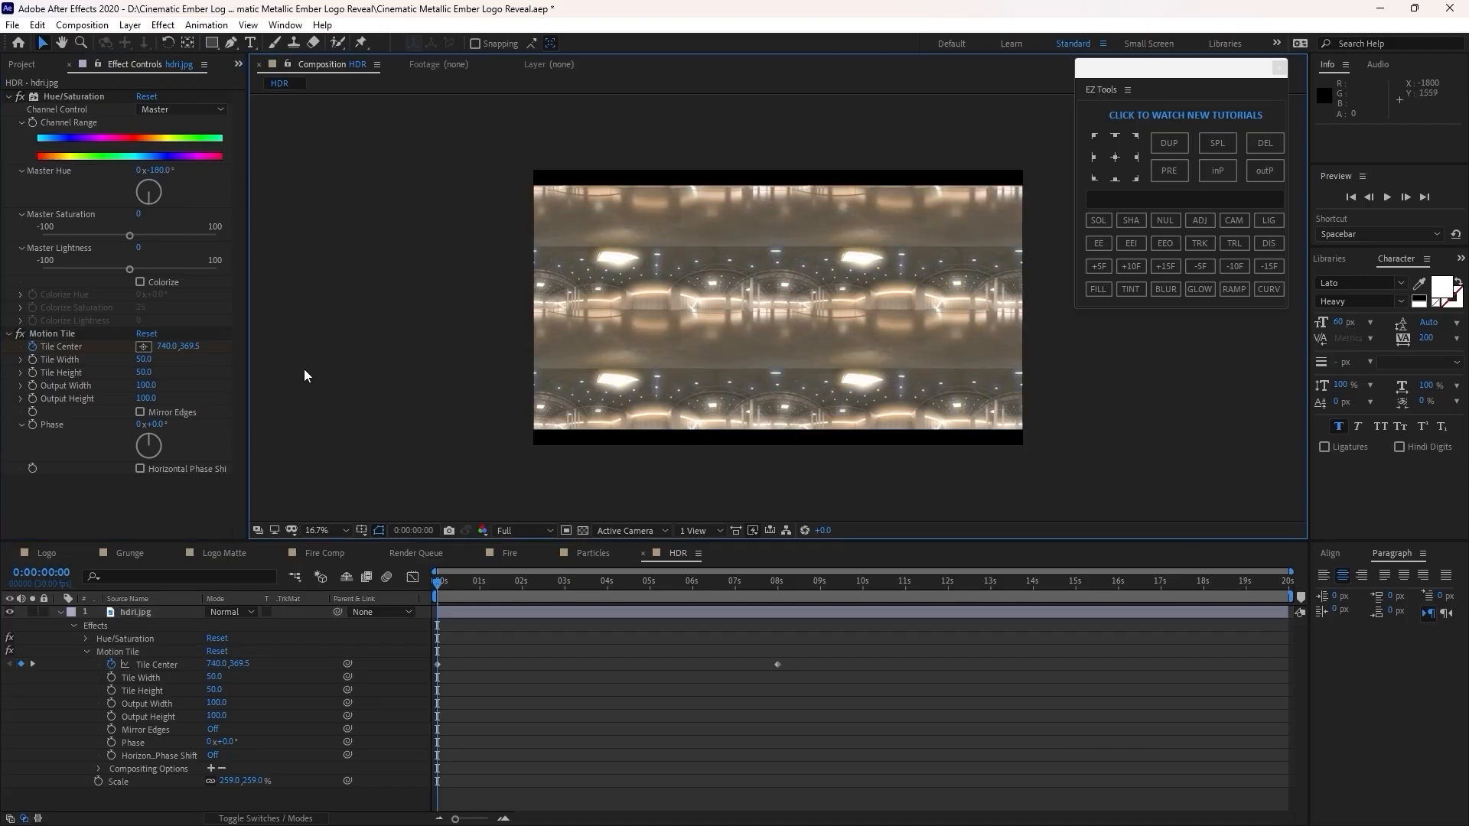
- Collapse the hdri.jpg layer's properties and apply the Tint effect to it
left_click(86, 653)
left_click(73, 626)
left_click(60, 612)
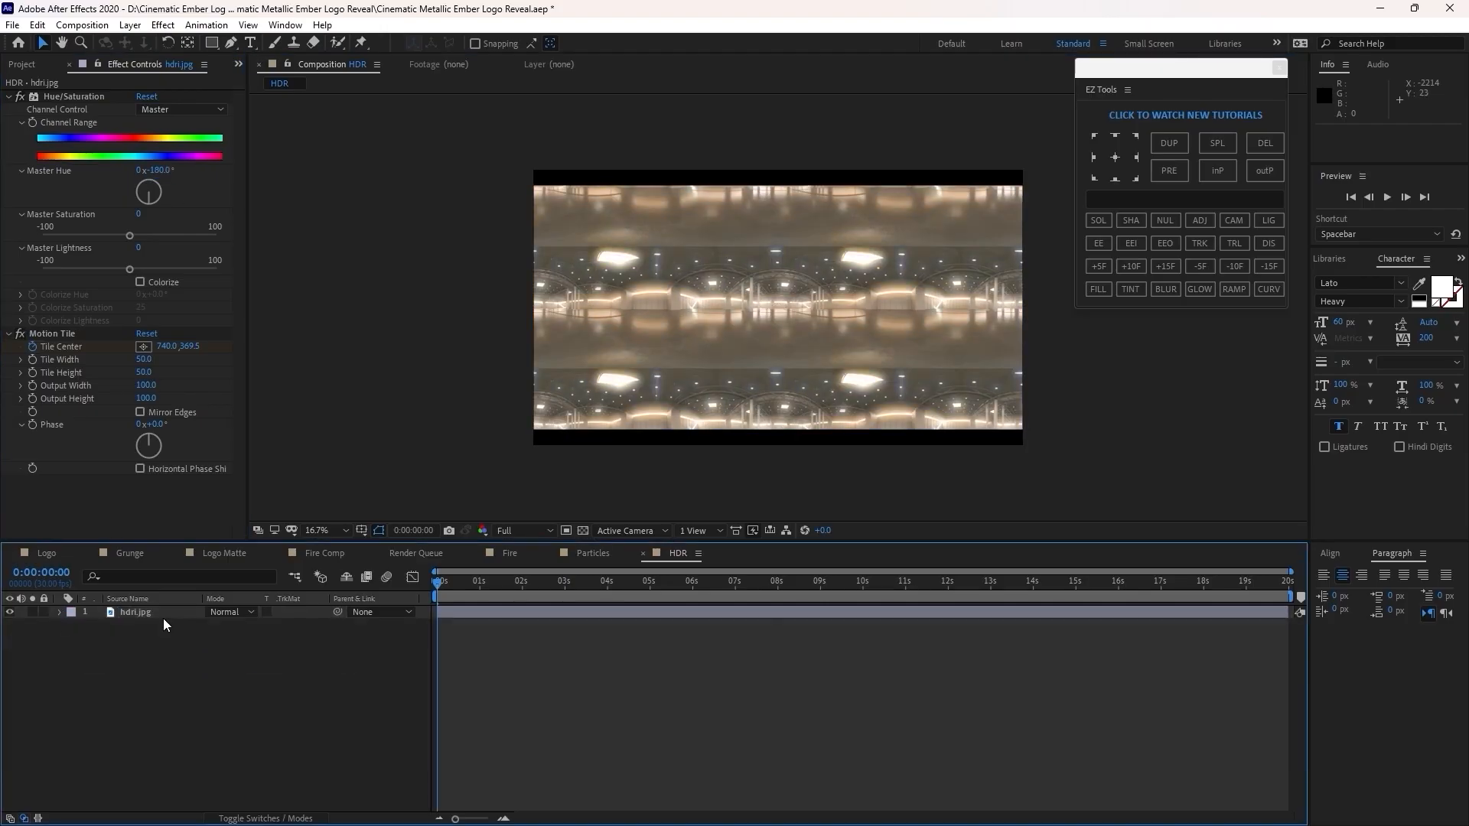
left_click(162, 612)
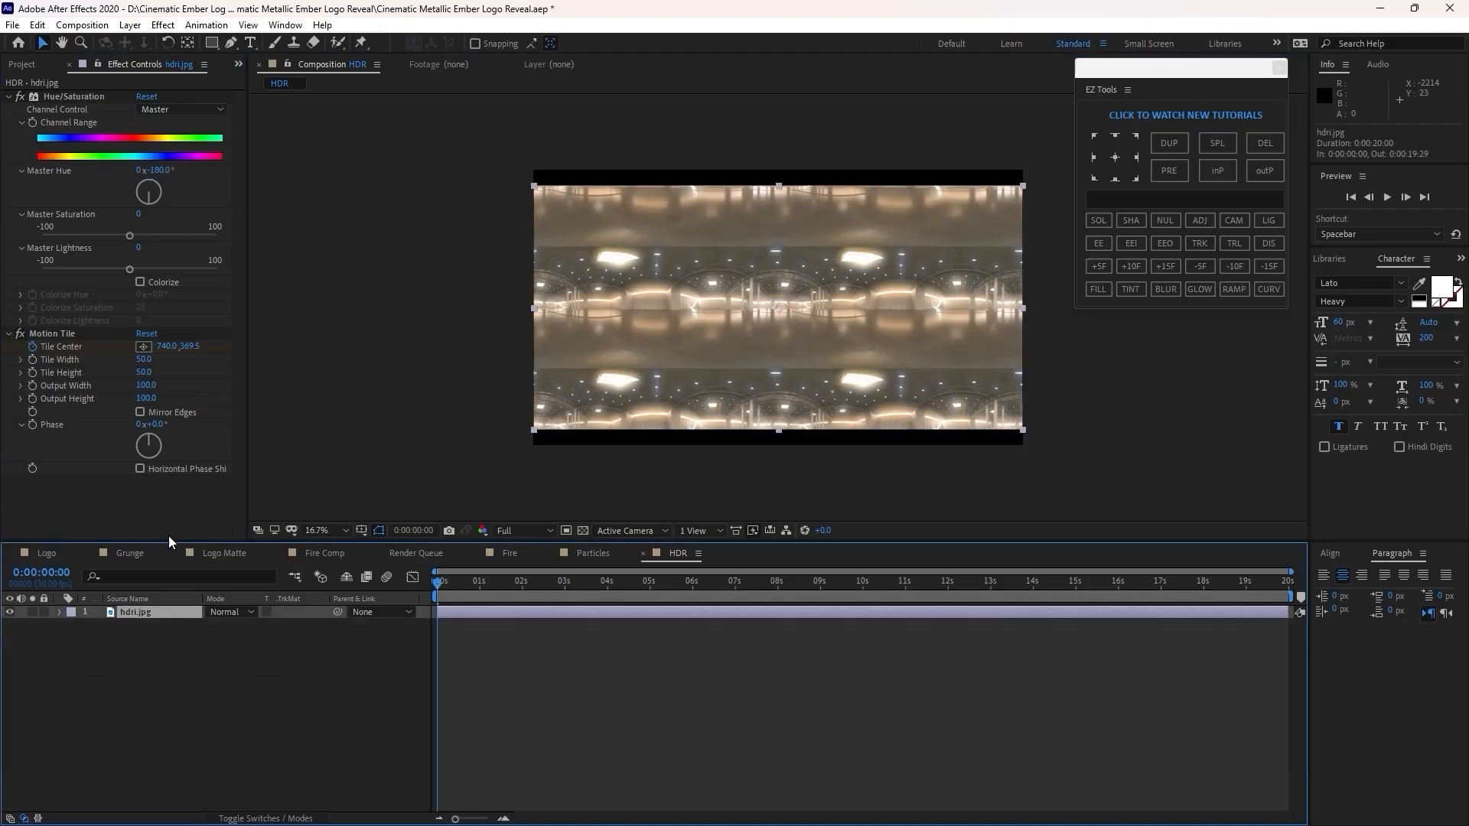
left_click(160, 25)
mouse_move(229, 202)
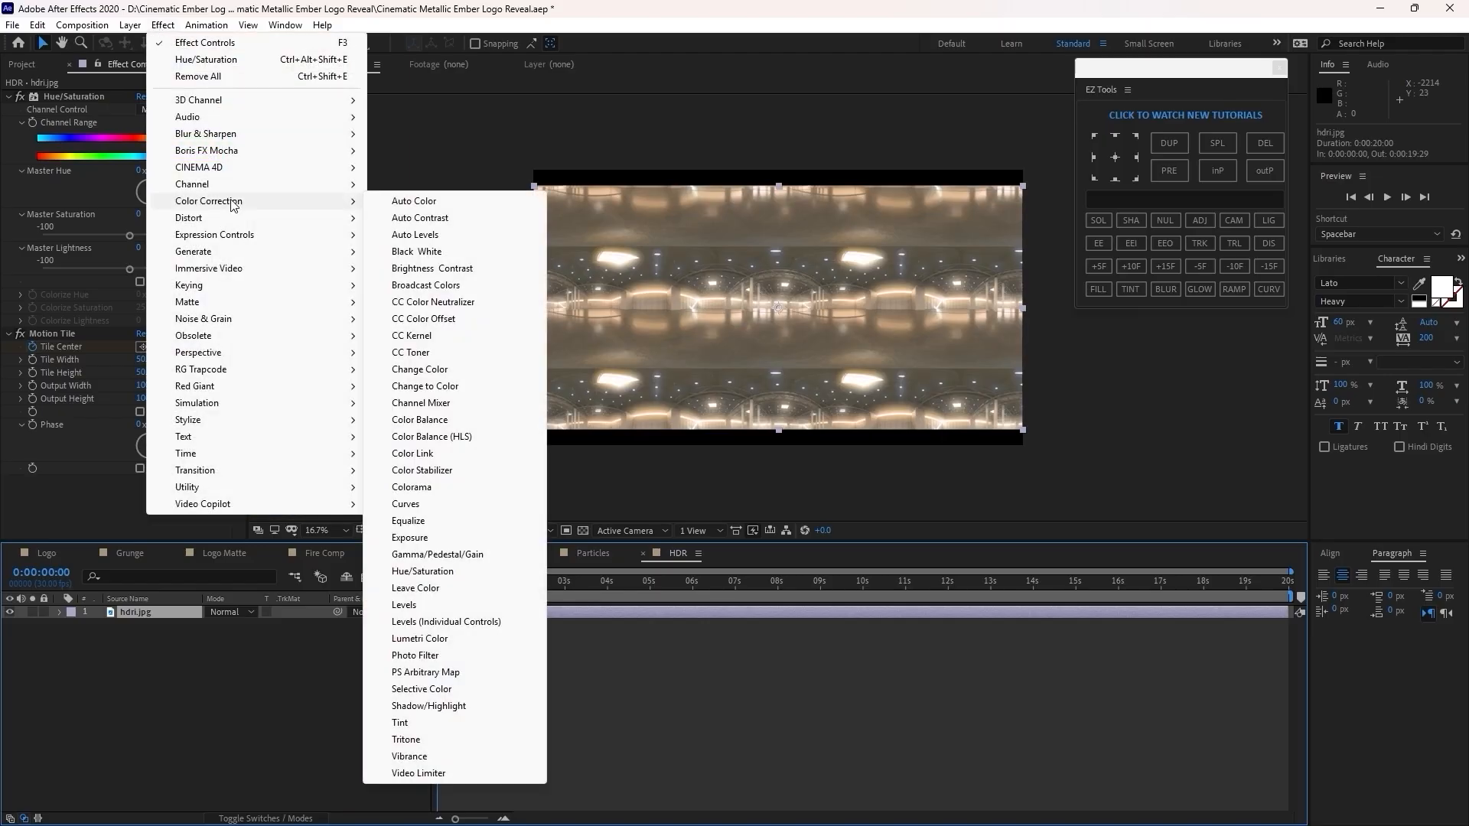
left_click(430, 722)
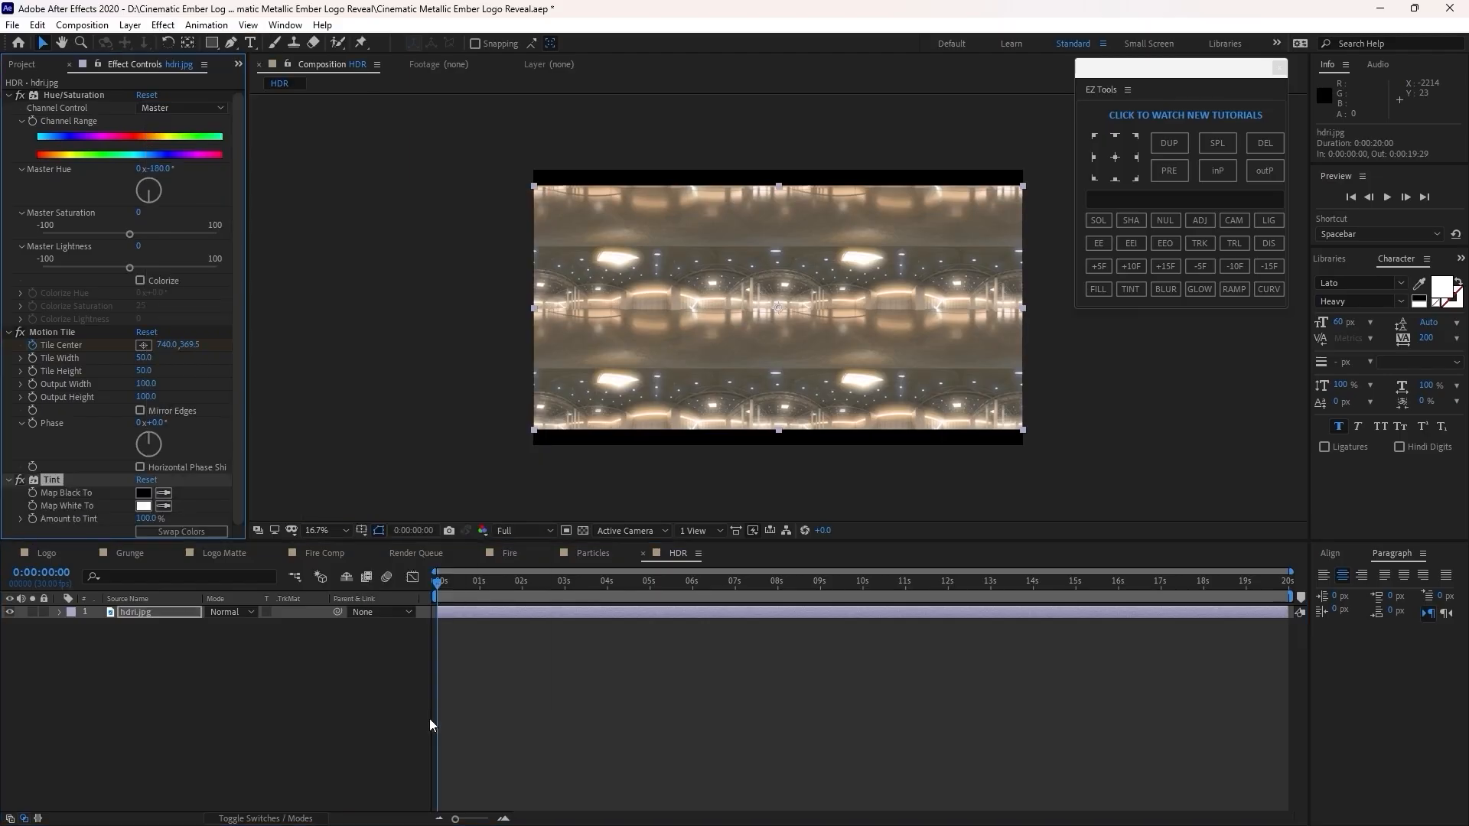
- Create a new 3840 x 2160, 20-second composition named Main
left_click(84, 25)
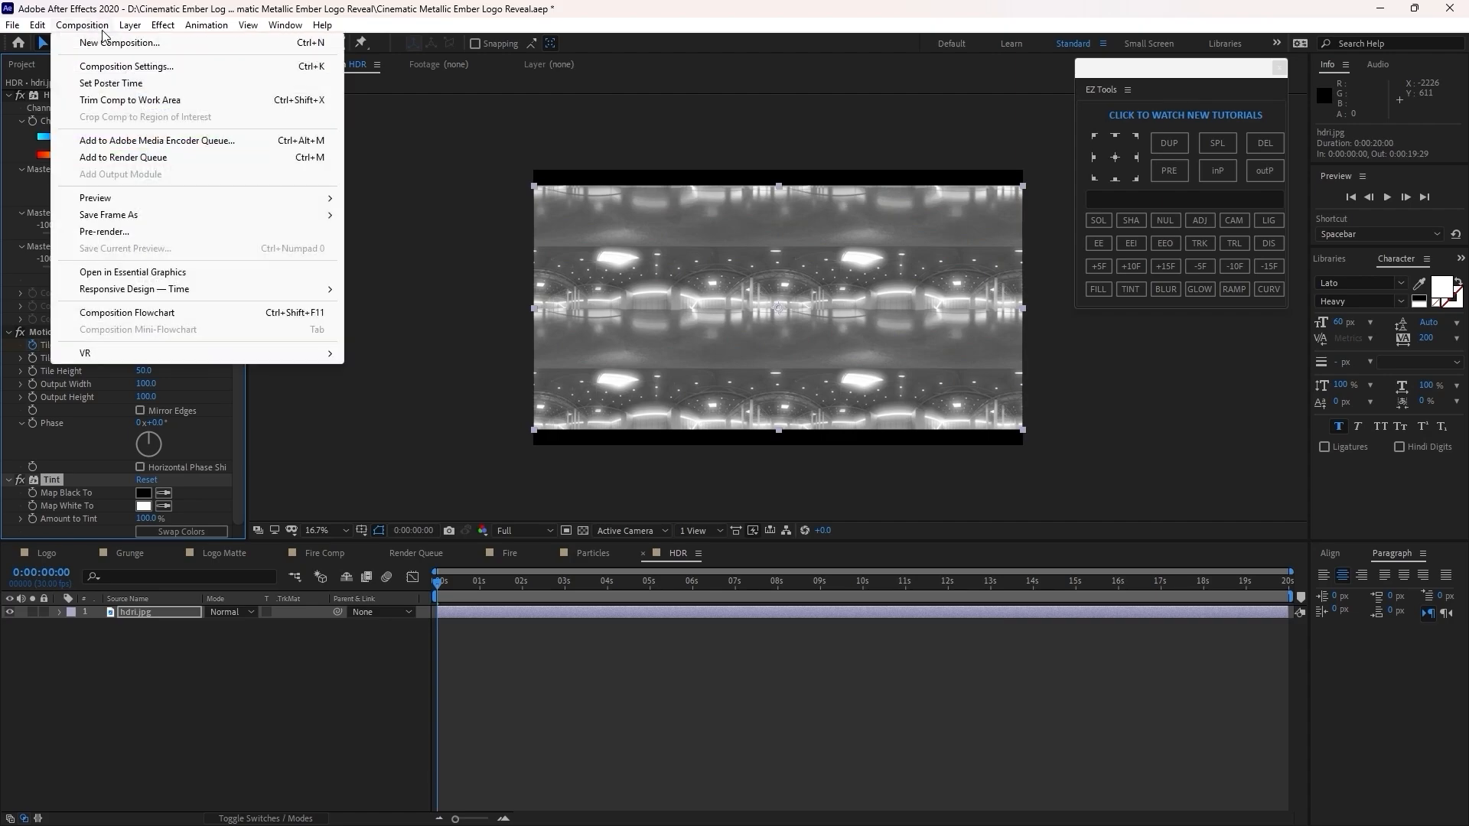
left_click(111, 43)
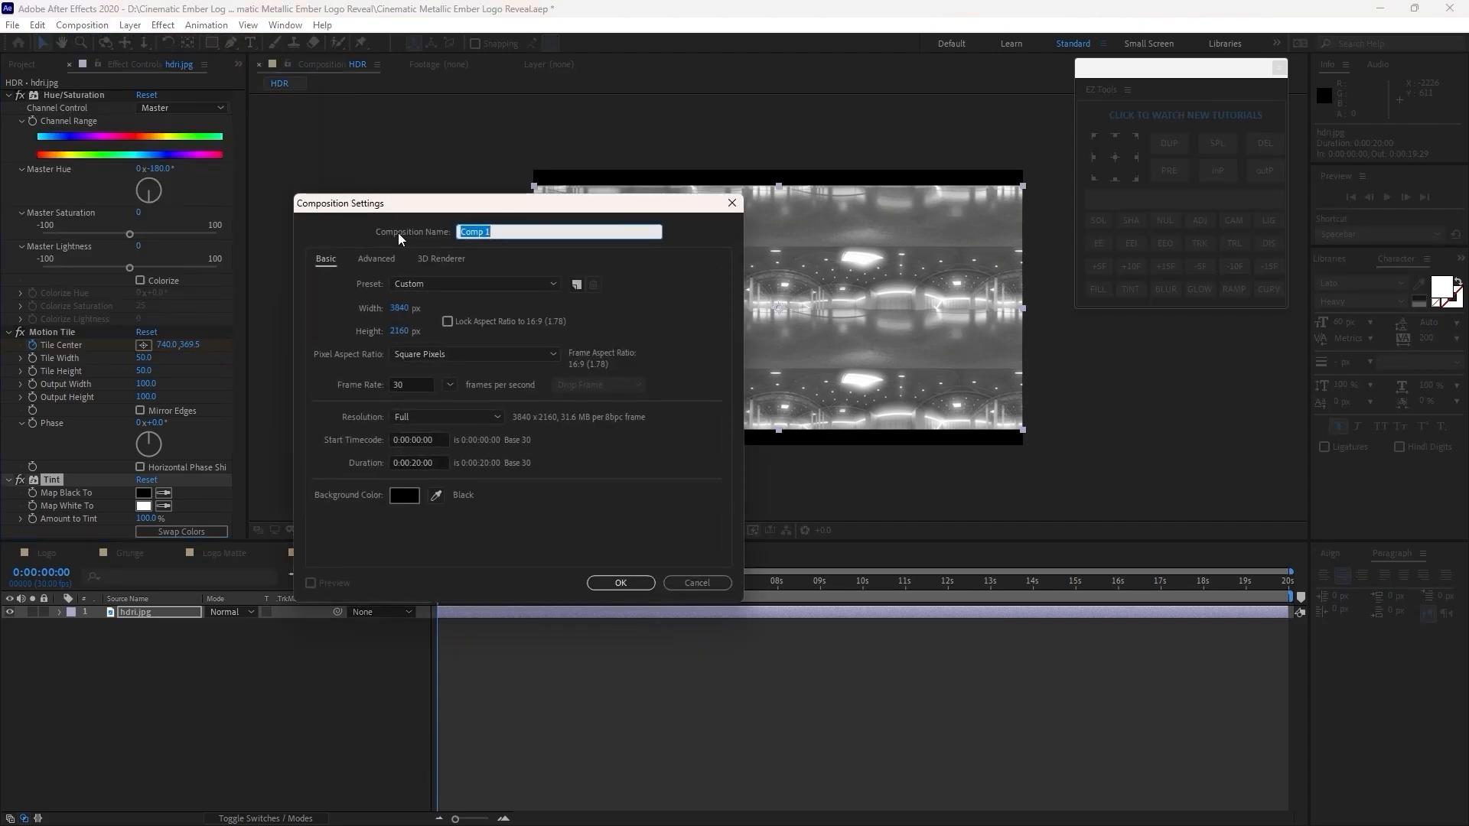
type("Main")
left_click(601, 583)
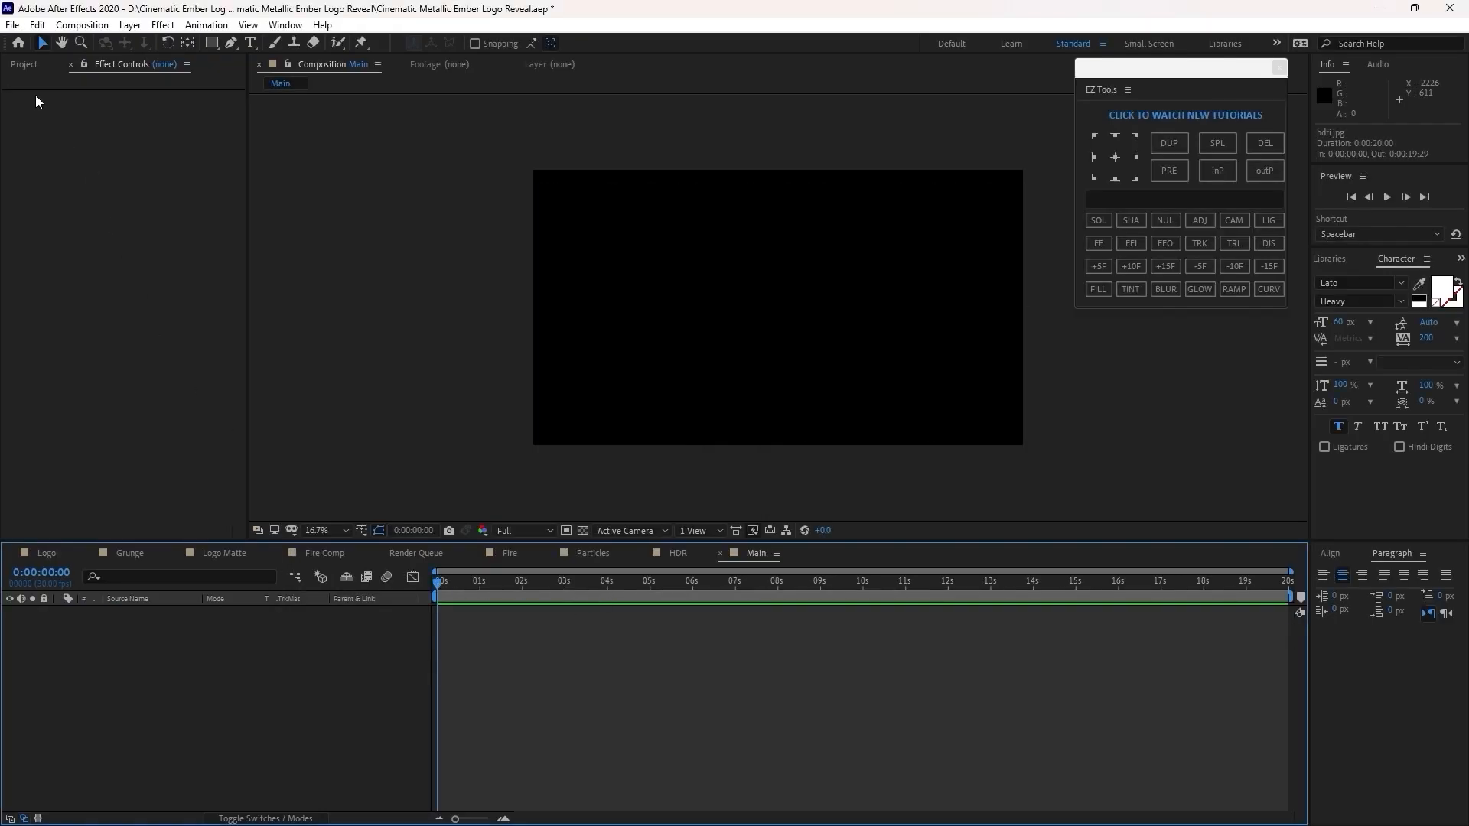
- Place the Grunge composition as a layer in Main and hide it
left_click(23, 66)
left_click_drag(99, 288, 90, 497)
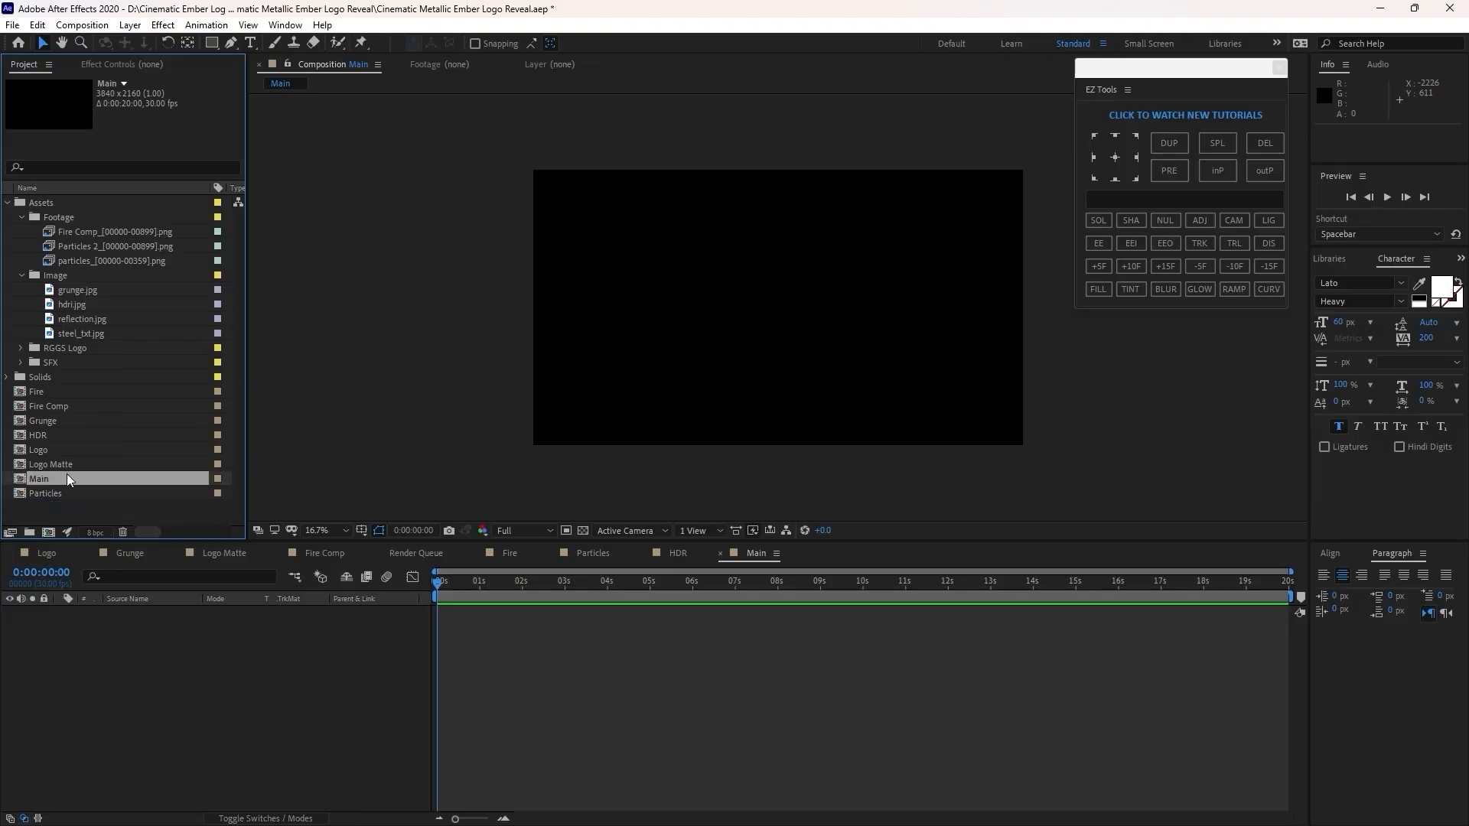
left_click_drag(80, 423, 107, 631)
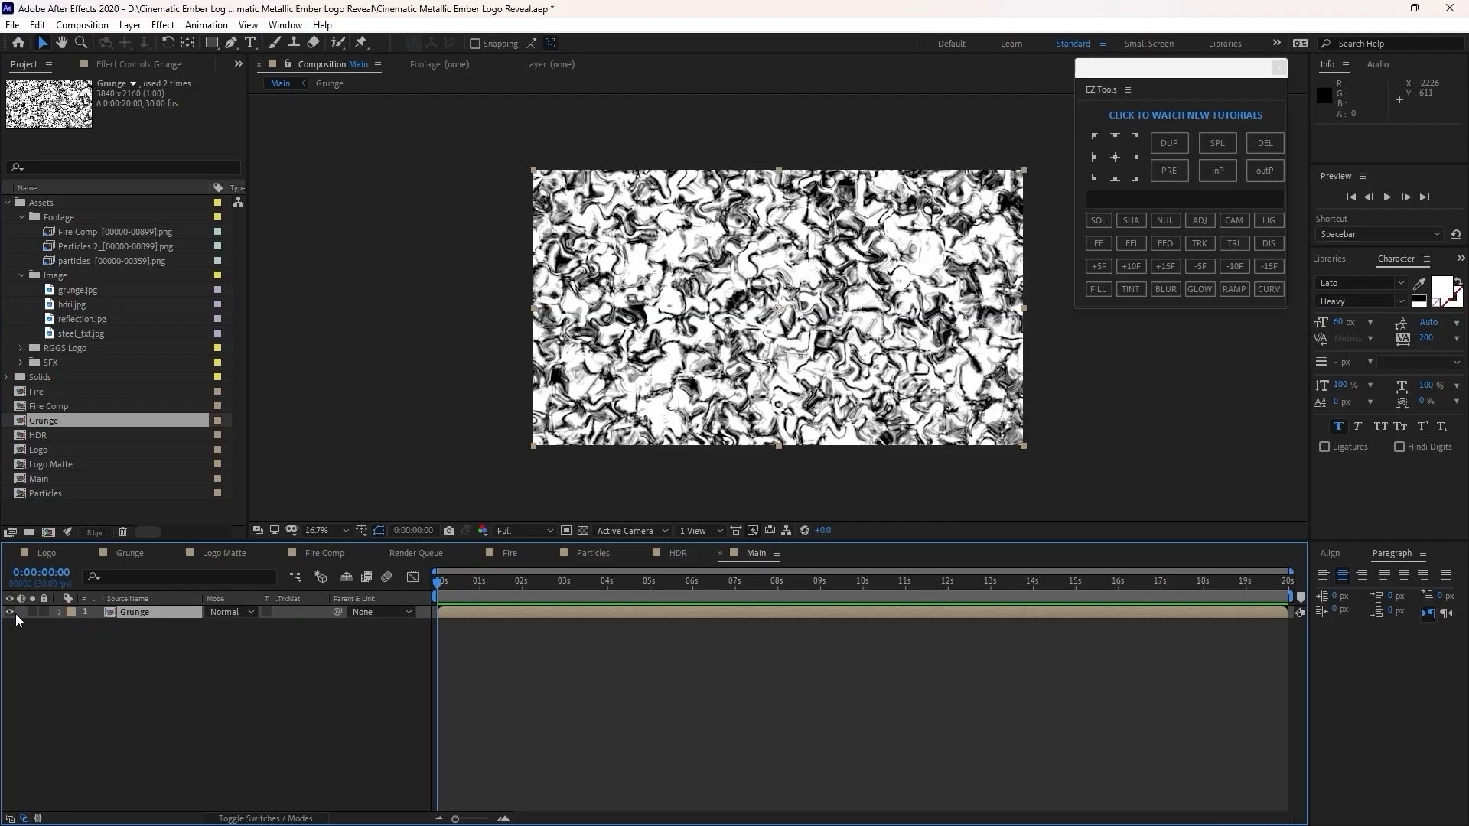
left_click(15, 612)
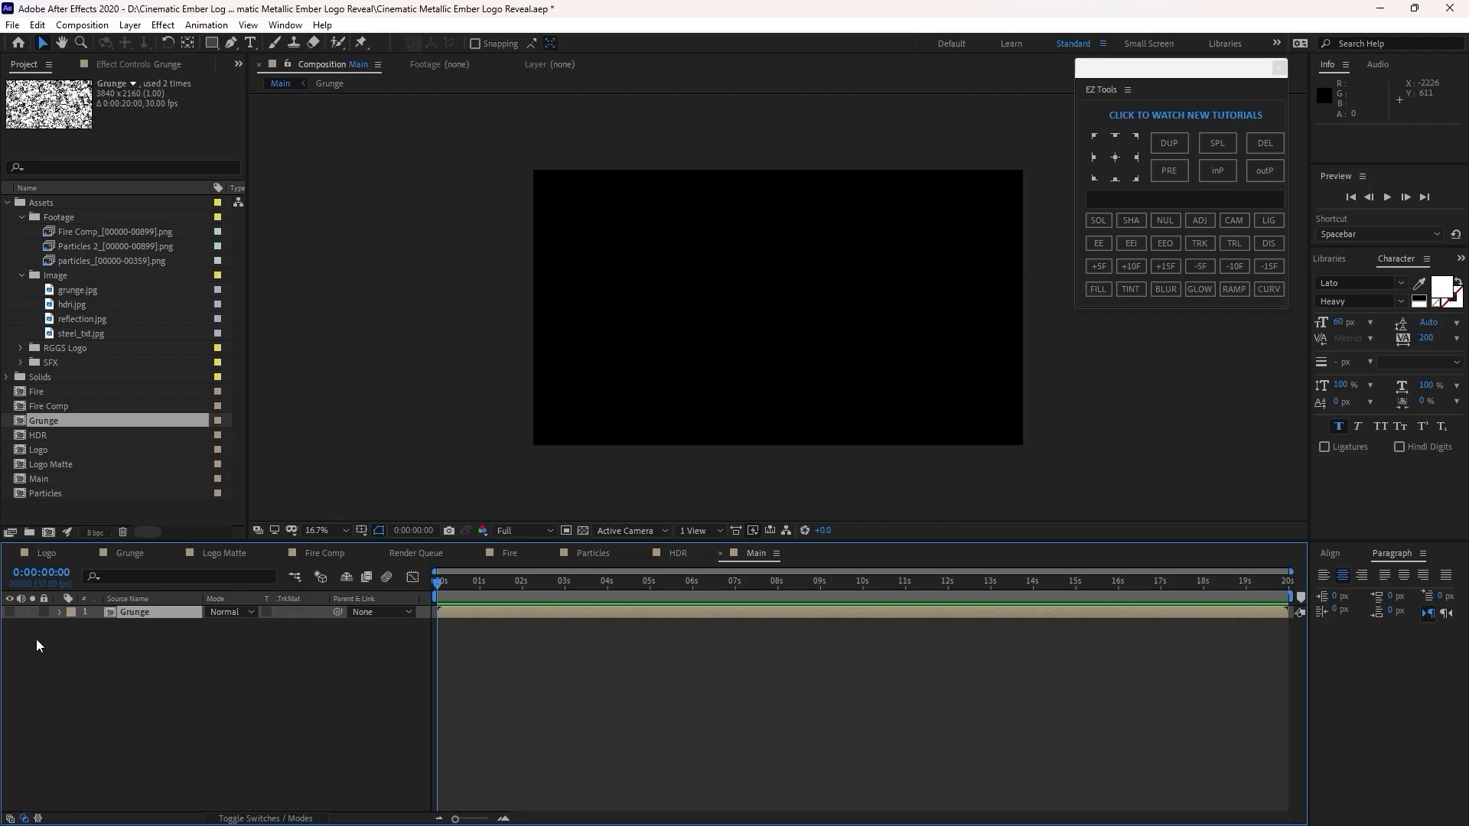
- Add the Logo Matte and HDR compositions to Main, stacked above Grunge, and hide both layers
left_click(87, 465)
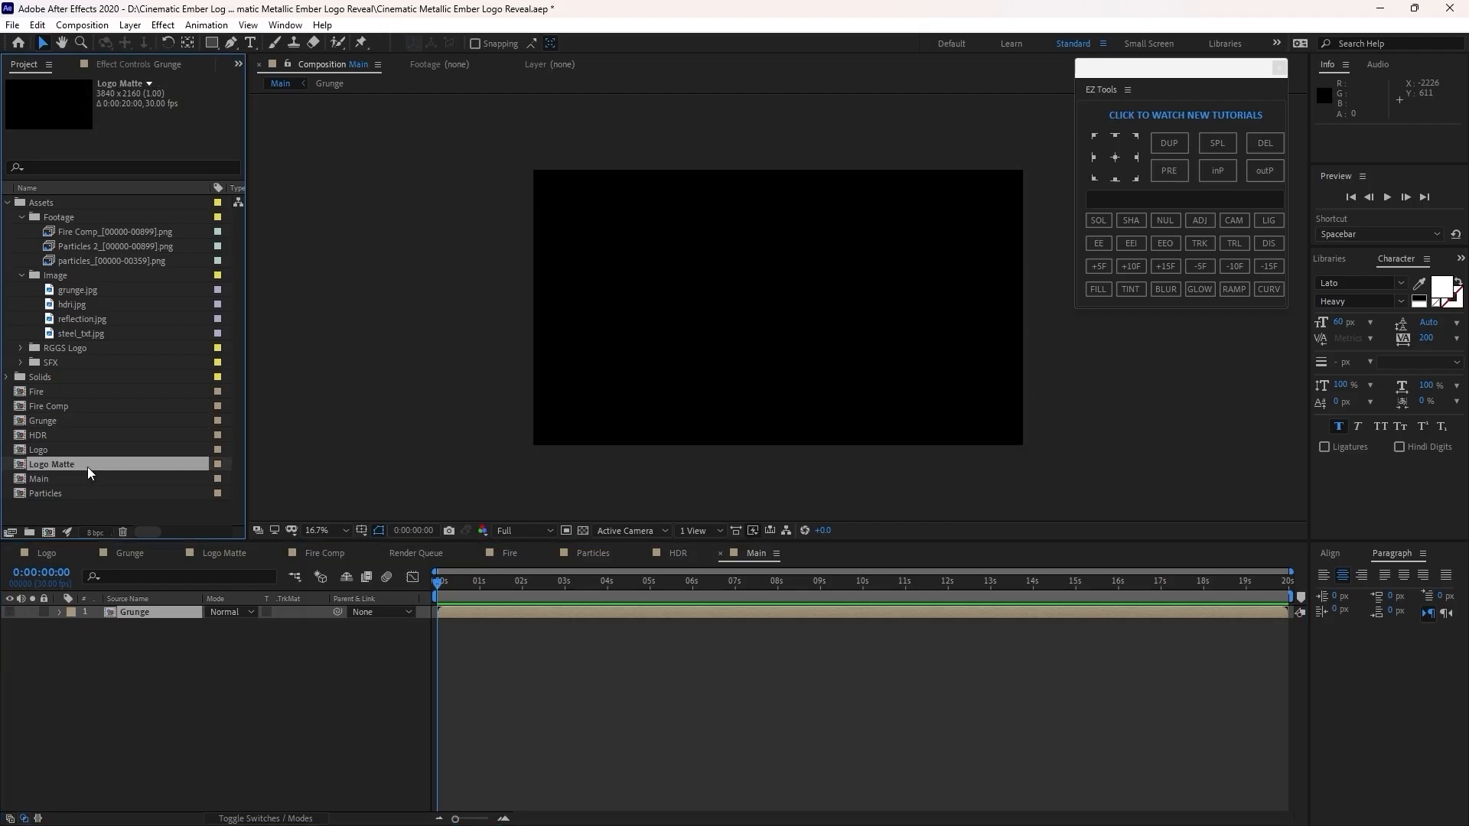
left_click_drag(87, 467, 125, 612)
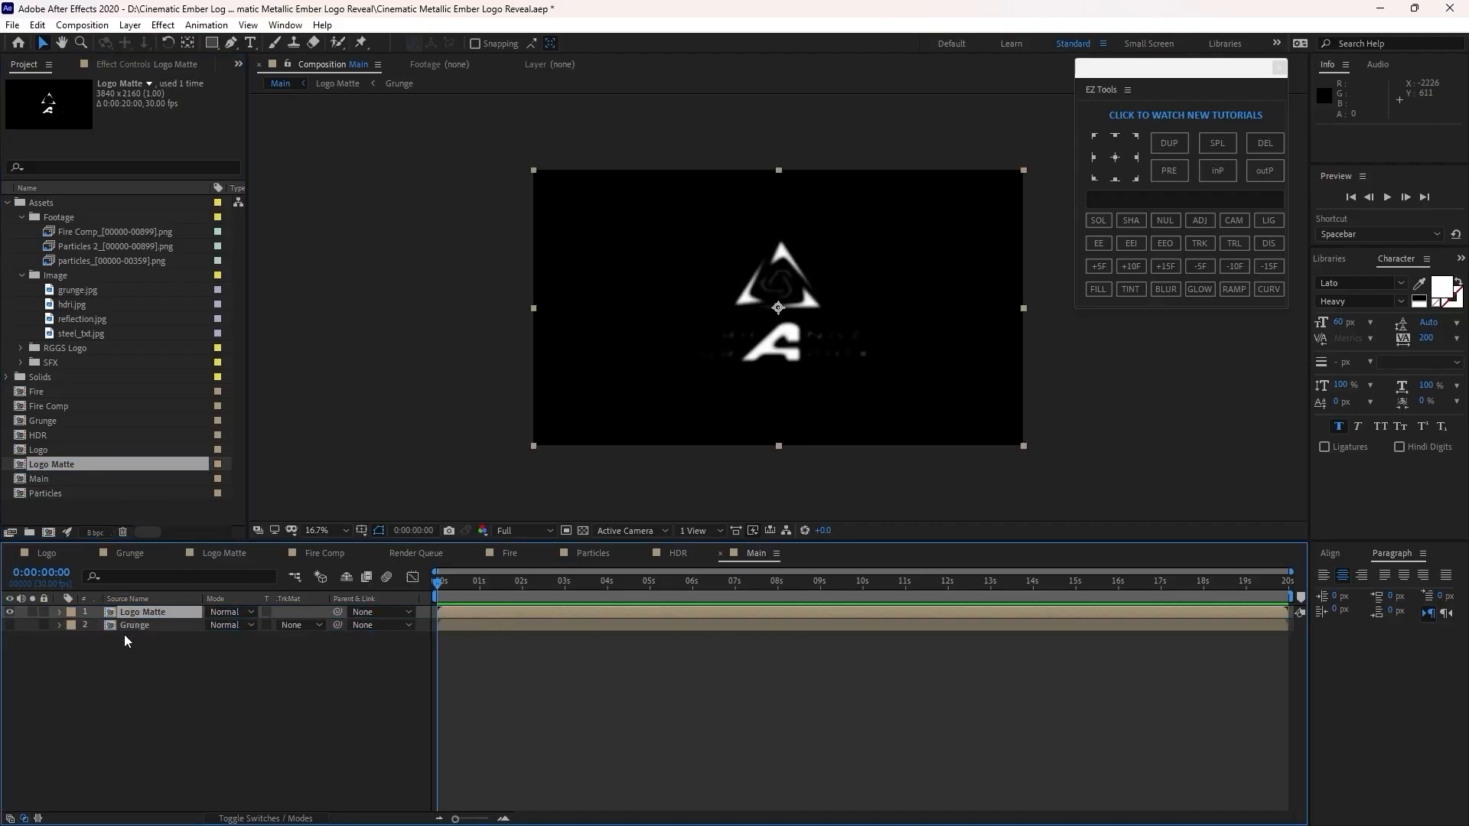
left_click(10, 612)
left_click(75, 436)
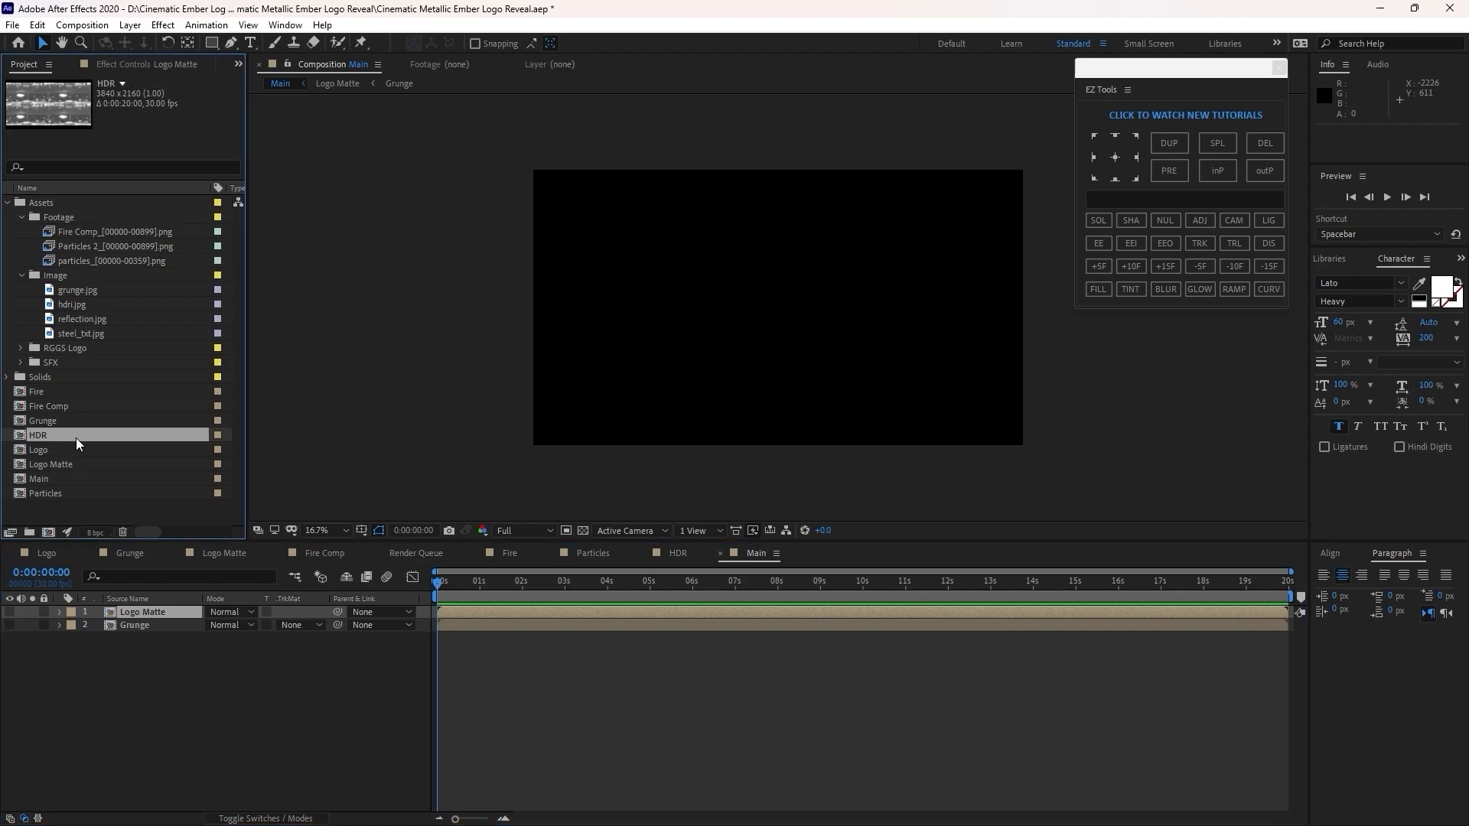
left_click_drag(77, 435, 116, 609)
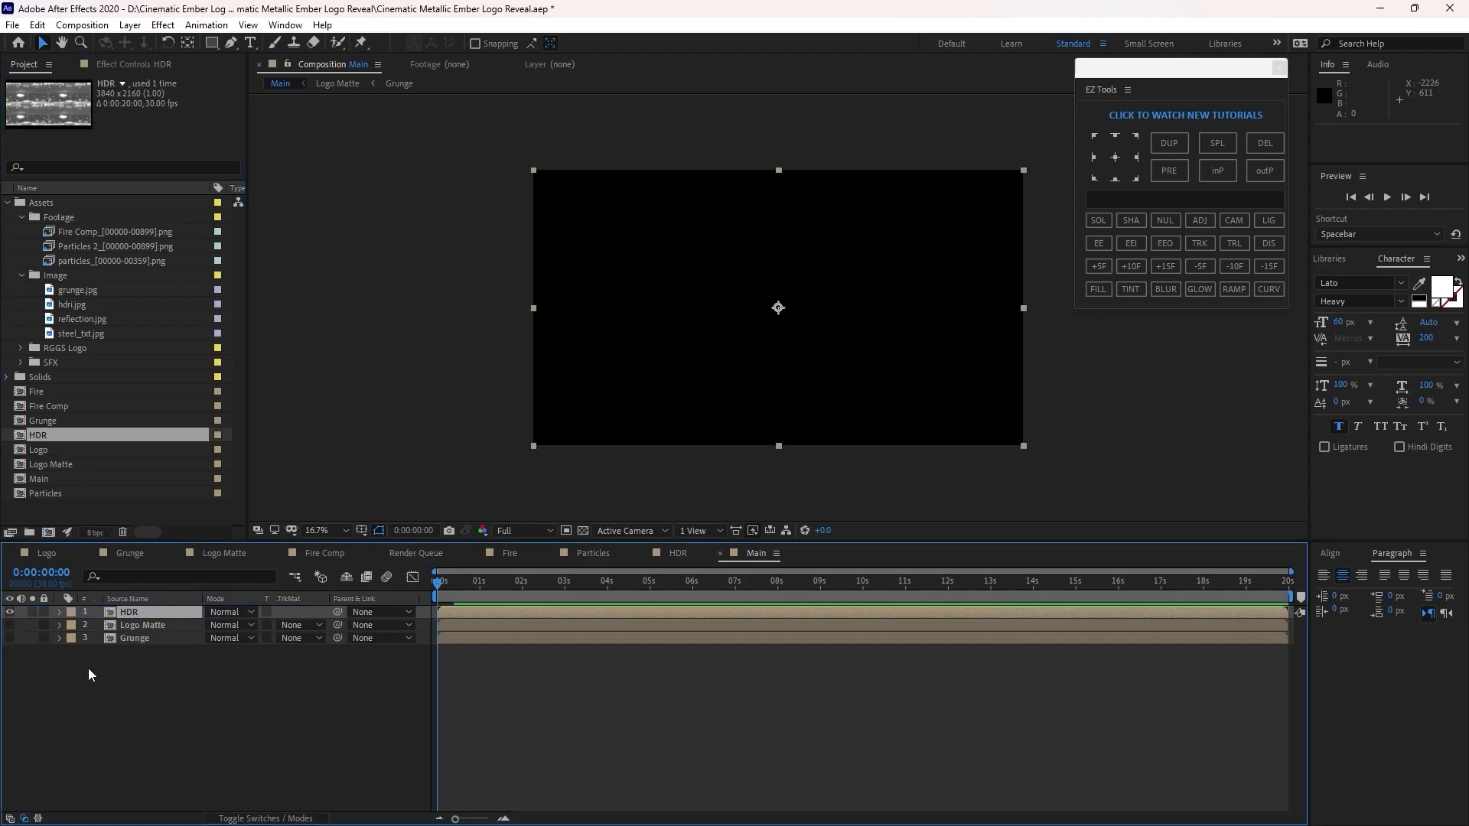
left_click(10, 612)
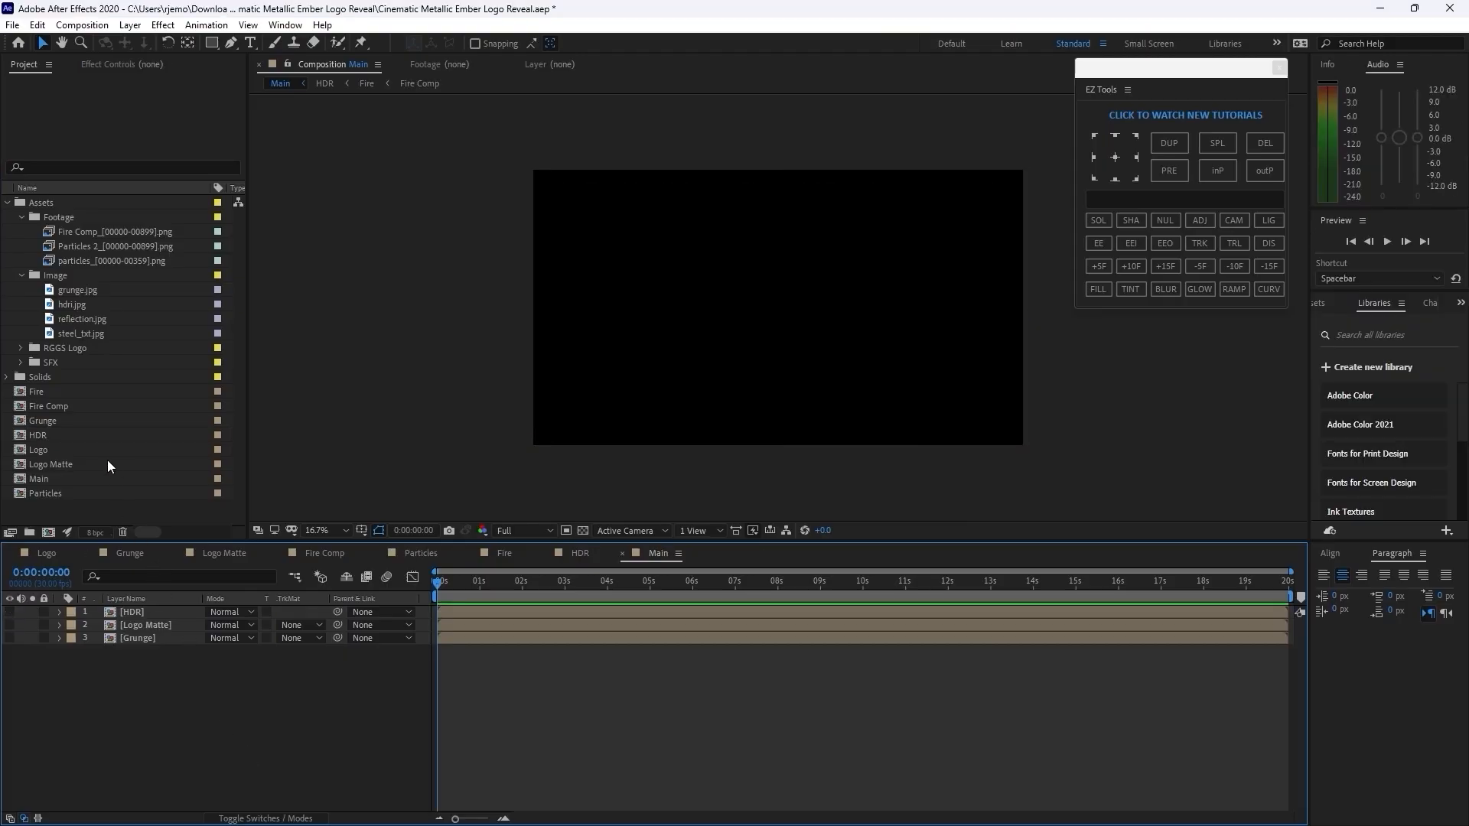
- Add the Logo composition as the topmost layer in Main and keyframe its Opacity at 0% at 0:00:03:28
left_click(104, 450)
left_click_drag(104, 449, 127, 612)
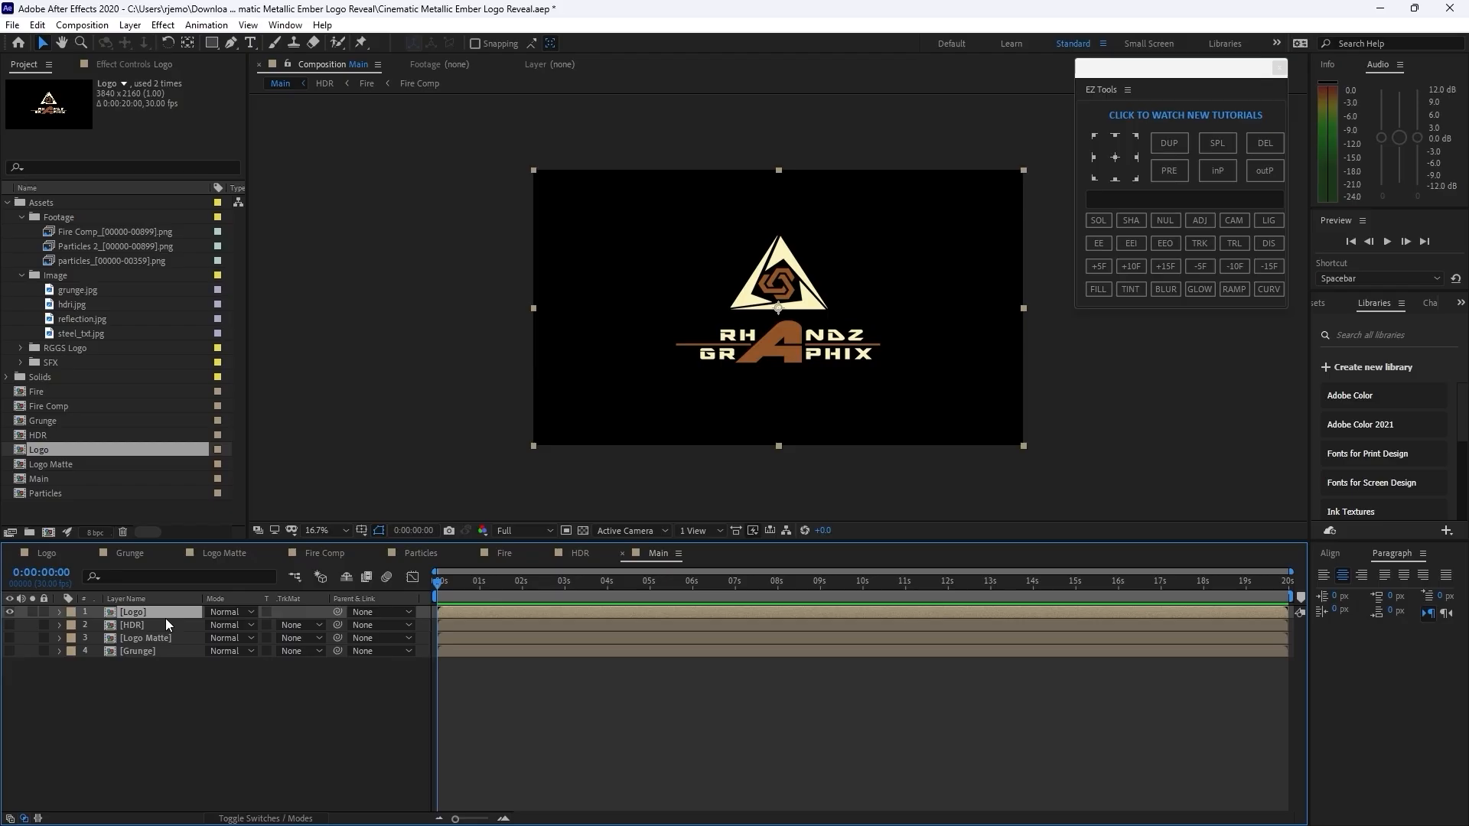
key("t")
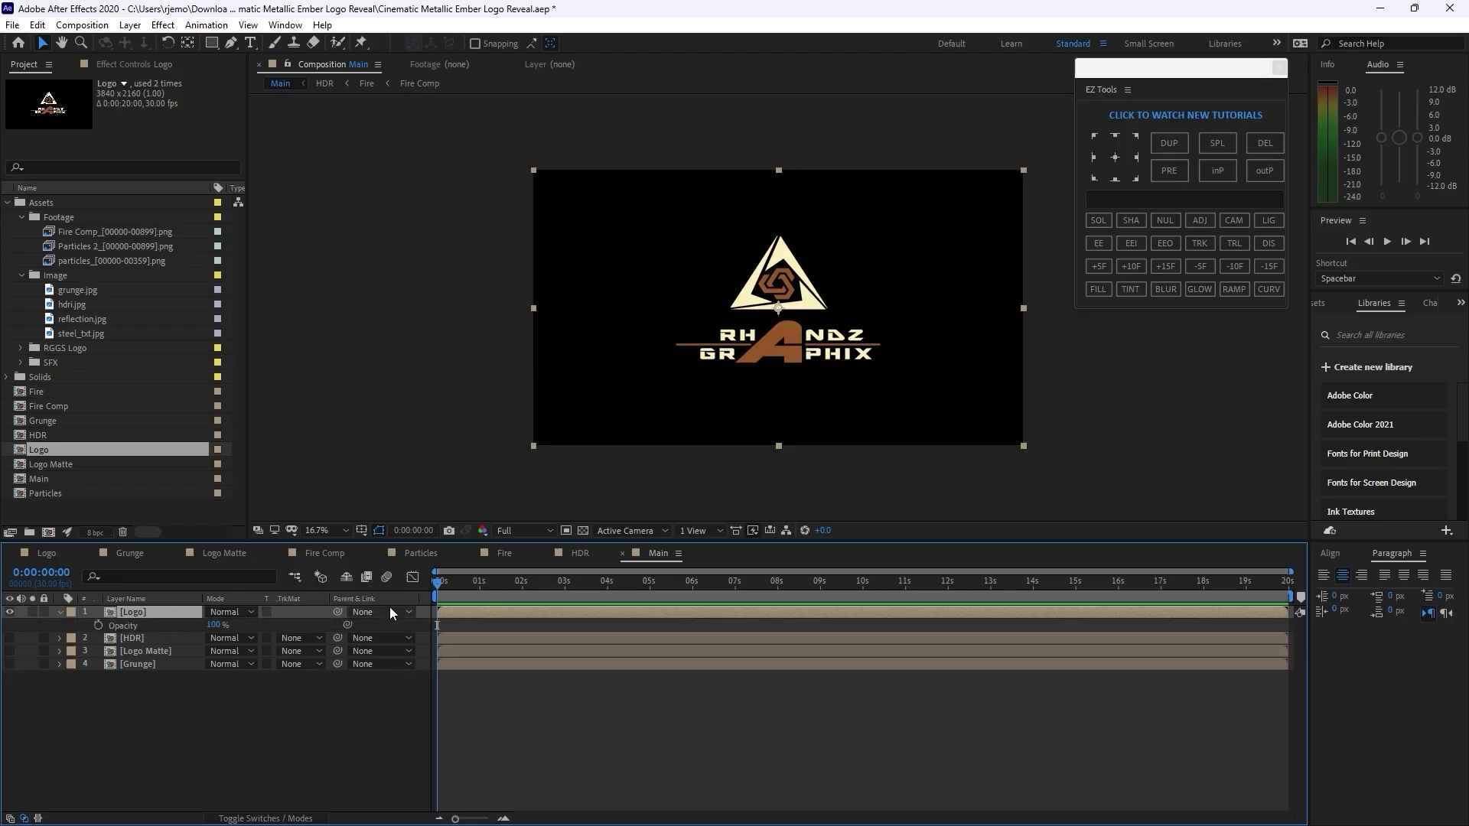
left_click_drag(439, 587, 604, 603)
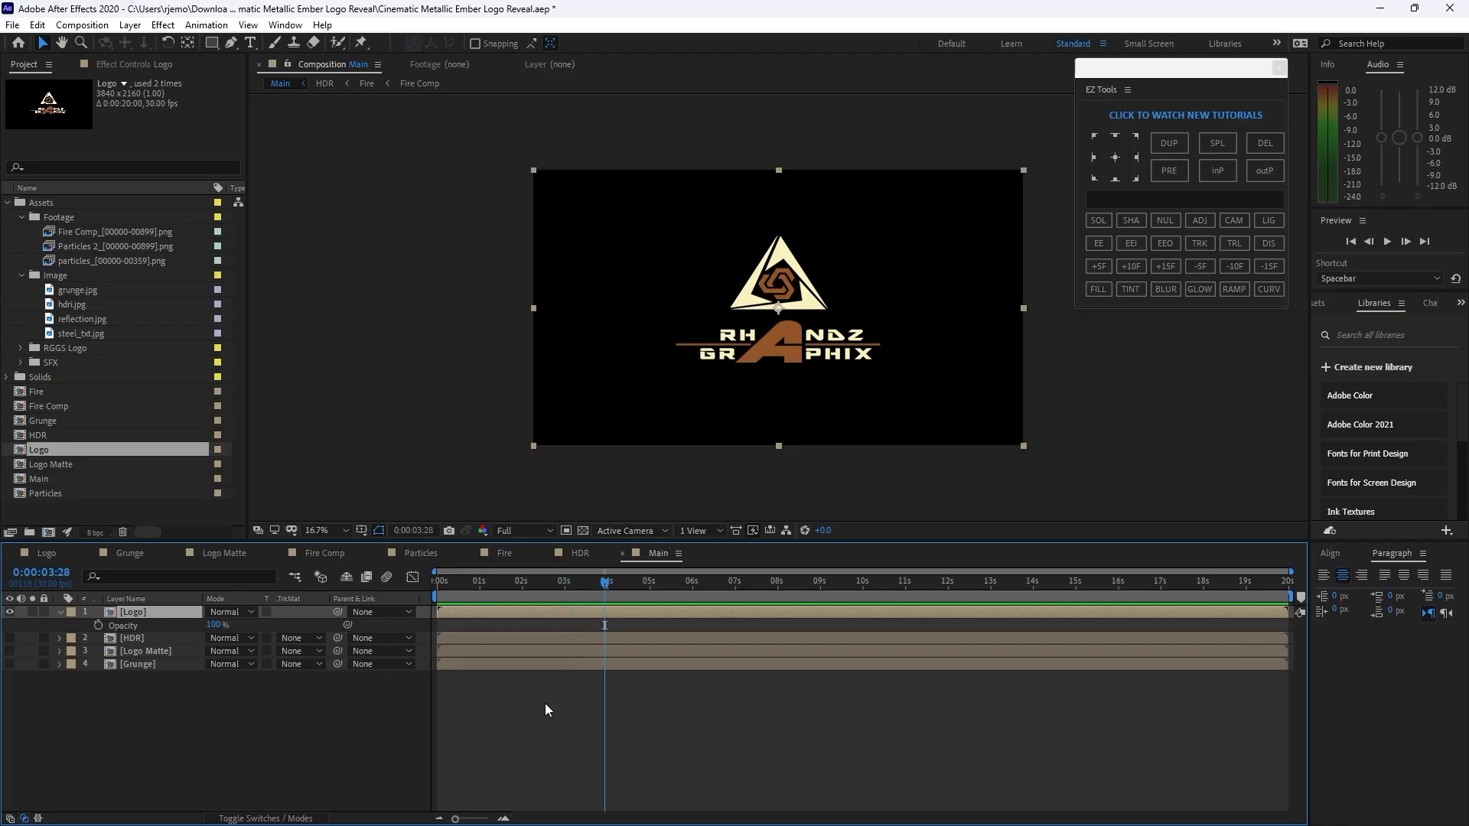
left_click_drag(215, 625, 127, 641)
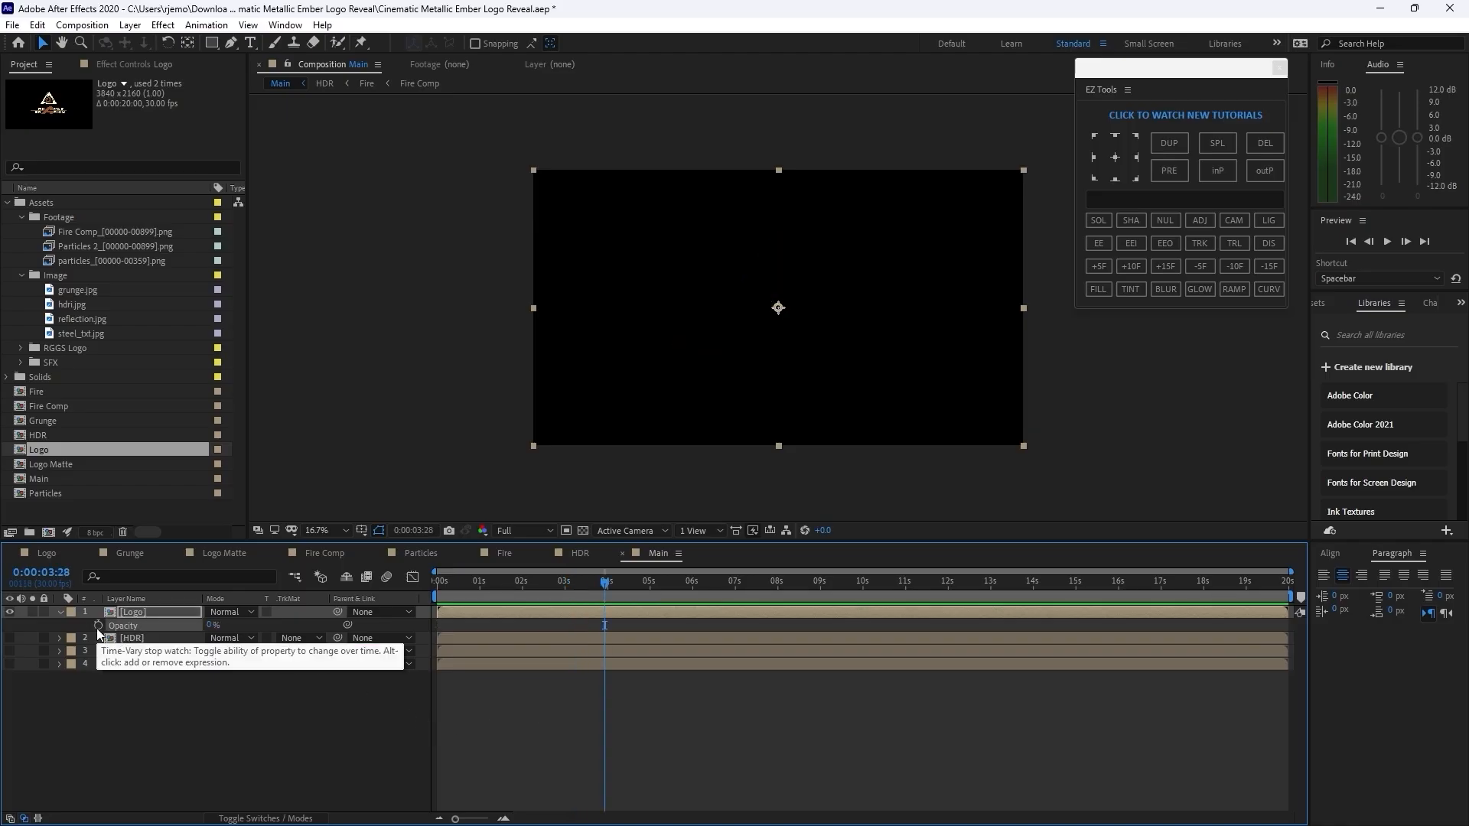
left_click(98, 626)
- Keyframe the Logo layer's Opacity at 100% at 0:00:05:12
left_click_drag(605, 612, 668, 613)
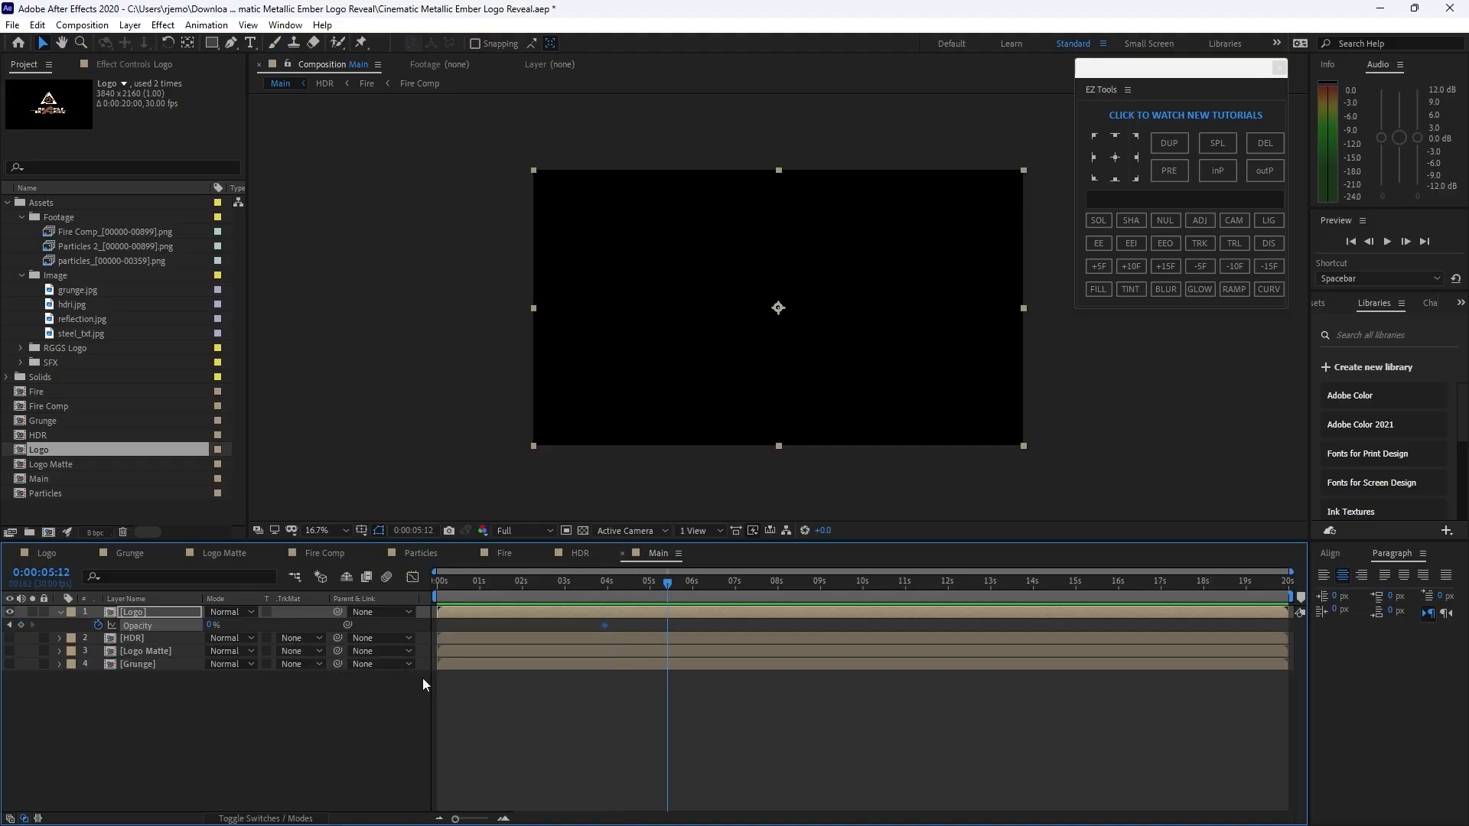
left_click(216, 626)
type("100")
key("Return")
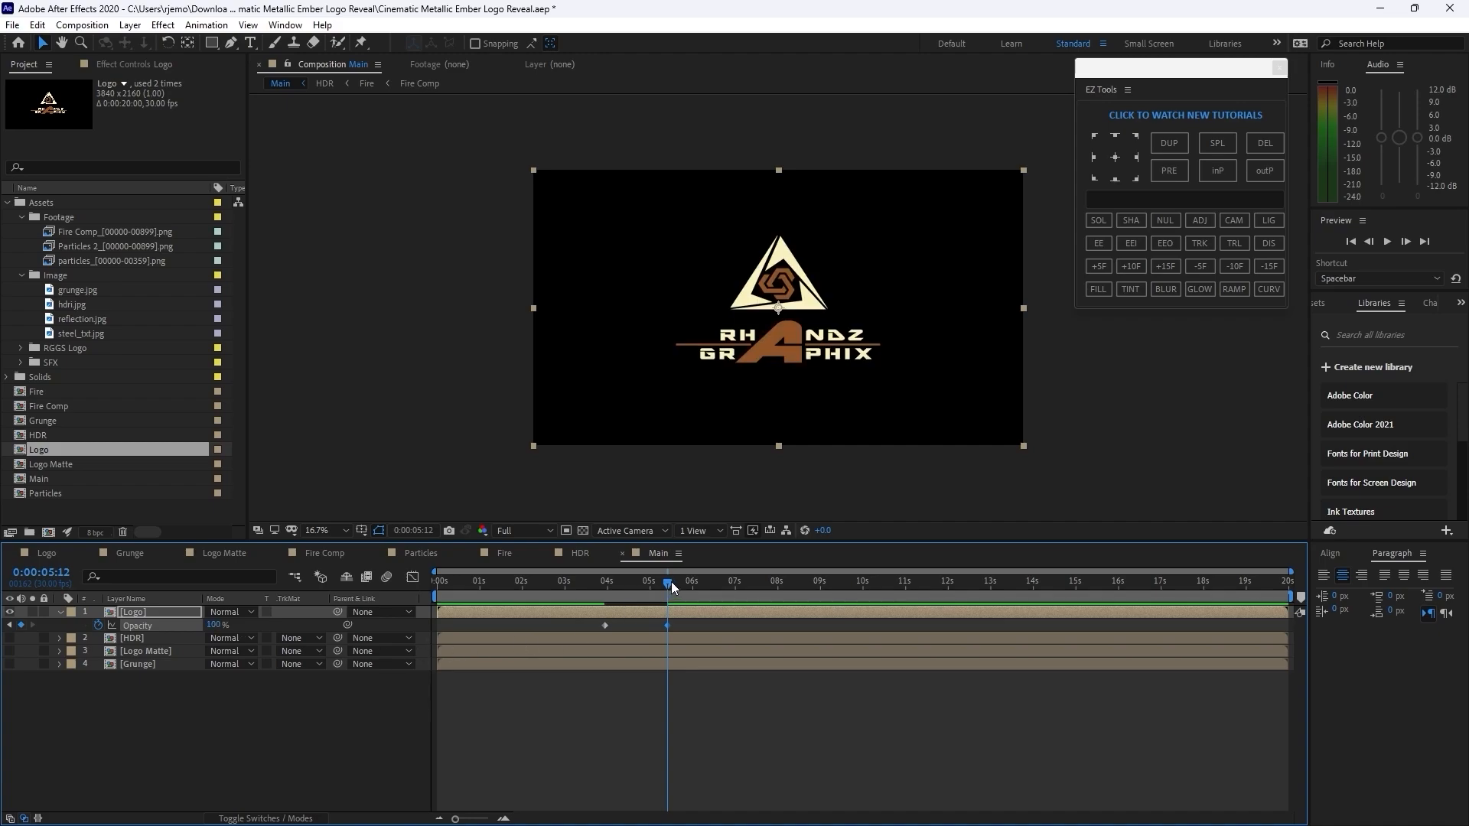
- Add a holding 100% Opacity keyframe to the Logo layer at about 9 seconds and a 4% keyframe at 0:00:10:16
left_click_drag(671, 581, 819, 621)
left_click_drag(647, 587, 881, 683)
left_click(218, 625)
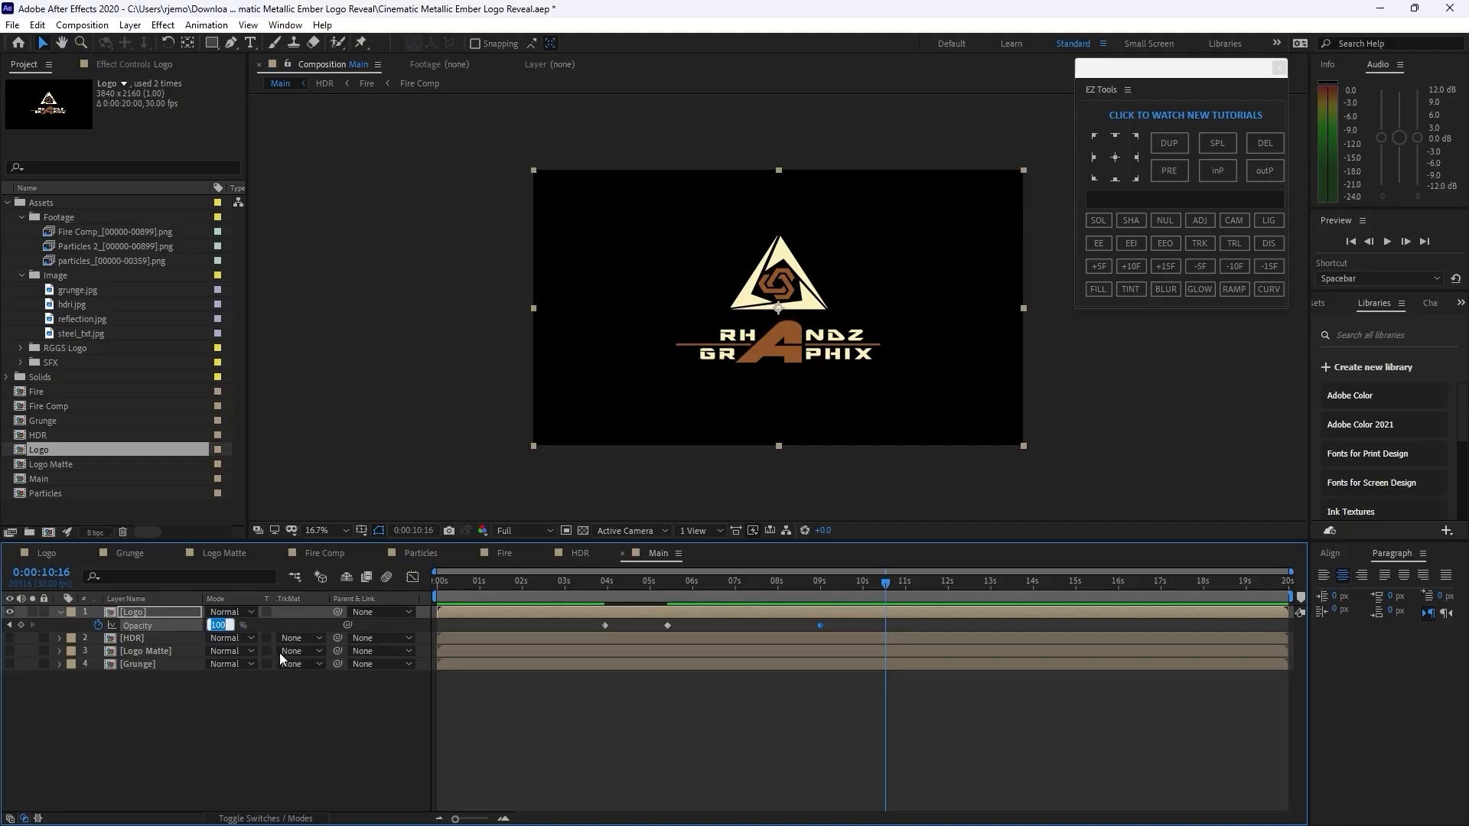
type("4")
key("Return")
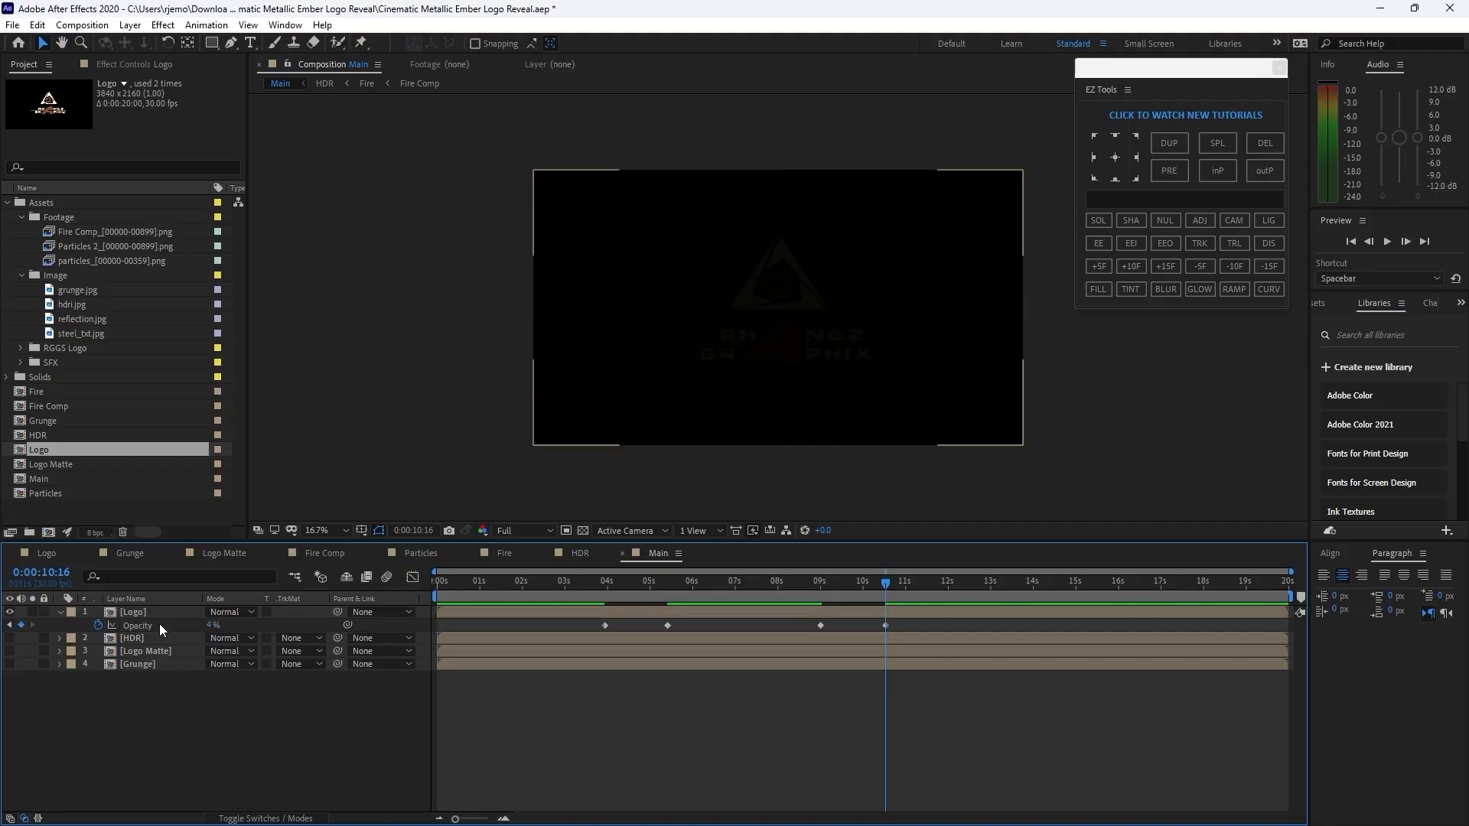
- Duplicate the Logo layer and keyframe the upper copy's Opacity at 5% on the first frame
left_click(37, 25)
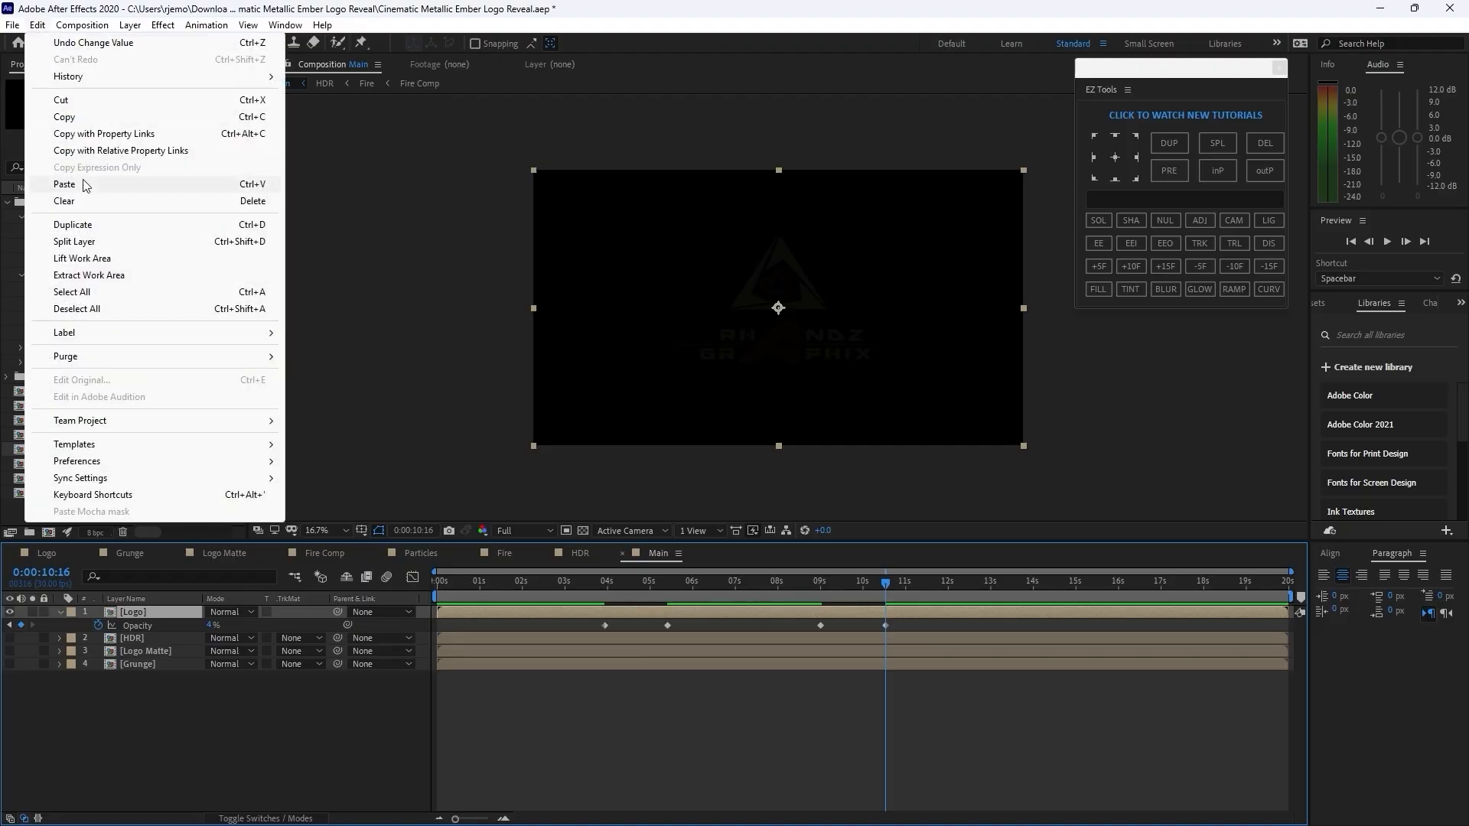
left_click(61, 227)
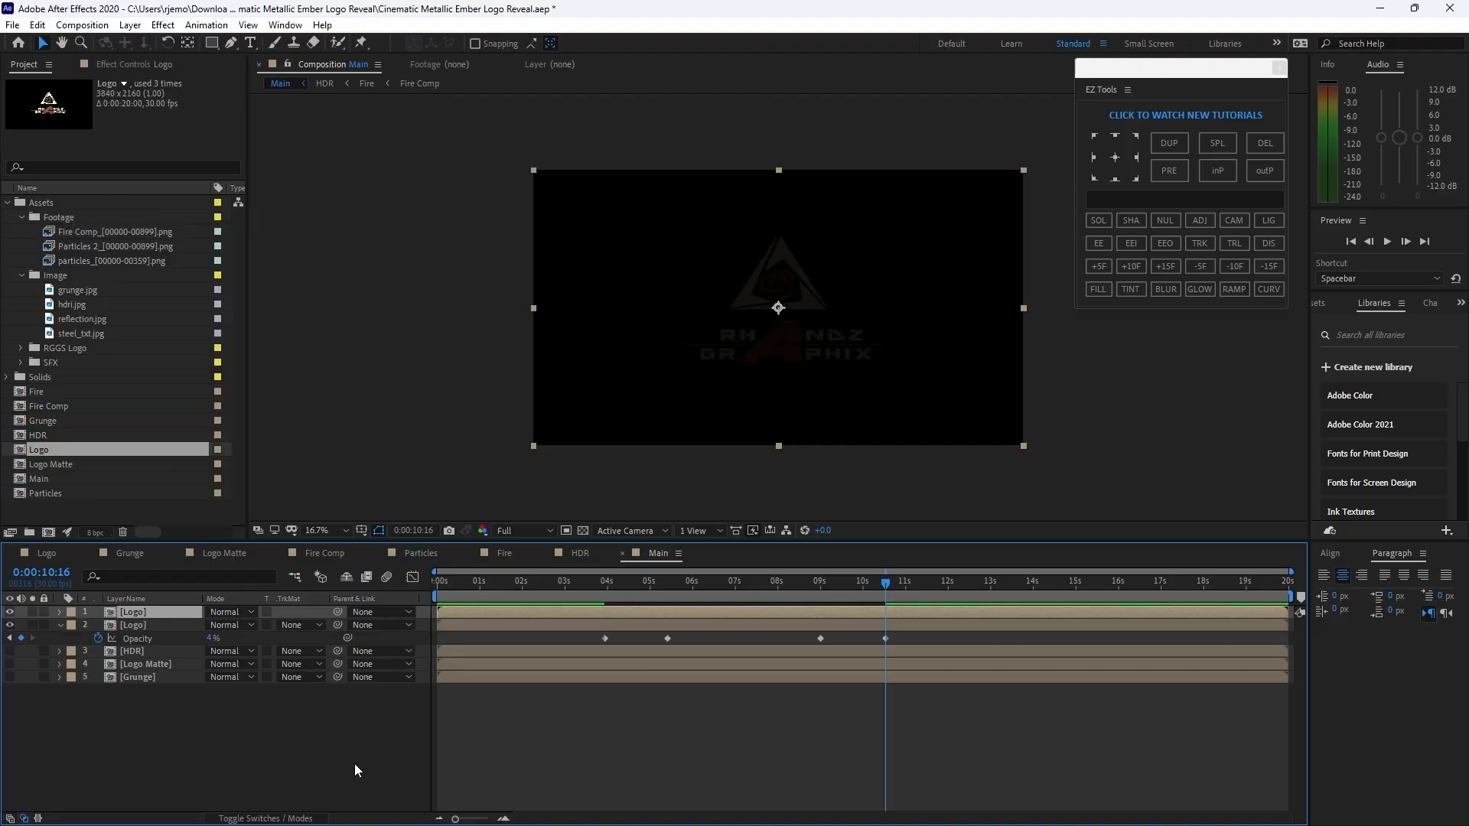
key("t")
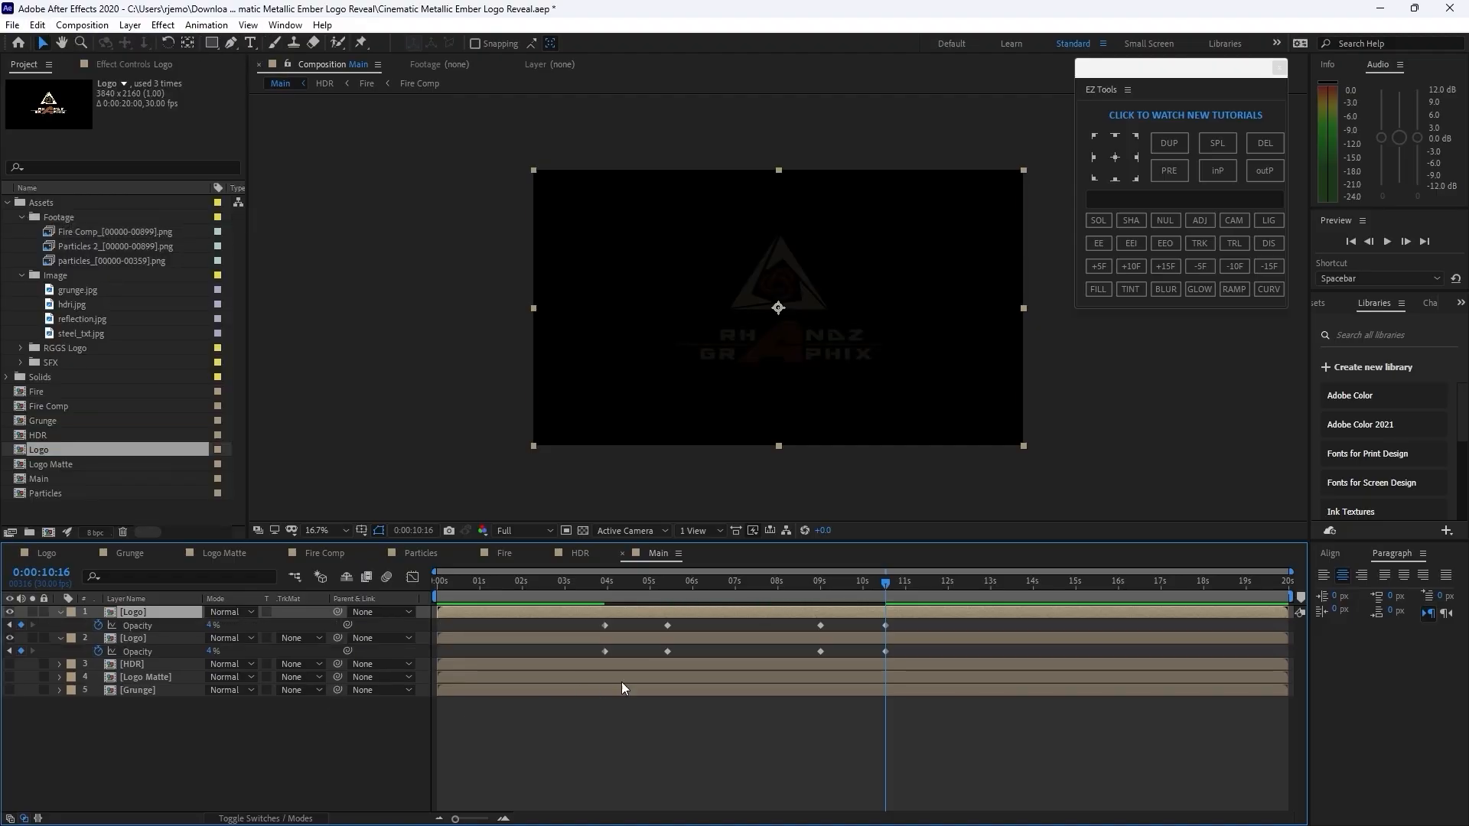
left_click_drag(458, 581, 433, 607)
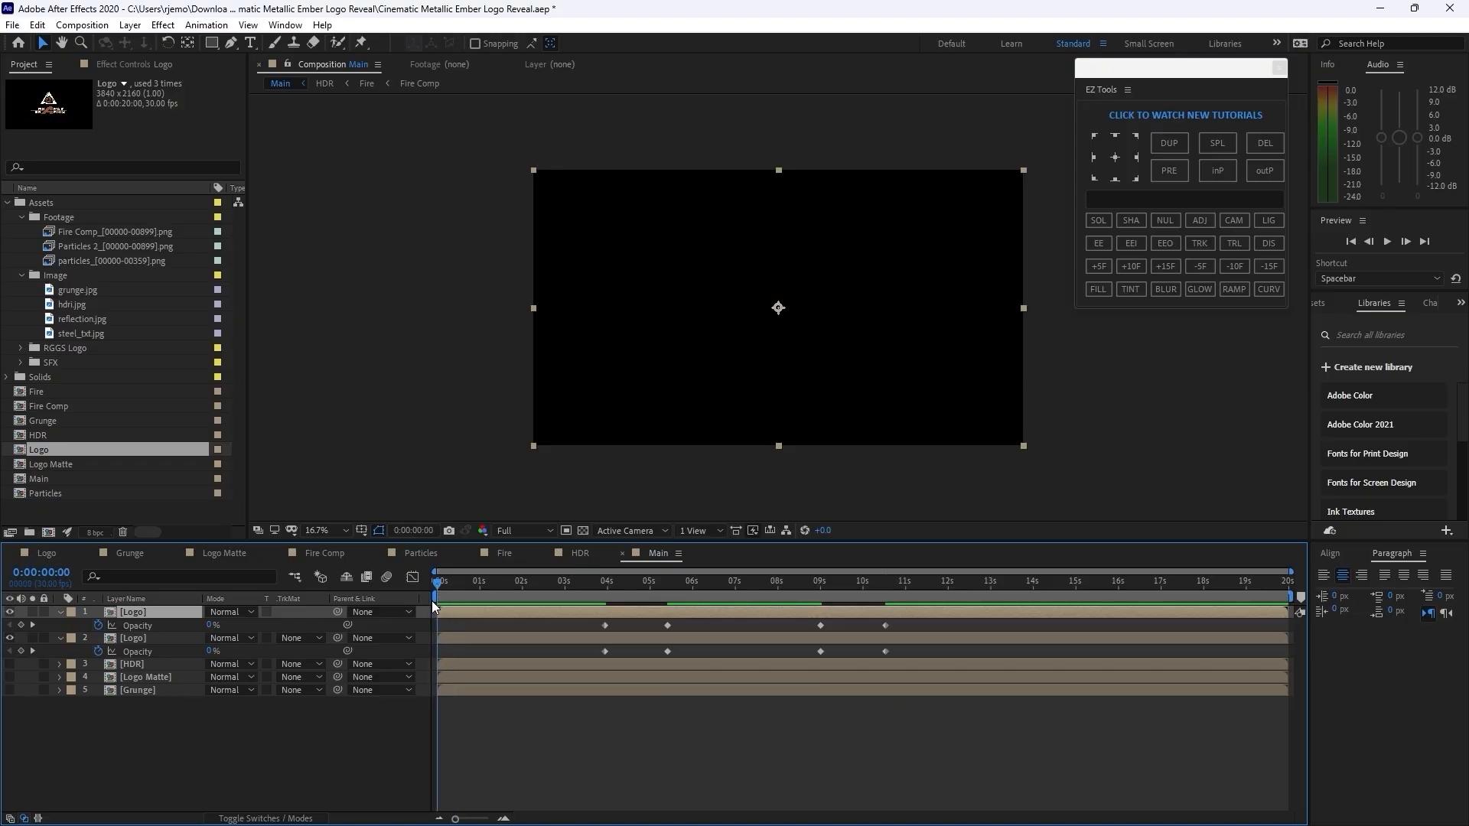
left_click(387, 750)
left_click(212, 626)
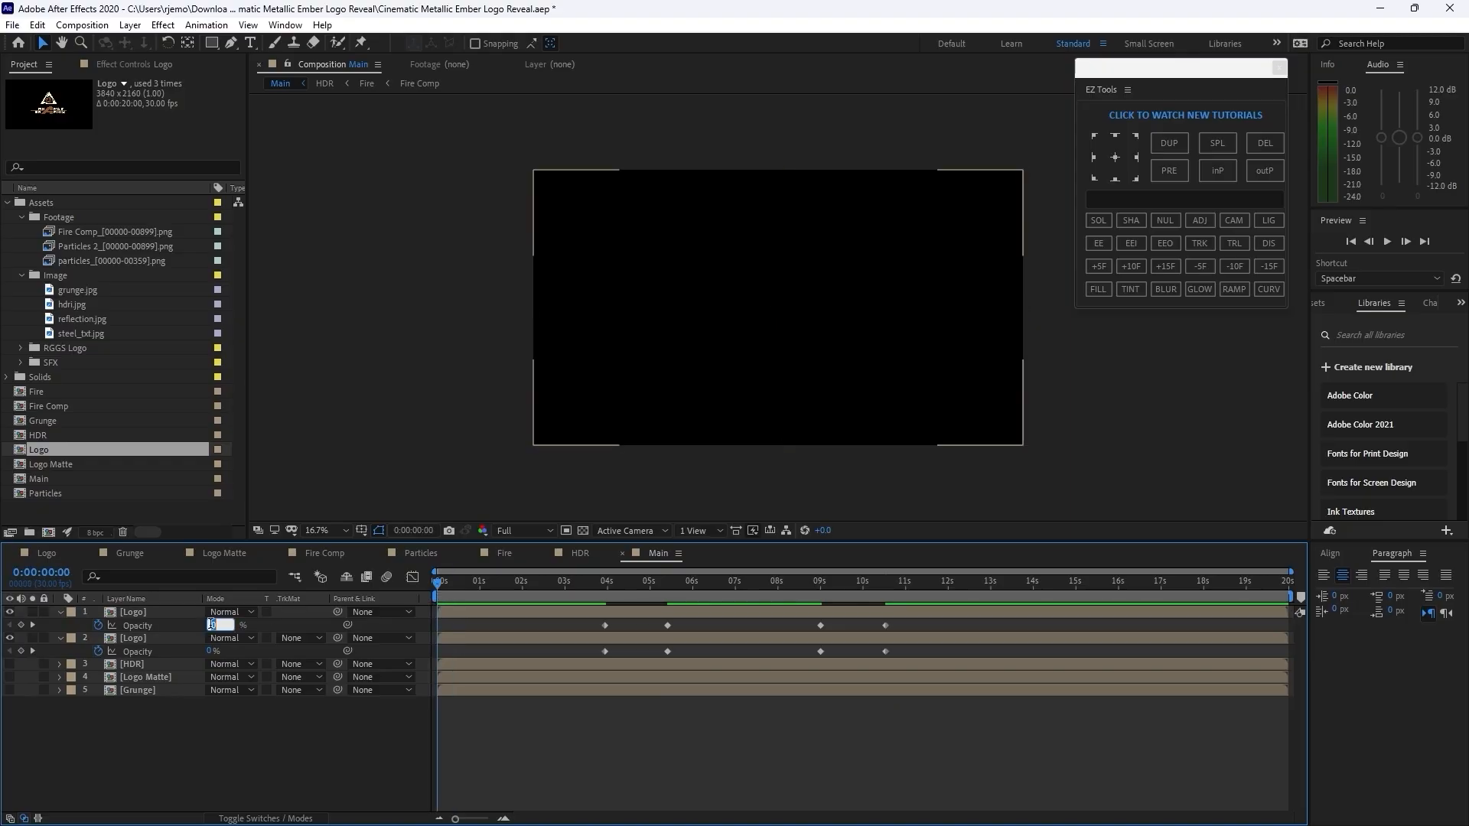
left_click(186, 754)
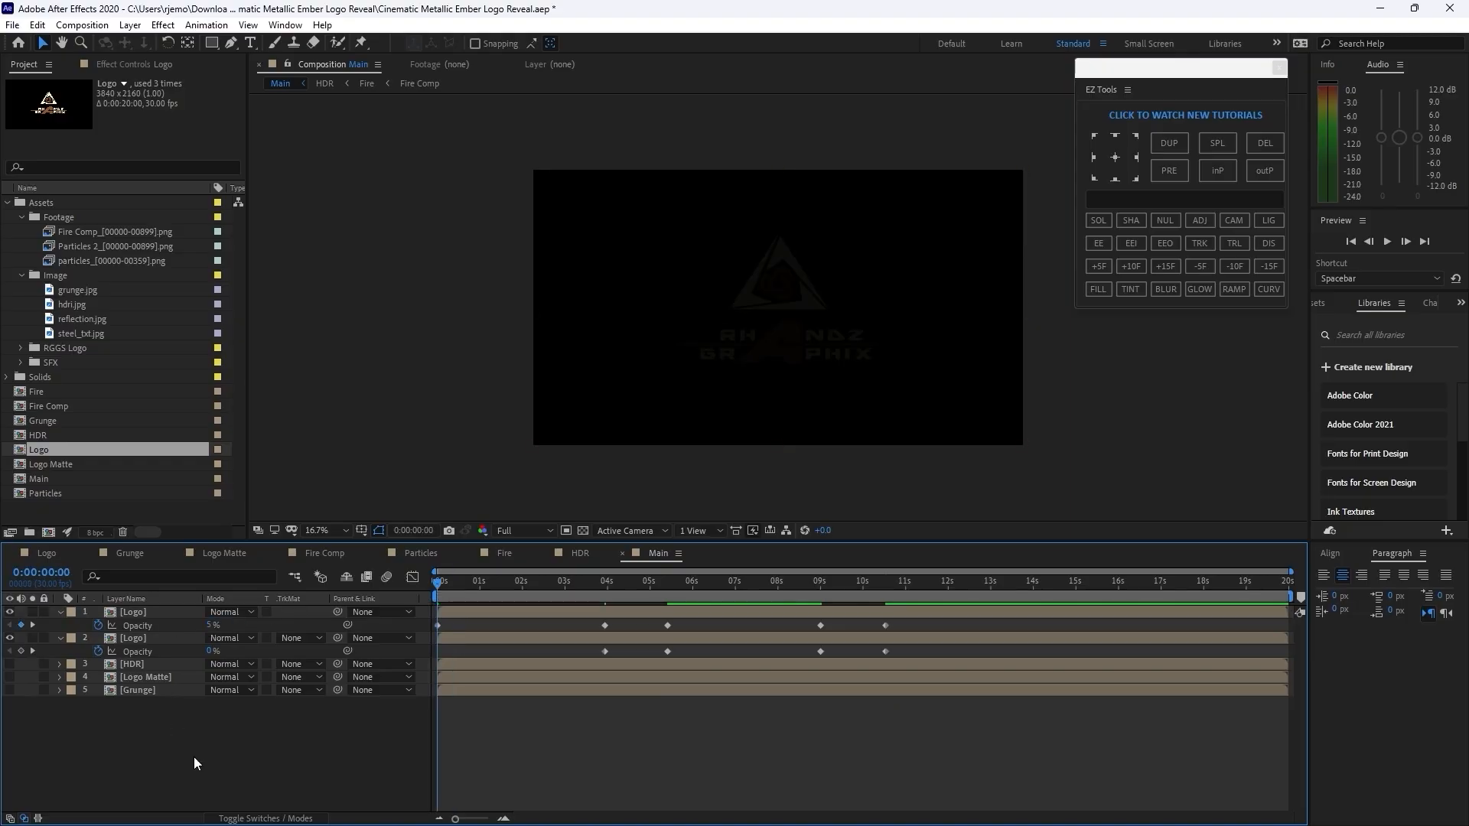
- Duplicate the HDR layer and rename the upper copy HDR Bevel
left_click(144, 666)
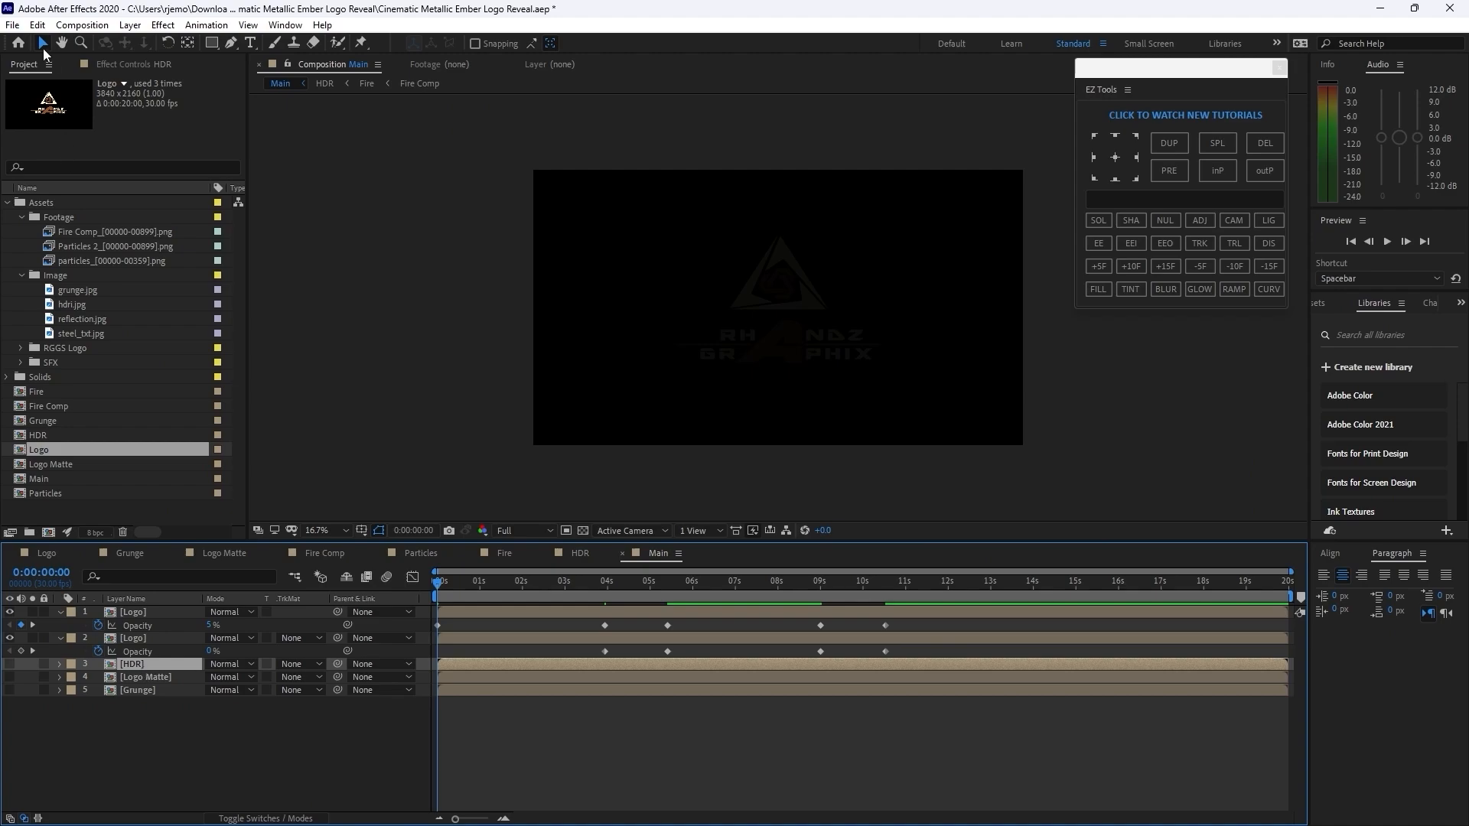
left_click(38, 25)
left_click(102, 228)
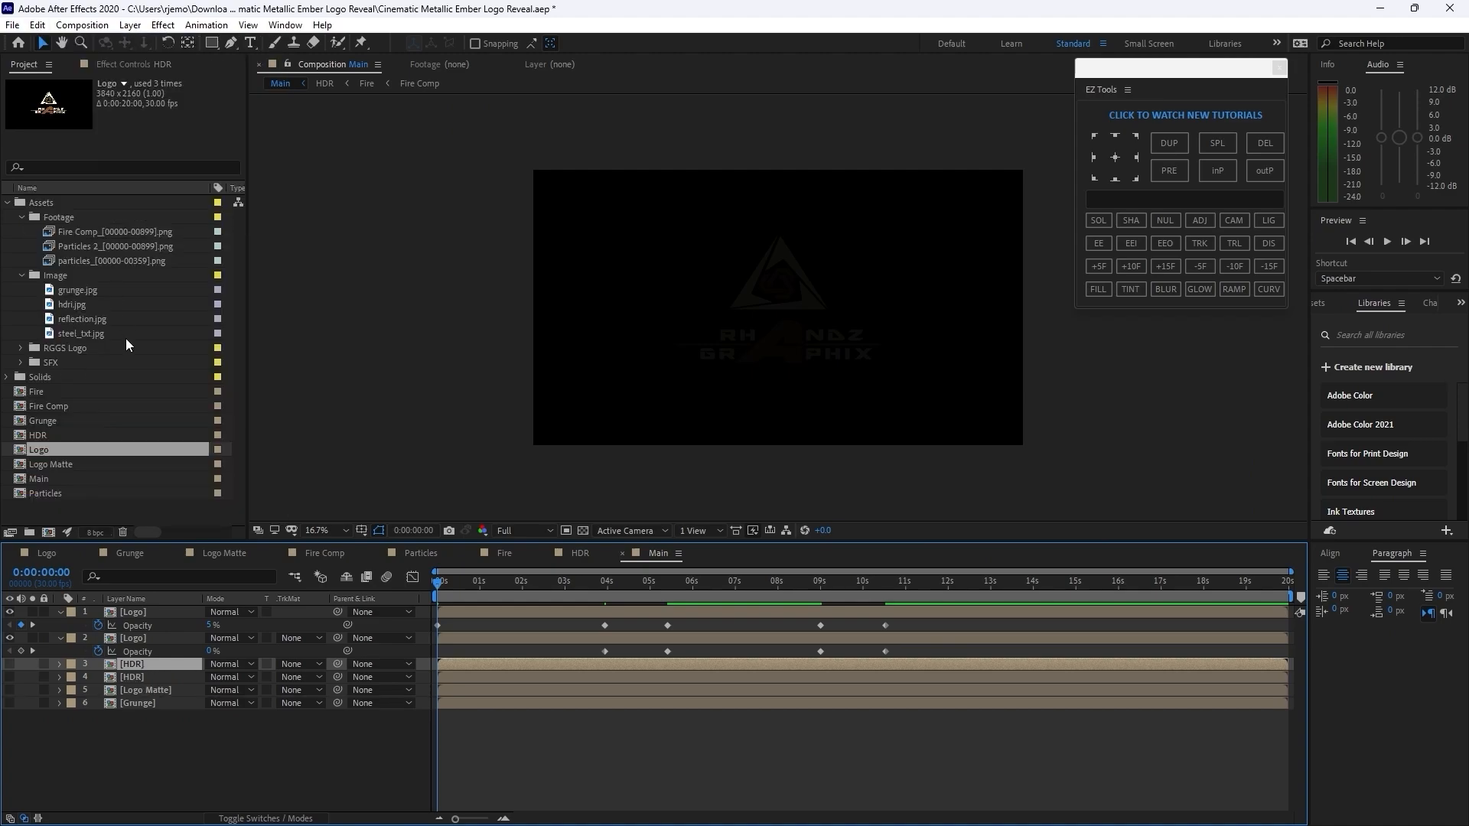
right_click(159, 670)
left_click(183, 659)
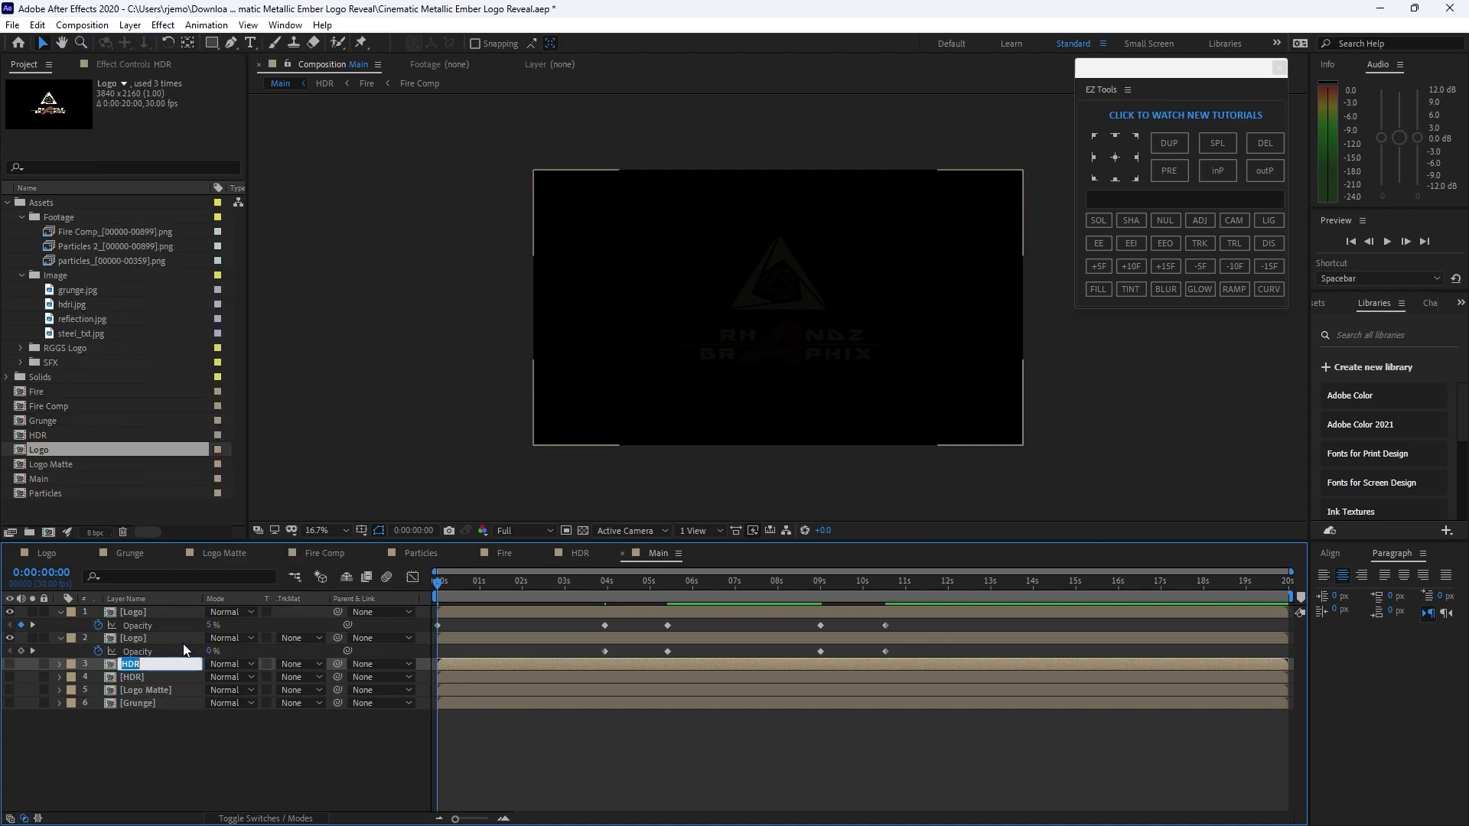
type("HDR Bev")
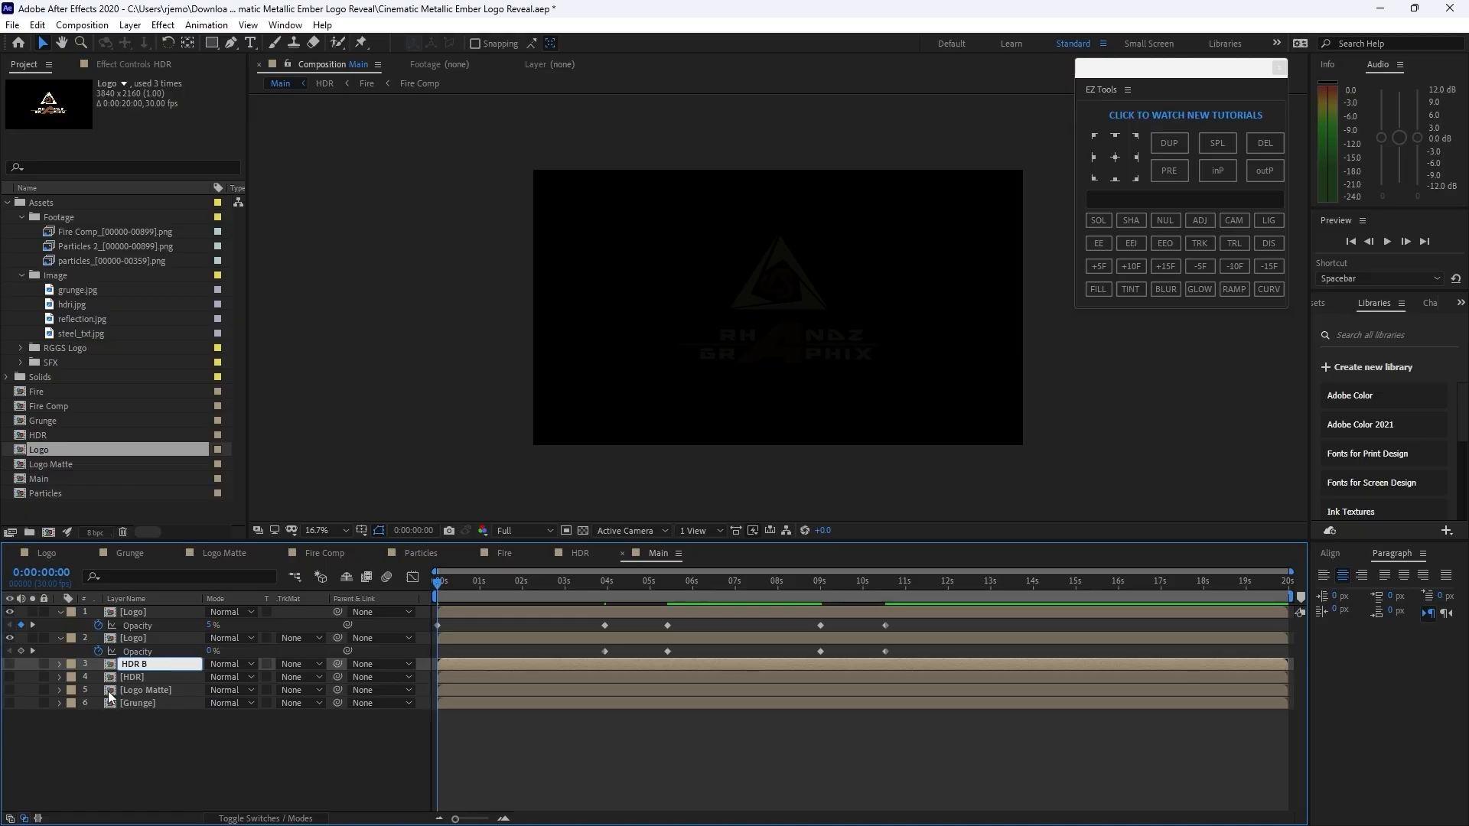
type("el")
- Set the HDR Bevel layer's blending mode to Hard Light and make the layer visible
left_click(221, 671)
left_click(291, 466)
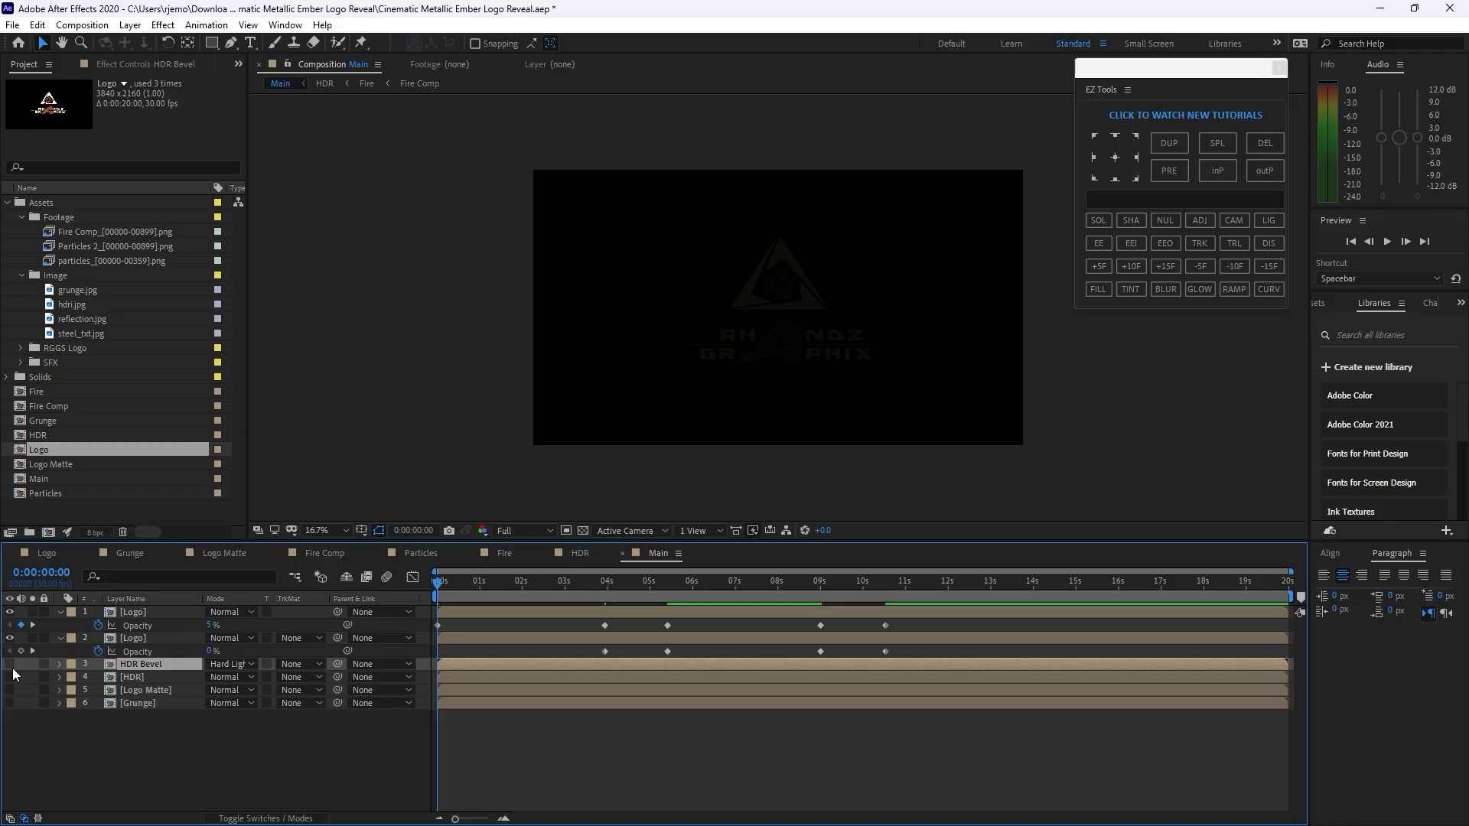
left_click(10, 664)
- Apply Motion Tile to HDR Bevel, keyframe Tile Center on the first frame, and set its horizontal value to 3485 at 0:00:12:16
left_click(162, 25)
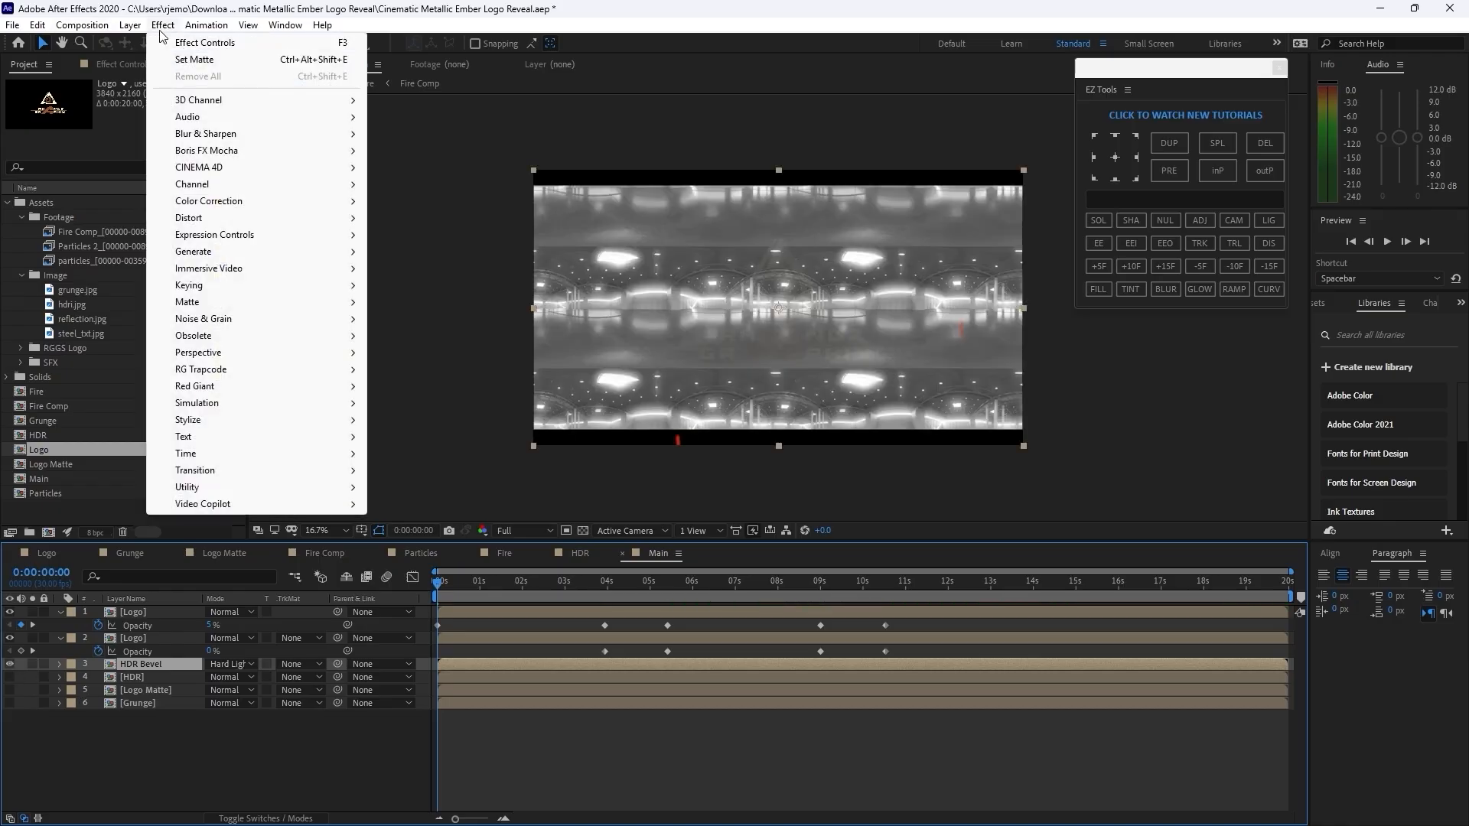
mouse_move(241, 420)
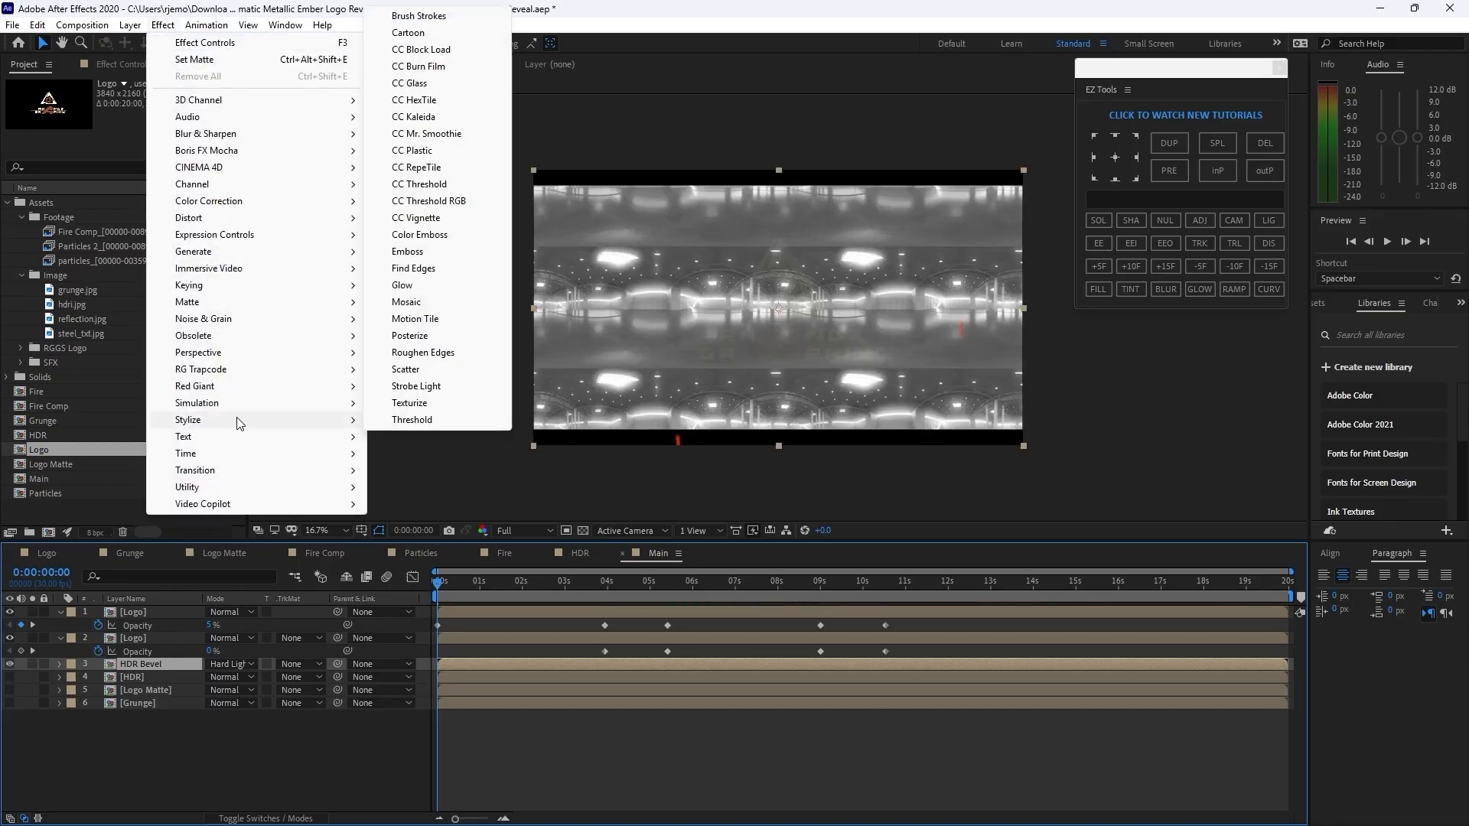
left_click(410, 320)
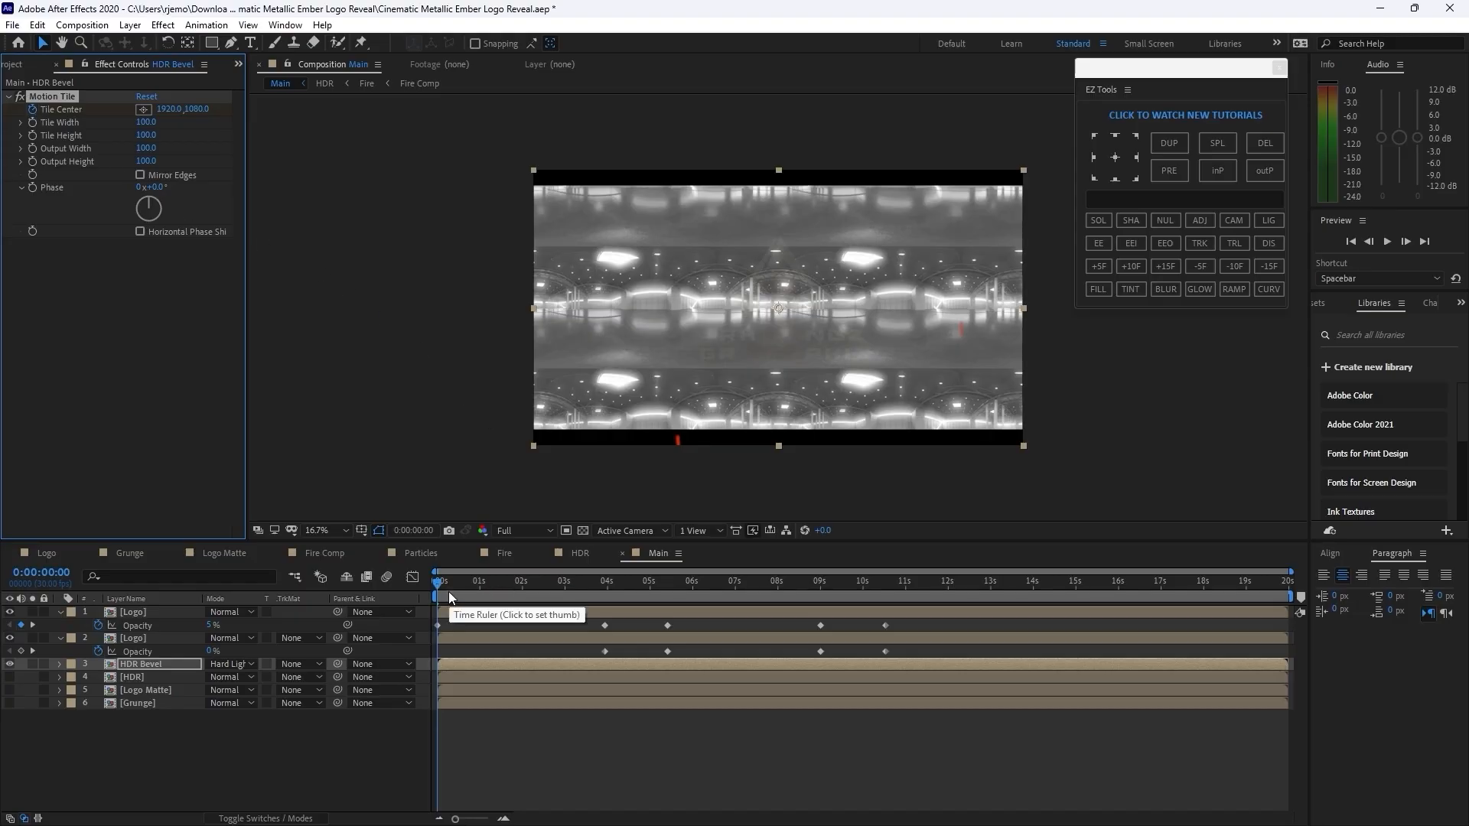
left_click_drag(439, 585, 970, 605)
key("shift+Tab")
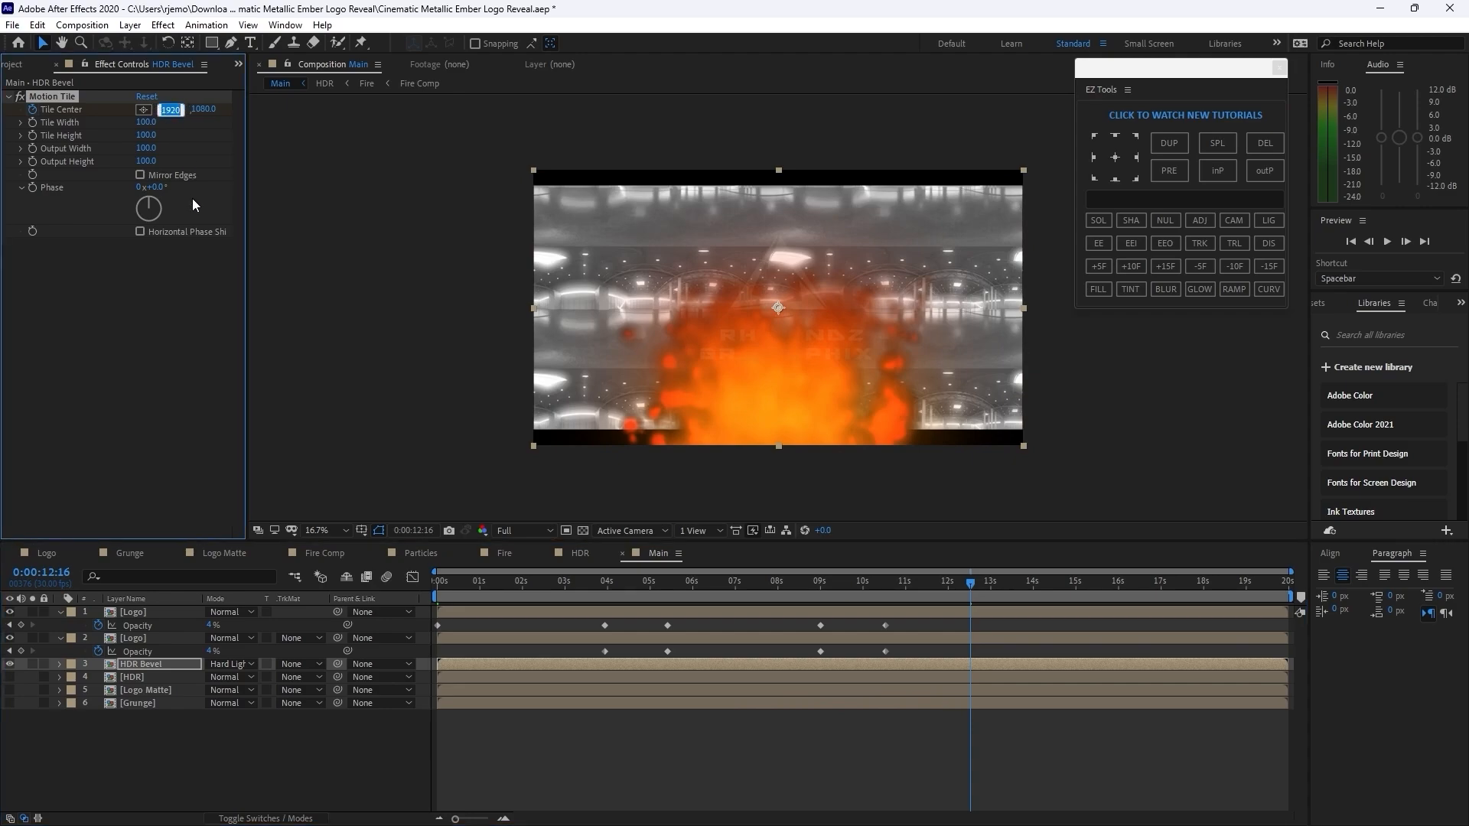
type("3485")
- Set Motion Tile's Tile Width and Tile Height to 60 on the HDR Bevel layer
left_click(148, 124)
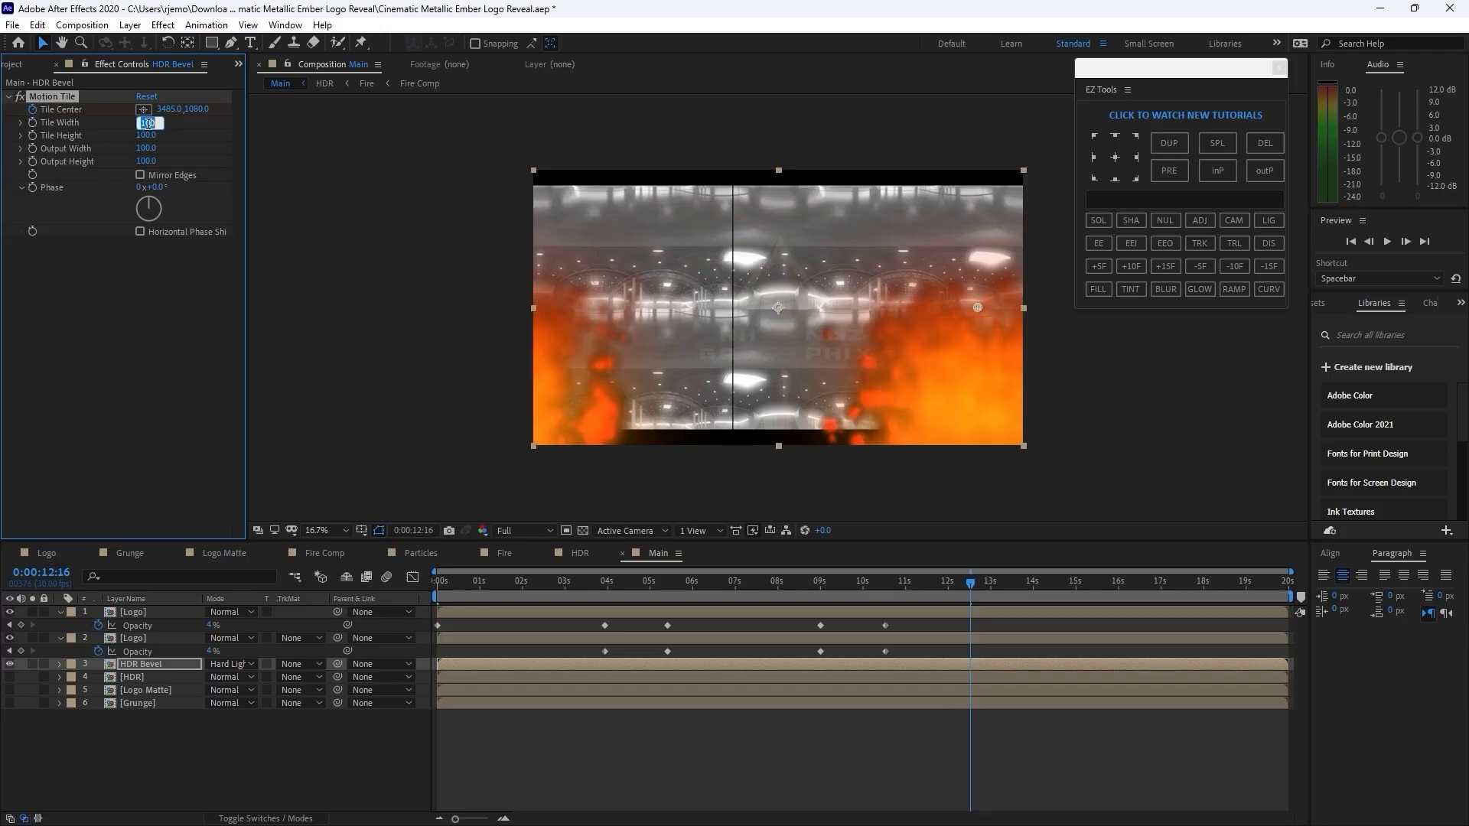
type("60")
left_click(146, 136)
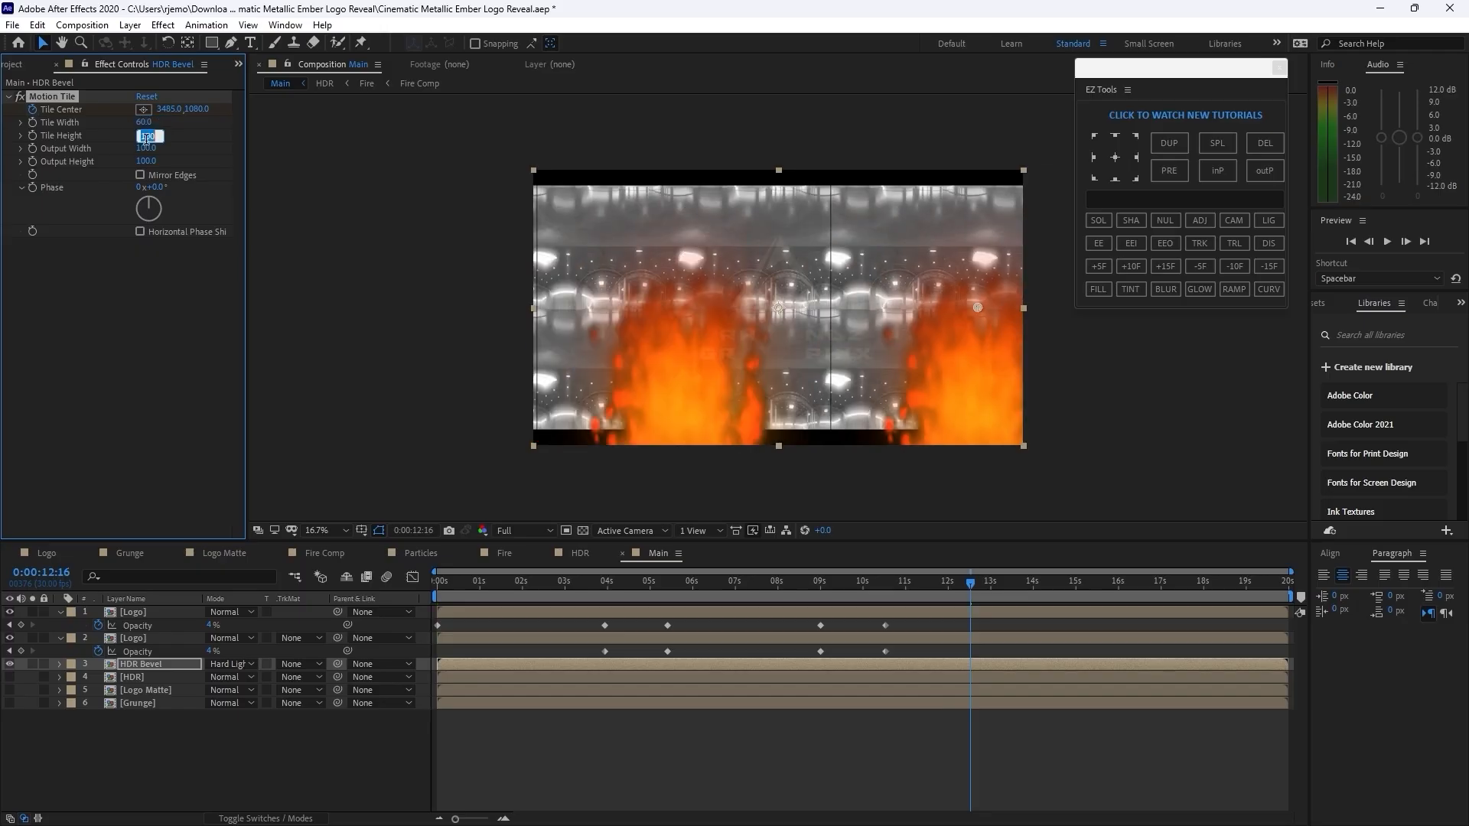
type("60")
- Apply Curves to HDR Bevel, lower the RGB curve's white endpoint, and shape it into an S-curve with darker shadows
left_click(163, 24)
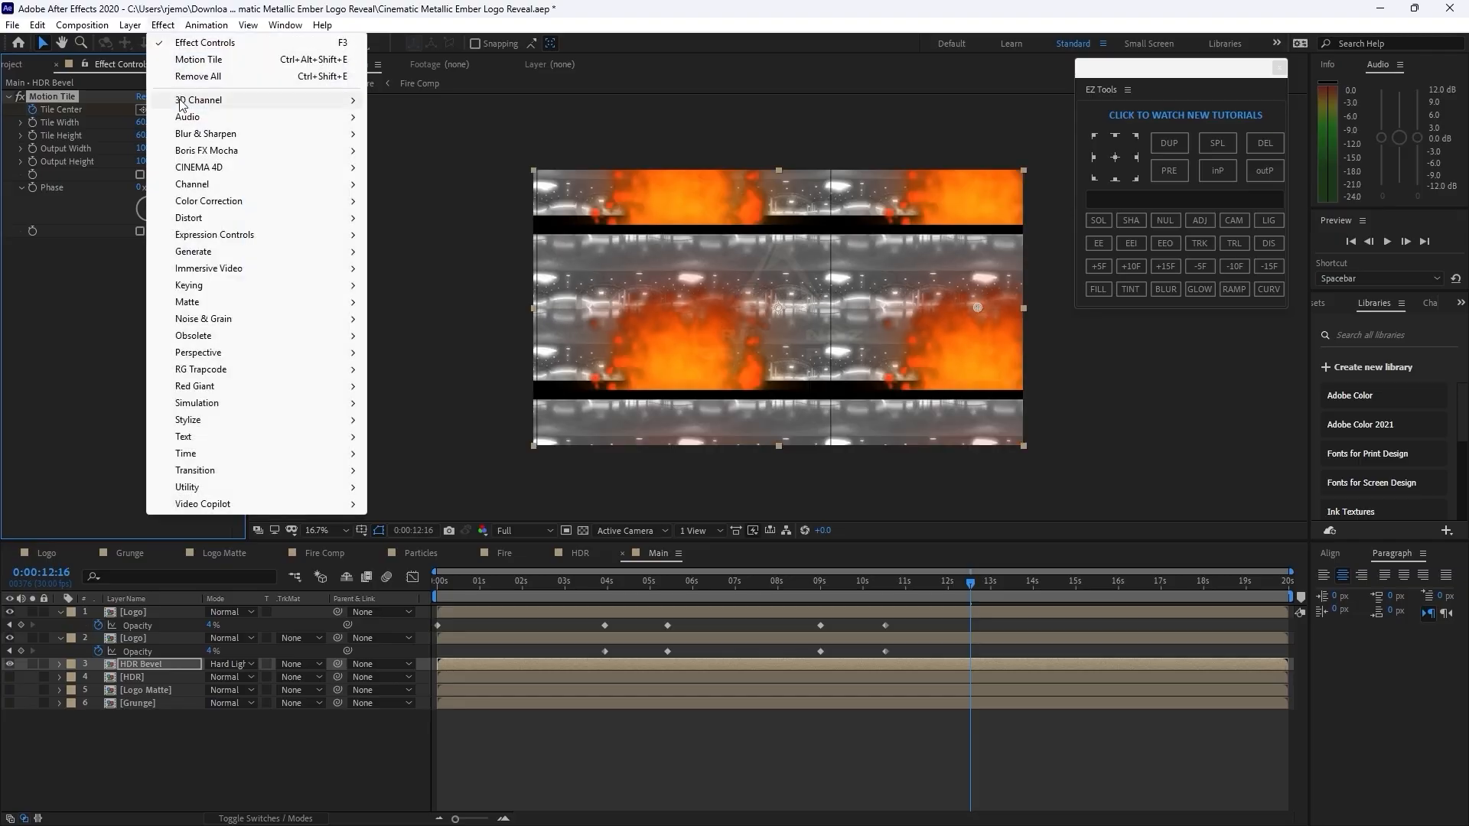
mouse_move(233, 201)
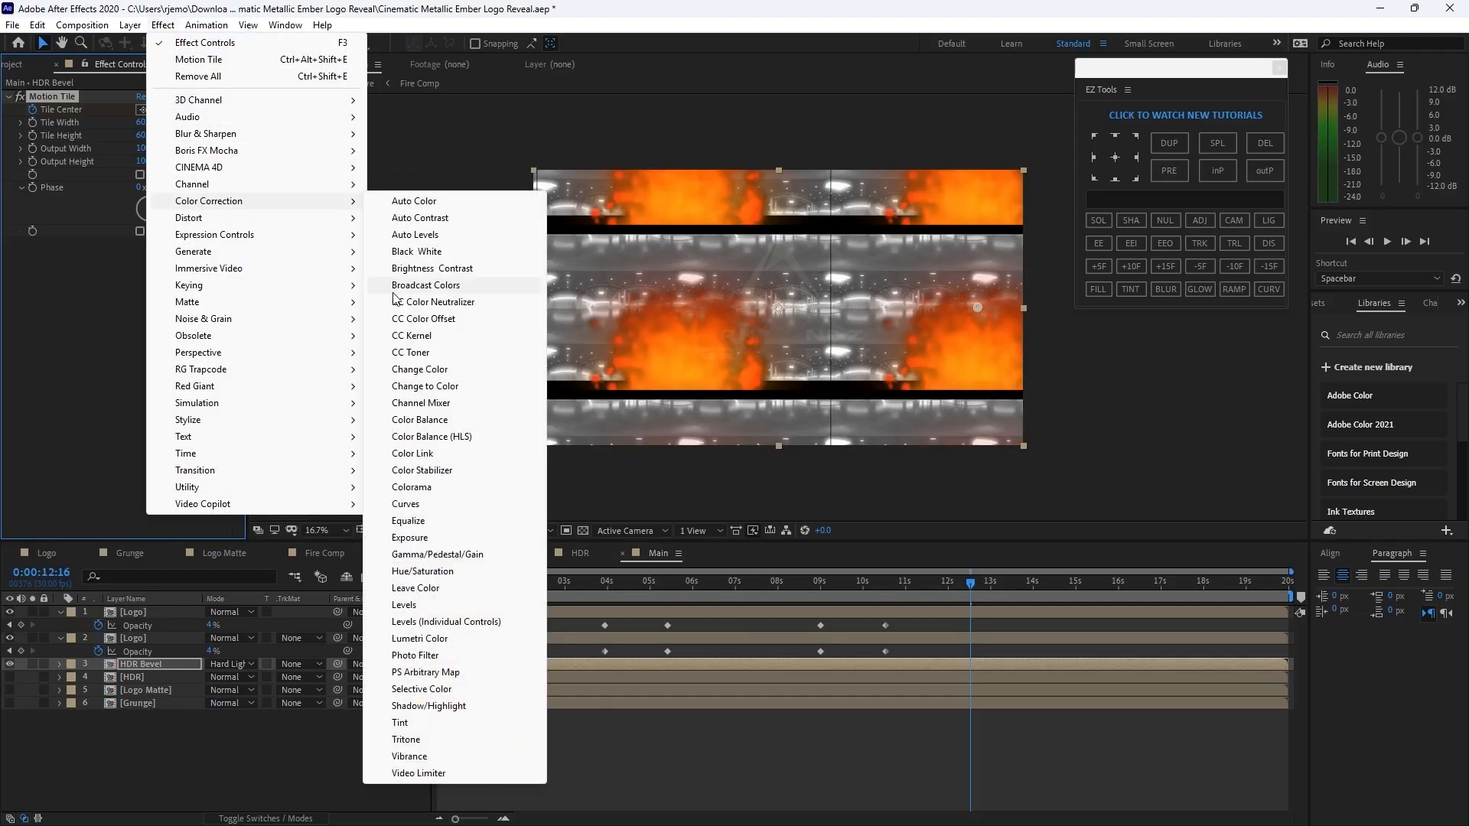
left_click(407, 504)
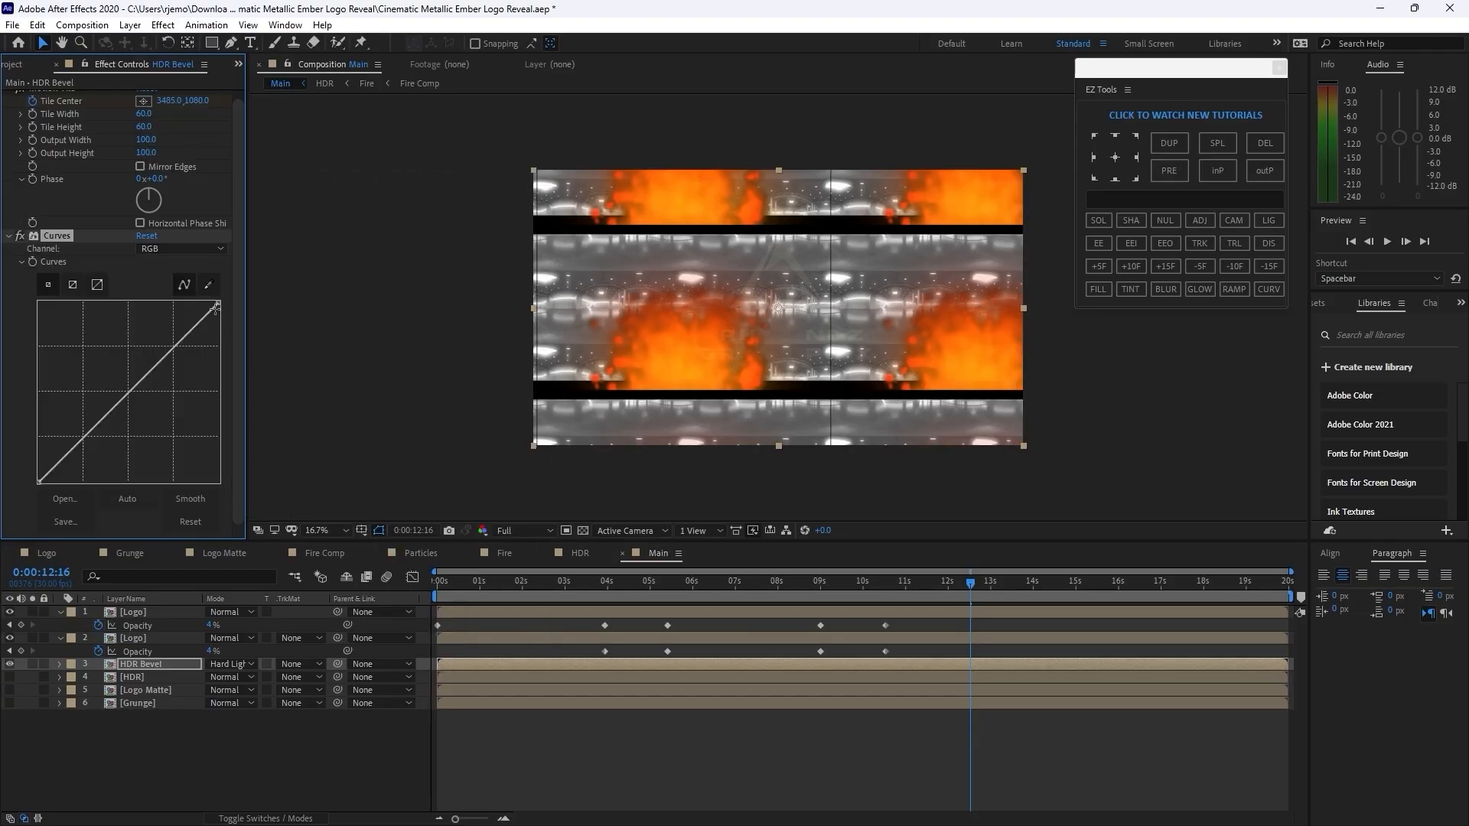
left_click_drag(216, 305, 218, 337)
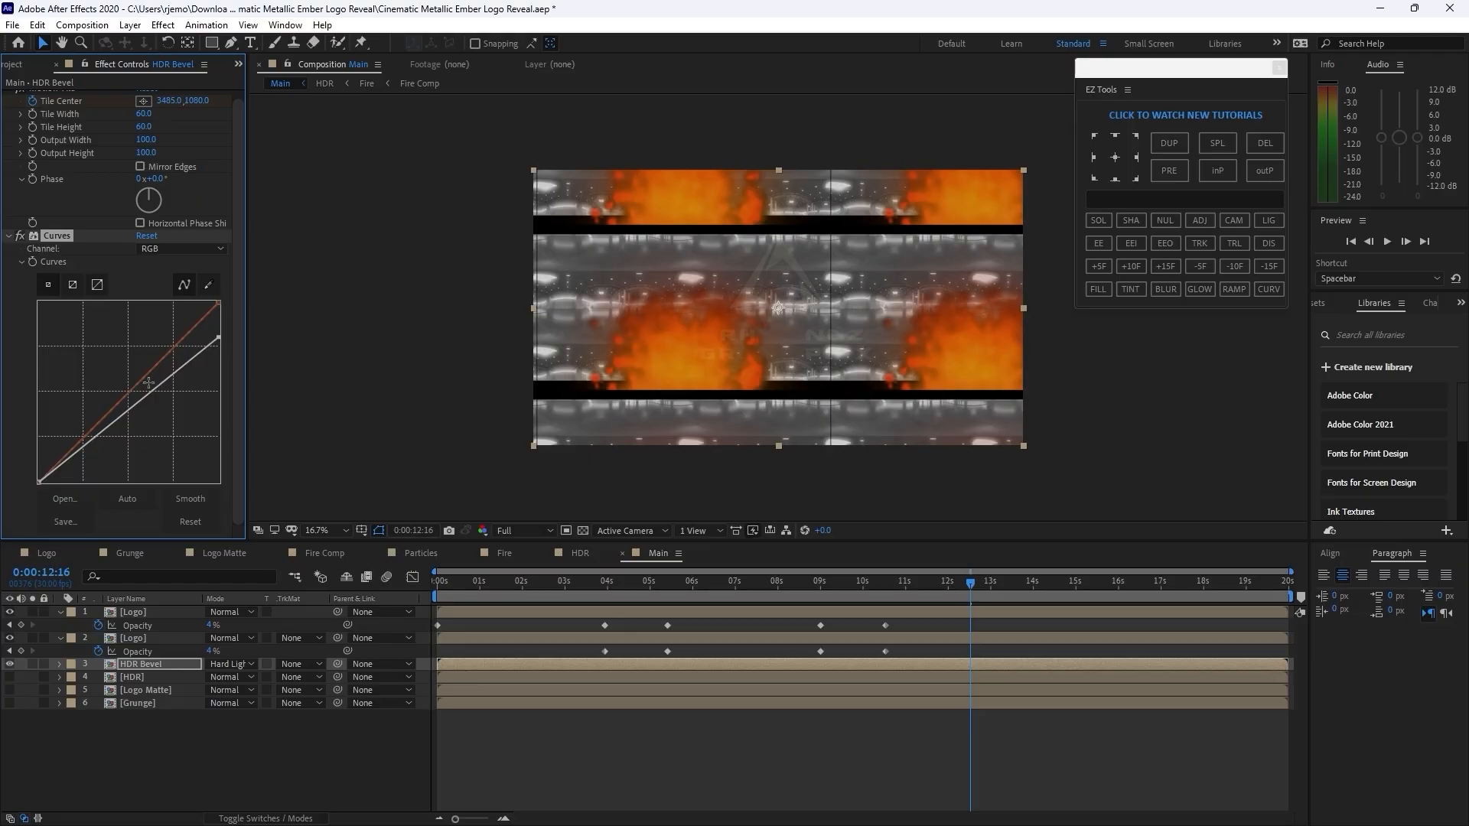
left_click_drag(153, 389, 159, 372)
left_click_drag(113, 415, 123, 429)
left_click_drag(159, 372, 162, 373)
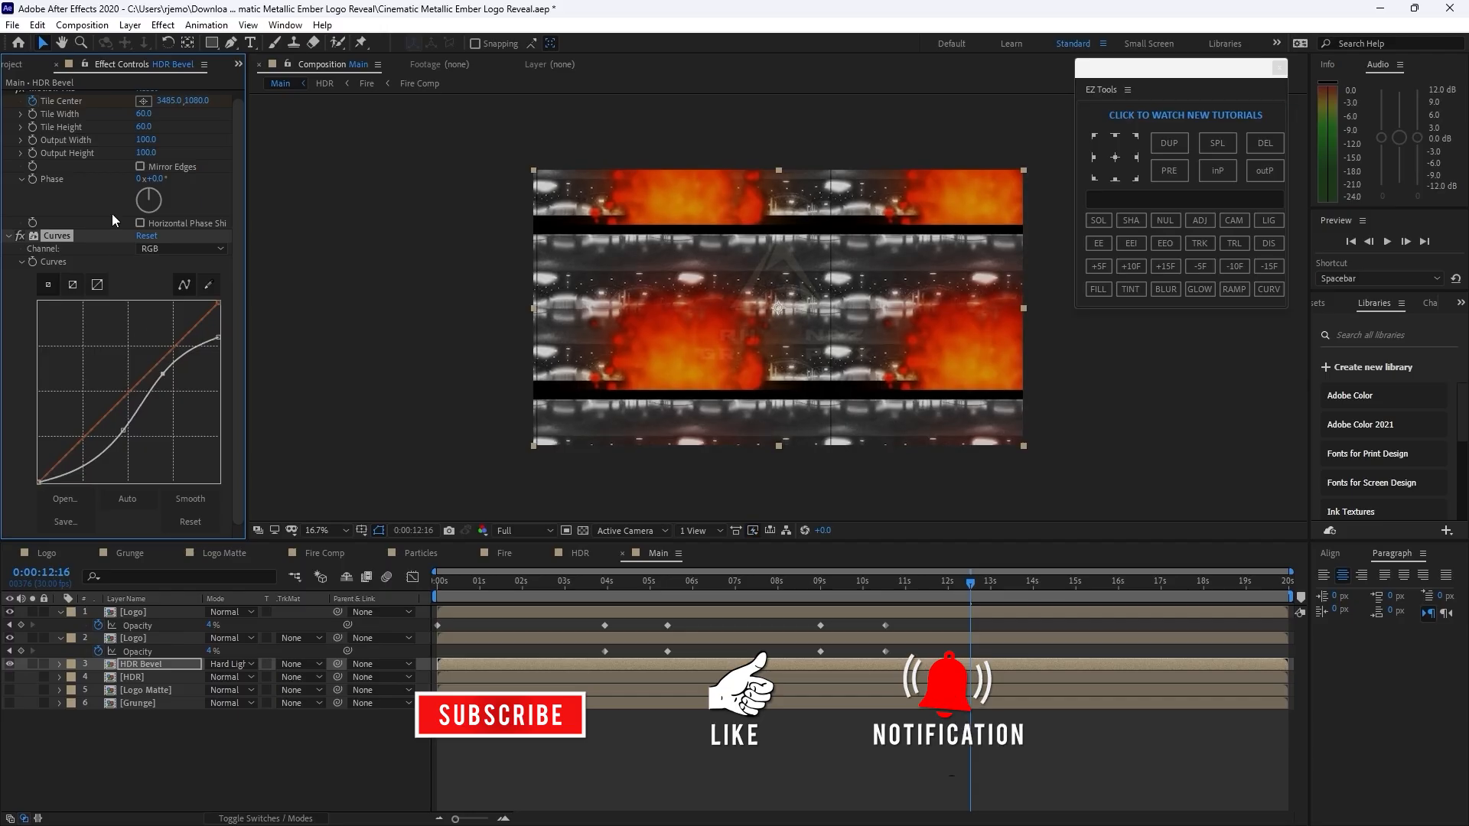
- Apply CC Glass to HDR Bevel and use the Logo Matte layer as its bump map
left_click(163, 24)
mouse_move(336, 420)
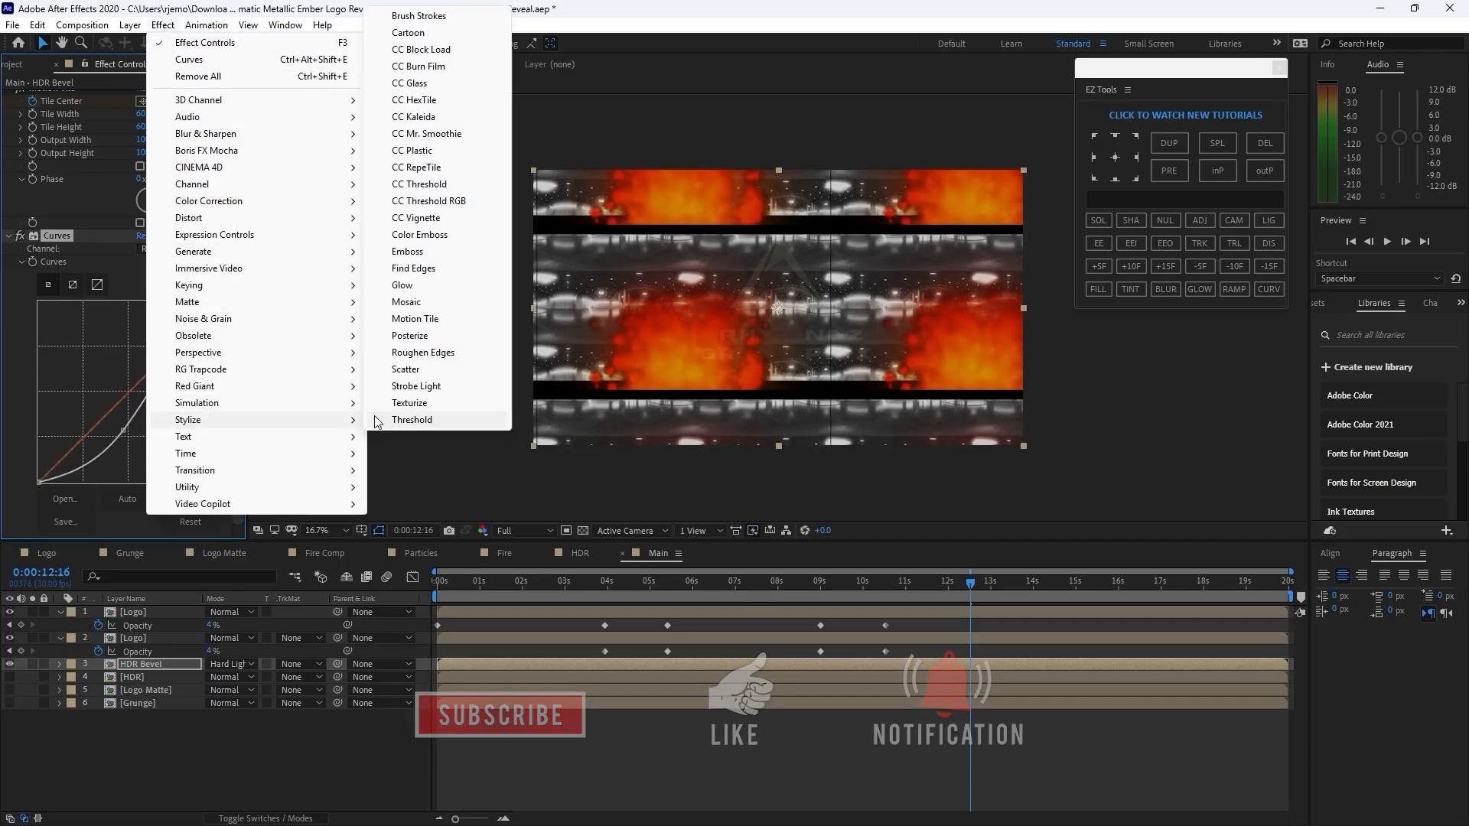
left_click(413, 83)
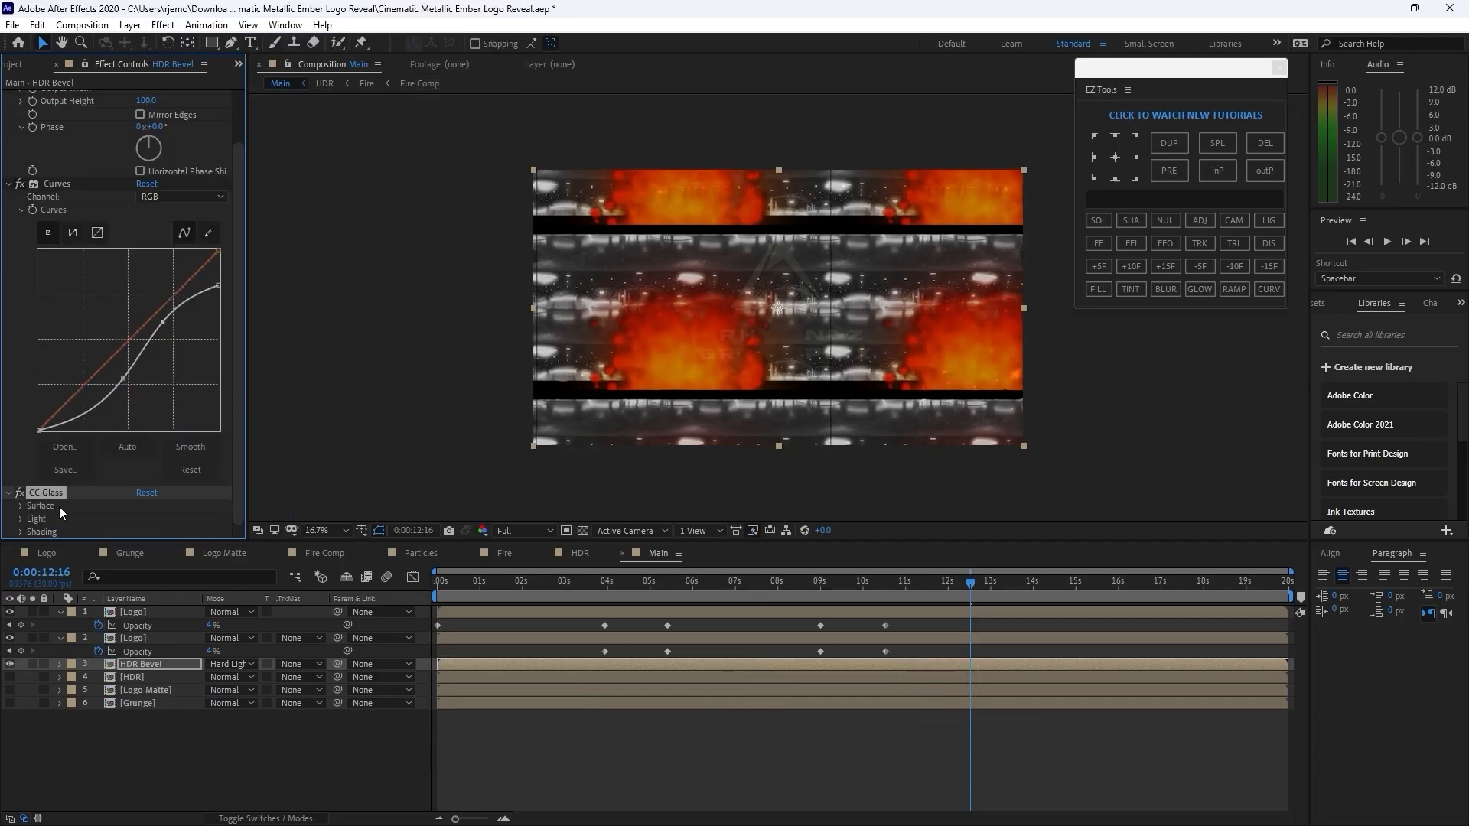
left_click(20, 505)
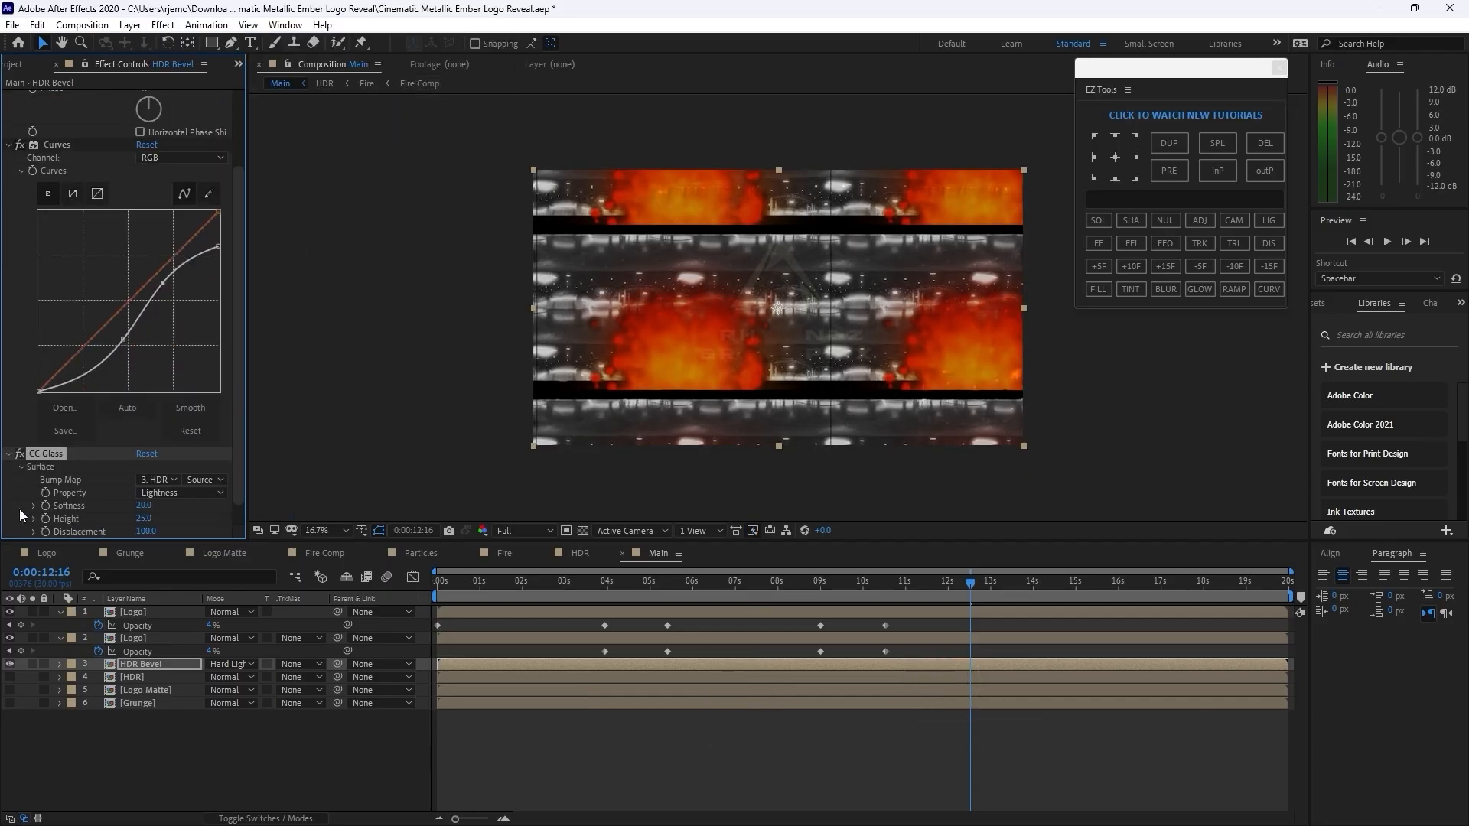
left_click(171, 479)
left_click(149, 588)
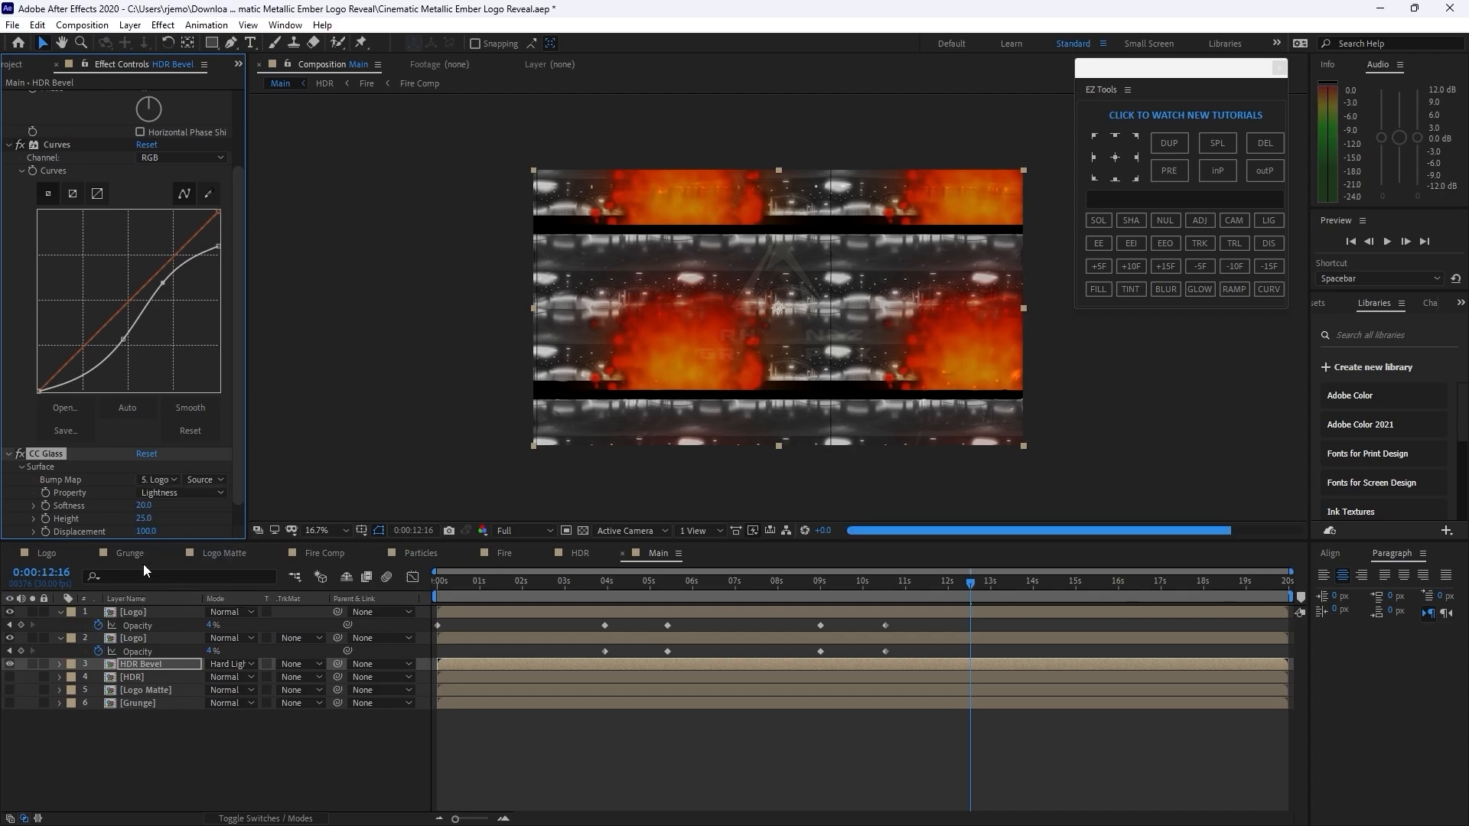
- Set the CC Glass surface to Softness 0, Height 100 and Displacement 500
left_click(143, 507)
type("0")
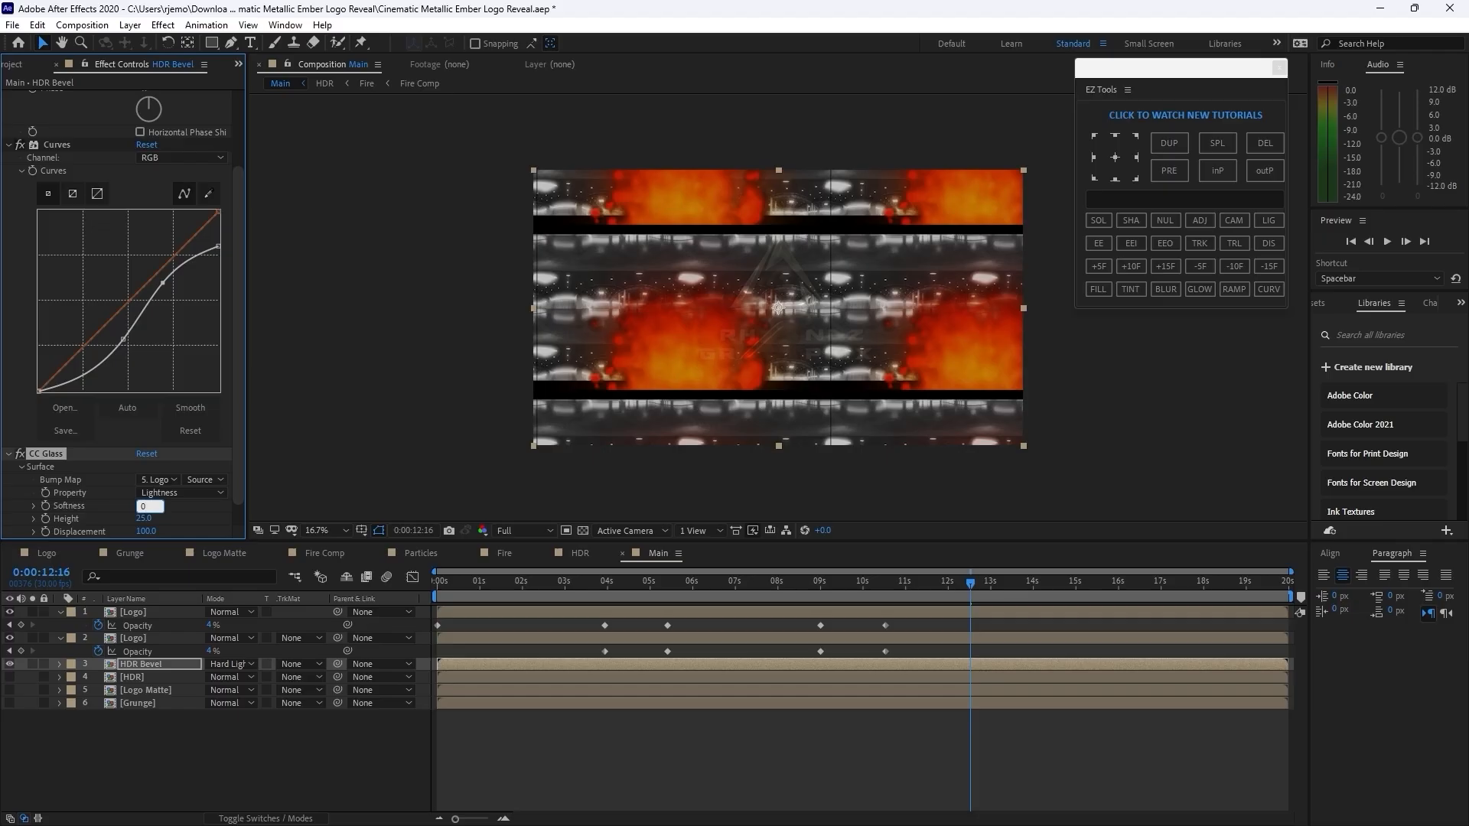
left_click(143, 518)
type("1")
left_click(148, 532)
type("5")
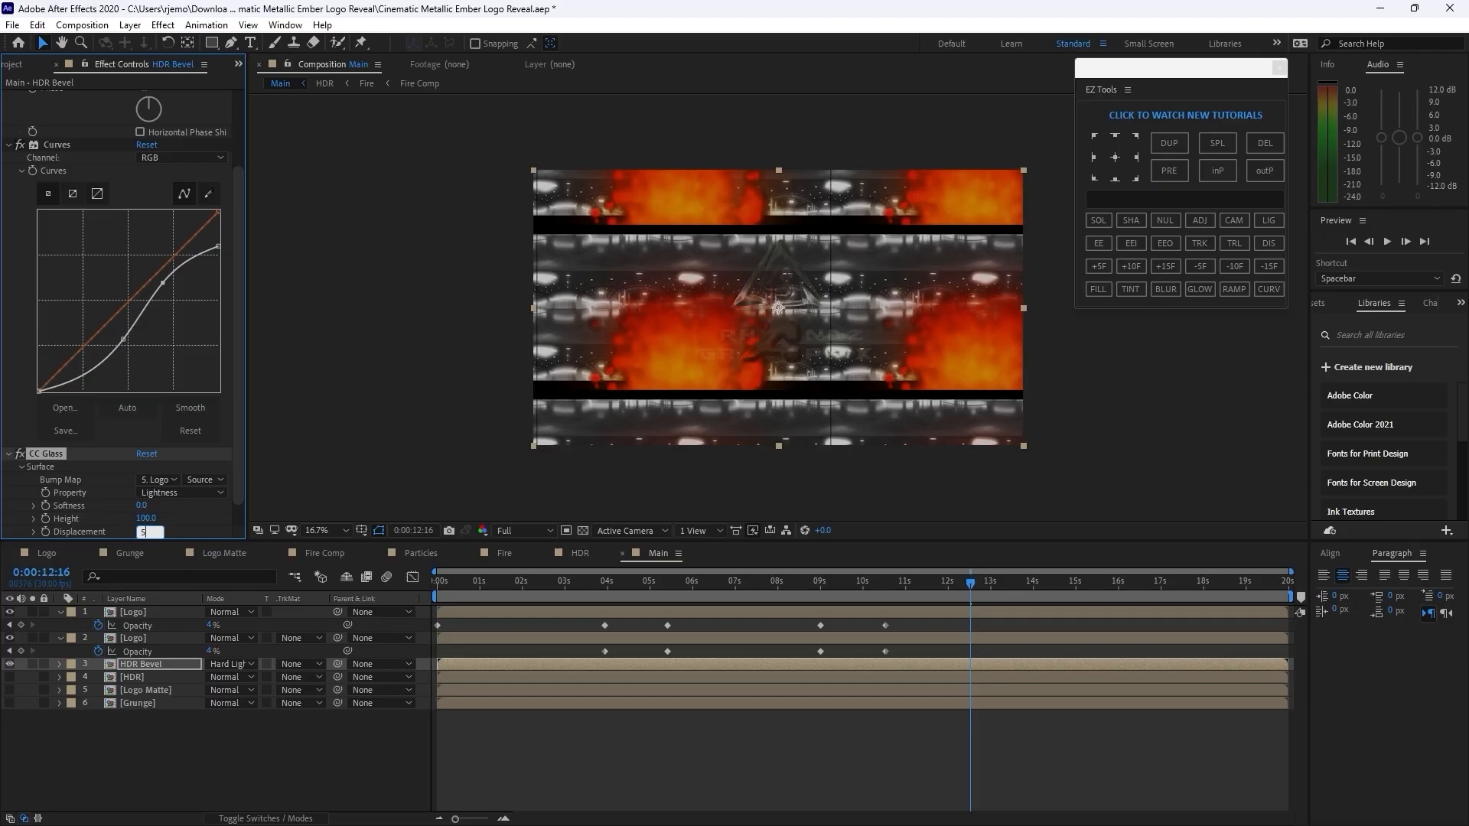
type("00")
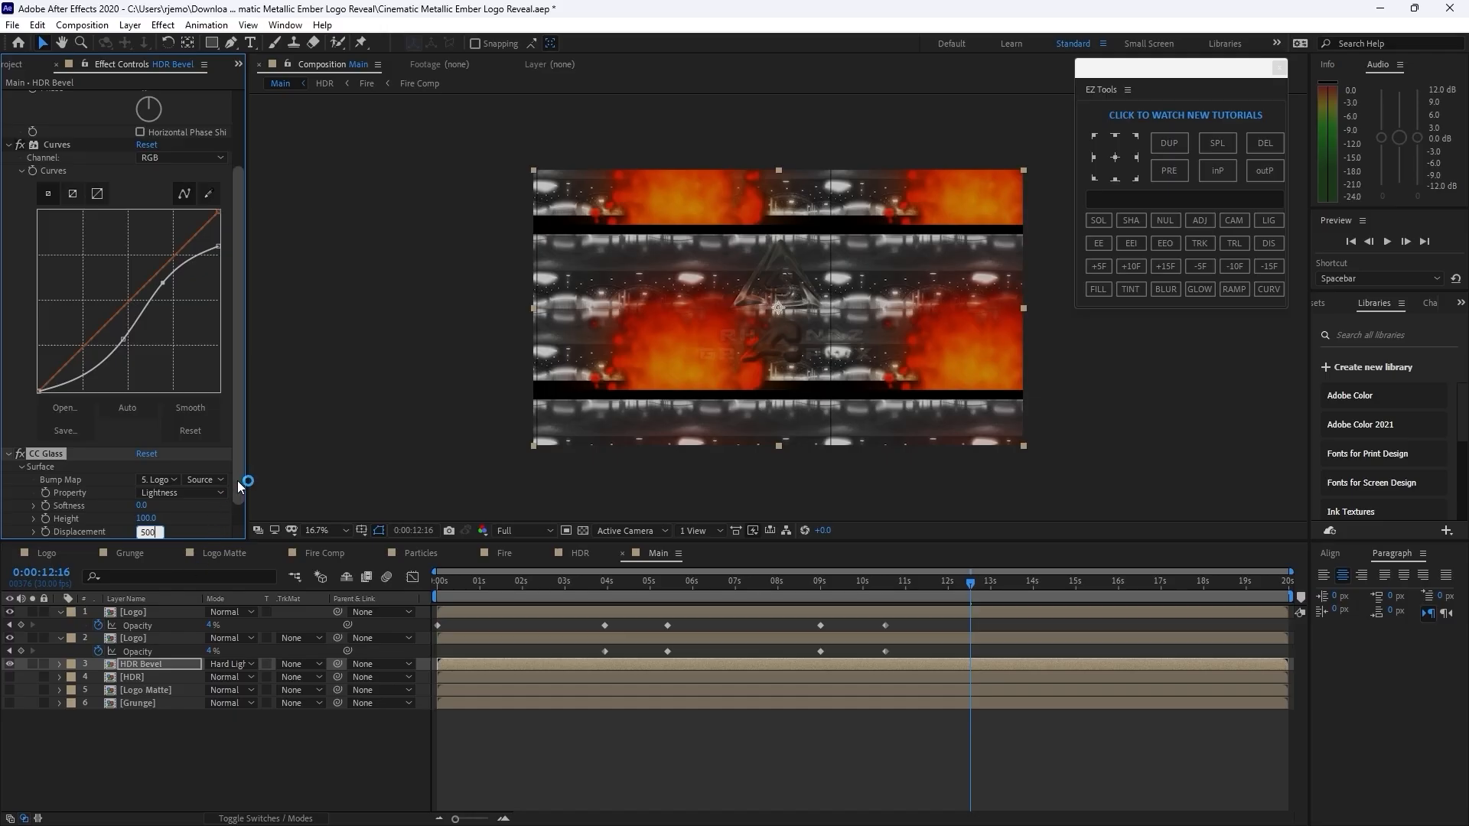
left_click_drag(237, 480, 241, 508)
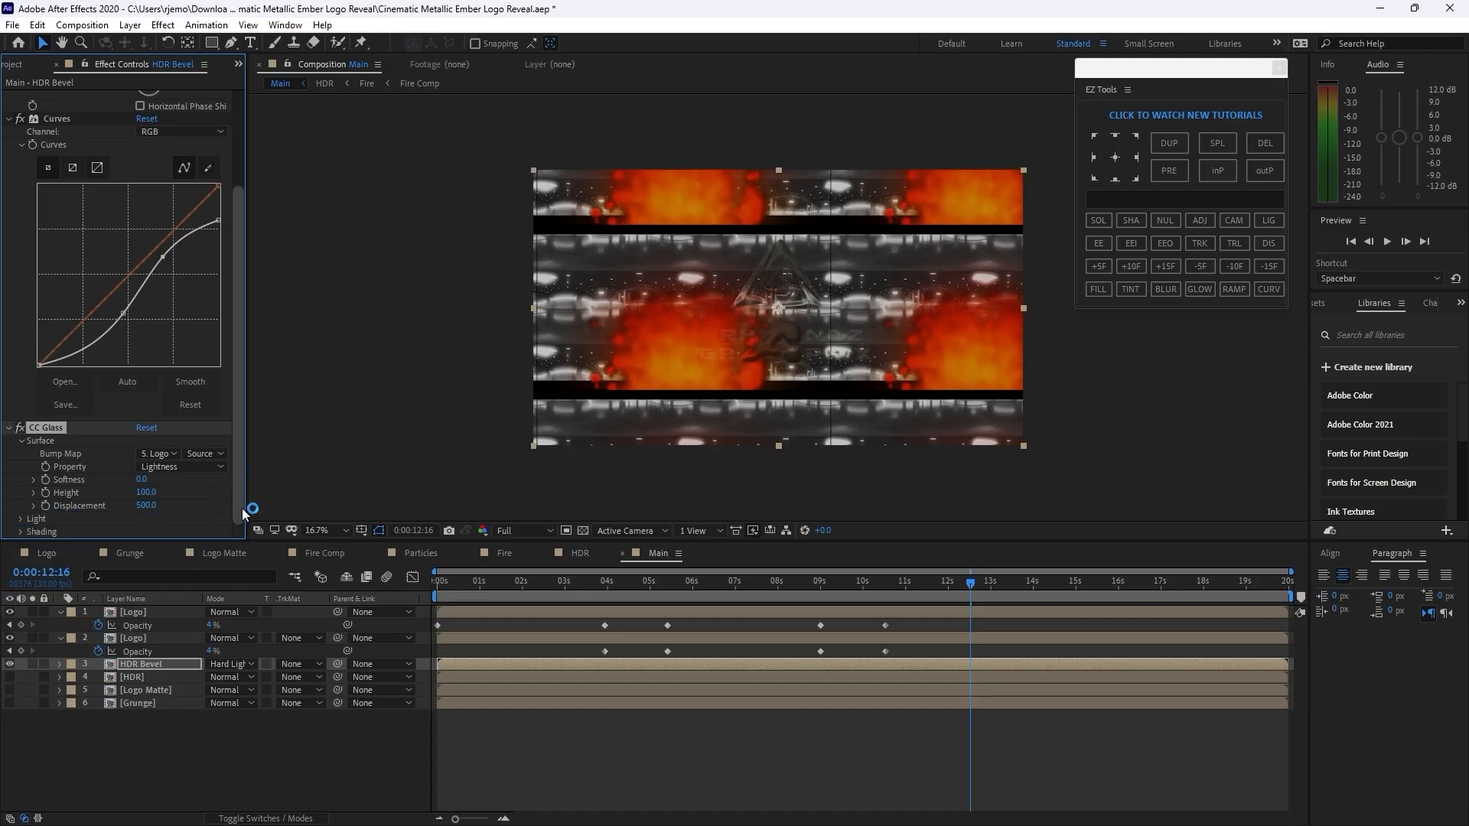
- Set the CC Glass shading to Ambient 100, Diffuse 0, Specular 0, Roughness 0.001 and Metal 0
left_click(21, 531)
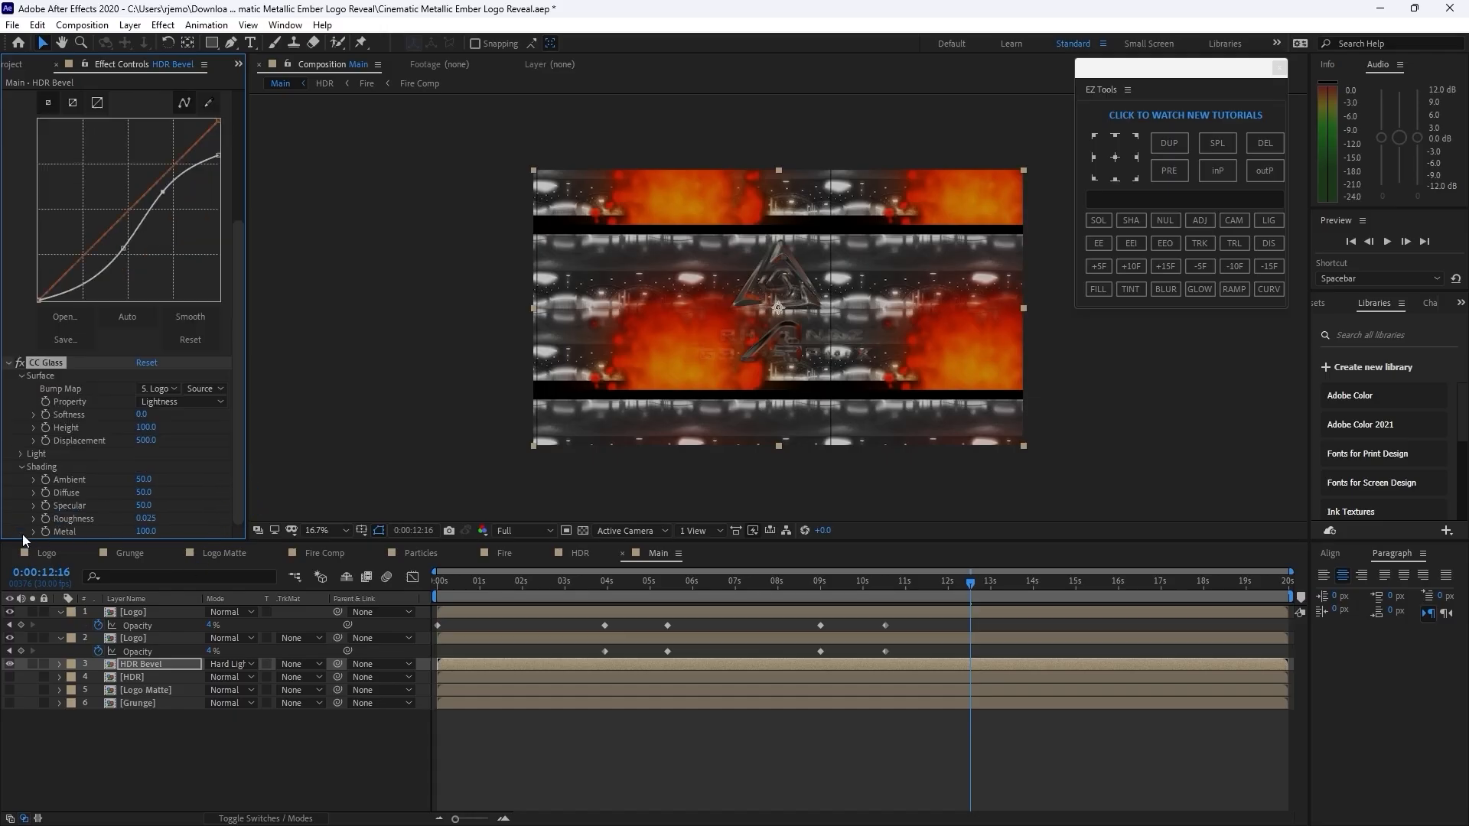
left_click(144, 481)
type("100")
left_click(144, 493)
type("0")
left_click(146, 506)
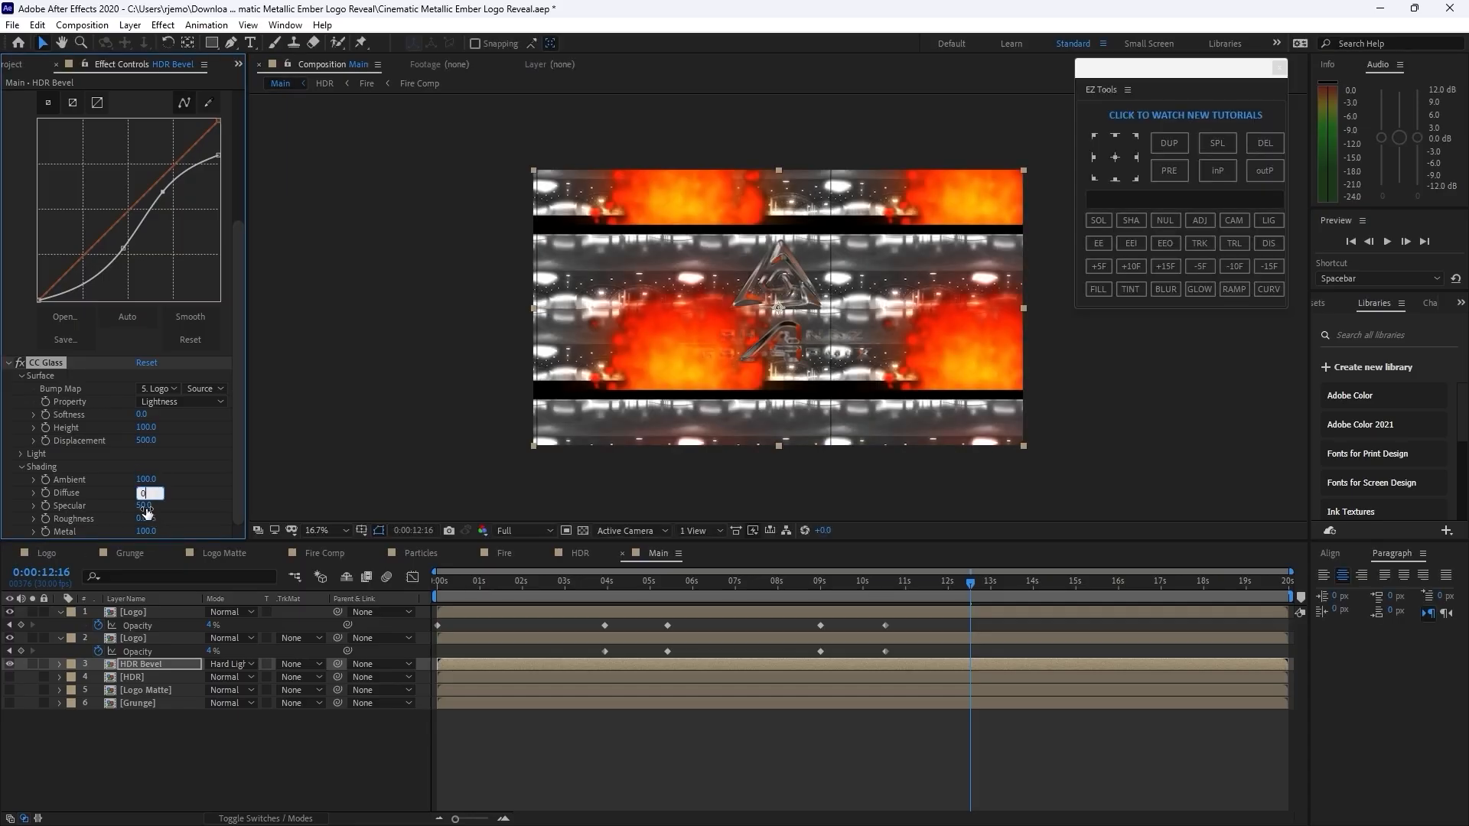
type("0")
left_click(145, 518)
key("BackSpace")
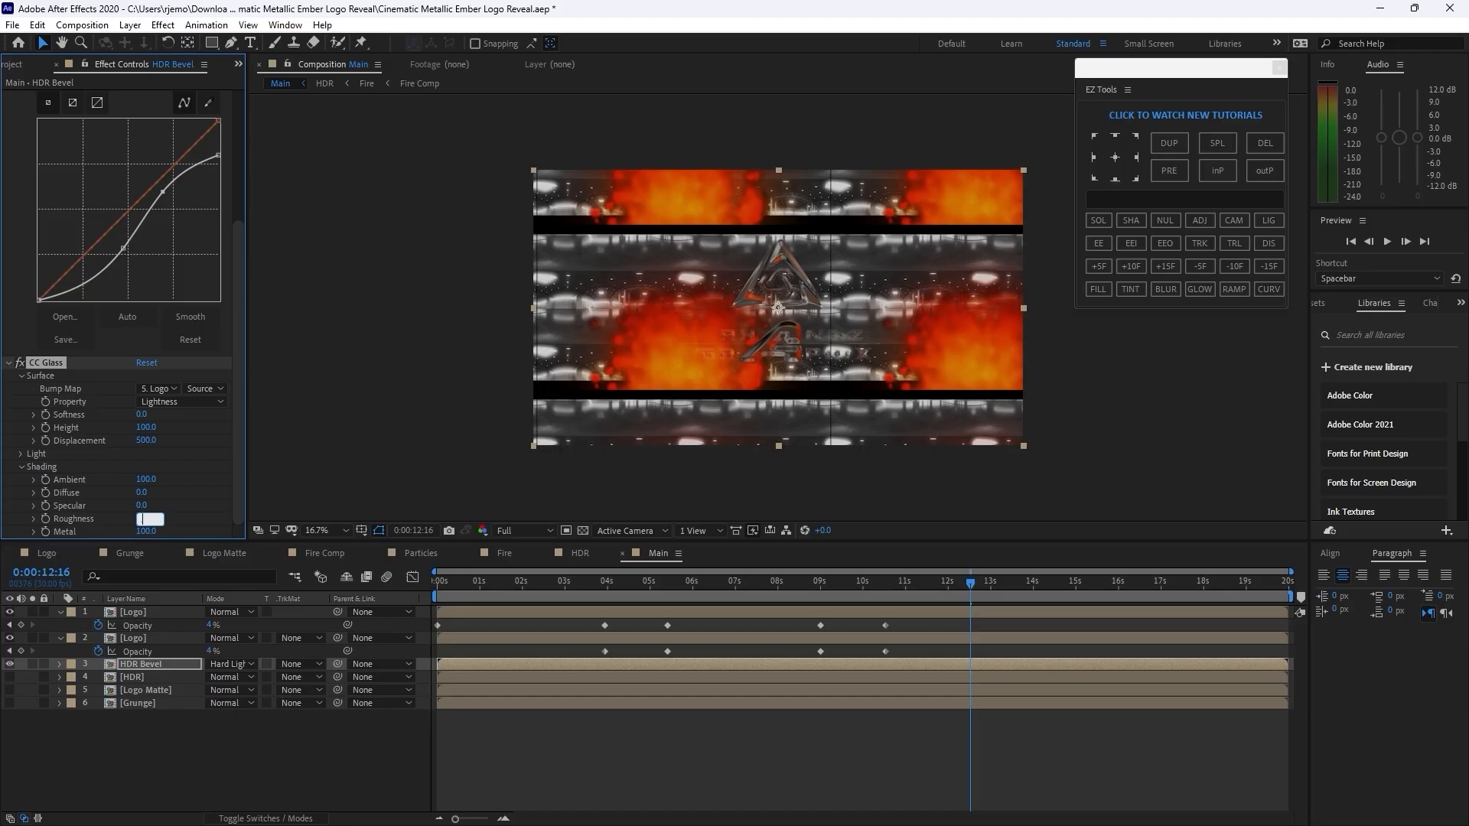
type(".001")
left_click(145, 533)
type("0")
key("Return")
- Duplicate the CC Glass effect on HDR Bevel and set the copy's Softness to 1.4 and Displacement to 0
left_click(37, 25)
left_click(92, 224)
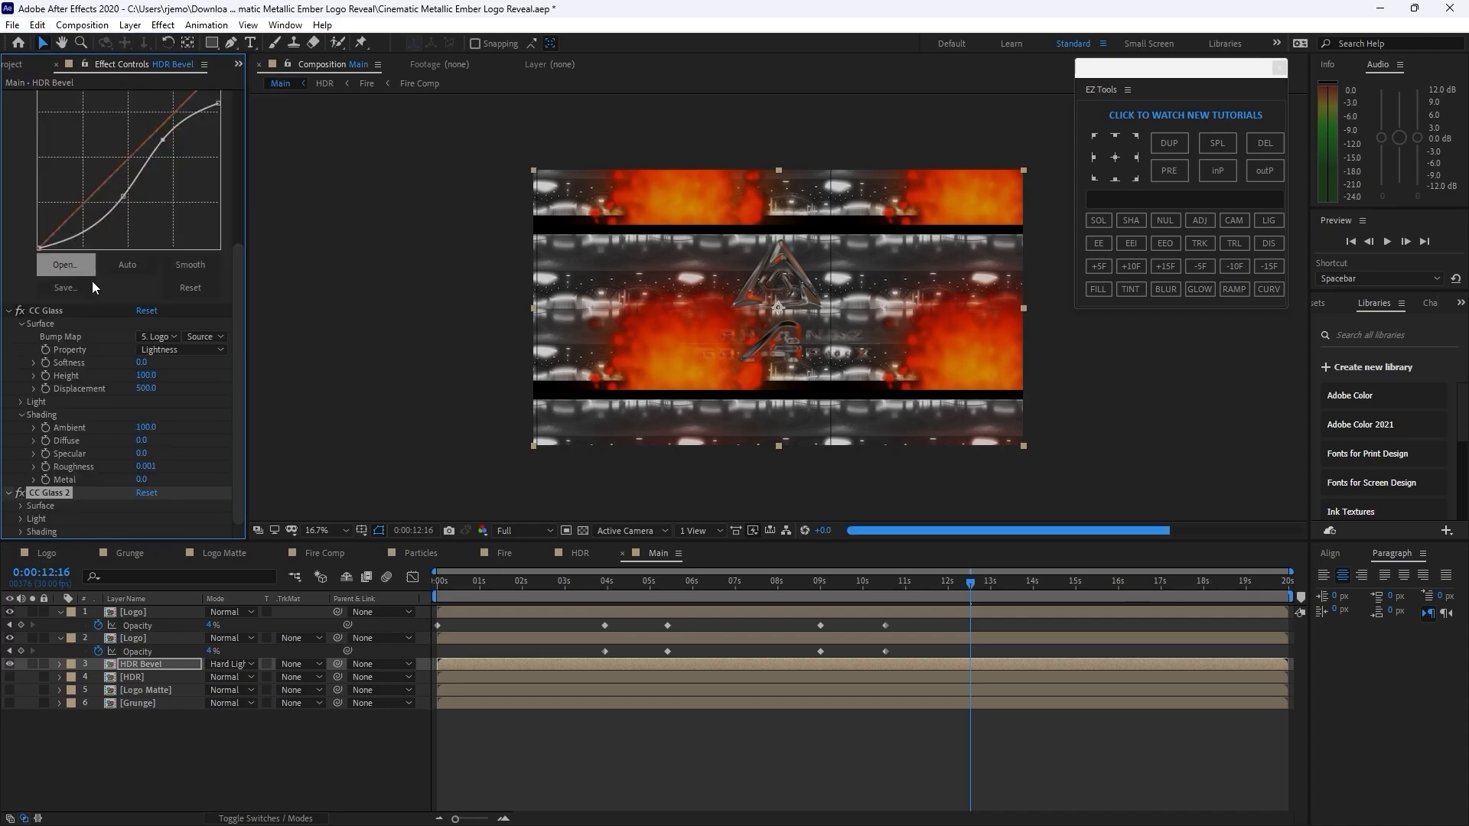
left_click(21, 508)
scroll(23, 511, "down", 1)
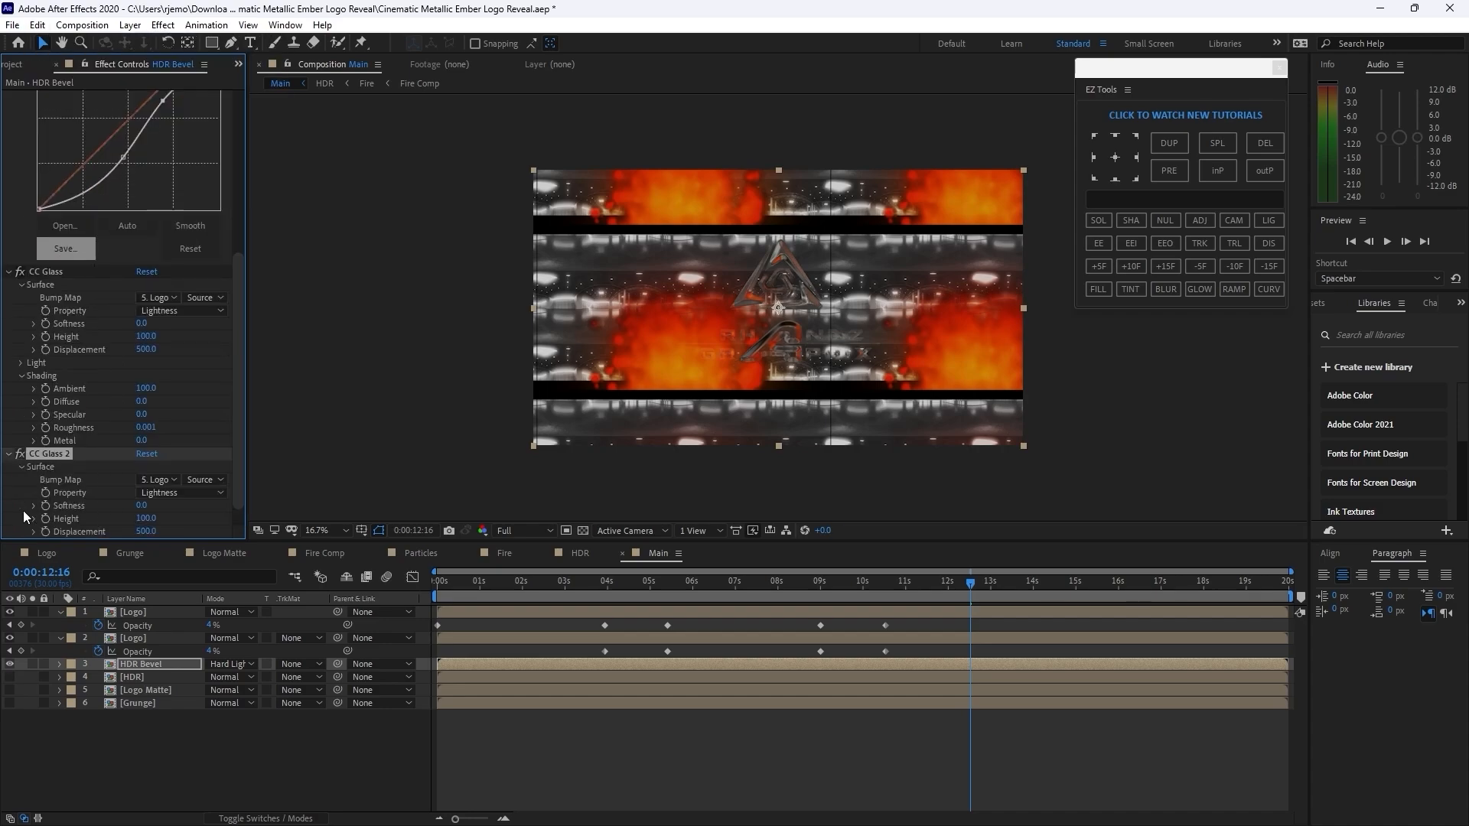
left_click(140, 507)
type("1.4")
left_click(143, 534)
type("0")
key("Return")
scroll(230, 444, "down", 1)
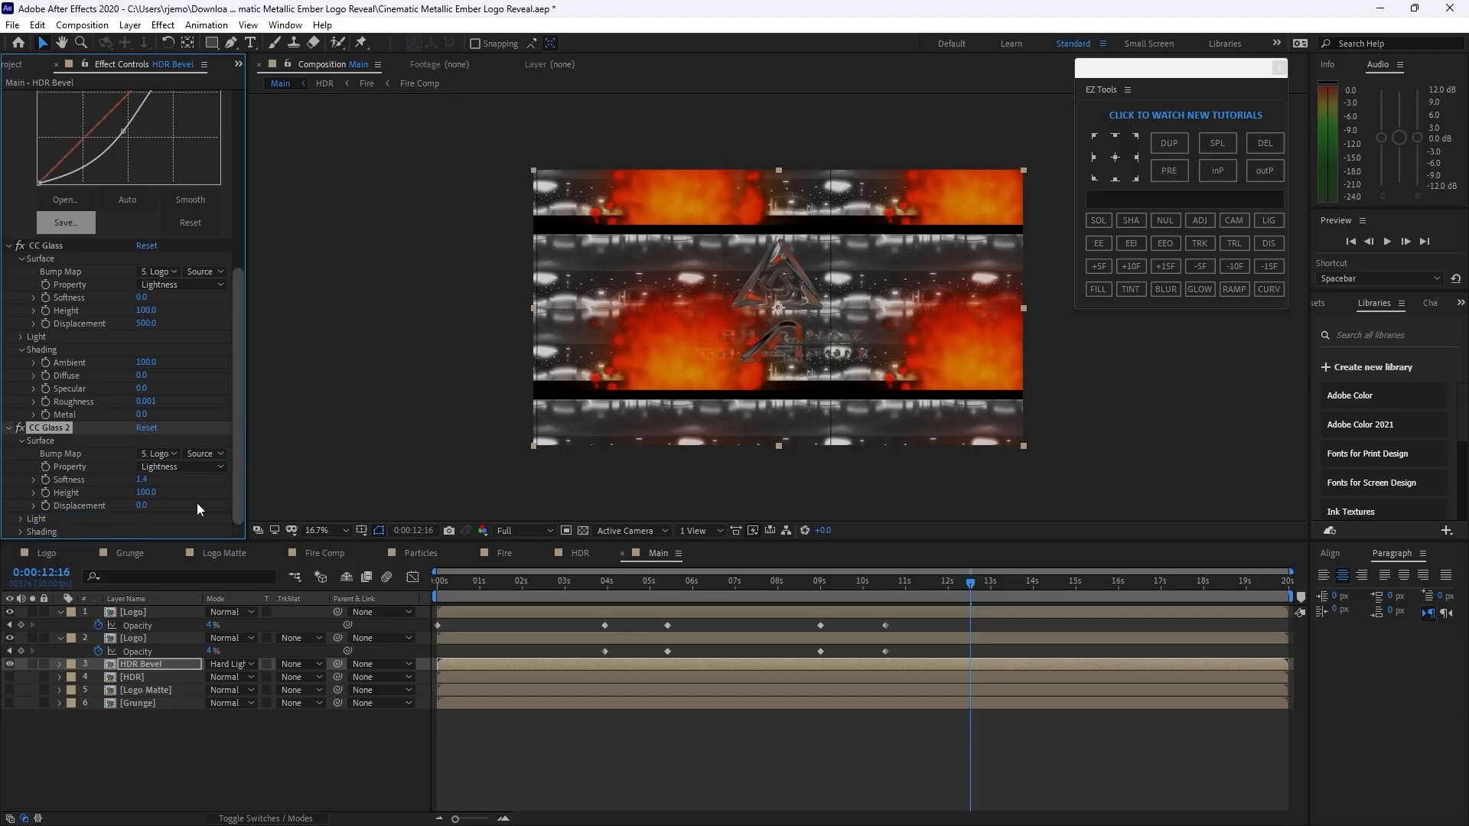
- Switch the light source of the second CC Glass effect to AE Lights
left_click(19, 518)
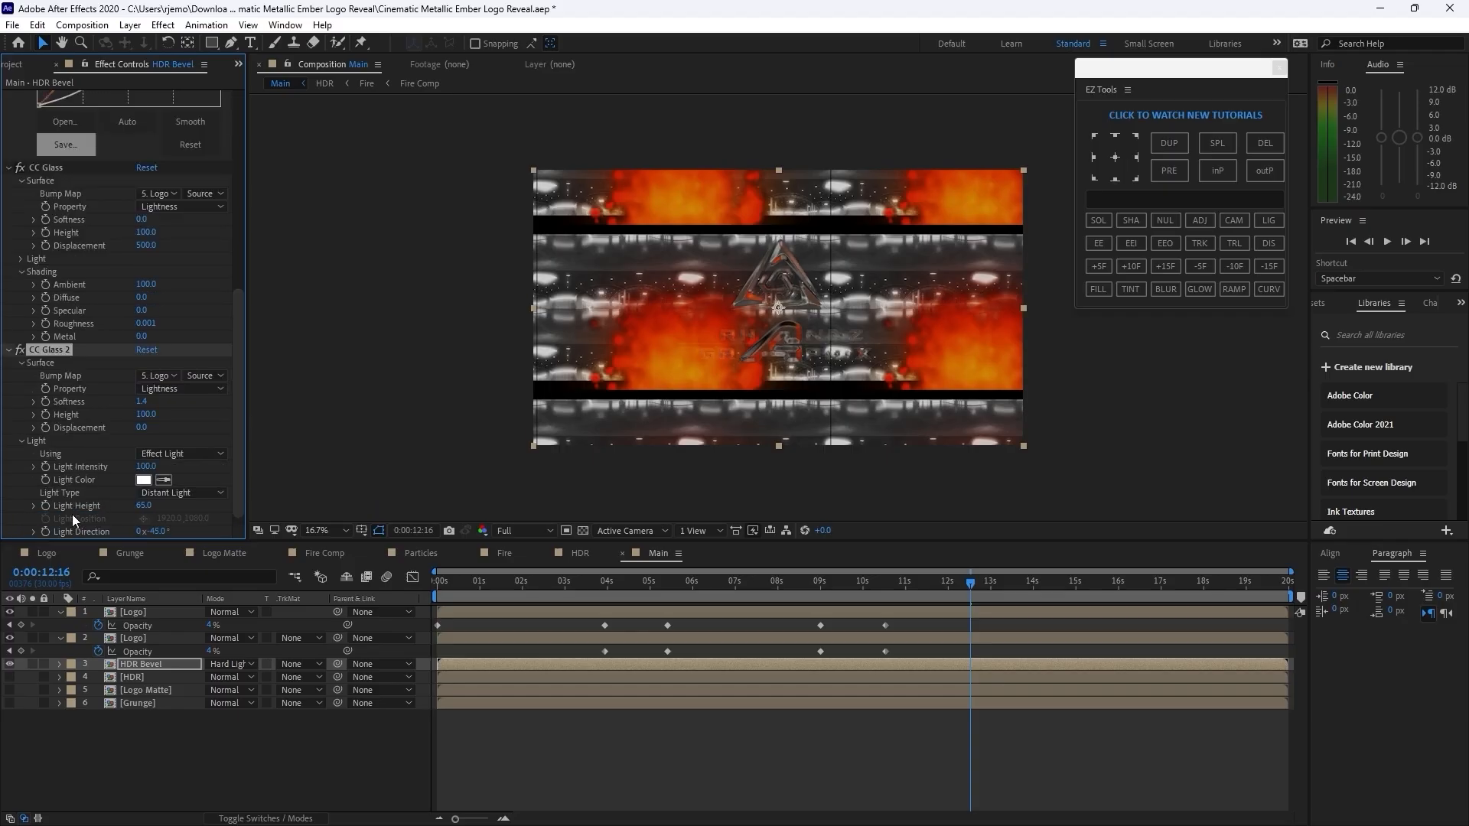
left_click(174, 455)
left_click(183, 488)
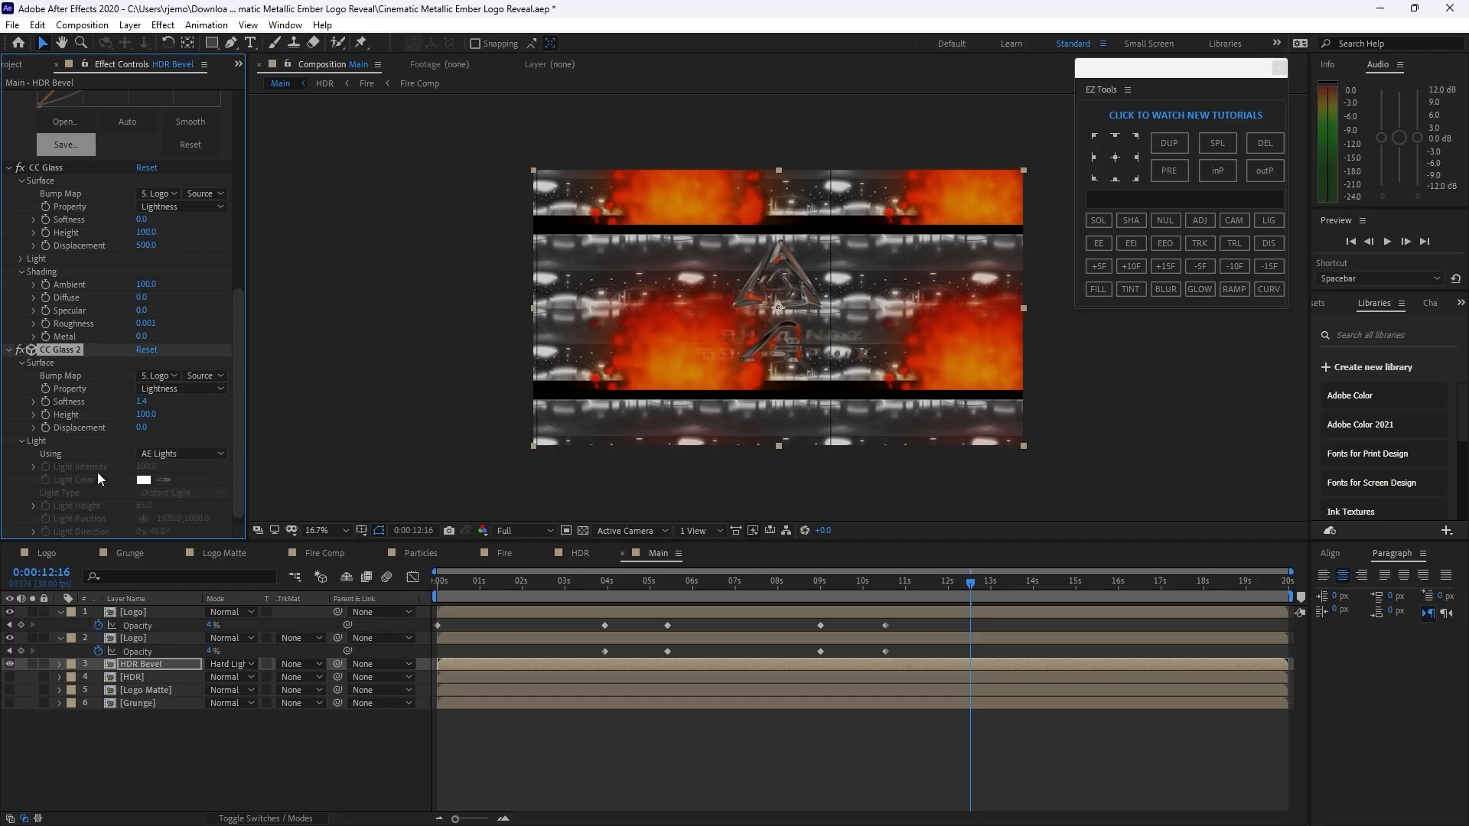
left_click(19, 440)
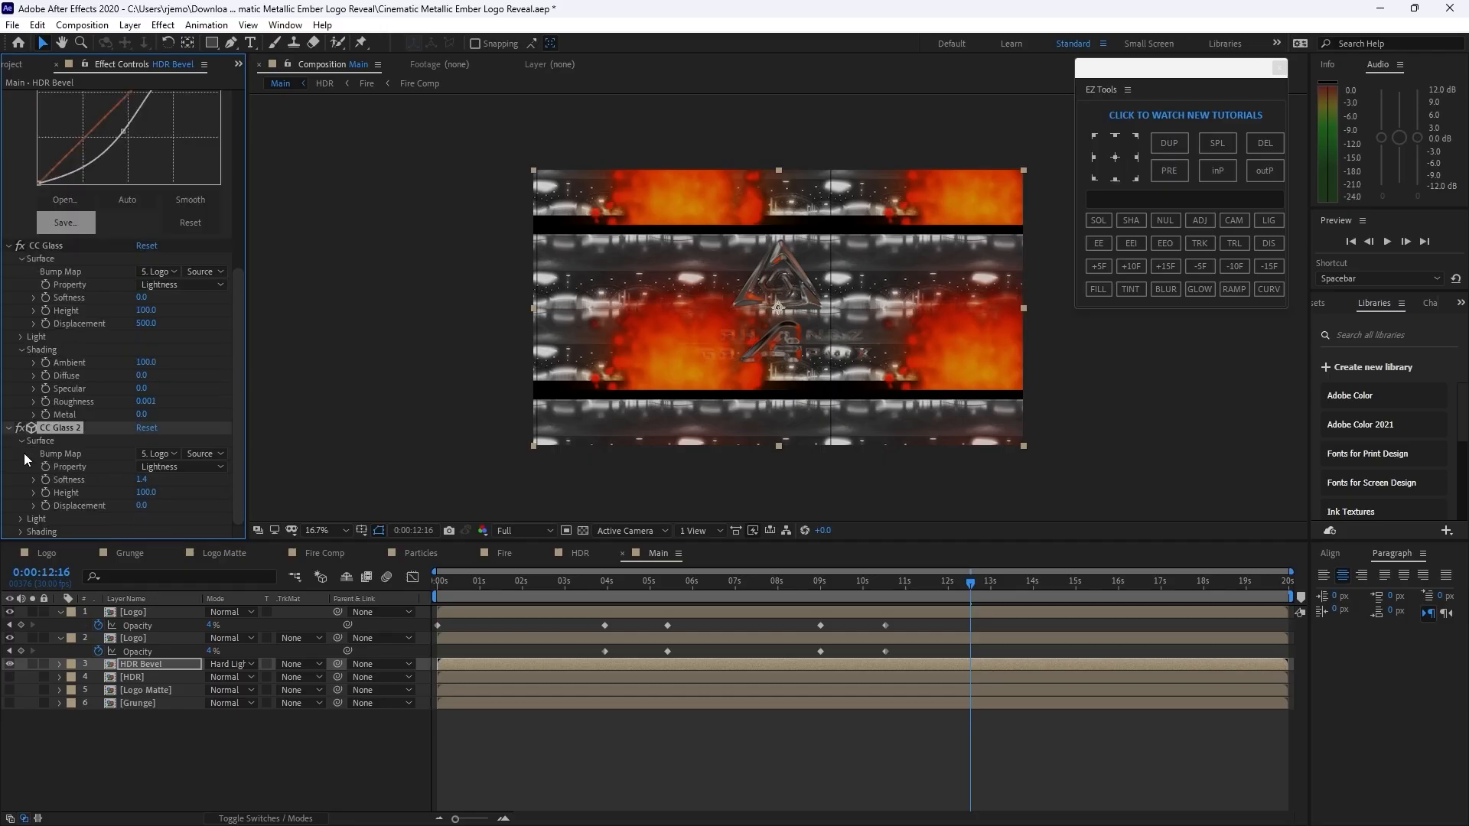
- Set the second CC Glass effect's shading to Ambient 62, Diffuse 62, Specular 52, Roughness 0.025 and Metal 100
left_click(20, 534)
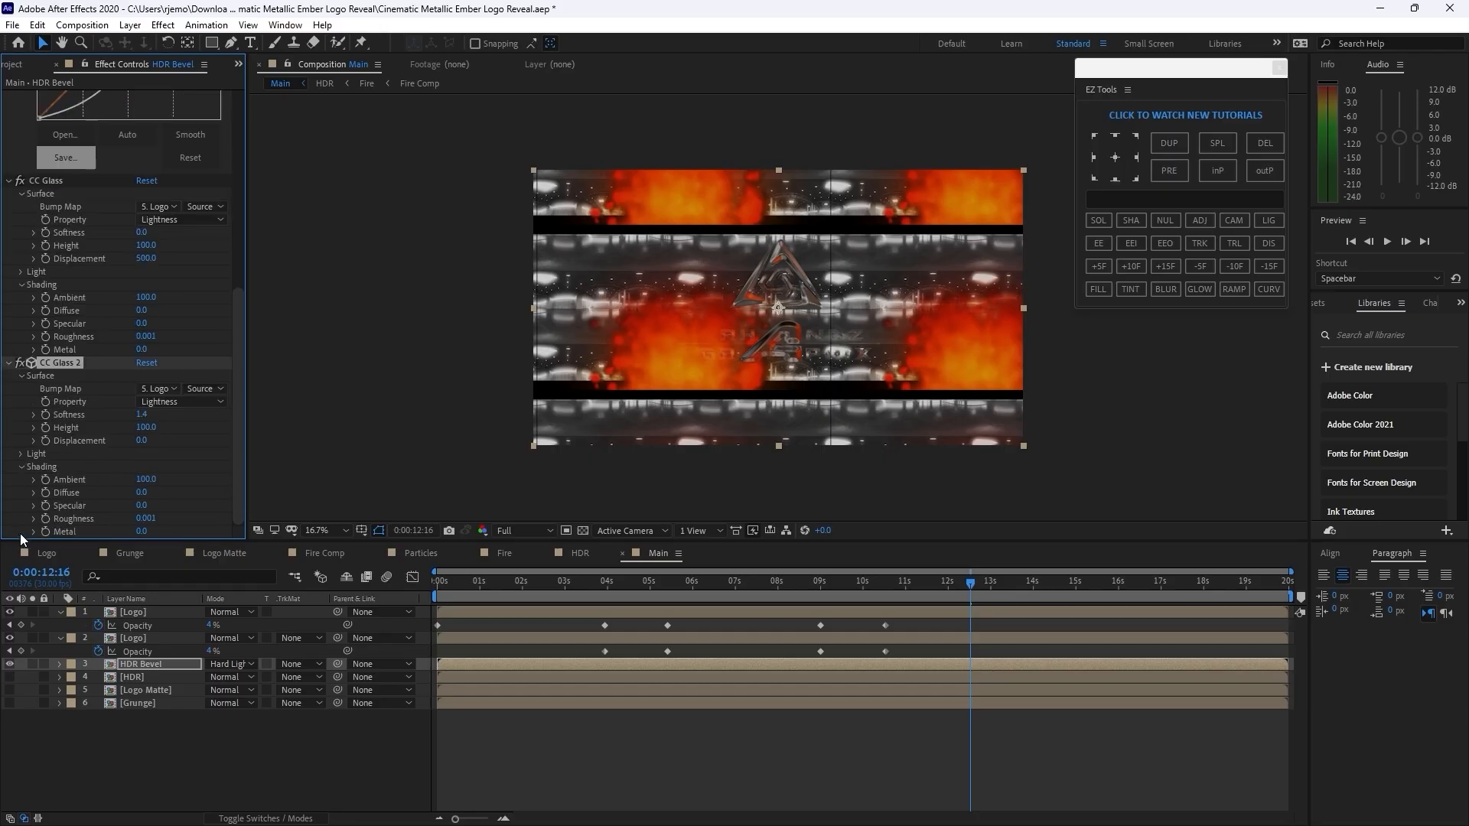
left_click(146, 480)
type("62")
left_click(141, 494)
type("62")
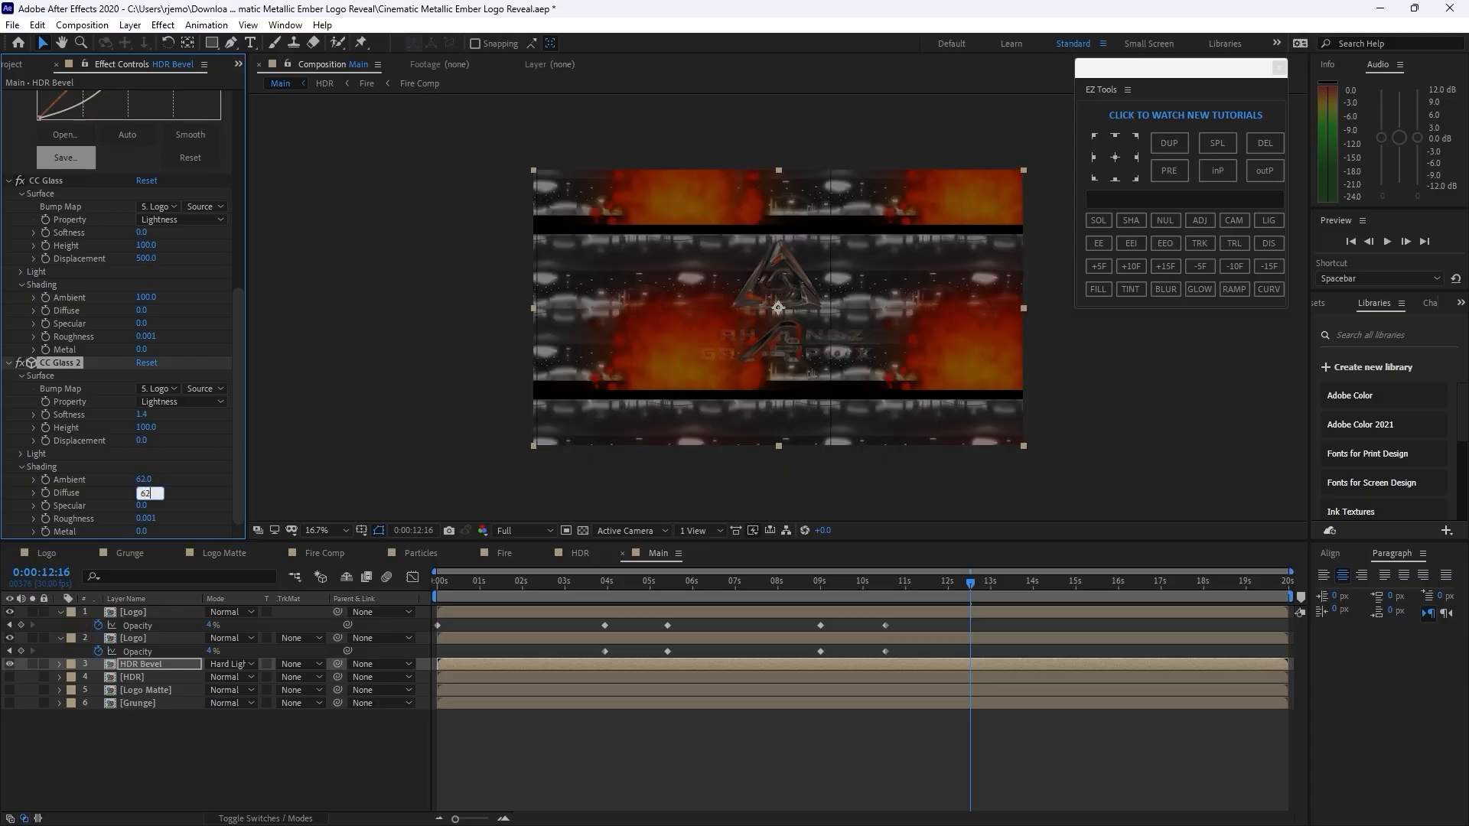
key("Tab")
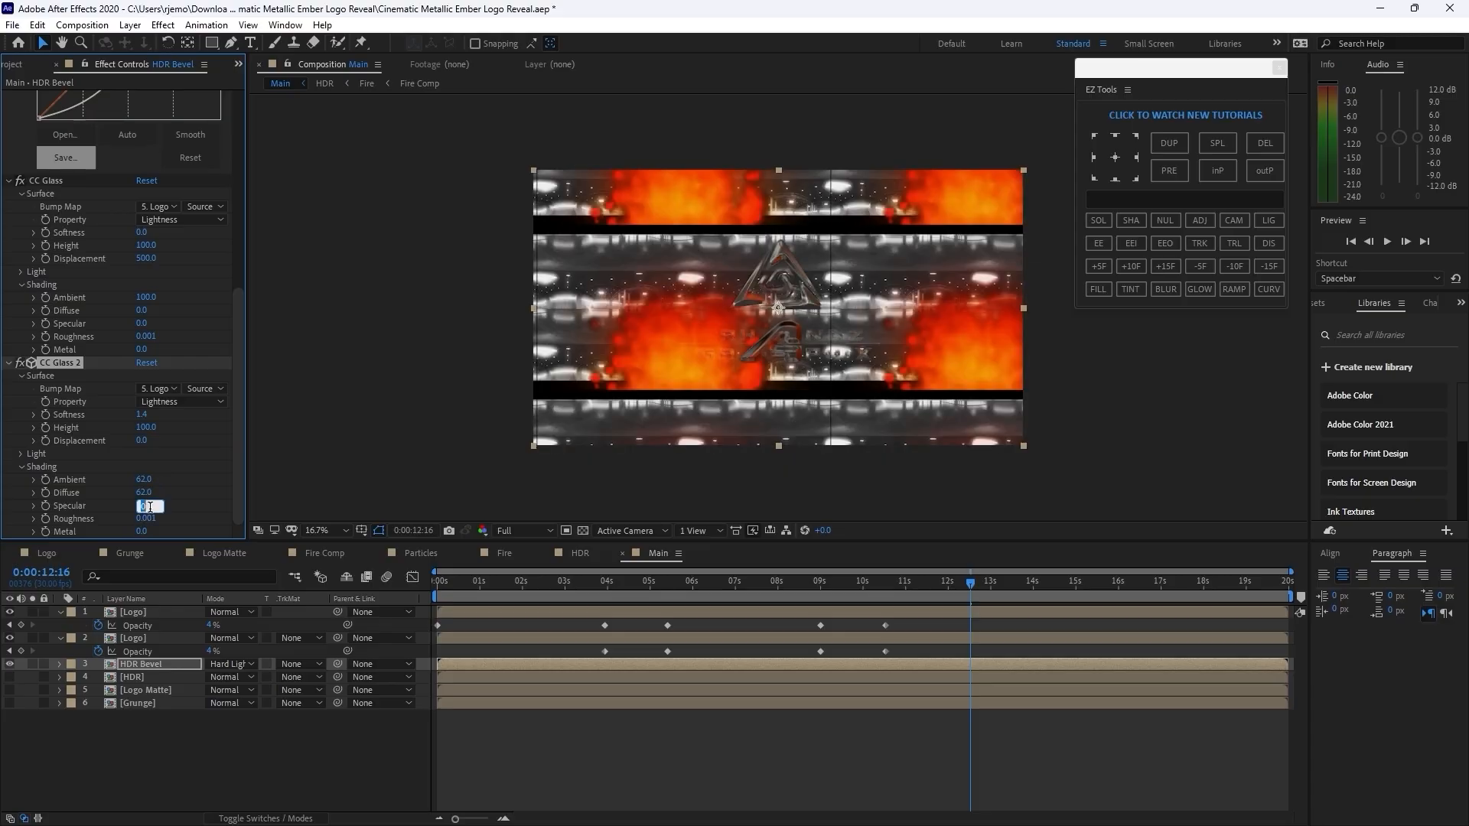
type("52")
left_click(149, 519)
type(".025")
key("Tab")
type("100")
- Apply Compound Blur to HDR Bevel with the Grunge layer as the blur layer and invert the blur
left_click(163, 25)
mouse_move(306, 134)
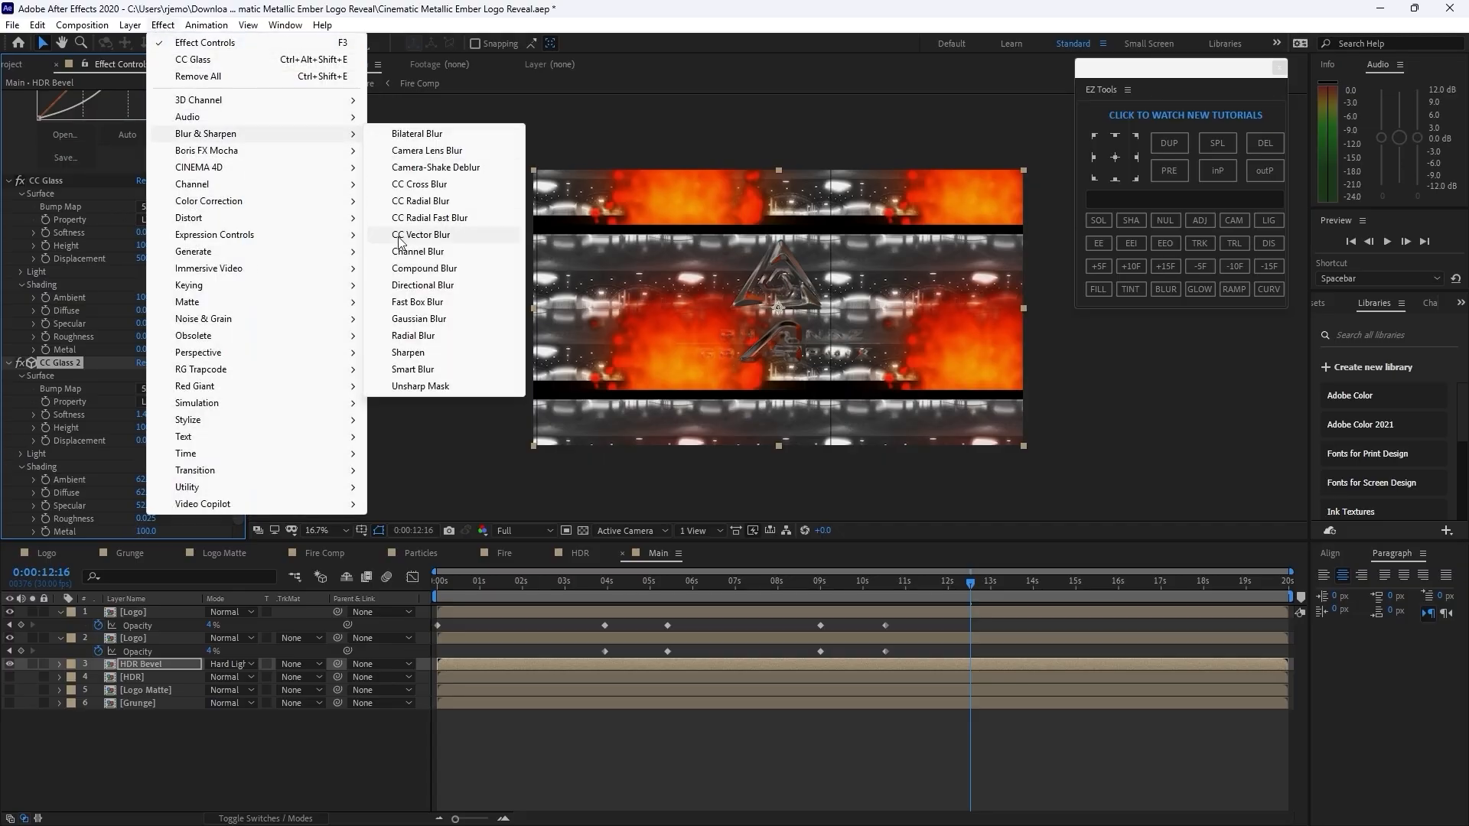
left_click(407, 268)
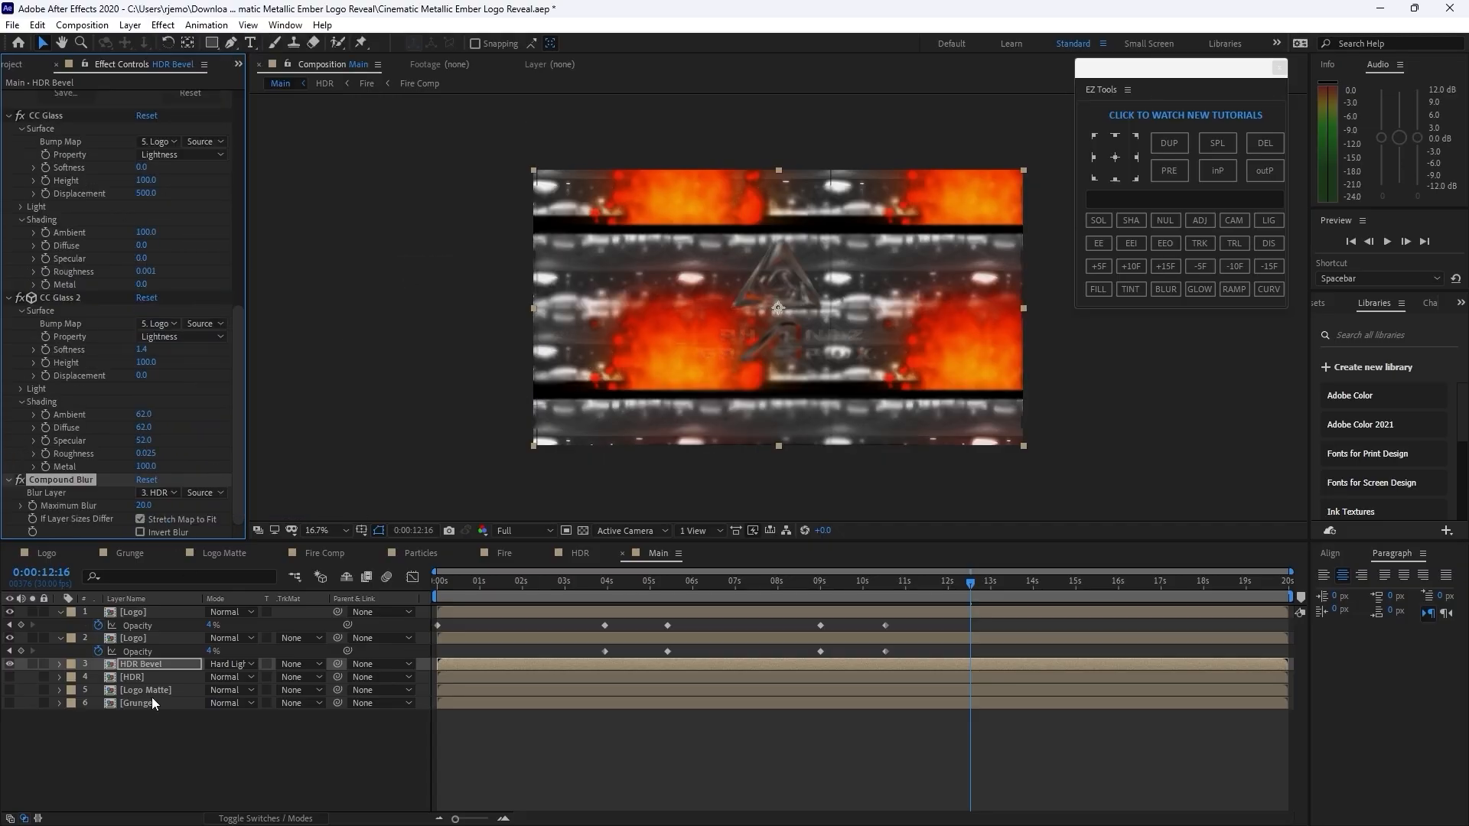
left_click(173, 492)
left_click(200, 620)
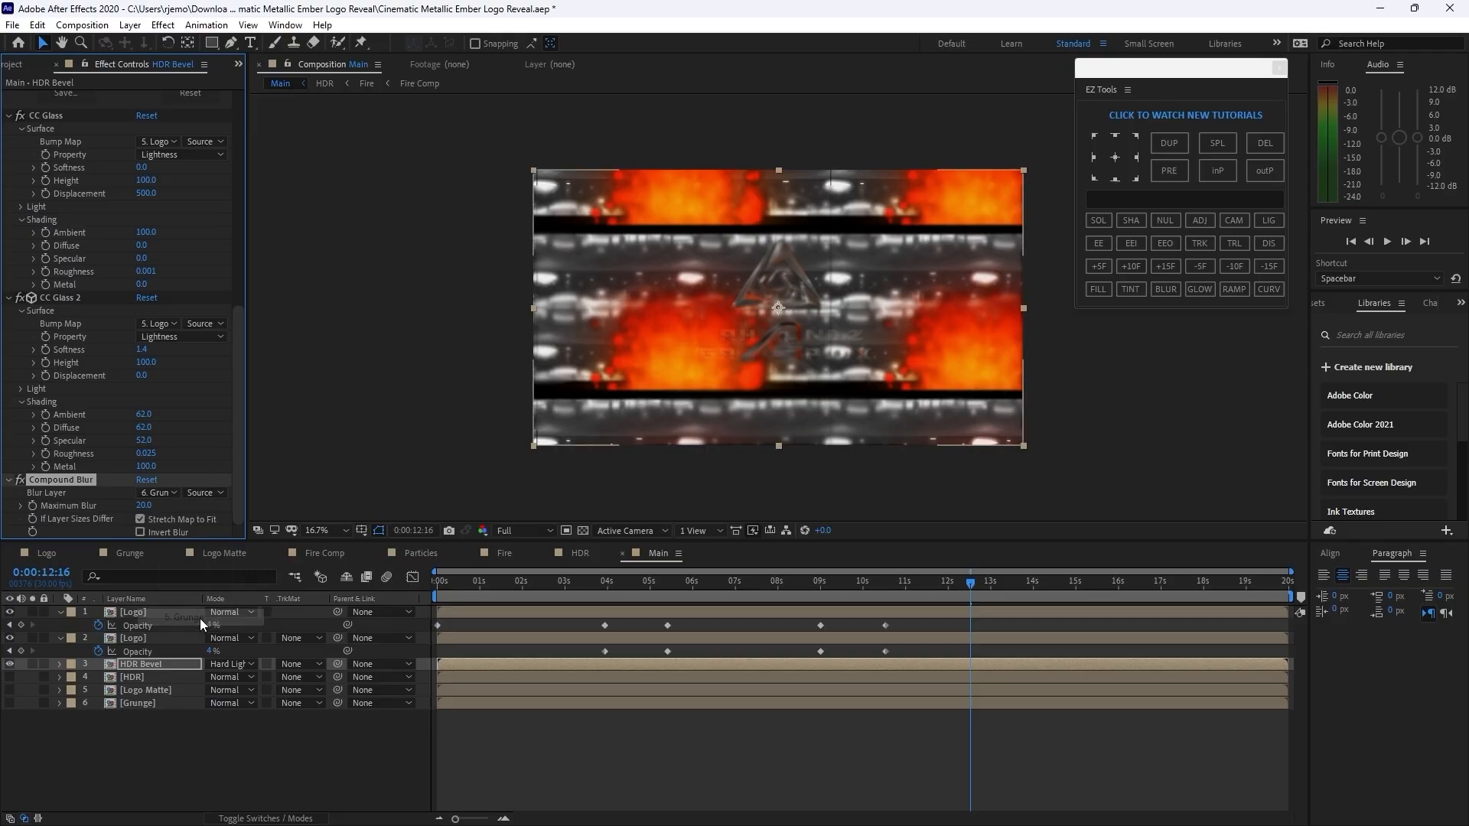
left_click(140, 533)
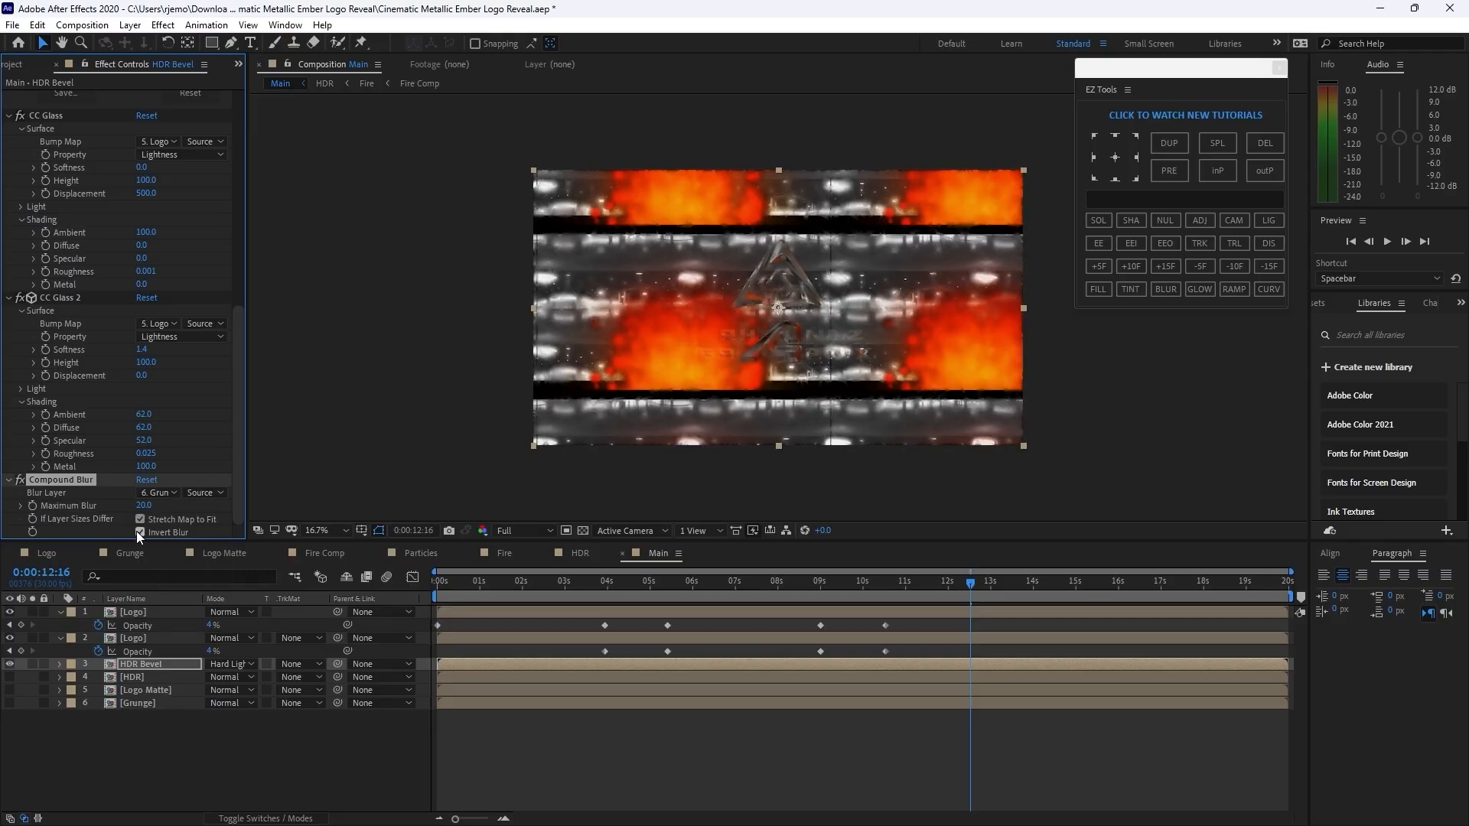
- Apply Set Matte to HDR Bevel and take the matte from the uppermost Logo layer
left_click(163, 25)
mouse_move(222, 191)
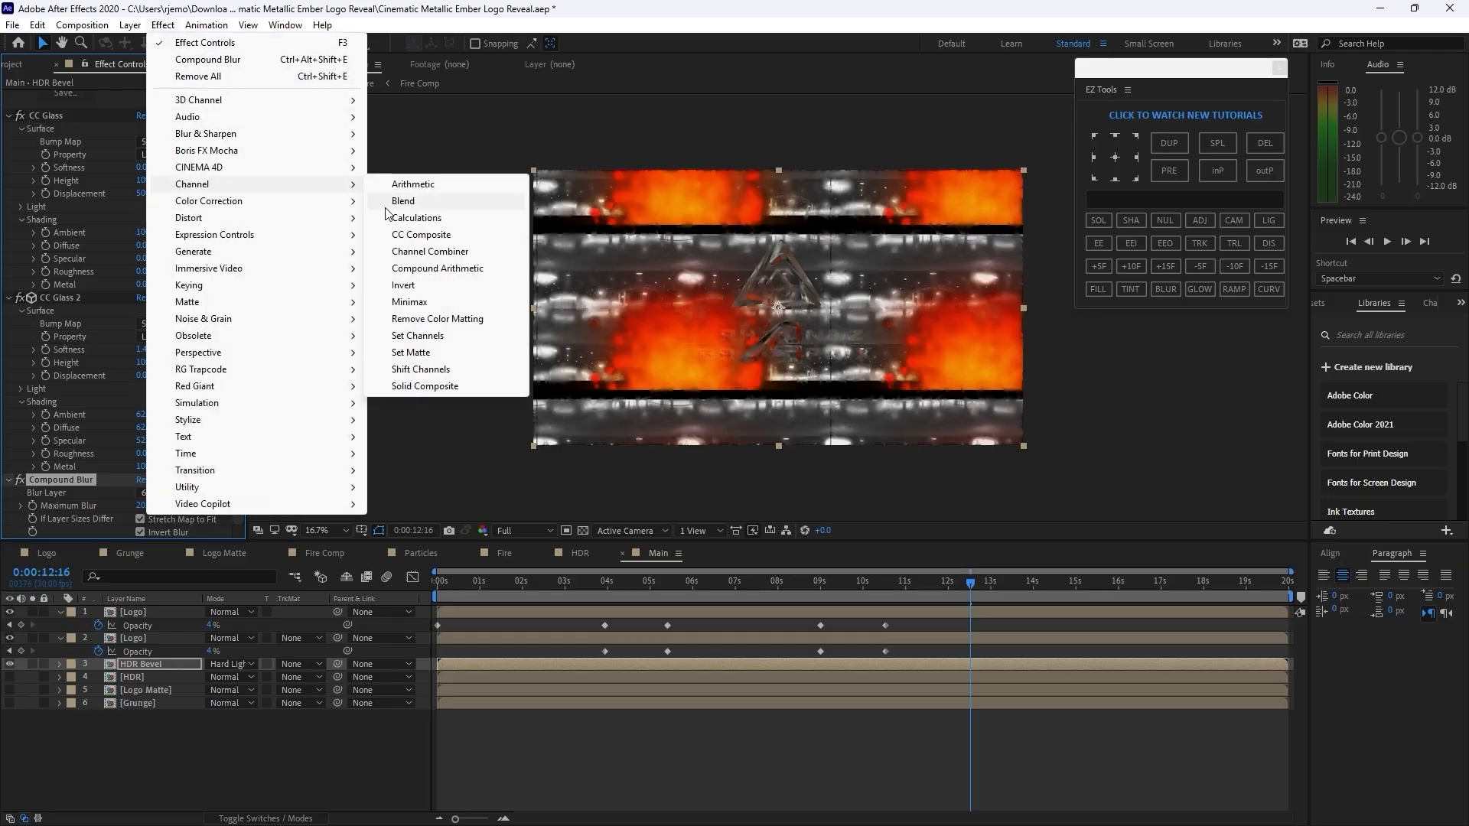
left_click(411, 352)
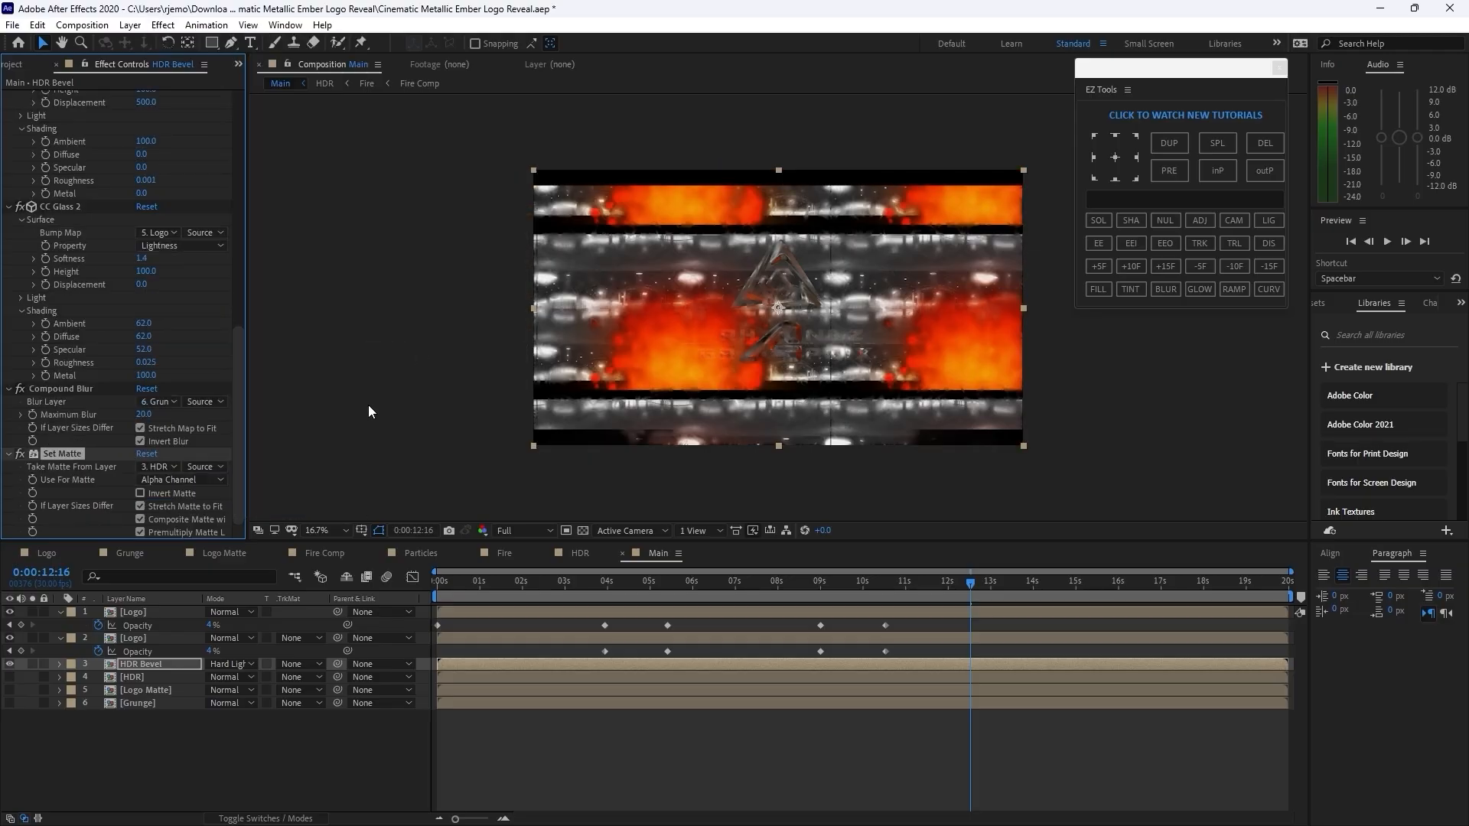
left_click(176, 466)
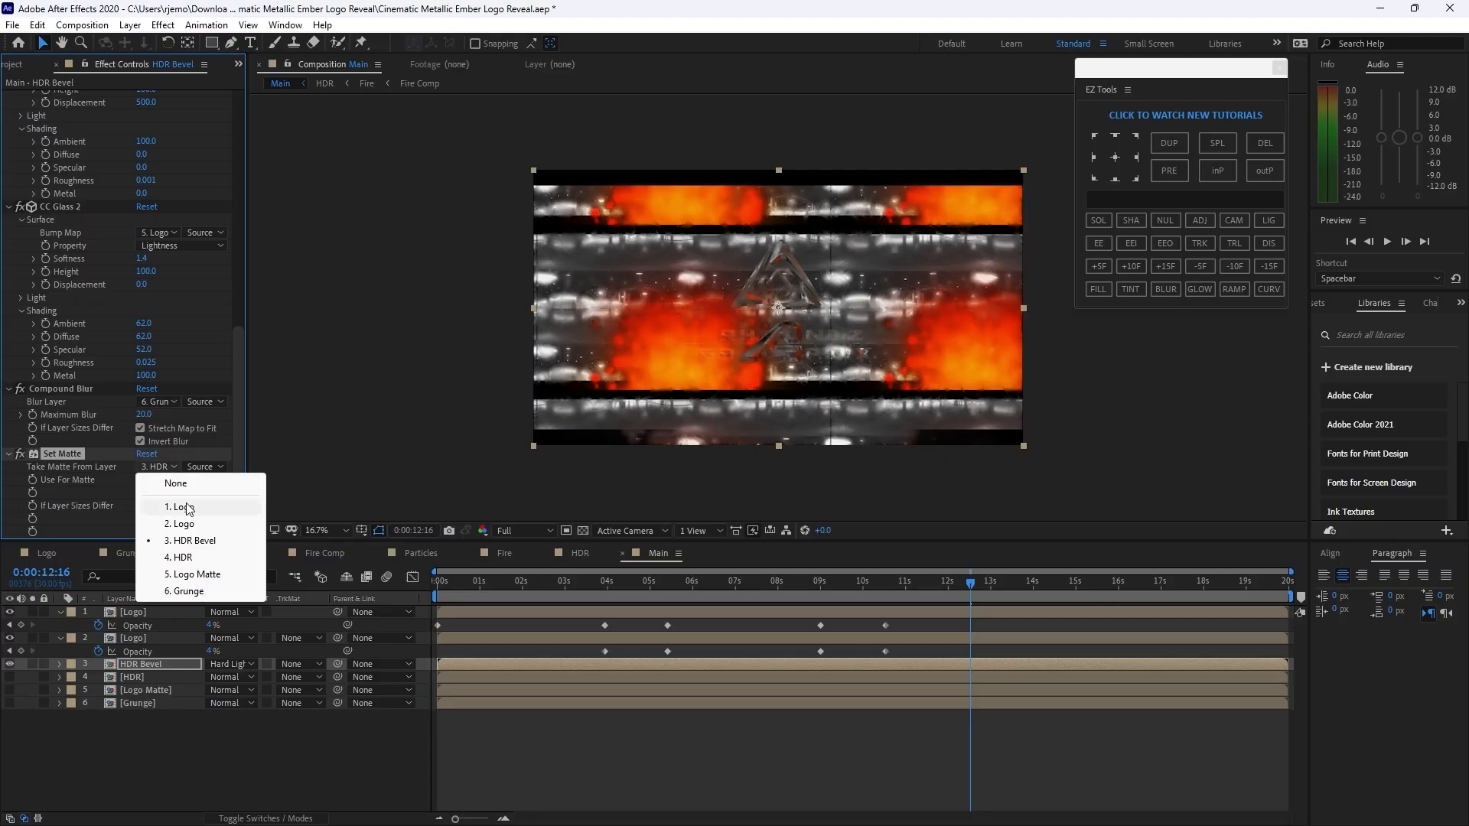
left_click(186, 504)
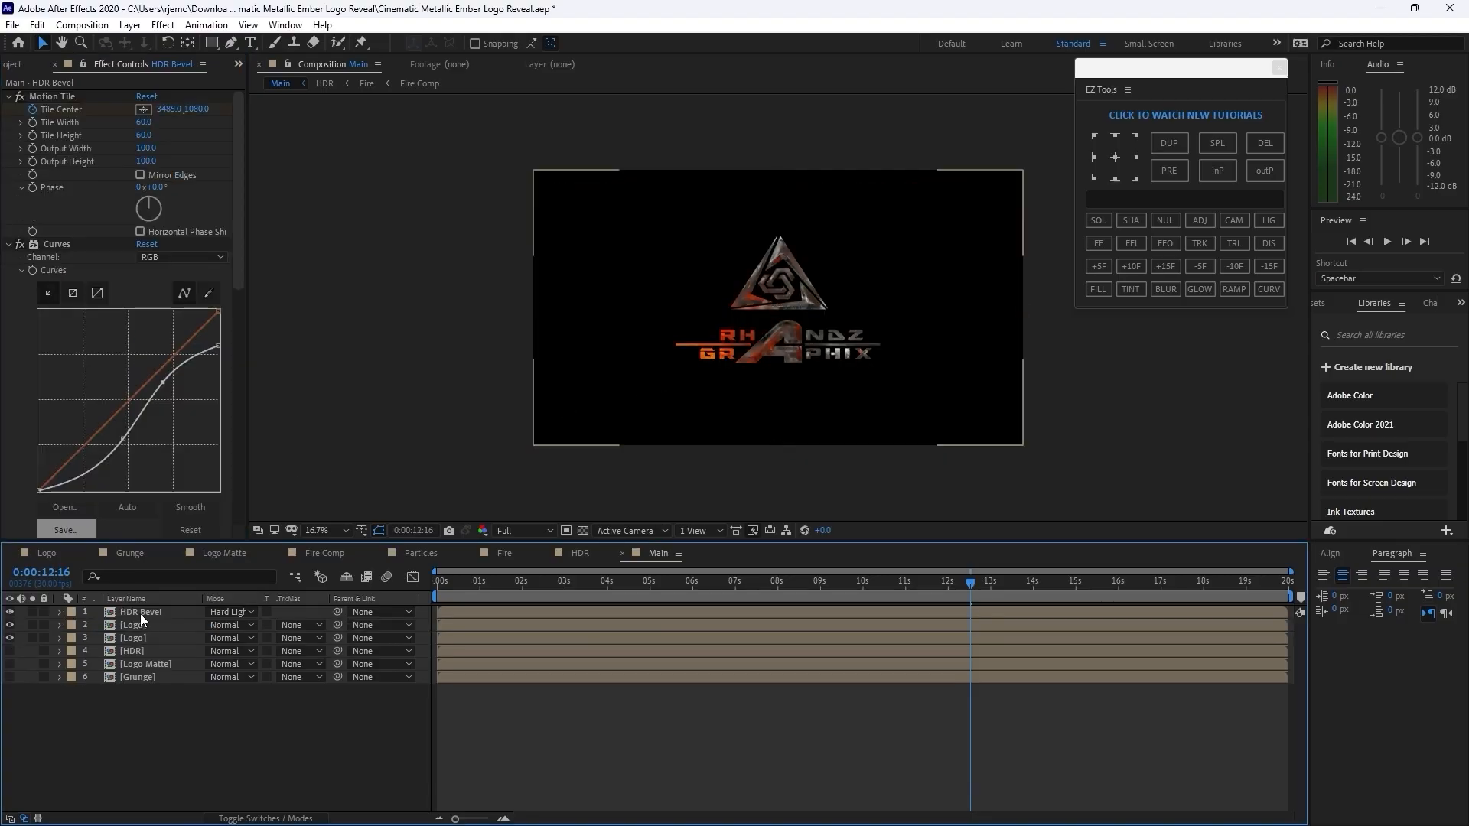
- Duplicate the HDR Bevel layer in the Main composition
left_click(140, 613)
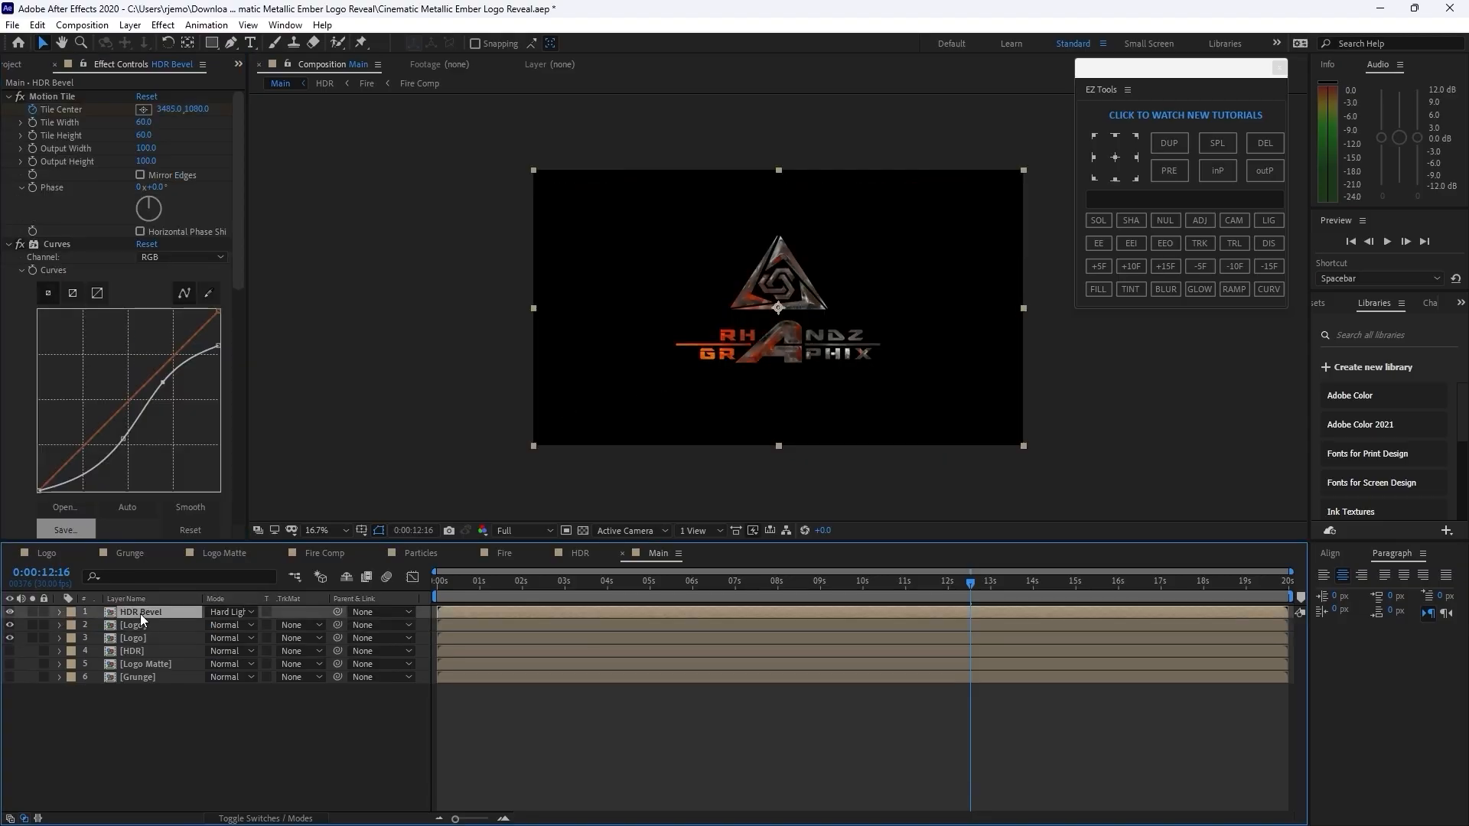
left_click(37, 25)
left_click(73, 224)
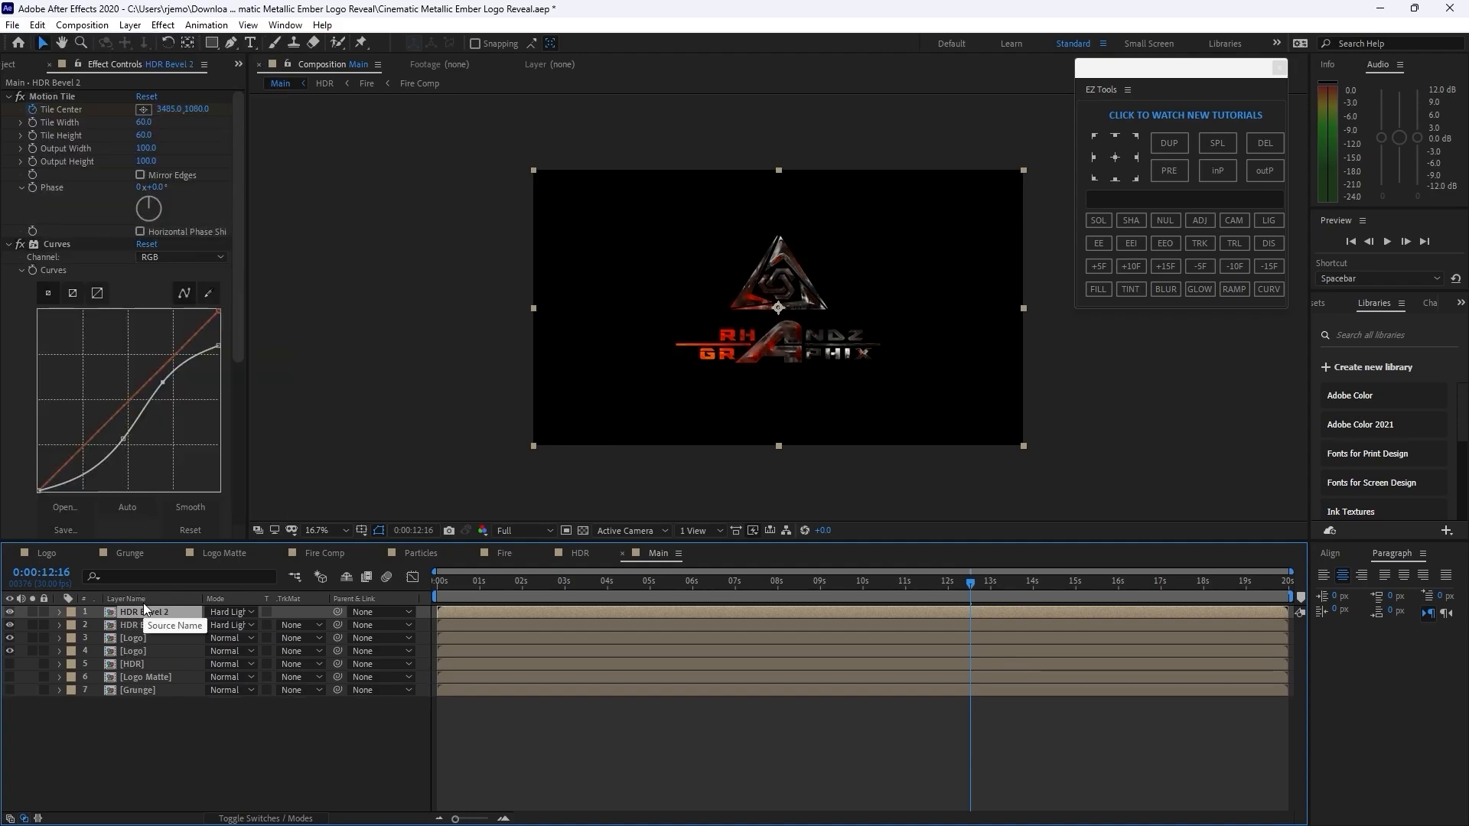
- Set the duplicated HDR Bevel layer's blending mode to Luminescent Premul and remove its Motion Tile effect
left_click(222, 615)
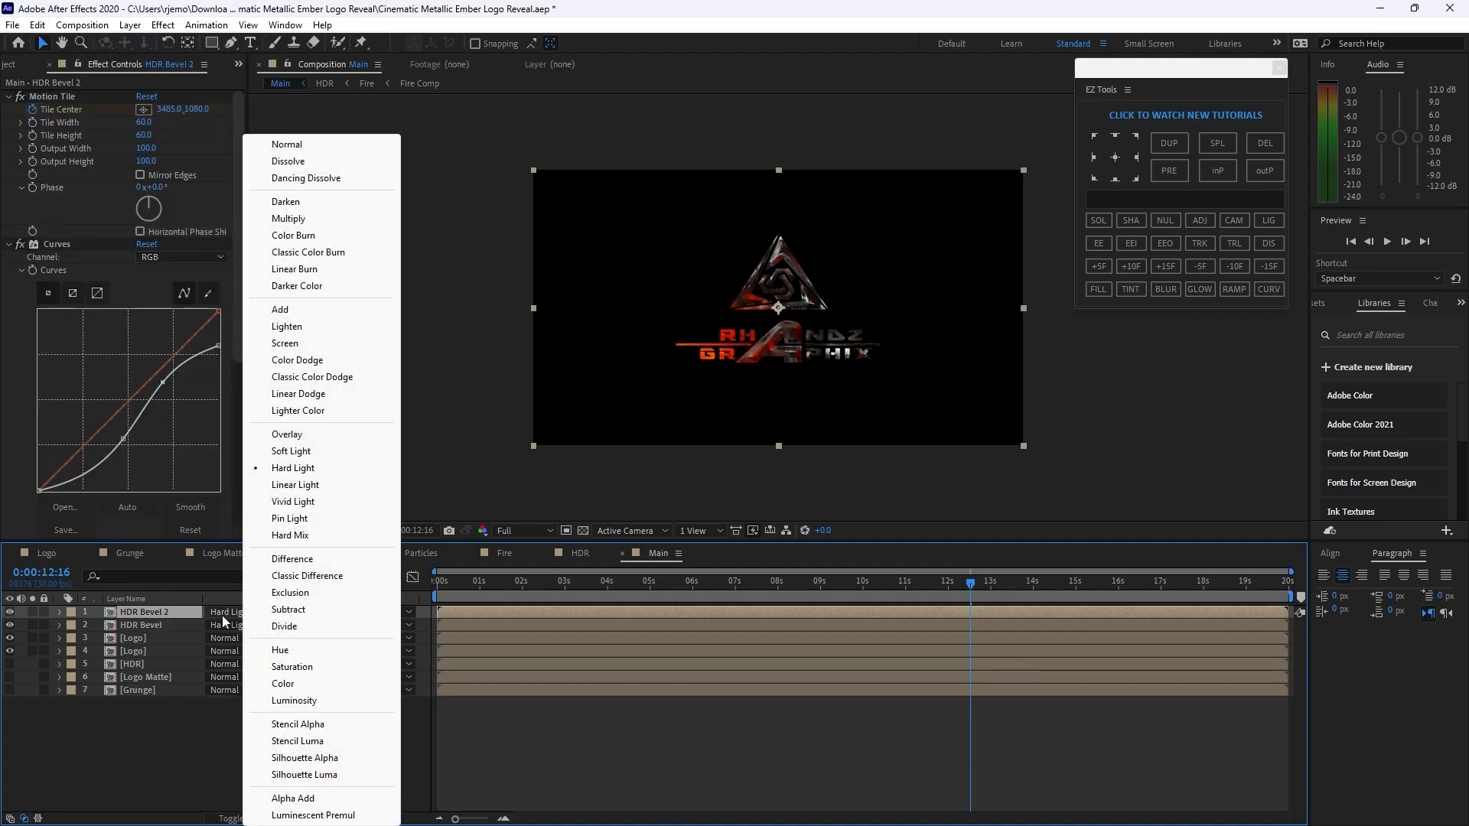
left_click(310, 814)
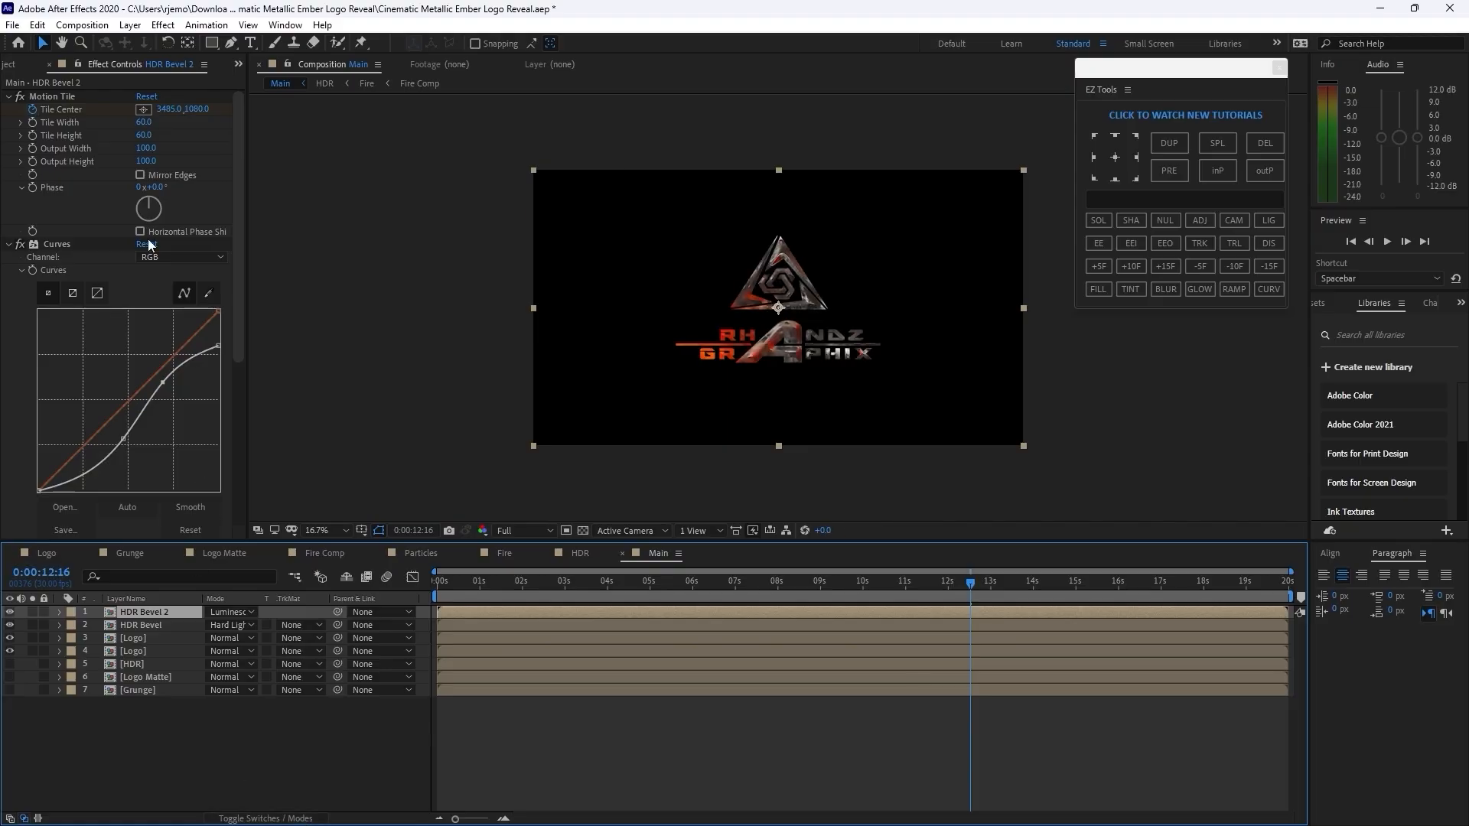
left_click(64, 97)
left_click(36, 24)
left_click(59, 201)
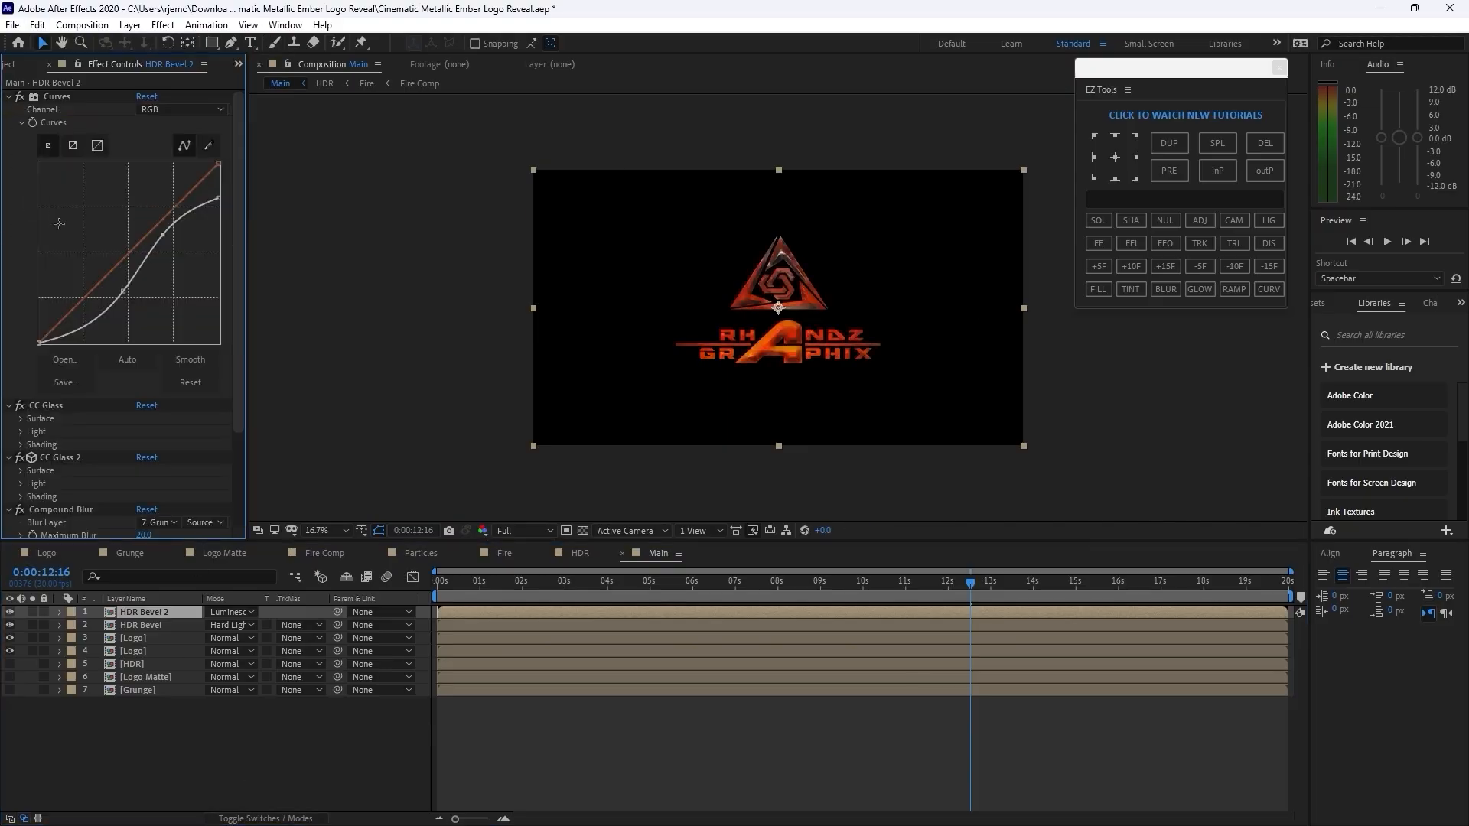
- Set the first CC Glass effect's surface on HDR Bevel 2 to Softness 1.4, Height 12 and Displacement 0
left_click(23, 419)
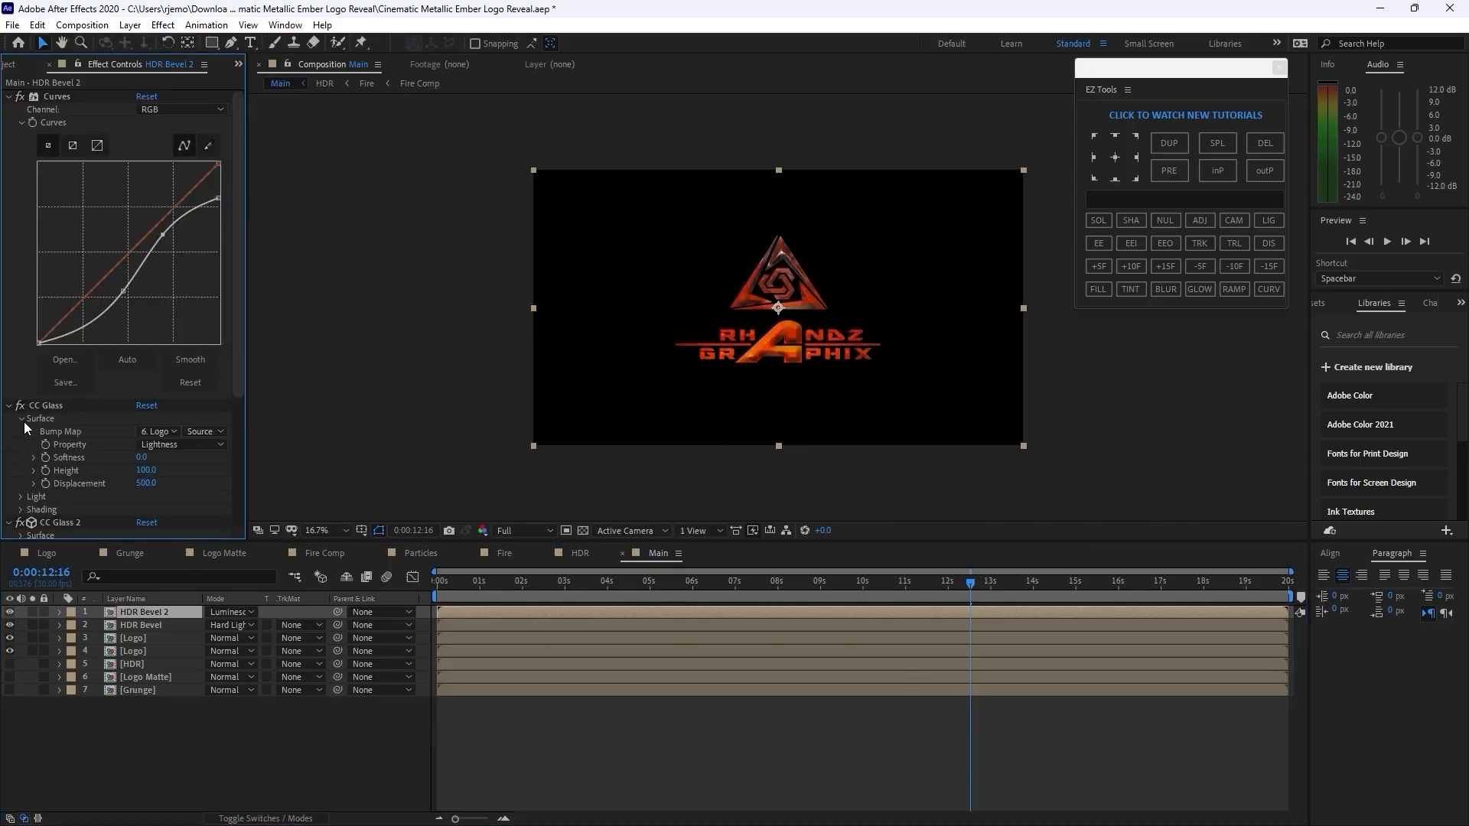
left_click(142, 459)
type("1.4")
left_click(147, 472)
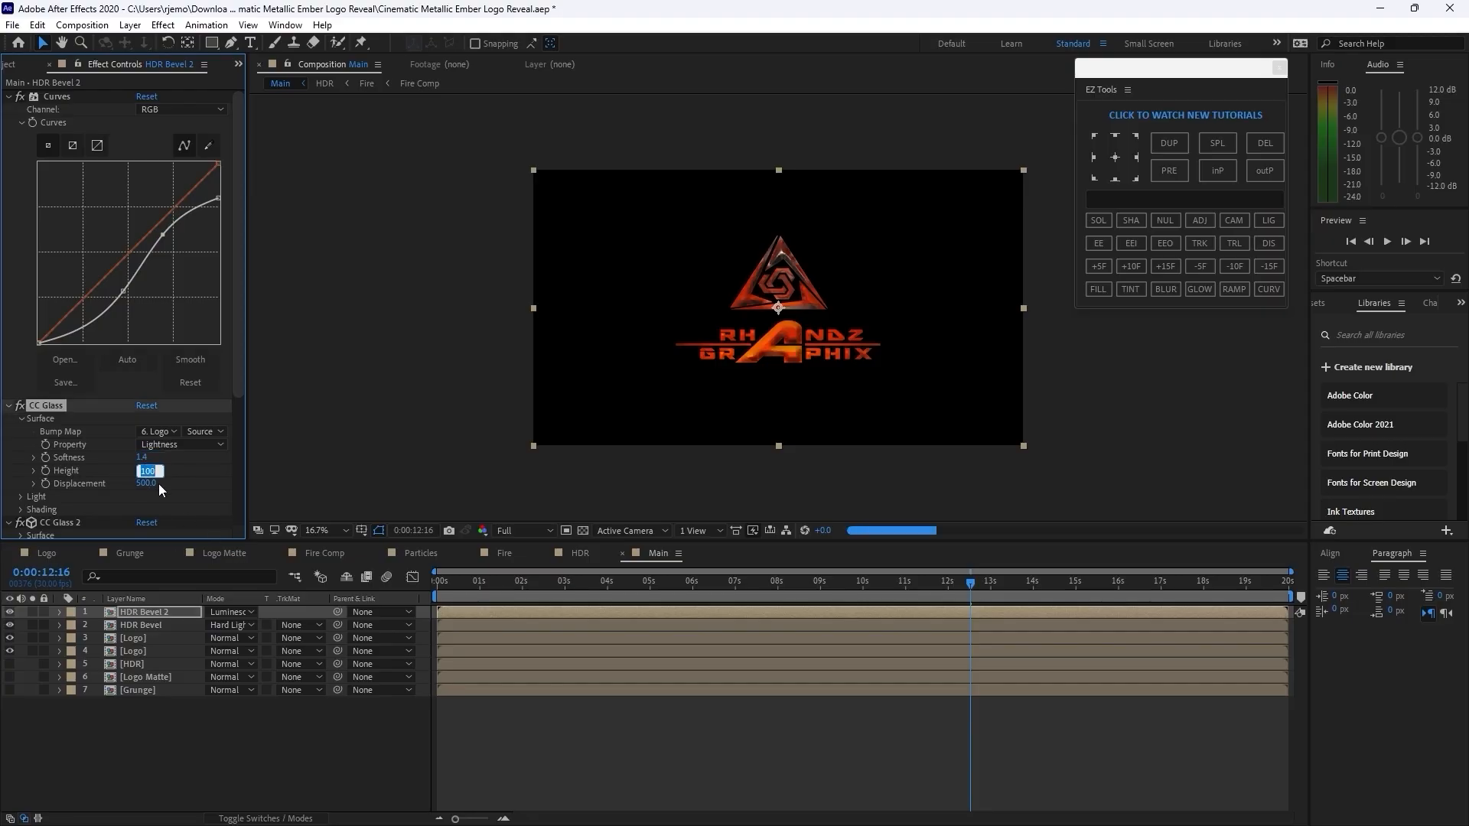
type("12")
left_click(145, 483)
type("0")
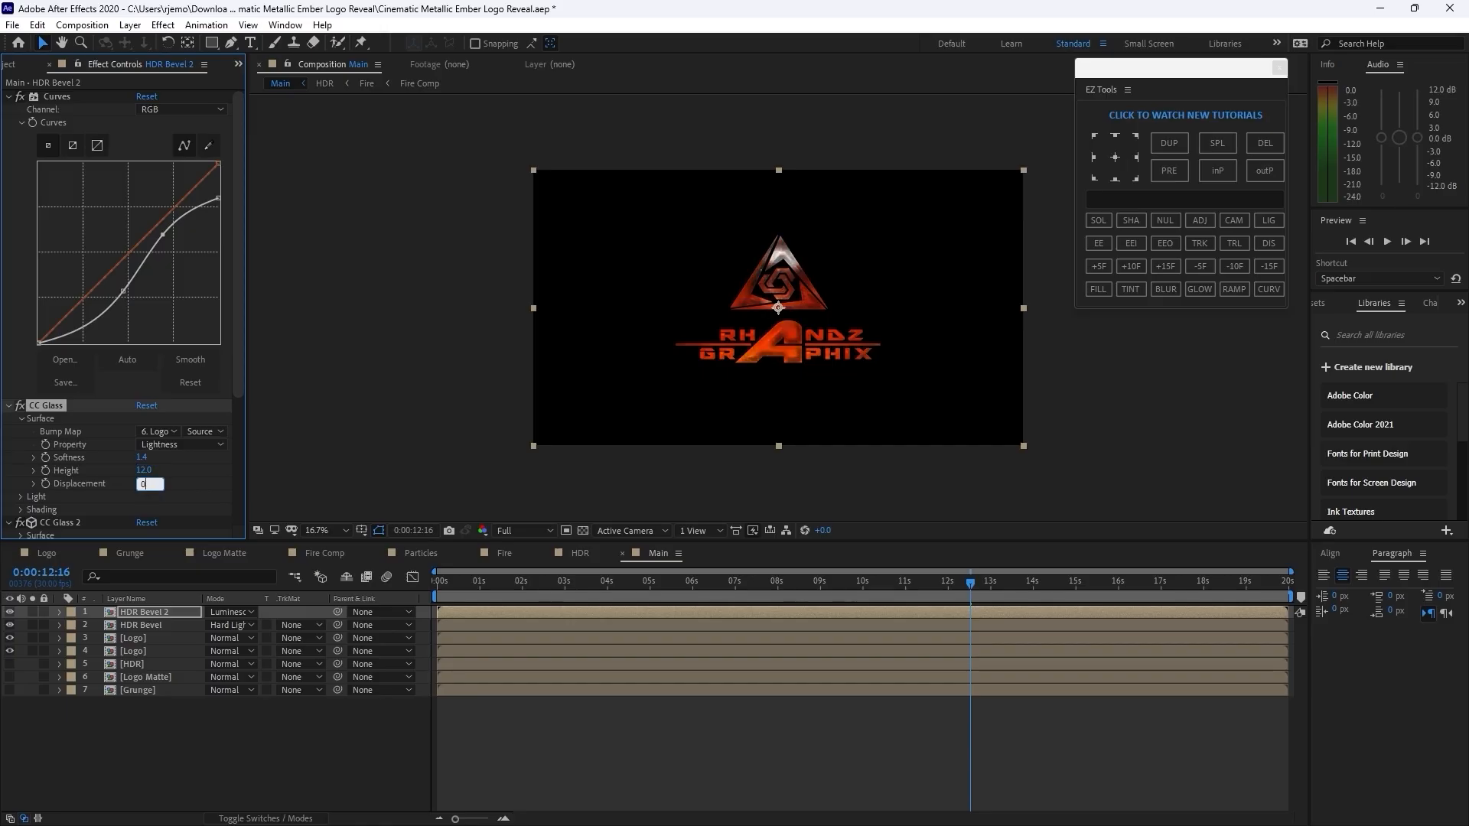
- Switch the first CC Glass effect's light source on HDR Bevel 2 to AE Lights
left_click(21, 498)
left_click(145, 455)
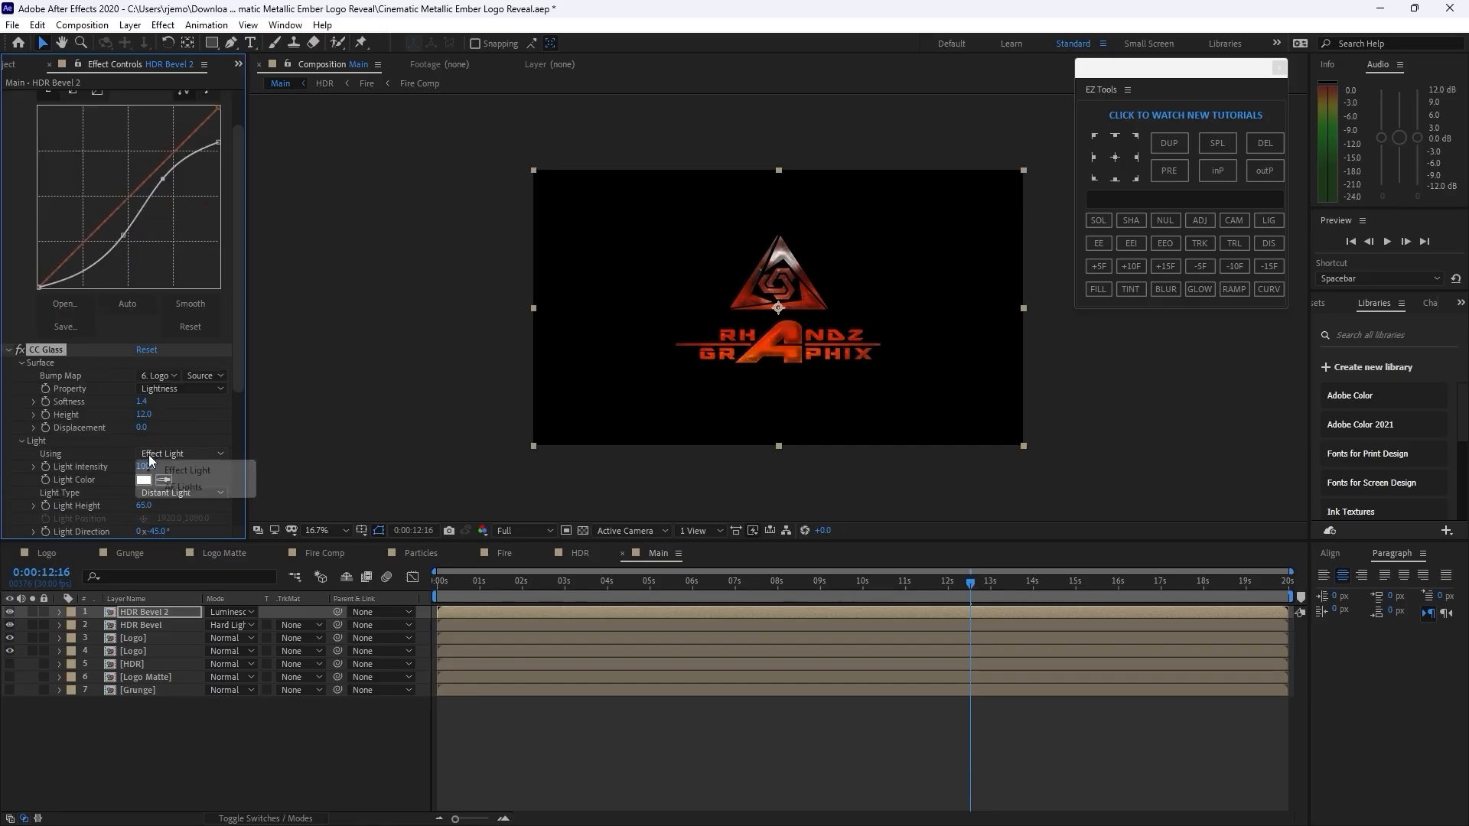
left_click(160, 485)
left_click(21, 440)
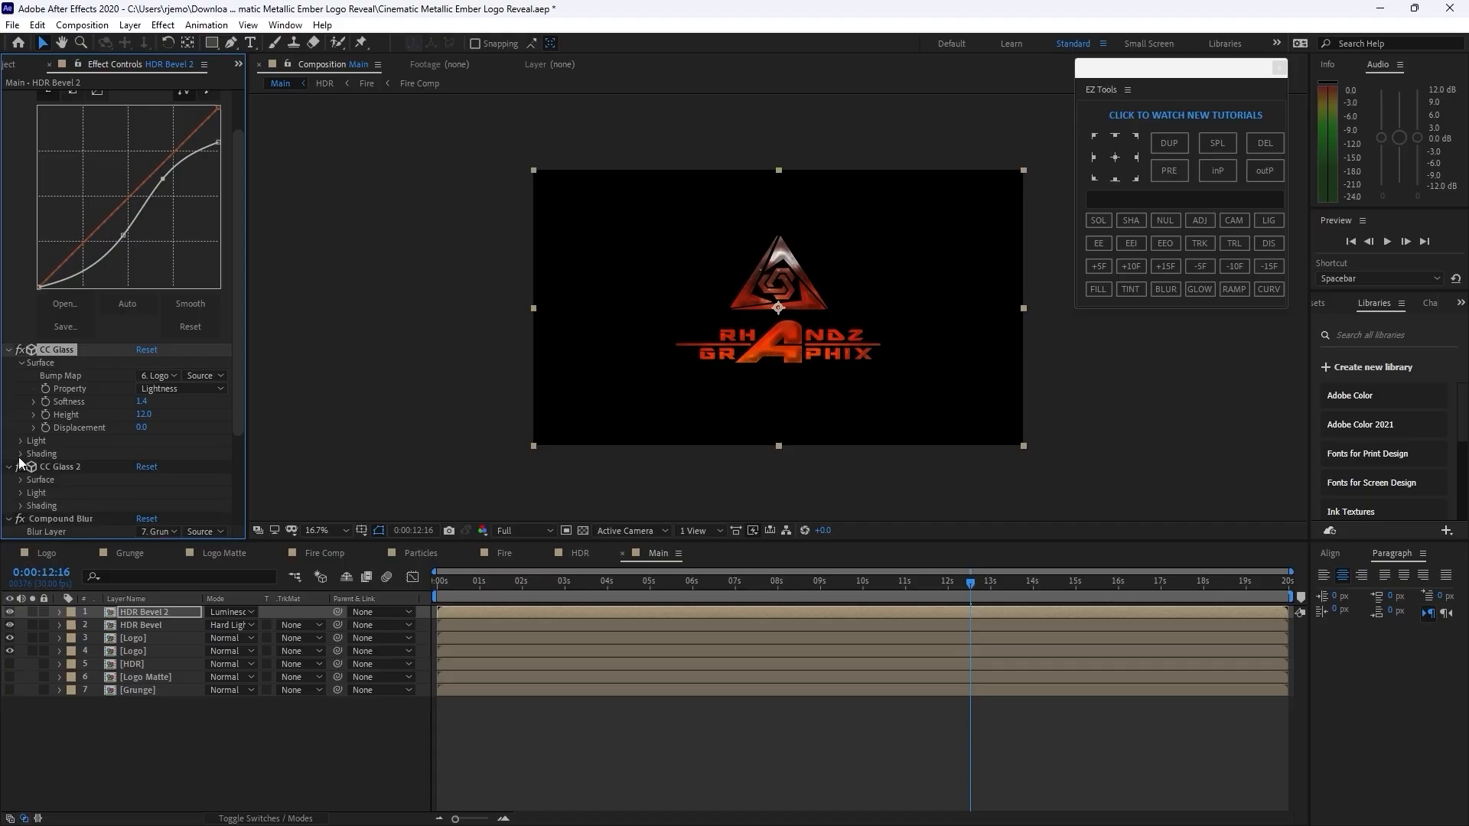
- Set the first CC Glass effect's shading to Ambient 62, Diffuse 62, Specular 52, Roughness 0.025 and Metal 100
left_click(21, 453)
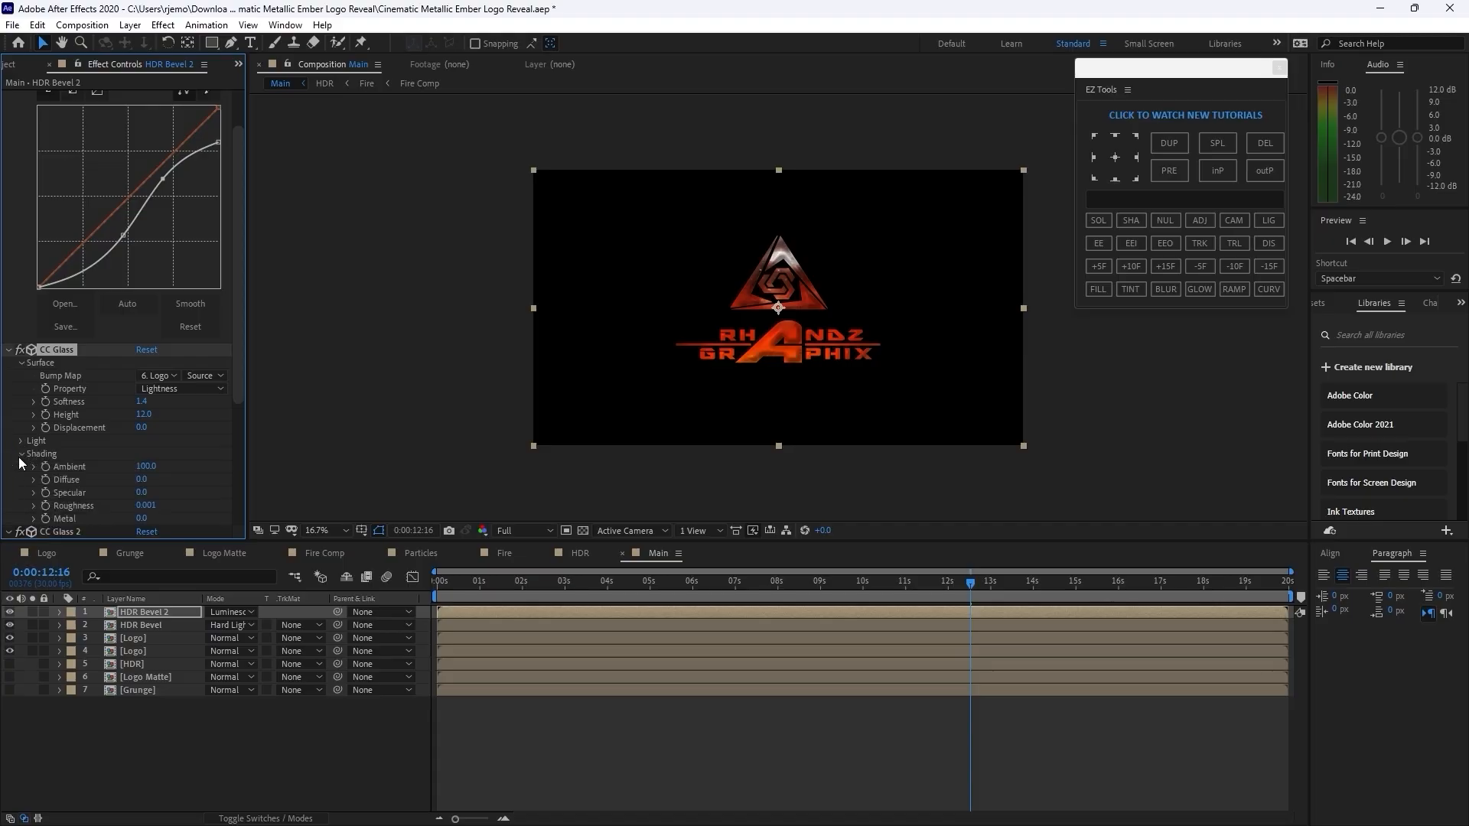
left_click(140, 472)
type("62")
left_click(140, 481)
type("62")
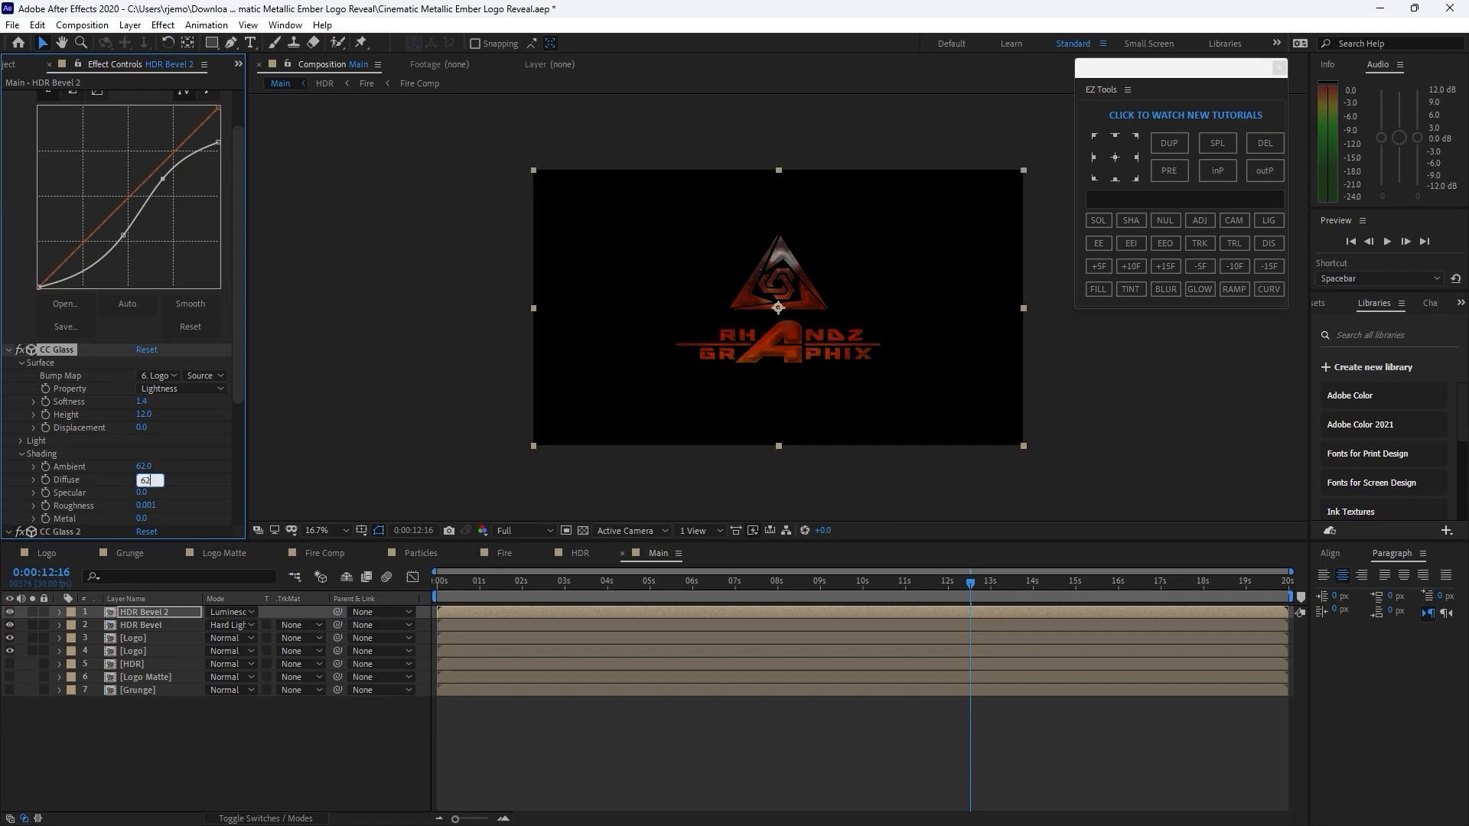
left_click(141, 493)
type("52")
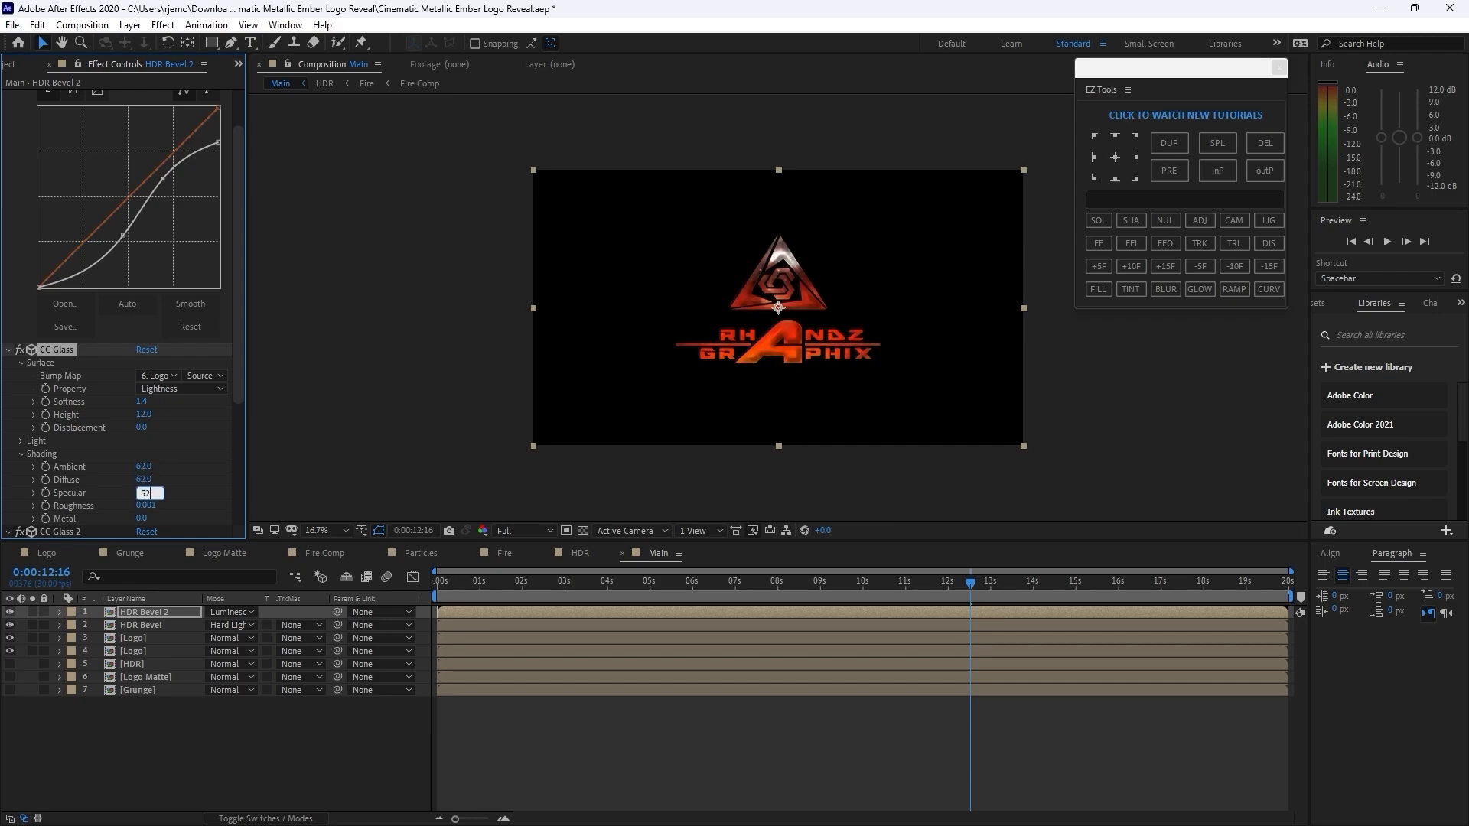
left_click(146, 505)
type(".025")
key("Tab")
type("100")
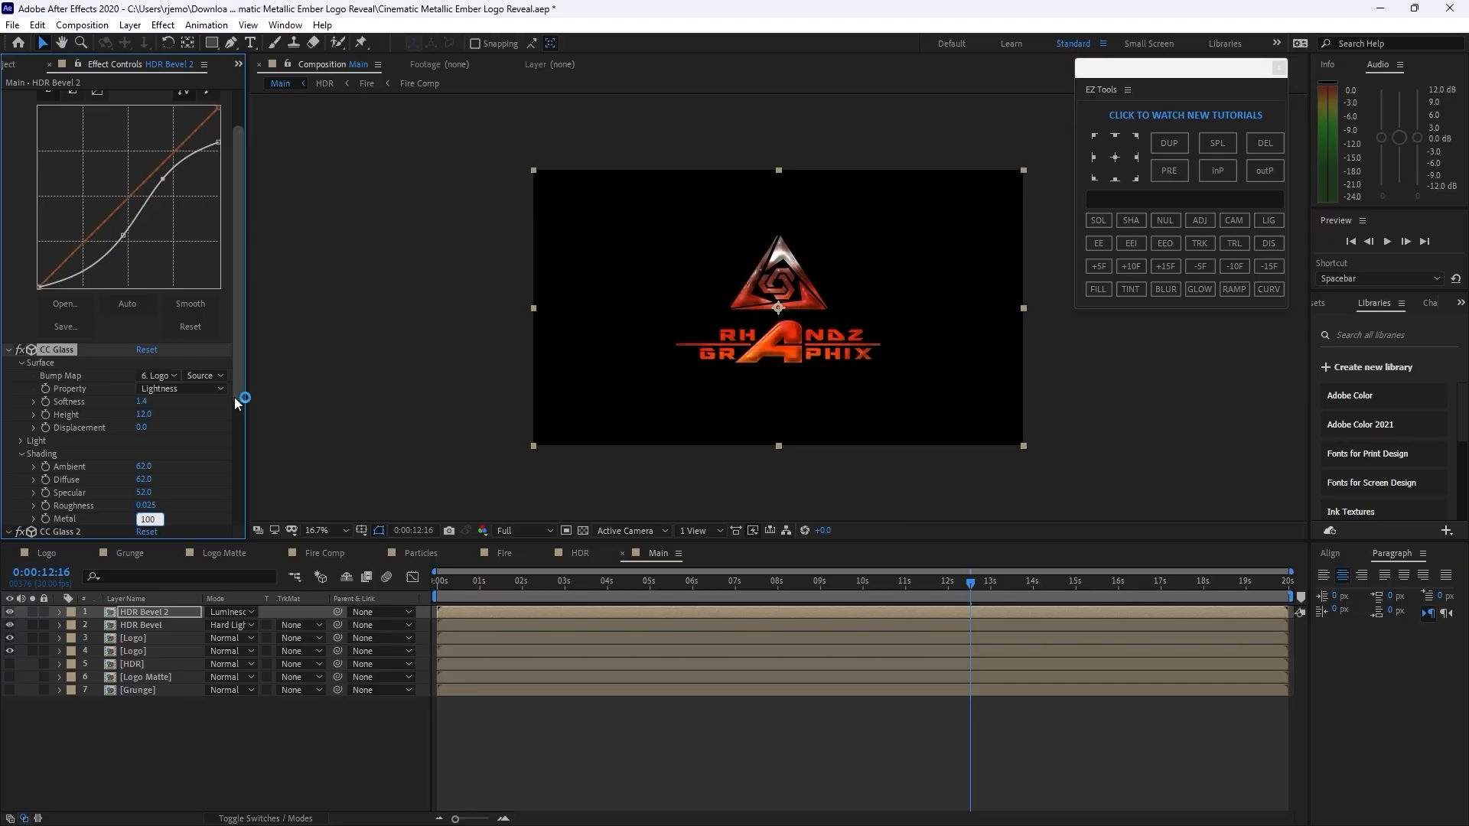
- Remove the Compound Blur effect from HDR Bevel 2
left_click_drag(234, 397, 224, 521)
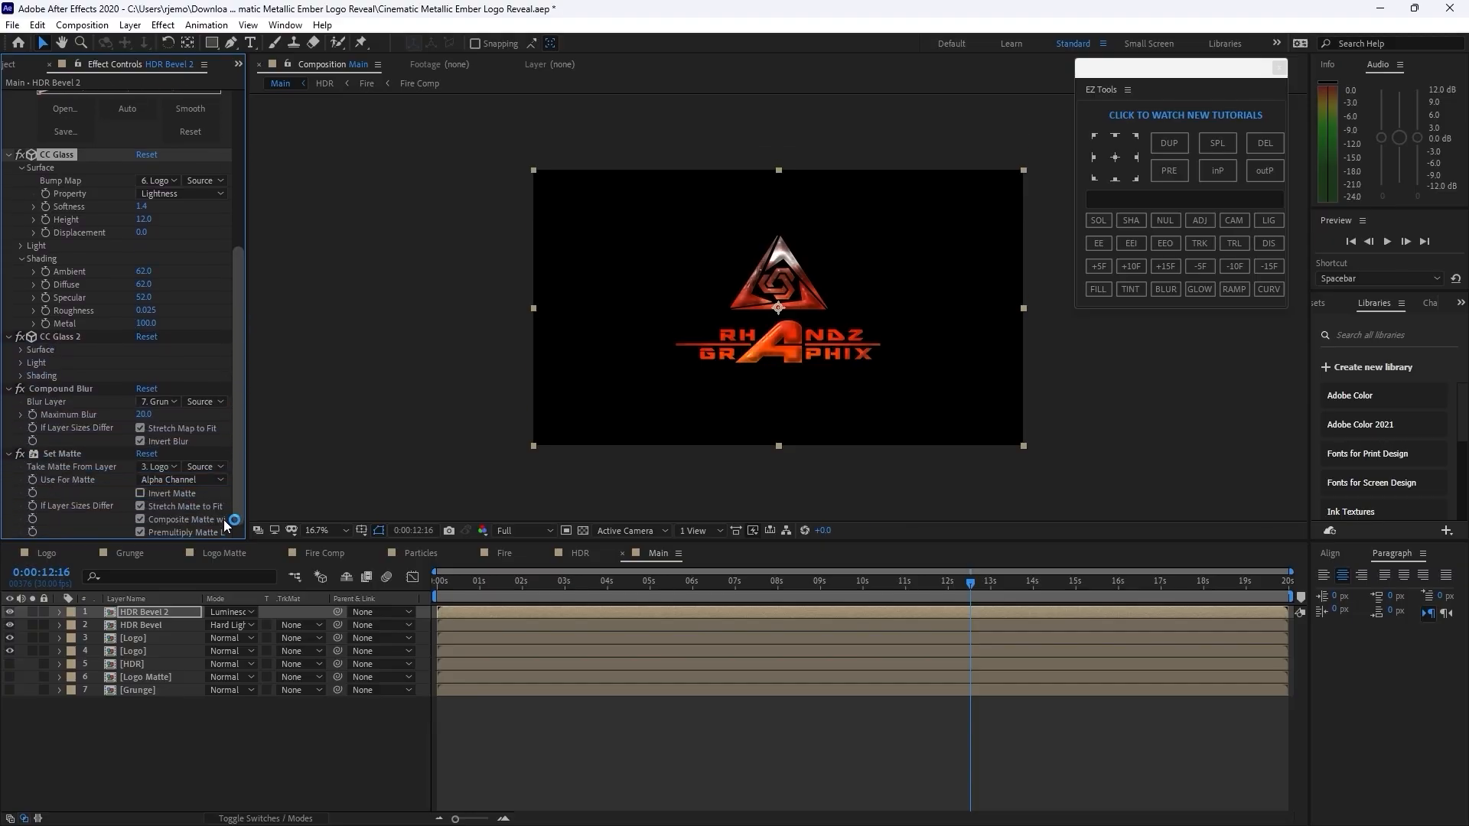
left_click(21, 351)
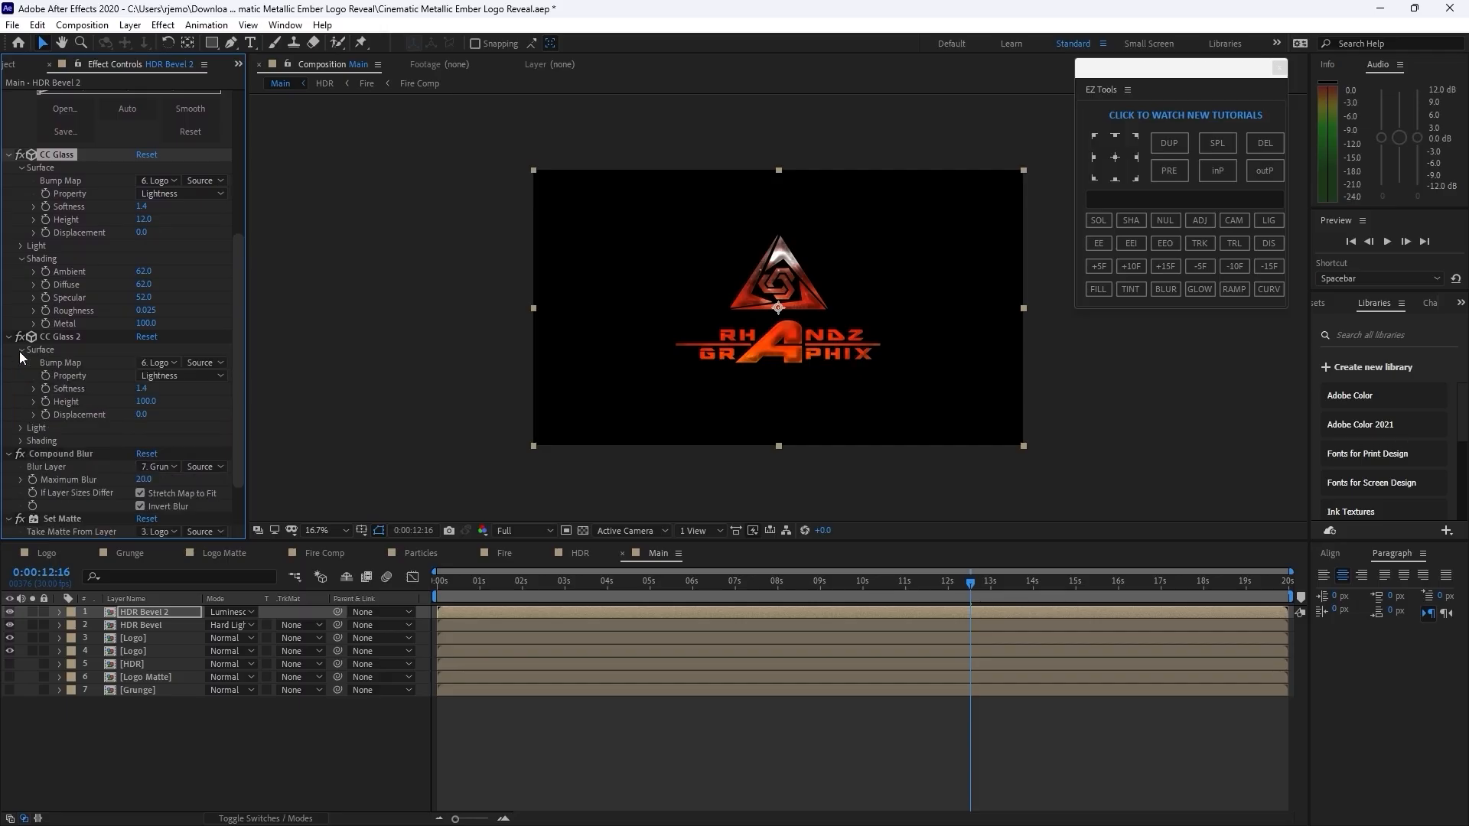
left_click(61, 453)
left_click(39, 24)
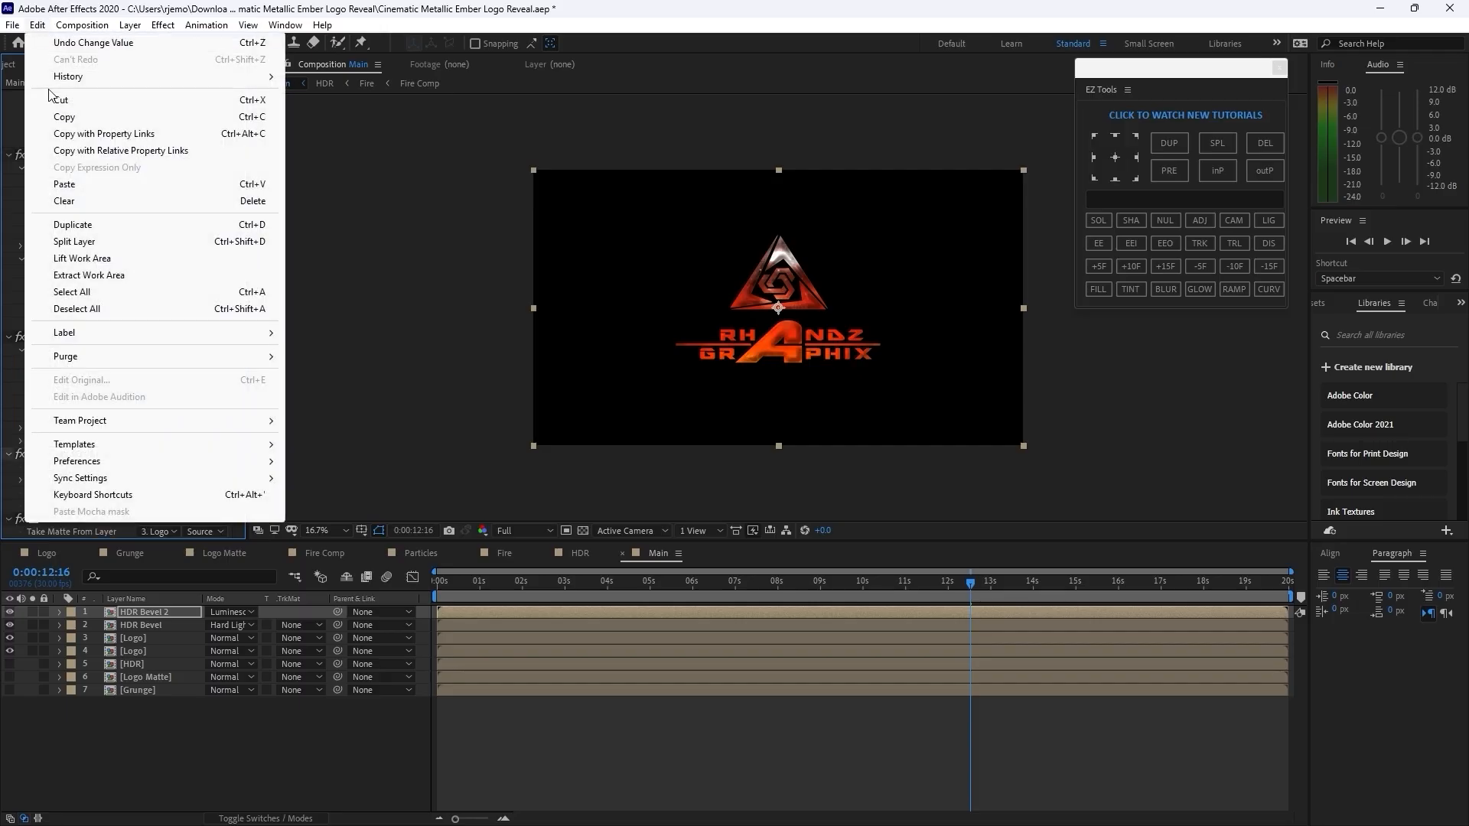
left_click(65, 202)
- Add CC Radial Blur to HDR Bevel 2 and place it between CC Glass 2 and Set Matte
left_click(163, 25)
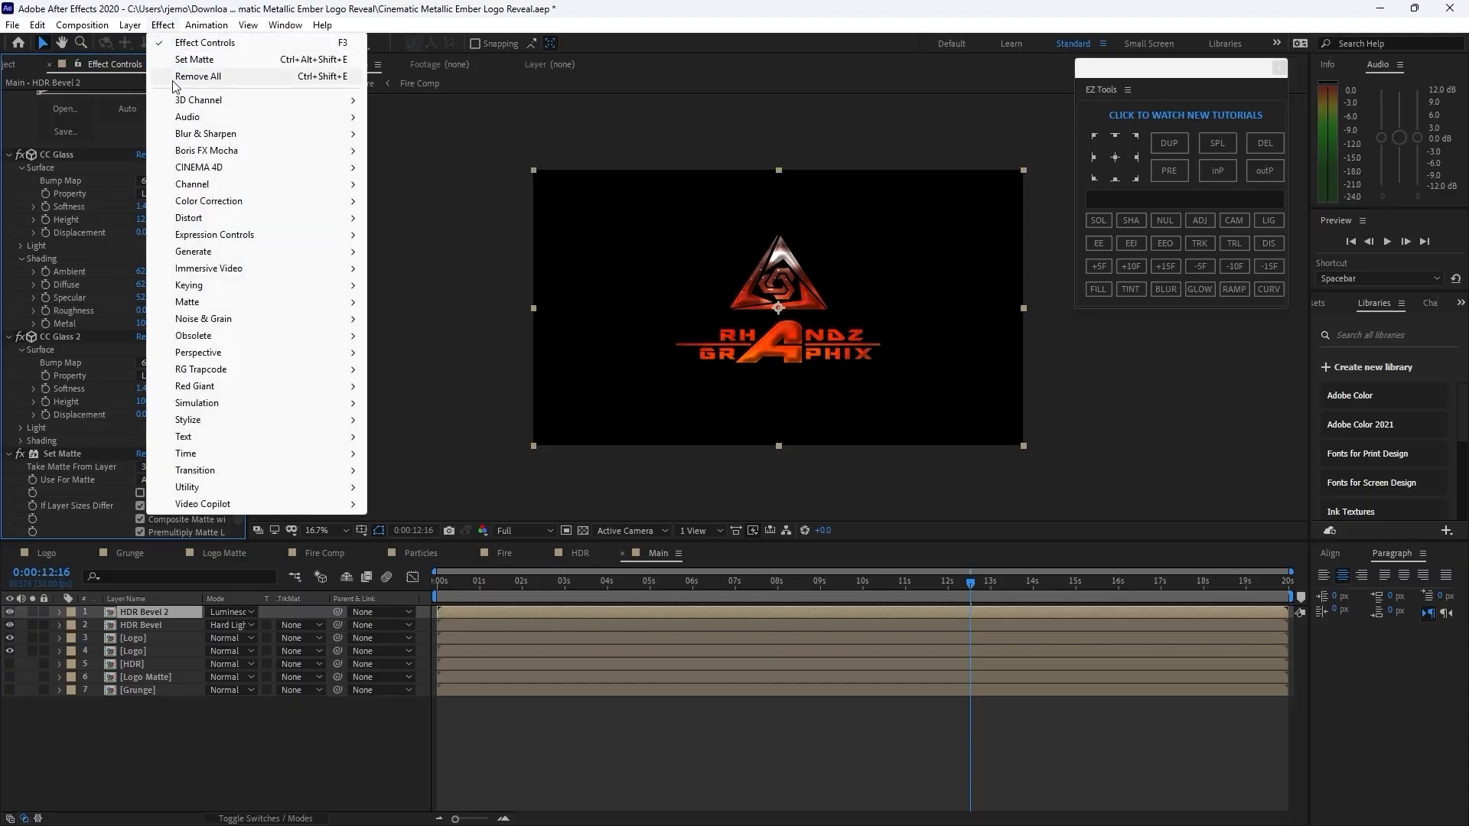
mouse_move(192, 132)
left_click(419, 201)
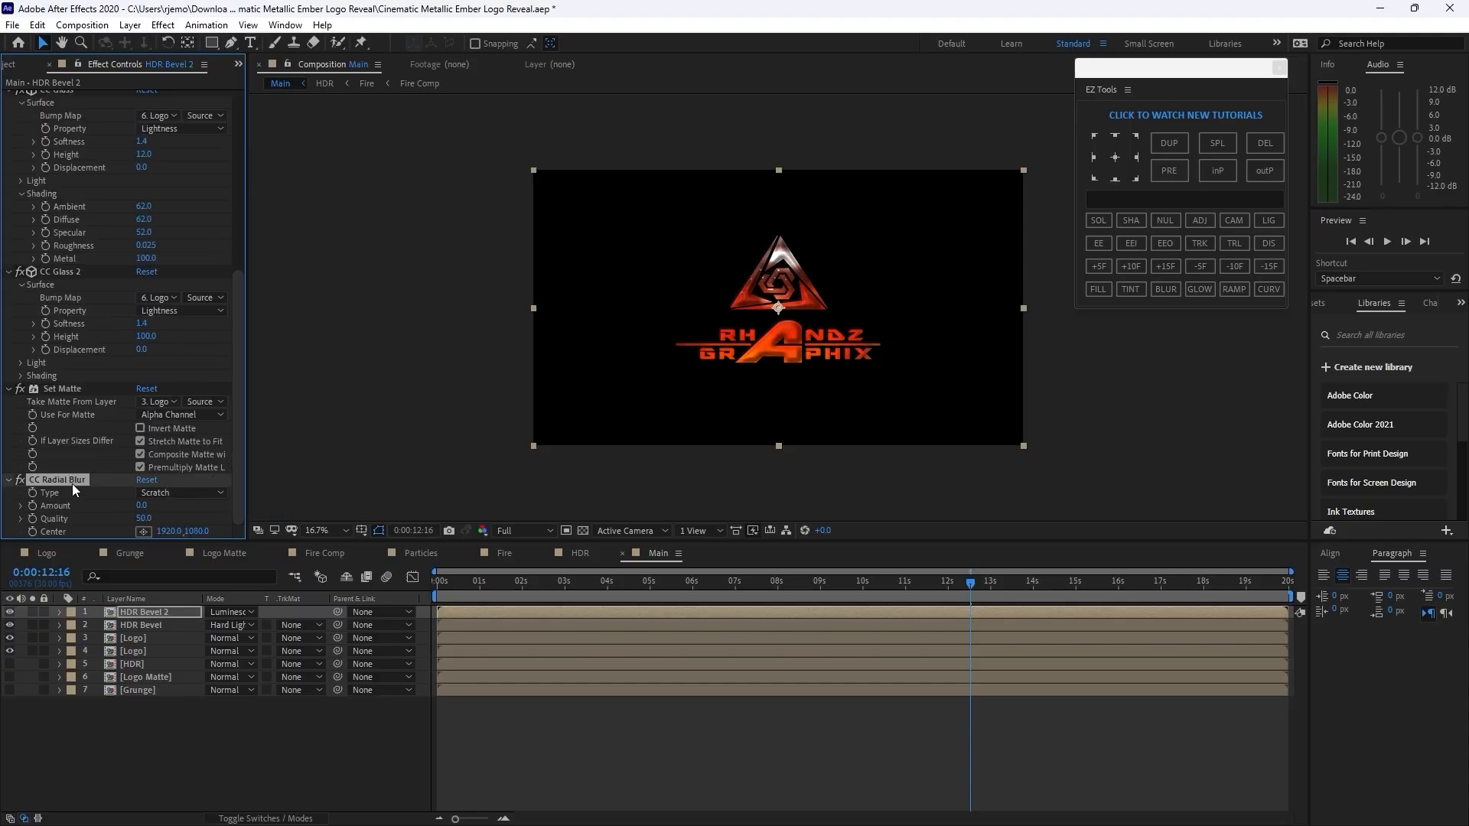
left_click_drag(72, 484, 70, 390)
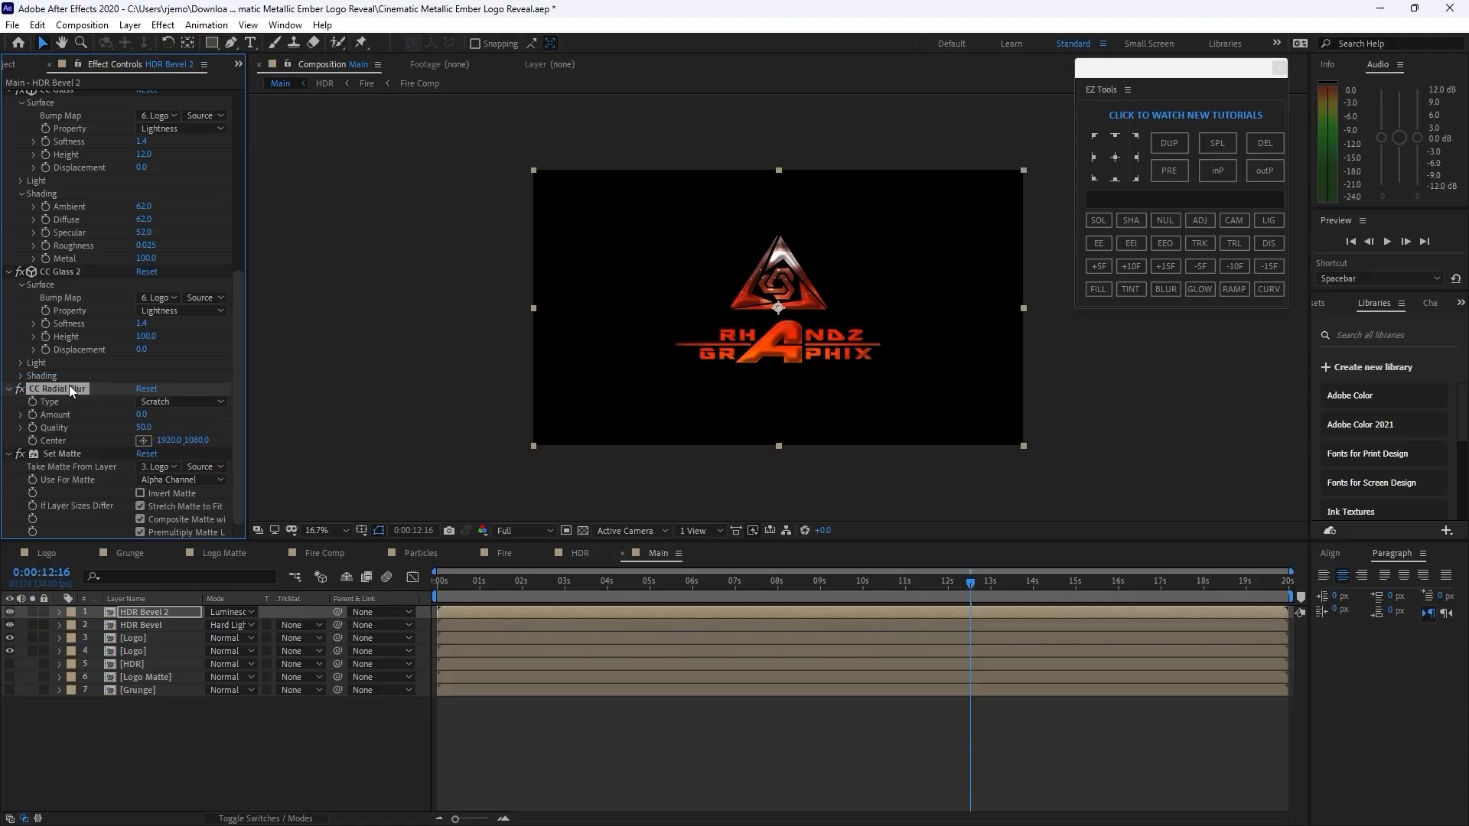
- Set the CC Radial Blur type to Fading Zoom with an Amount of -8
left_click(204, 403)
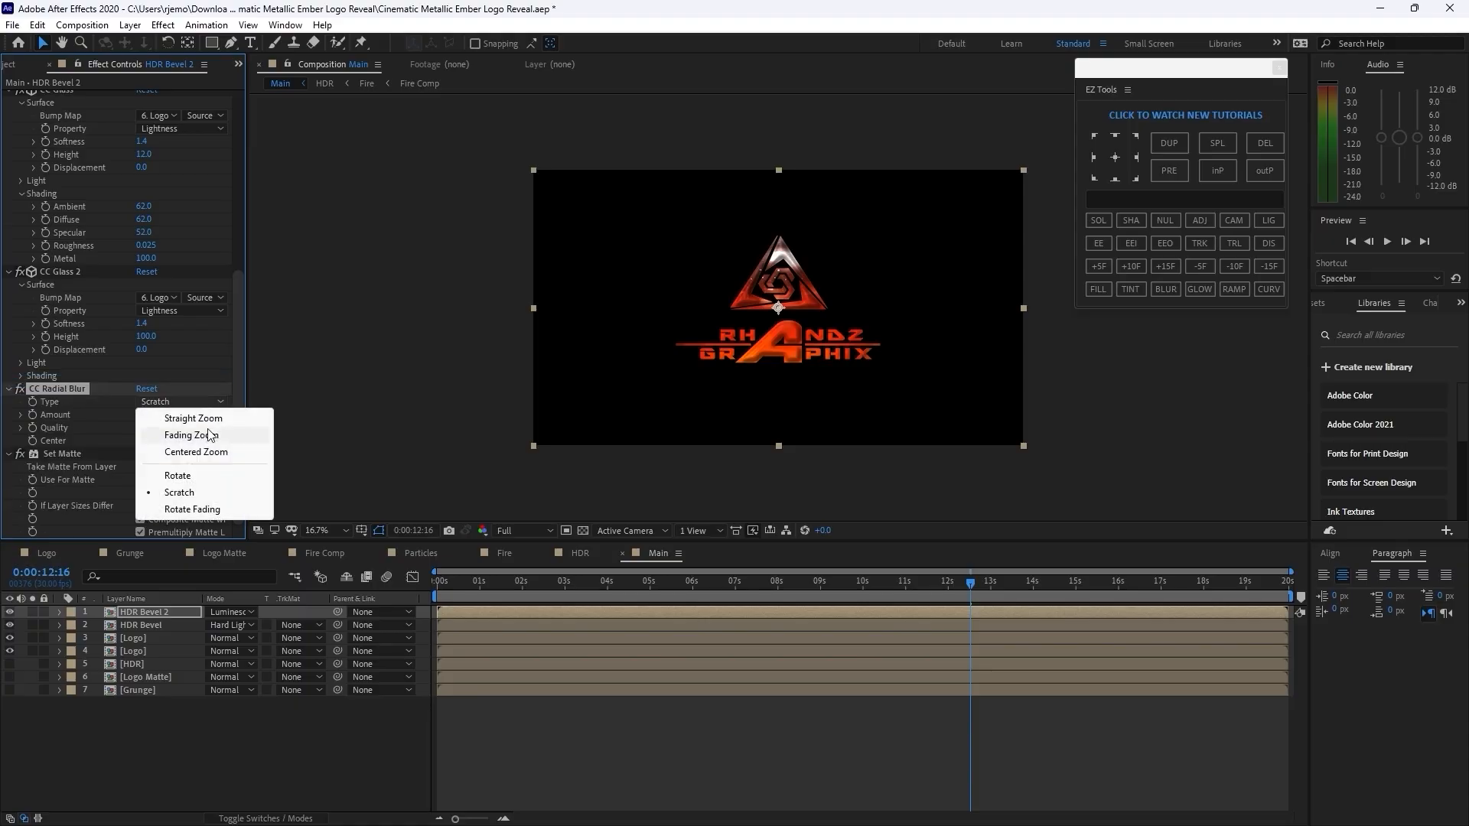
left_click(210, 436)
left_click(143, 414)
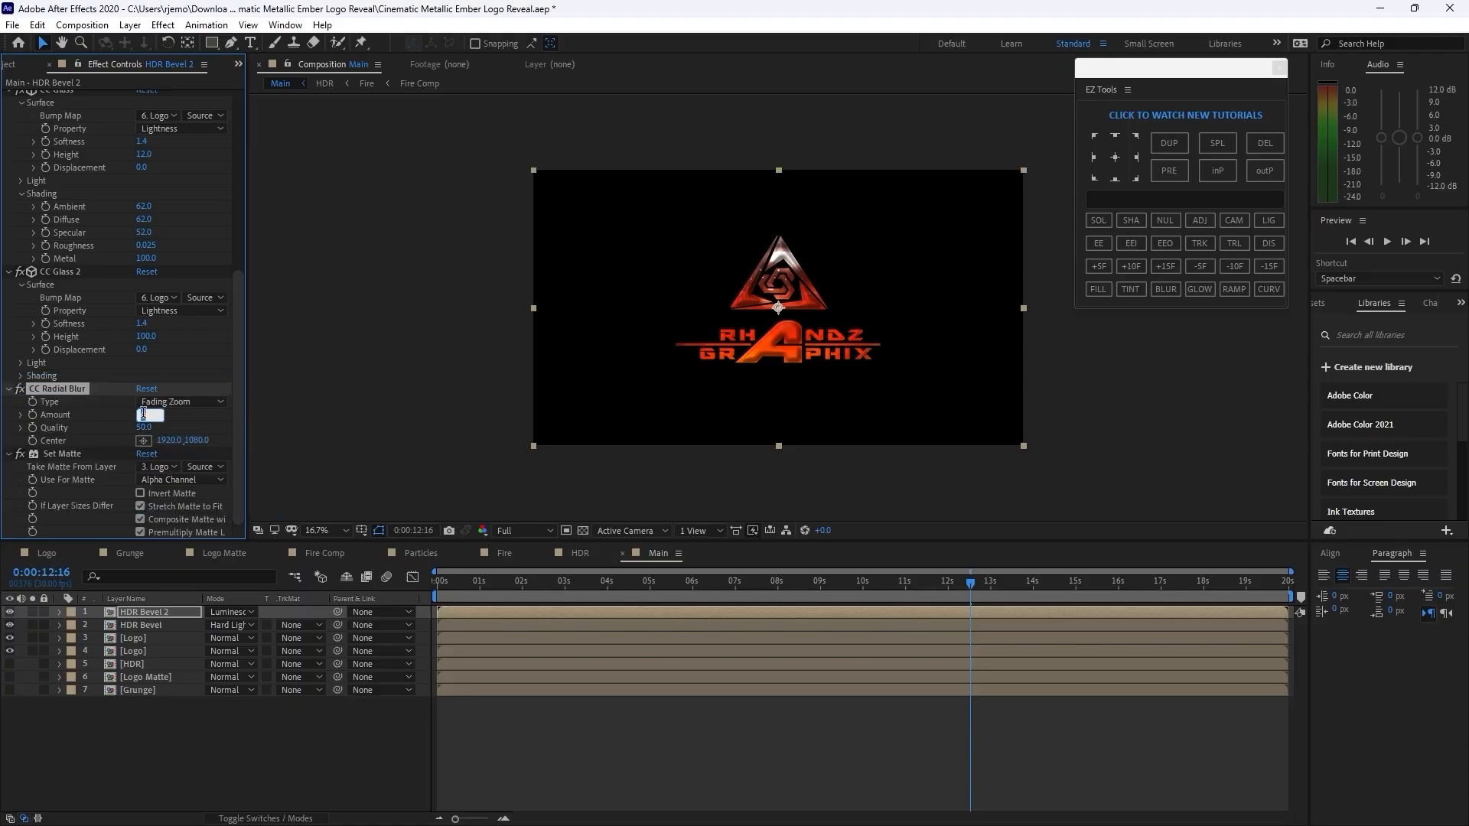
type("-8")
- Remove the Set Matte effect at the end of HDR Bevel 2's effect stack
left_click(67, 454)
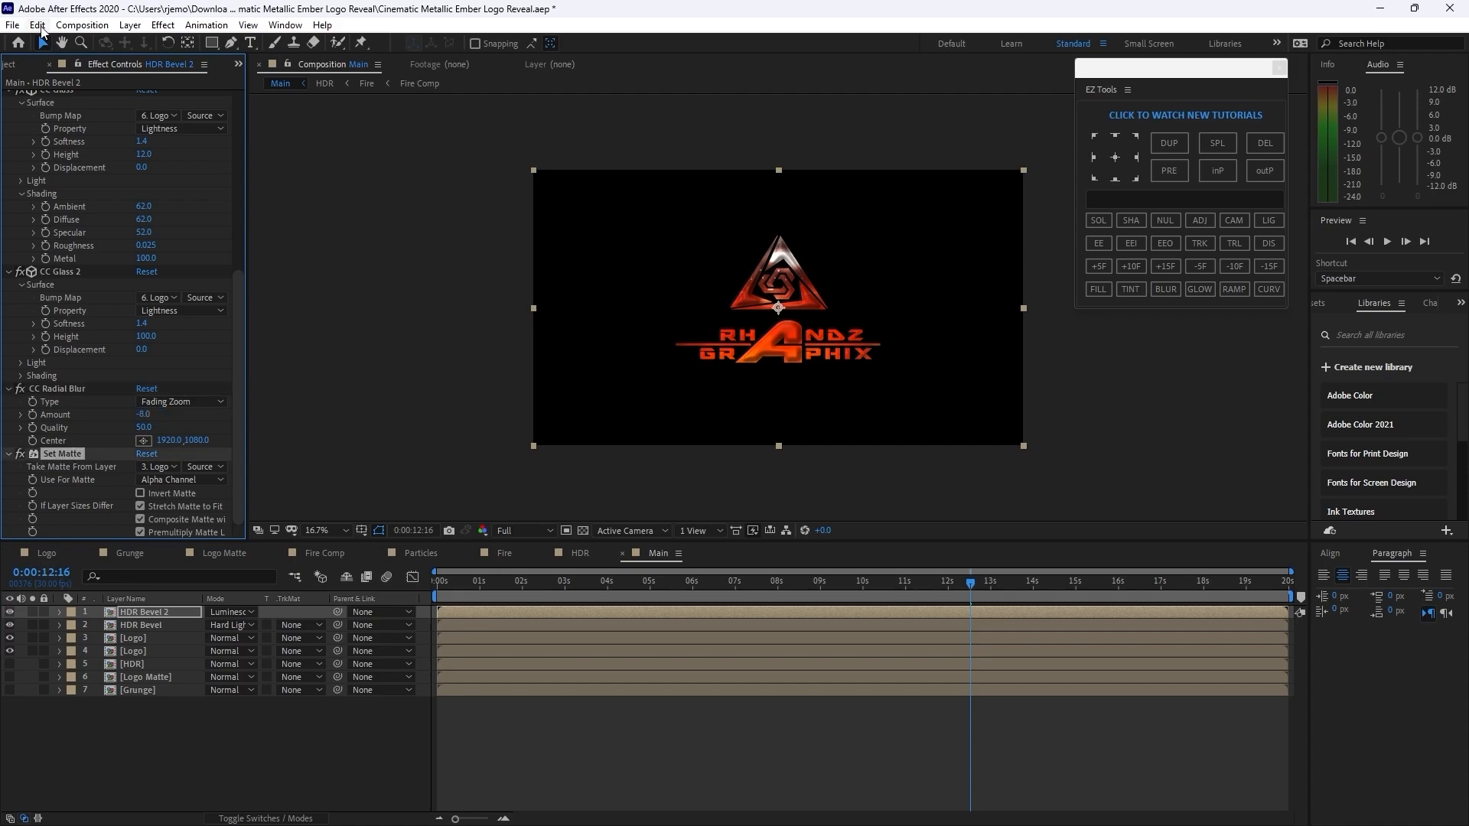
left_click(37, 25)
left_click(66, 197)
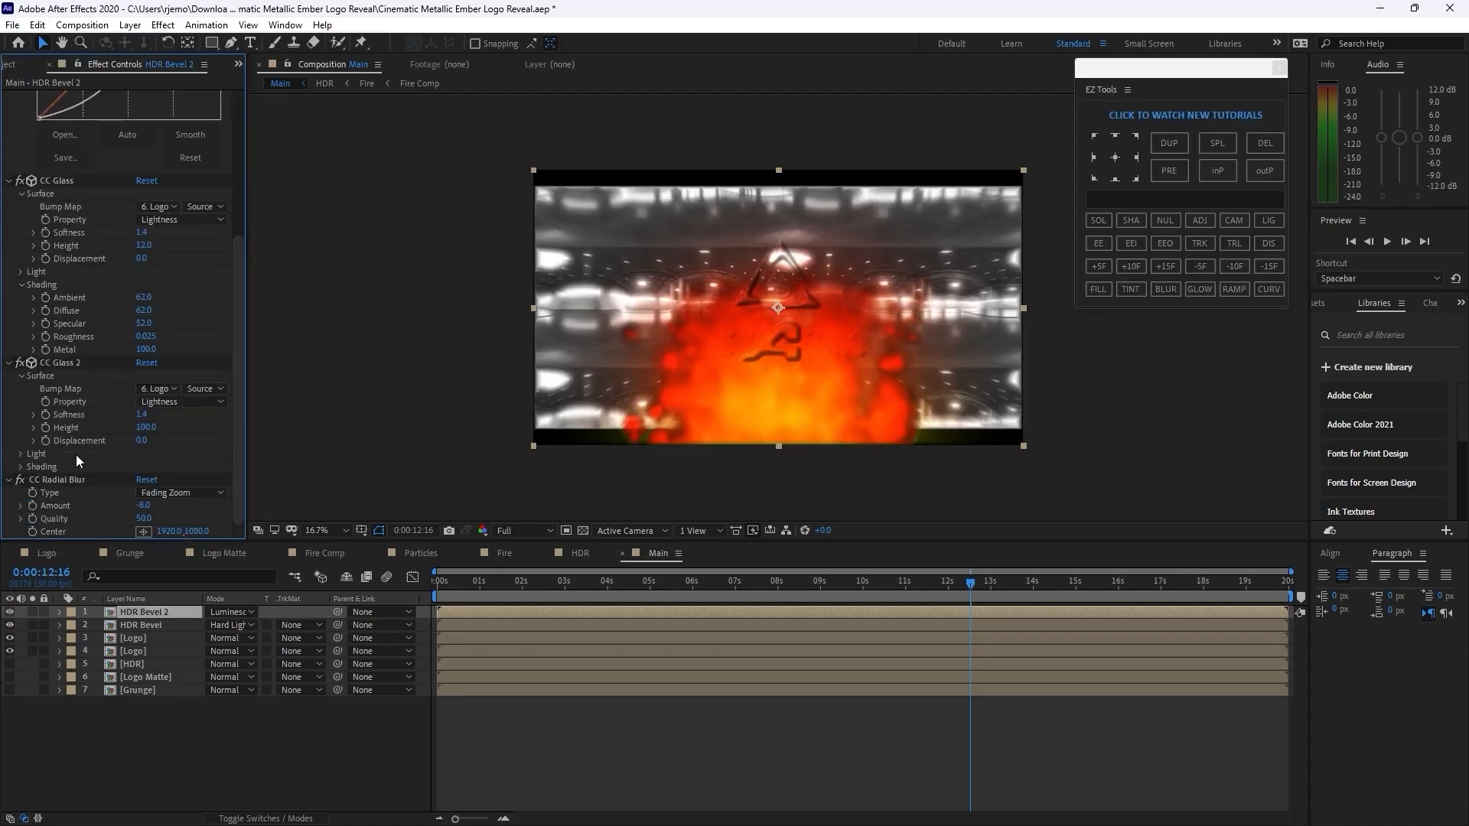
- Add a second Curves effect to HDR Bevel 2 and raise its Alpha curve steeply at the dark end
left_click(163, 25)
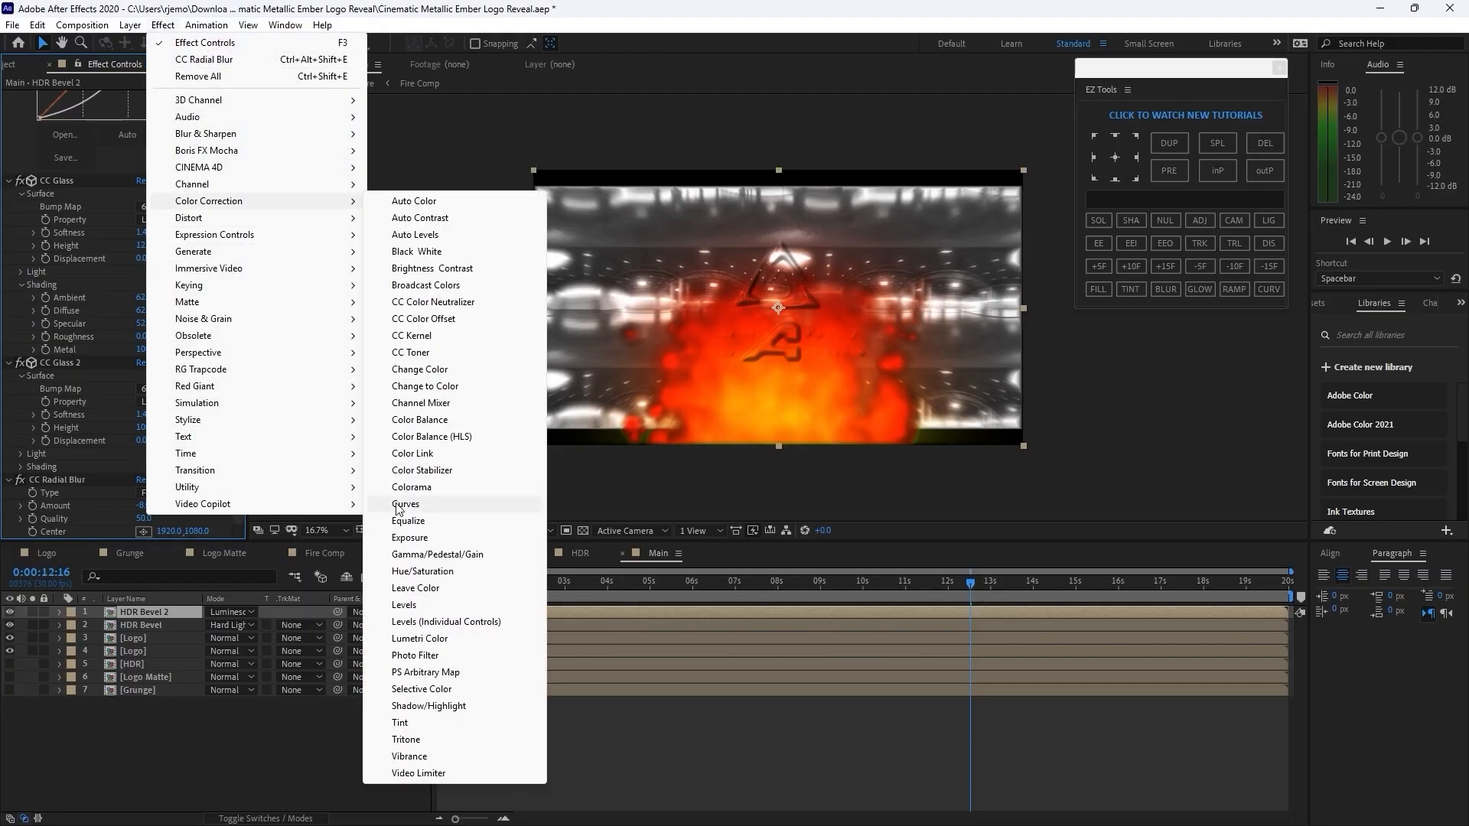
left_click(397, 504)
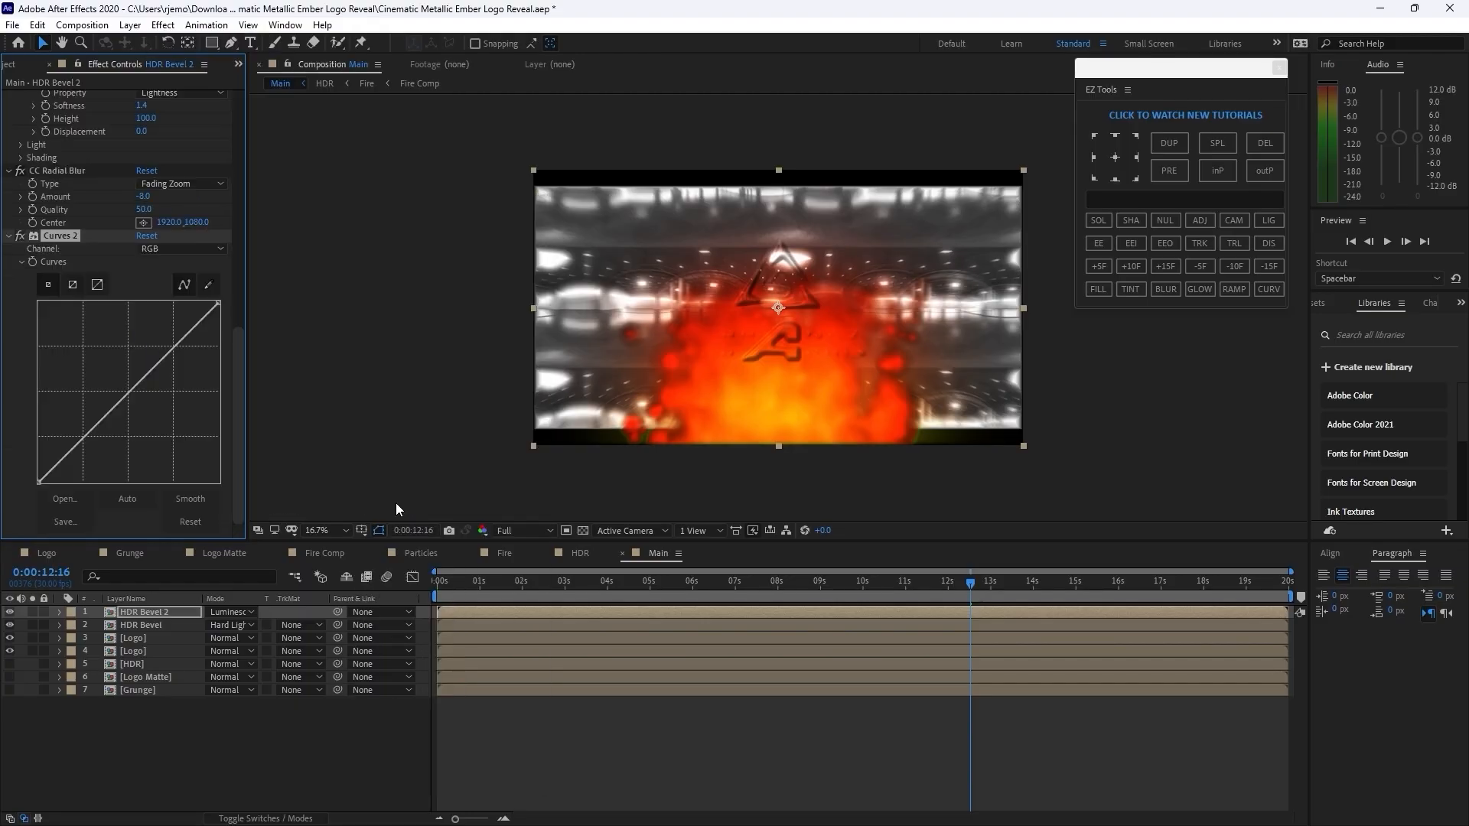
left_click(208, 250)
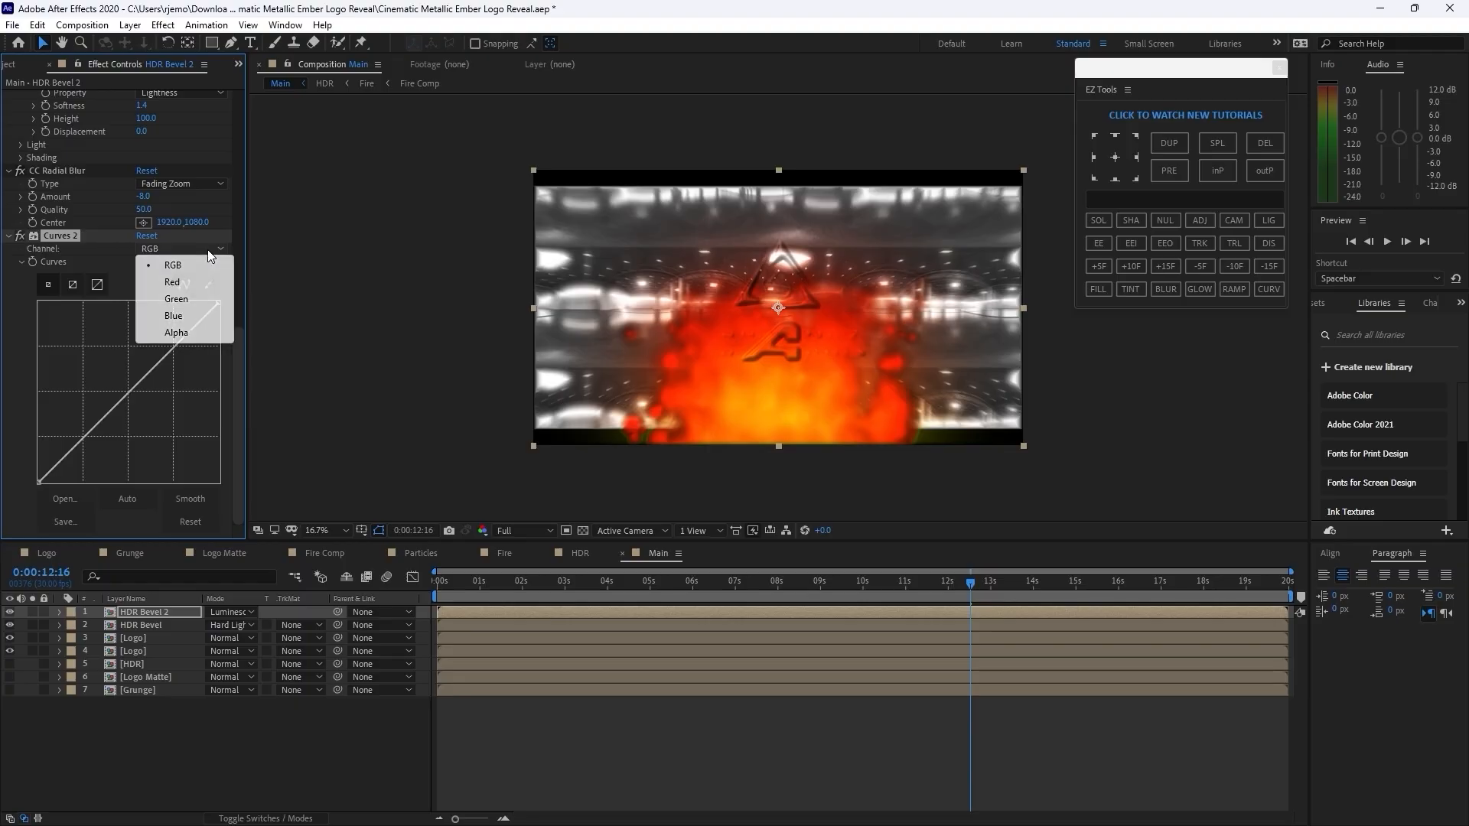
left_click(202, 332)
left_click_drag(106, 415, 50, 348)
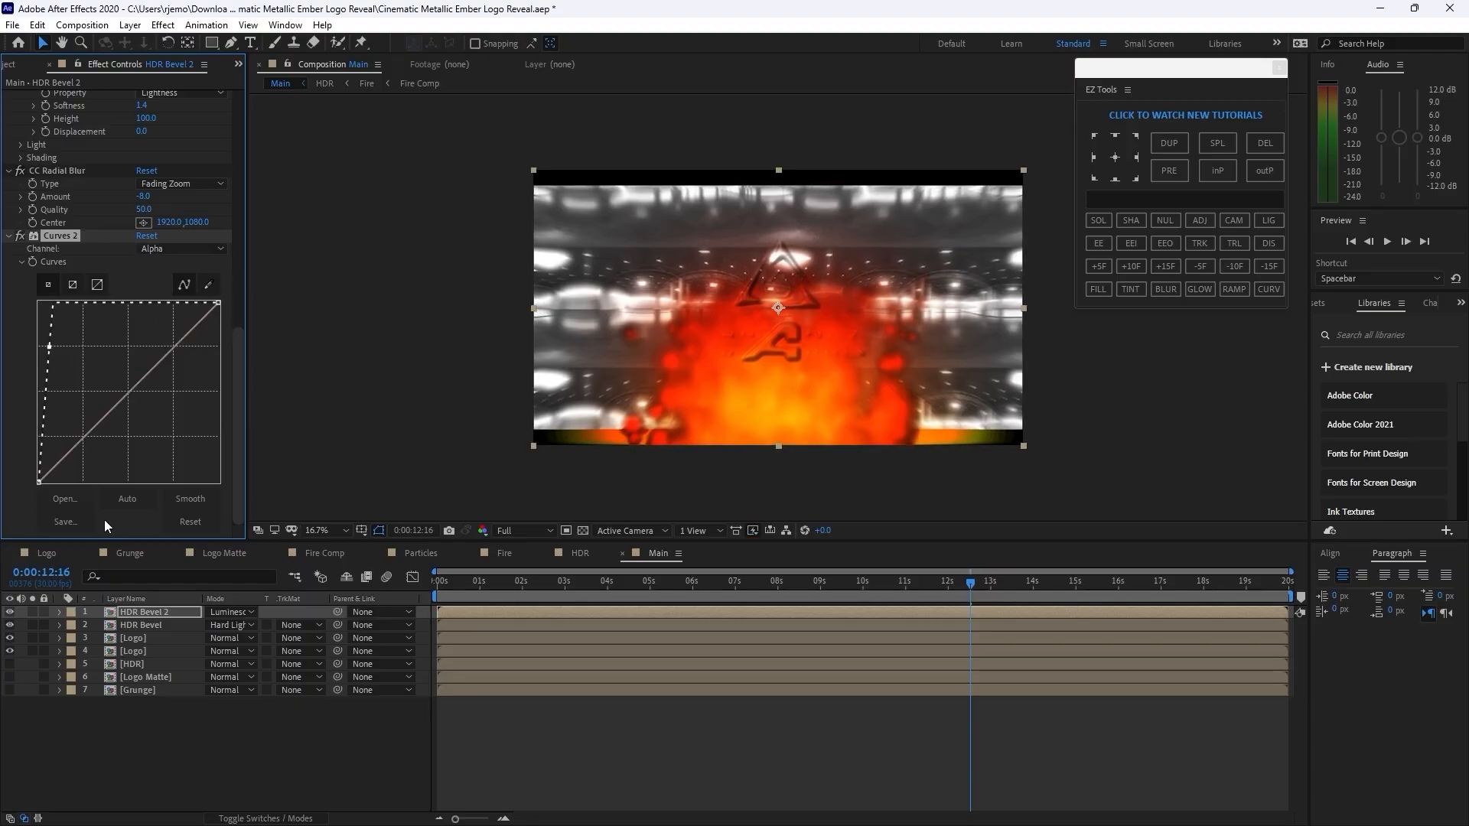
- Darken the second Curves effect's RGB channel by lowering the white point and pulling down the lower and middle parts, then deselect the layer
left_click(207, 248)
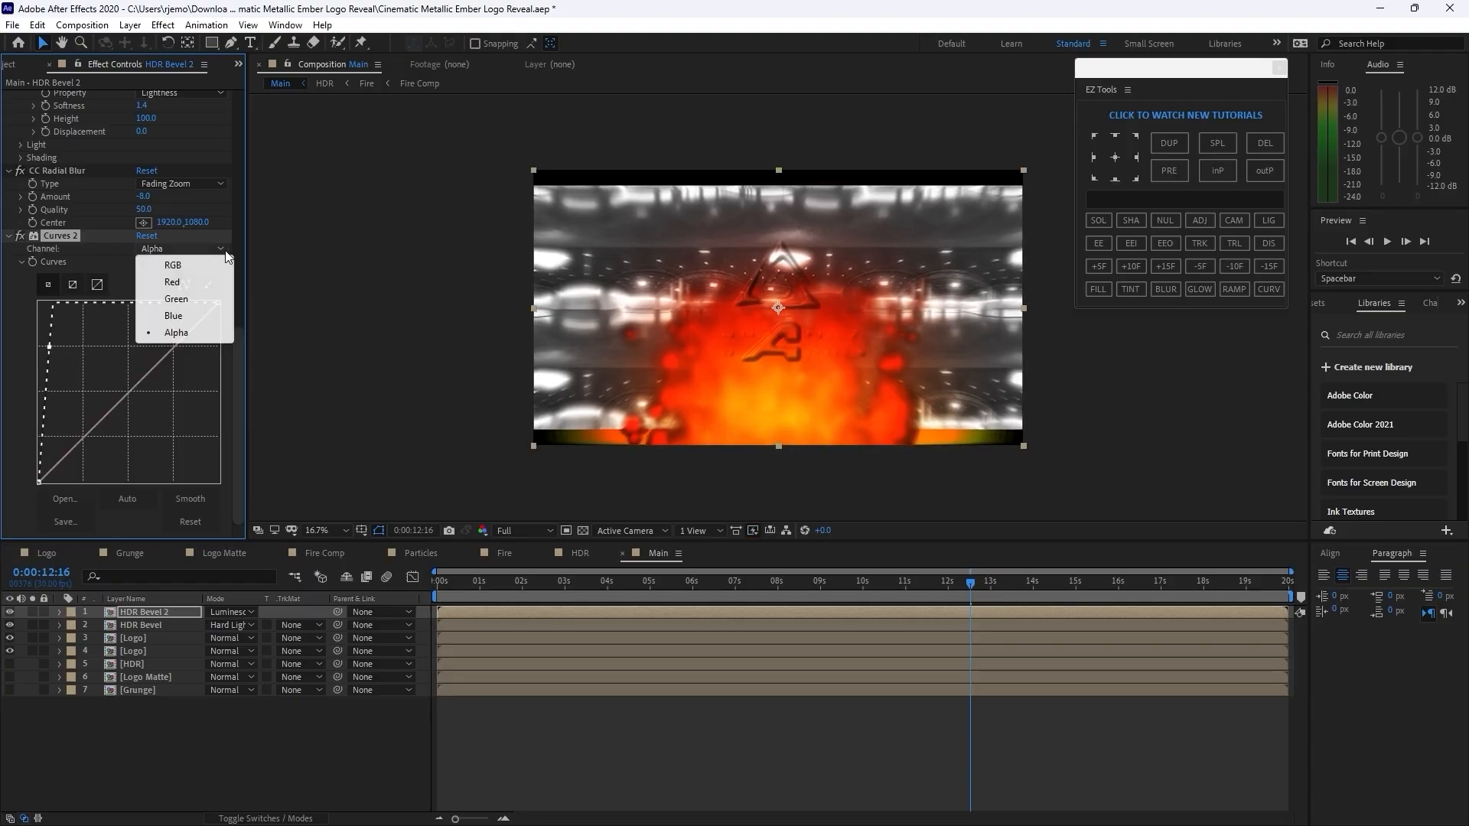
left_click(175, 265)
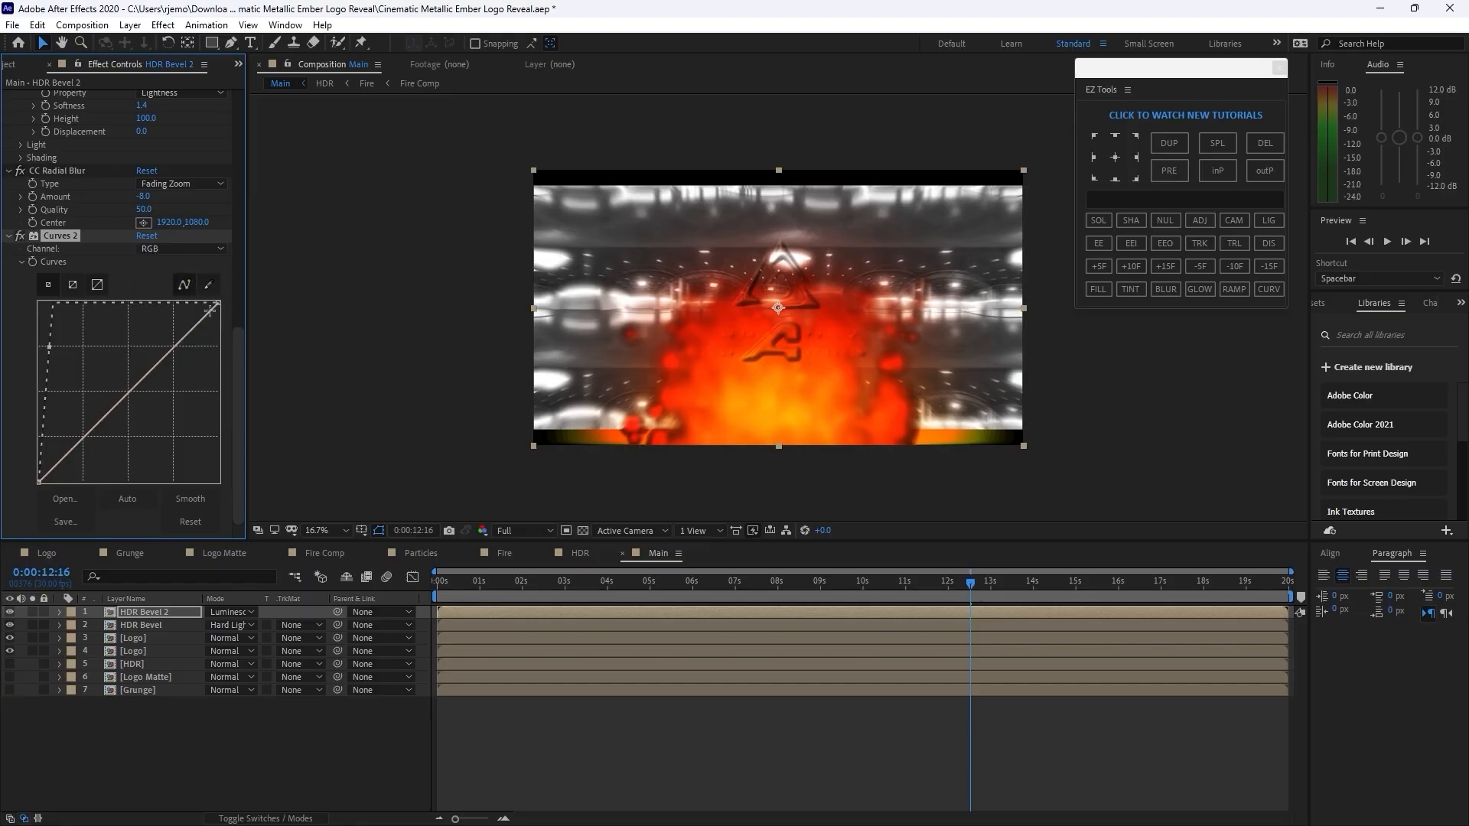
left_click_drag(220, 302, 222, 349)
left_click_drag(101, 436, 101, 449)
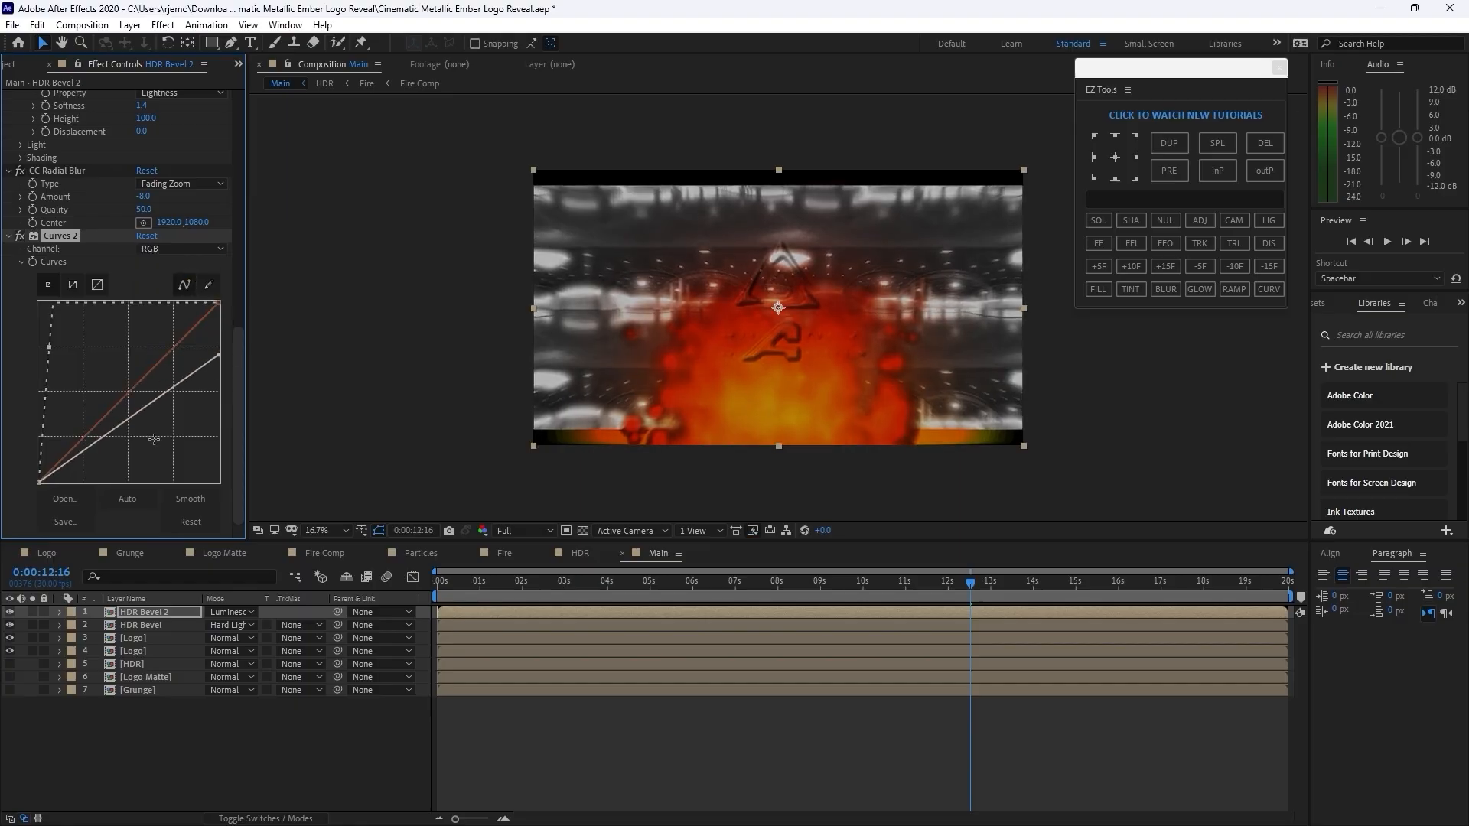
left_click_drag(153, 404, 136, 418)
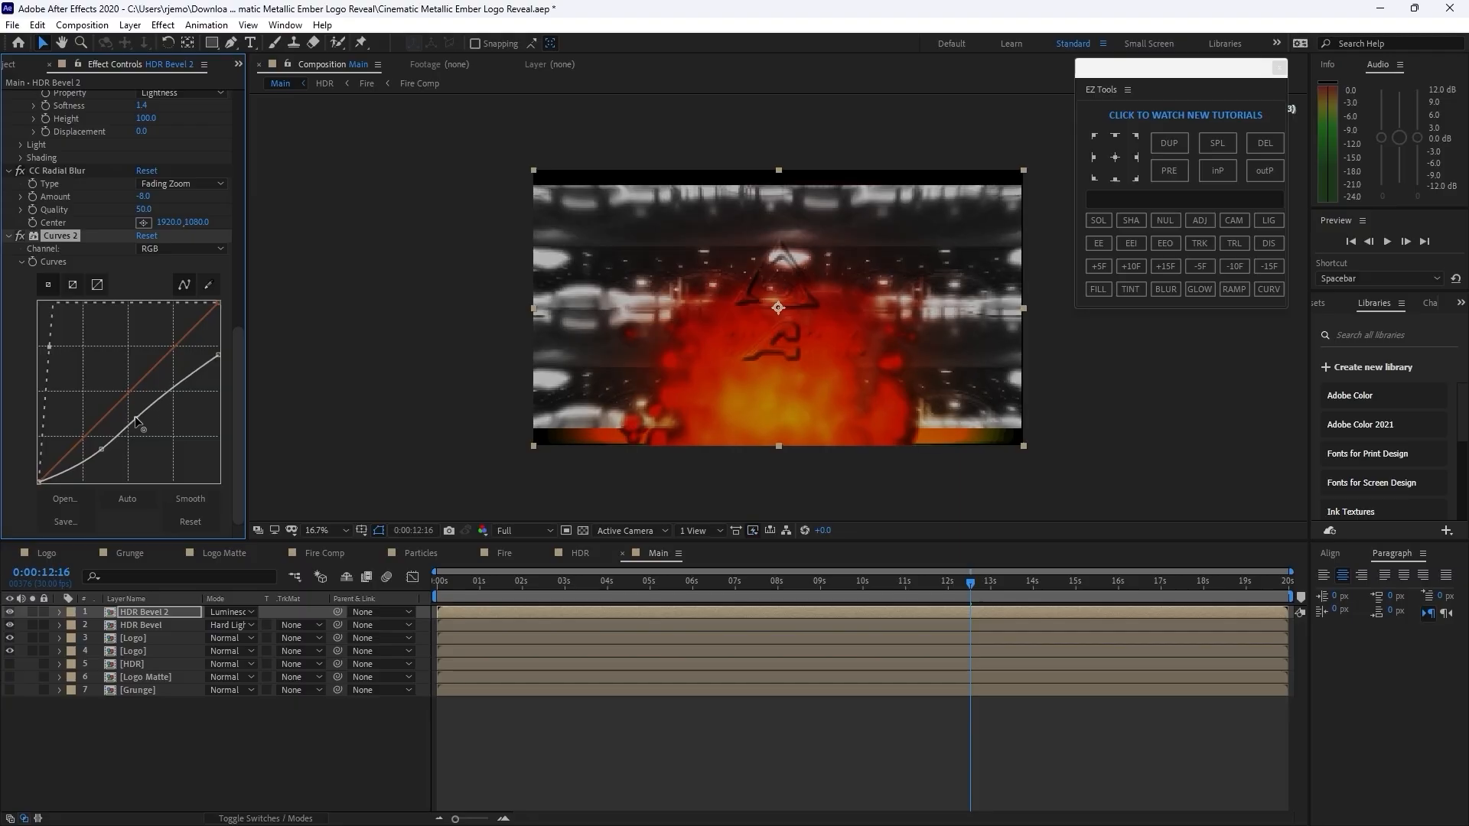
key("F2")
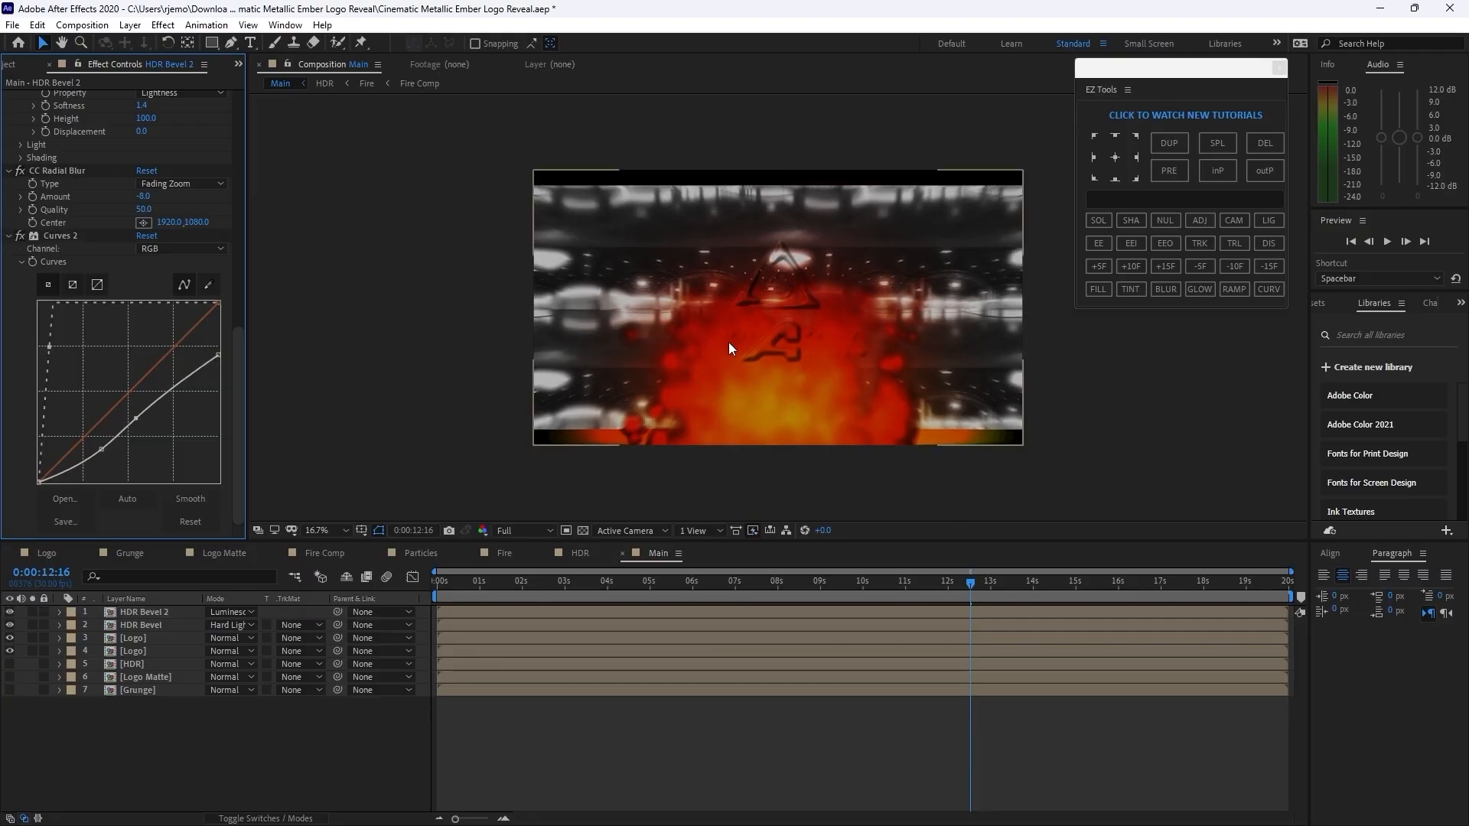
- Add Set Matte to HDR Bevel 2 between the two CC Glass effects, taking the matte from the Logo layer at position 3
left_click(164, 614)
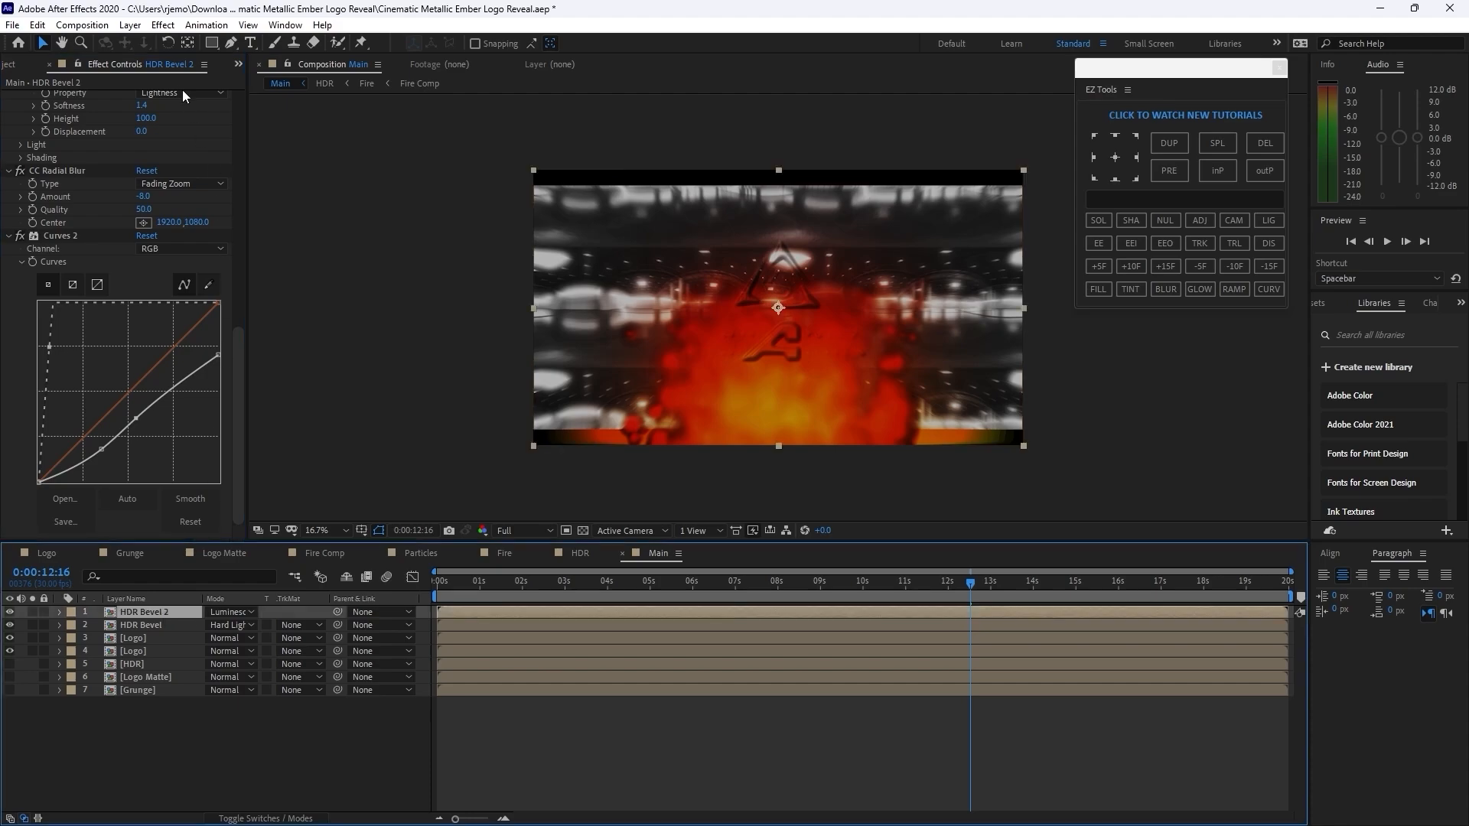
left_click(163, 25)
mouse_move(306, 184)
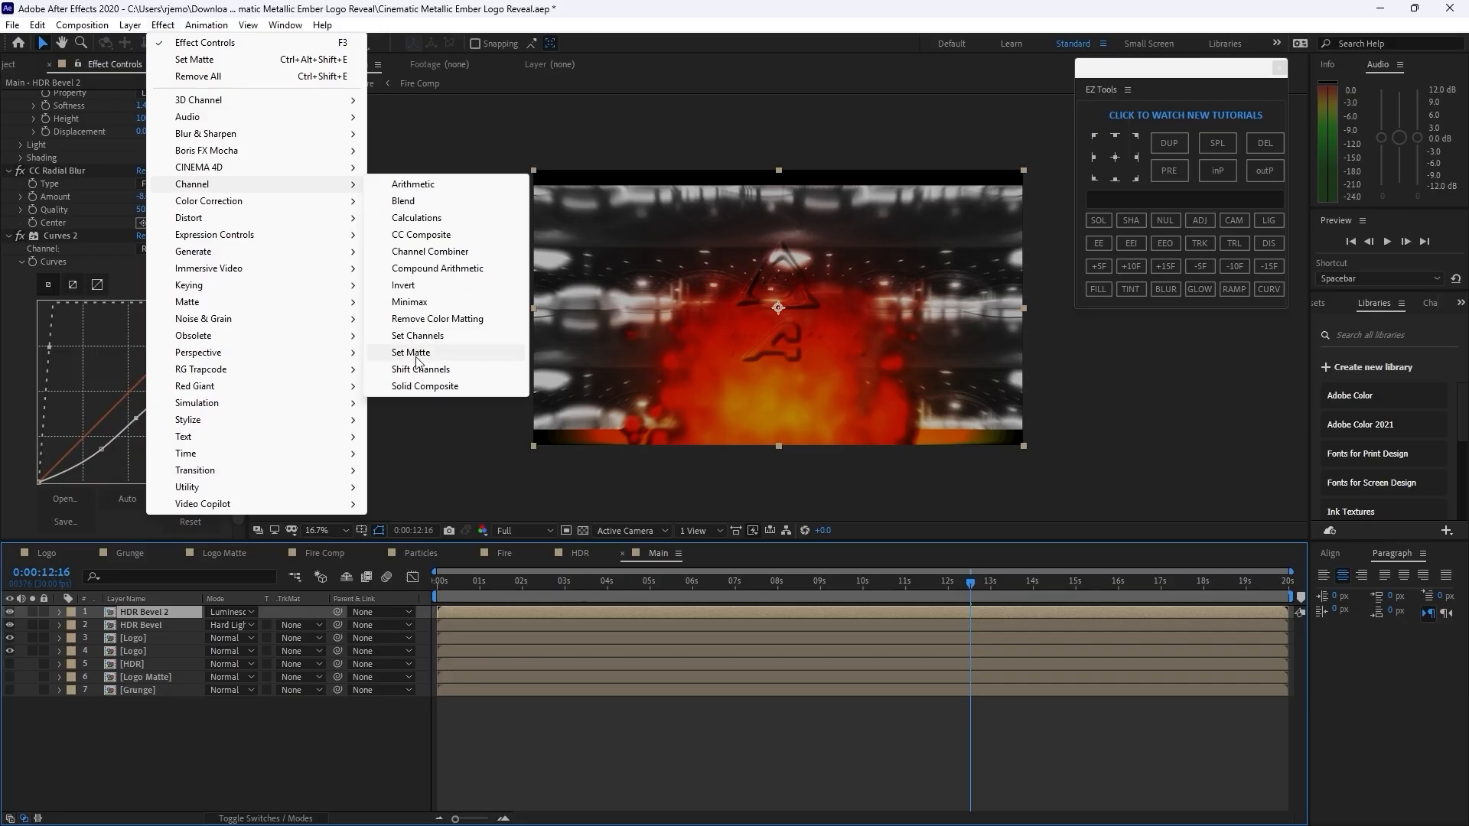
left_click(418, 353)
left_click_drag(67, 456, 71, 351)
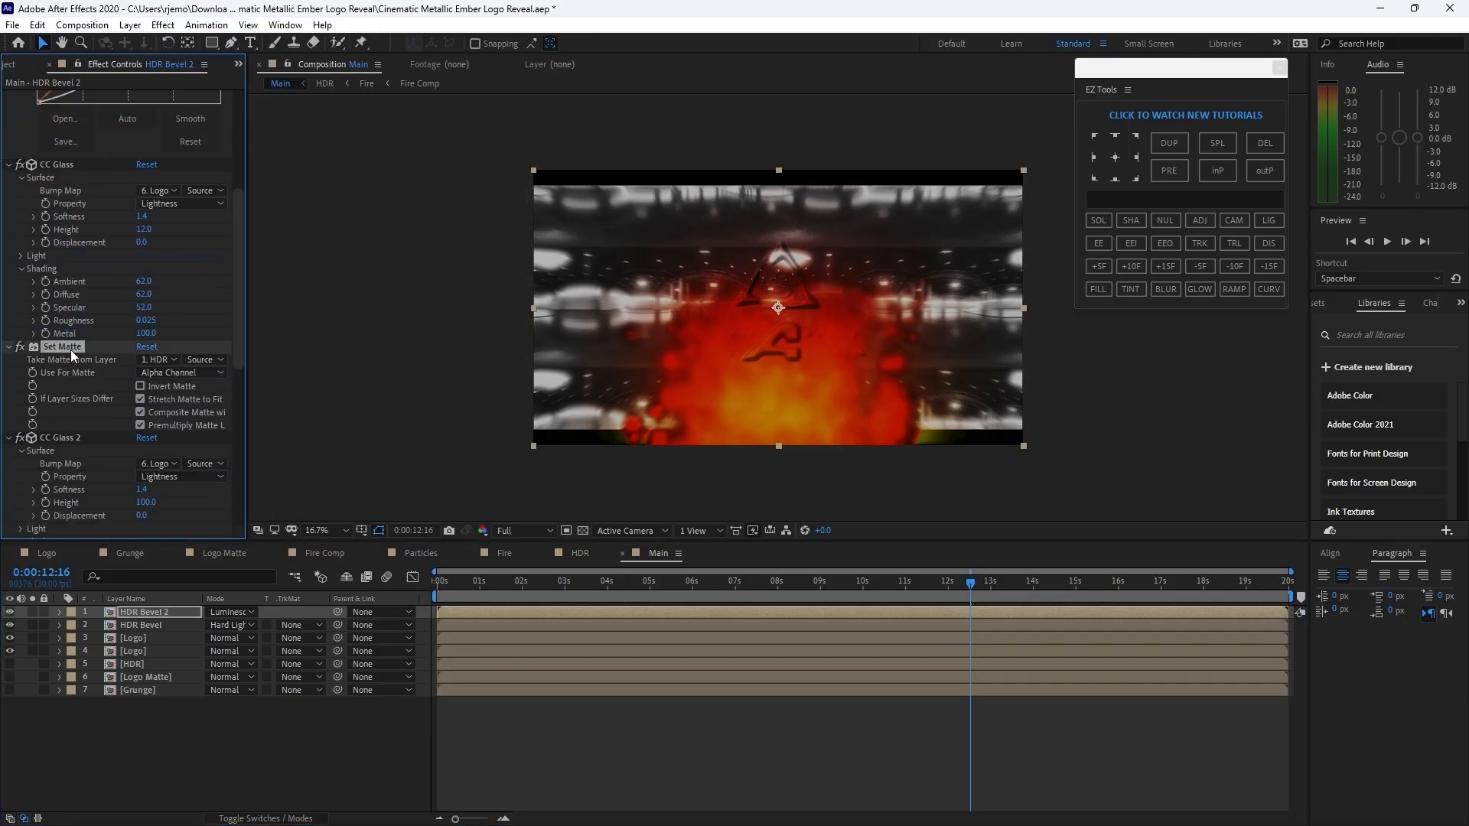
left_click(162, 365)
left_click(208, 438)
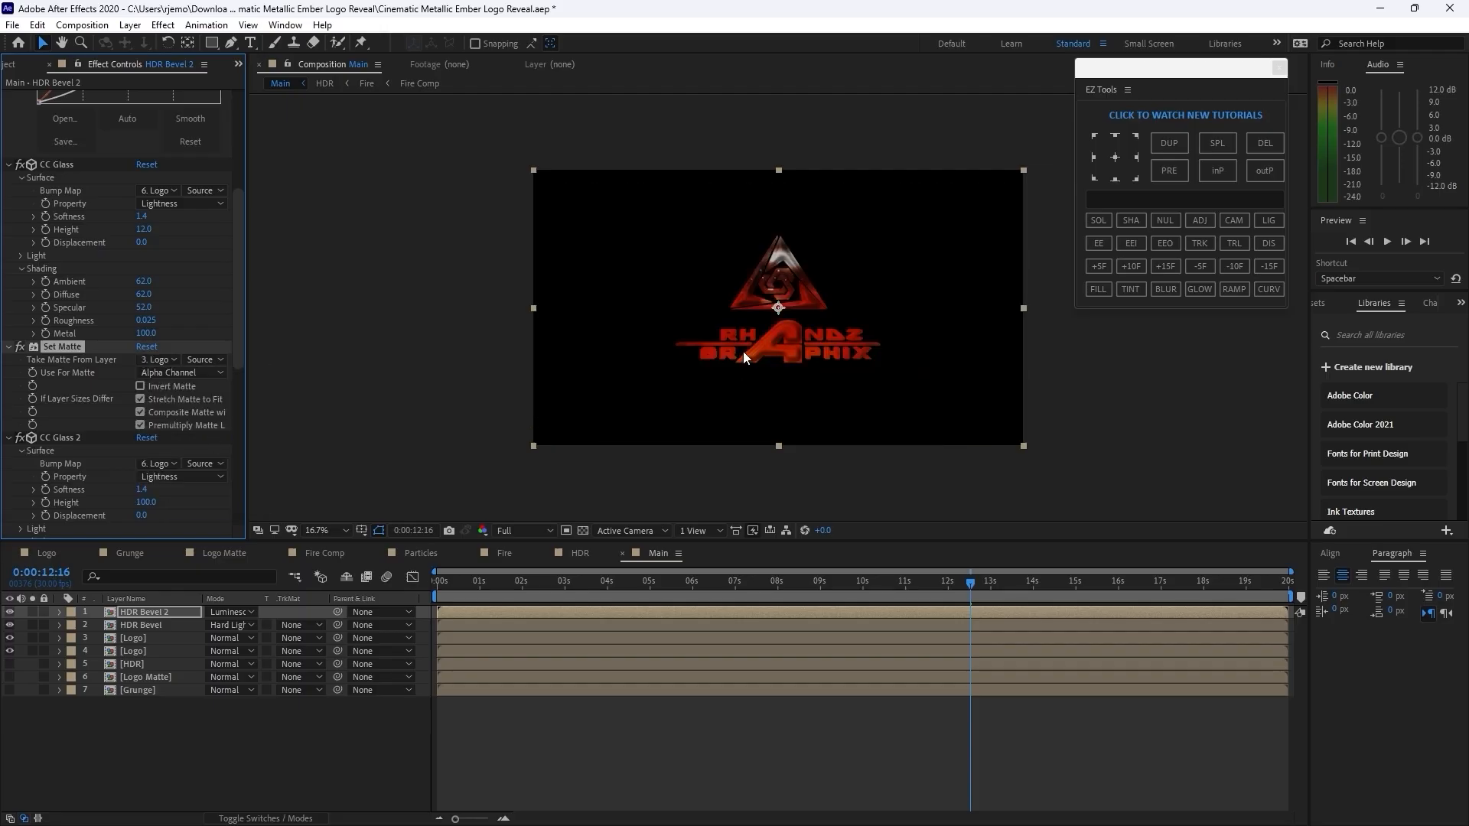
- Move the HDR Bevel 2 layer below the two visible Logo layers in the Main composition
left_click(174, 733)
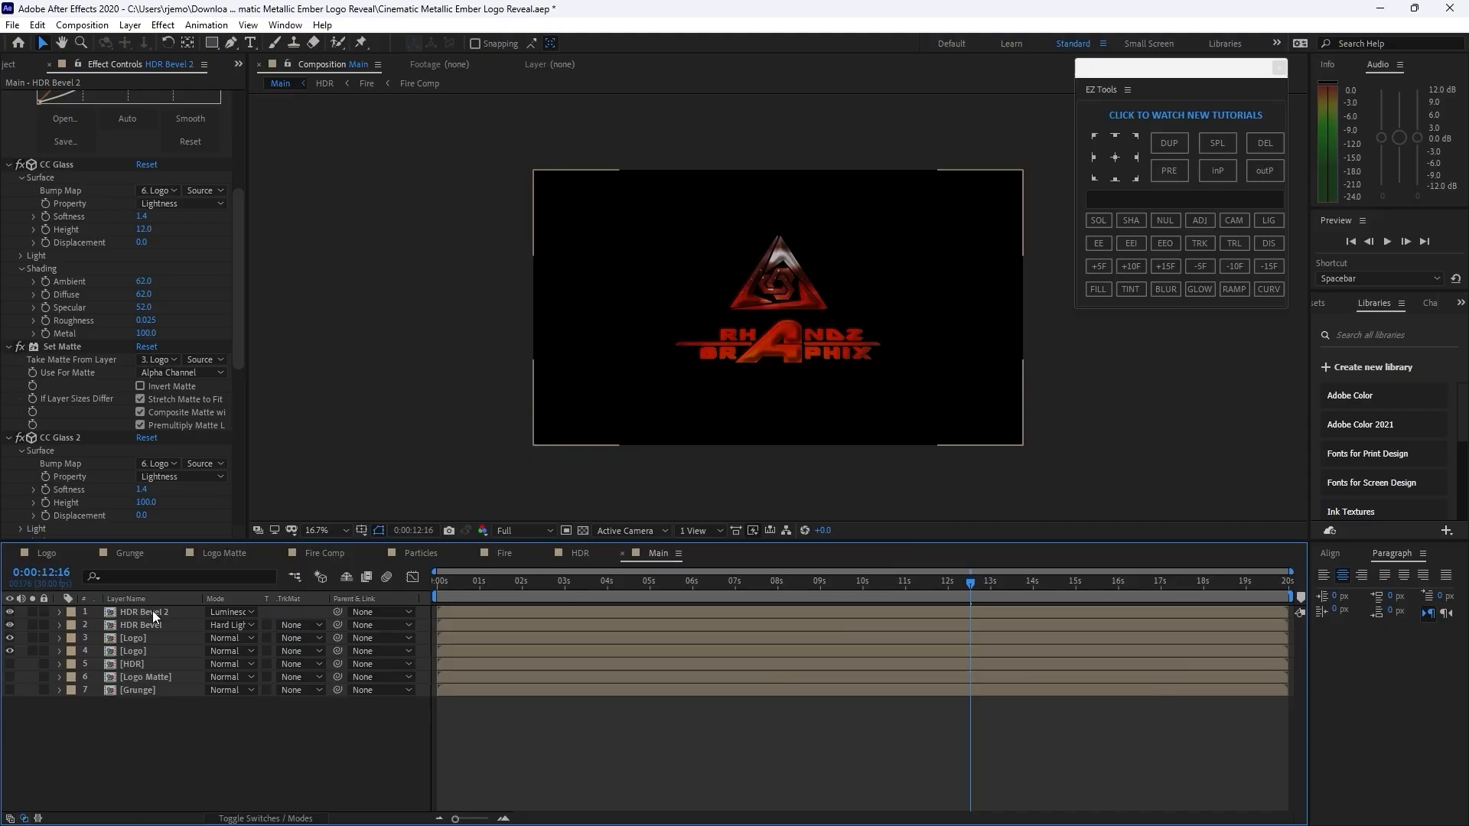
left_click_drag(153, 611, 144, 654)
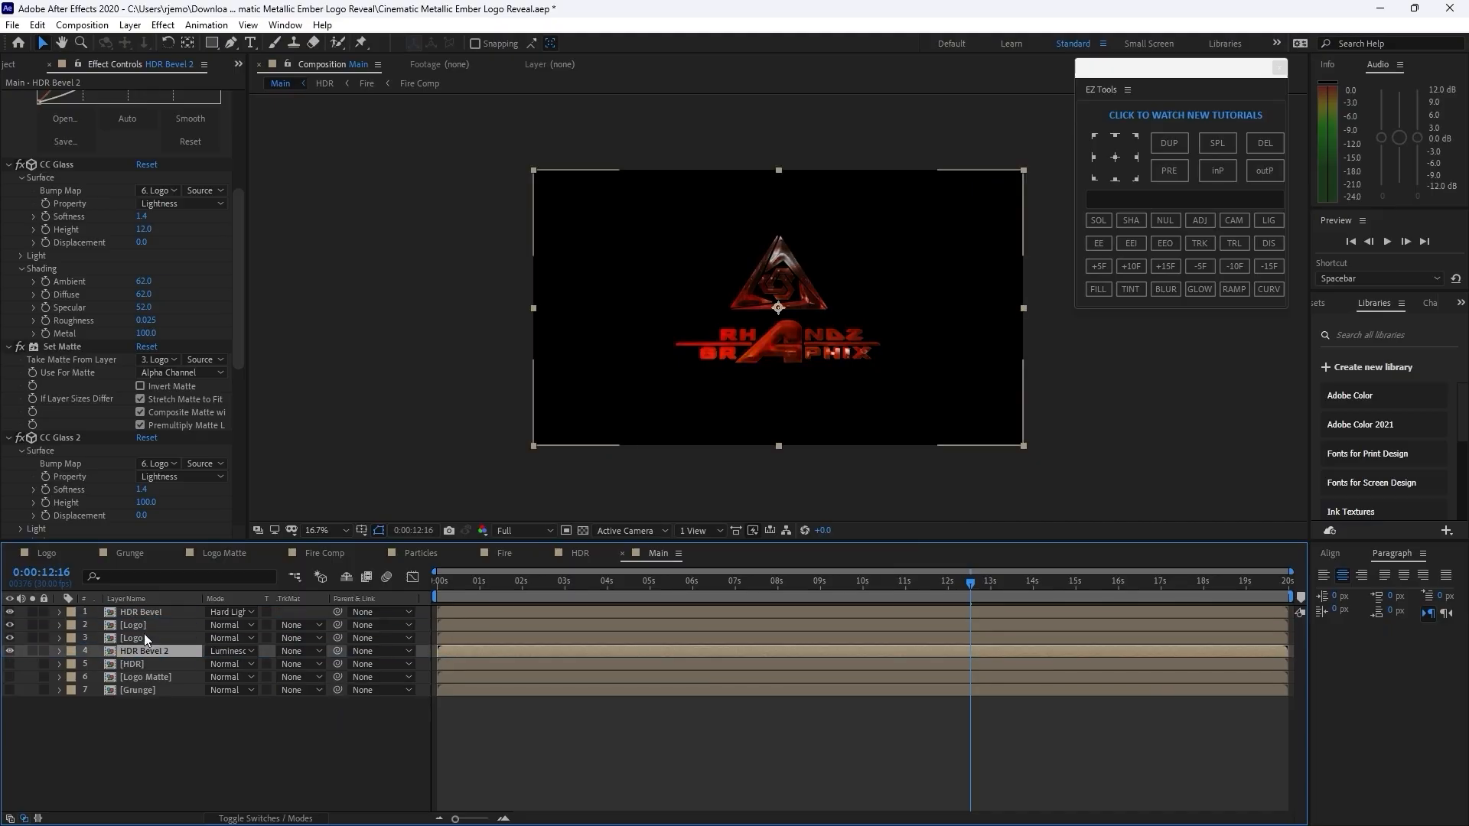
- Duplicate the HDR Bevel layer and set the copy's blending mode to Add
left_click(144, 613)
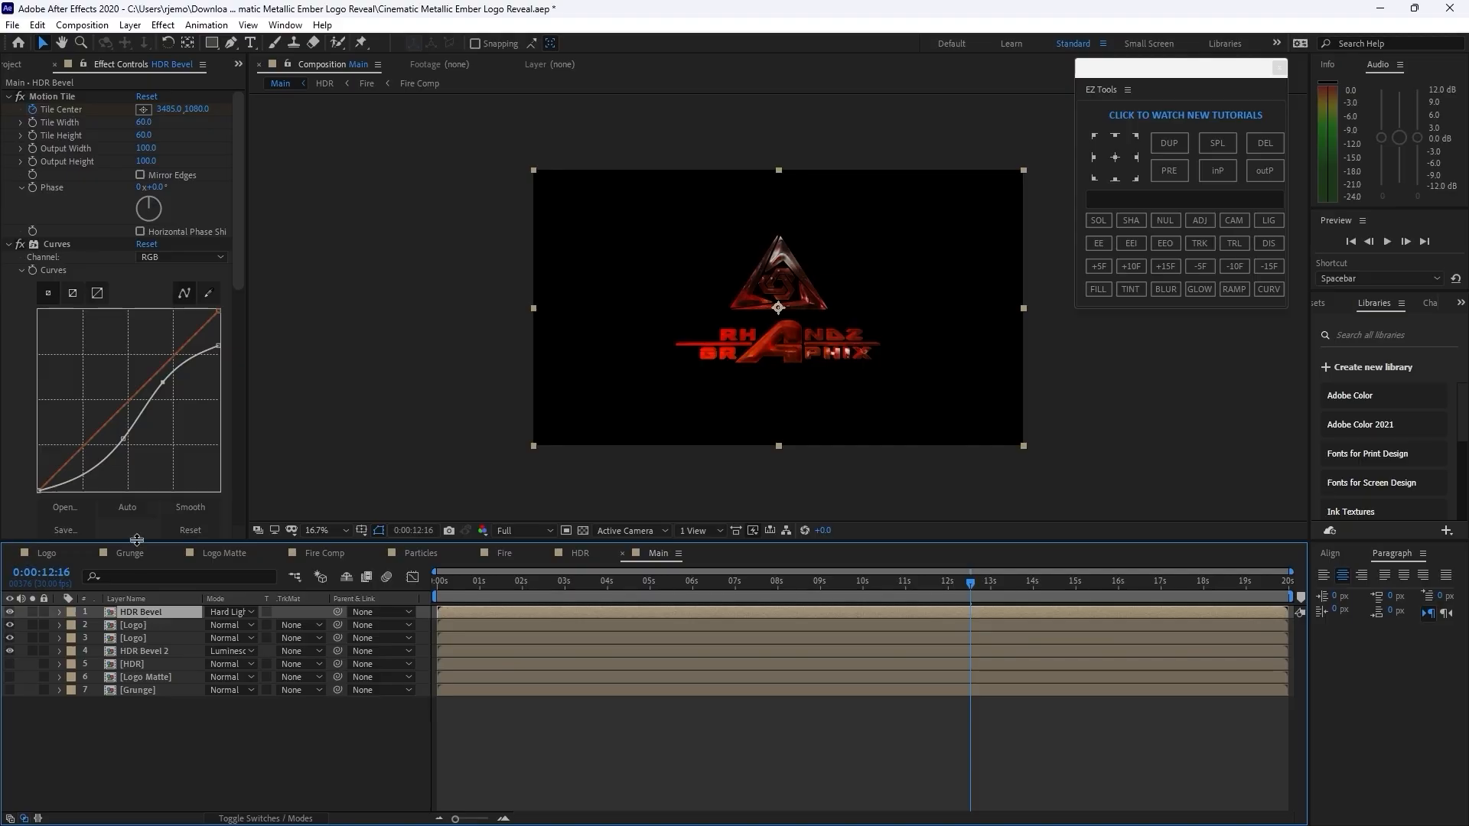
left_click(37, 25)
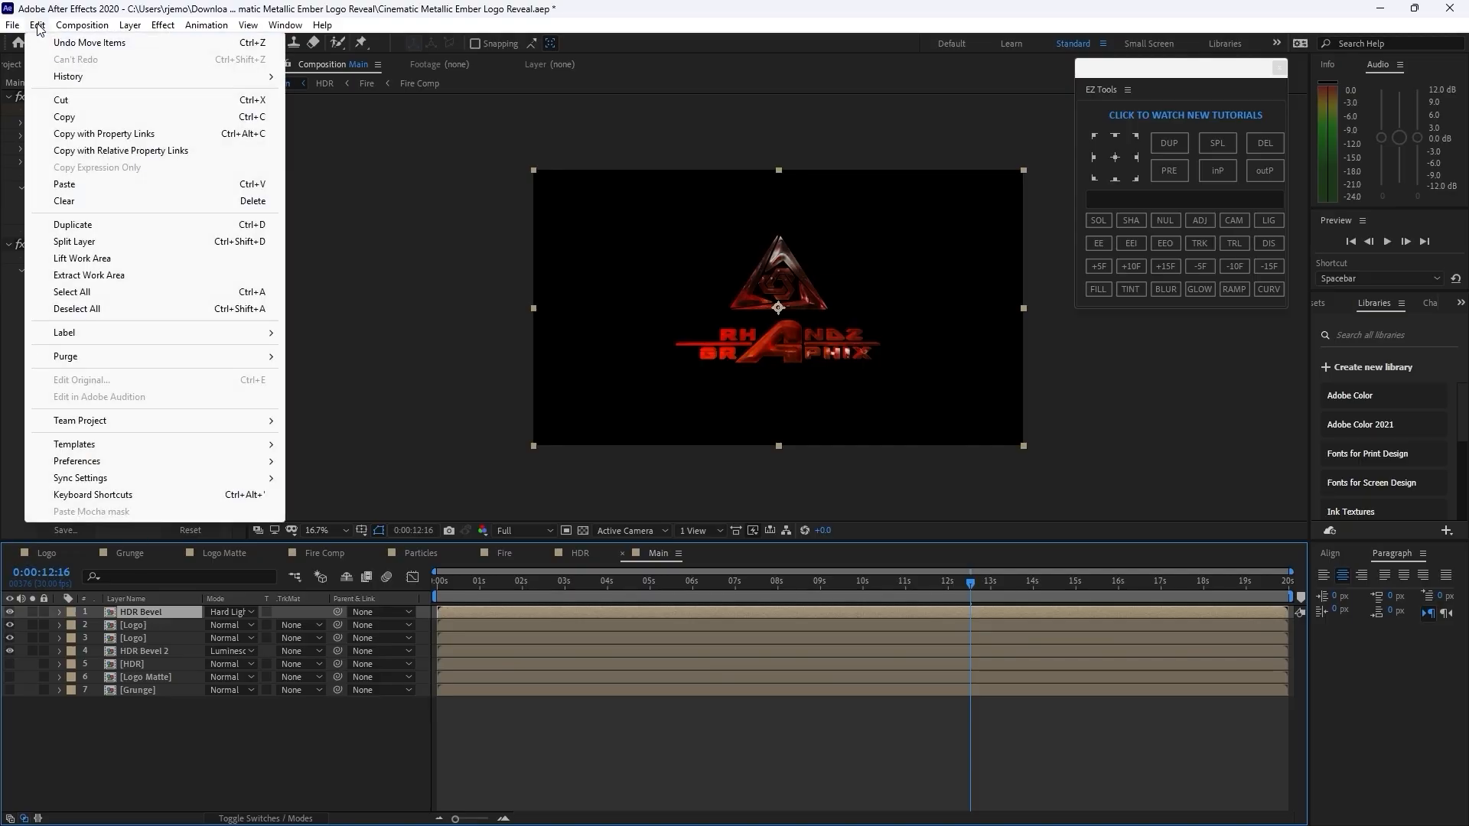
left_click(64, 221)
left_click(250, 612)
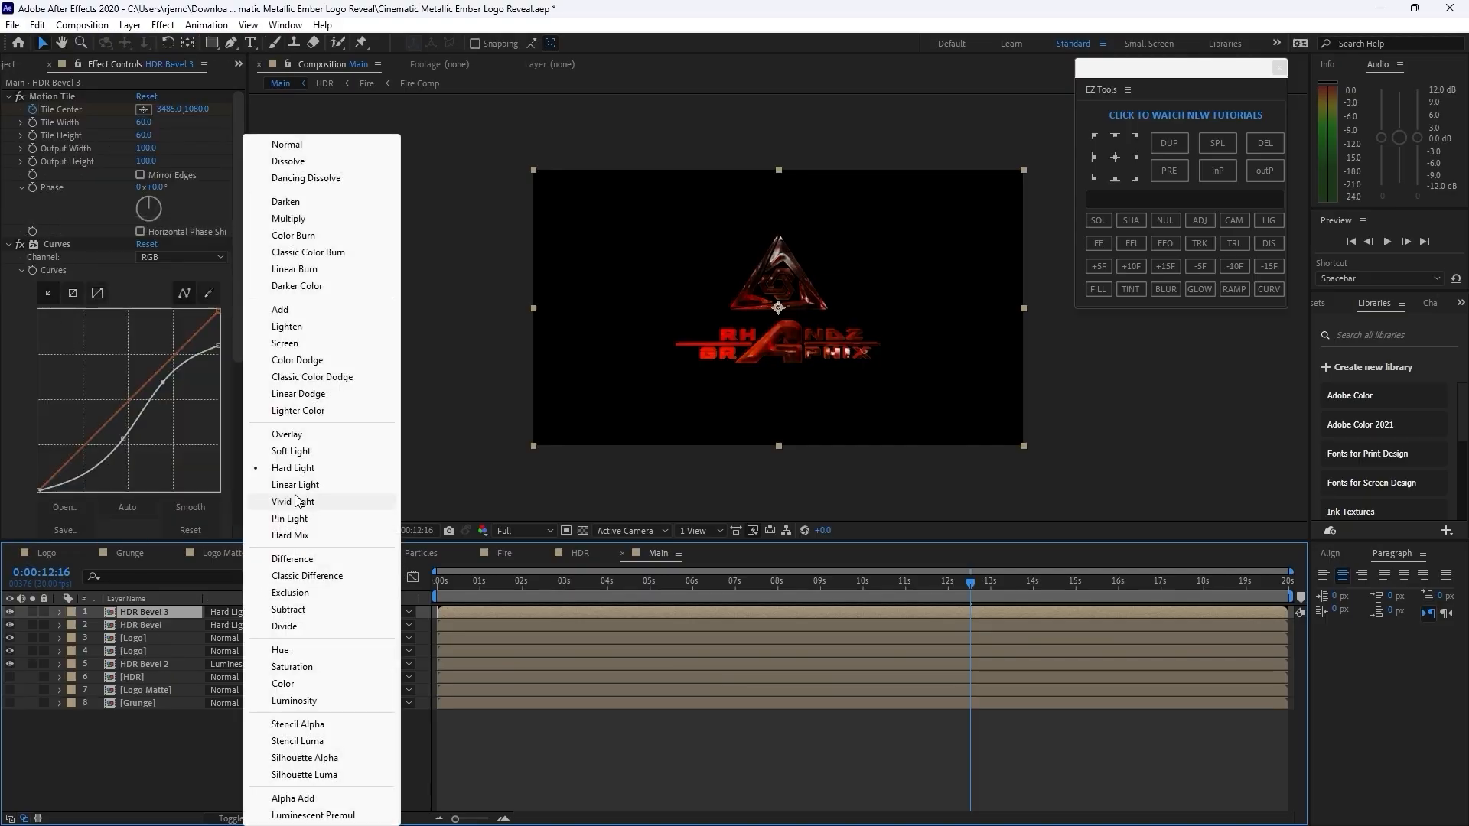
left_click(300, 308)
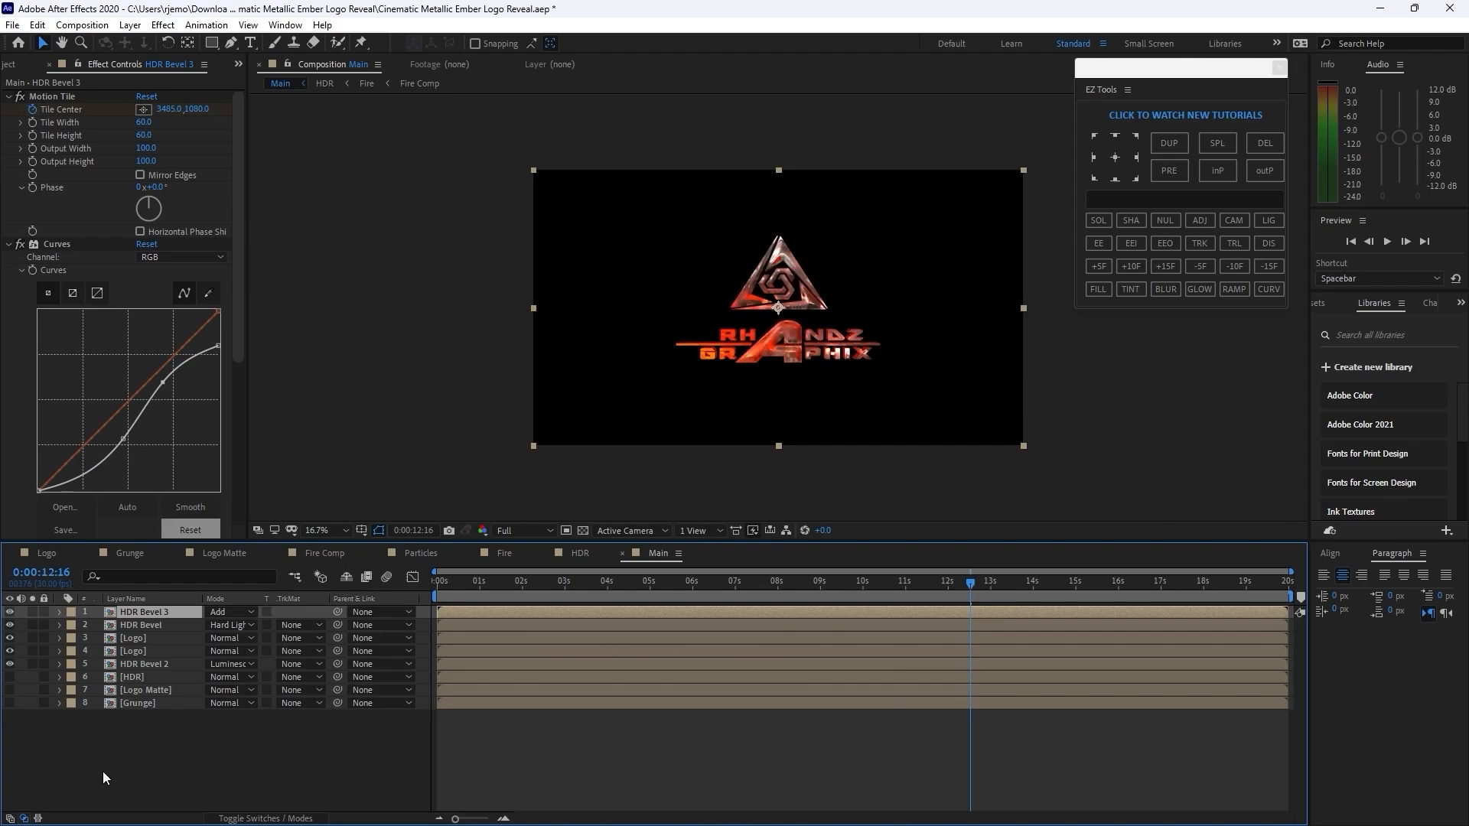
- Keyframe HDR Bevel 3's Motion Tile Center X at 4032.4 at 0:00:10:16 and delete the keyframe at 0:00:12:16
key("u")
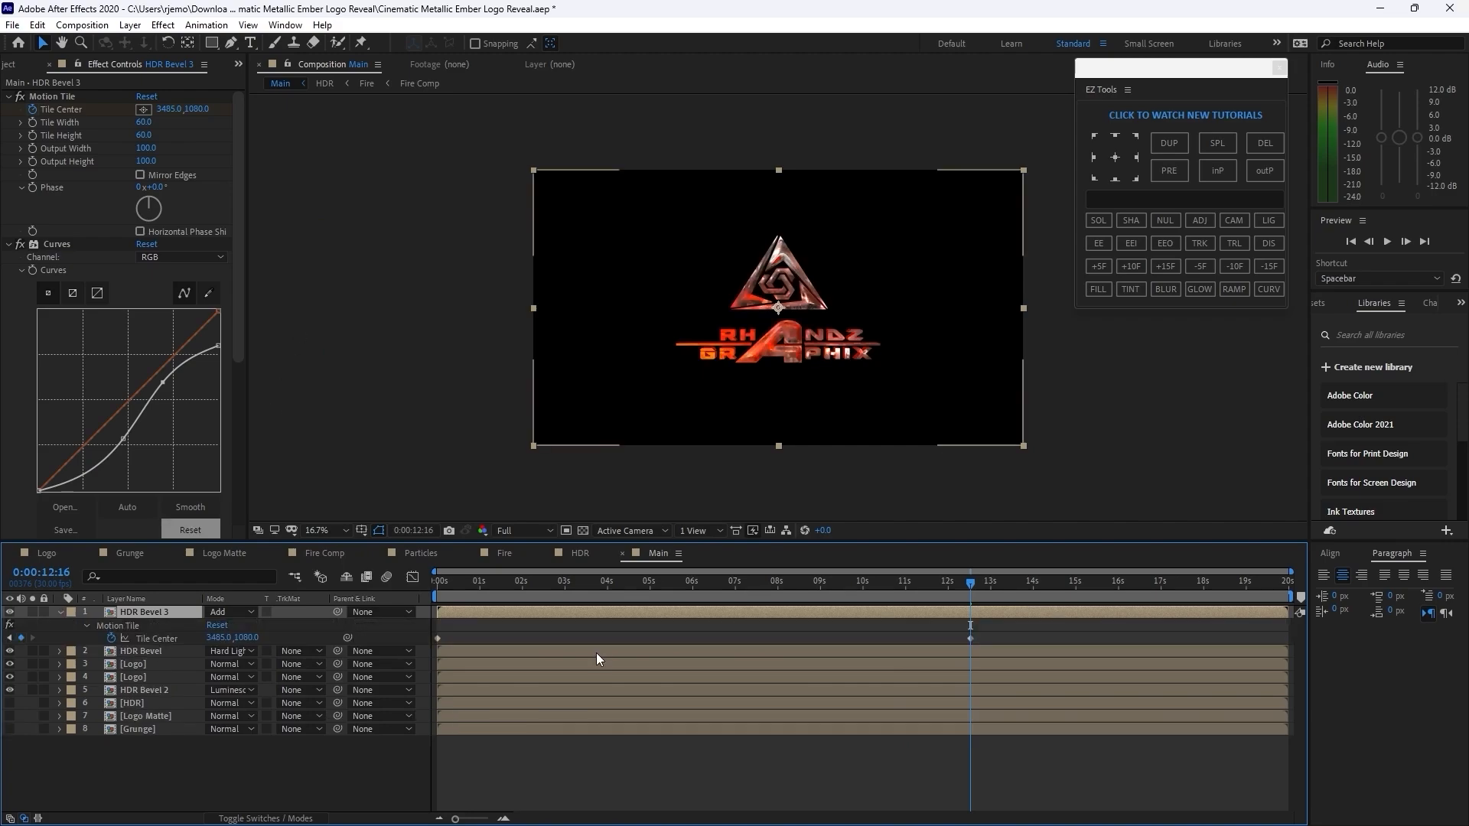
left_click_drag(975, 585, 885, 609)
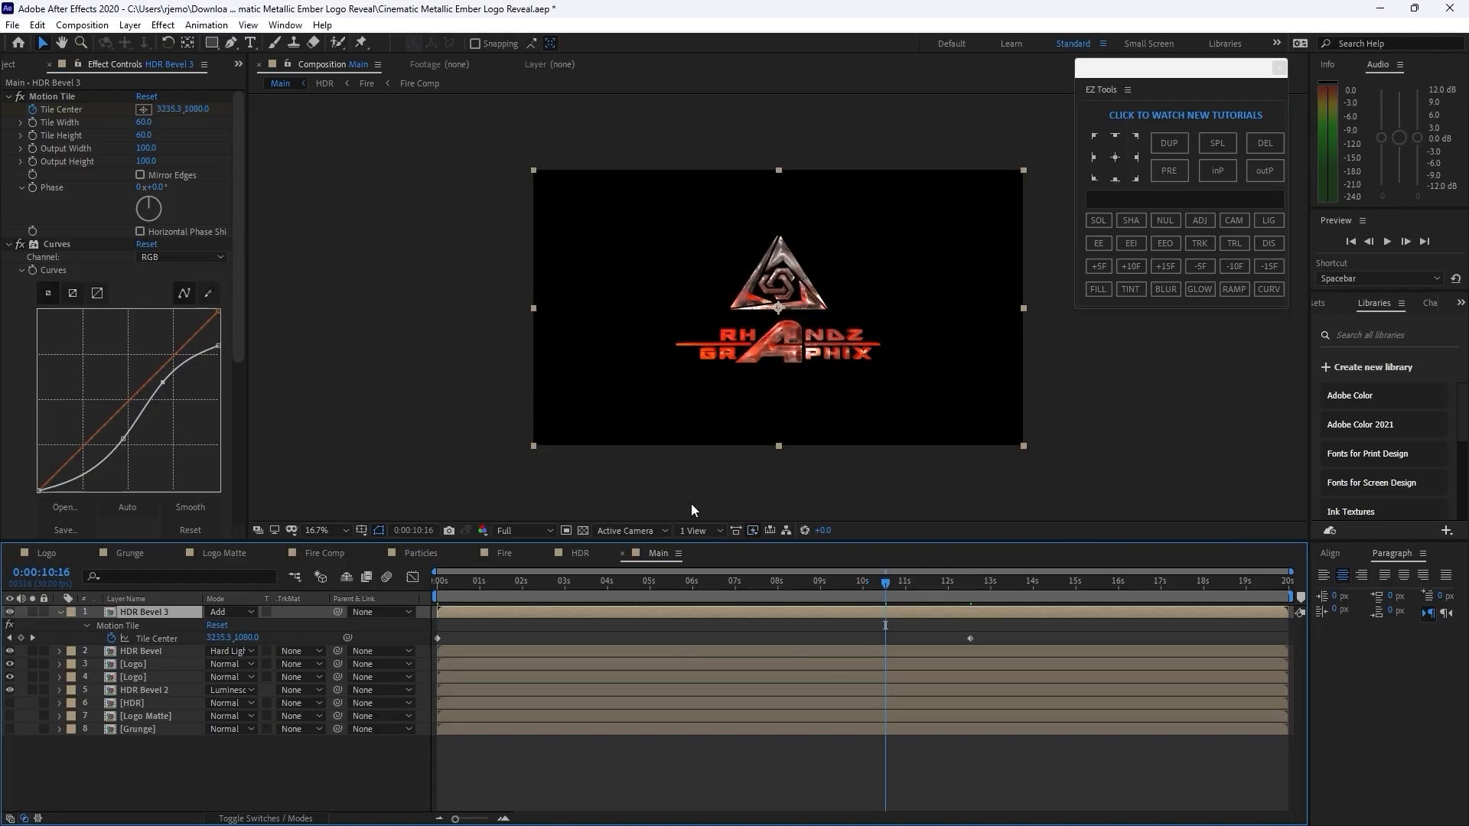
left_click(169, 109)
key("BackSpace")
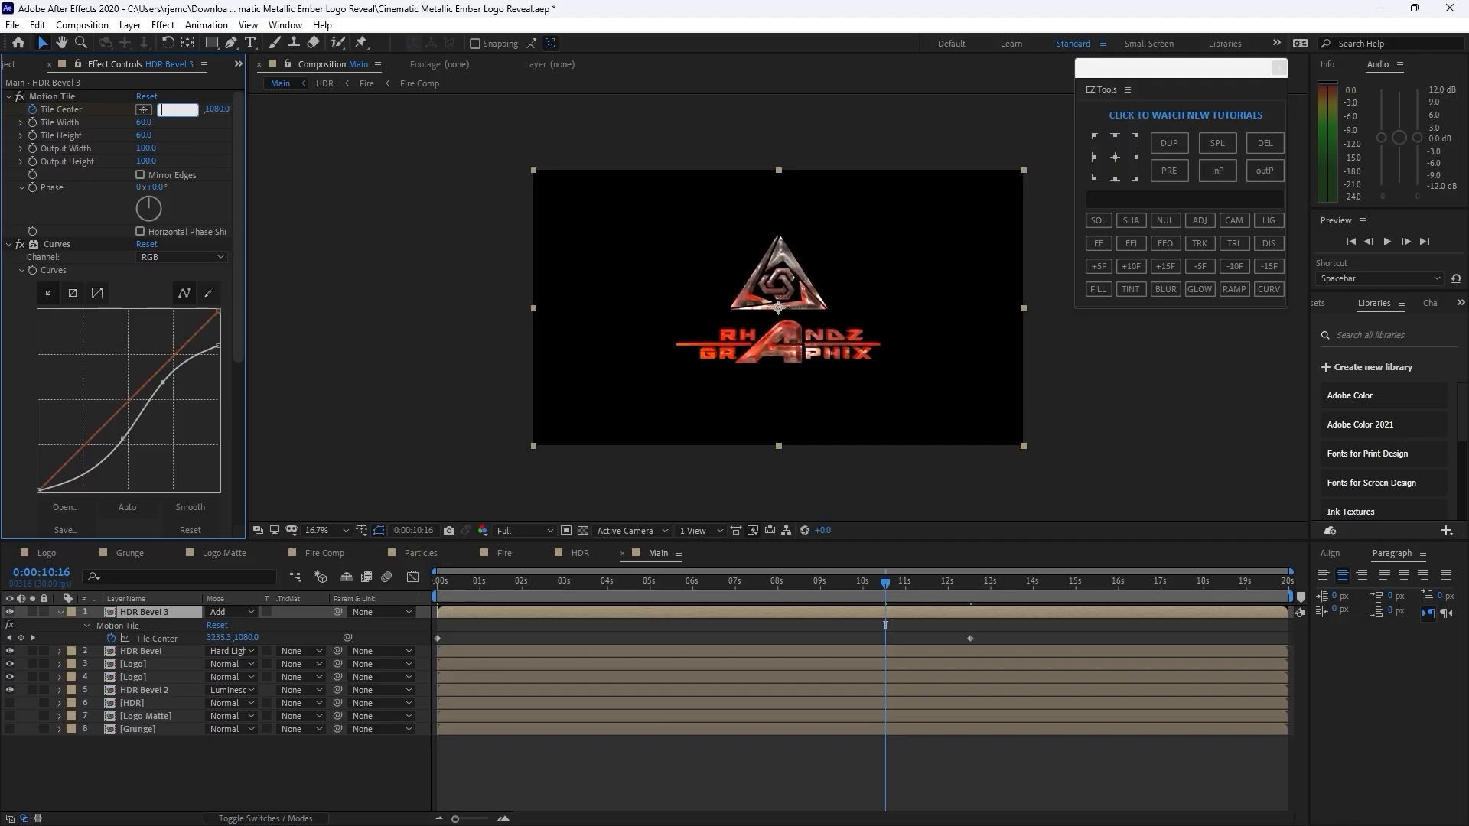
type("4032.4")
key("Return")
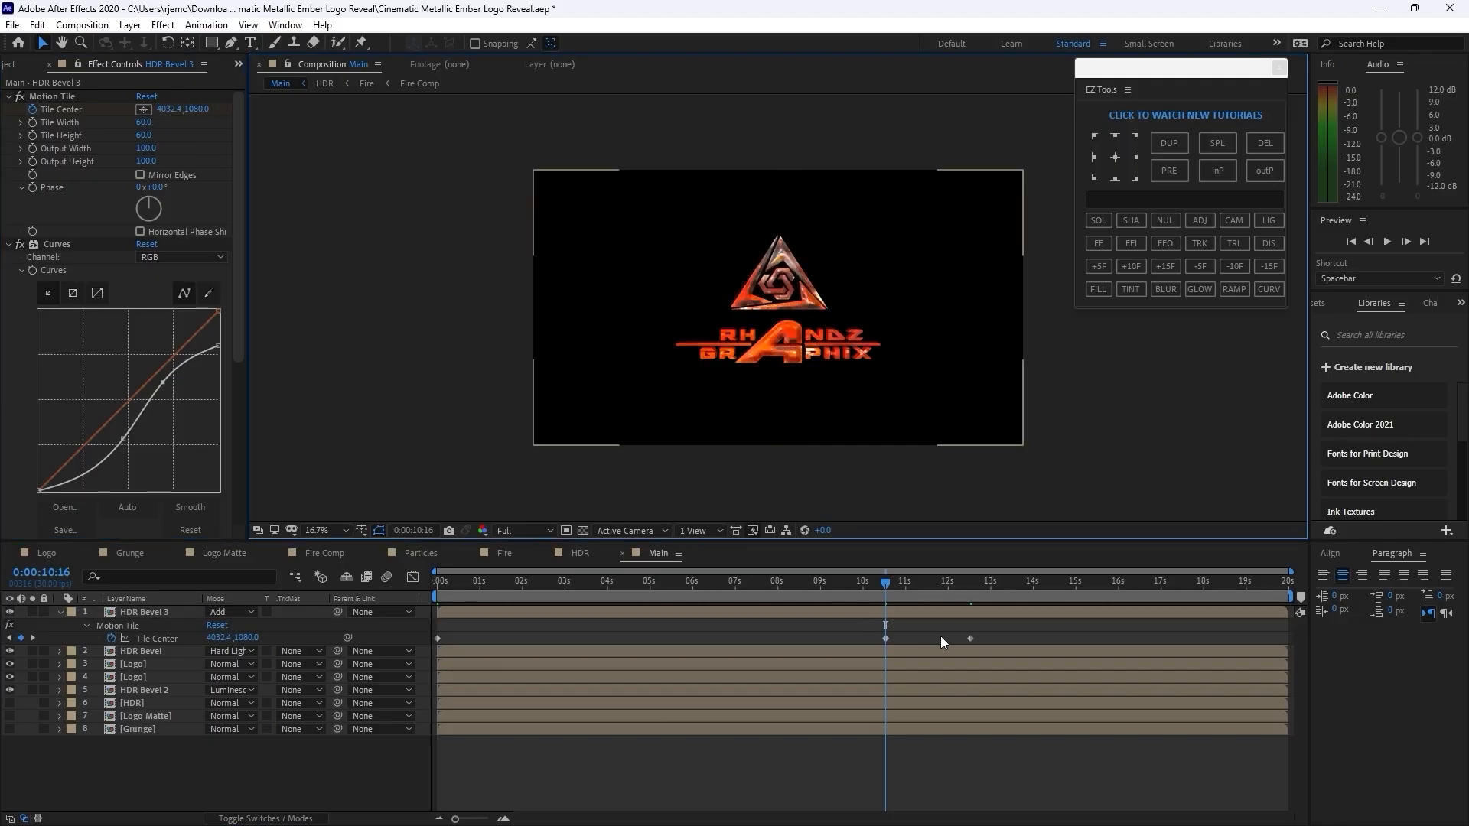
left_click(968, 638)
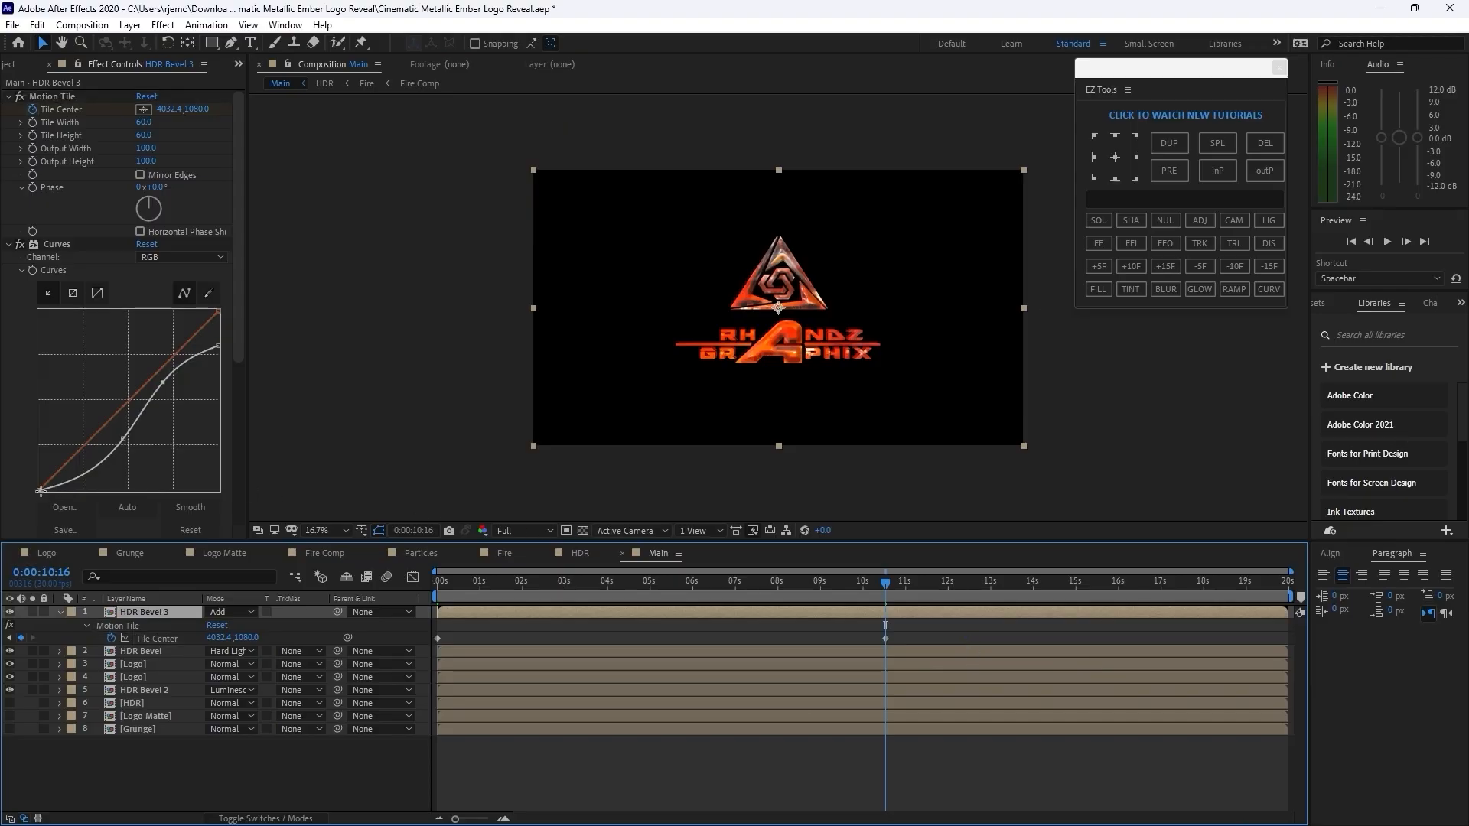
- Slightly raise the black point of HDR Bevel 3's Curves, and set the first CC Glass effect's Displacement to 162 and Height to 63
left_click_drag(39, 489, 35, 475)
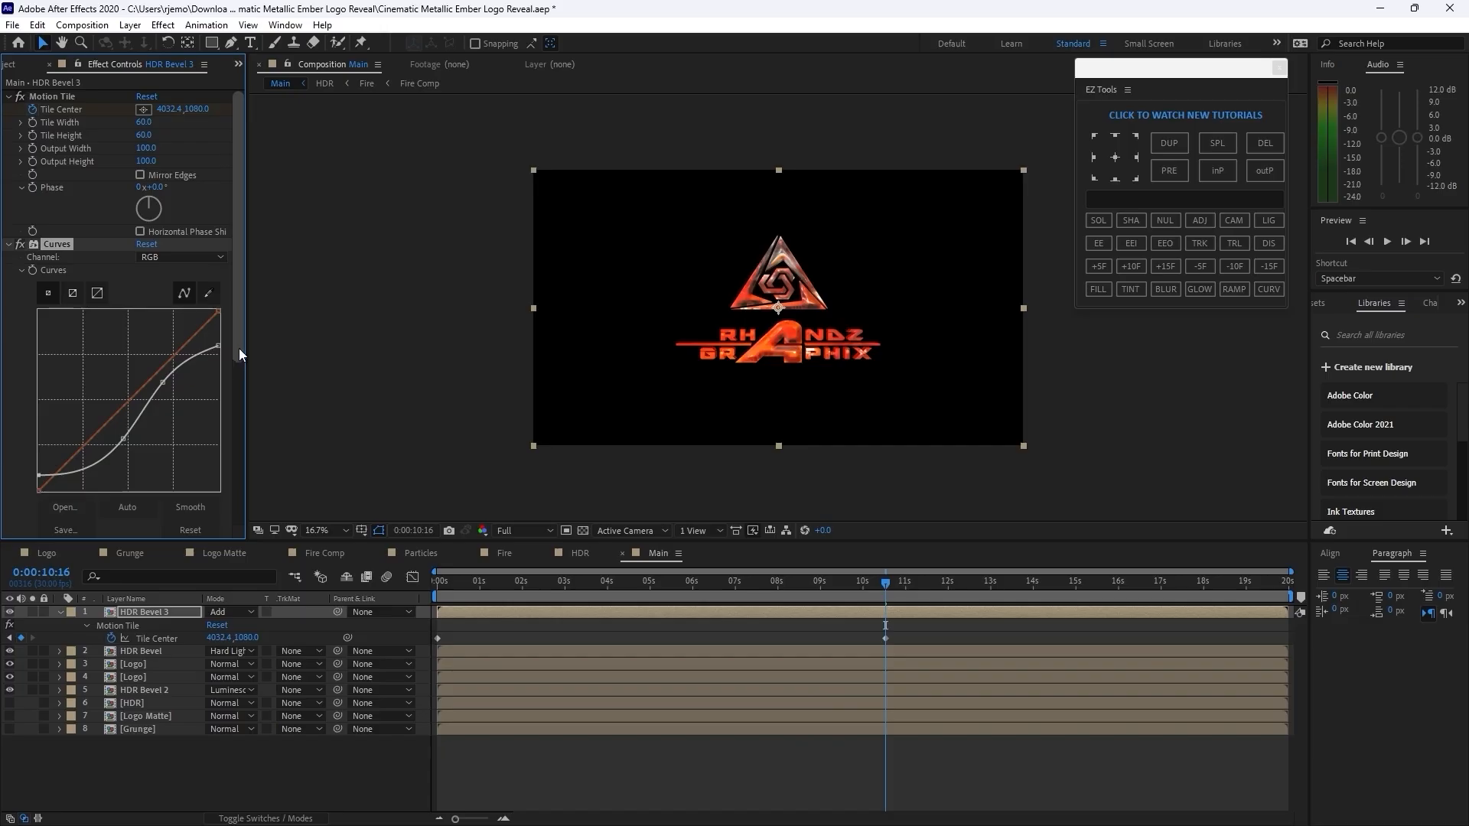
left_click_drag(239, 347, 223, 497)
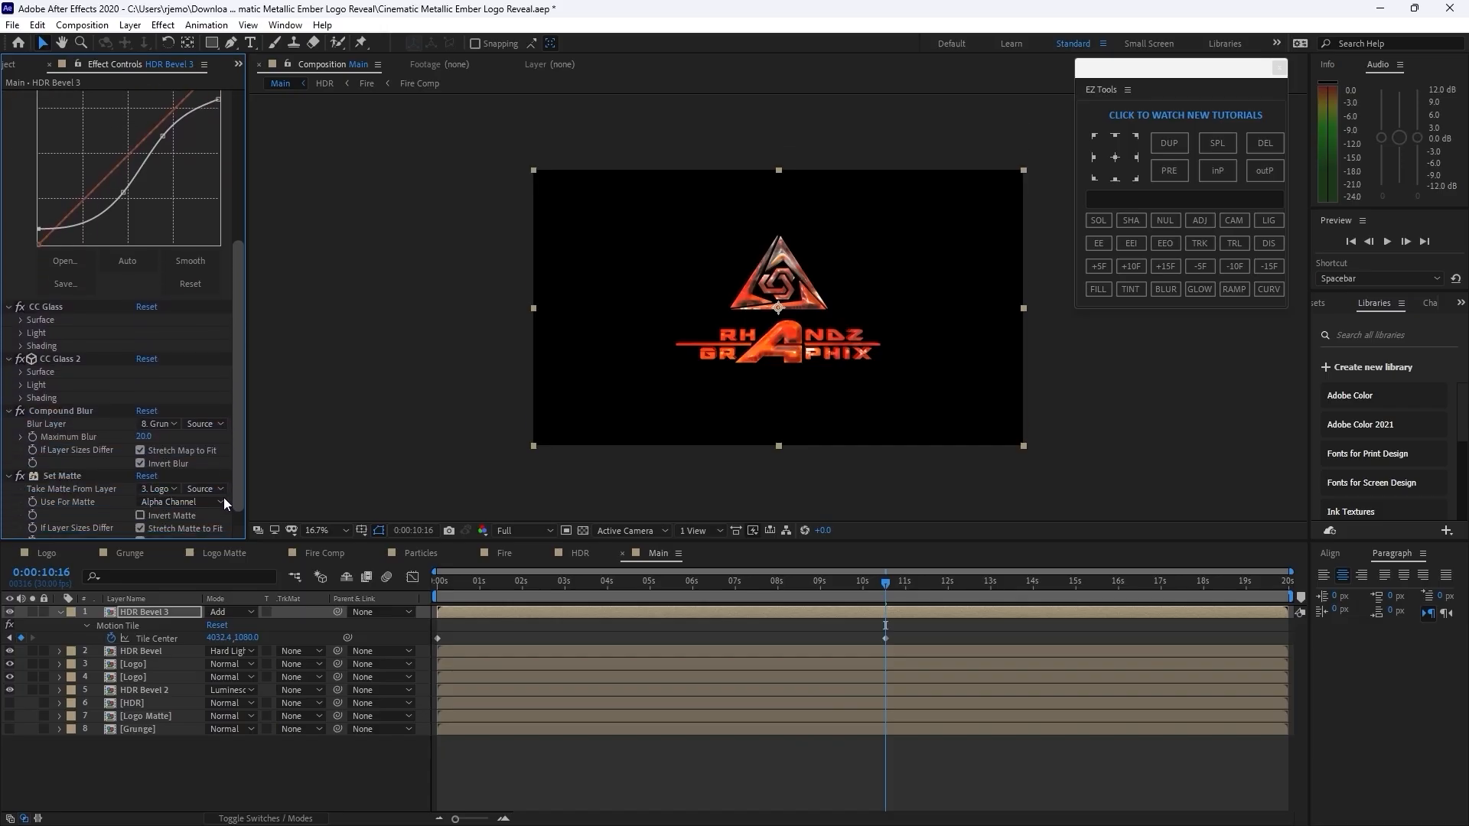
left_click(21, 320)
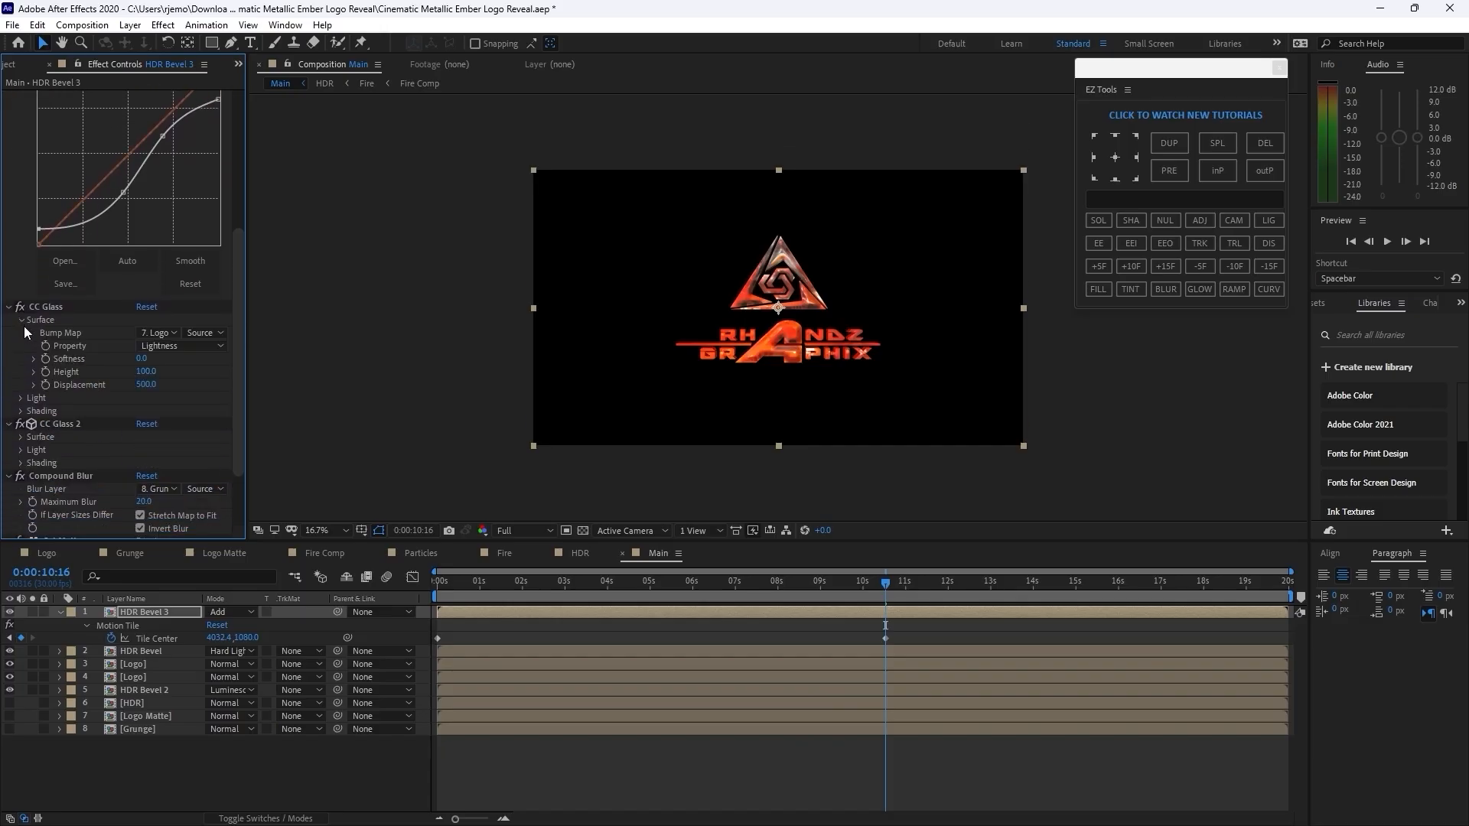
left_click(147, 385)
type("162")
left_click(140, 371)
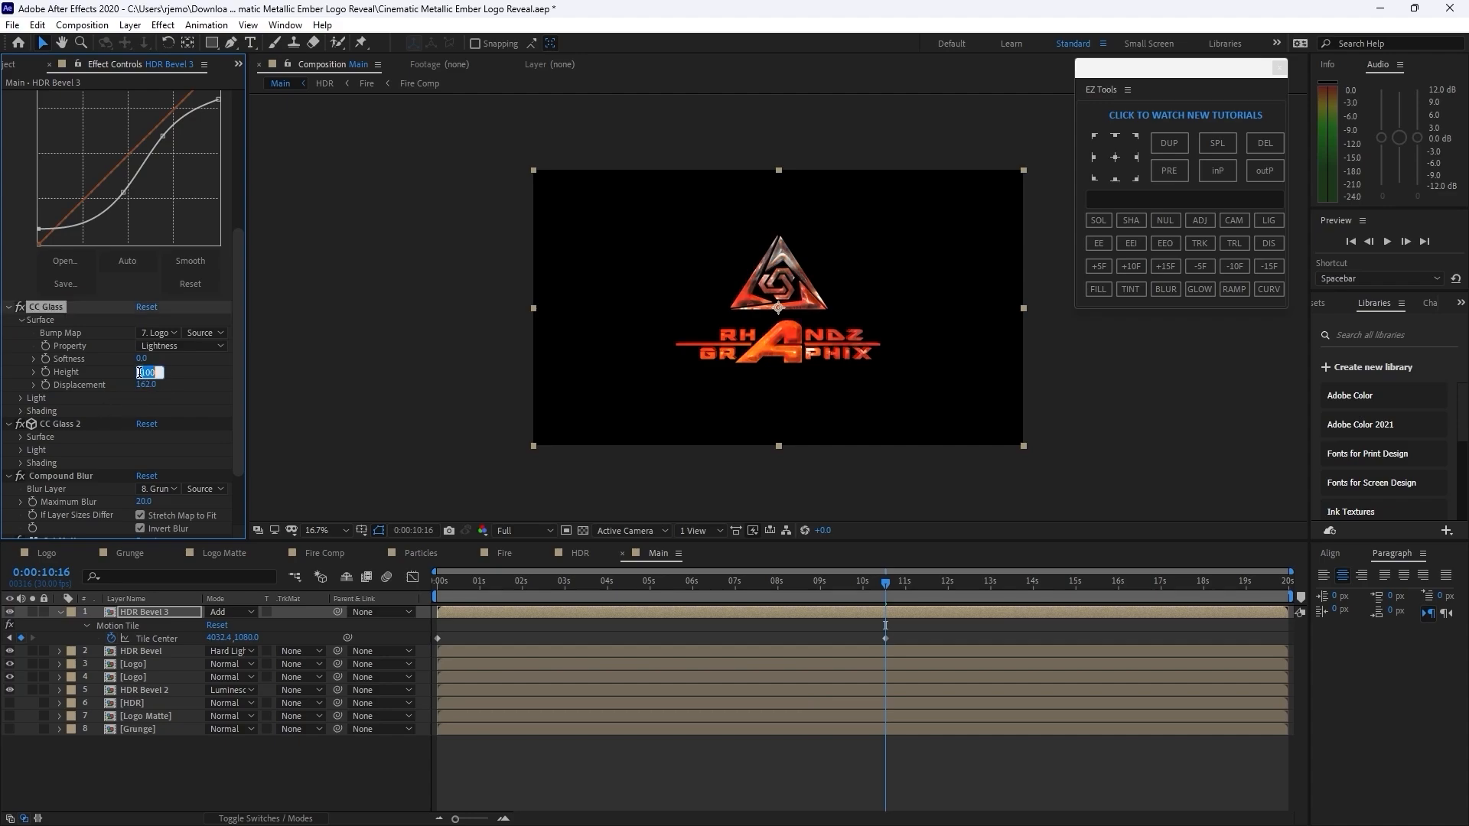
type("63")
key("Return")
left_click(30, 412)
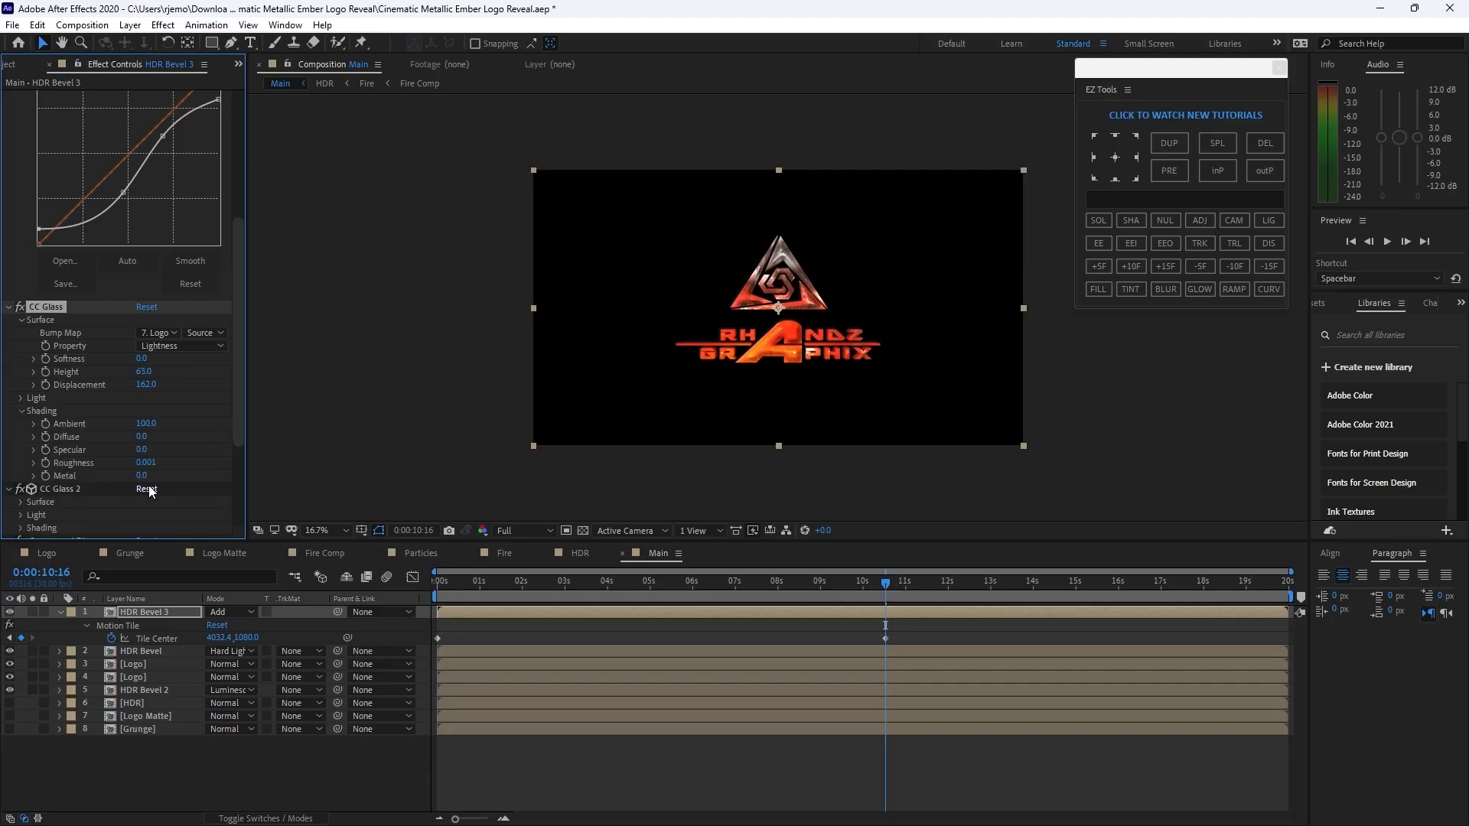
left_click(21, 411)
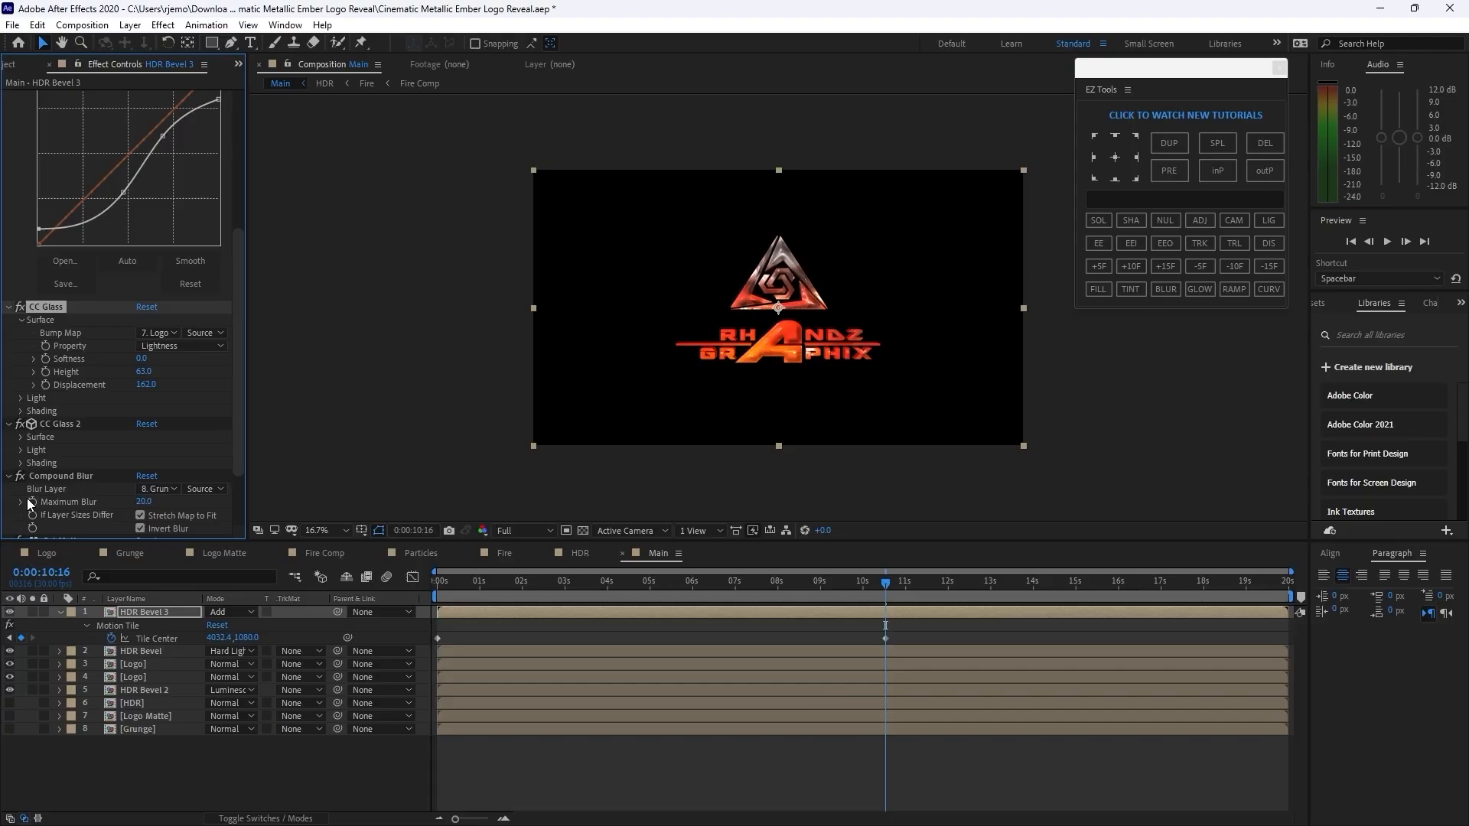
- Set HDR Bevel 3's CC Glass 2 shading to Diffuse 0, Specular 0 and Roughness 0.001, and save the project
left_click(21, 437)
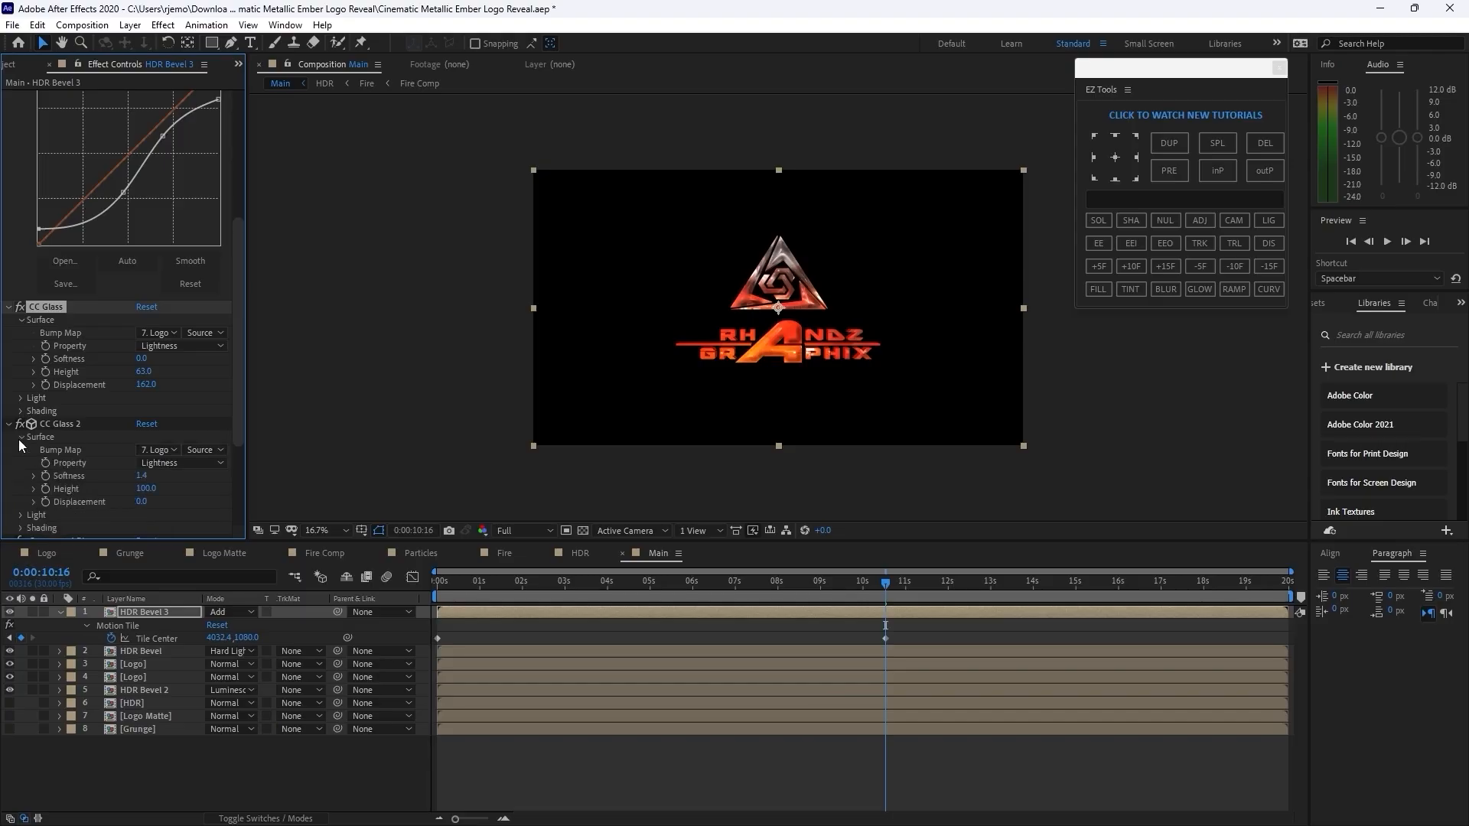
left_click(21, 514)
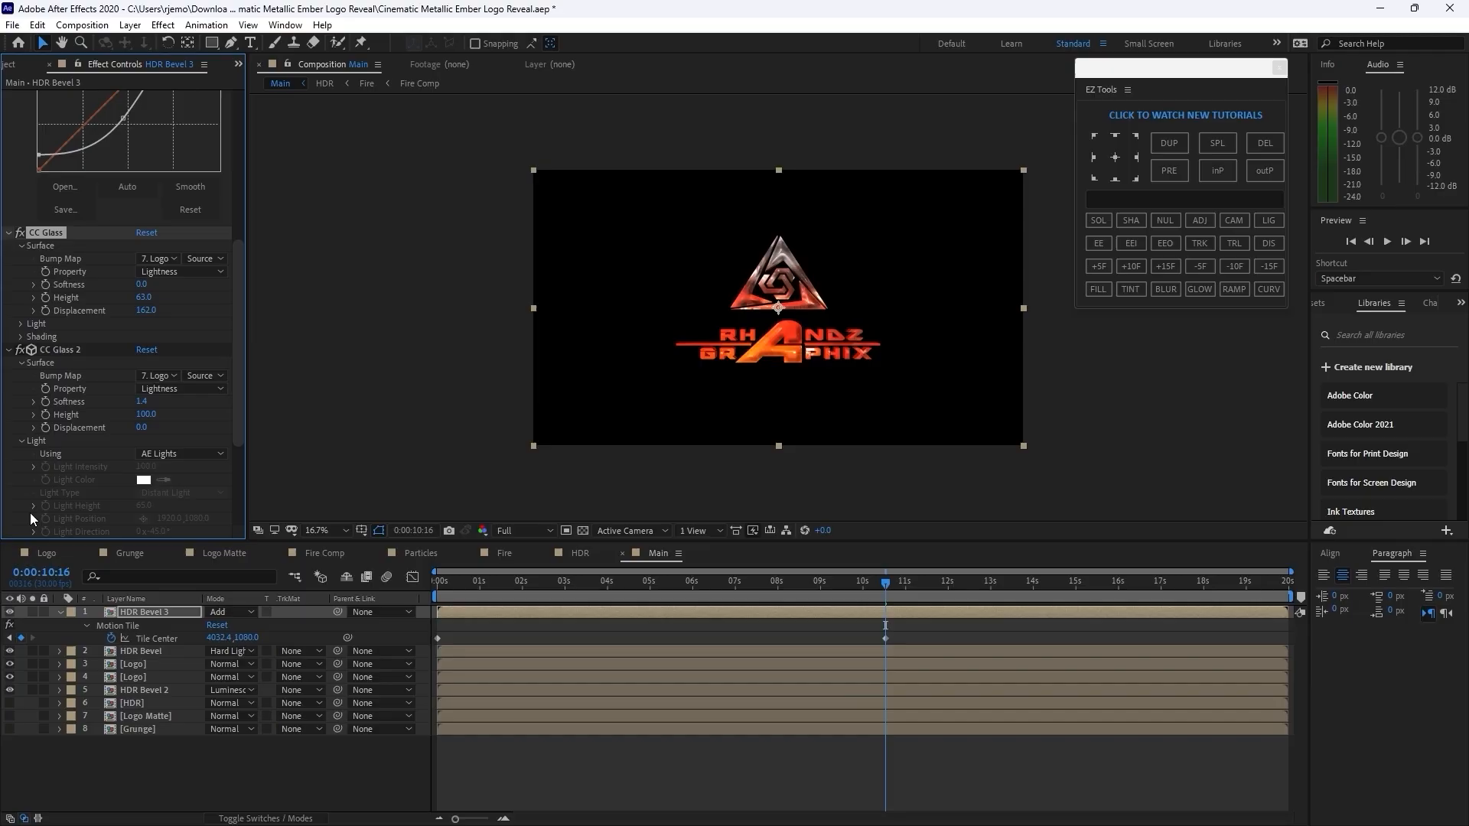
left_click(23, 441)
left_click(21, 455)
left_click(142, 480)
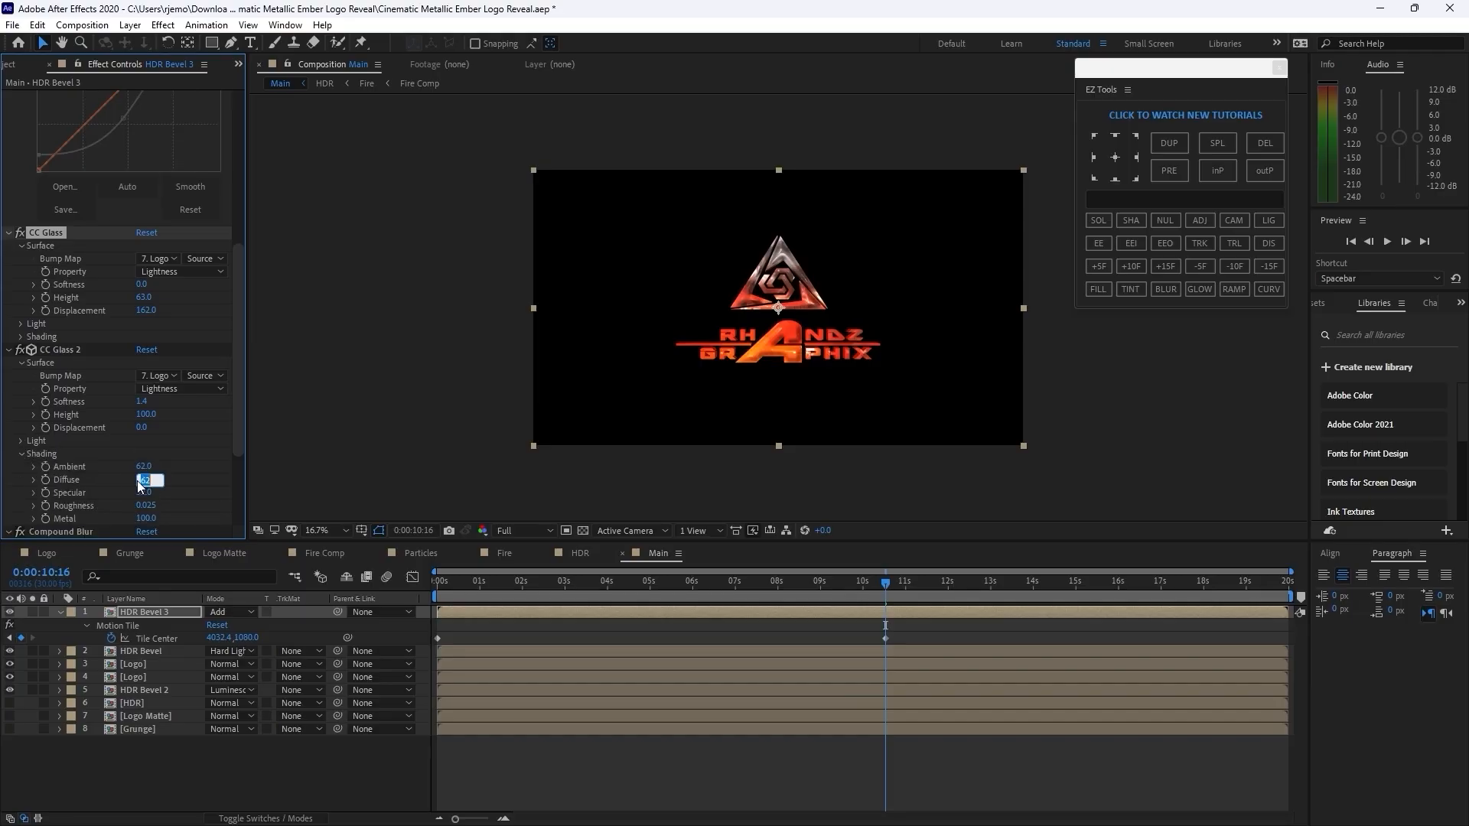
type("0")
key("Tab")
type("0")
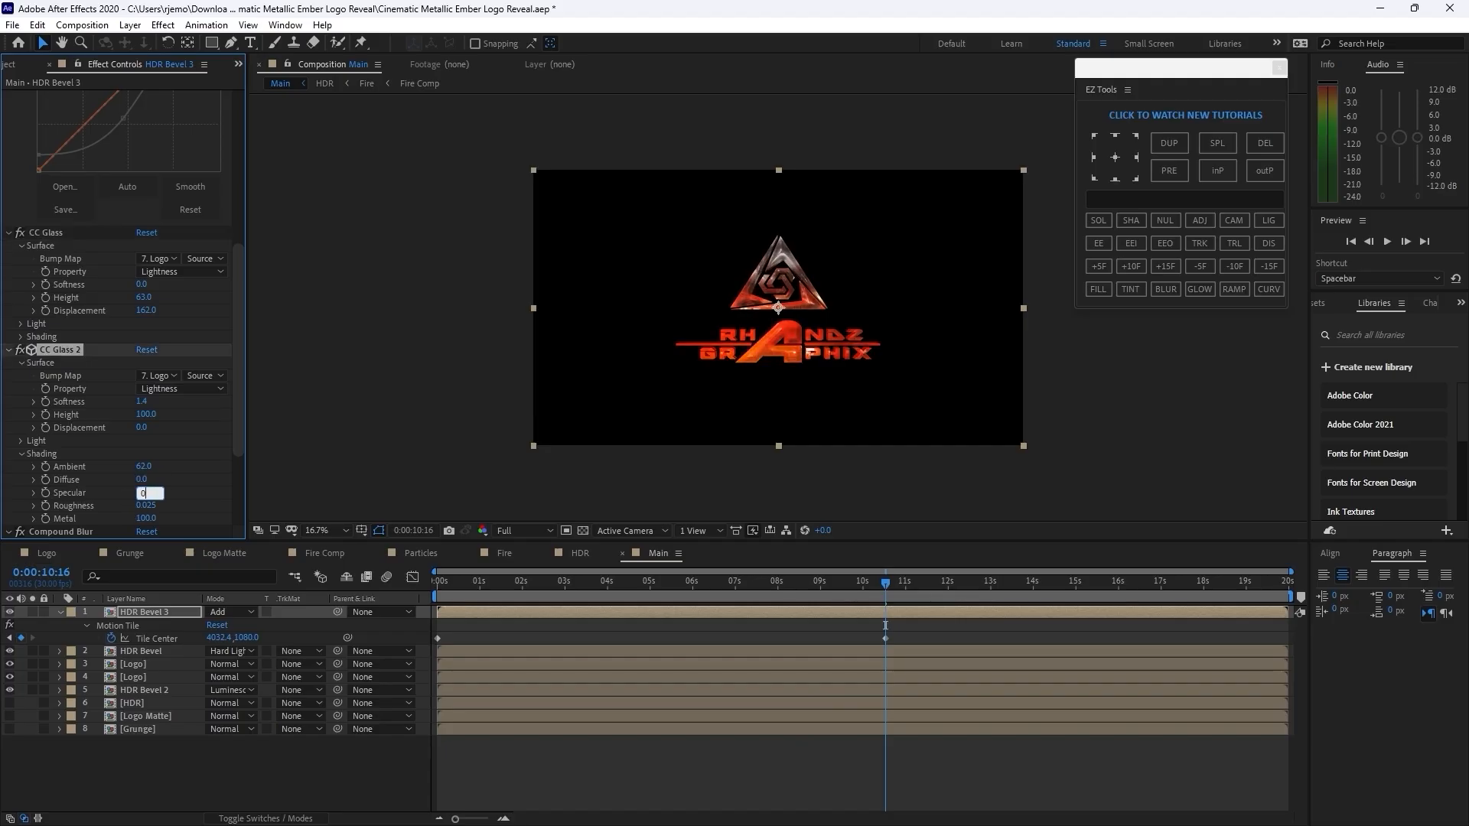
key("Tab")
type(".00")
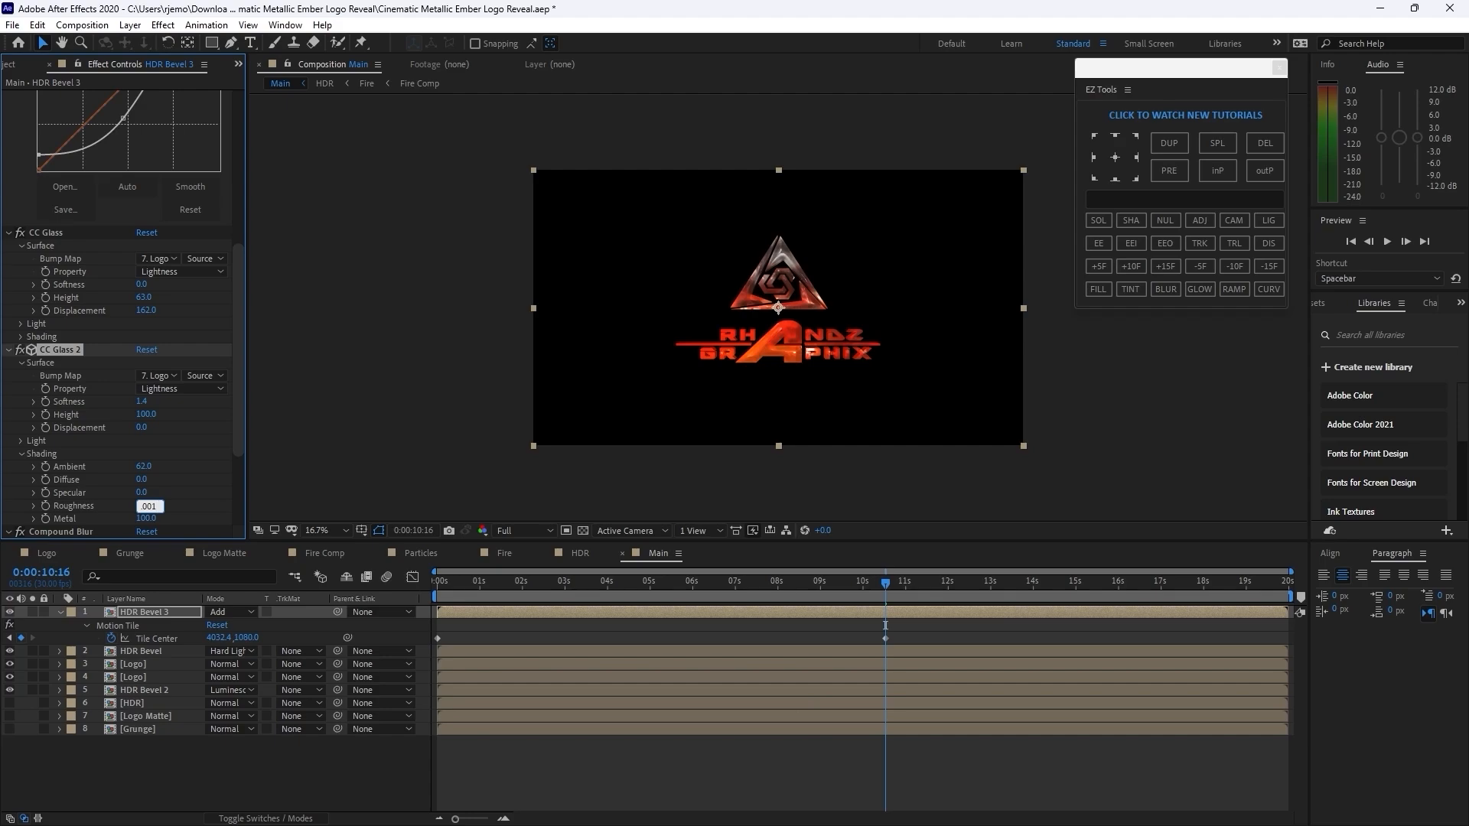
left_click_drag(237, 442, 240, 520)
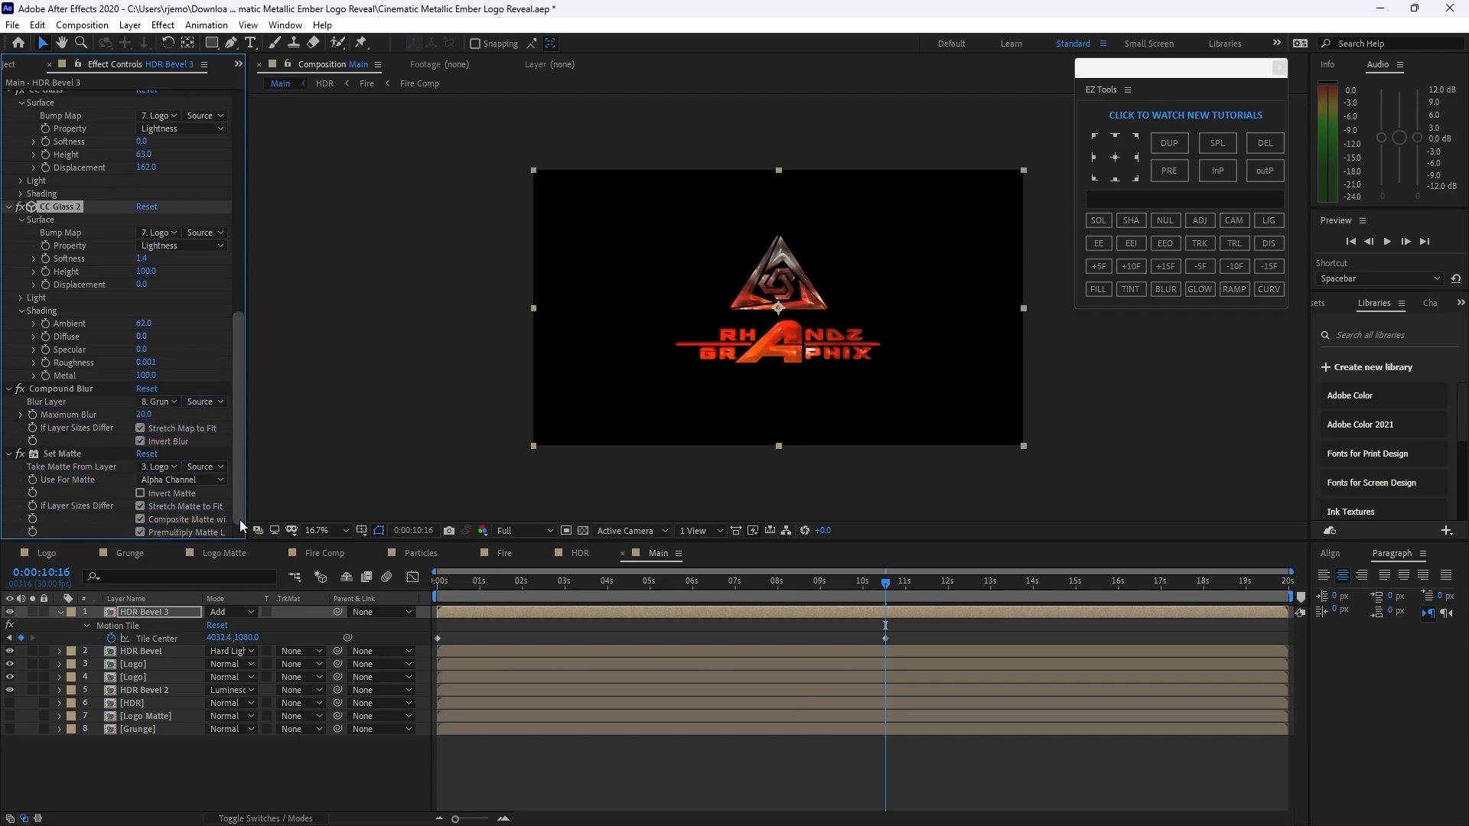
left_click(361, 789)
key("ctrl+s")
- Create a new light layer of type Ambient with a white color
left_click(130, 25)
mouse_move(141, 40)
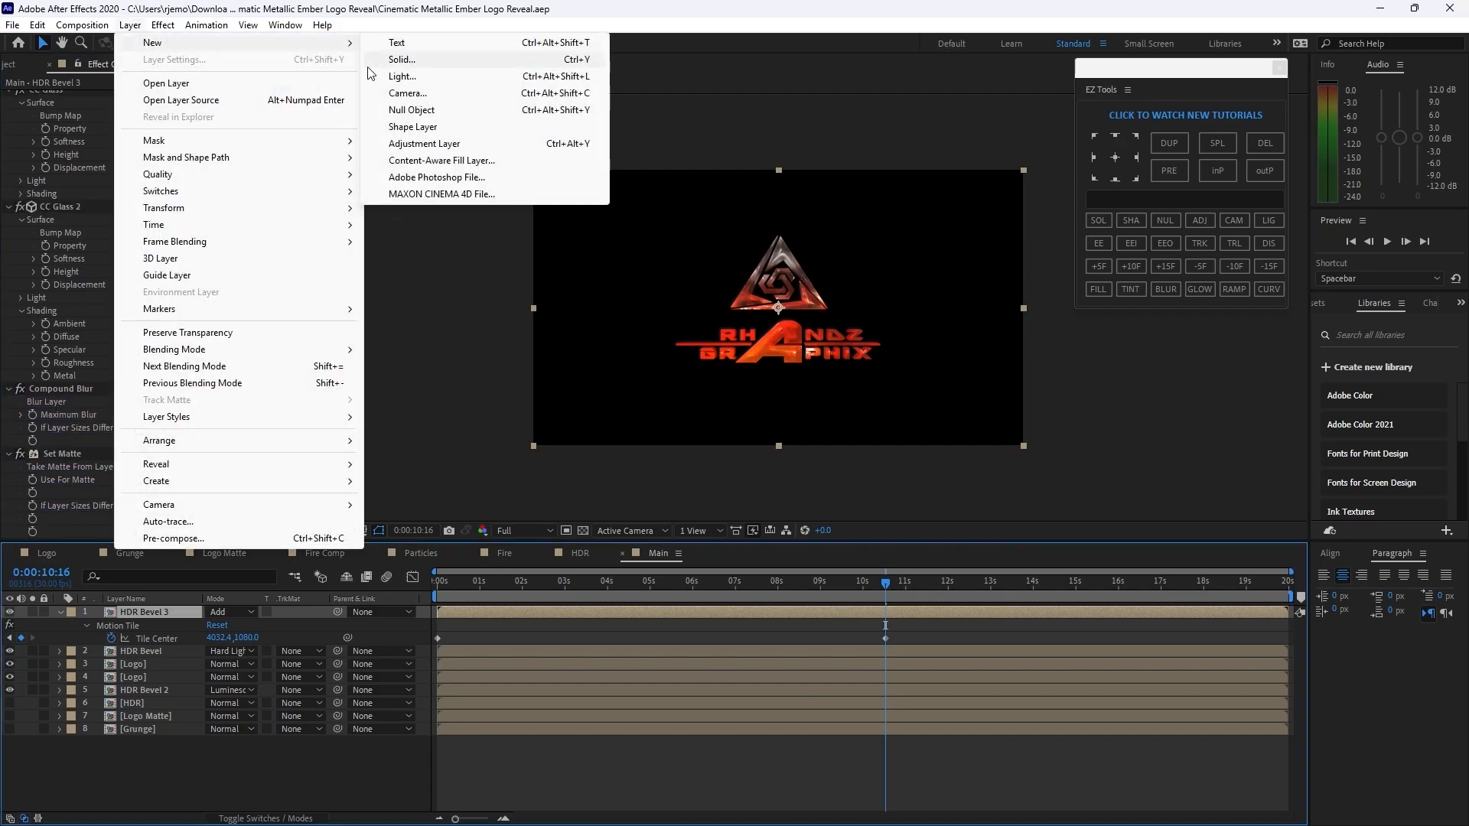
left_click(428, 74)
left_click(264, 275)
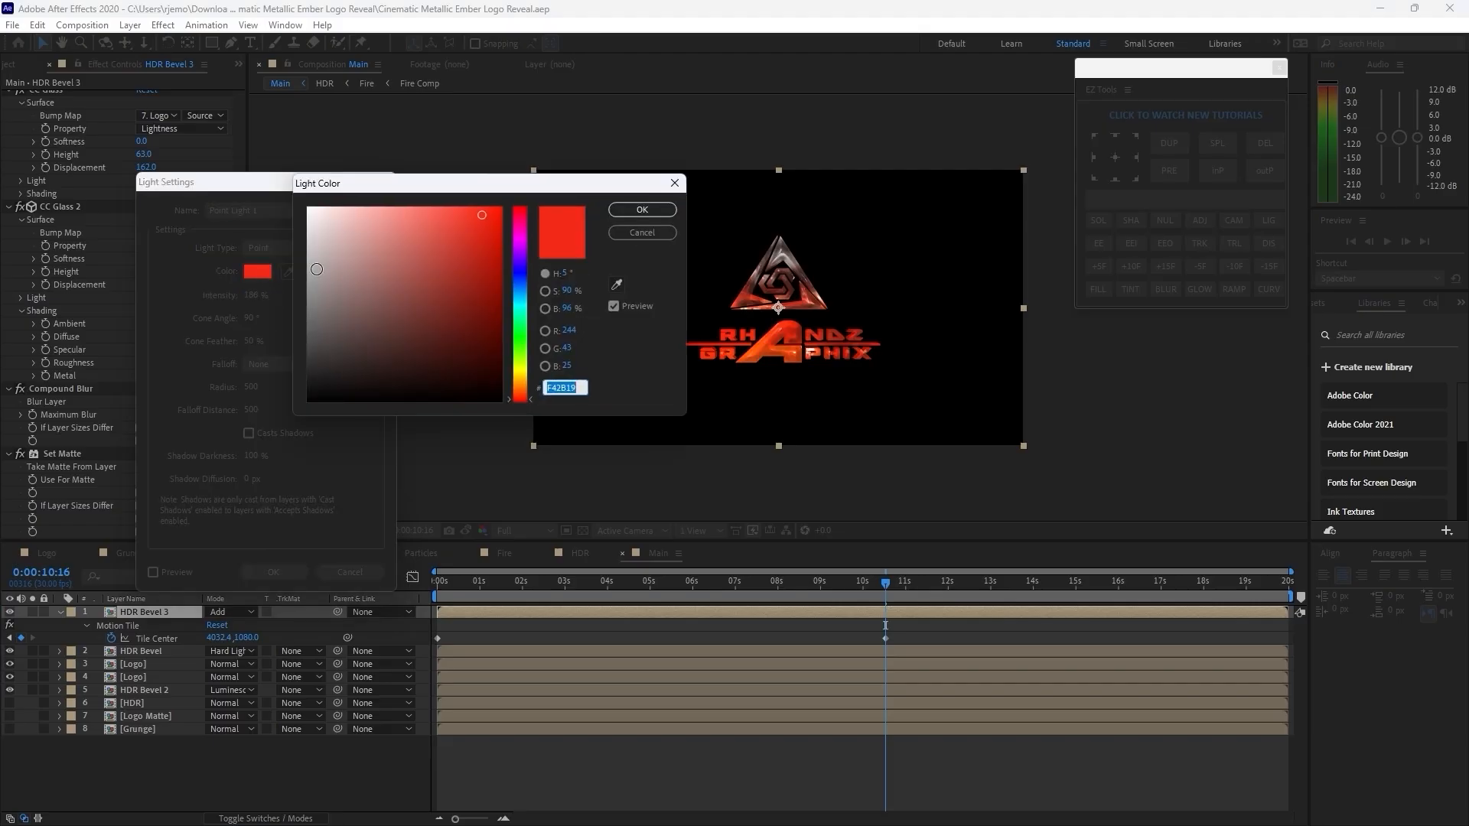
left_click_drag(319, 222, 302, 200)
left_click(642, 214)
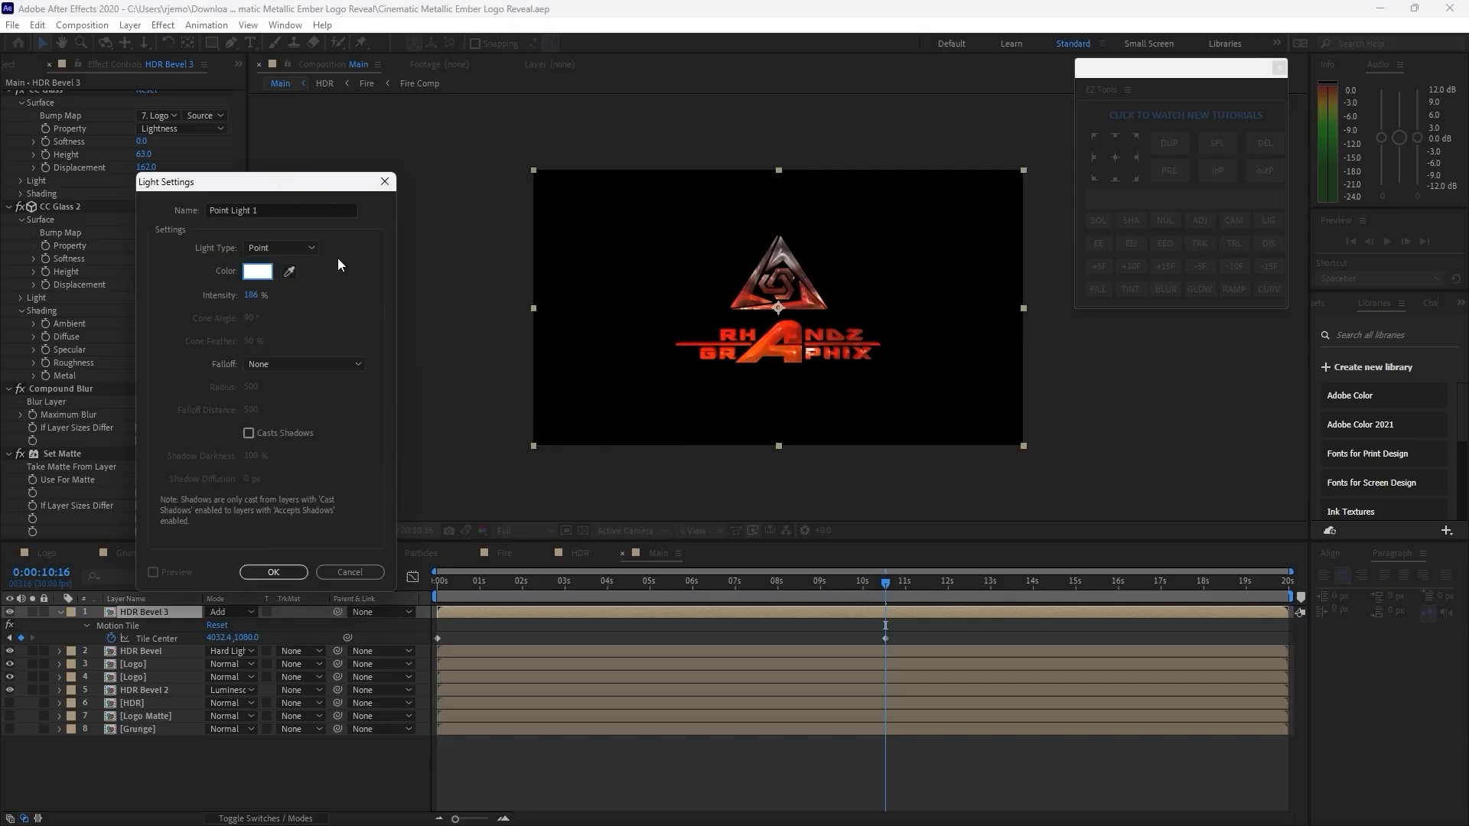
left_click(298, 248)
left_click(289, 324)
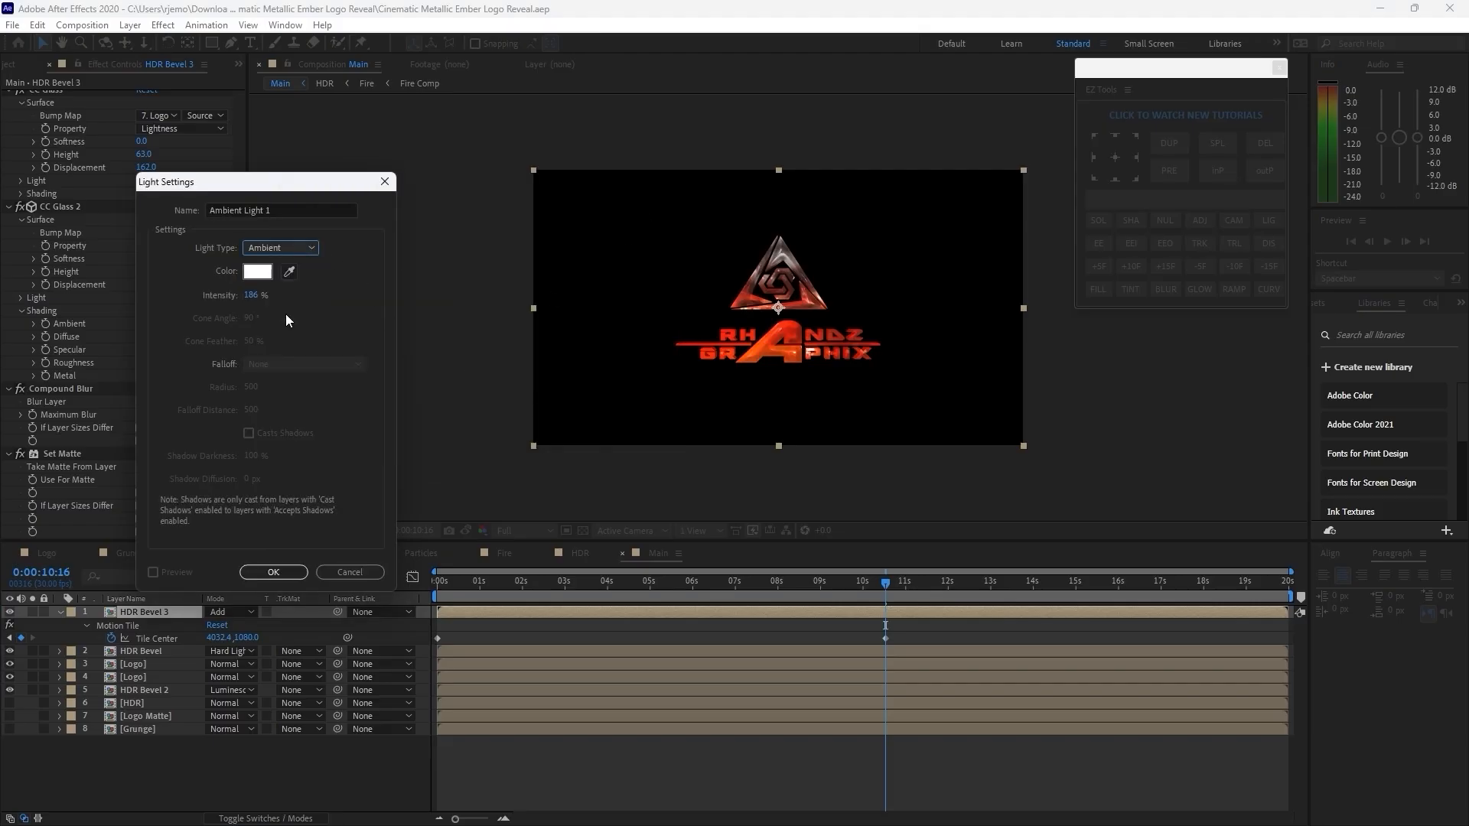
left_click(297, 570)
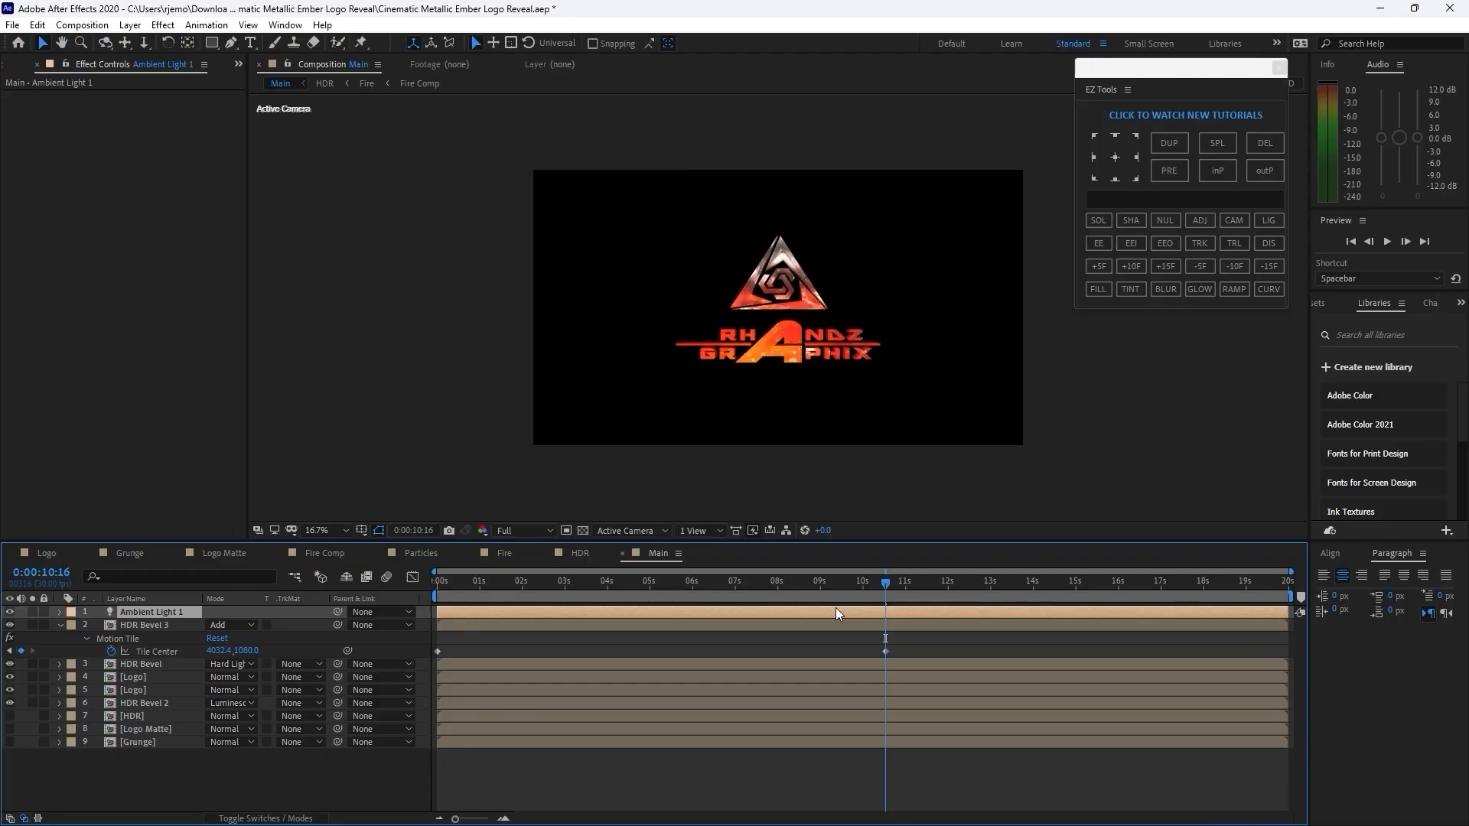
- Set the ambient light's Intensity to -268% at the start of the composition and enable keyframing for it
left_click_drag(889, 582, 434, 581)
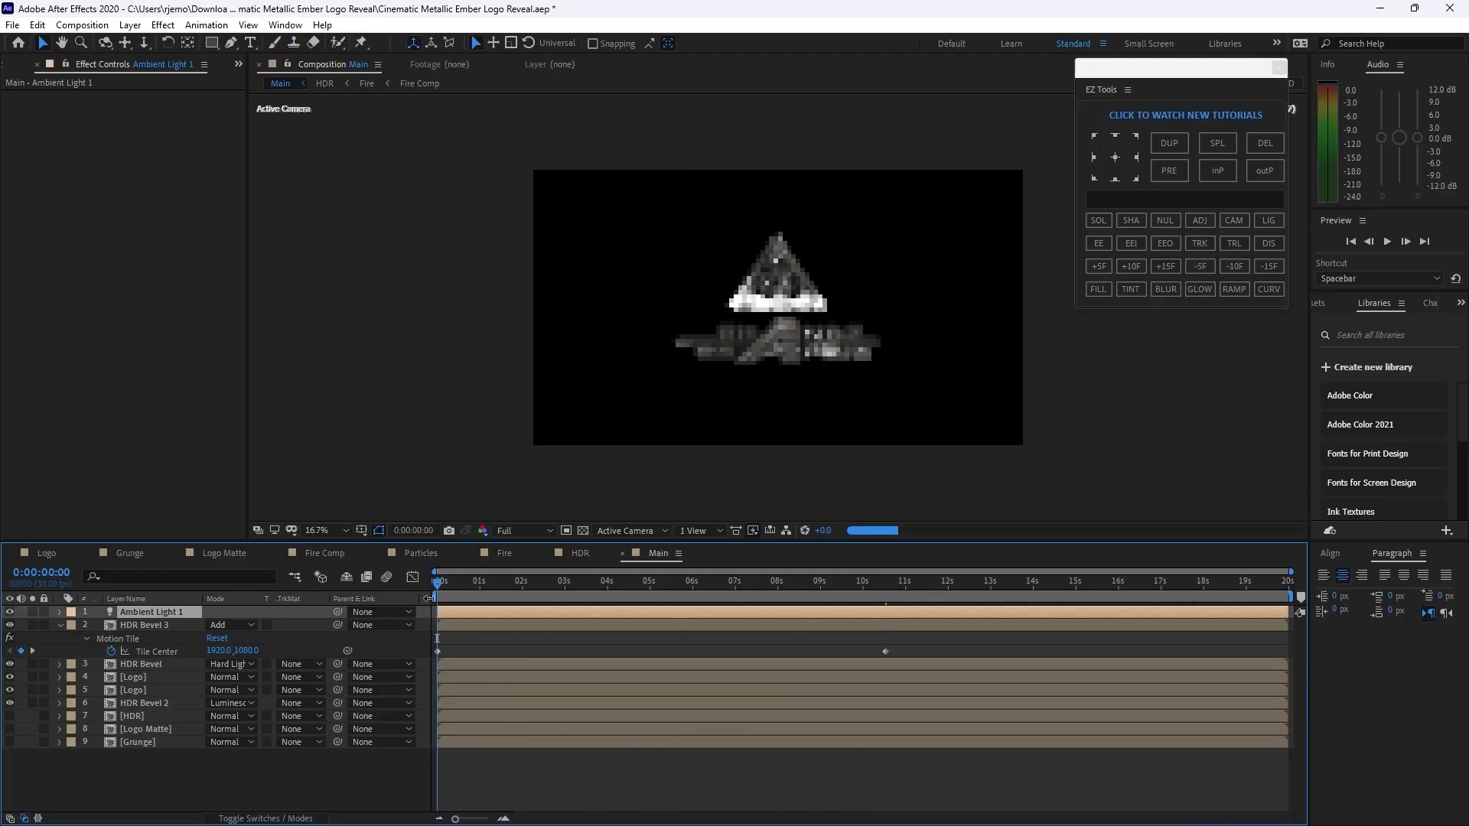
left_click(60, 612)
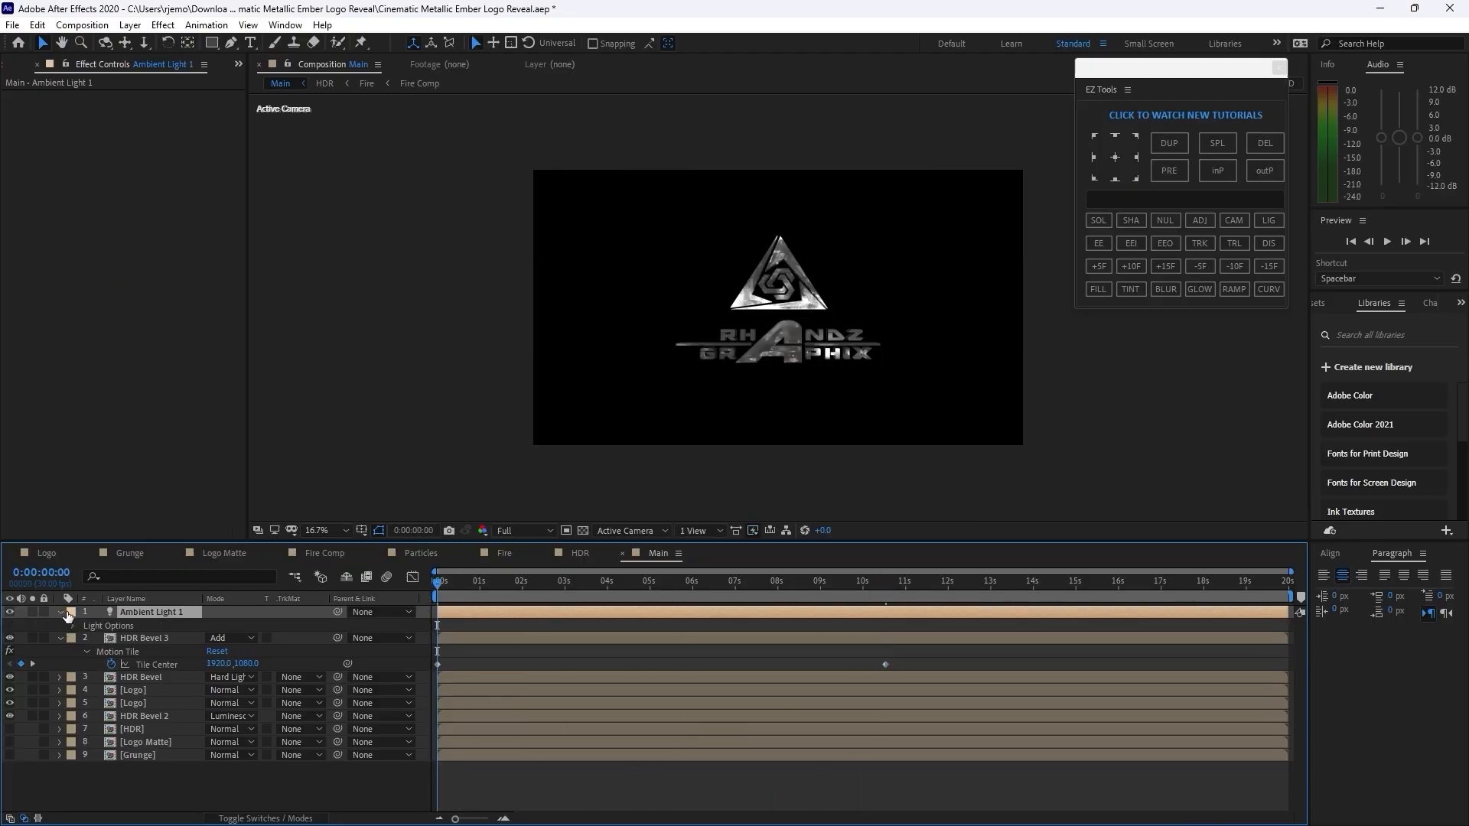
left_click(73, 625)
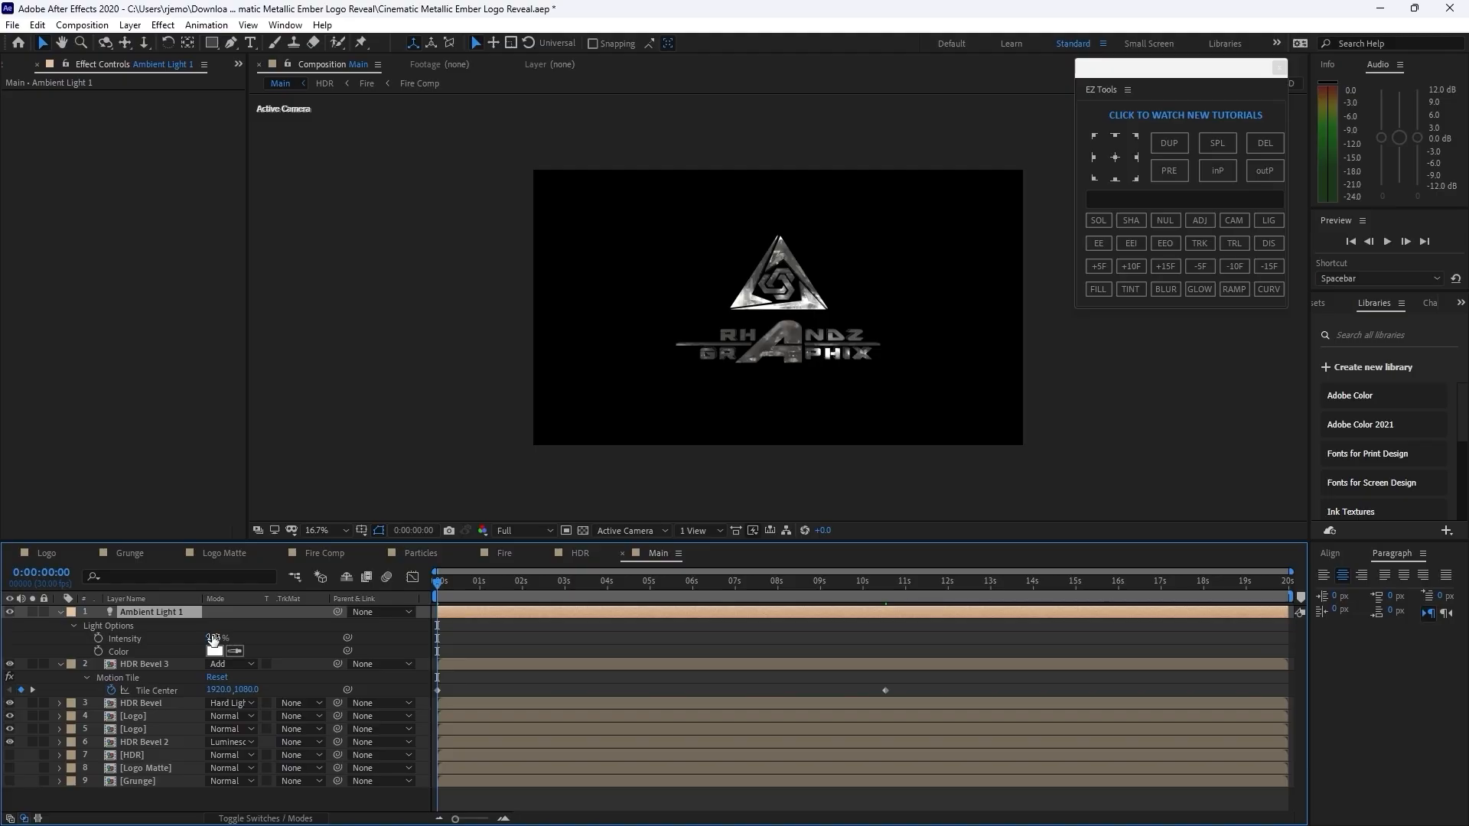
left_click(214, 638)
type("-268")
left_click(105, 638)
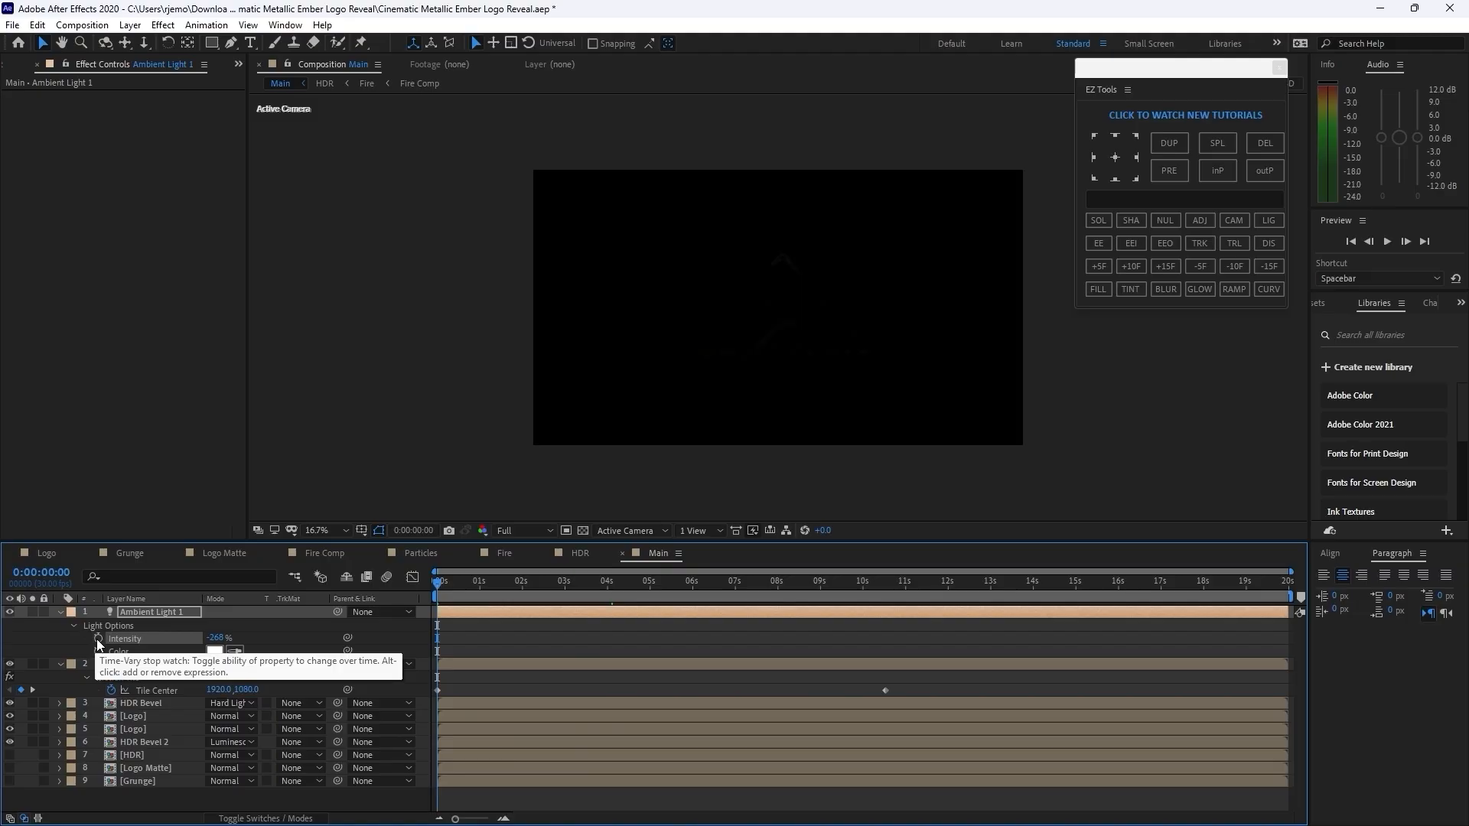
left_click(98, 638)
- Keyframe the ambient light's Intensity at 35% at 0:00:04:03 and add a keyframe with the same value at 0:00:10:16
left_click_drag(482, 598, 608, 624)
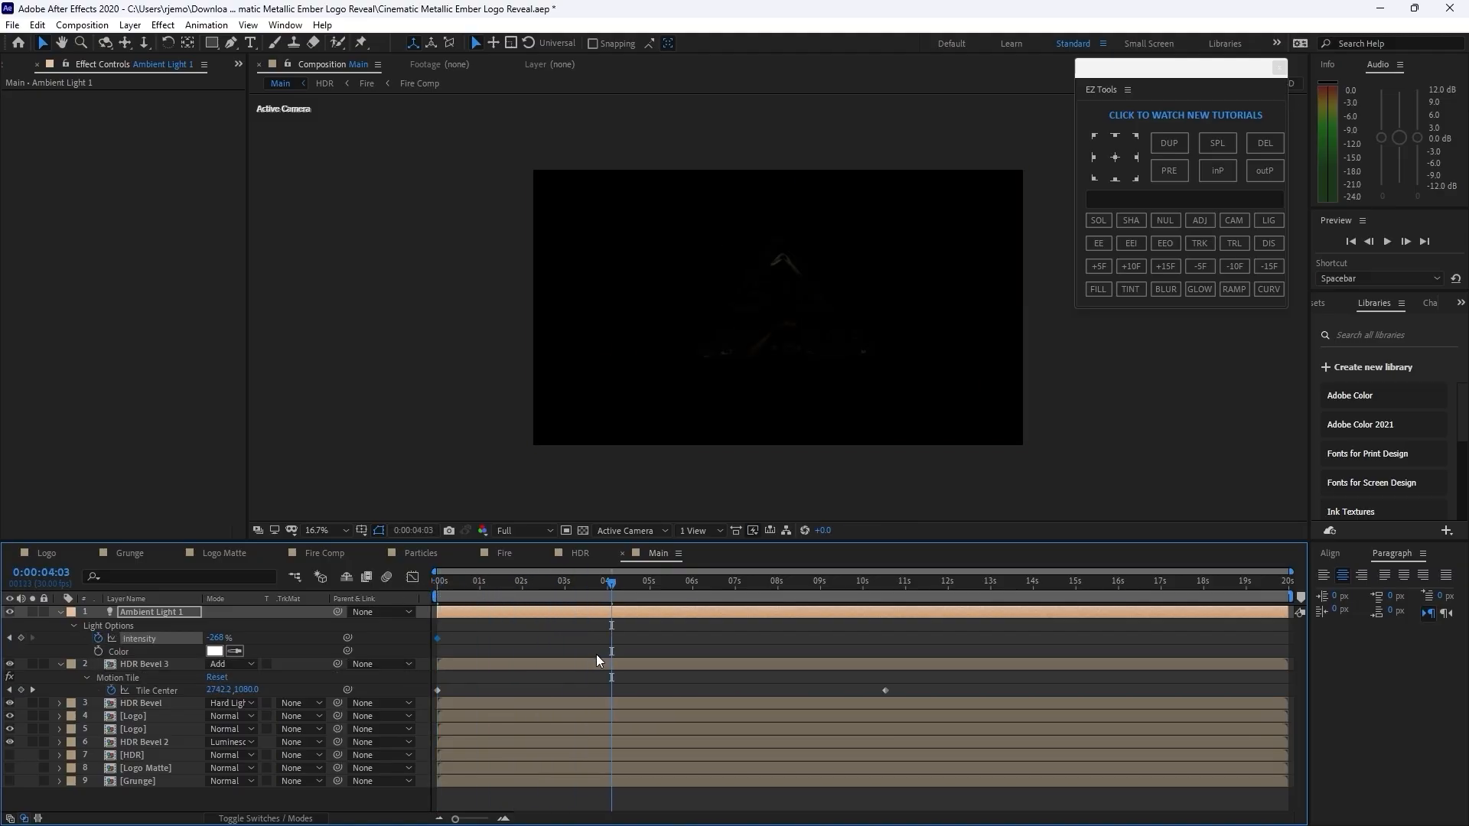
left_click(215, 638)
type("35")
left_click_drag(612, 584, 889, 622)
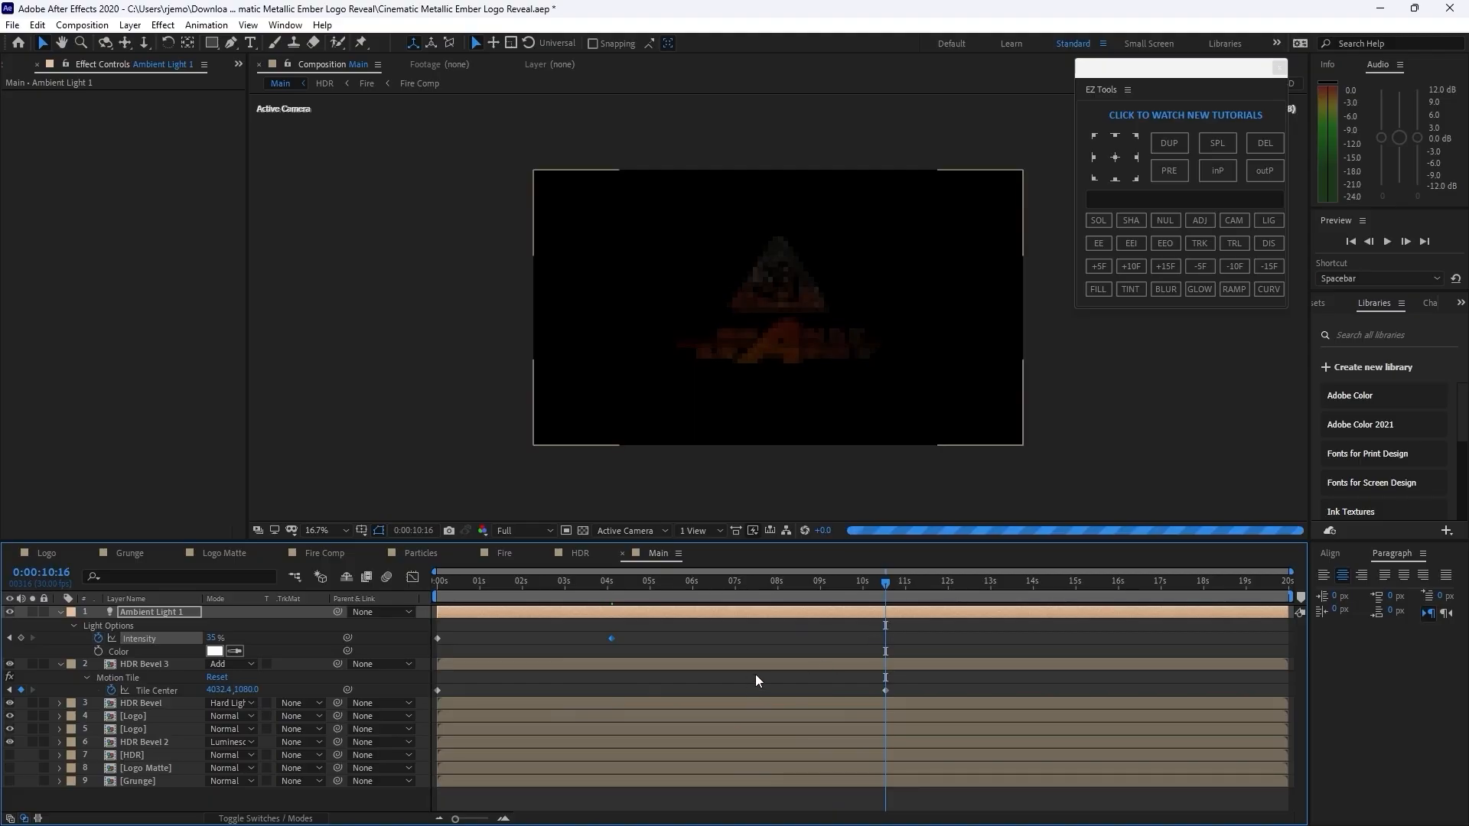
left_click(21, 638)
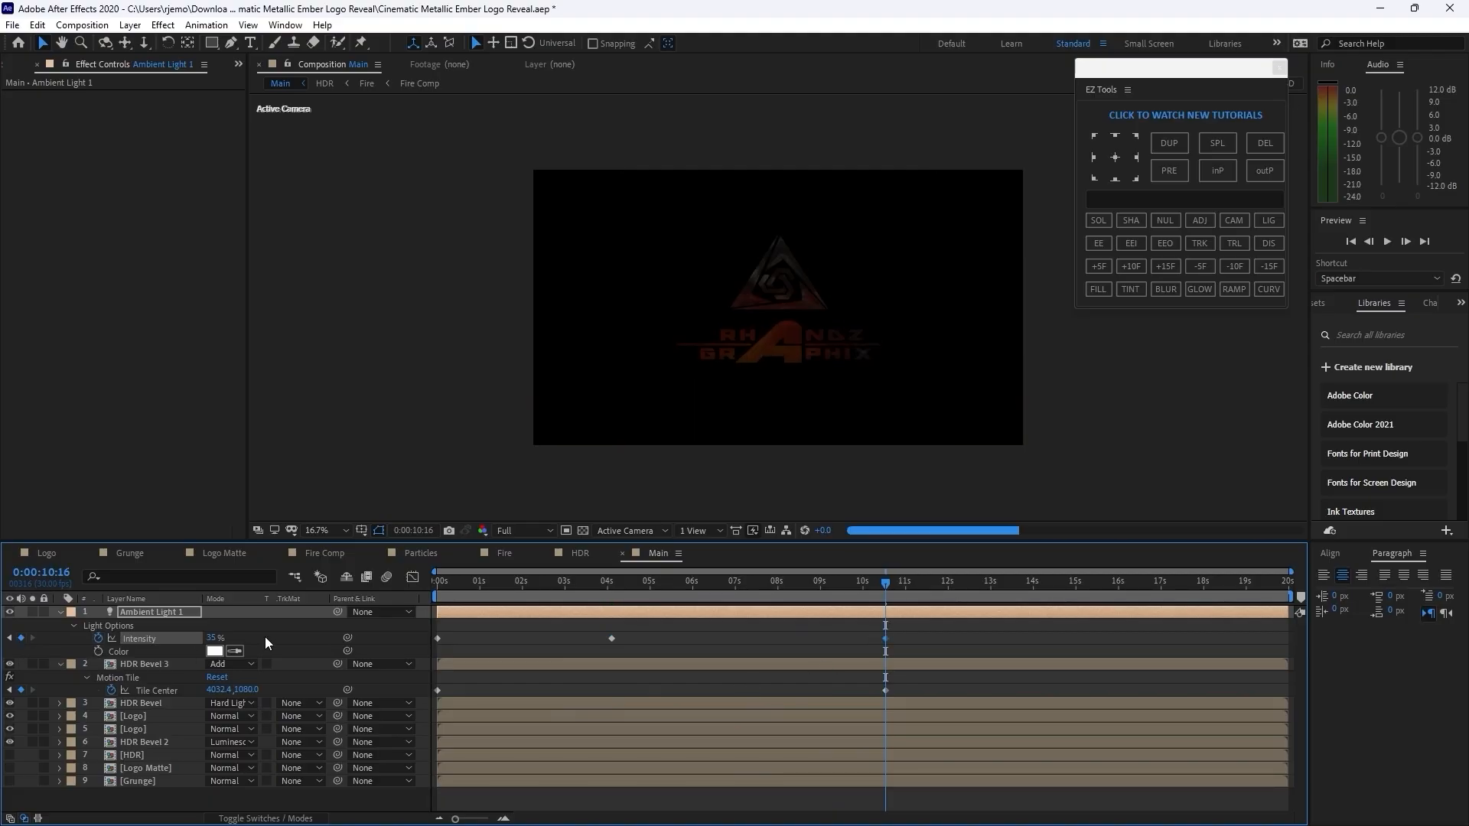
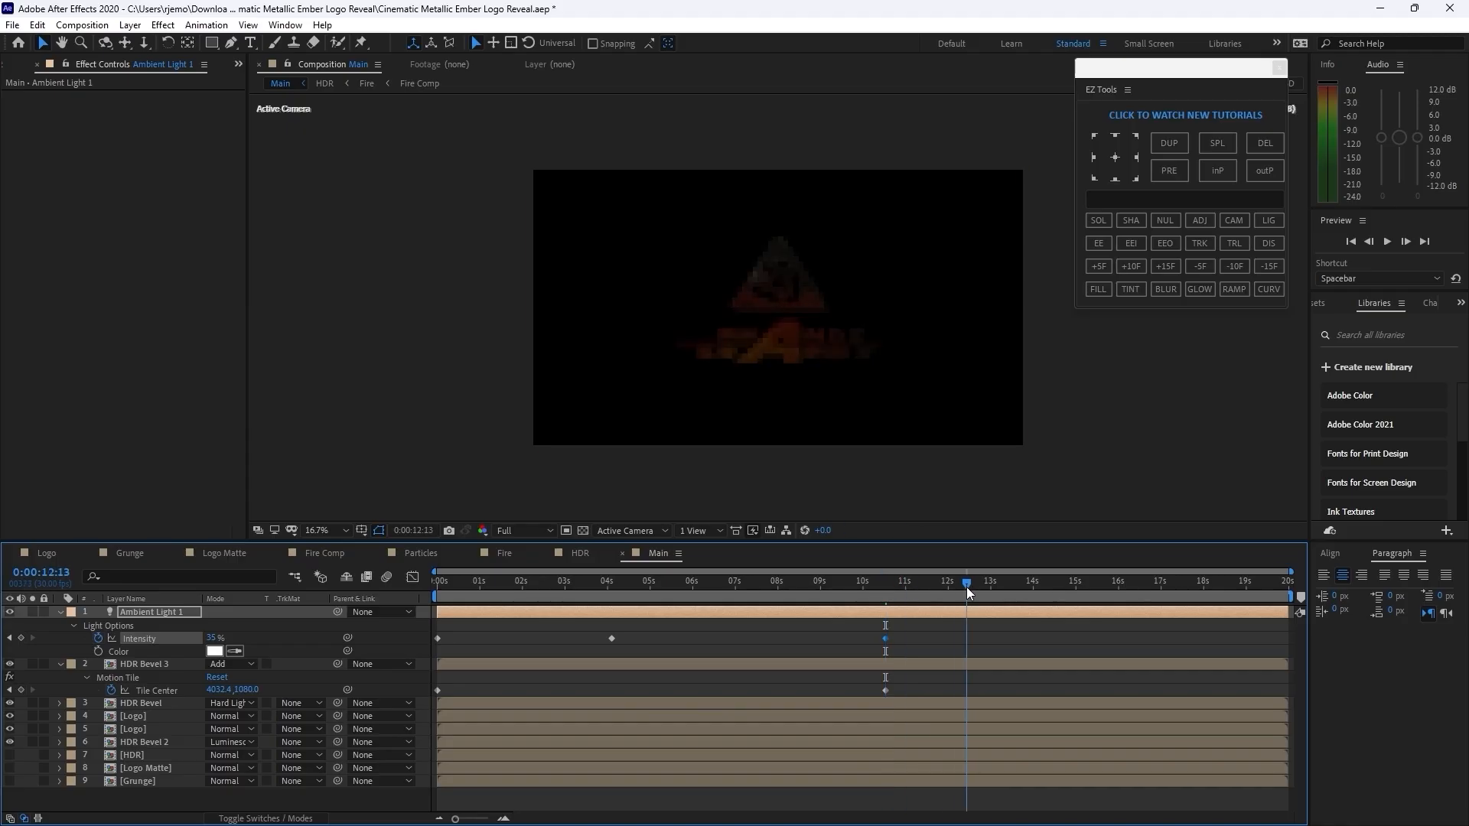
- Keyframe the ambient light's Intensity at -75% at 0:00:12:16
left_click_drag(889, 585, 970, 586)
left_click(211, 639)
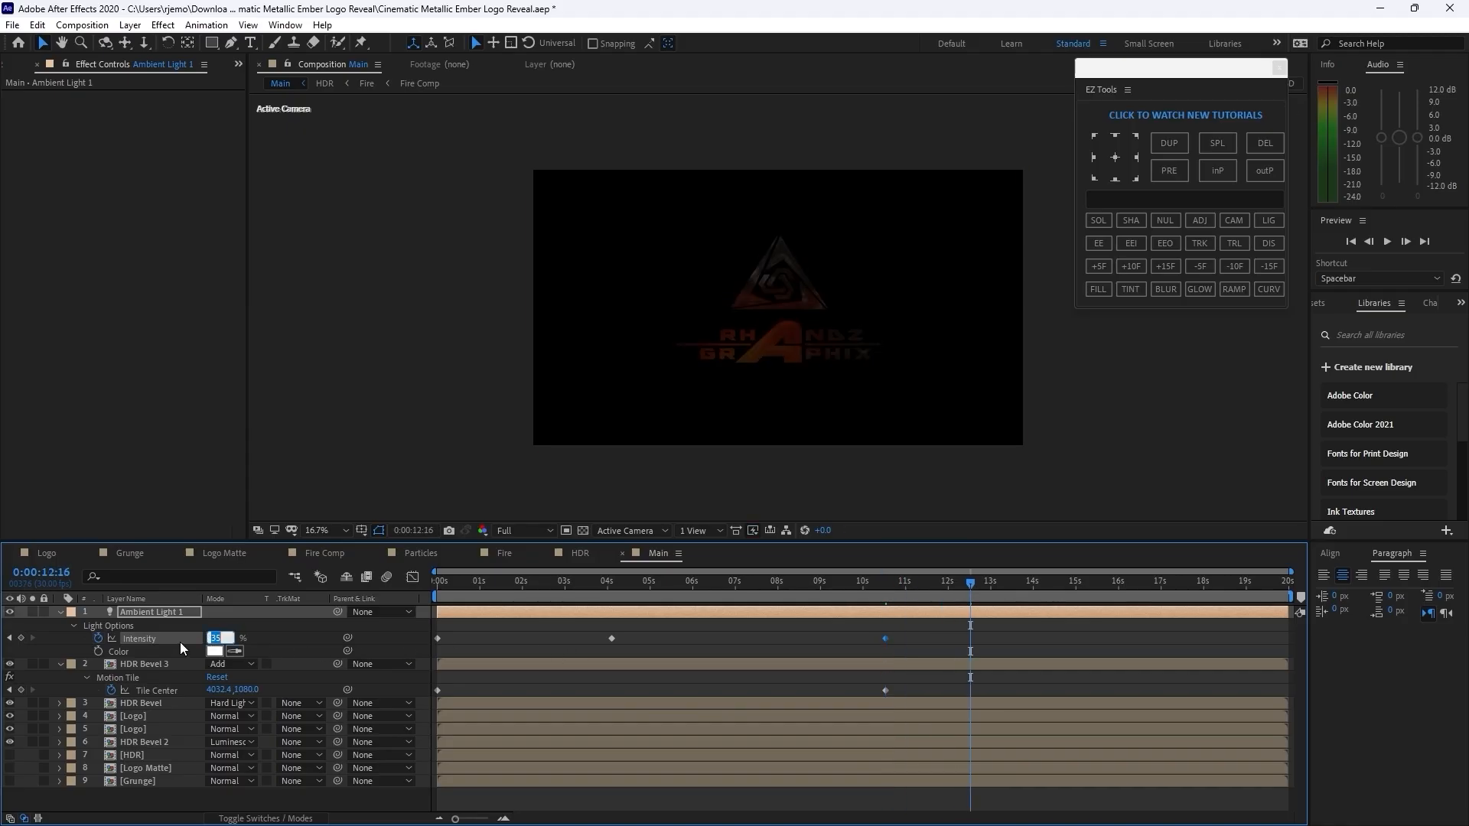
key("BackSpace")
key("Return")
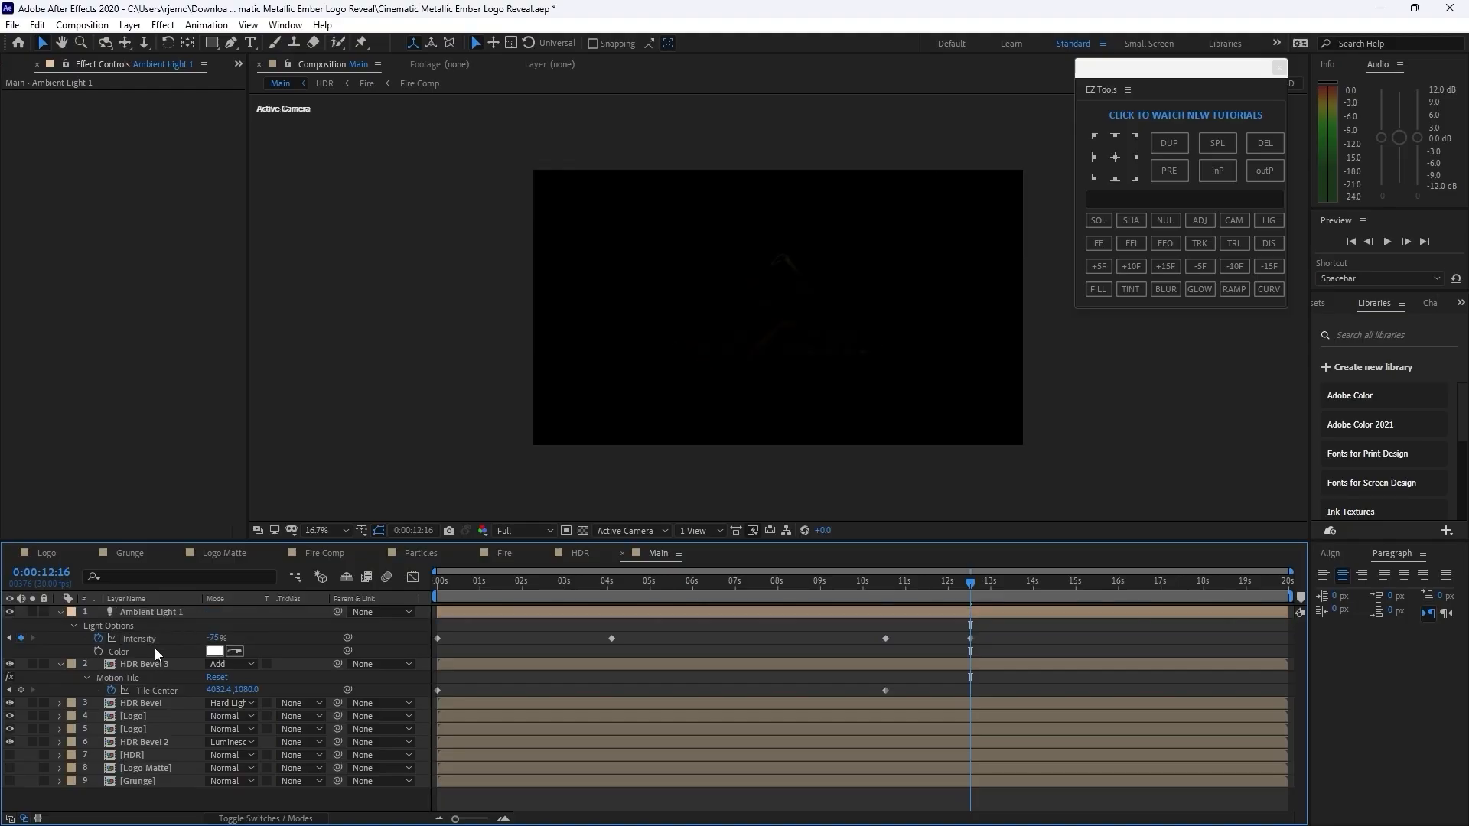
- Duplicate the Ambient Light 1 layer and reveal the copy's keyframed Intensity property
left_click(157, 611)
left_click(37, 25)
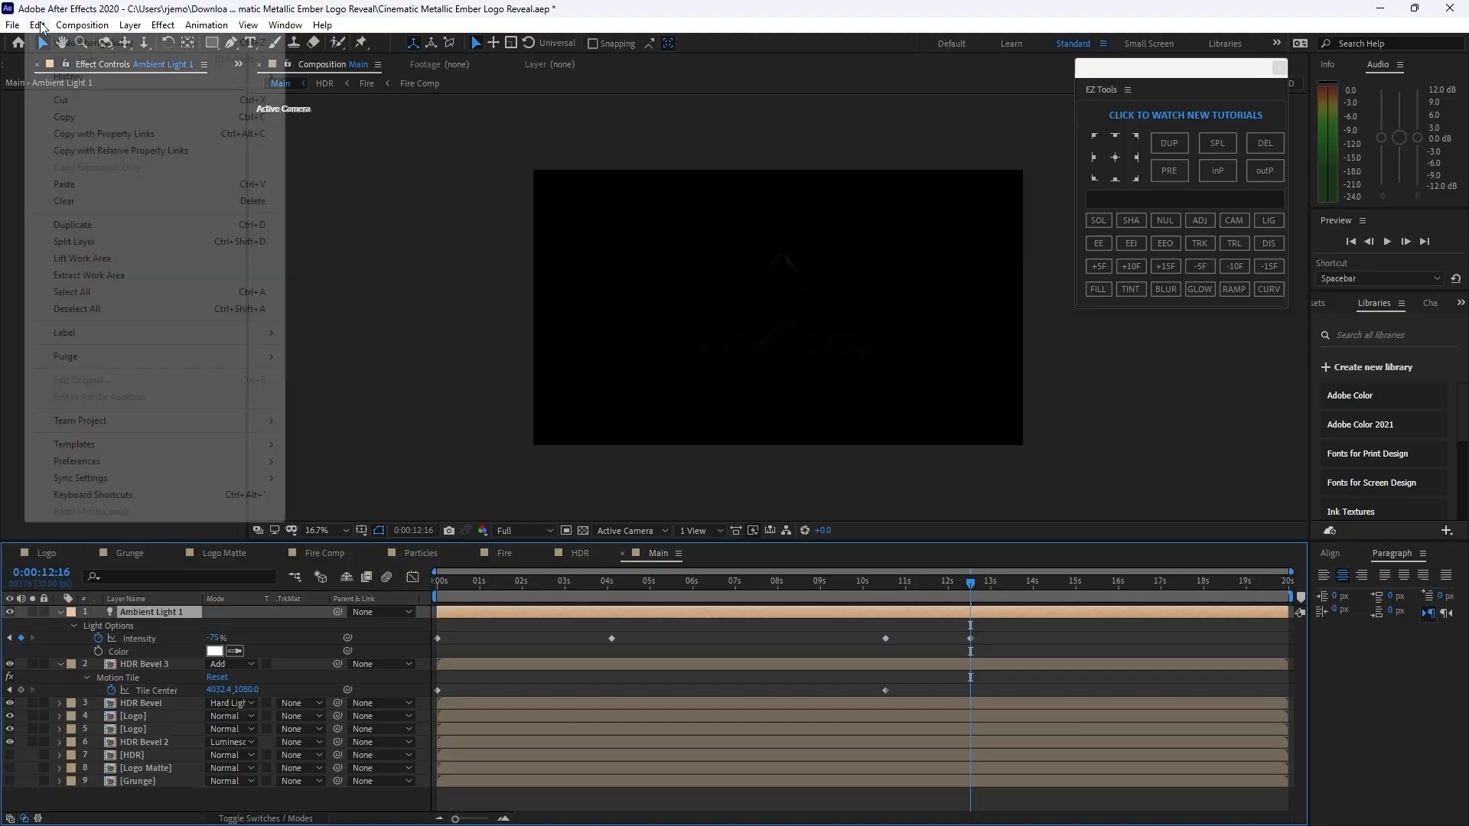
left_click(72, 225)
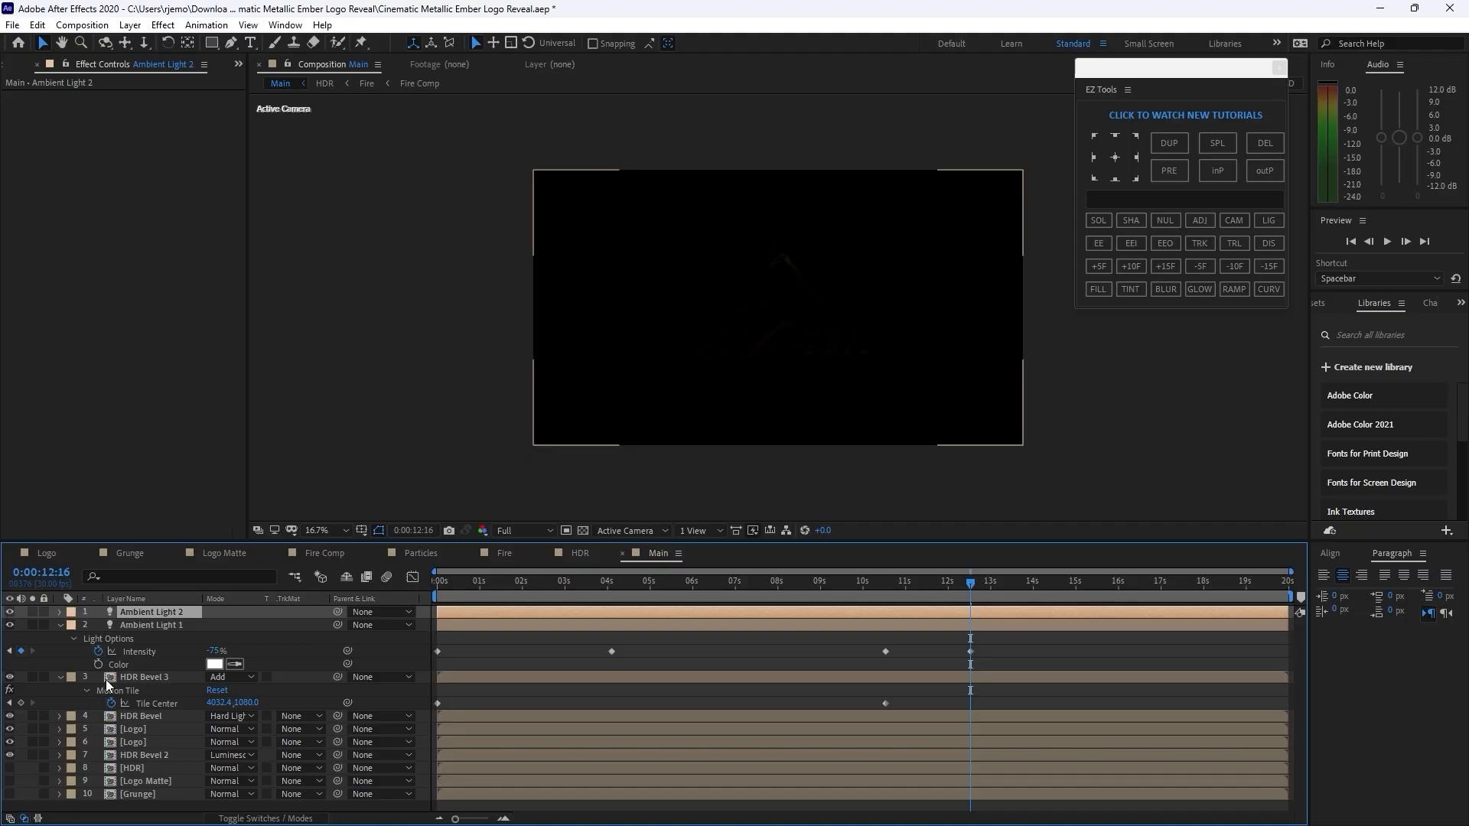
key("u")
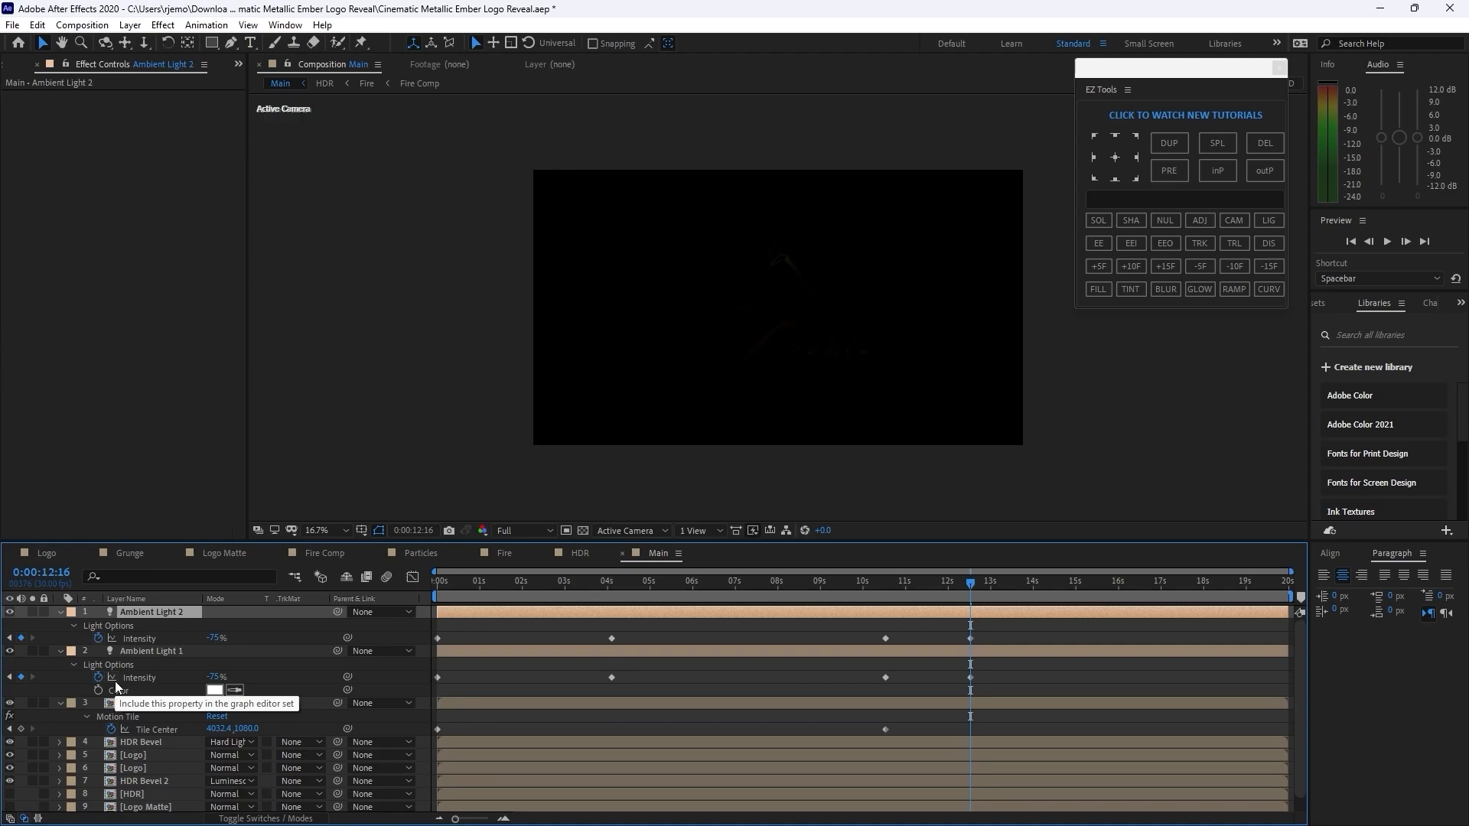
- Set Ambient Light 2's Intensity to -75% at the start of the composition and move its last Intensity keyframe to 0:00:13:14
left_click_drag(468, 580, 433, 612)
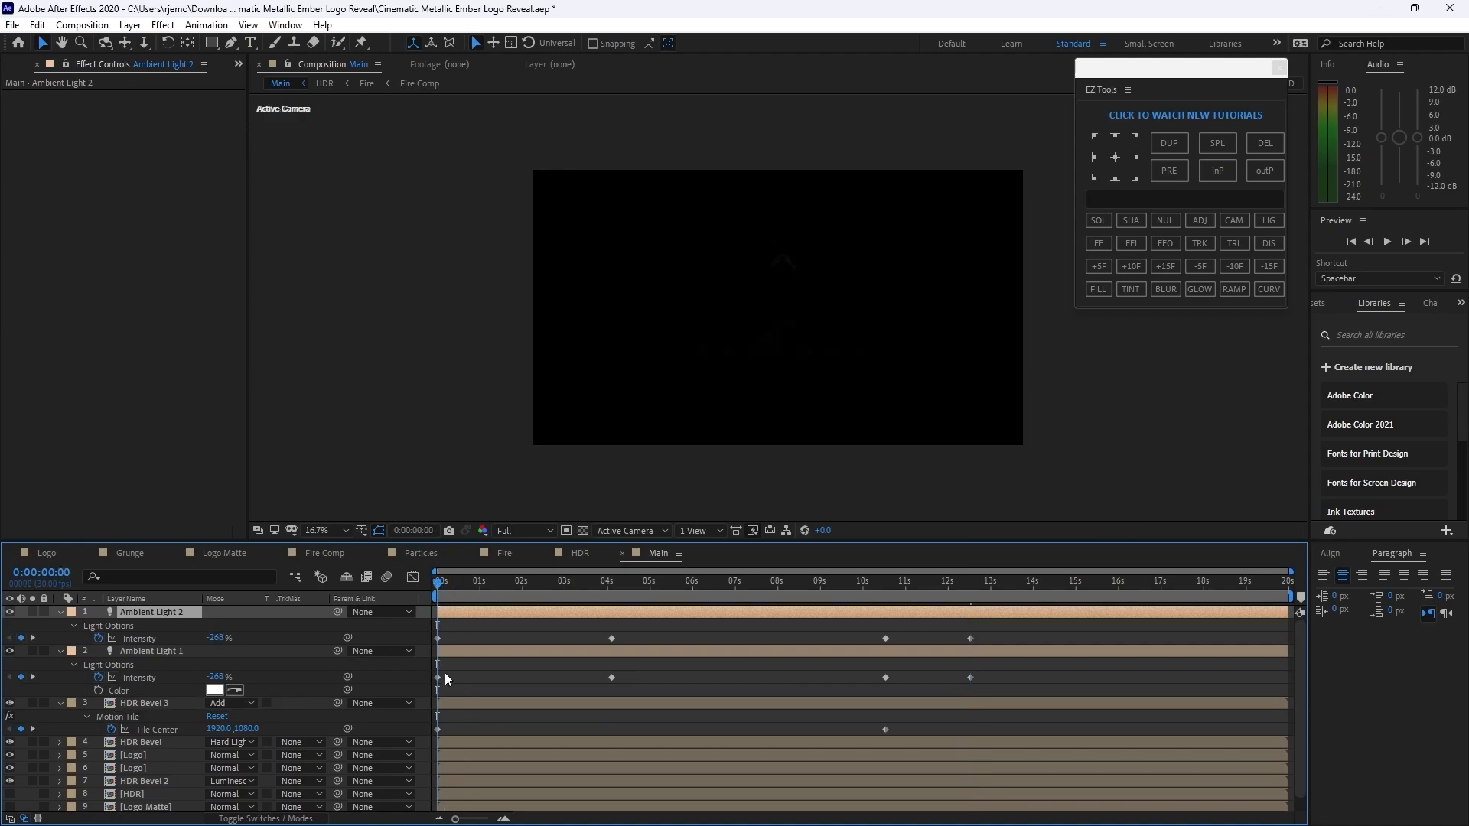
left_click(217, 638)
type("-75")
left_click_drag(441, 593, 1012, 598)
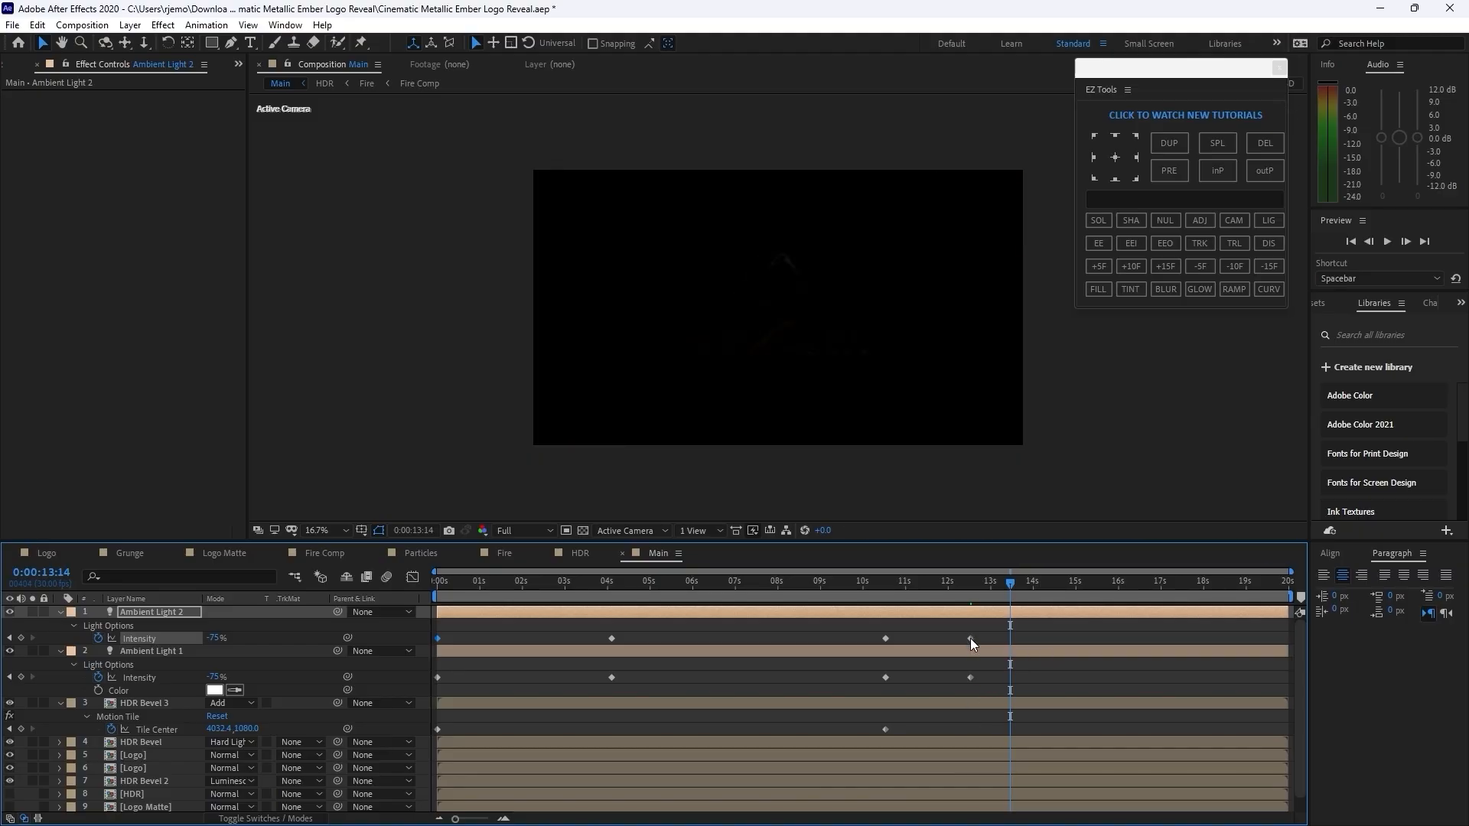
left_click_drag(971, 639, 1009, 639)
- Create a new light layer of type Point with a white color and an Intensity of 65%
left_click(130, 24)
mouse_move(152, 47)
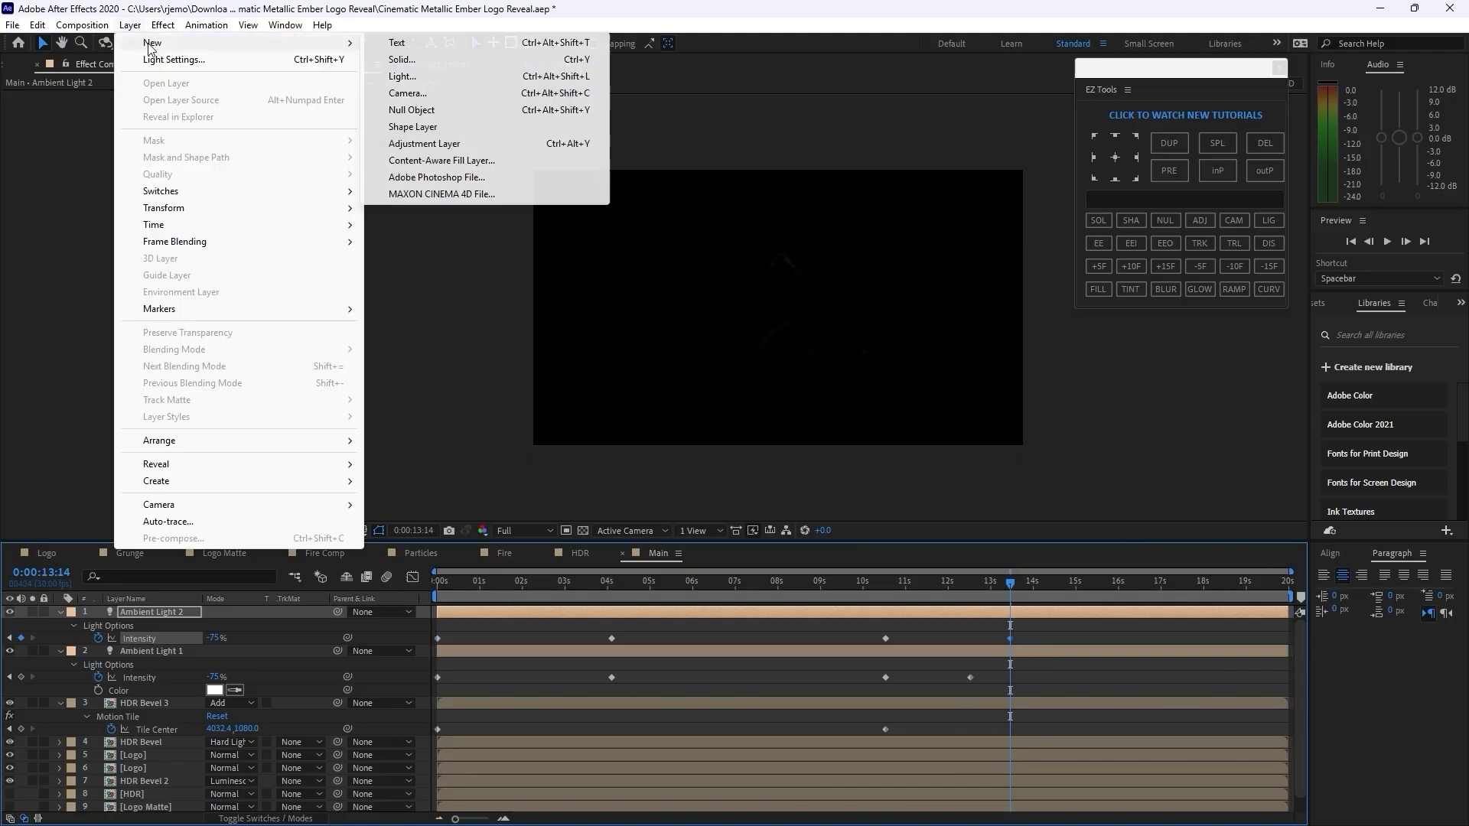
left_click(403, 76)
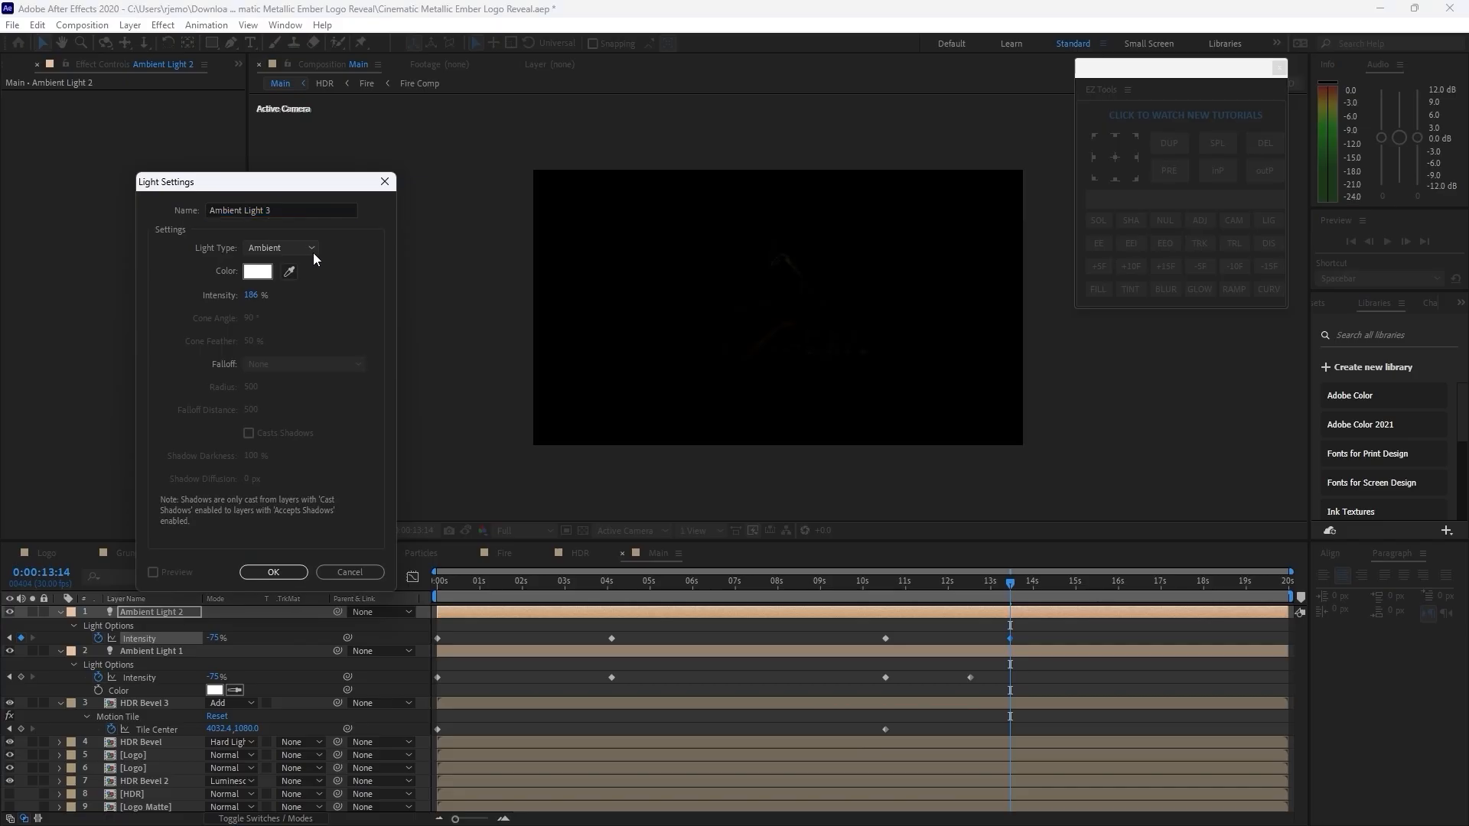
left_click(309, 248)
left_click(279, 288)
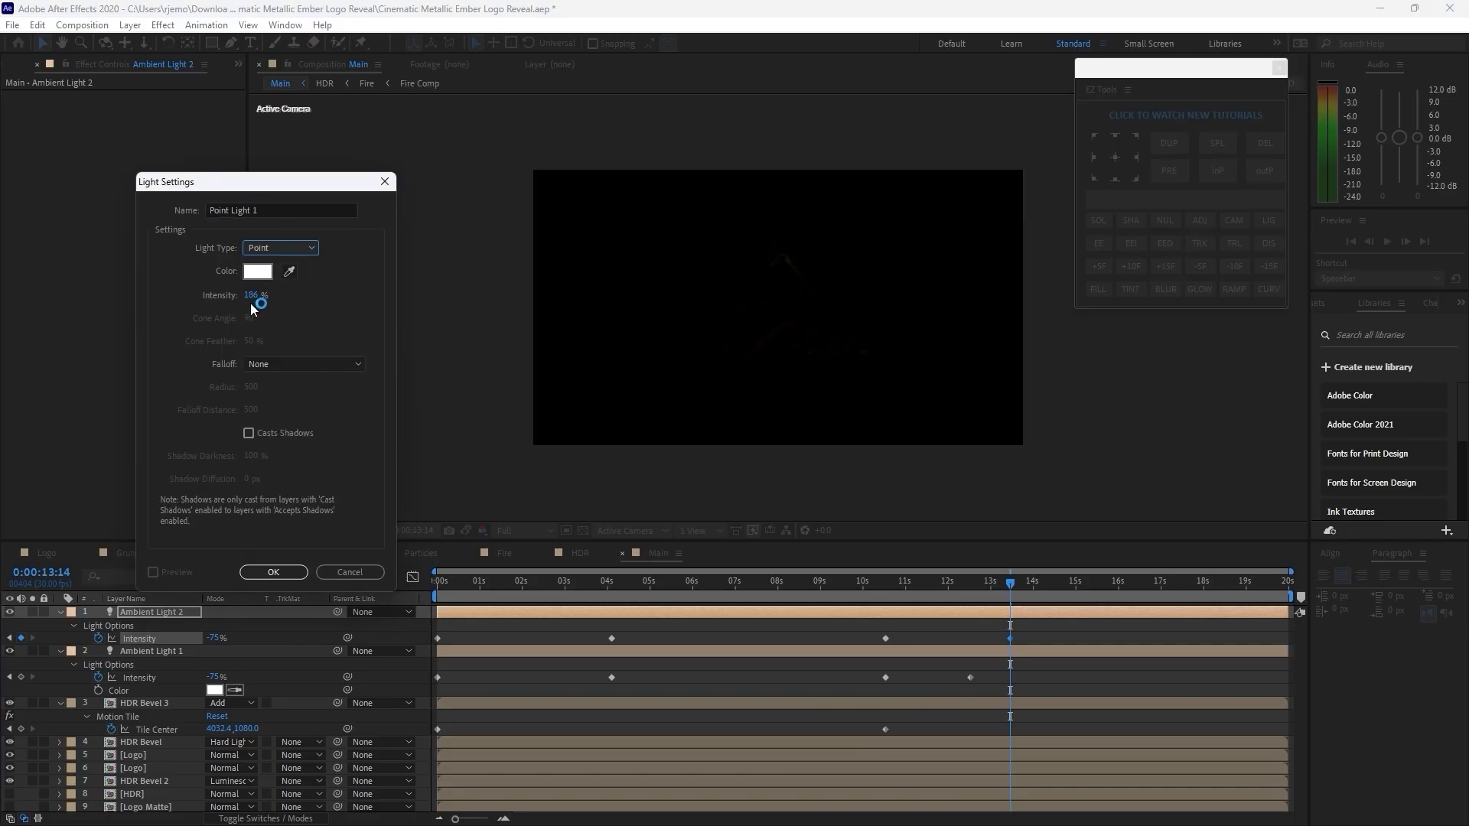
left_click(251, 295)
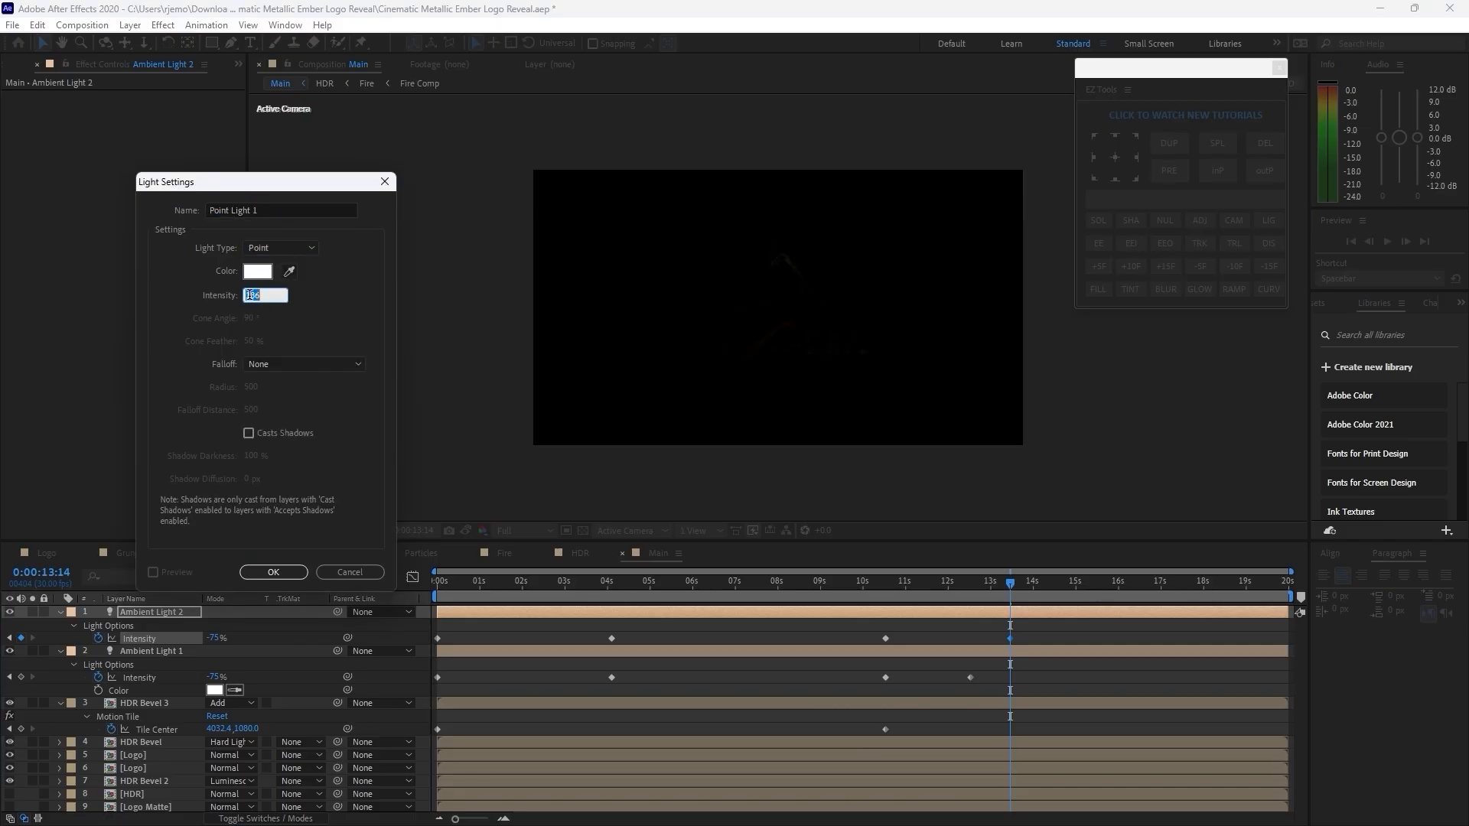
type("65")
left_click(273, 572)
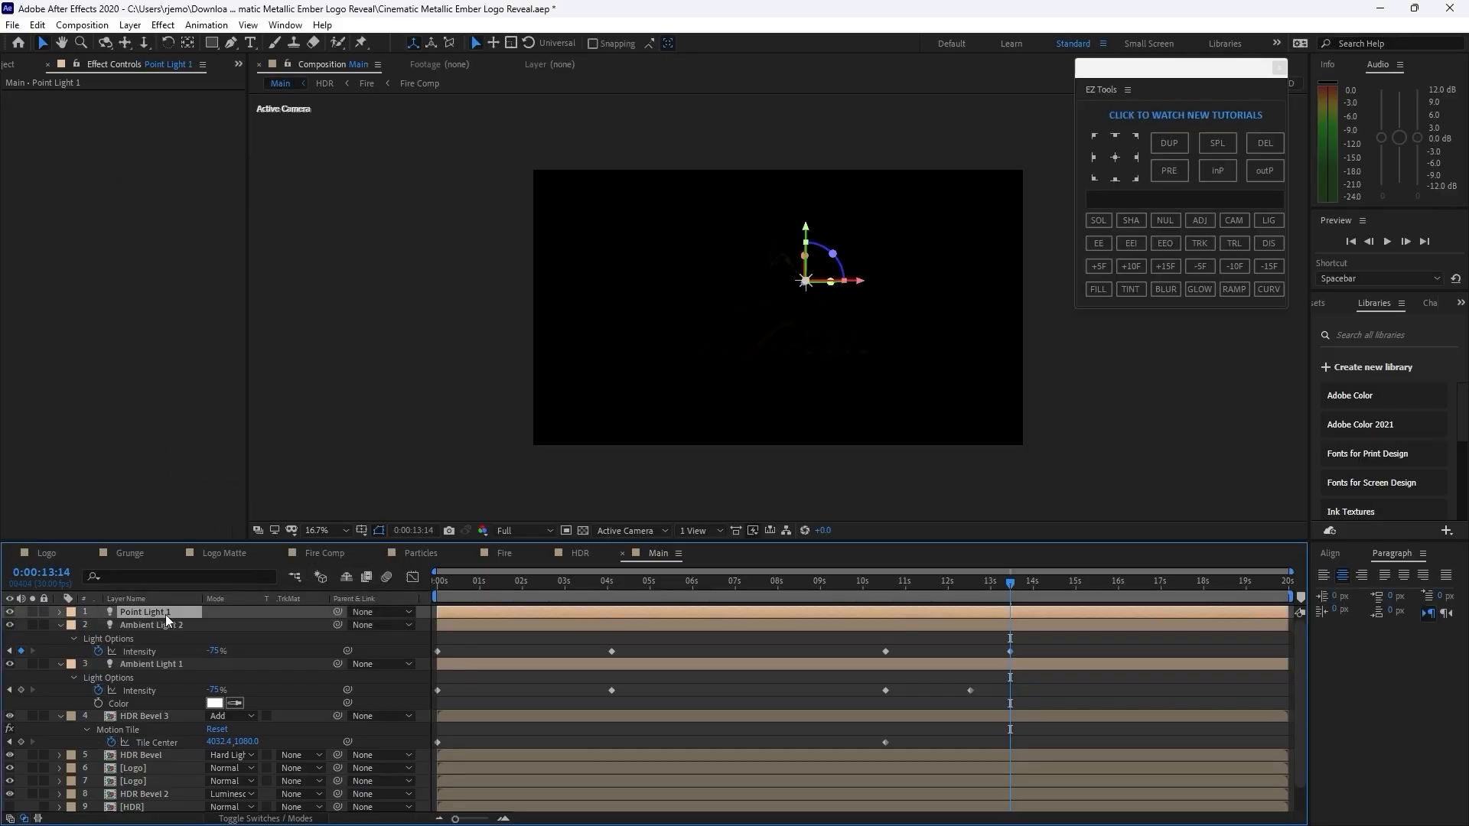
- Duplicate the Point Light 1 layer and set the copy's light color to F42B19 and its Intensity to 18%
left_click(37, 25)
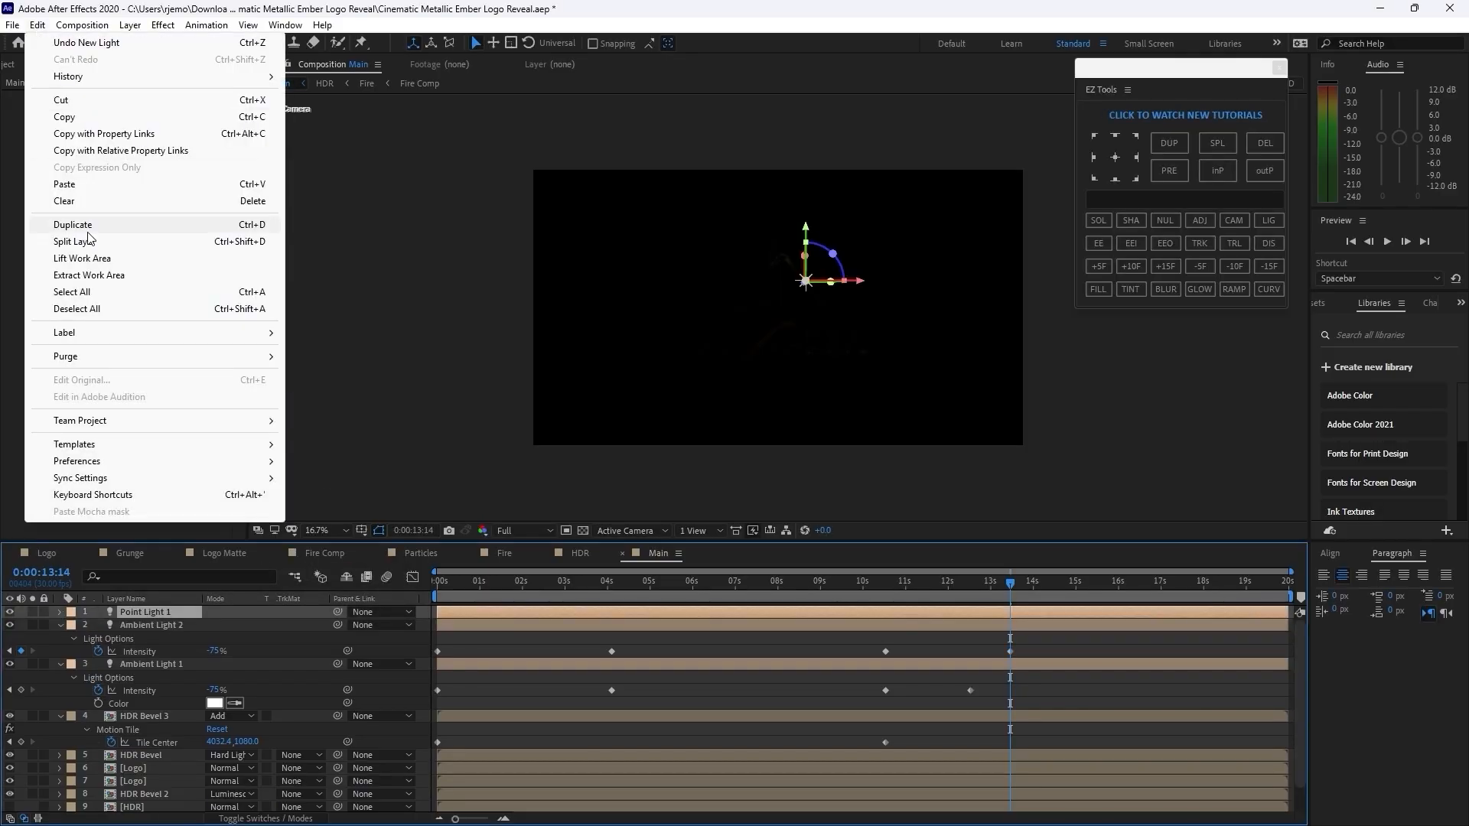
left_click(46, 225)
left_click(60, 612)
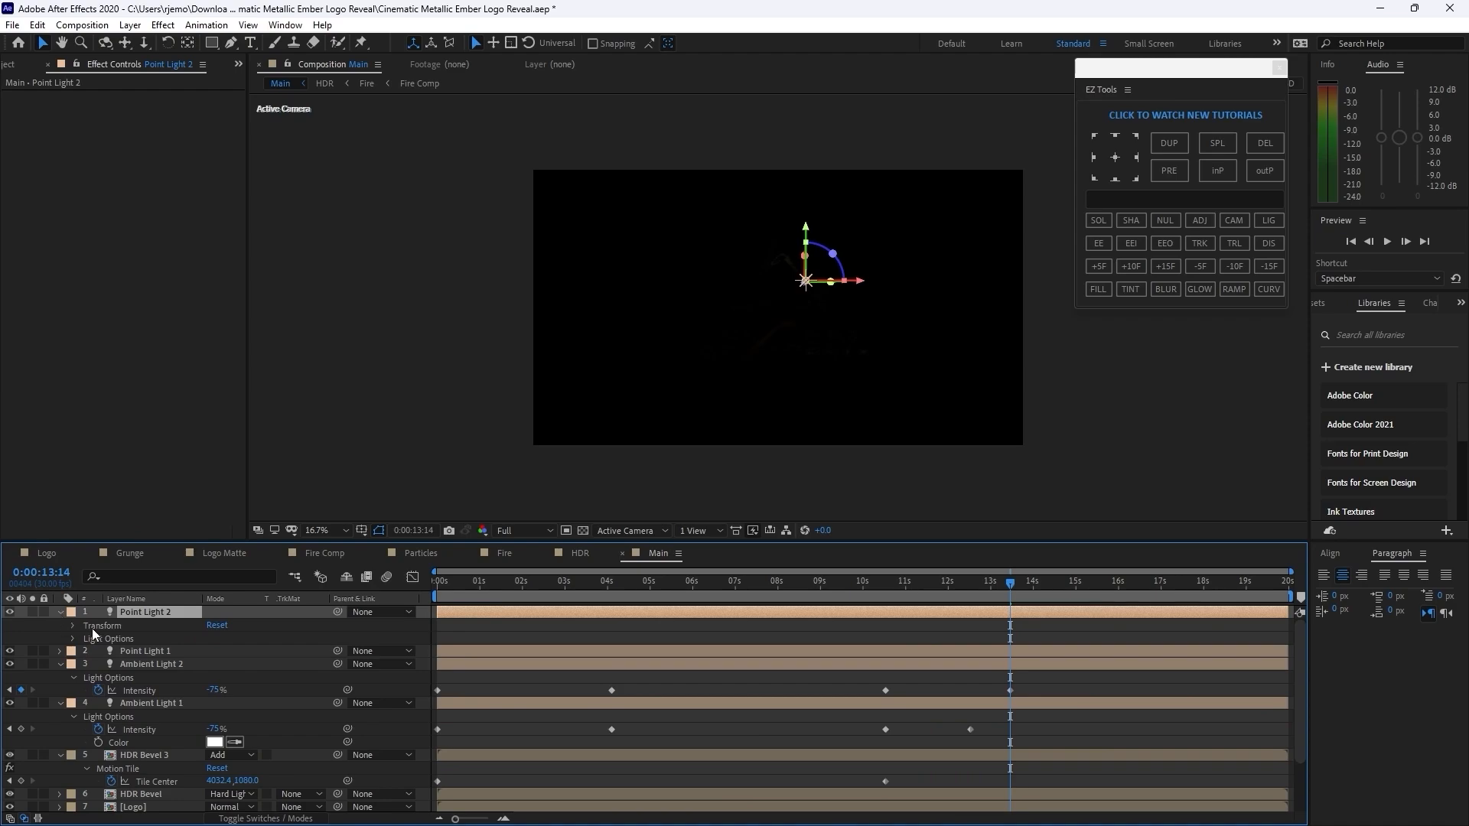
left_click(73, 639)
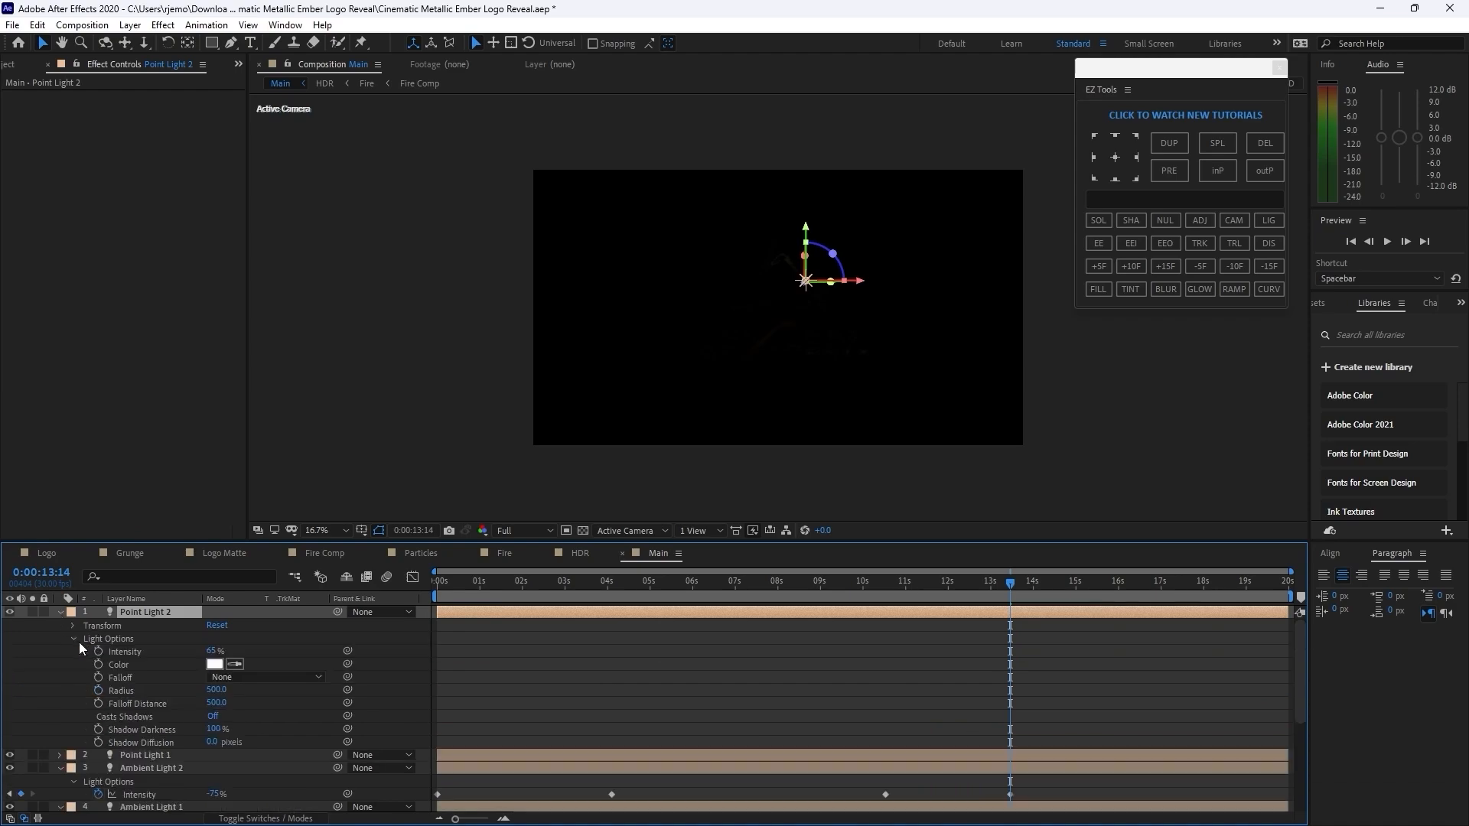
left_click(214, 666)
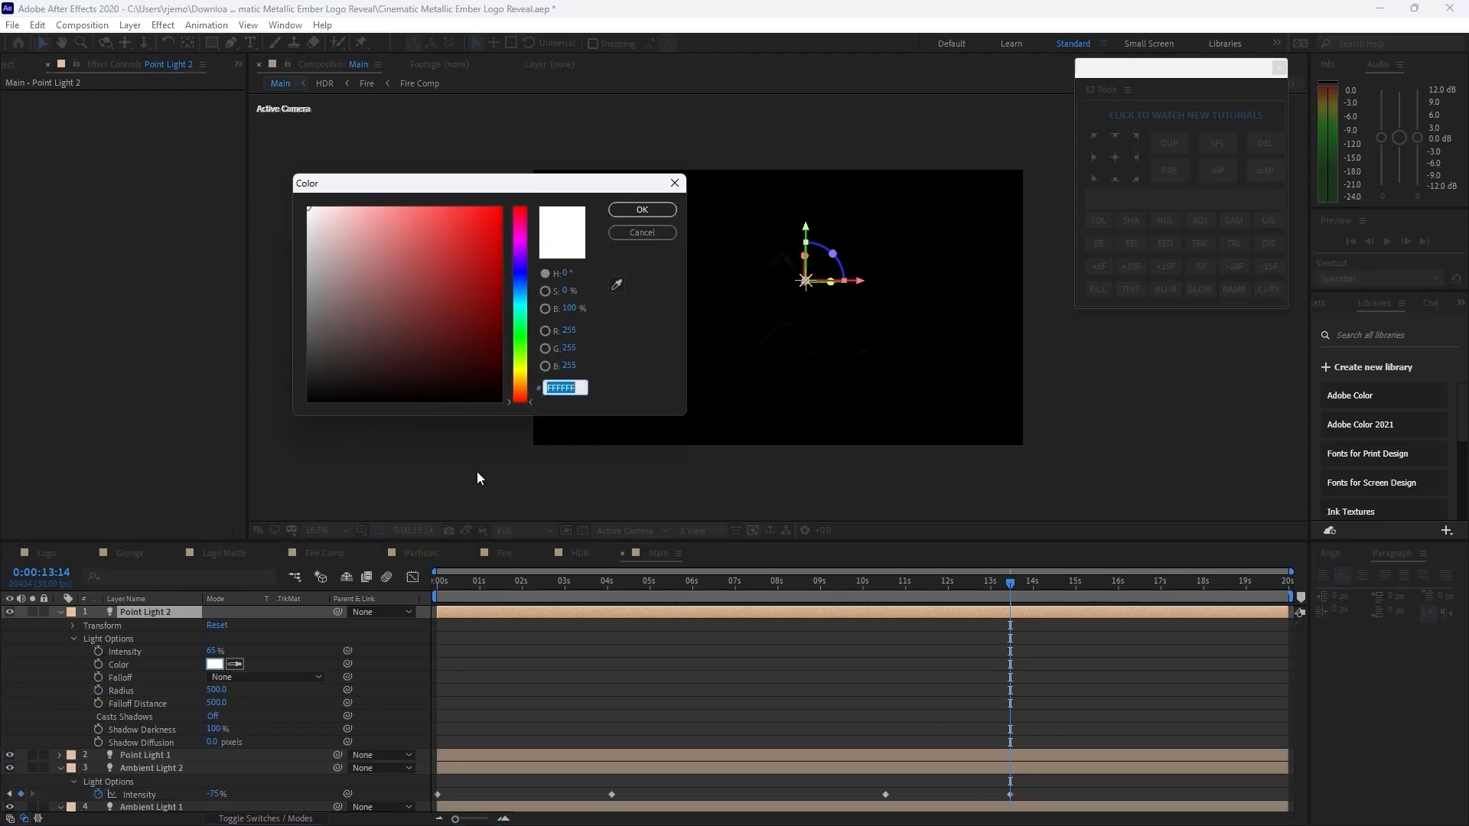
type("F4")
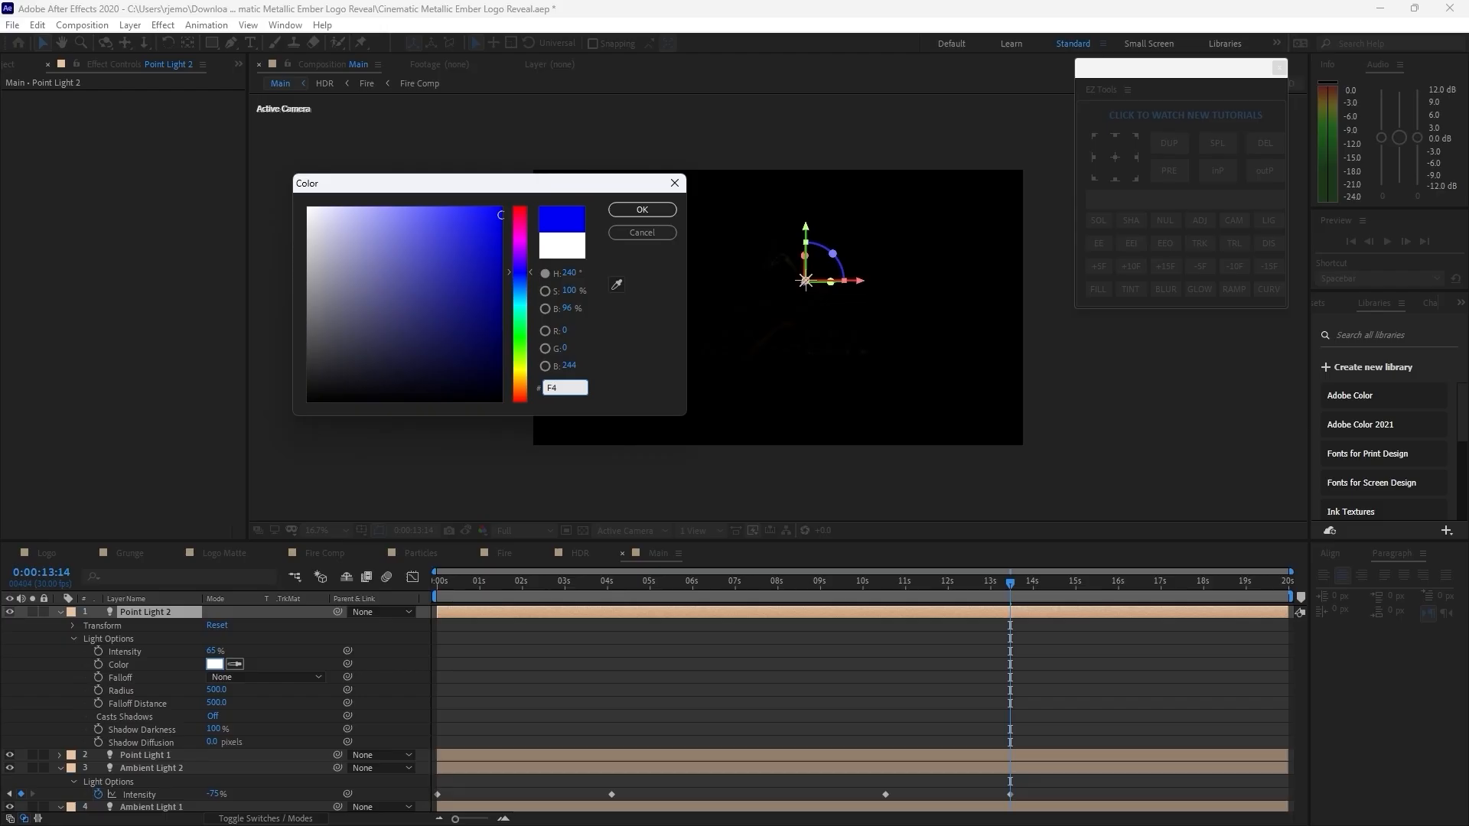
type("2B19")
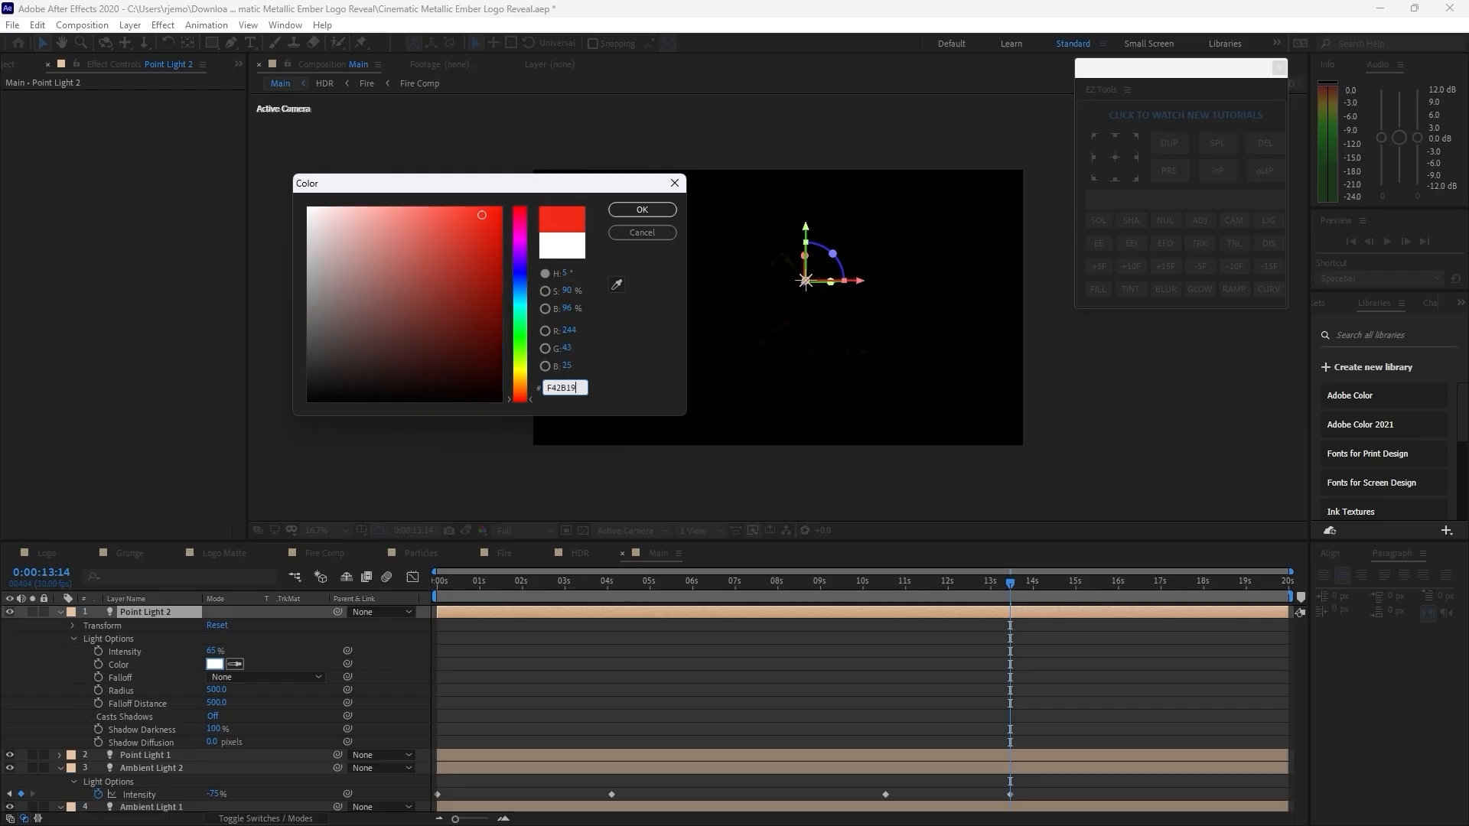
left_click(642, 208)
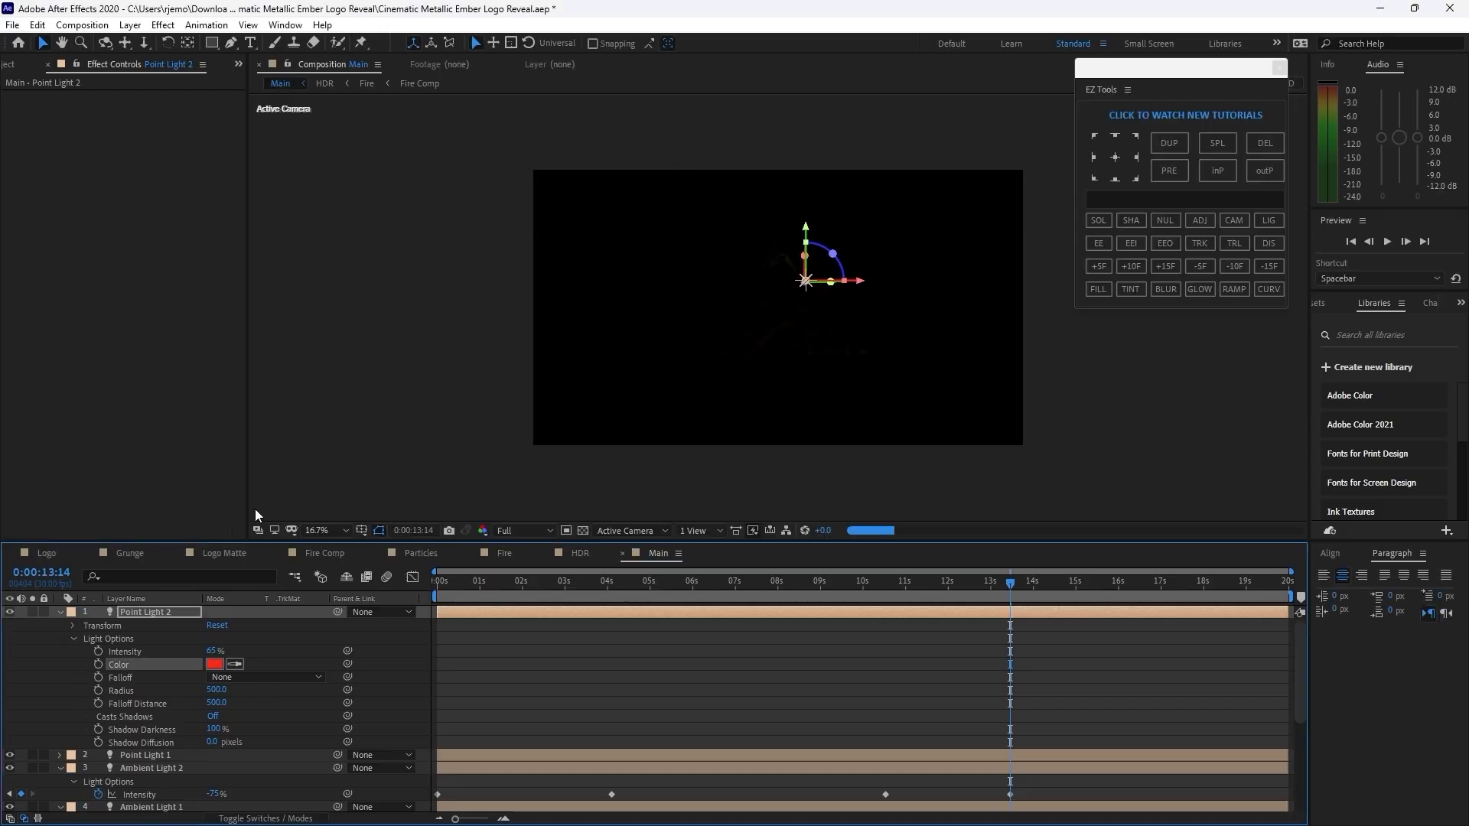
left_click(211, 651)
type("18")
- Collapse the expanded properties of the point light, ambient light and HDR Bevel 3 layers
left_click(74, 639)
left_click(60, 613)
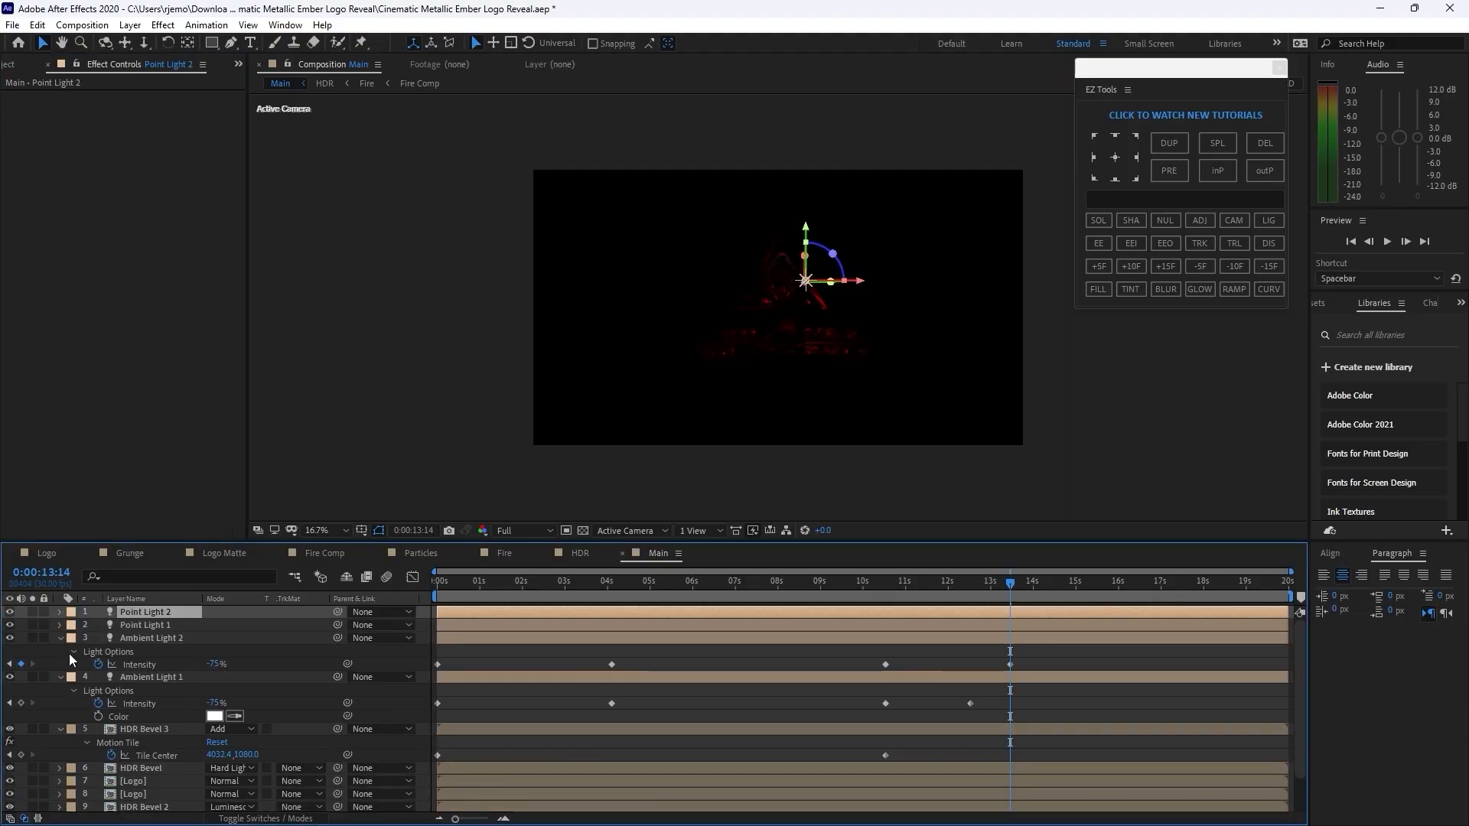
left_click(70, 651)
left_click(61, 638)
left_click(74, 662)
left_click(61, 652)
left_click(61, 664)
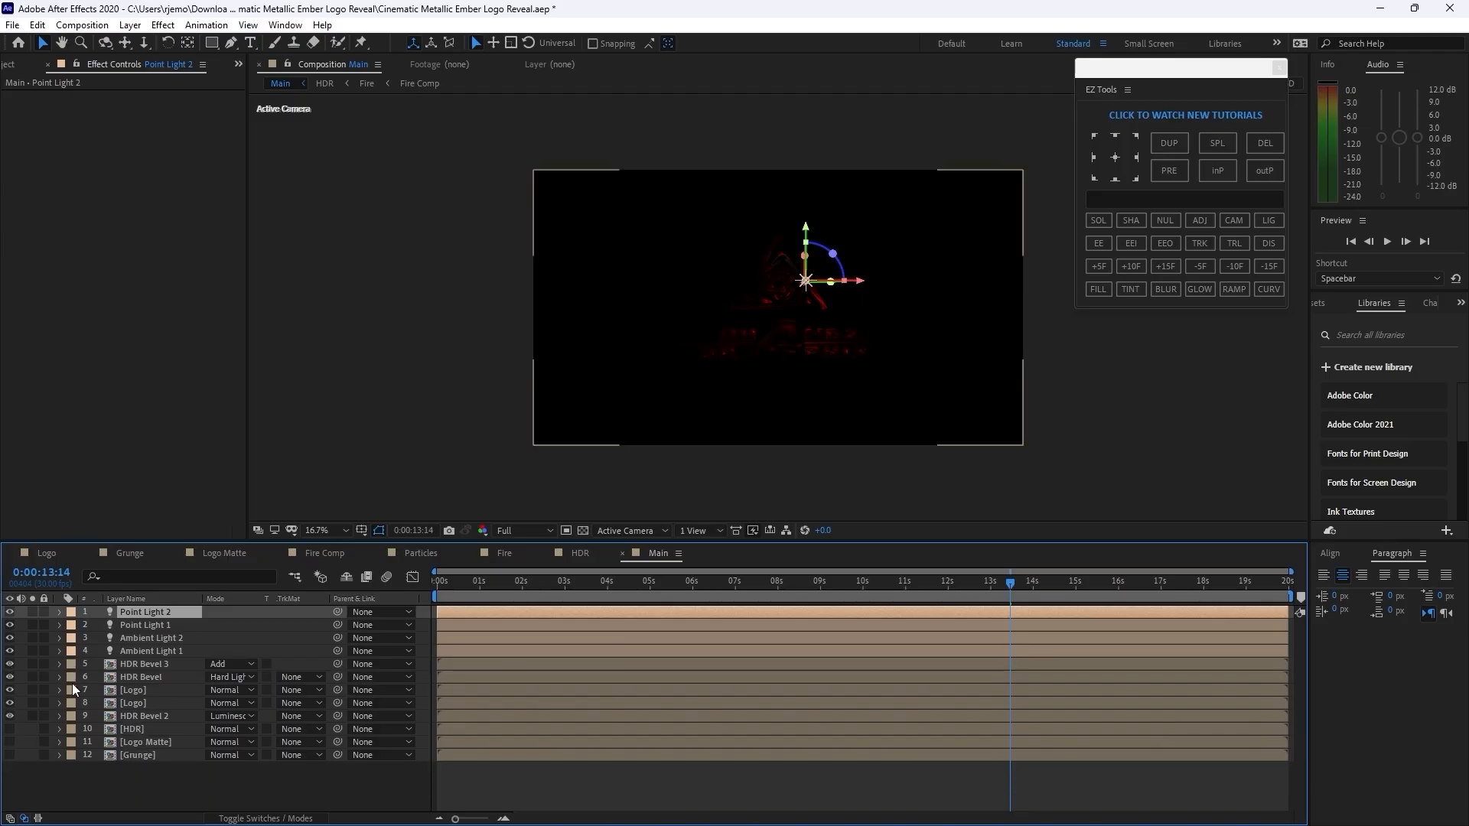
- Rename the Main composition in the project as Magmatic Logo Comp
key("ctrl+alt+y")
left_click(125, 480)
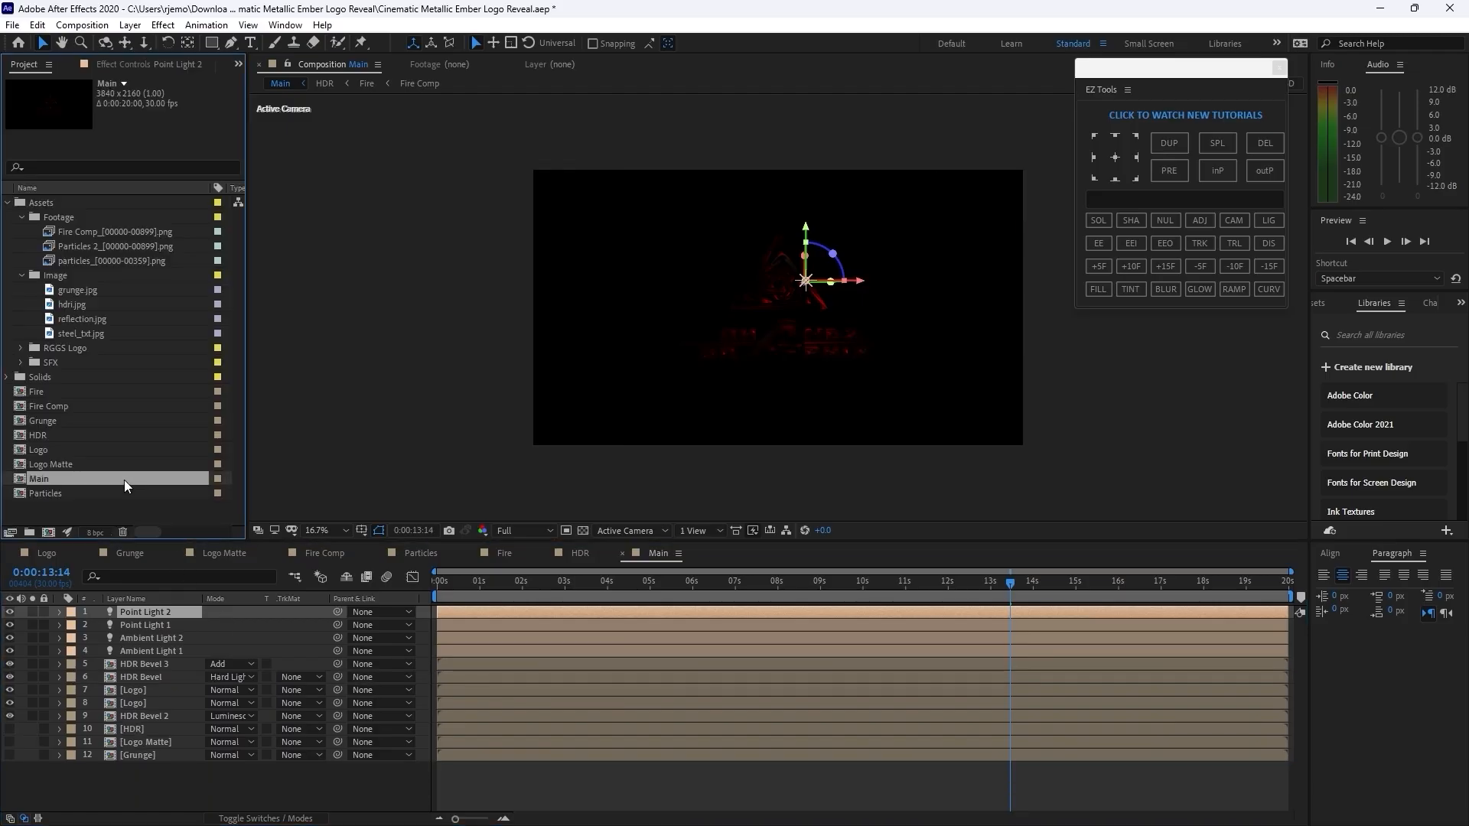
right_click(123, 479)
left_click(169, 725)
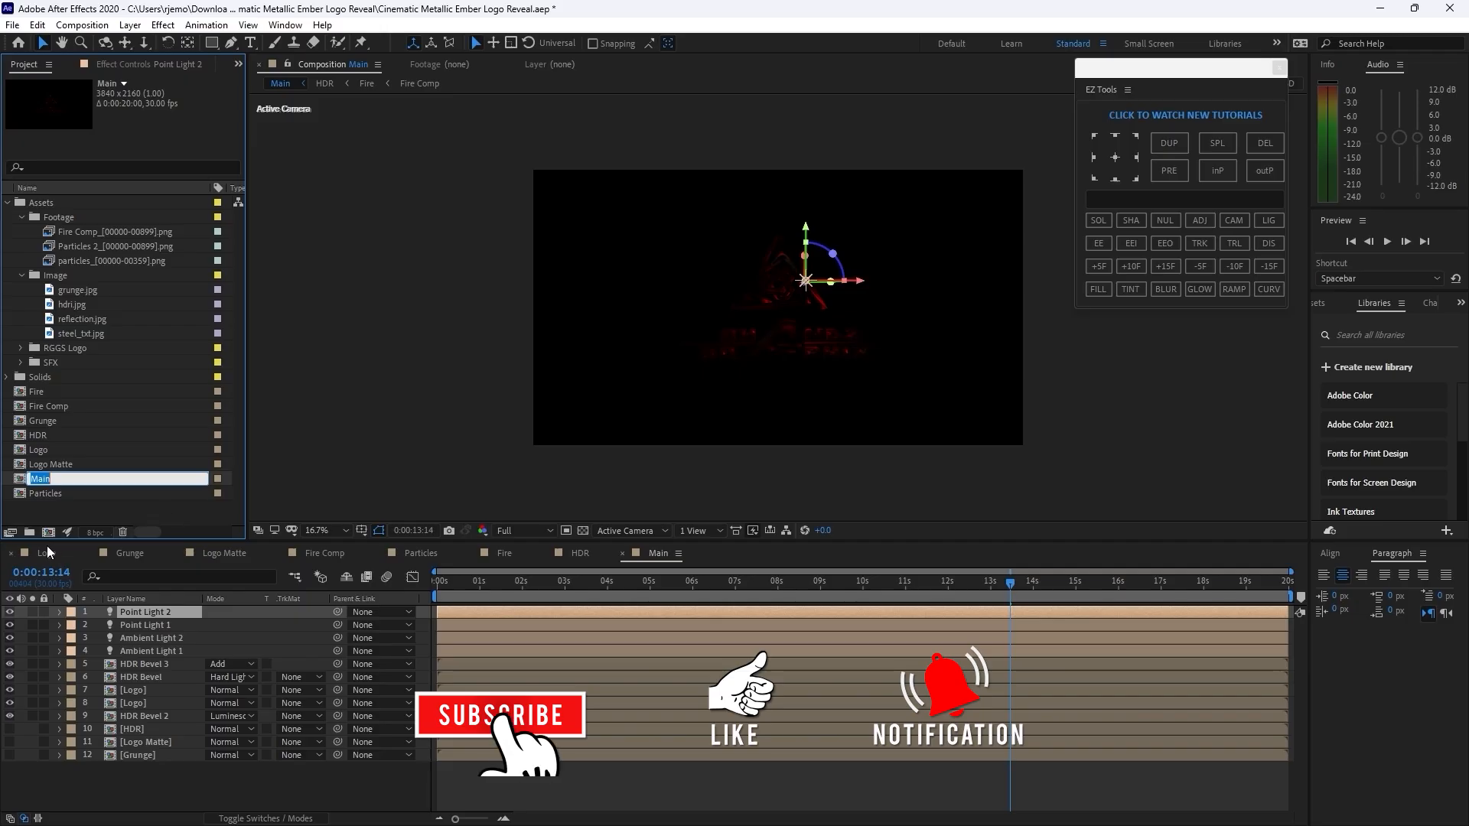
type("Magmatic")
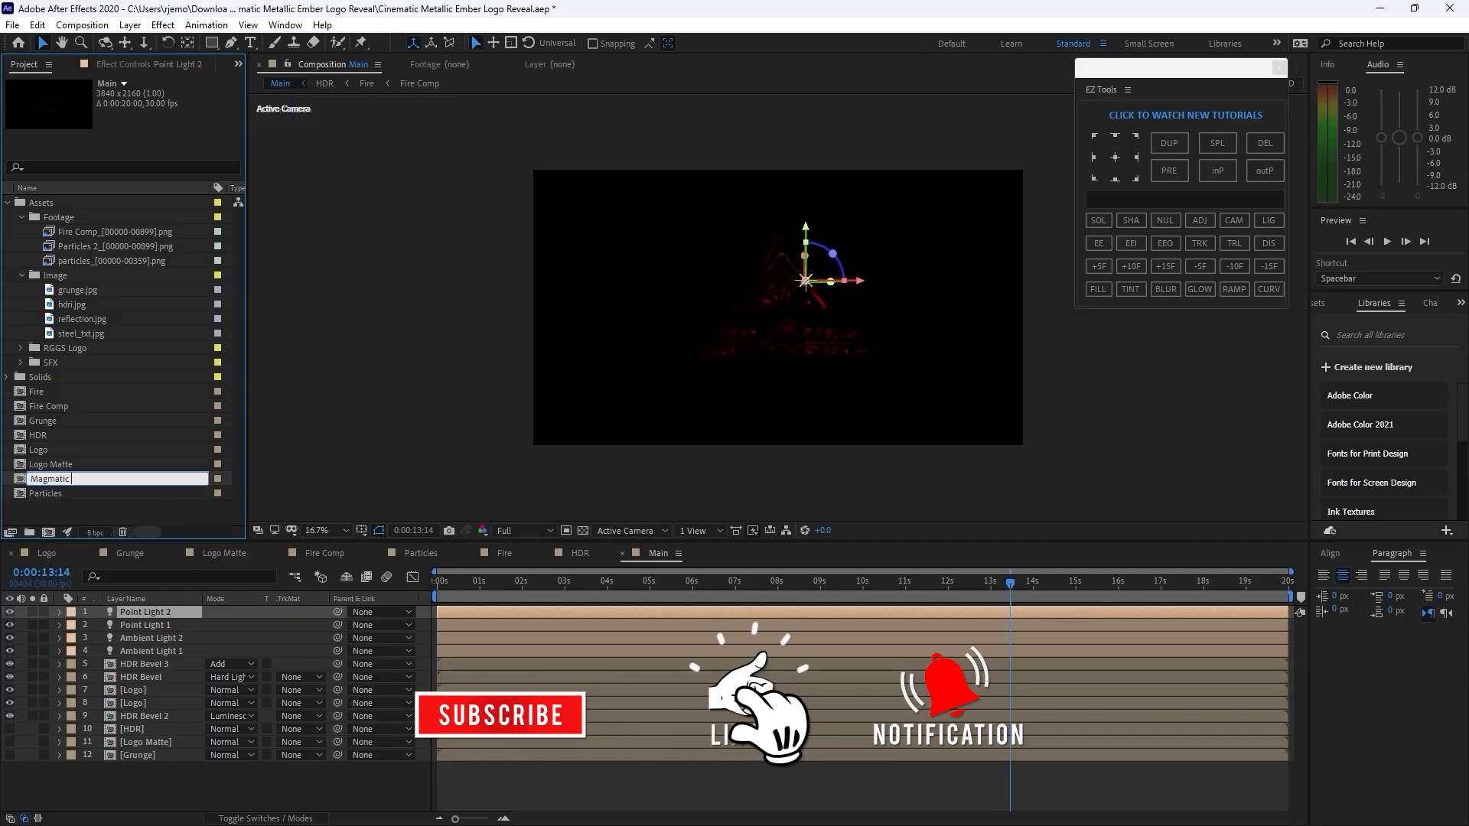
type(" Logo C")
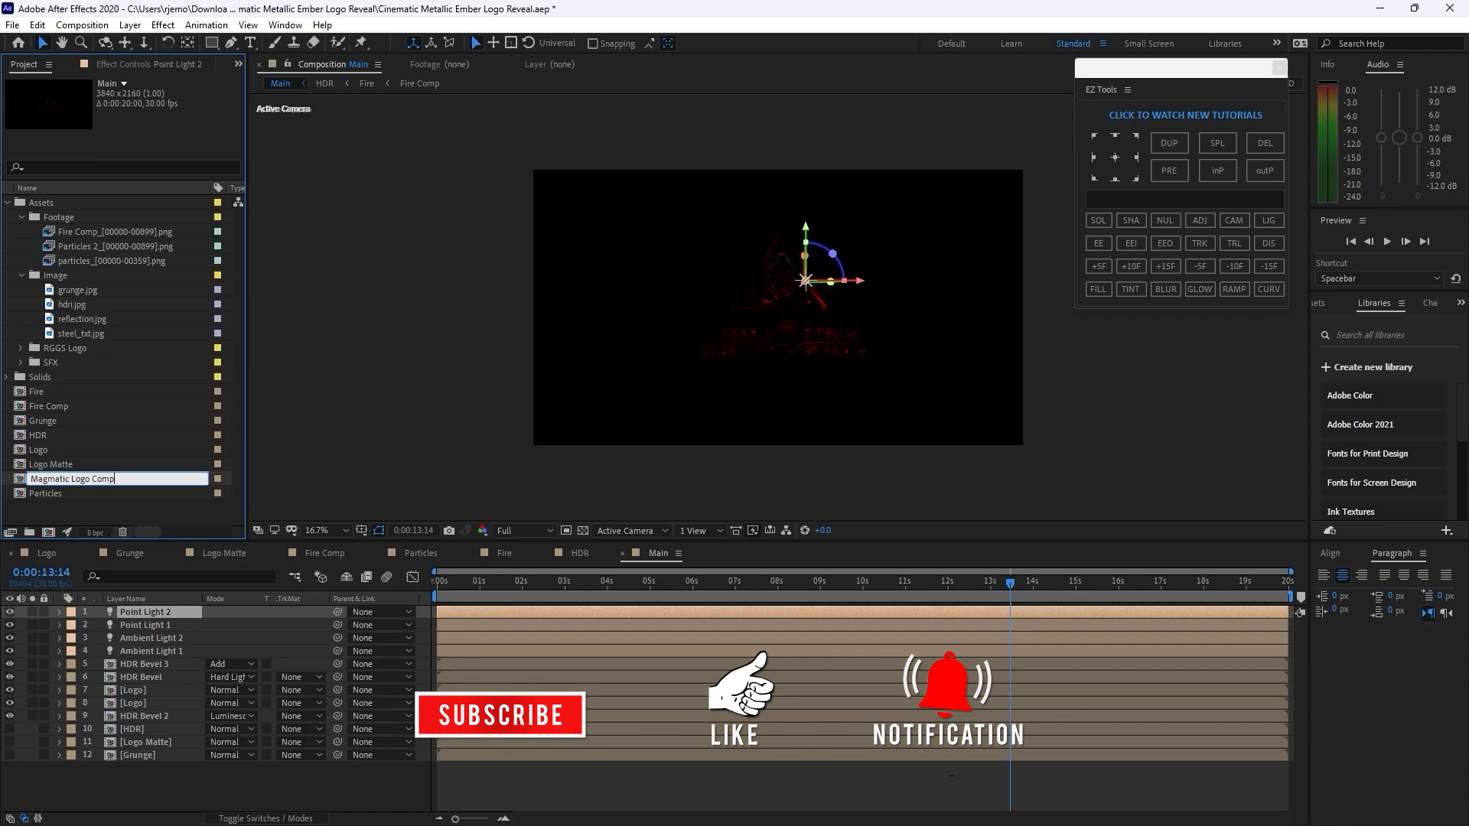
type("omp")
left_click(387, 384)
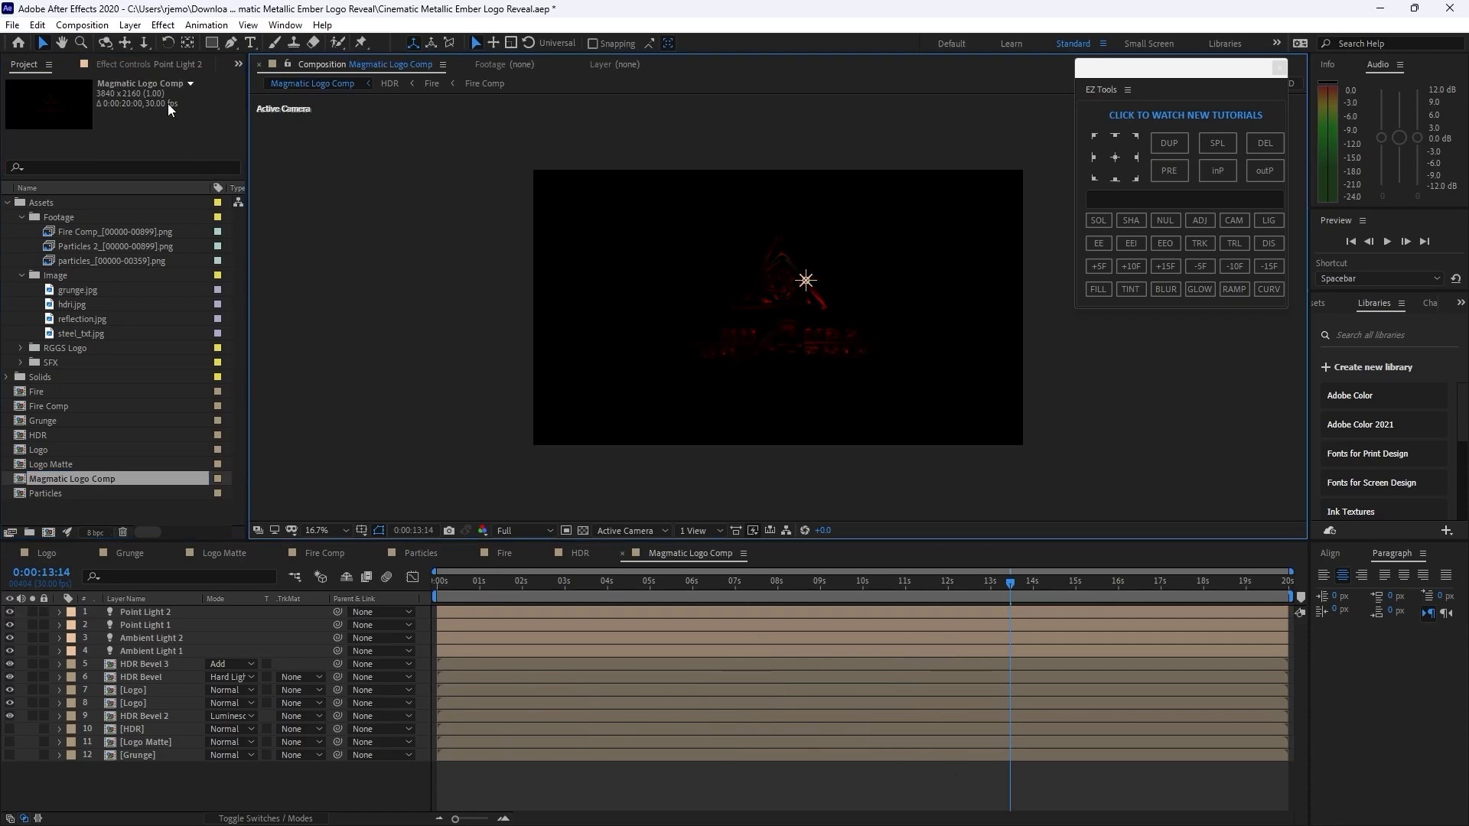
- Create a new 3840 x 2160 composition named Main and add Magmatic Logo Comp to it with Logo beneath
left_click(95, 26)
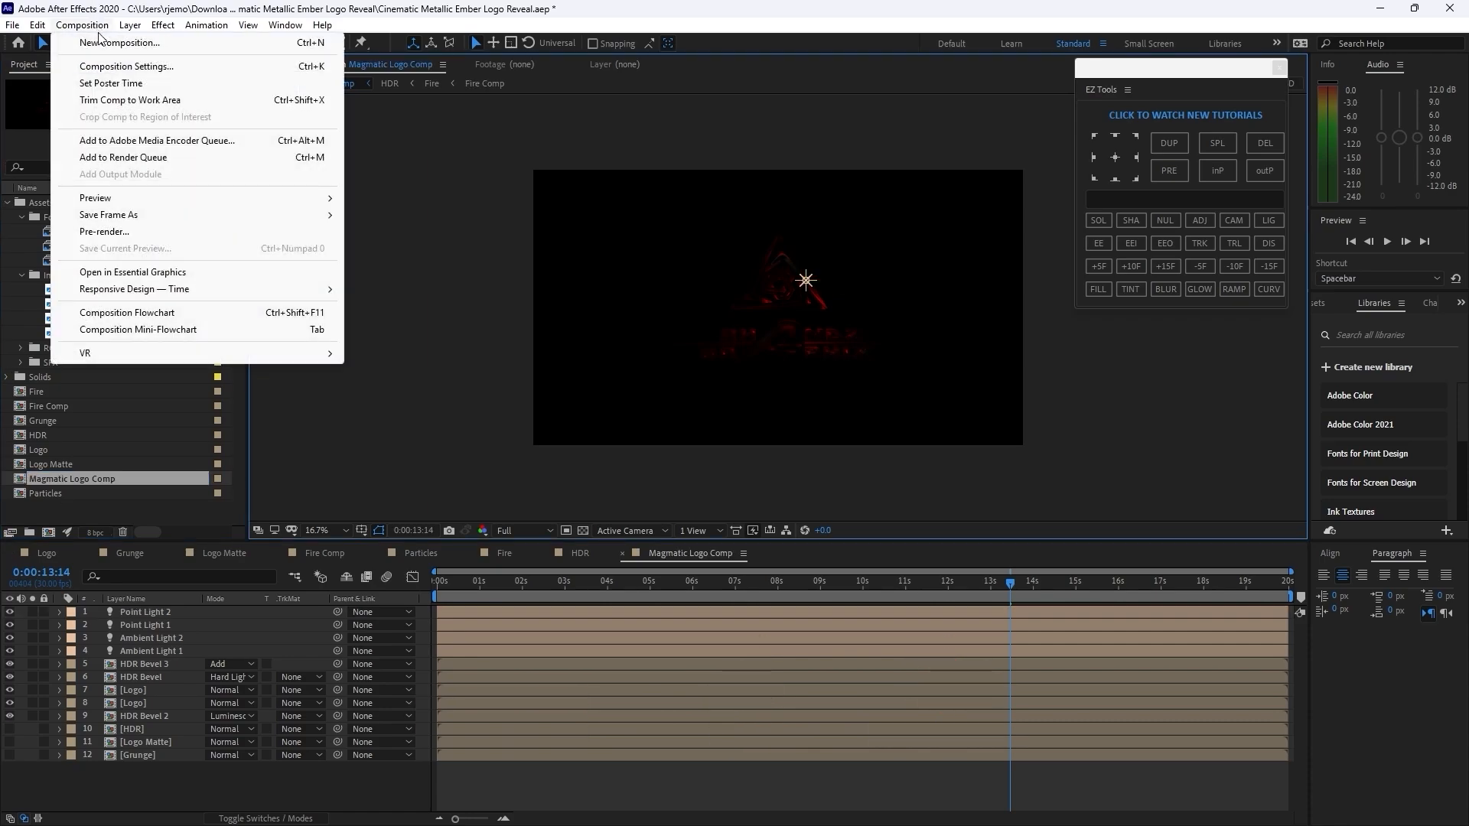
left_click(118, 43)
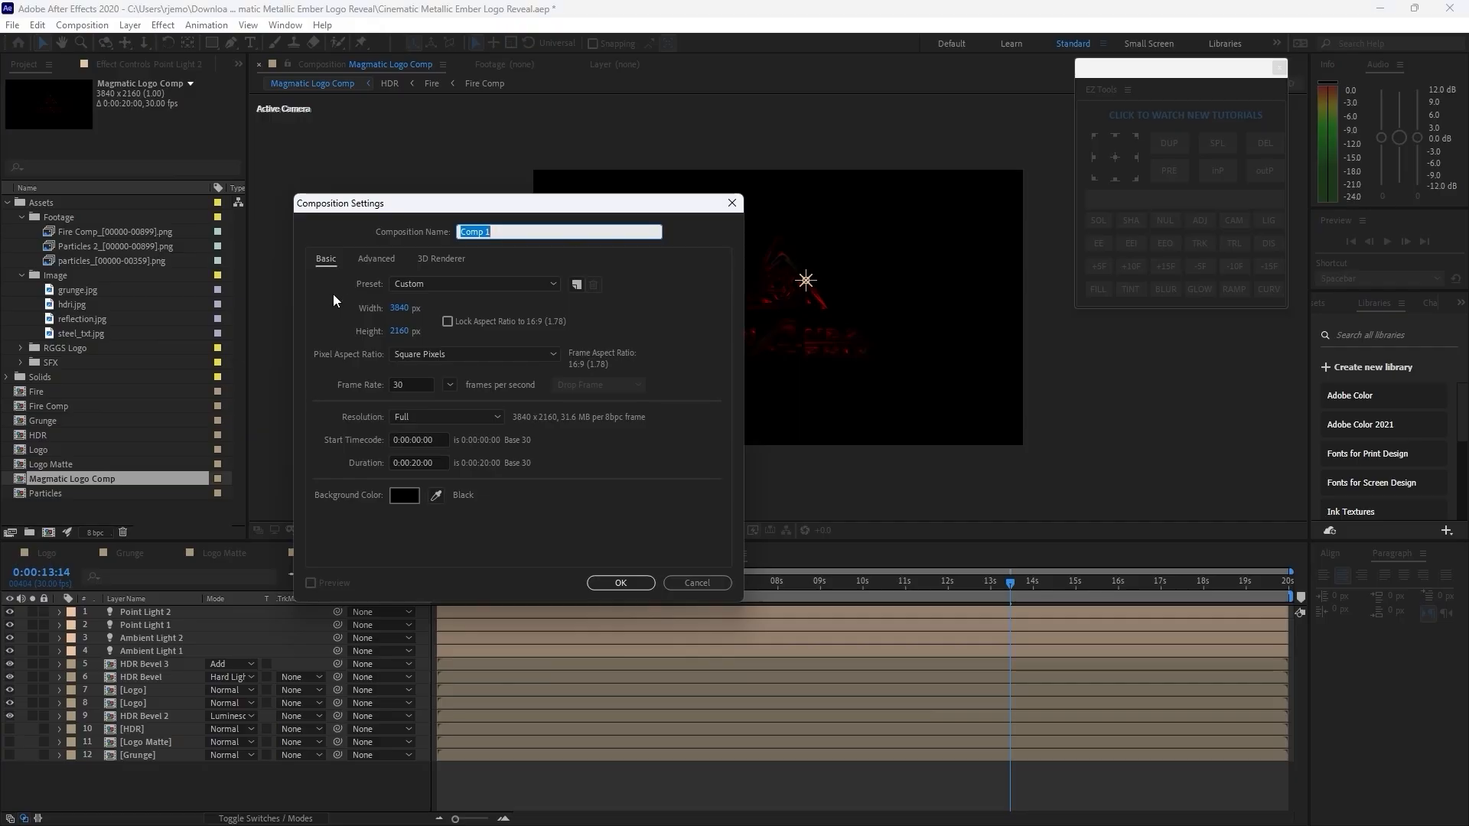
type("Main")
left_click(640, 584)
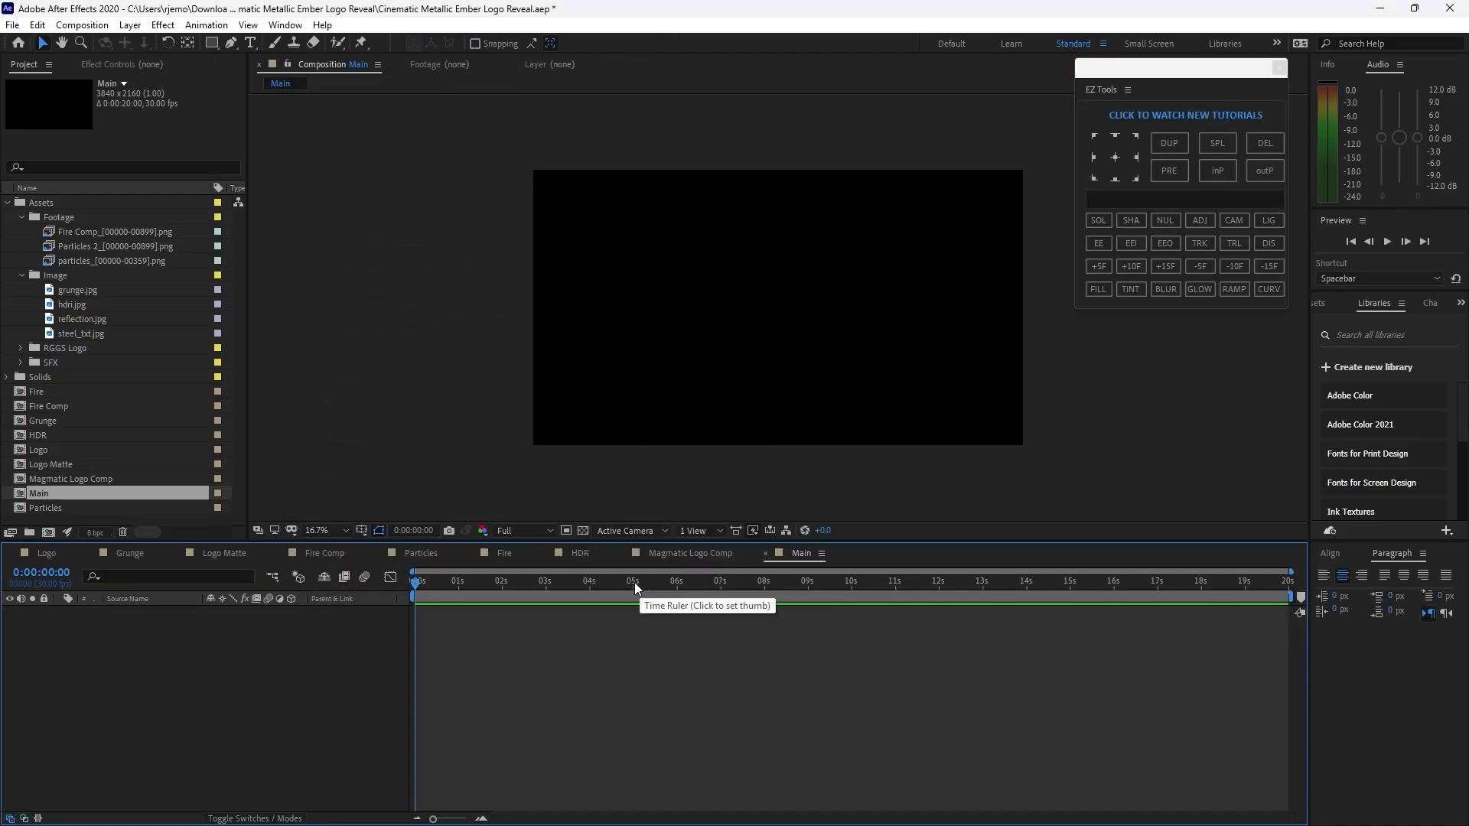
left_click_drag(108, 480, 125, 636)
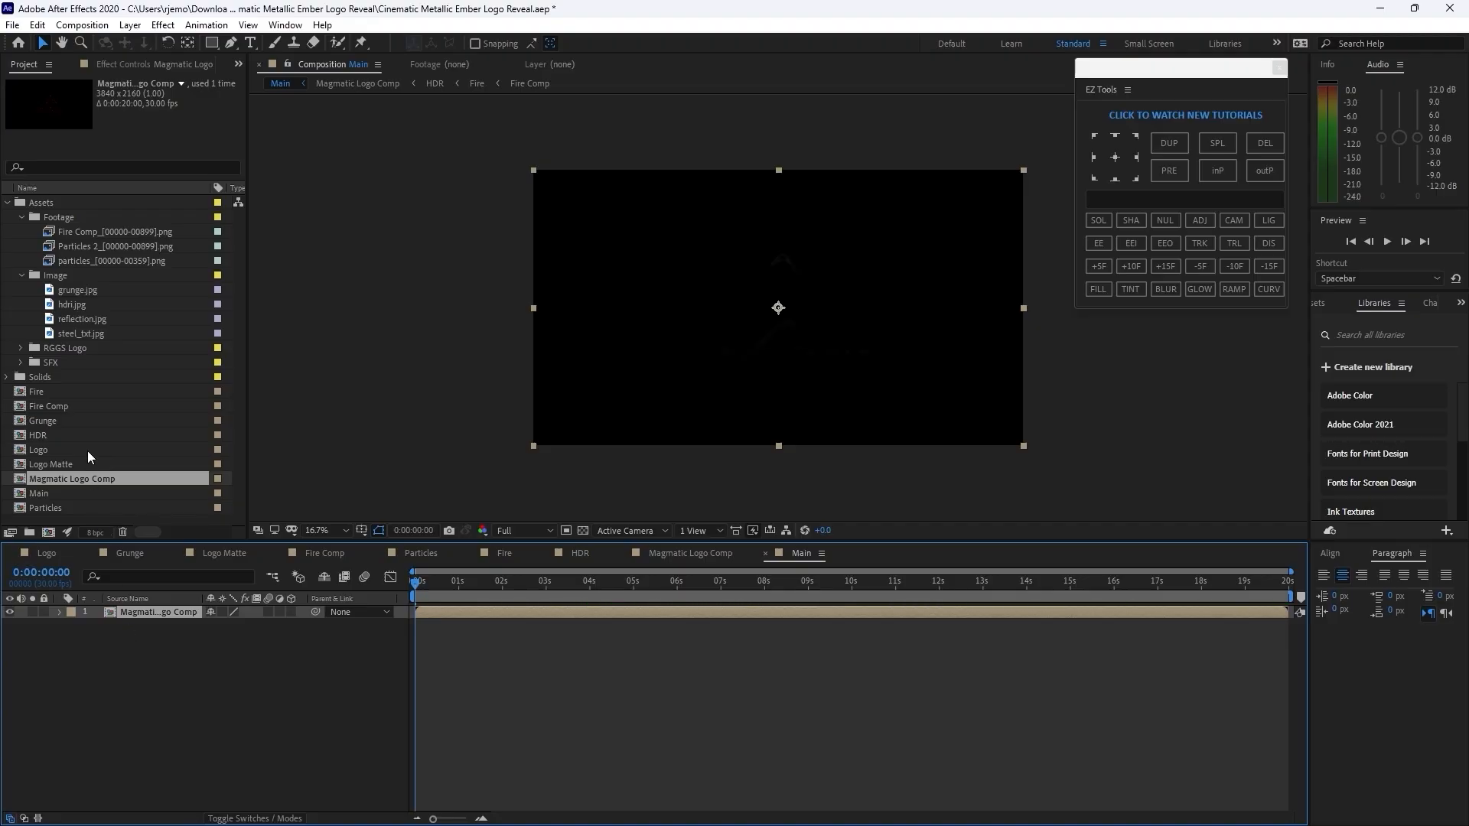
left_click_drag(87, 451, 117, 656)
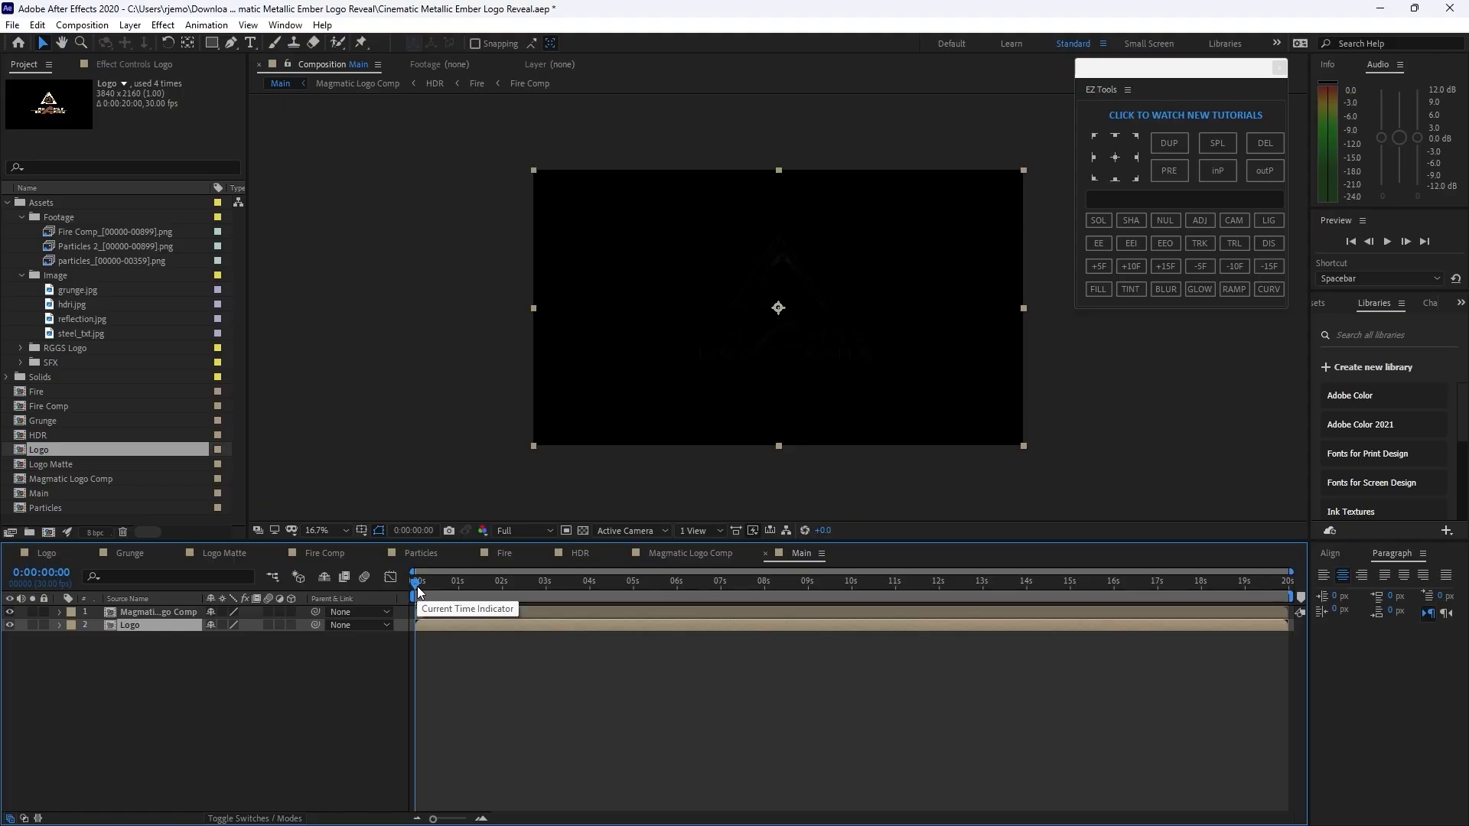
- Keyframe the Magmatic Logo Comp layer's Opacity from 100% at 0:00:10:01 to 0% at 0:00:15:29
left_click_drag(416, 586, 853, 586)
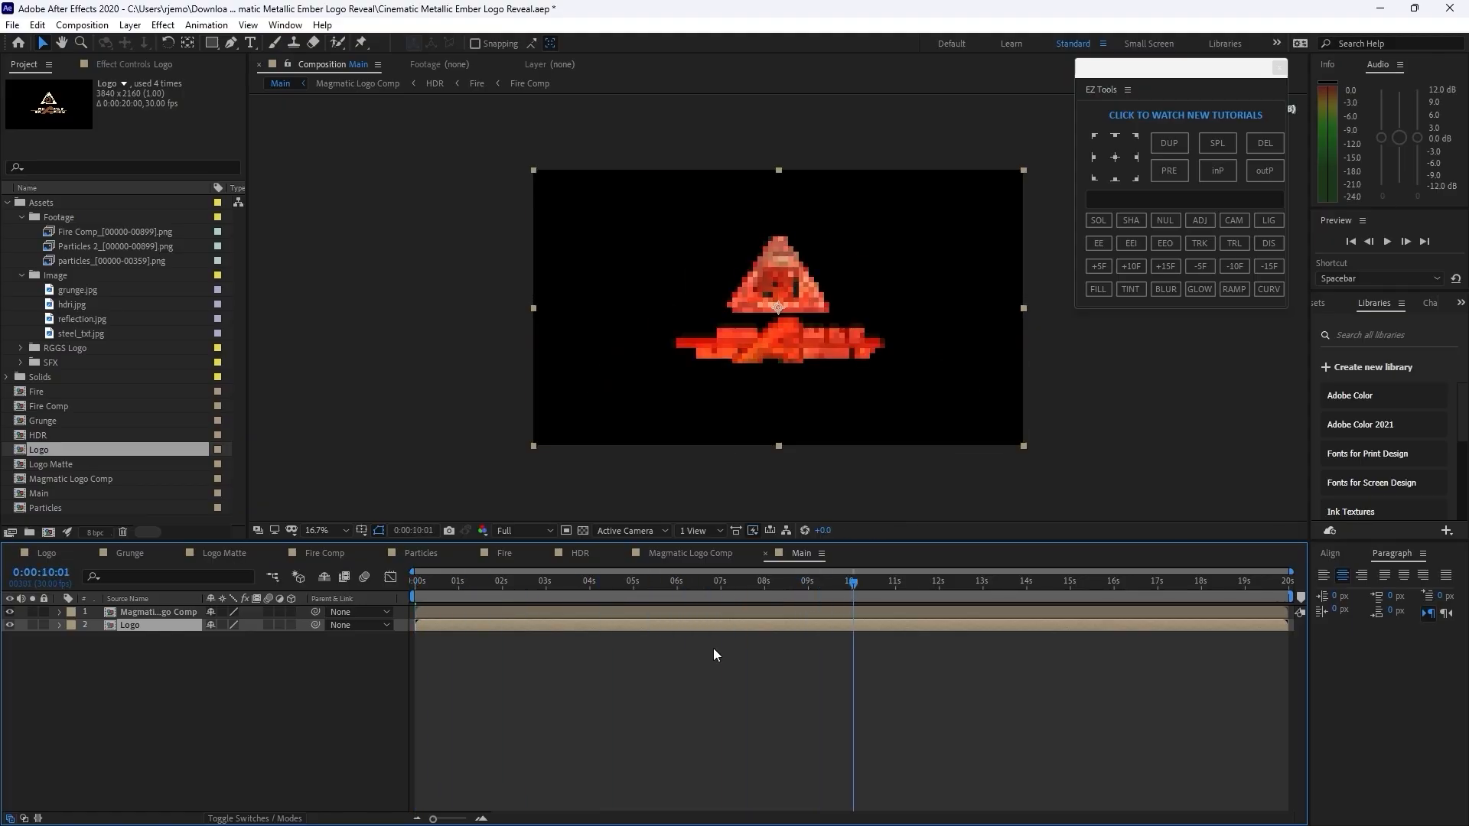
left_click(171, 611)
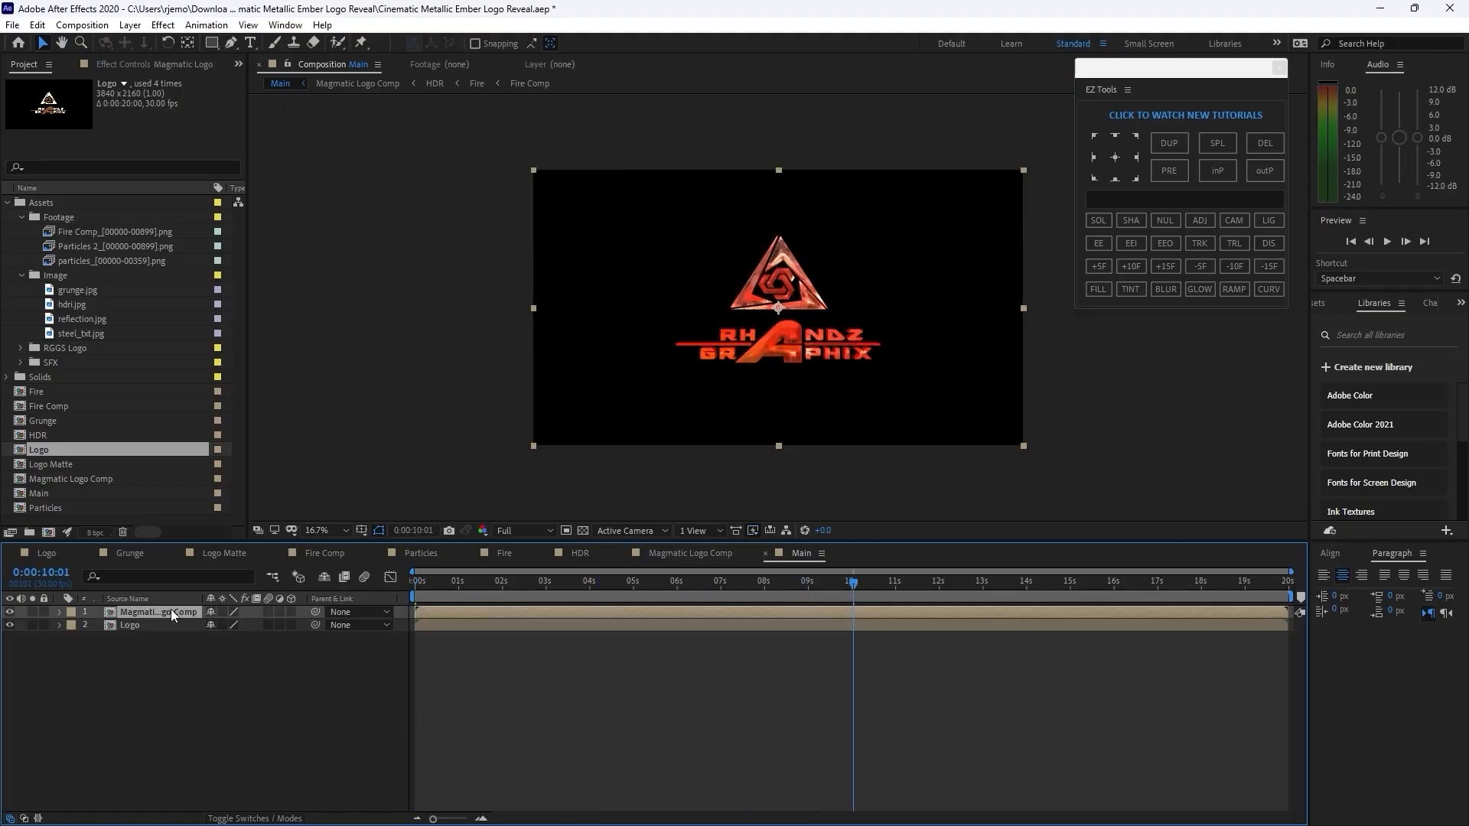
key("t")
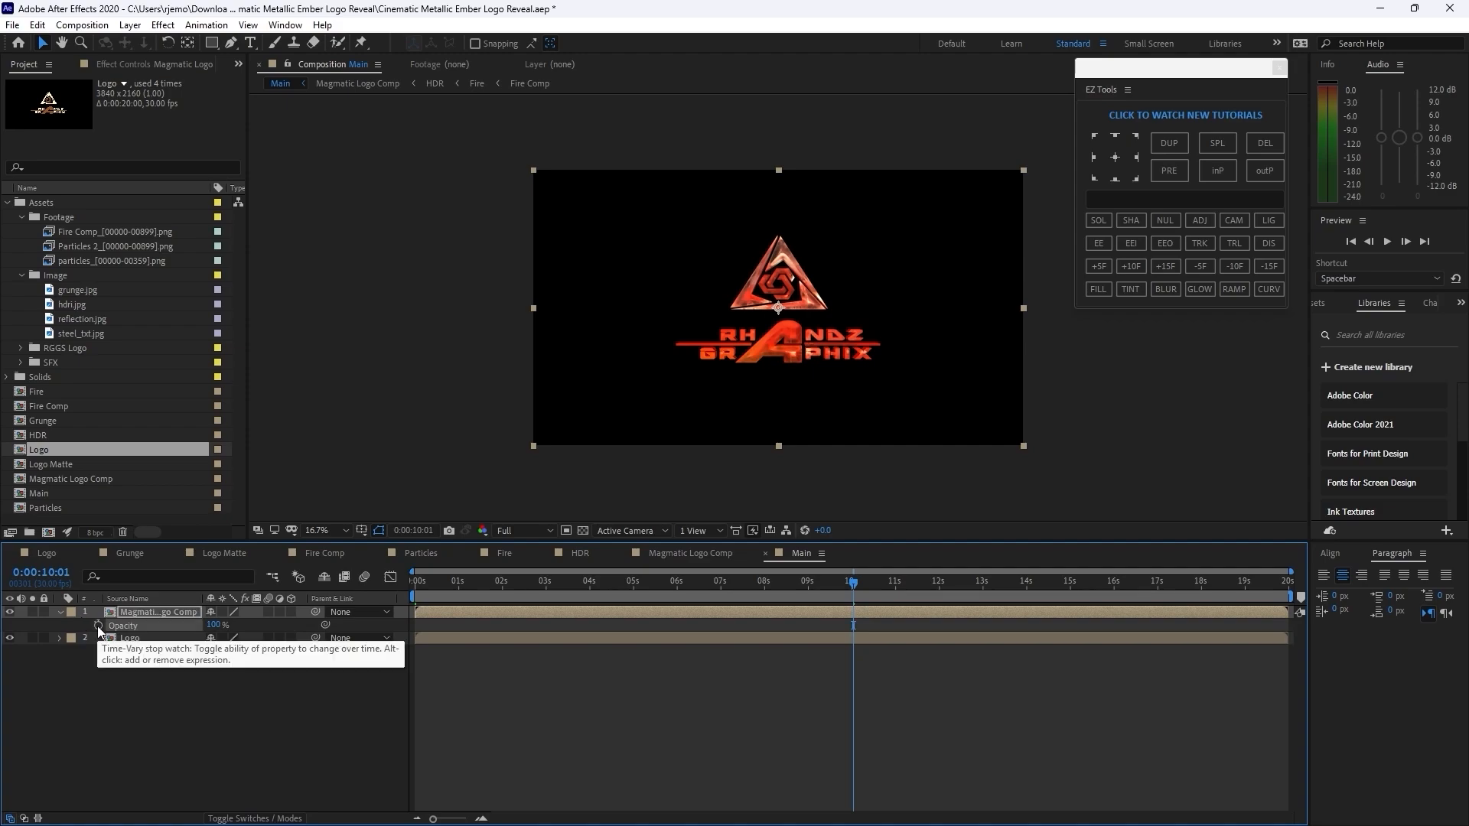
left_click(98, 625)
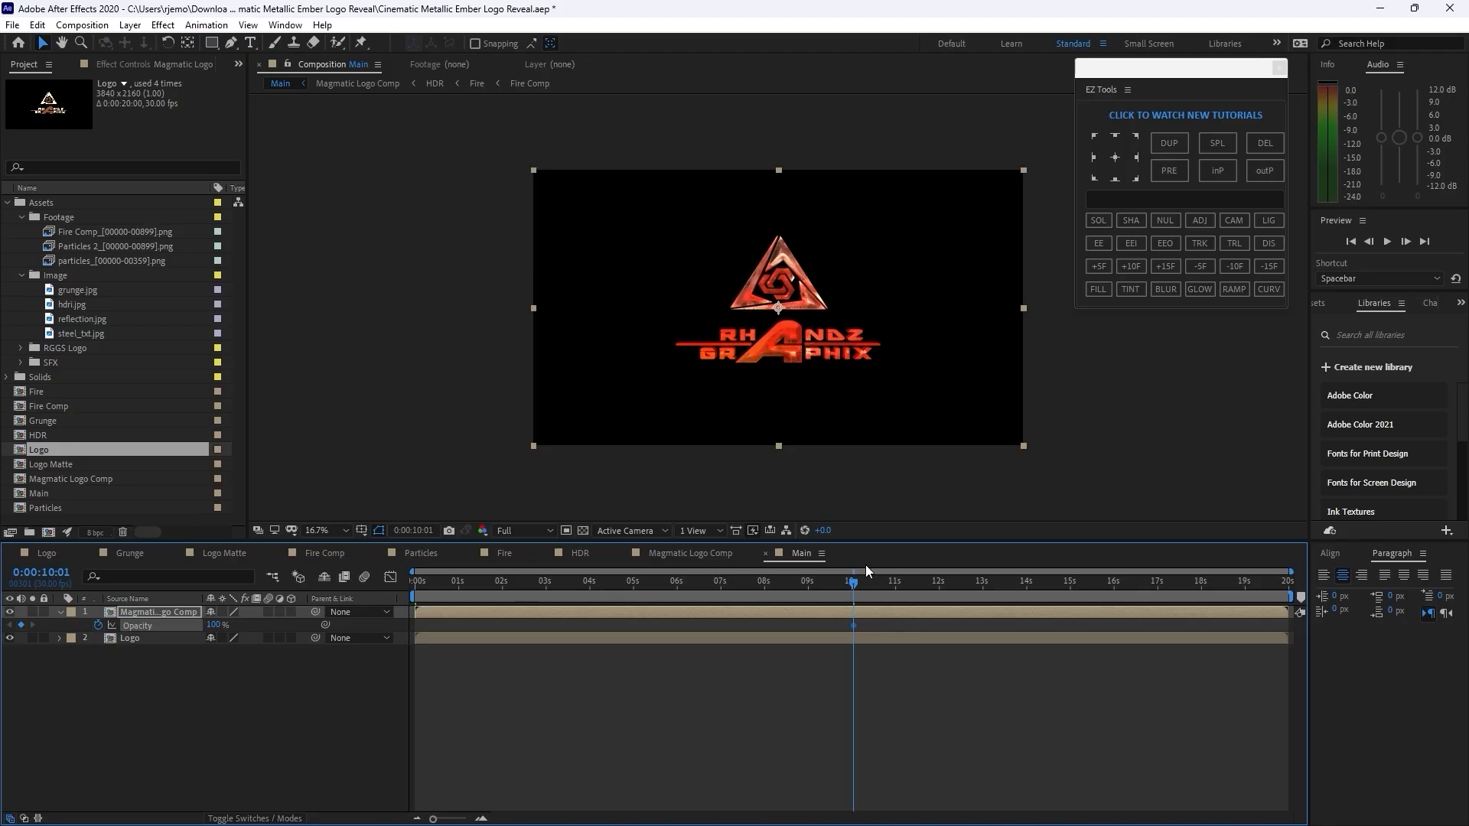
left_click_drag(864, 585, 1113, 617)
left_click(213, 625)
type("1")
key("Return")
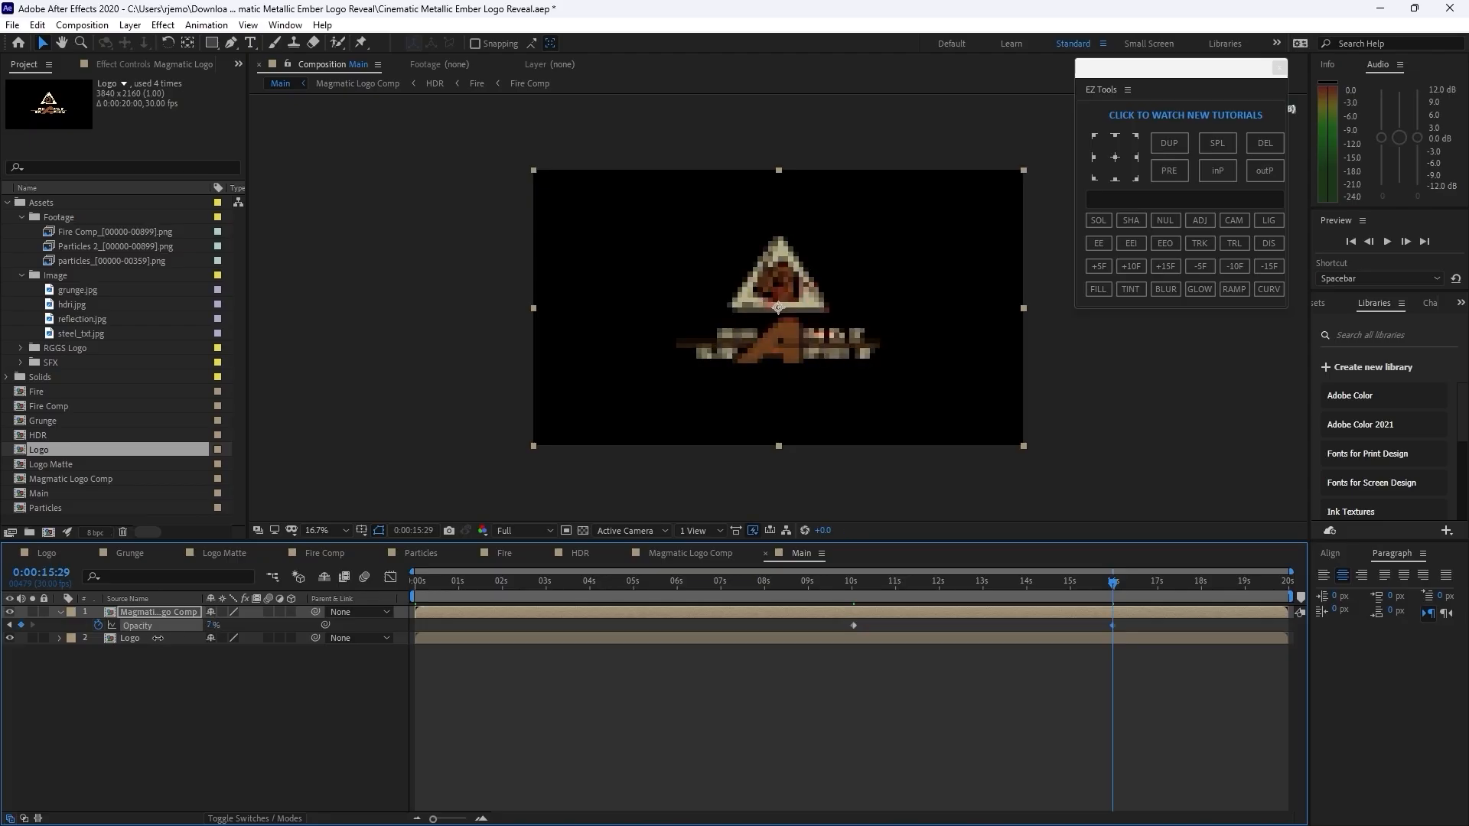
left_click_drag(212, 624, 172, 625)
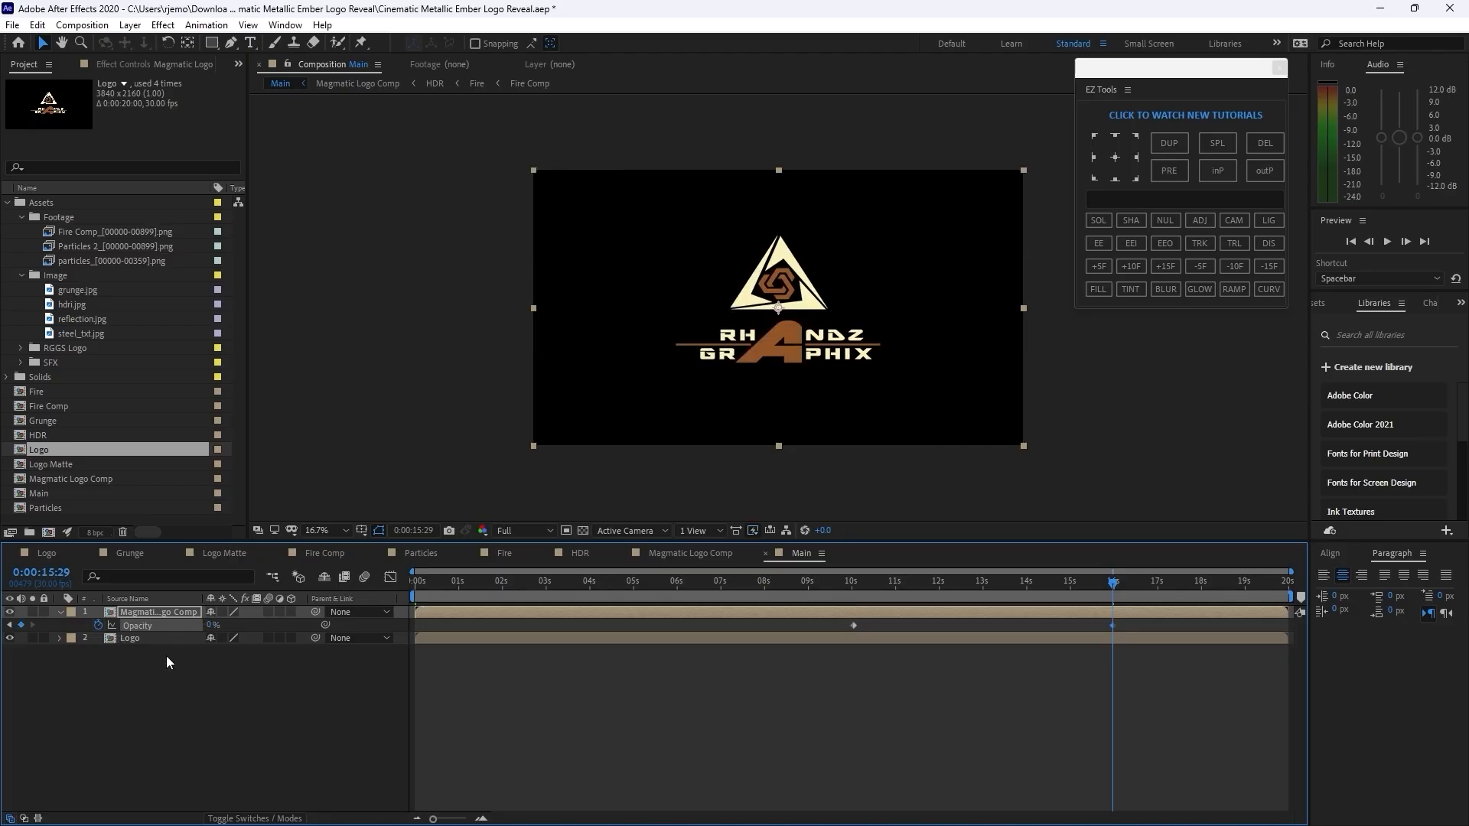
- Keyframe the Logo layer's Opacity at 100% at 0:00:04:04 and 0:00:16:00, and at 0% at 0:00:19:00
left_click(163, 639)
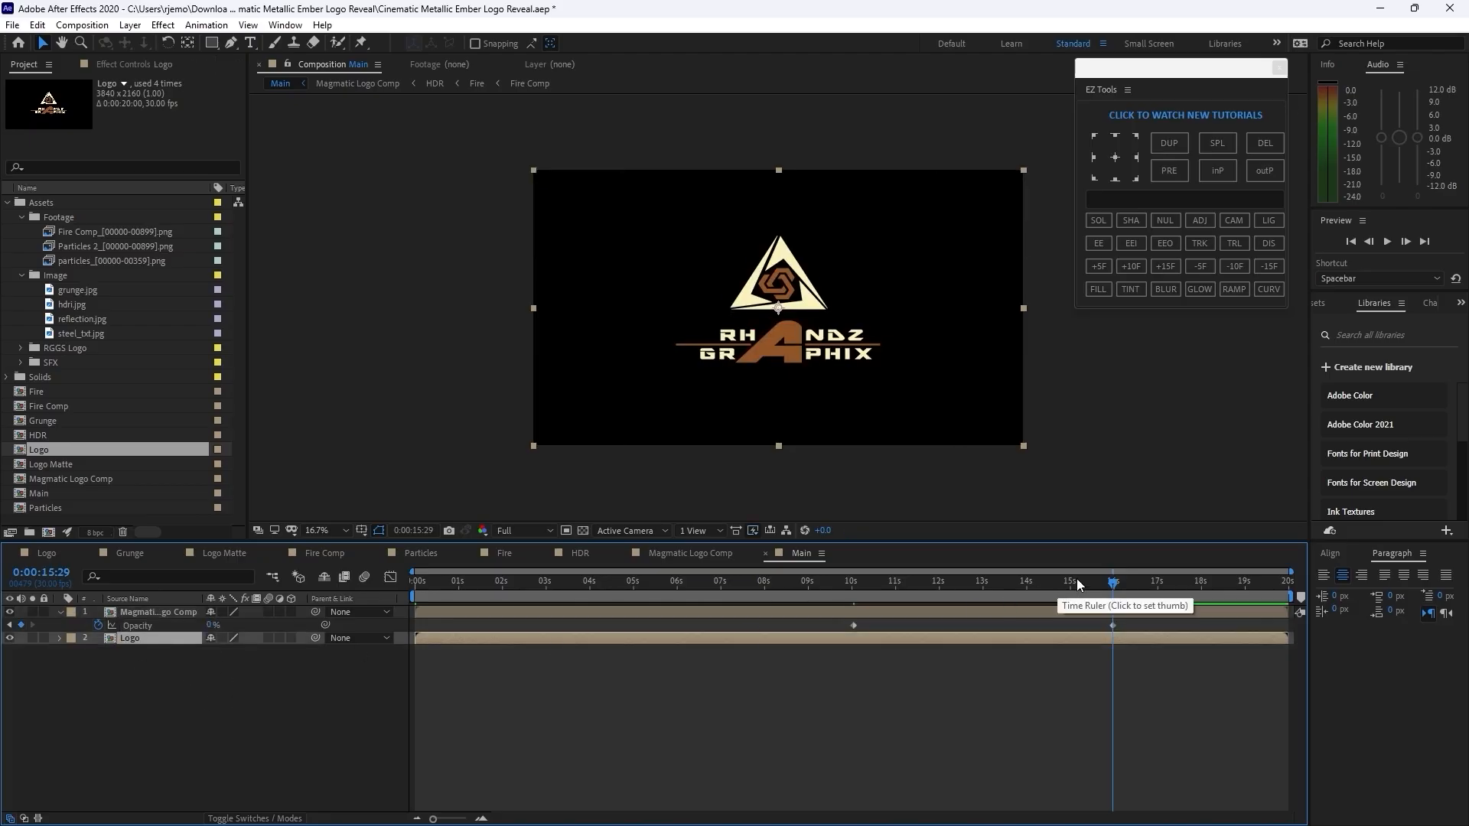
left_click_drag(1112, 583, 594, 673)
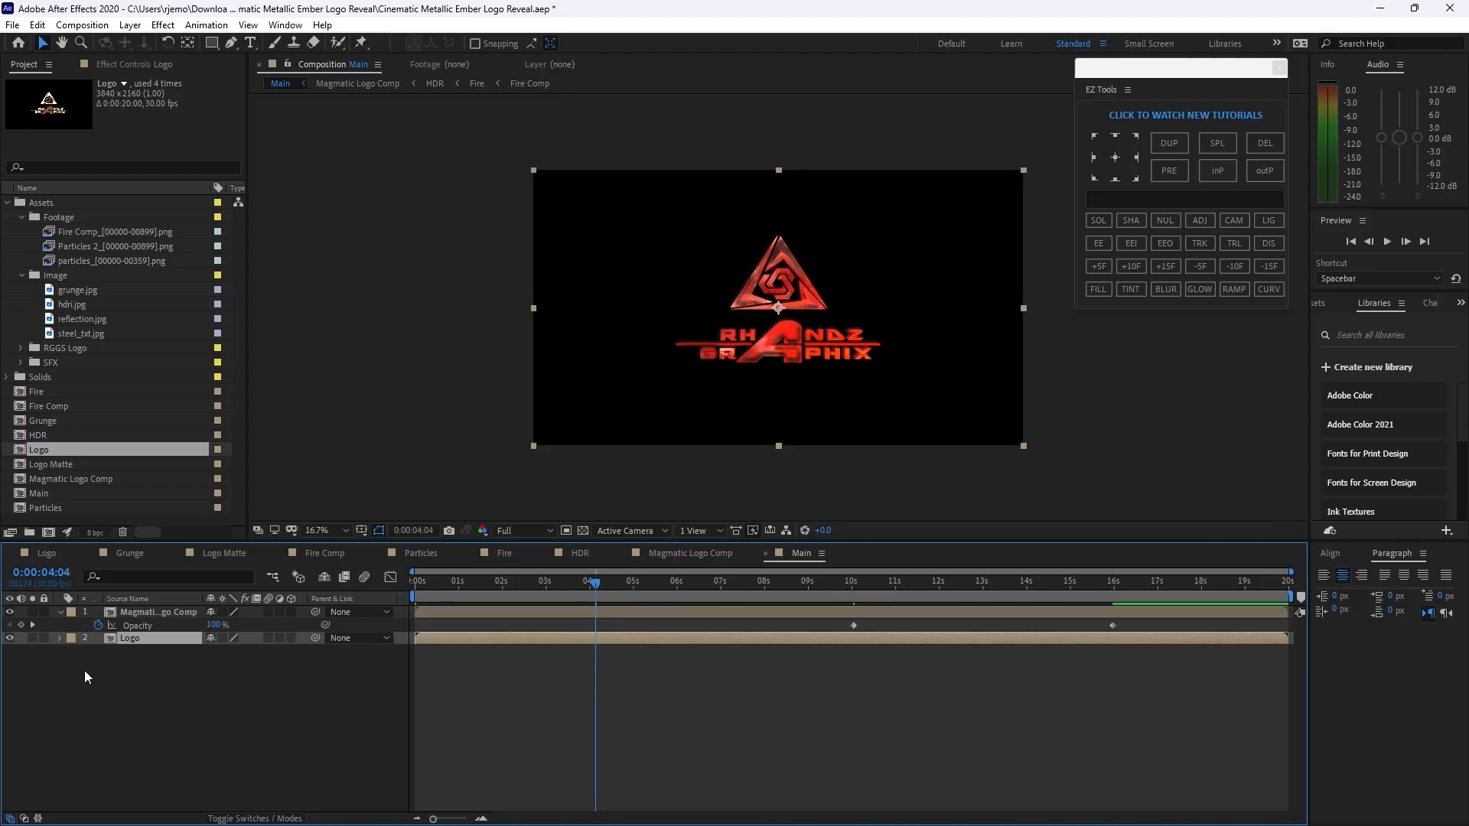
key("t")
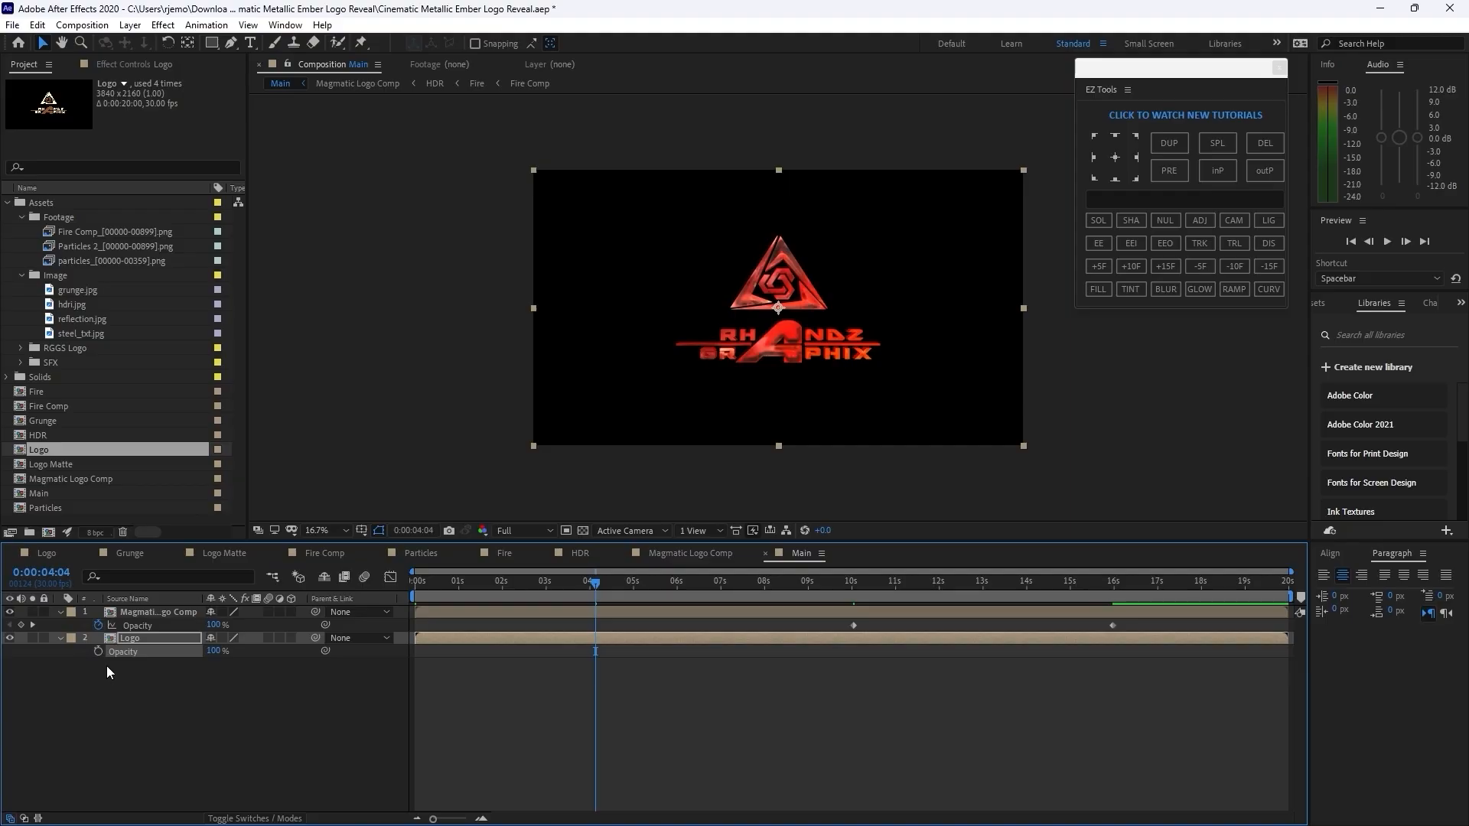
left_click(97, 652)
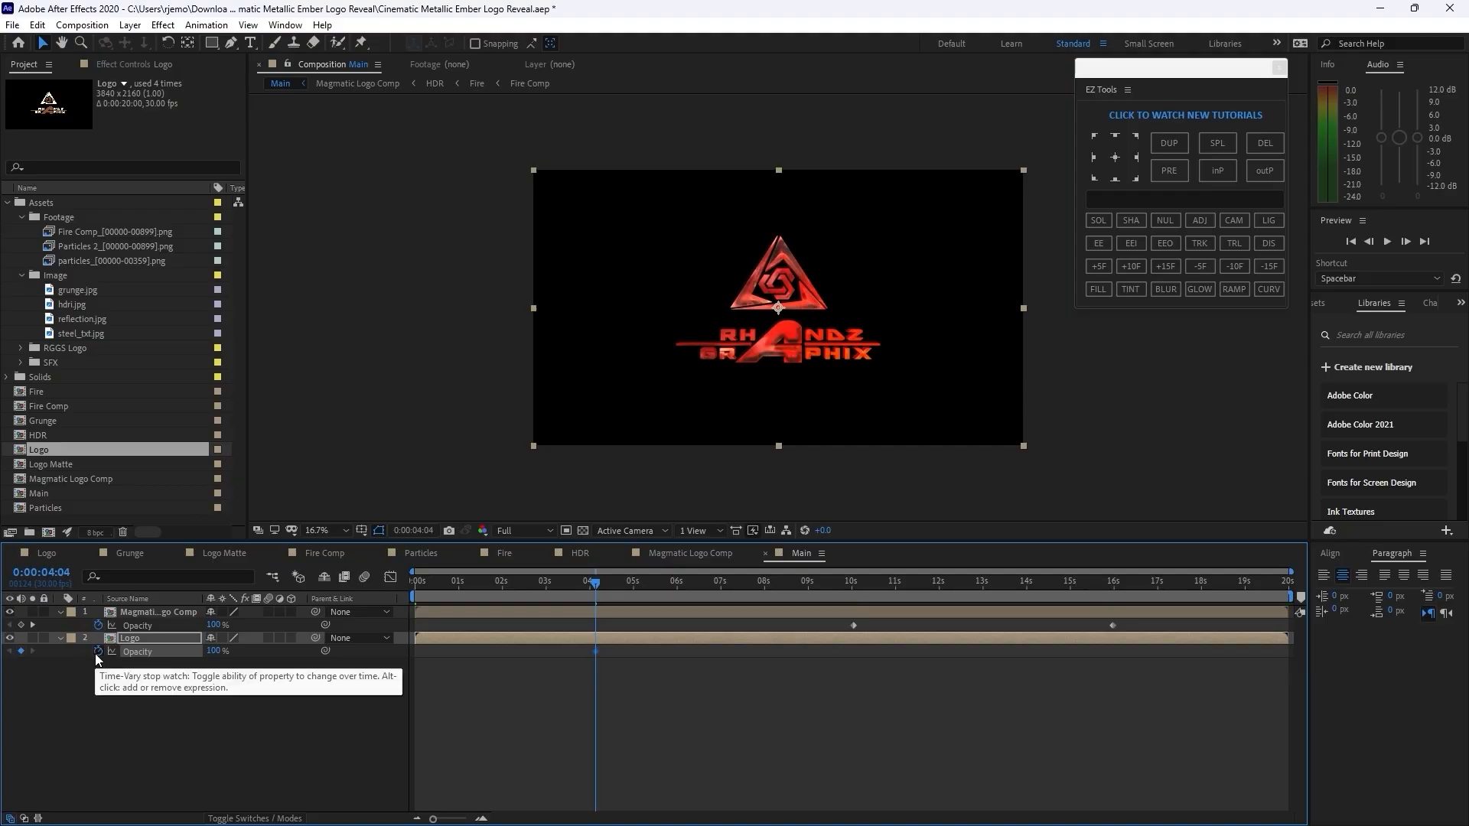
left_click(678, 590)
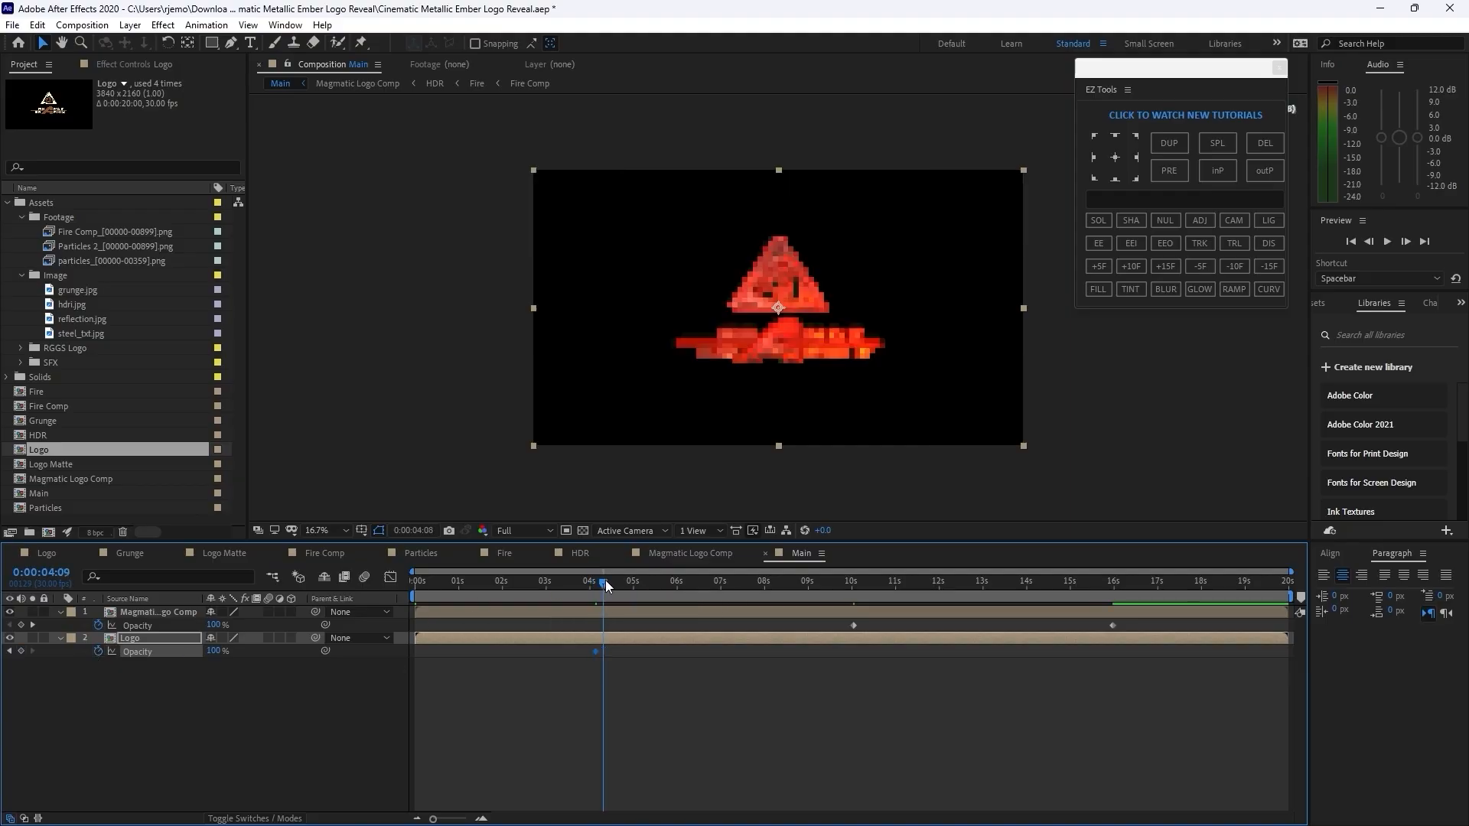
left_click_drag(678, 595, 1113, 604)
left_click(994, 704)
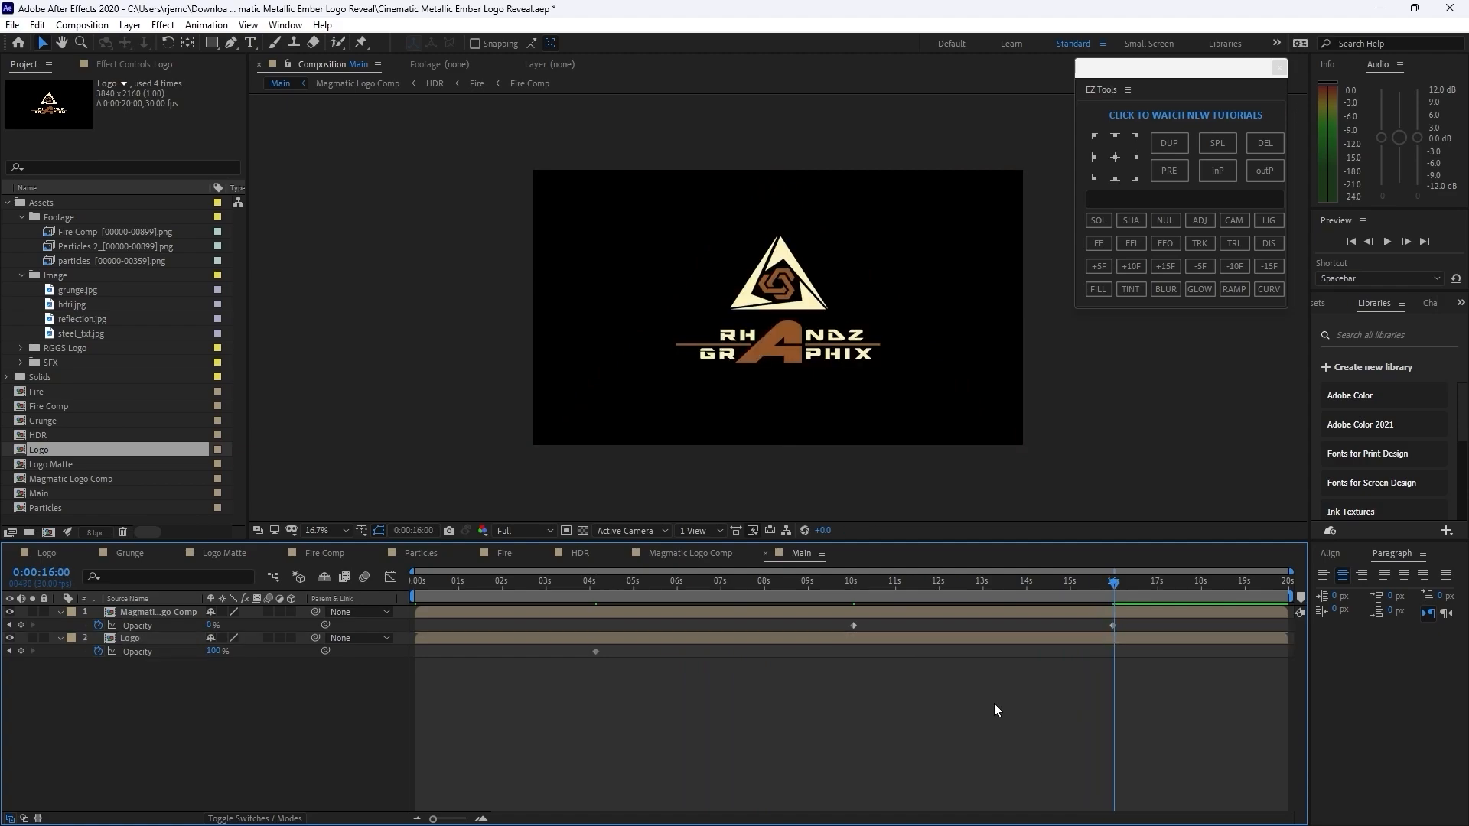
left_click(21, 653)
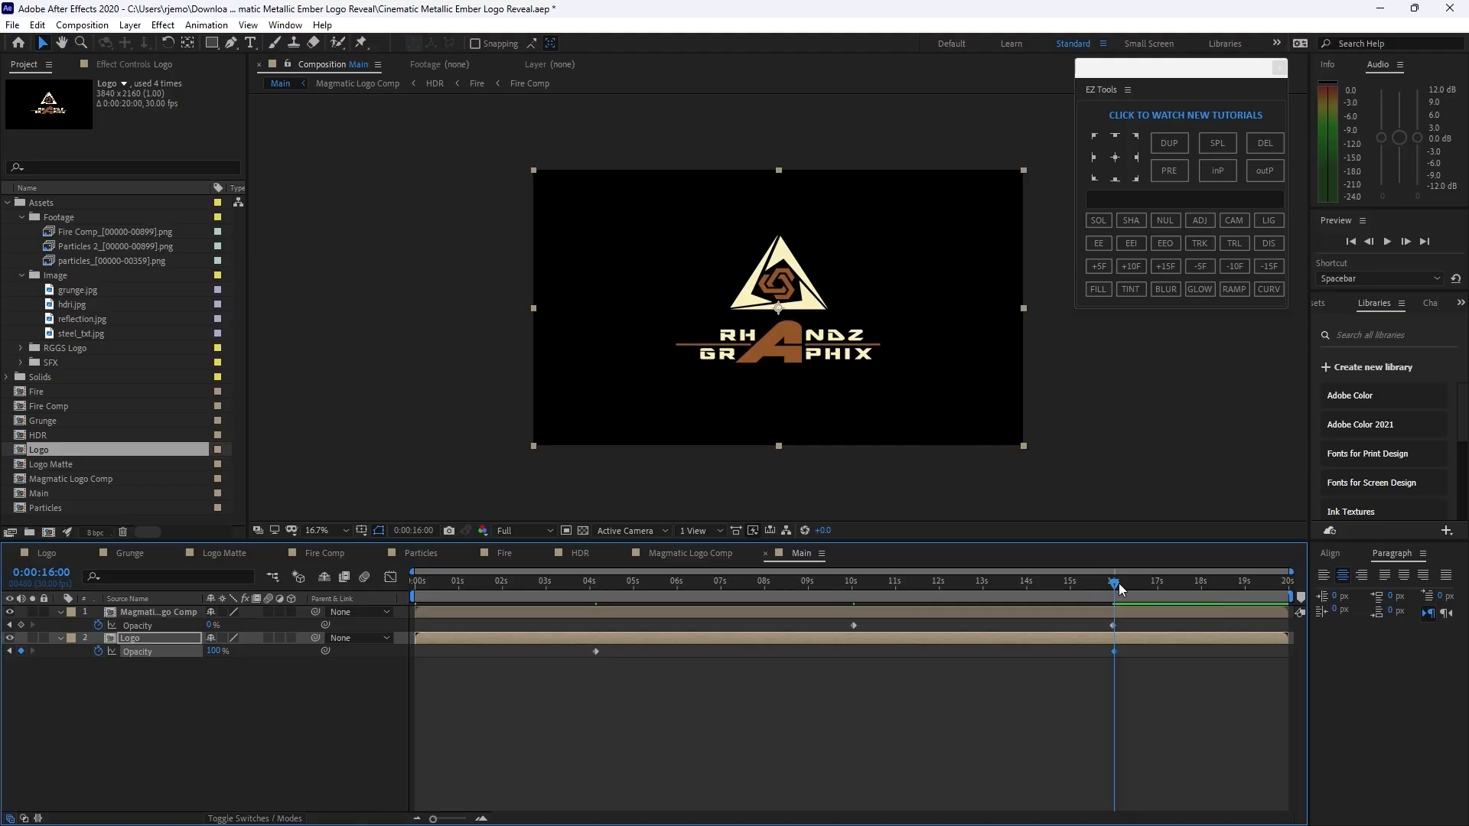
left_click_drag(1118, 587, 1249, 622)
left_click_drag(212, 658, 160, 693)
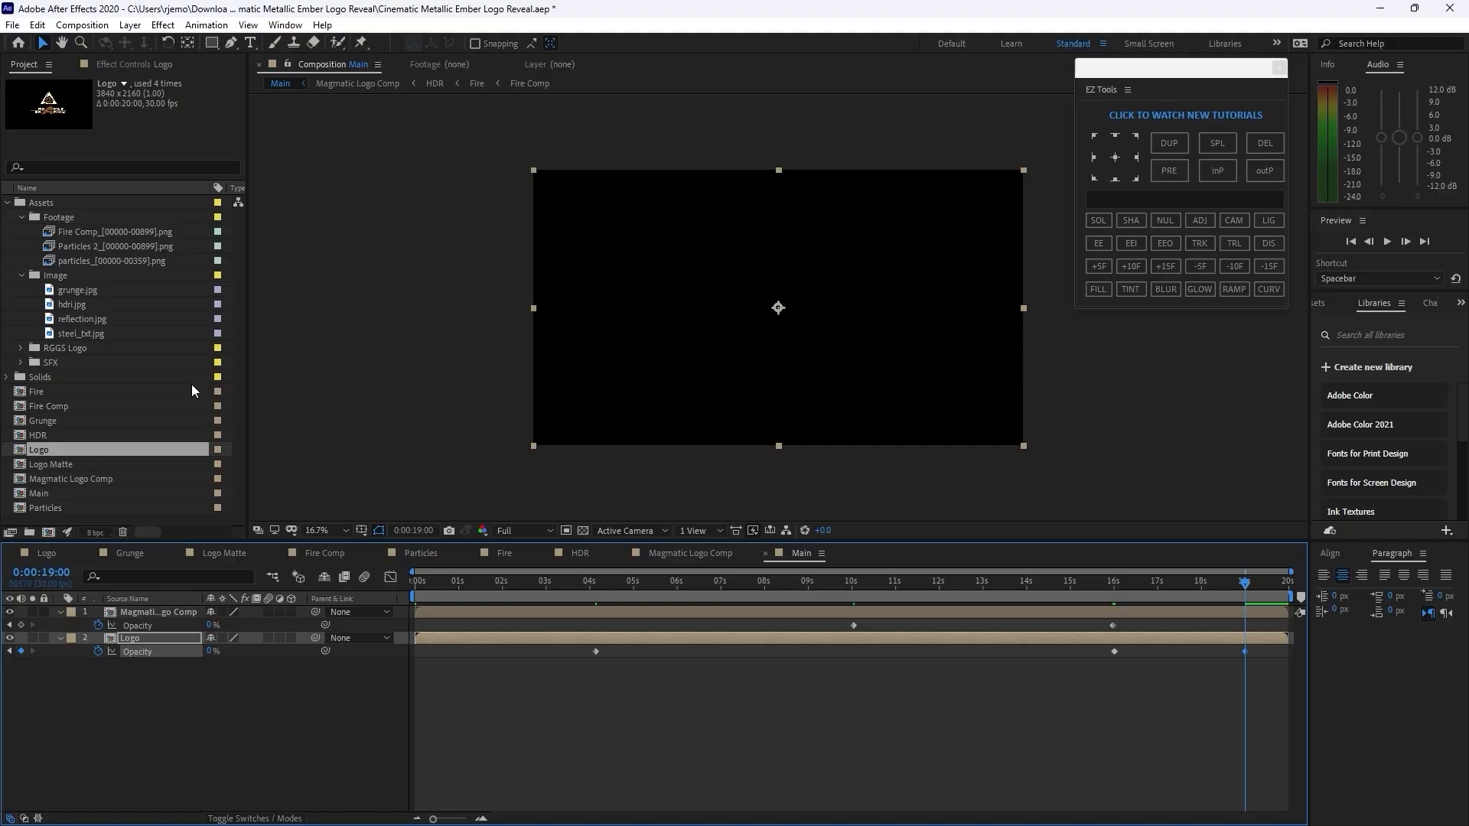
- Create a new 3840 x 2160, 30 fps, 20-second composition named Final
left_click(100, 25)
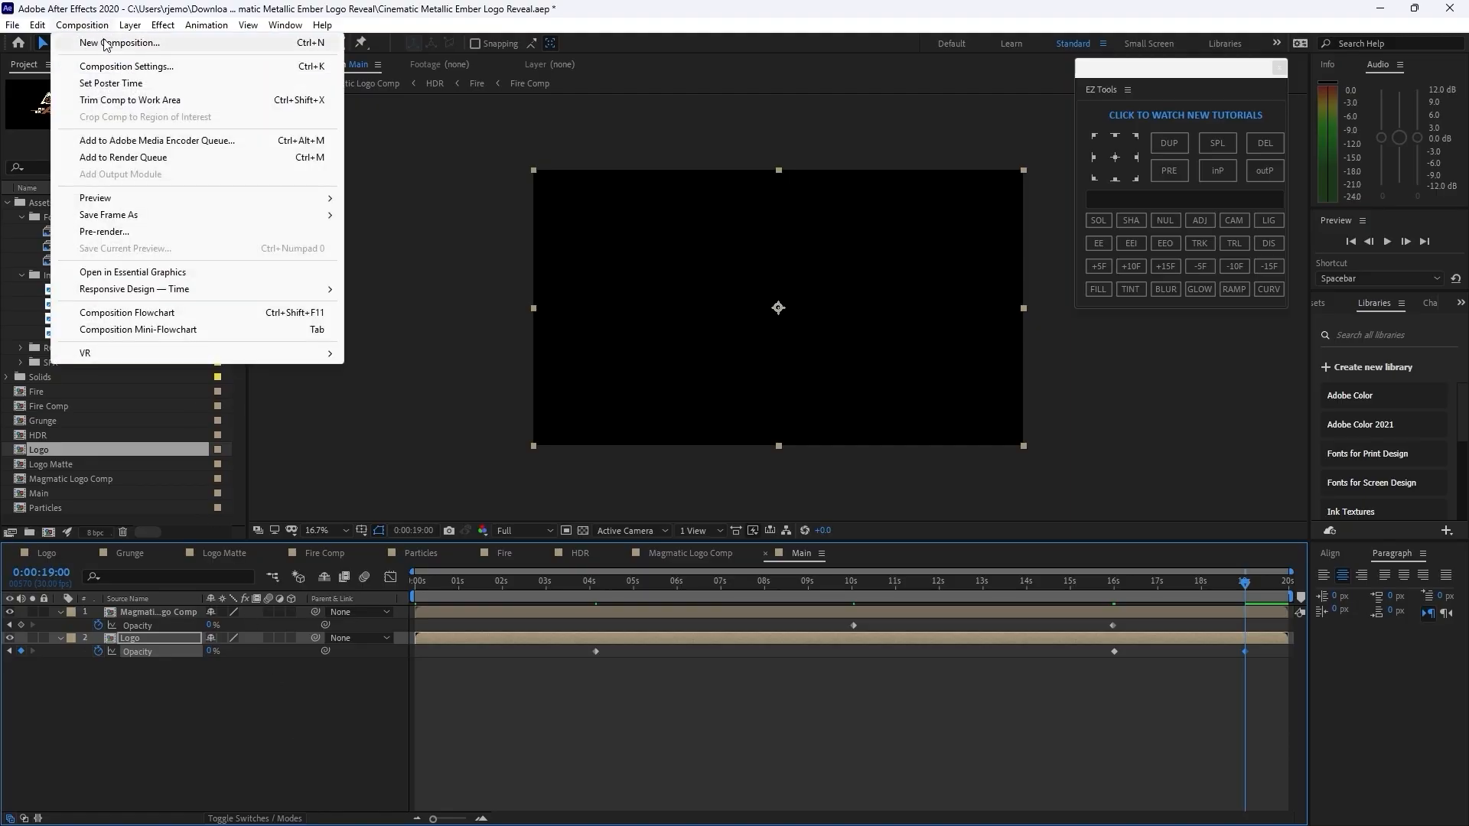
left_click(105, 44)
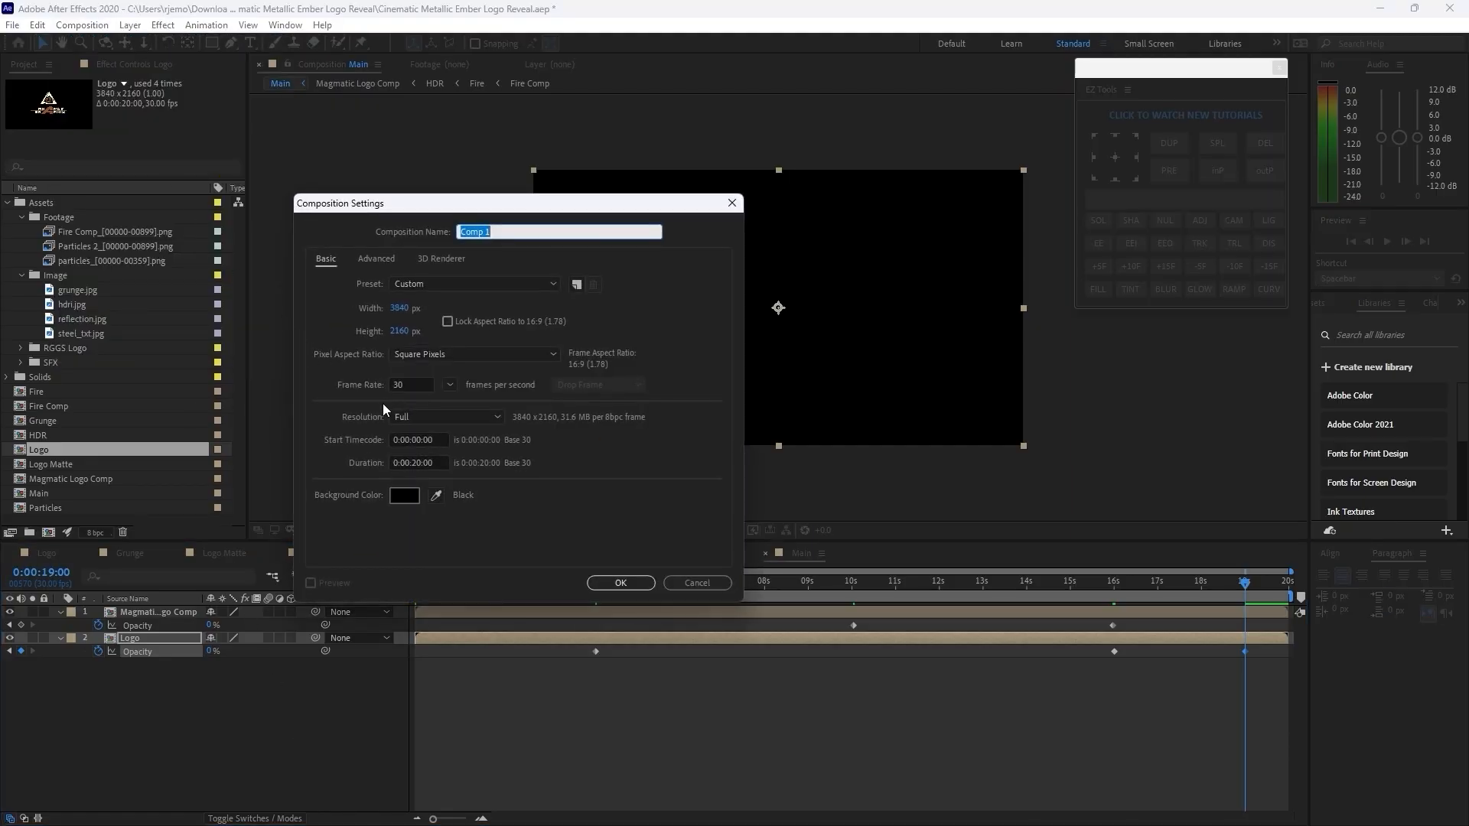
type("Final")
left_click(610, 583)
- Delete steel_txt.jpg from the project's Image folder
left_click(144, 335)
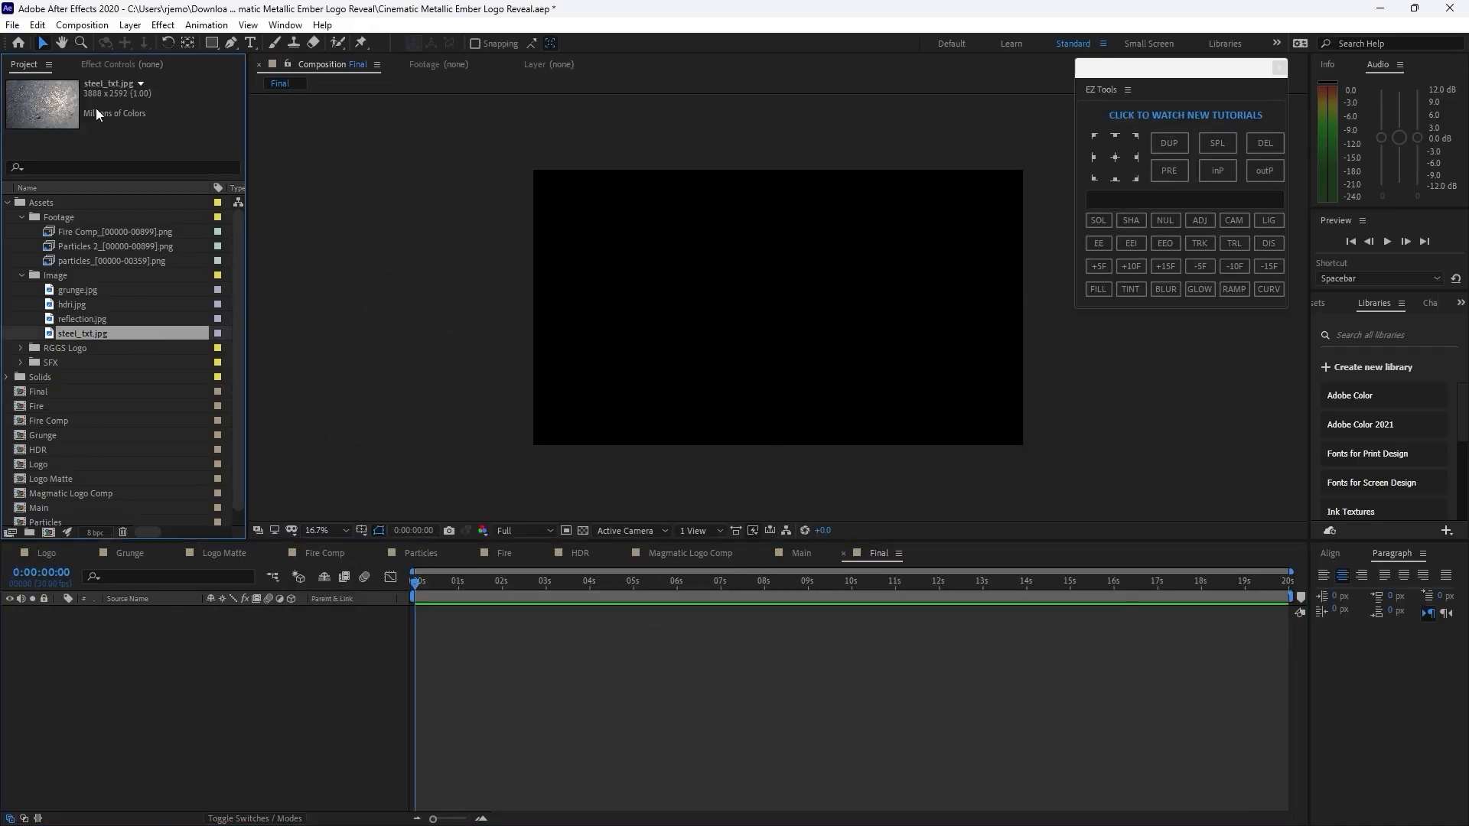
left_click(37, 25)
left_click(46, 203)
- Import BG.png from the Cinematic Magmatic Ember Logo Animation Assets > Image folder and move it into the project's Image folder
left_click(13, 26)
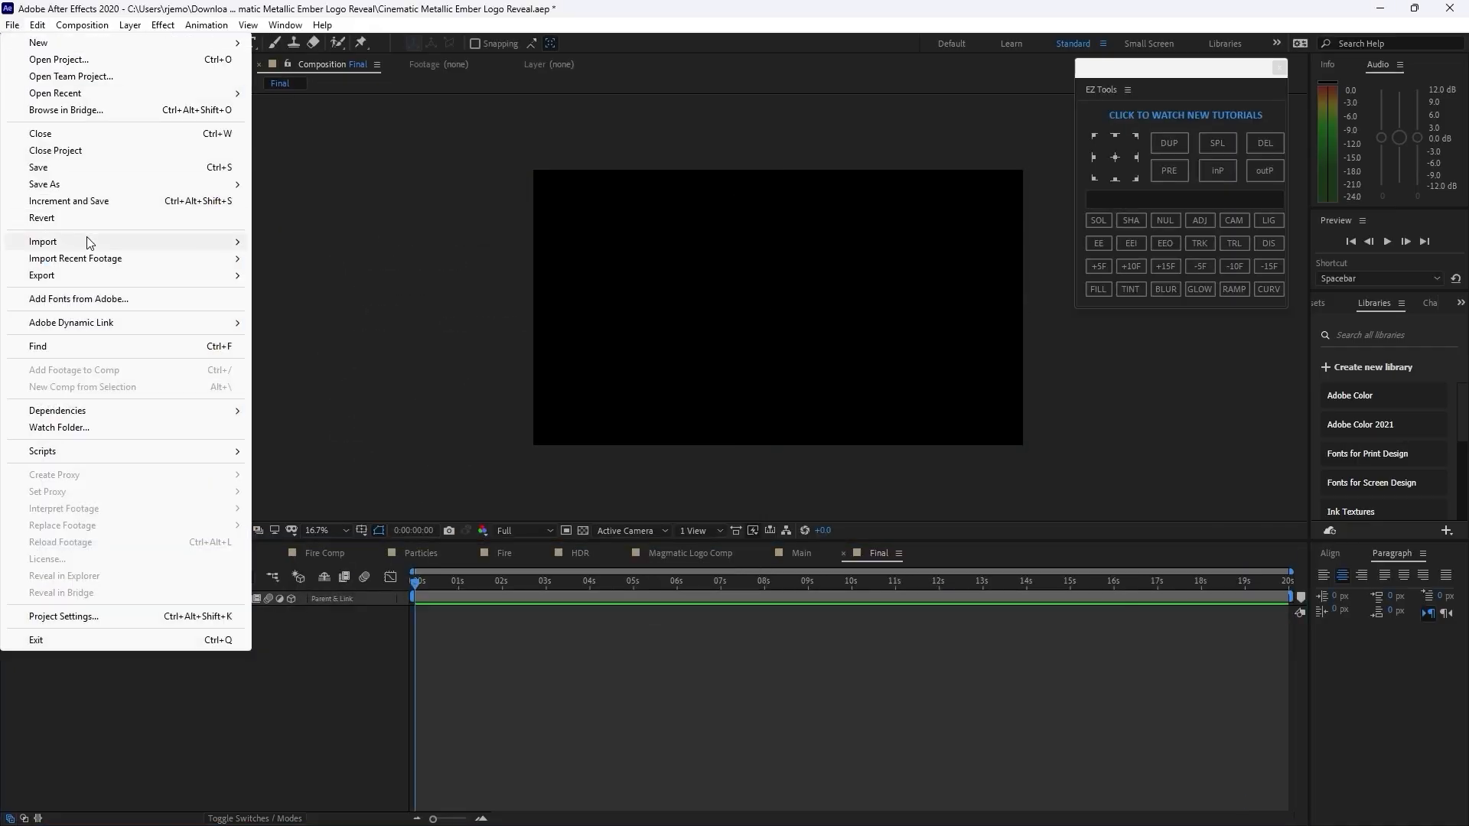
mouse_move(89, 240)
left_click(289, 239)
scroll(441, 356, "down", 3)
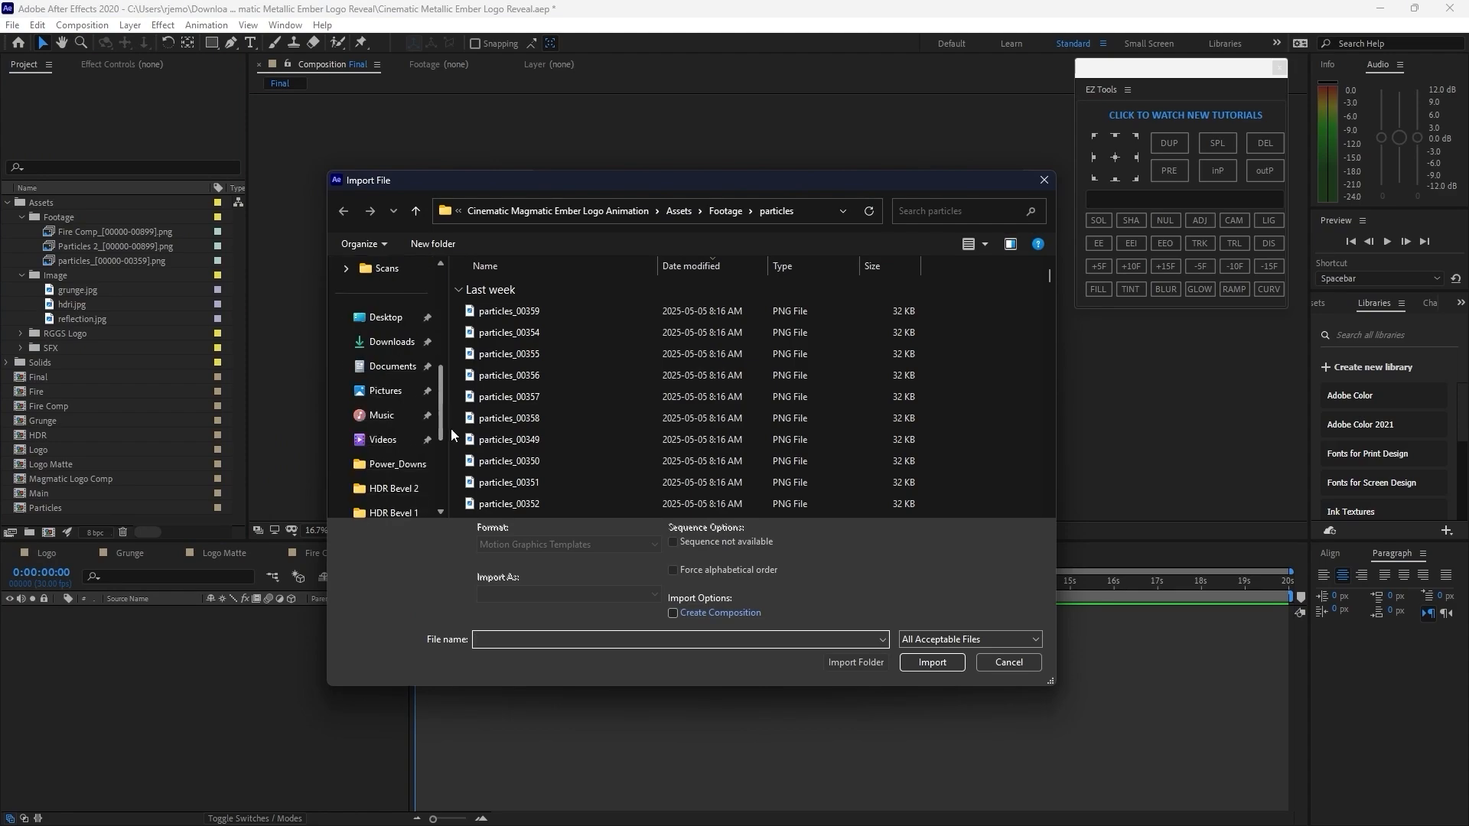
left_click(391, 341)
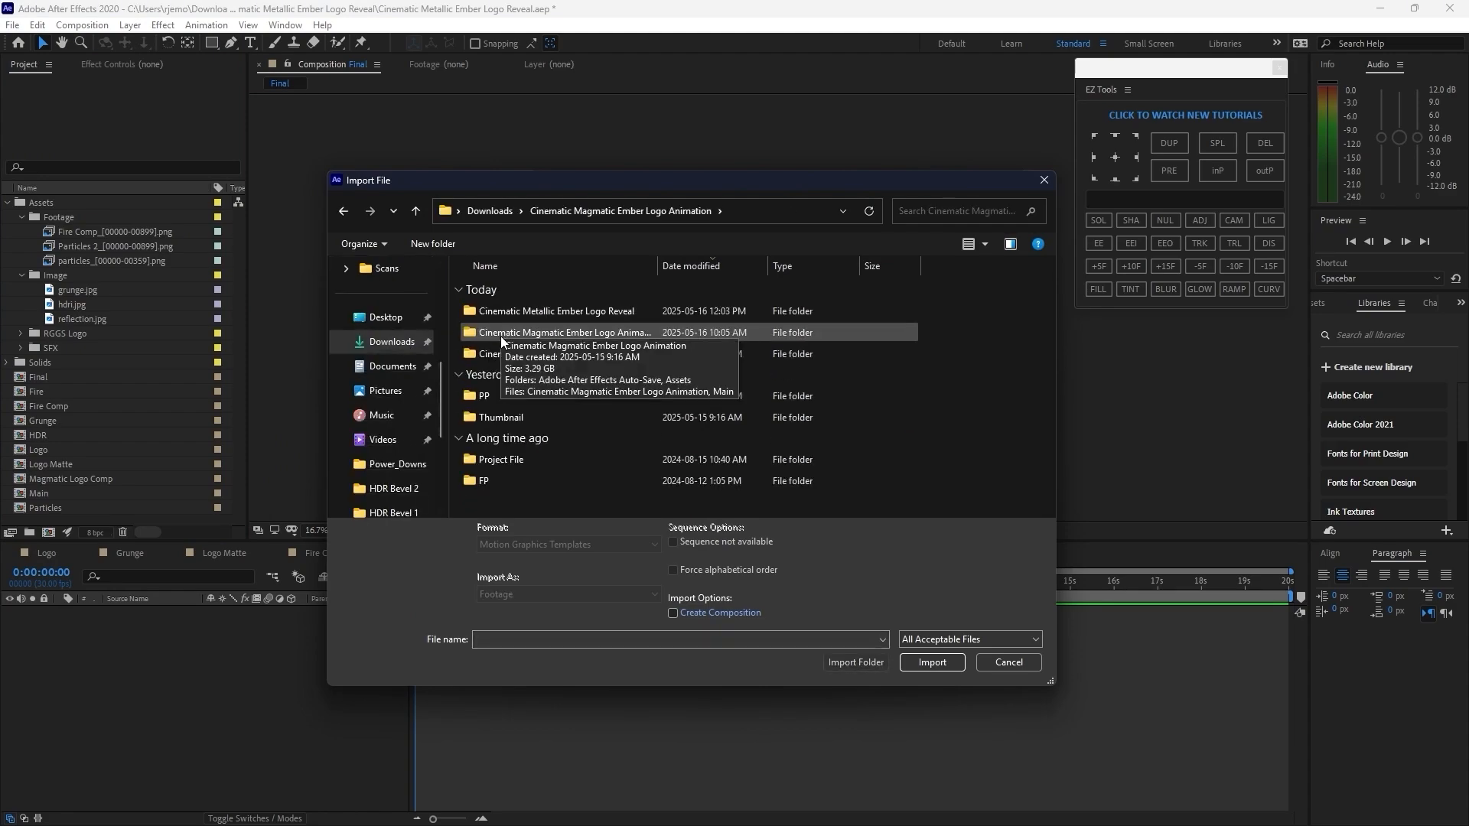
double_click(500, 337)
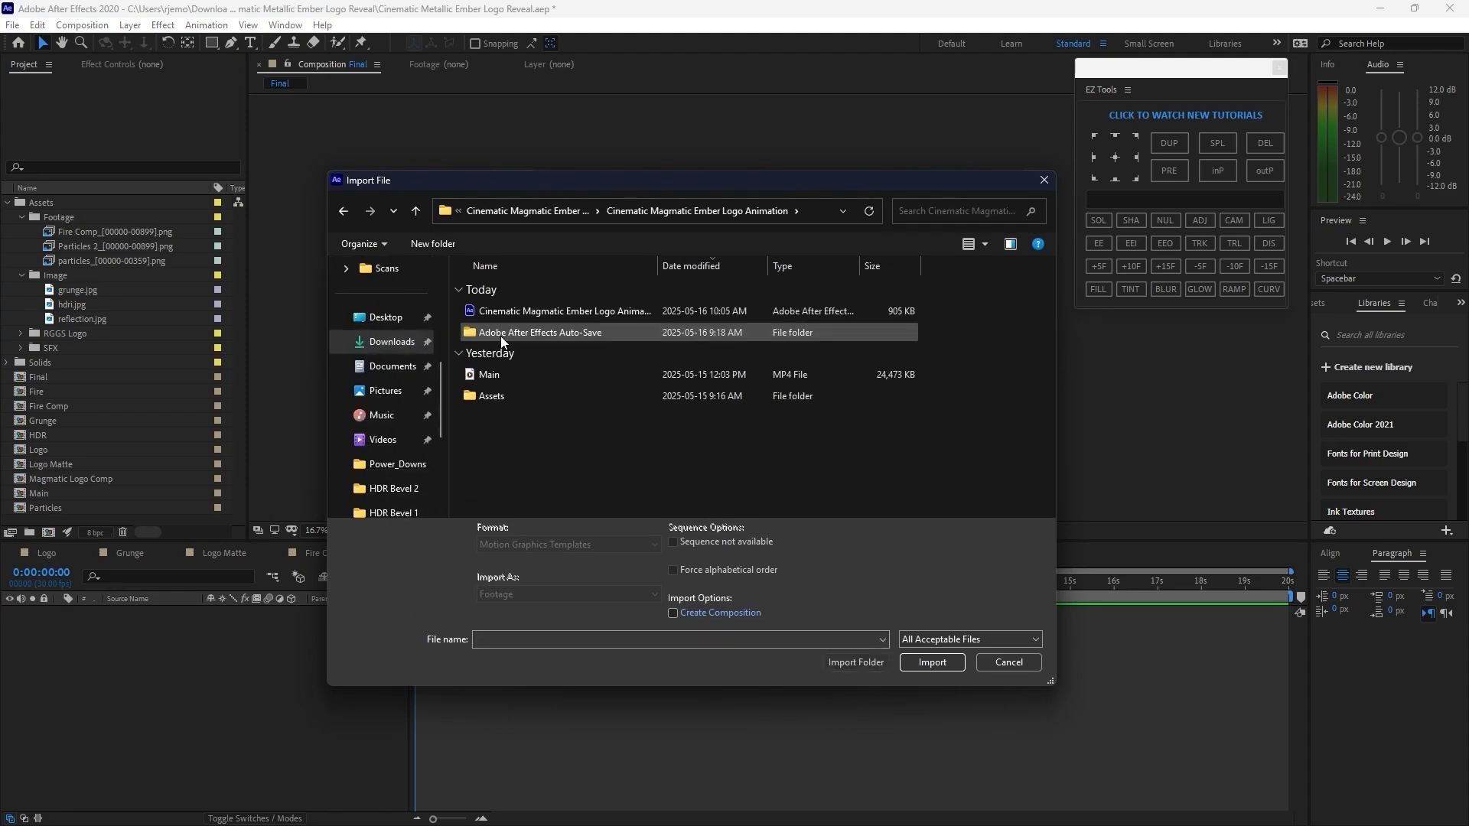
double_click(498, 398)
double_click(481, 335)
left_click(488, 312)
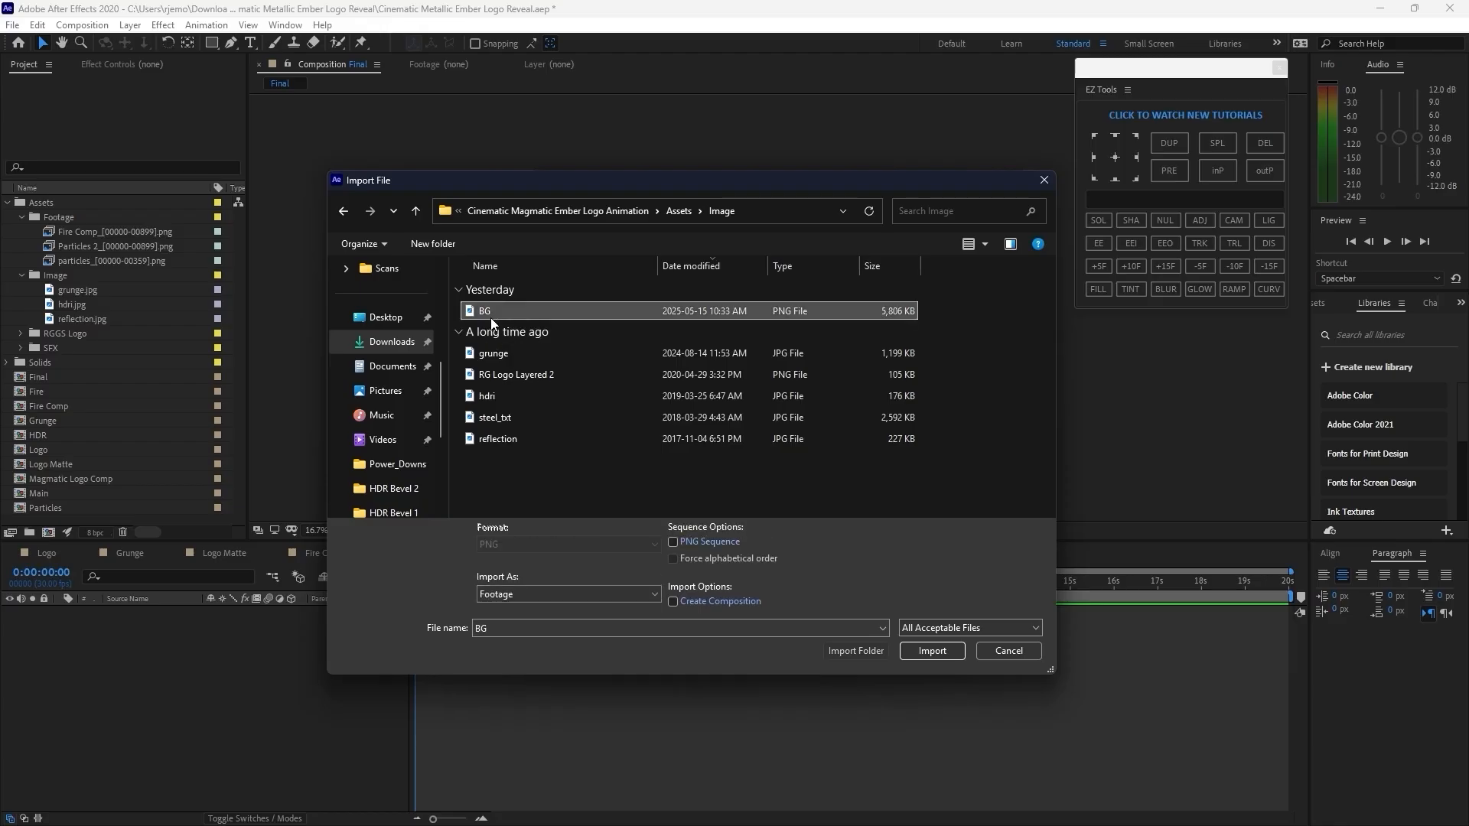
left_click(910, 664)
left_click_drag(76, 509, 61, 264)
left_click_drag(80, 313, 87, 642)
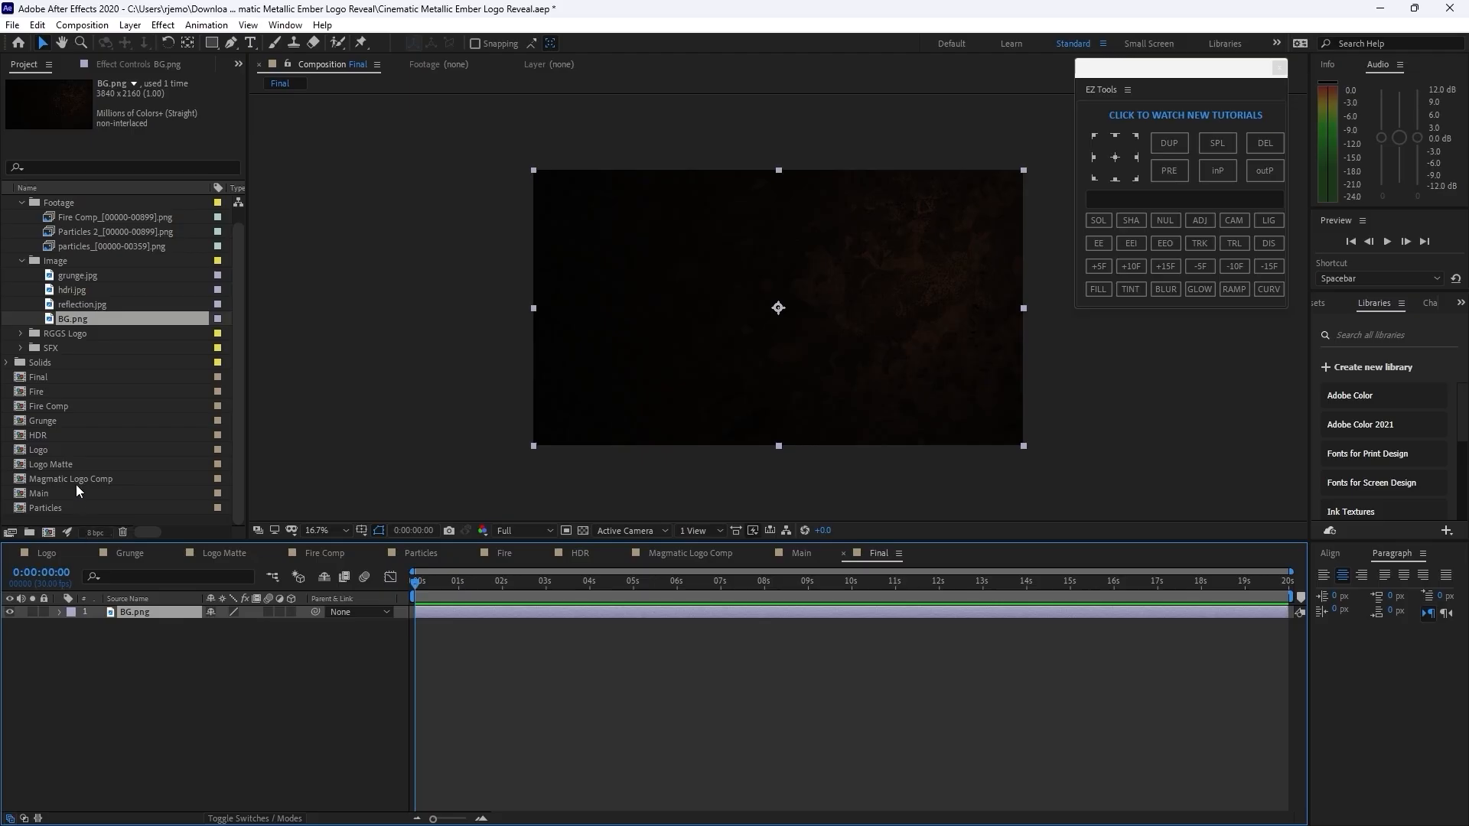
left_click_drag(76, 483, 101, 669)
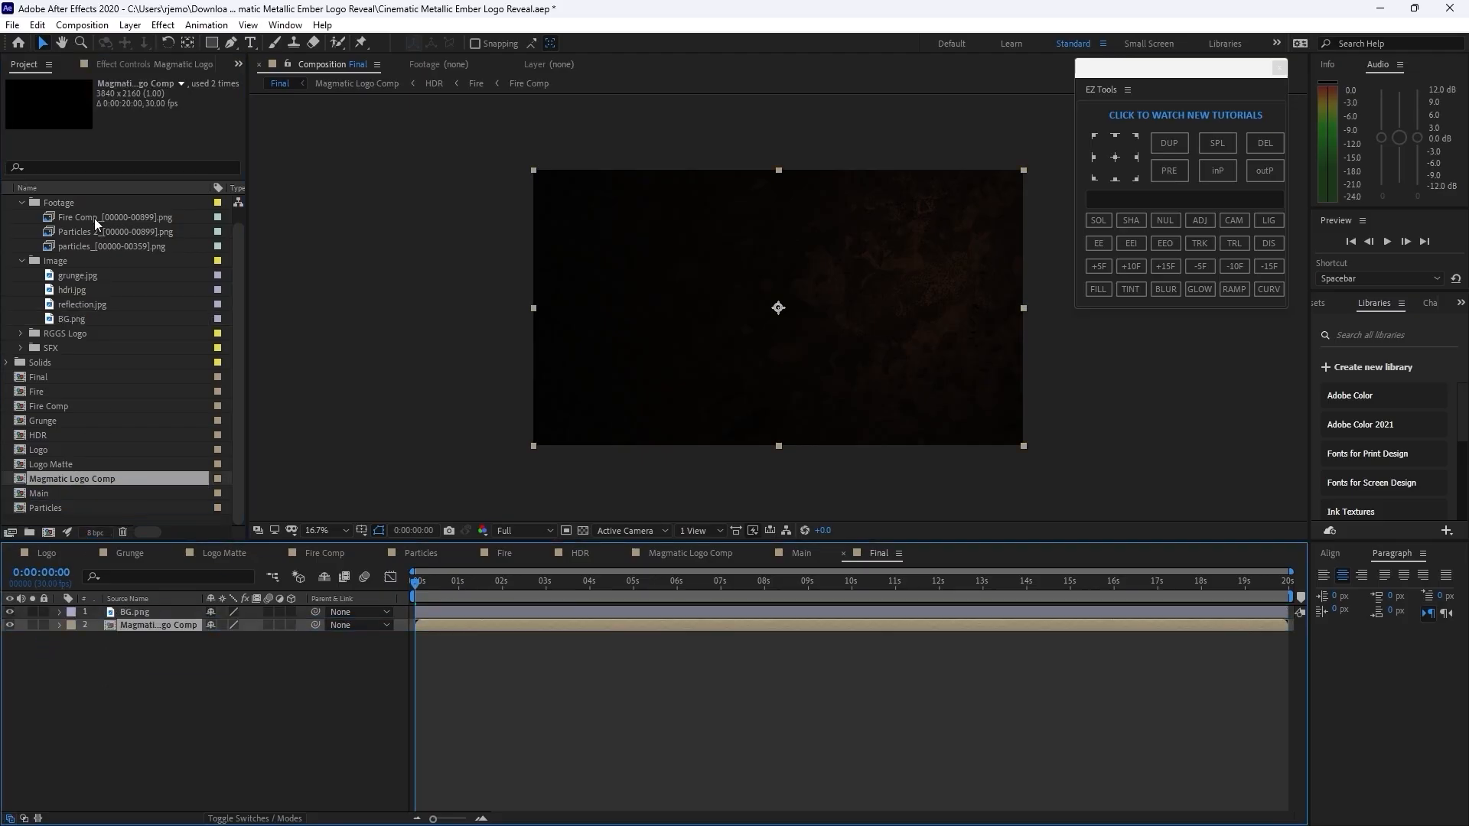
left_click_drag(94, 218, 136, 620)
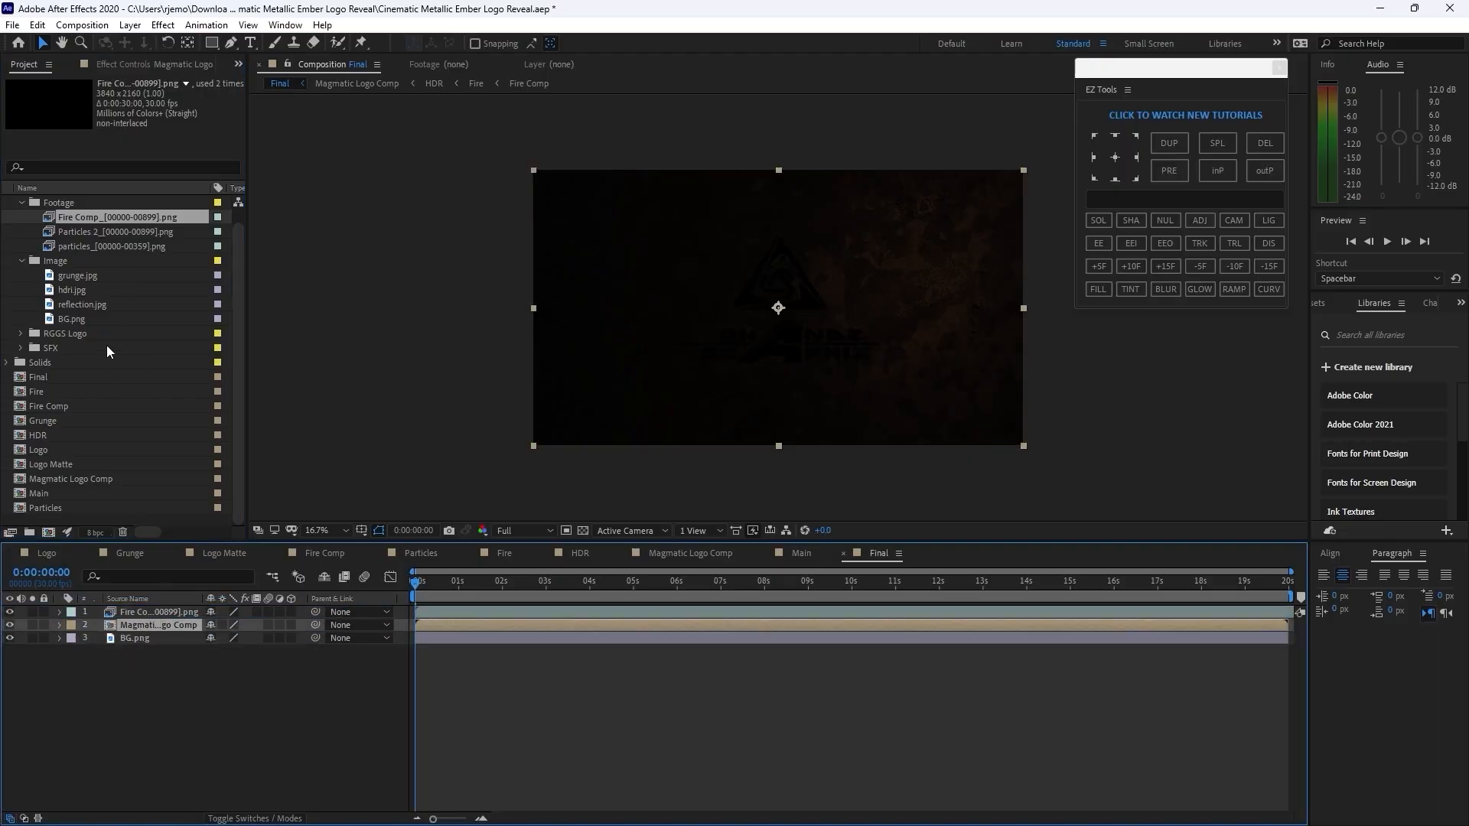
left_click(94, 248)
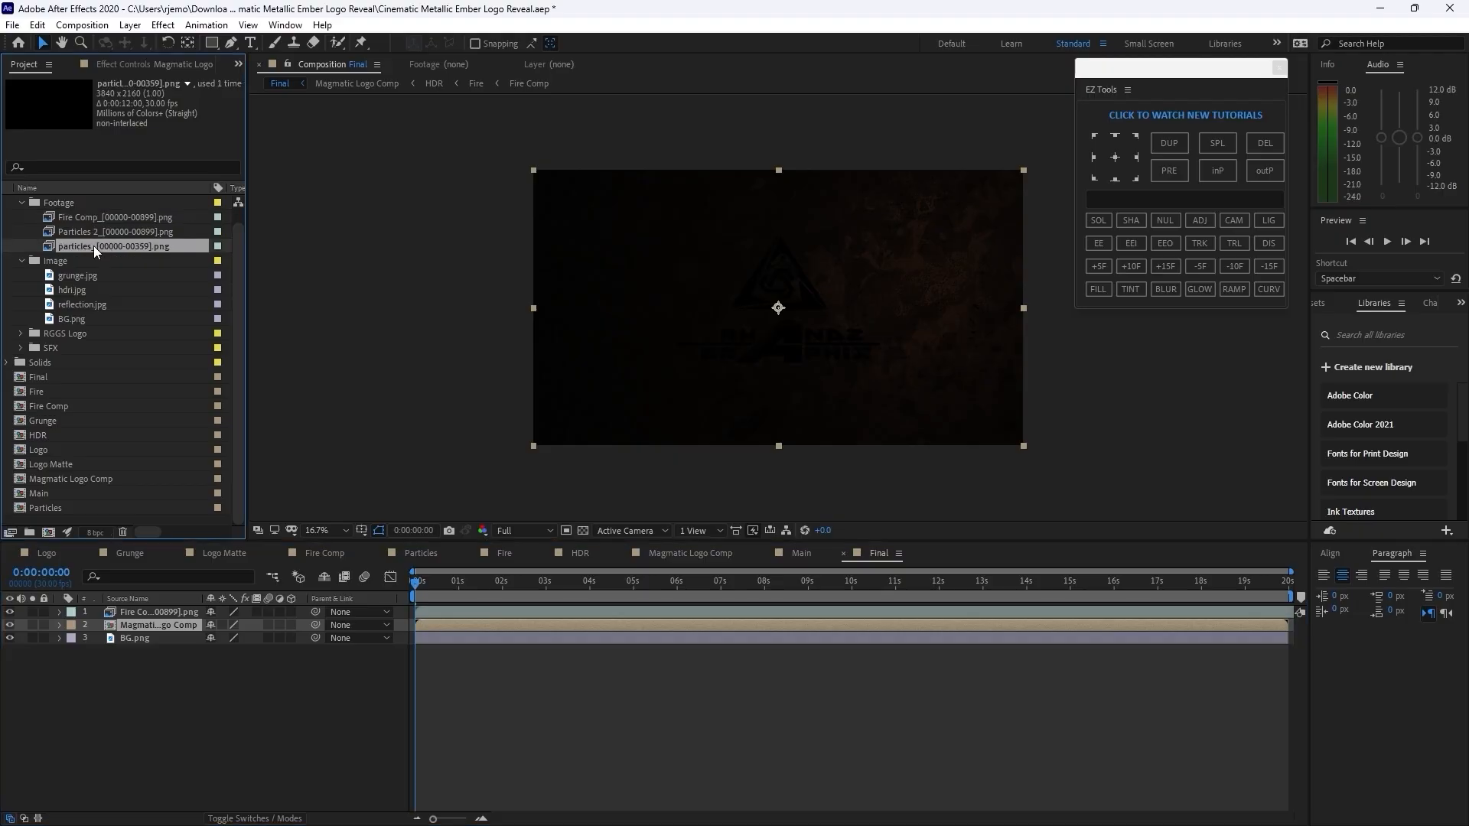
left_click_drag(93, 246, 151, 733)
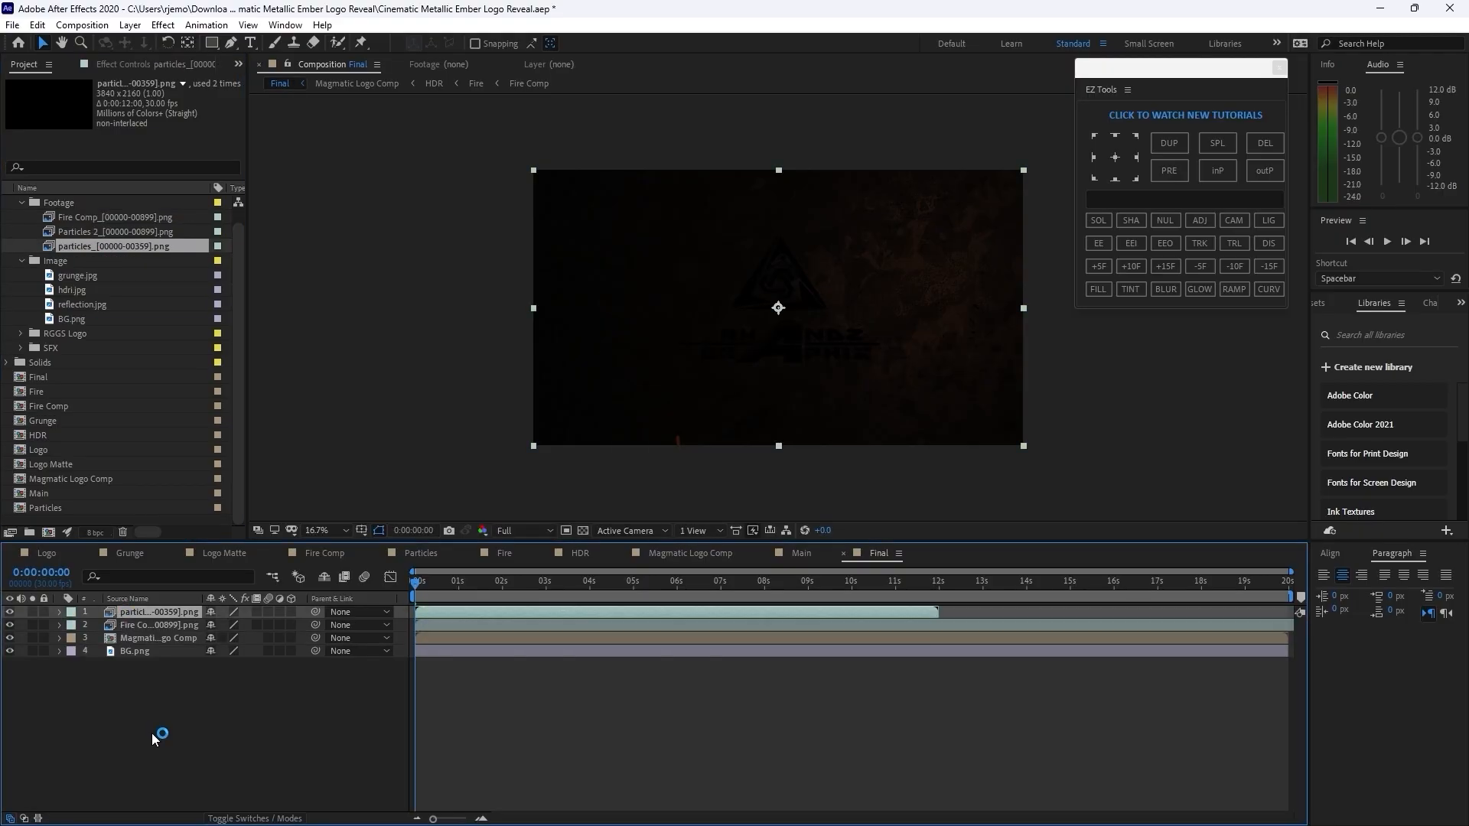
left_click(171, 624)
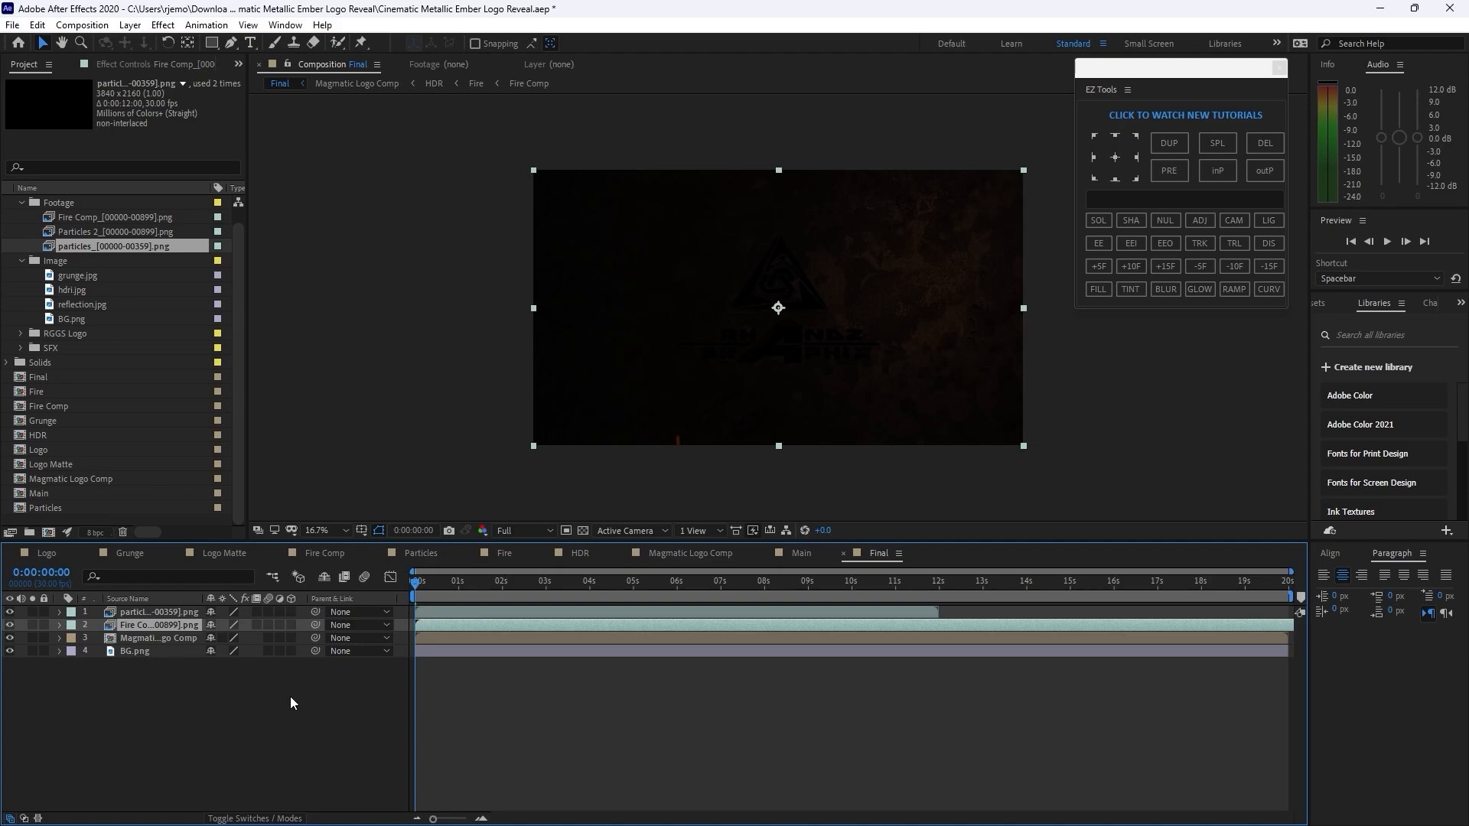
left_click_drag(291, 612, 292, 637)
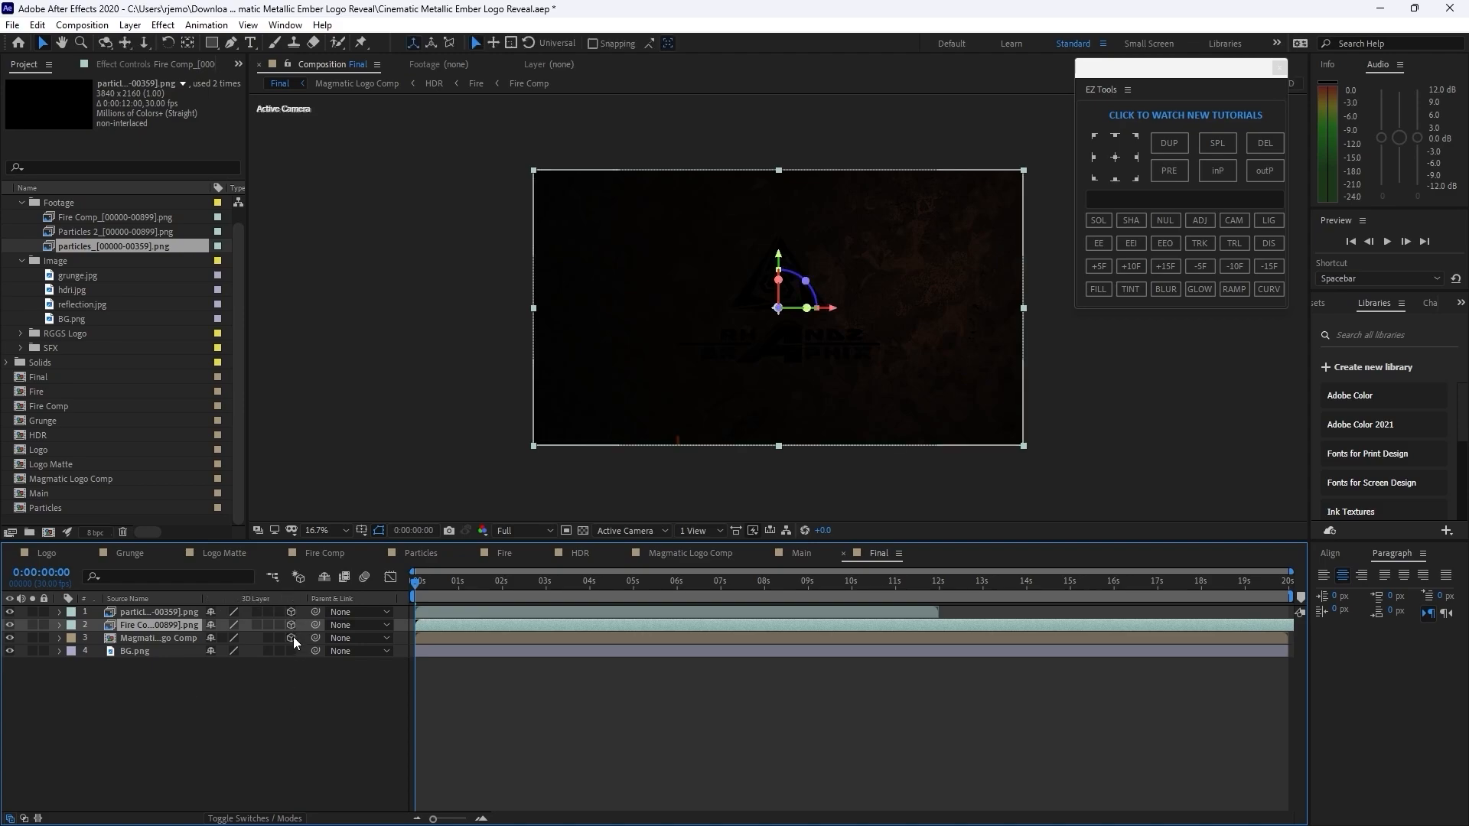
- Keyframe the Fire Comp sequence layer's Opacity from 100% at 0:00:10:00 to 0% at 0:00:14:01
left_click_drag(414, 586, 852, 621)
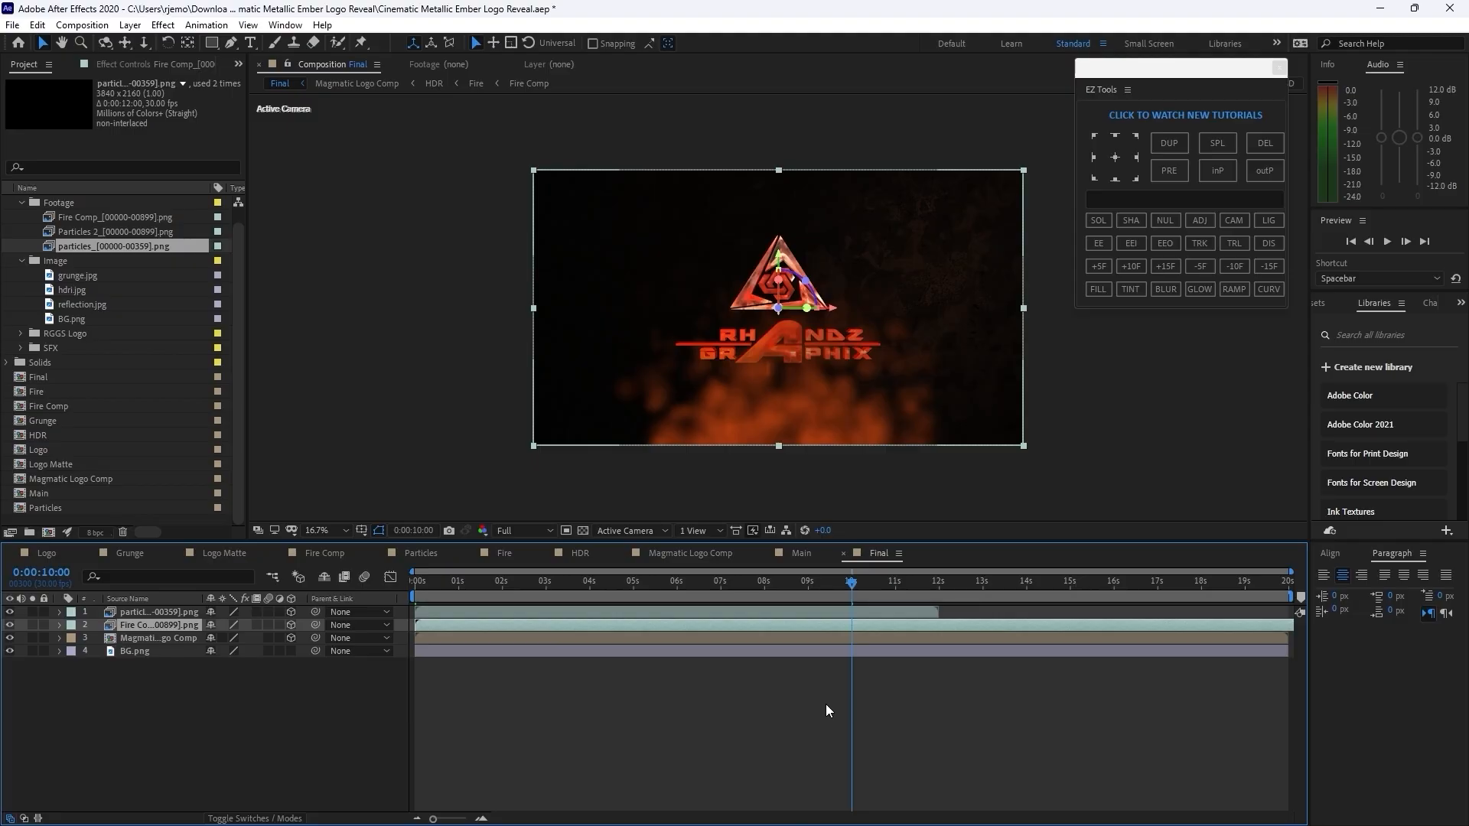
key("t")
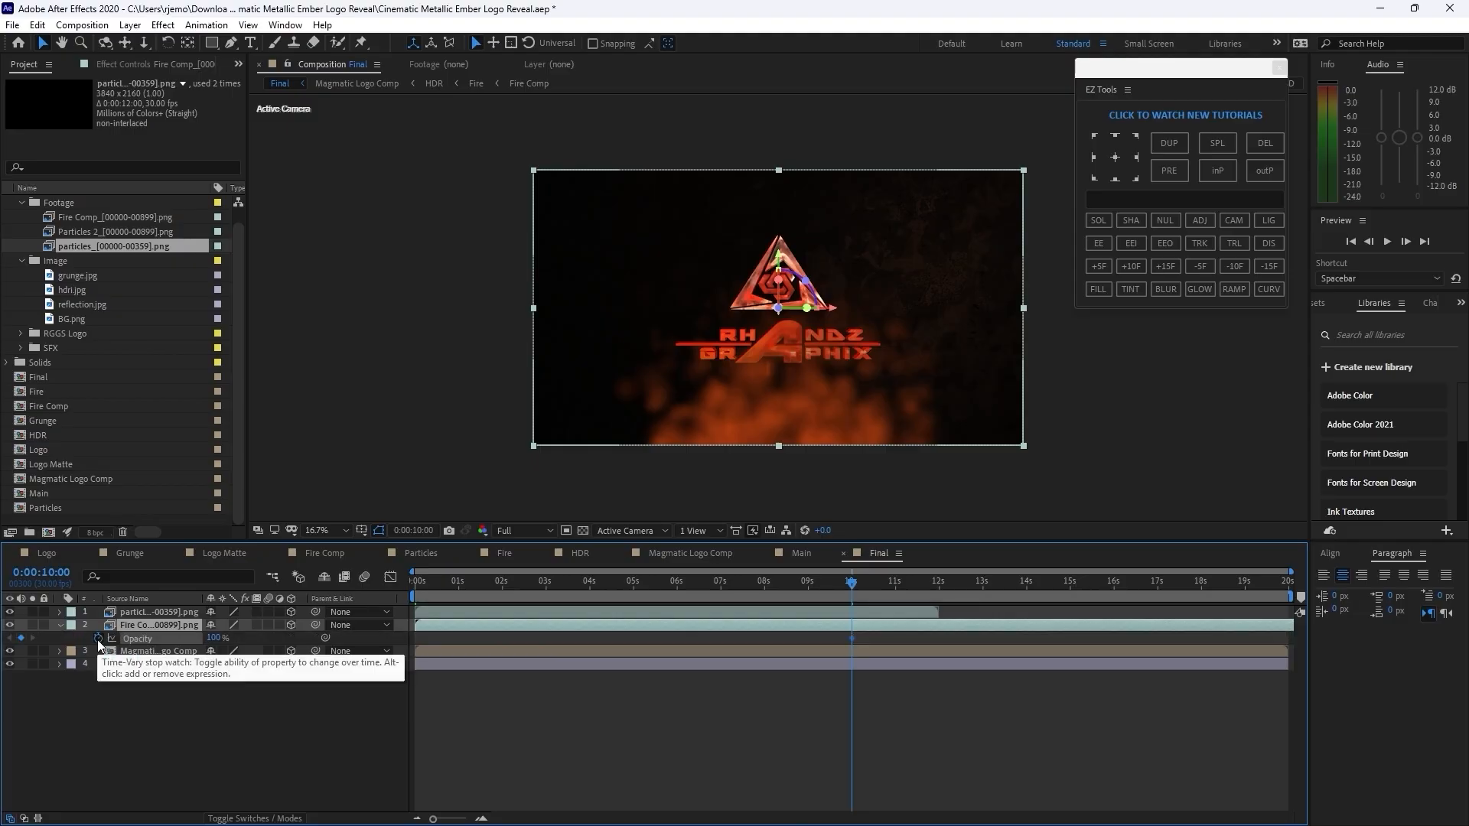
left_click(98, 639)
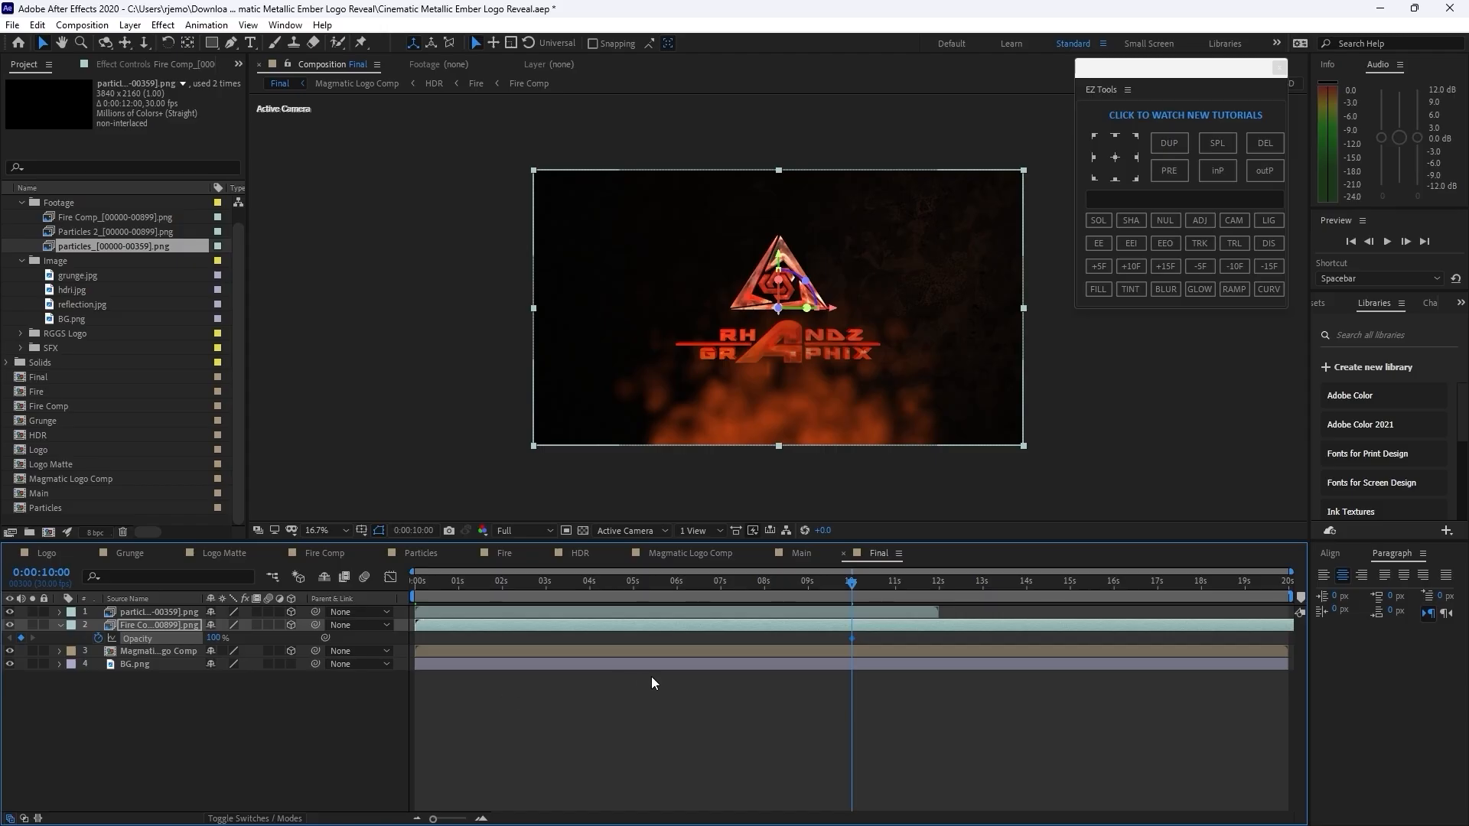
key("space")
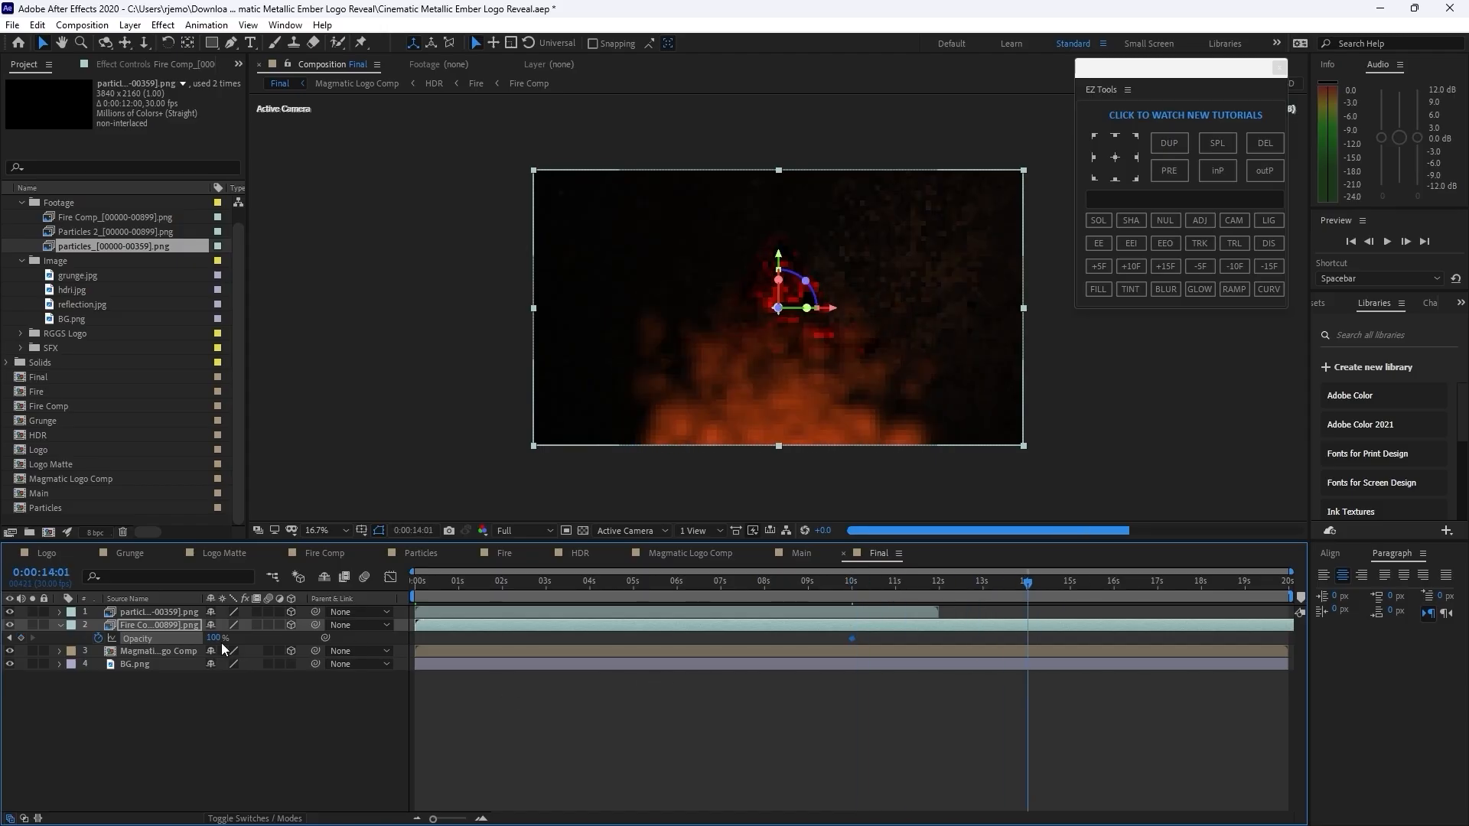
left_click_drag(216, 639, 132, 644)
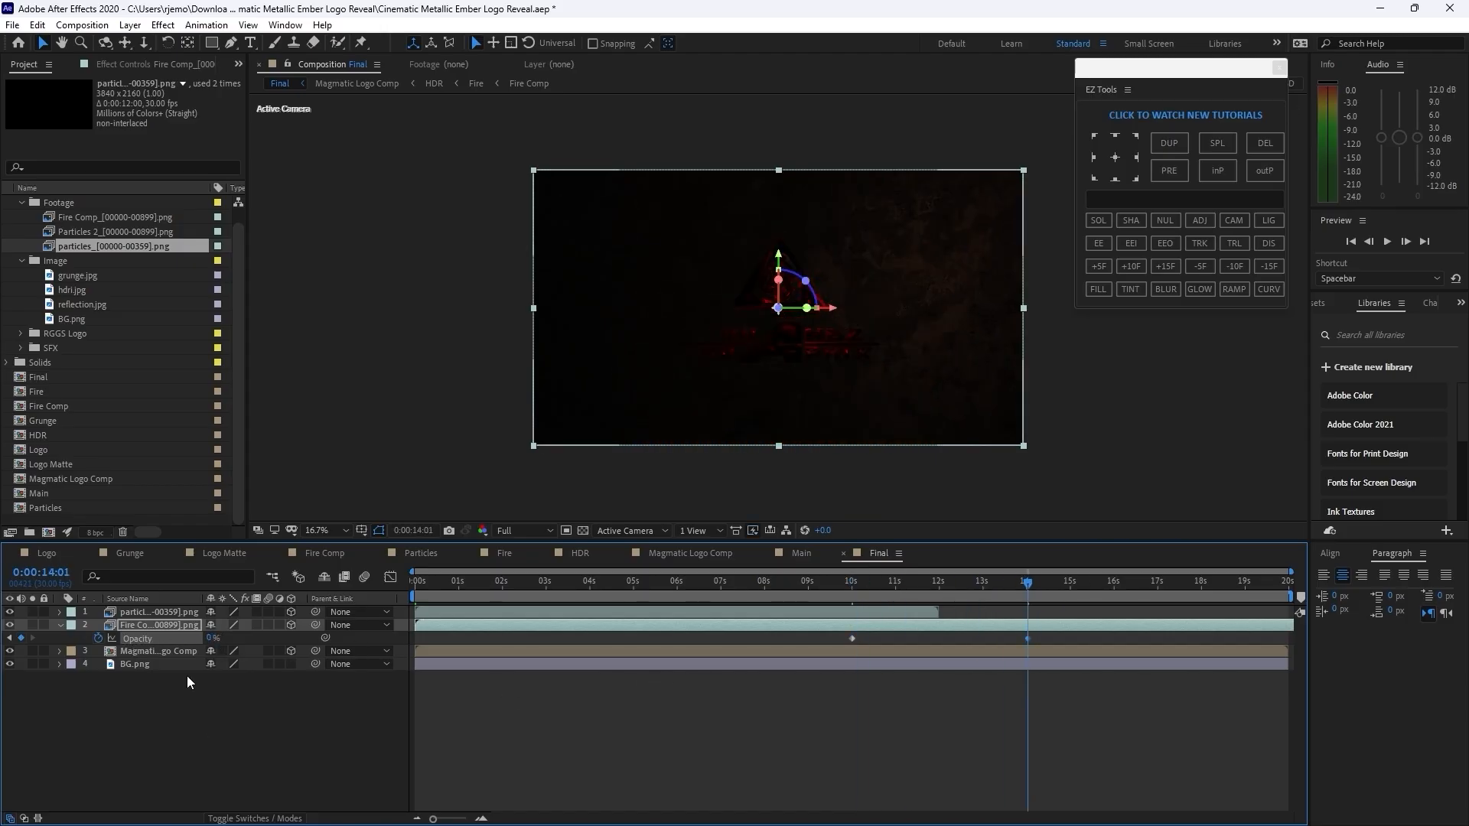
left_click(163, 615)
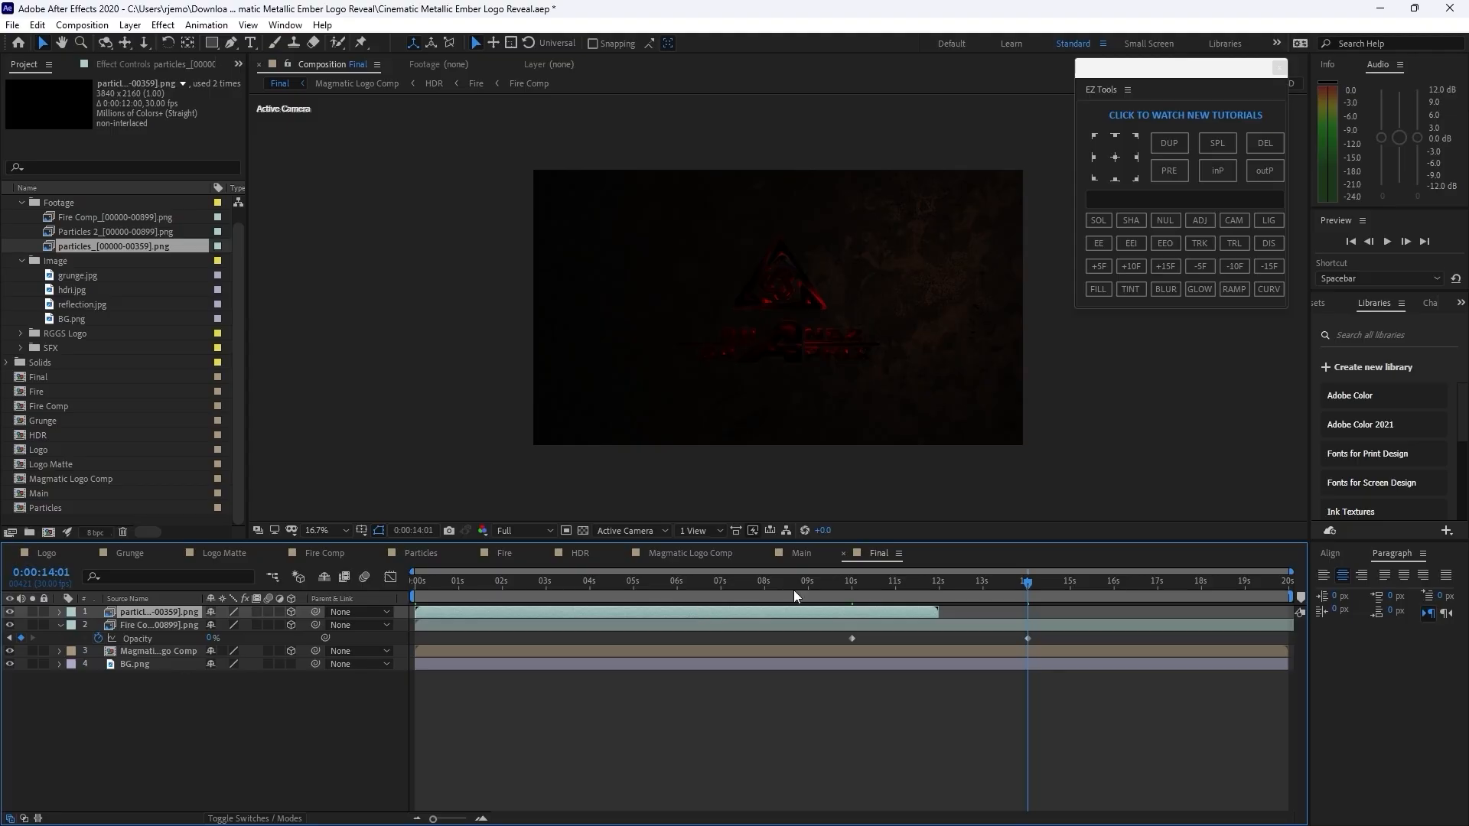
left_click(852, 583)
key("t")
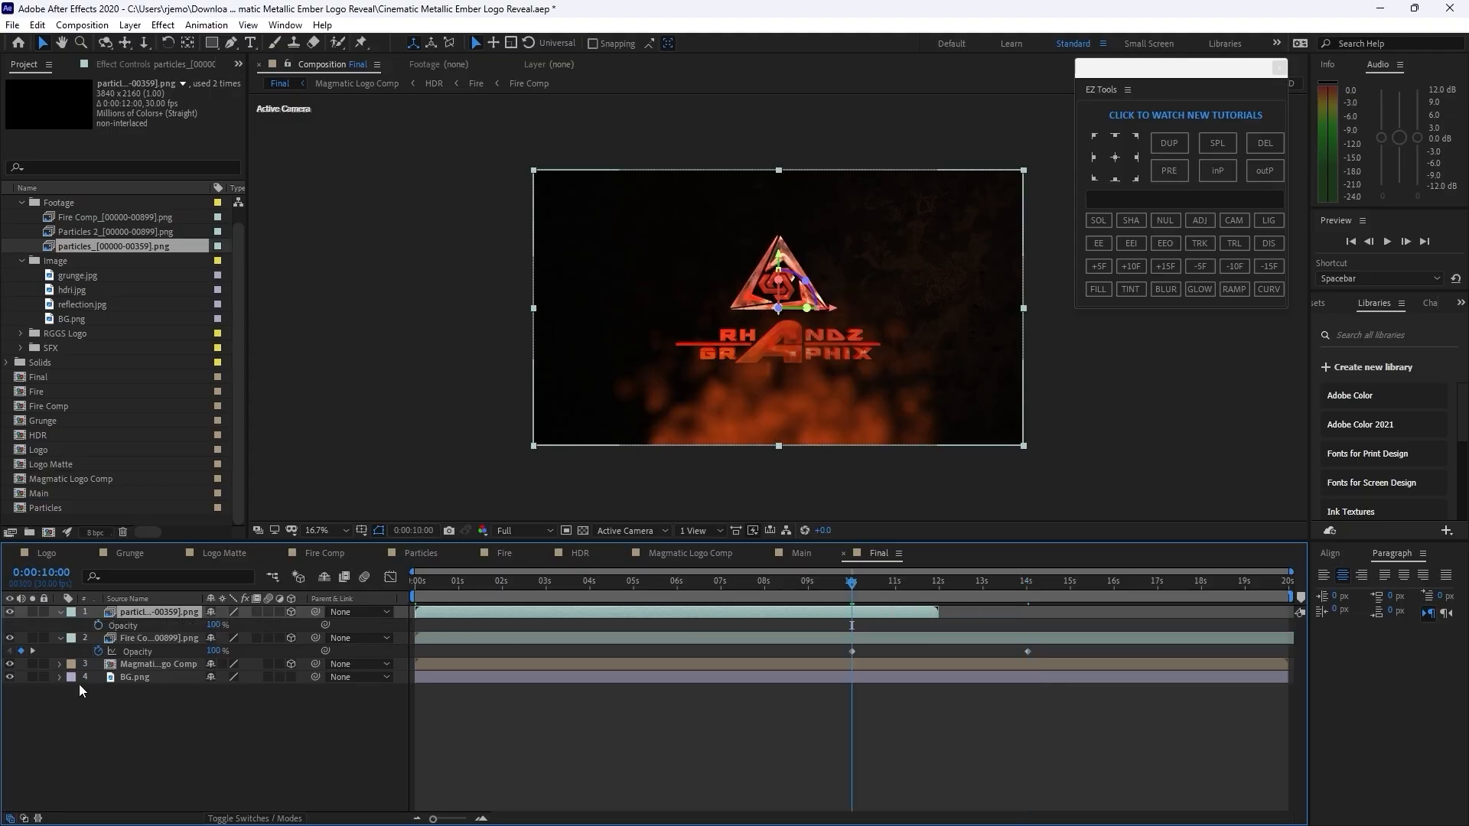
left_click(99, 626)
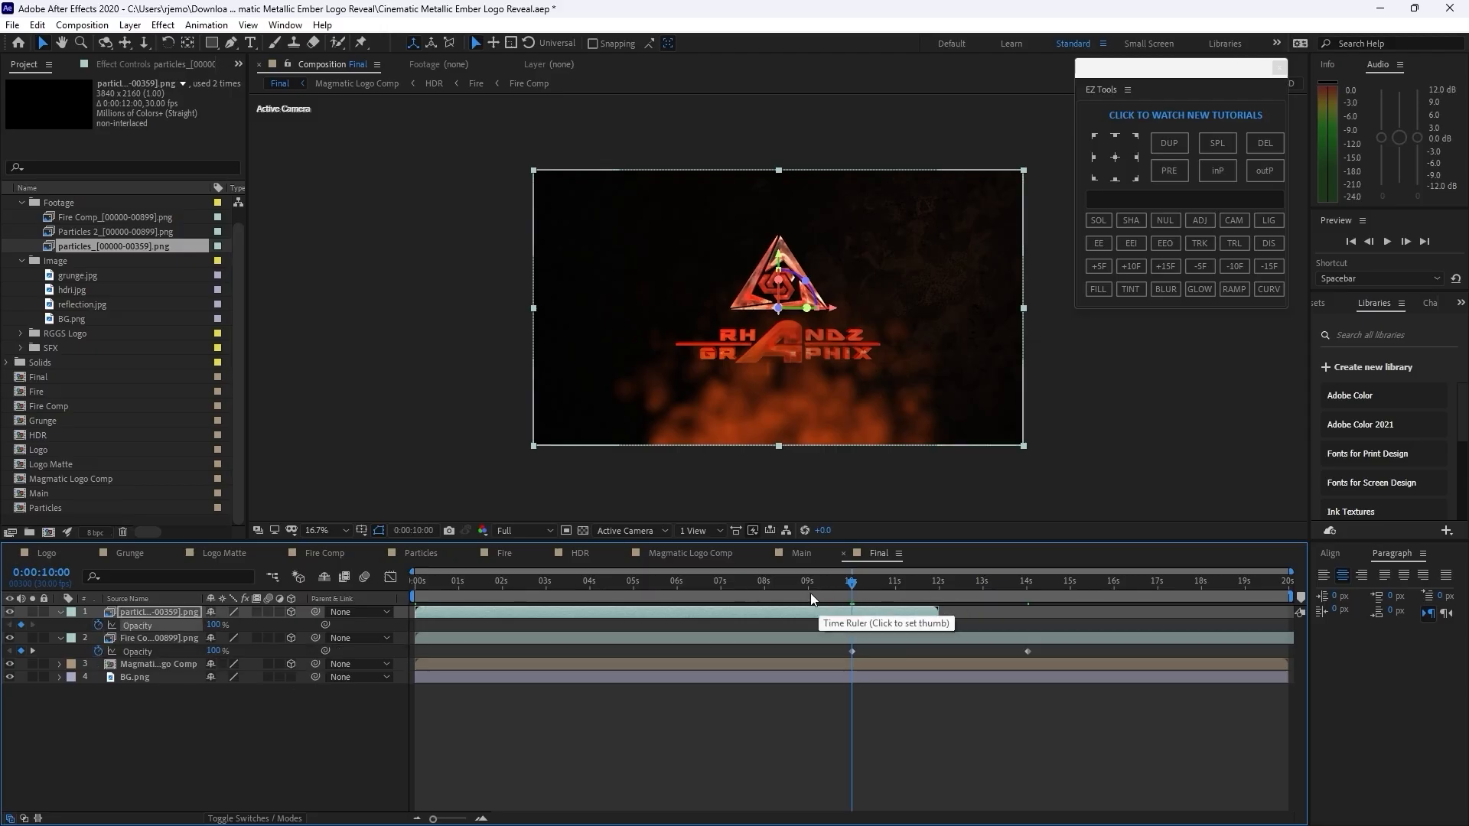
left_click(989, 592)
left_click_drag(989, 595, 1008, 590)
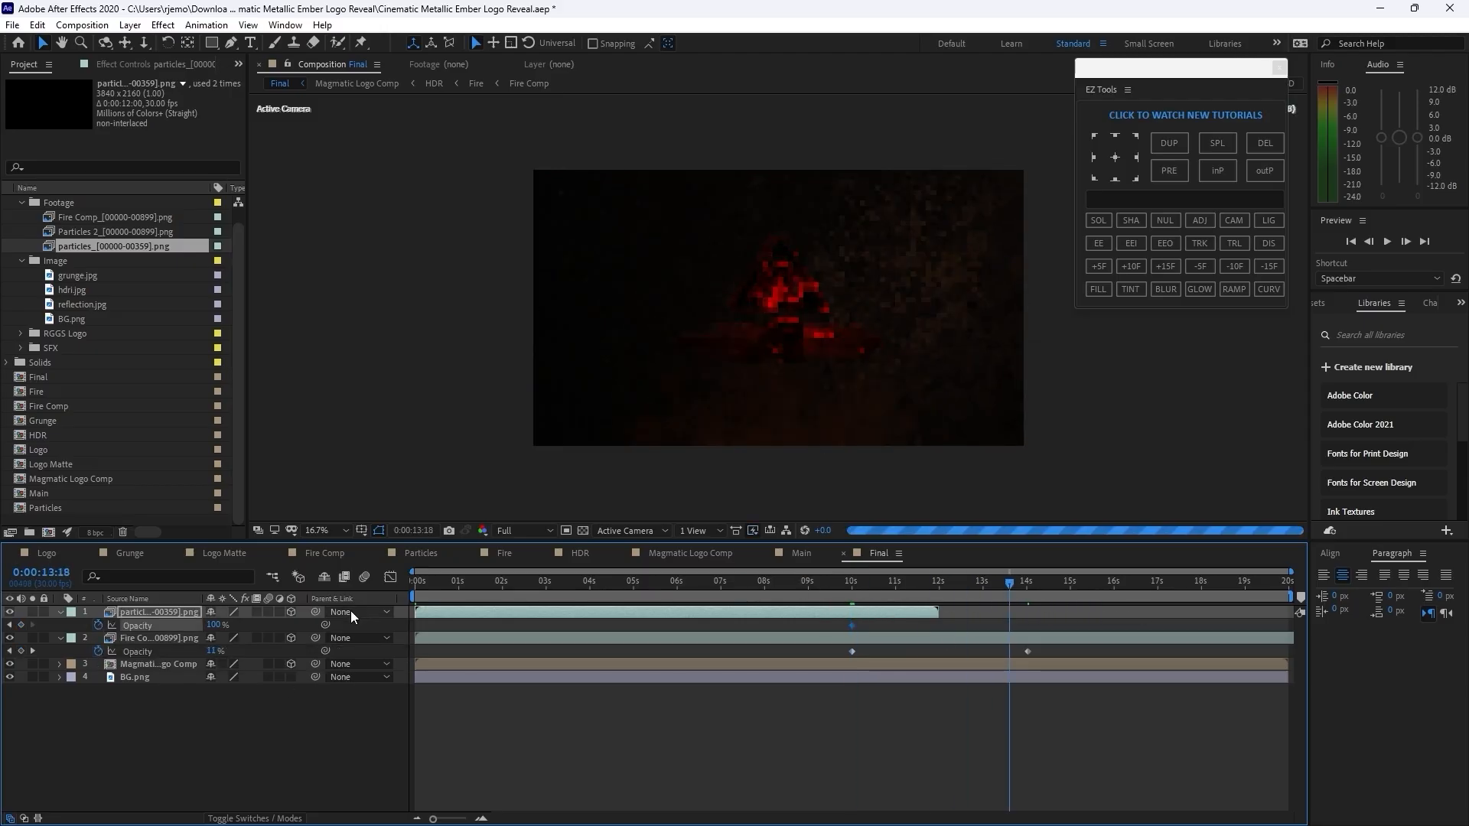
left_click(32, 650)
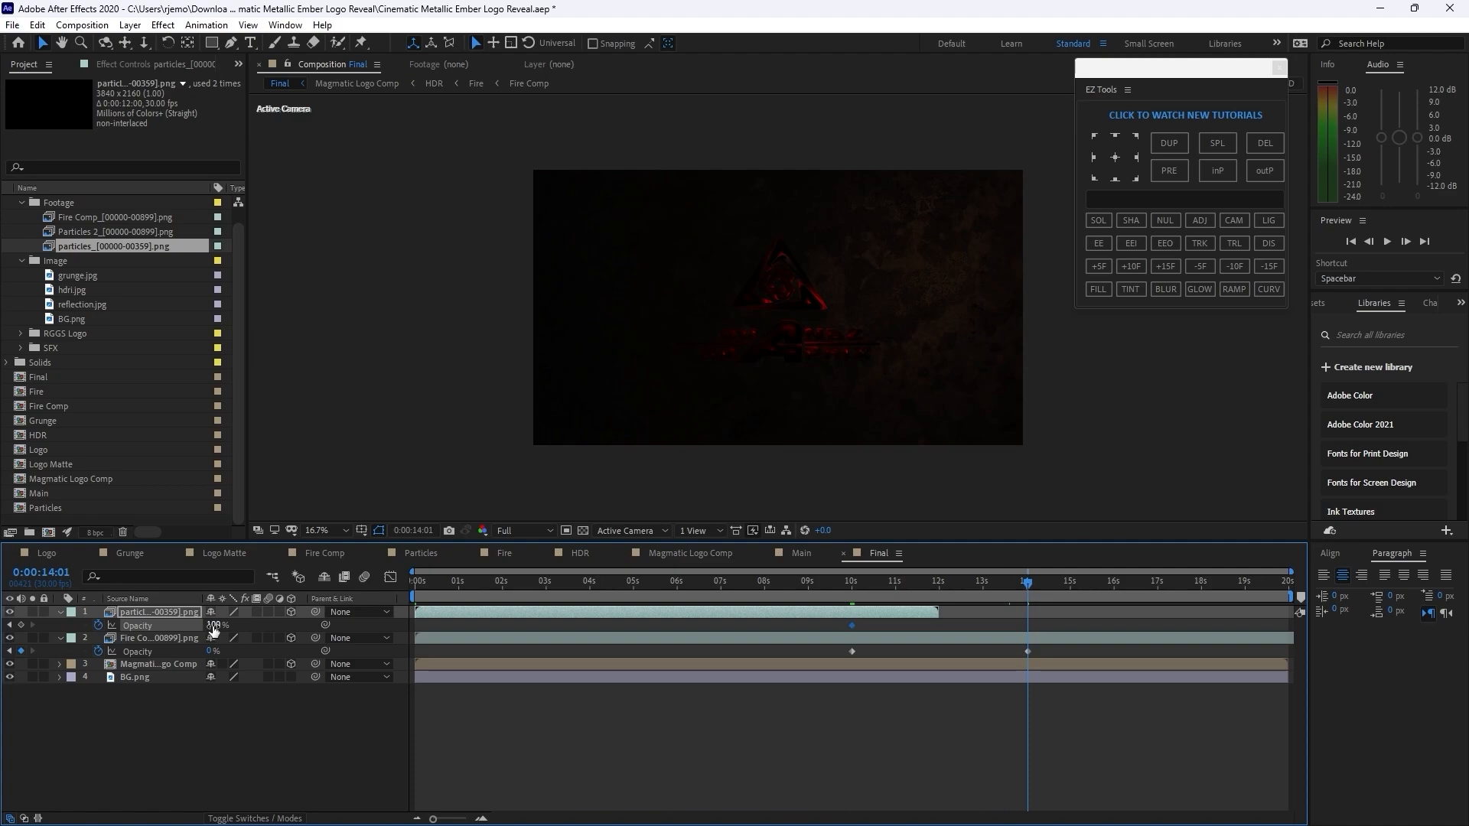
left_click_drag(212, 625, 127, 625)
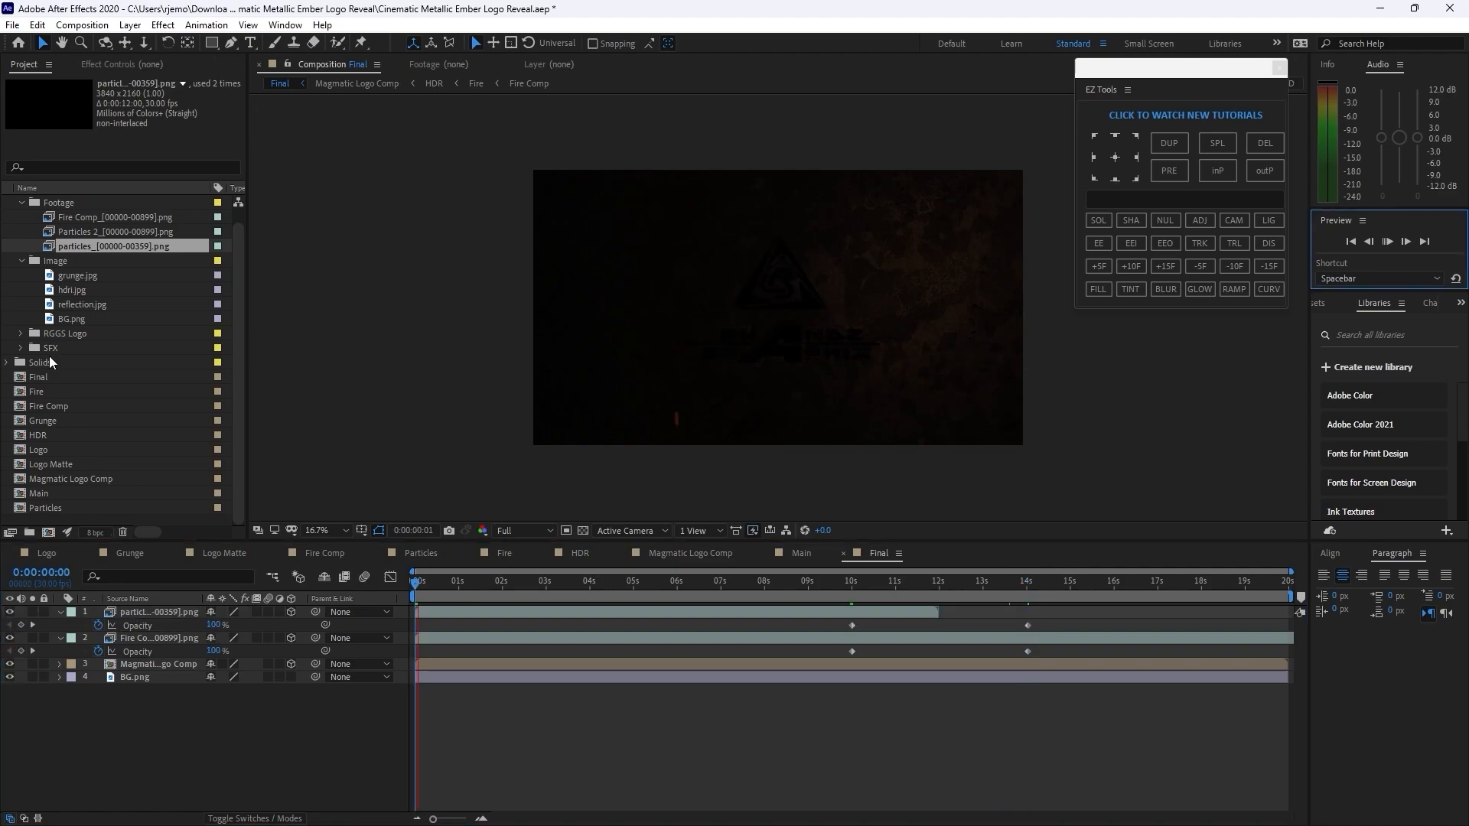
- Collapse the Assets folders and gather all the compositions into a new project folder named Comps
left_click(21, 203)
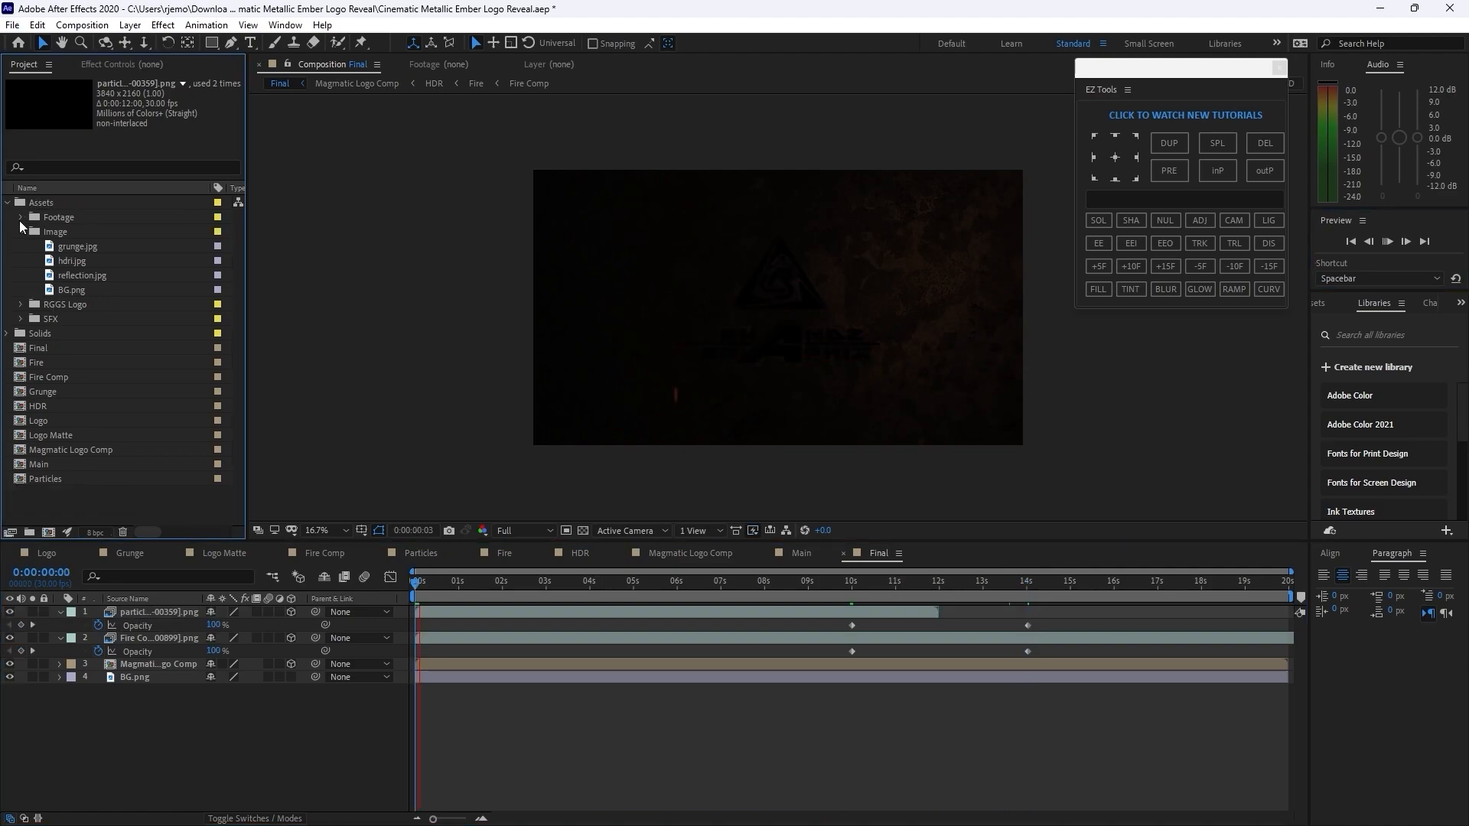
left_click(22, 232)
left_click(6, 203)
left_click(30, 533)
type("Comps")
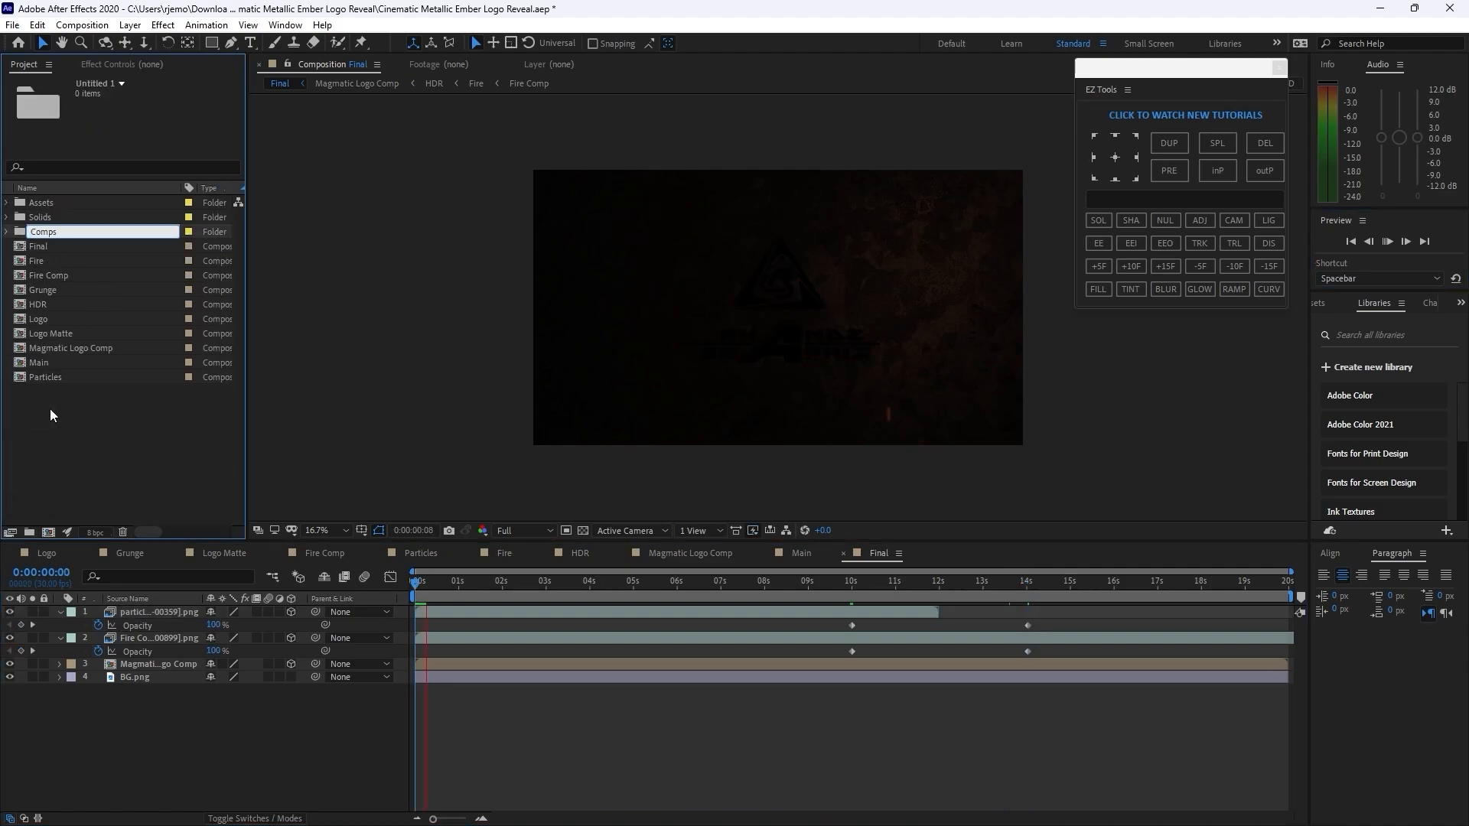
left_click_drag(50, 415, 40, 218)
- Play back the Final composition and stop at 0:00:09:00 to check the logo, fire and particles
left_click(669, 753)
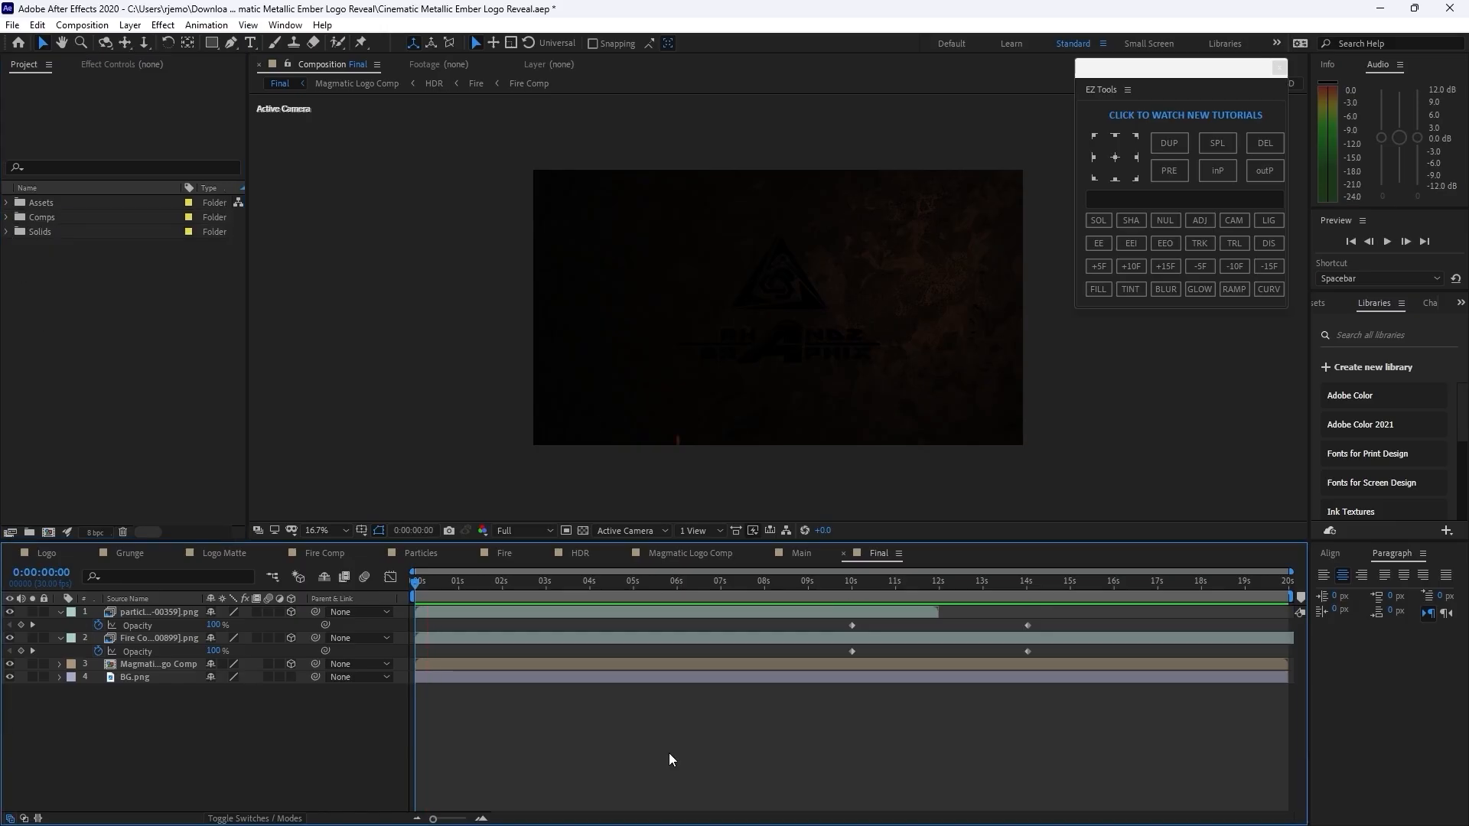
left_click(1381, 247)
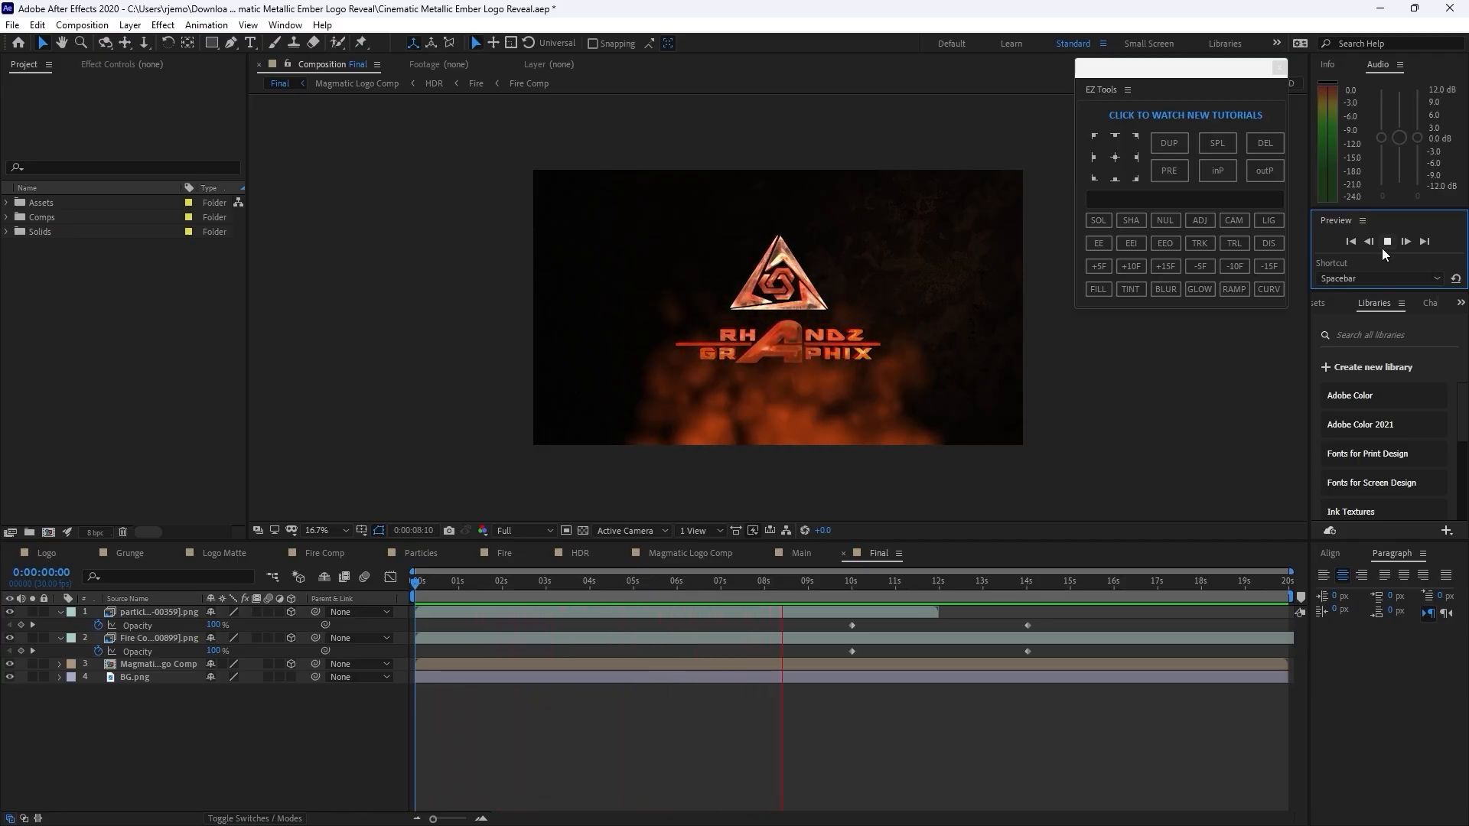
left_click(1381, 248)
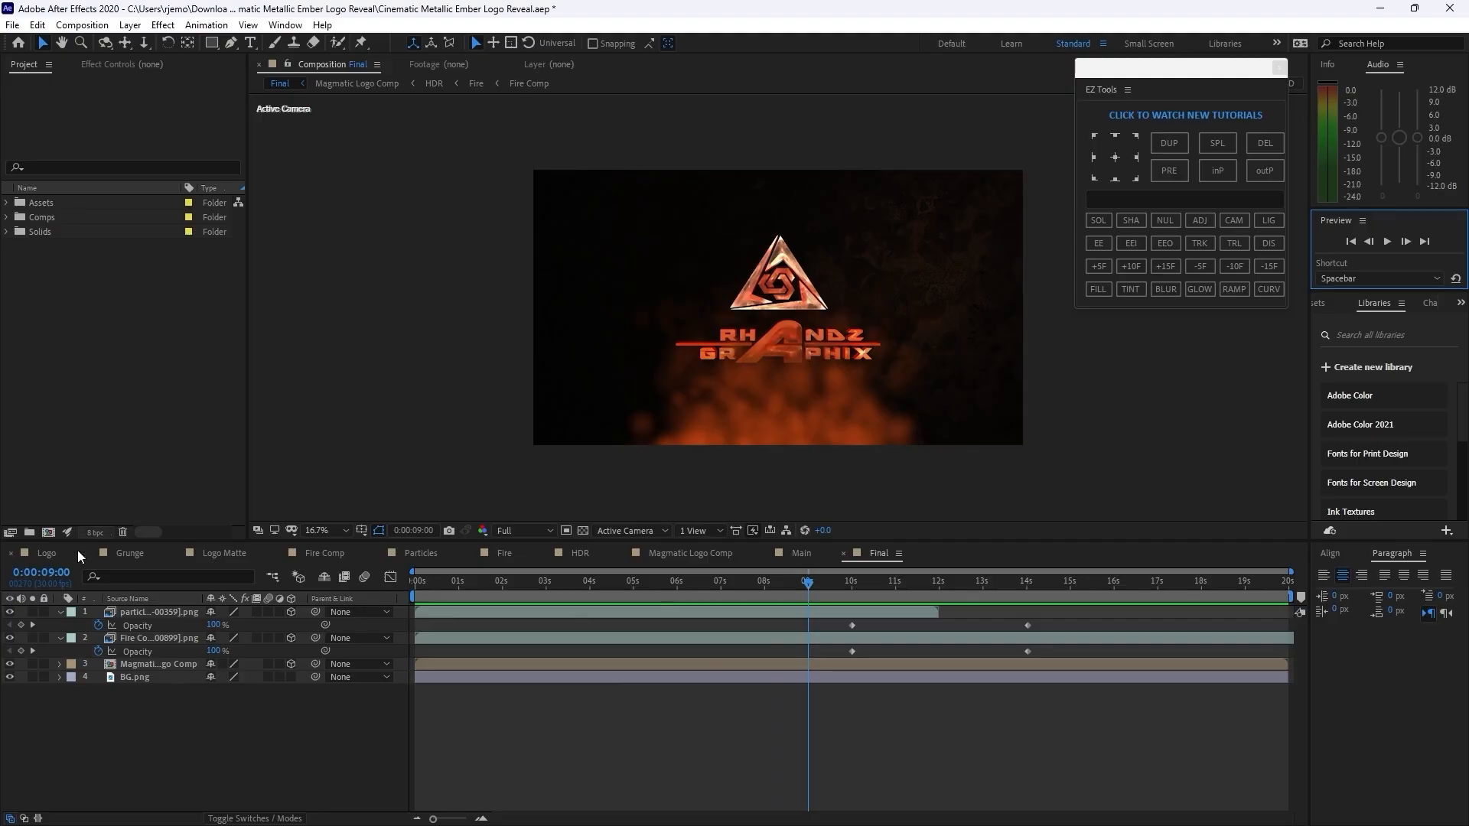
- Set the Magmatic Logo Comp layer's Scale to 60% in the Final composition
left_click(151, 664)
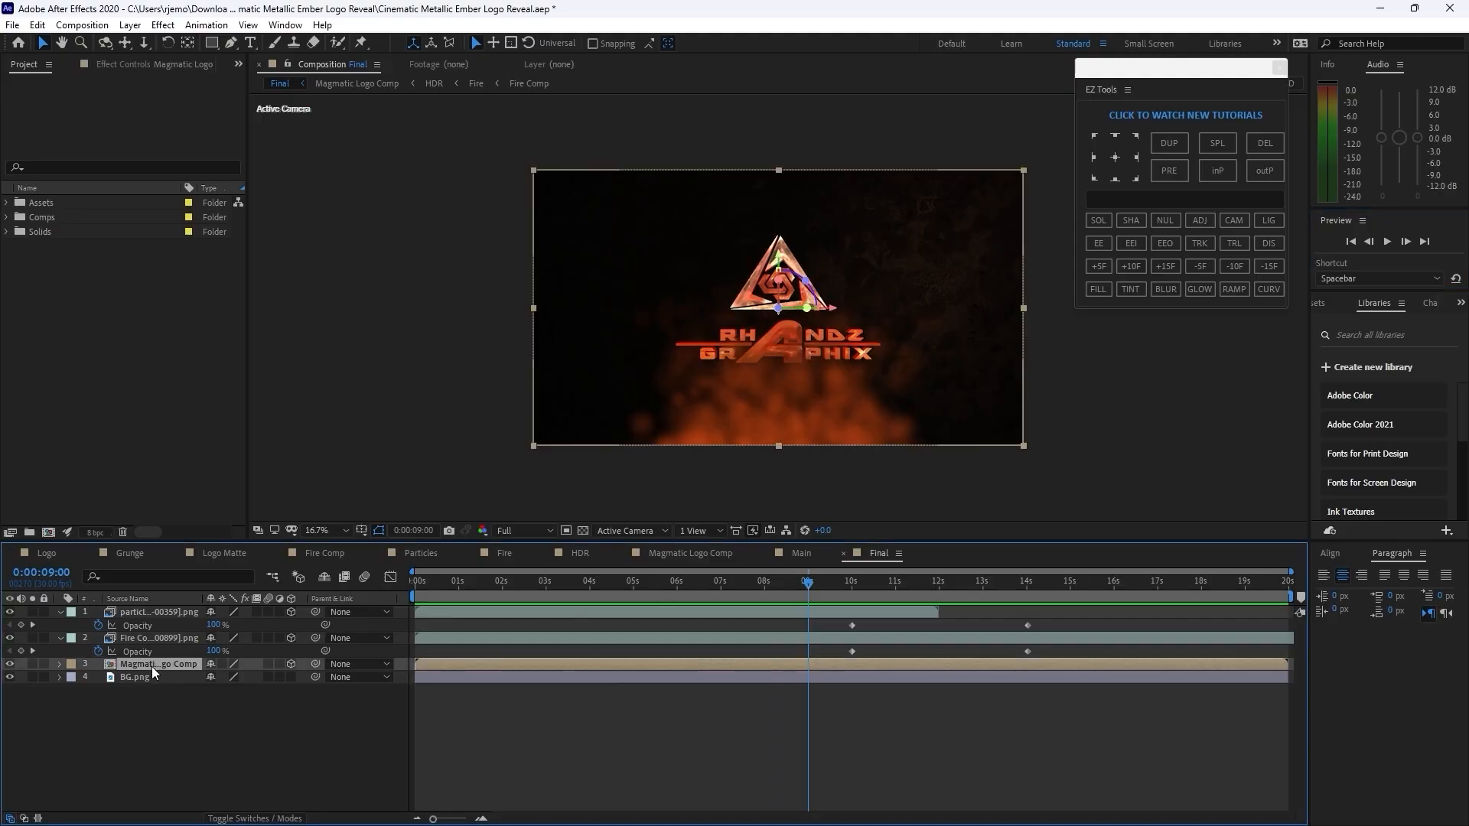
key("s")
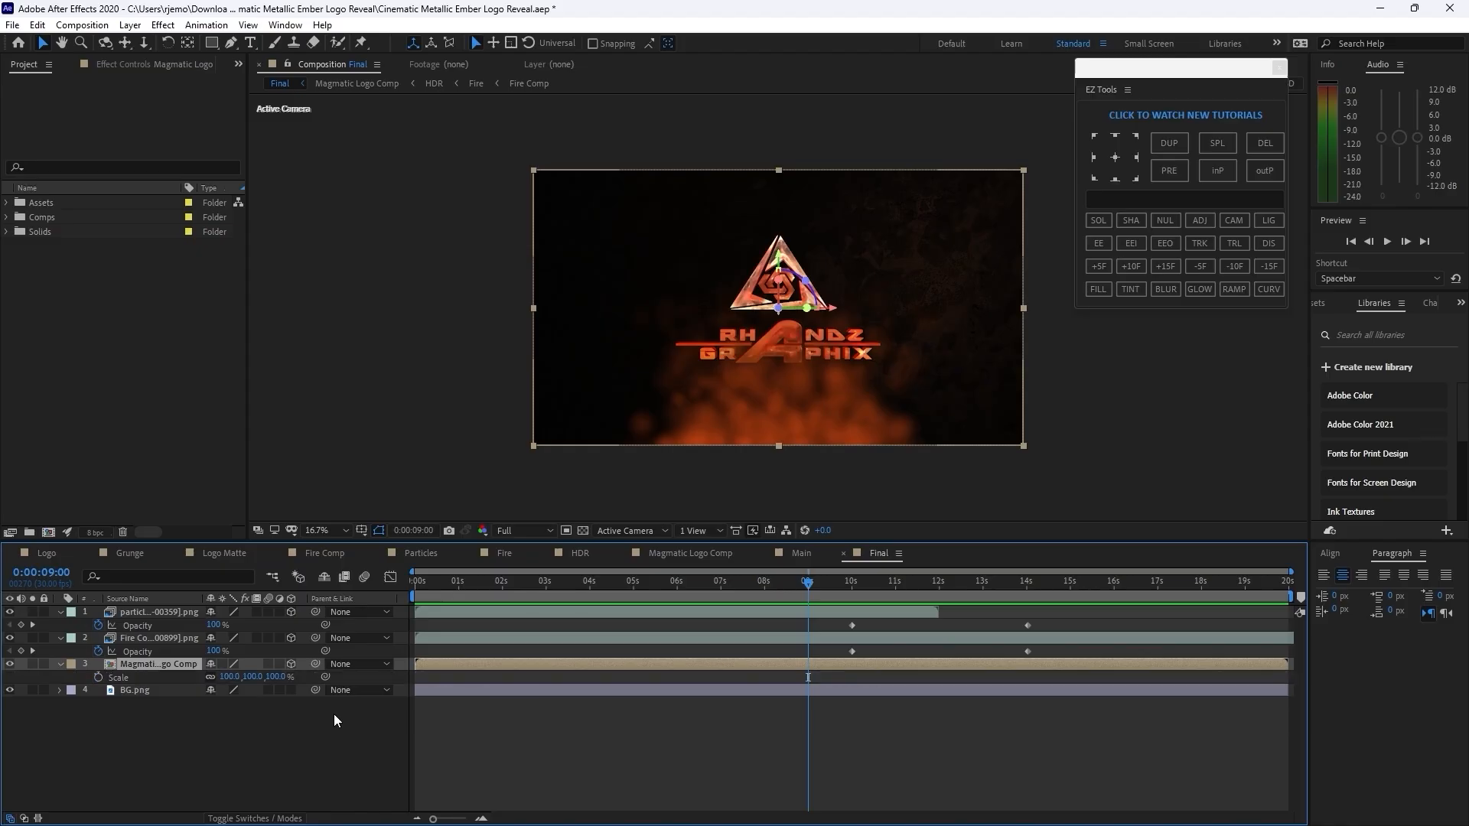
left_click(279, 677)
left_click(279, 736)
left_click(267, 677)
type("60")
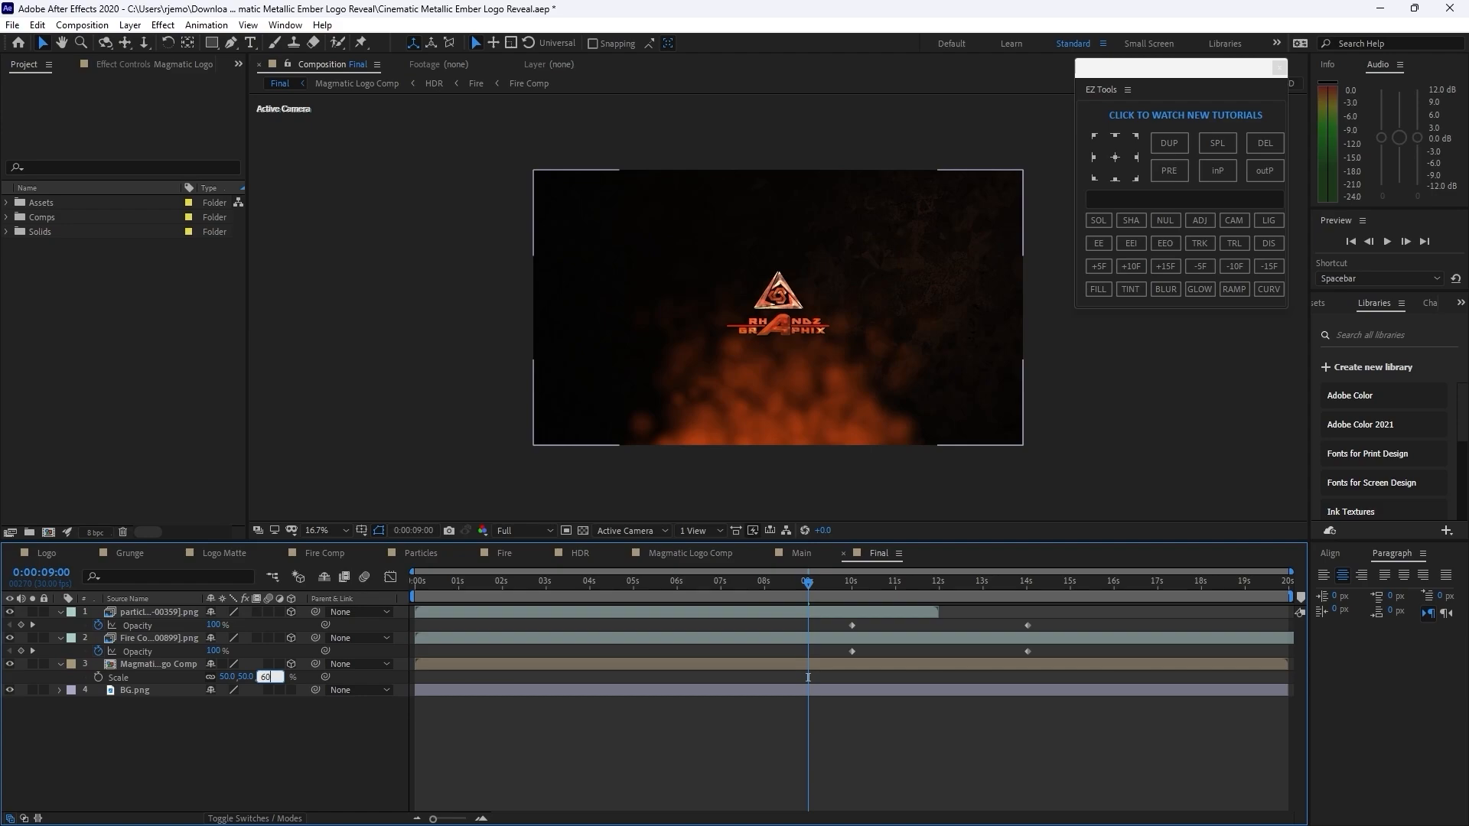
left_click(311, 732)
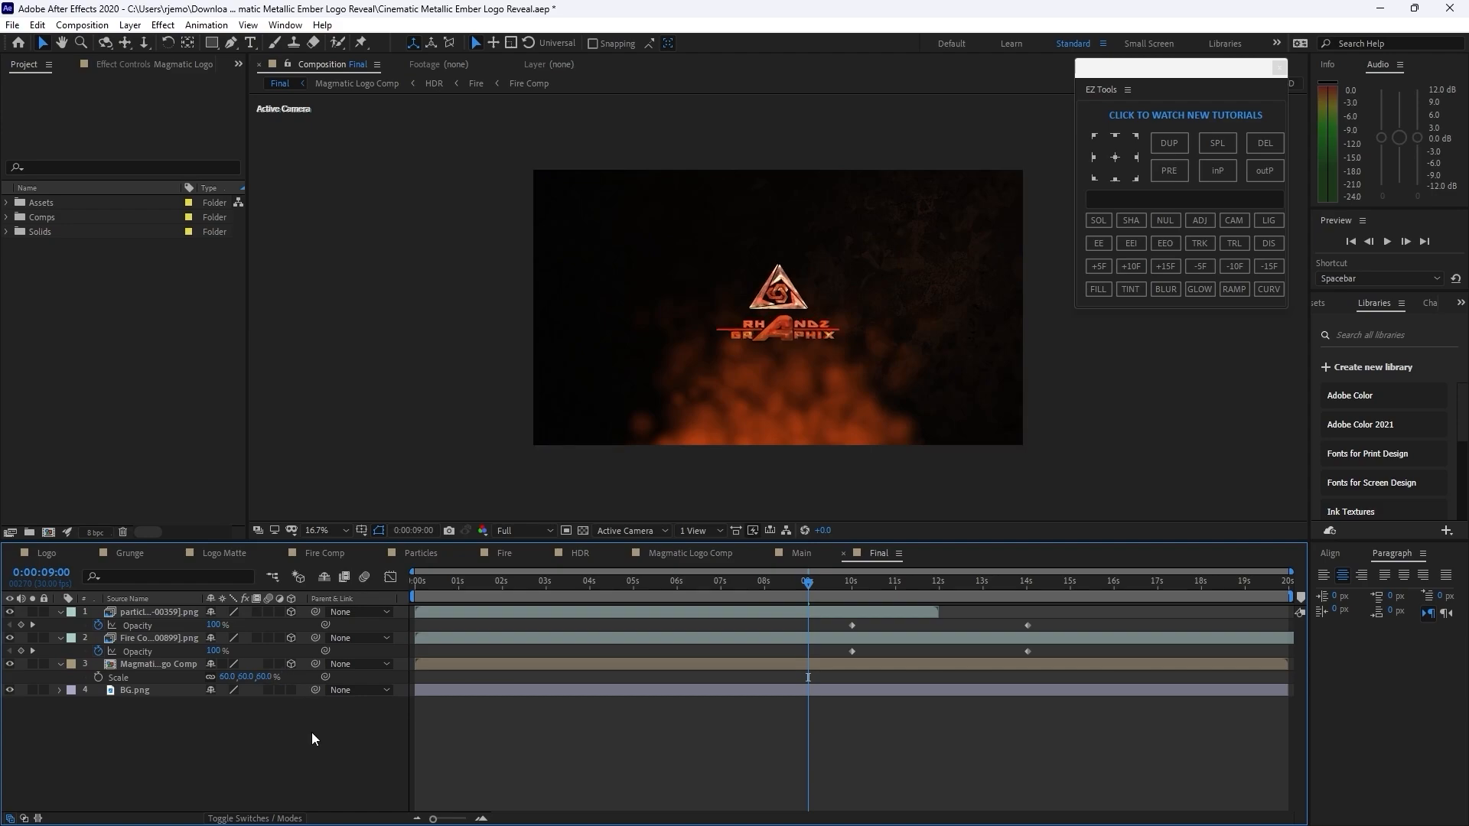
- Scale the Fire Comp sequence layer to 60% and lower it to a Y position of 1532
left_click(181, 640)
key("s")
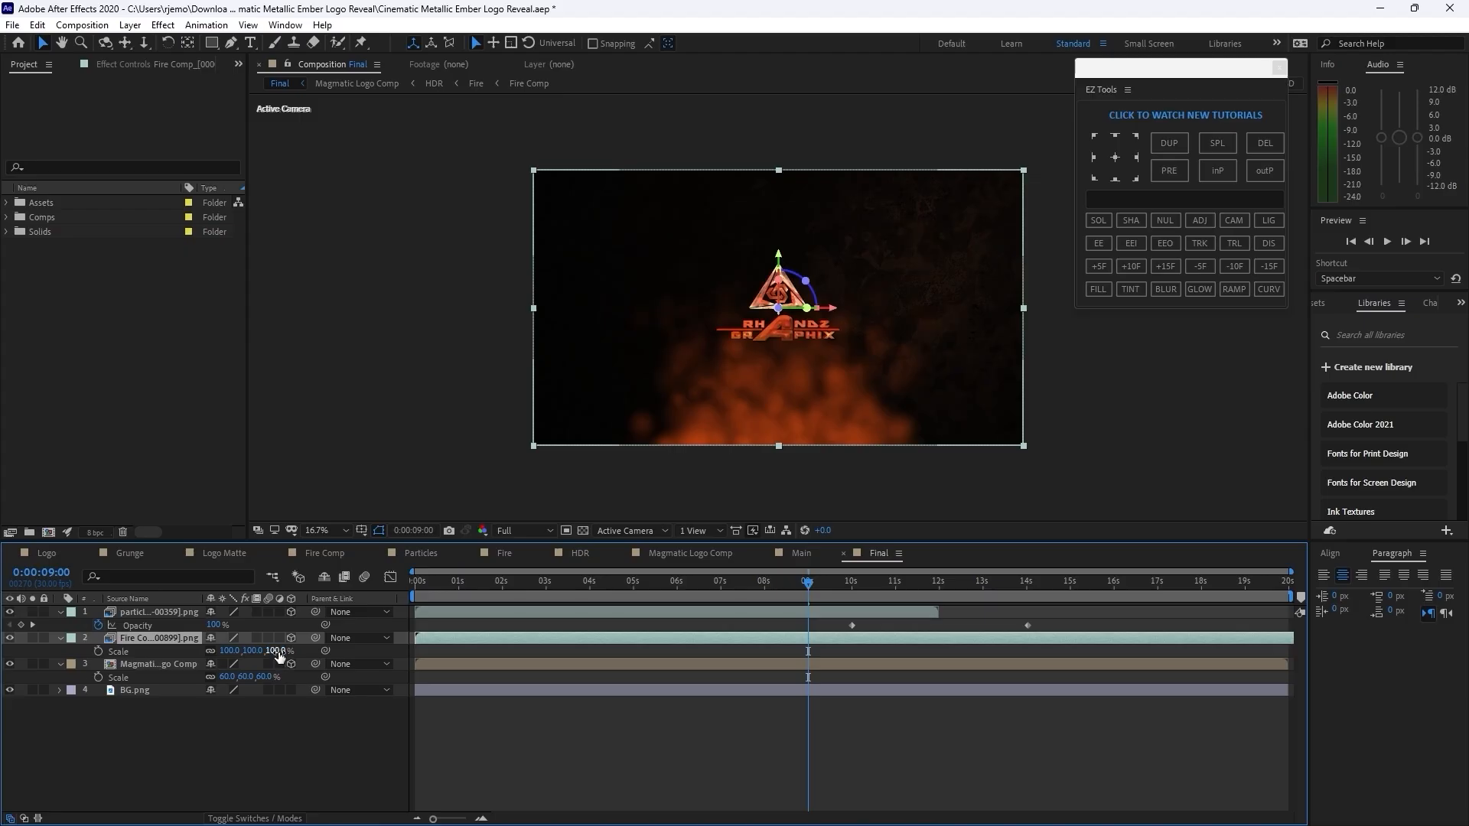
type("60")
left_click(762, 510)
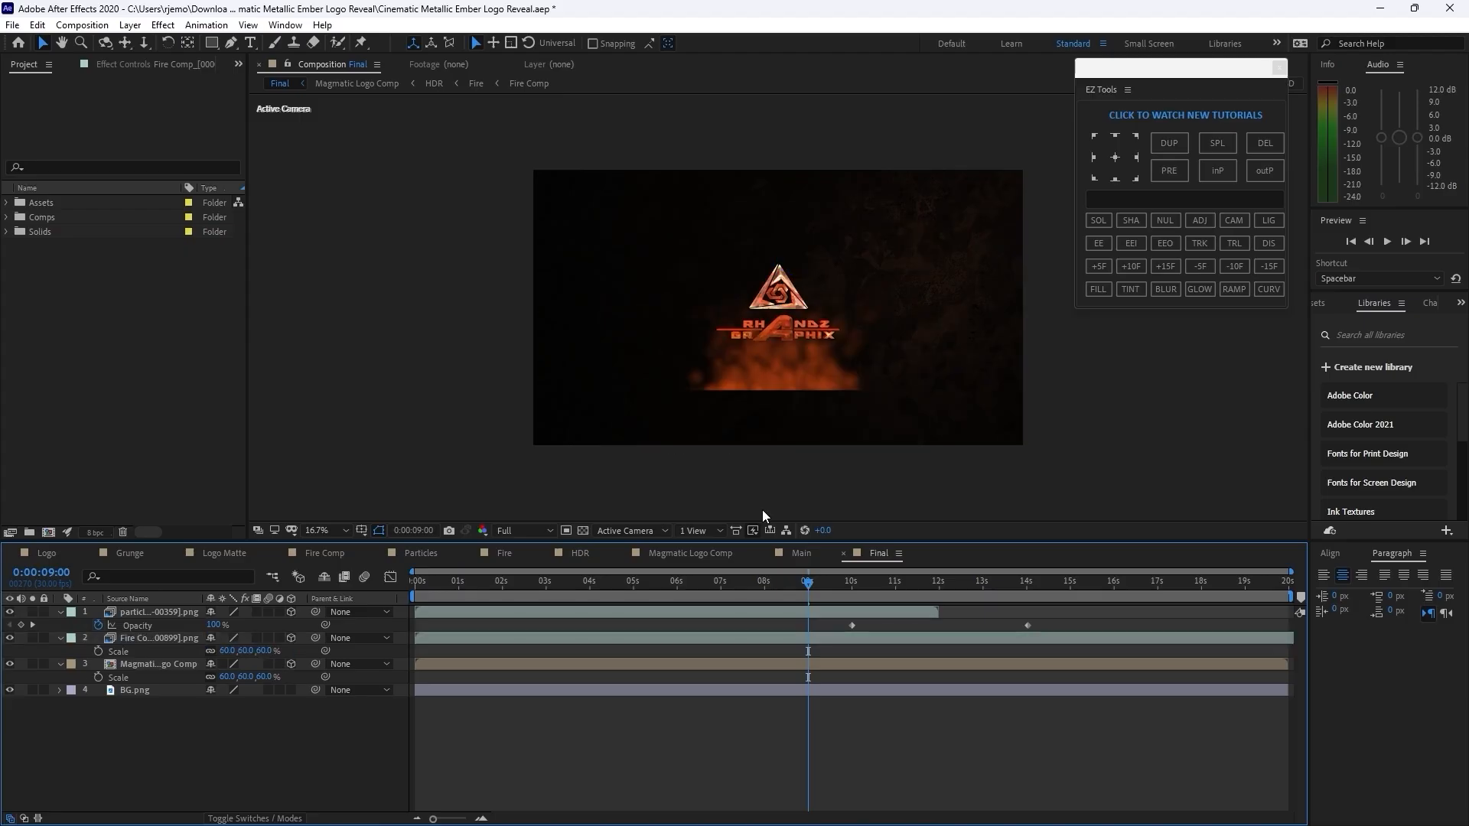
left_click(800, 356)
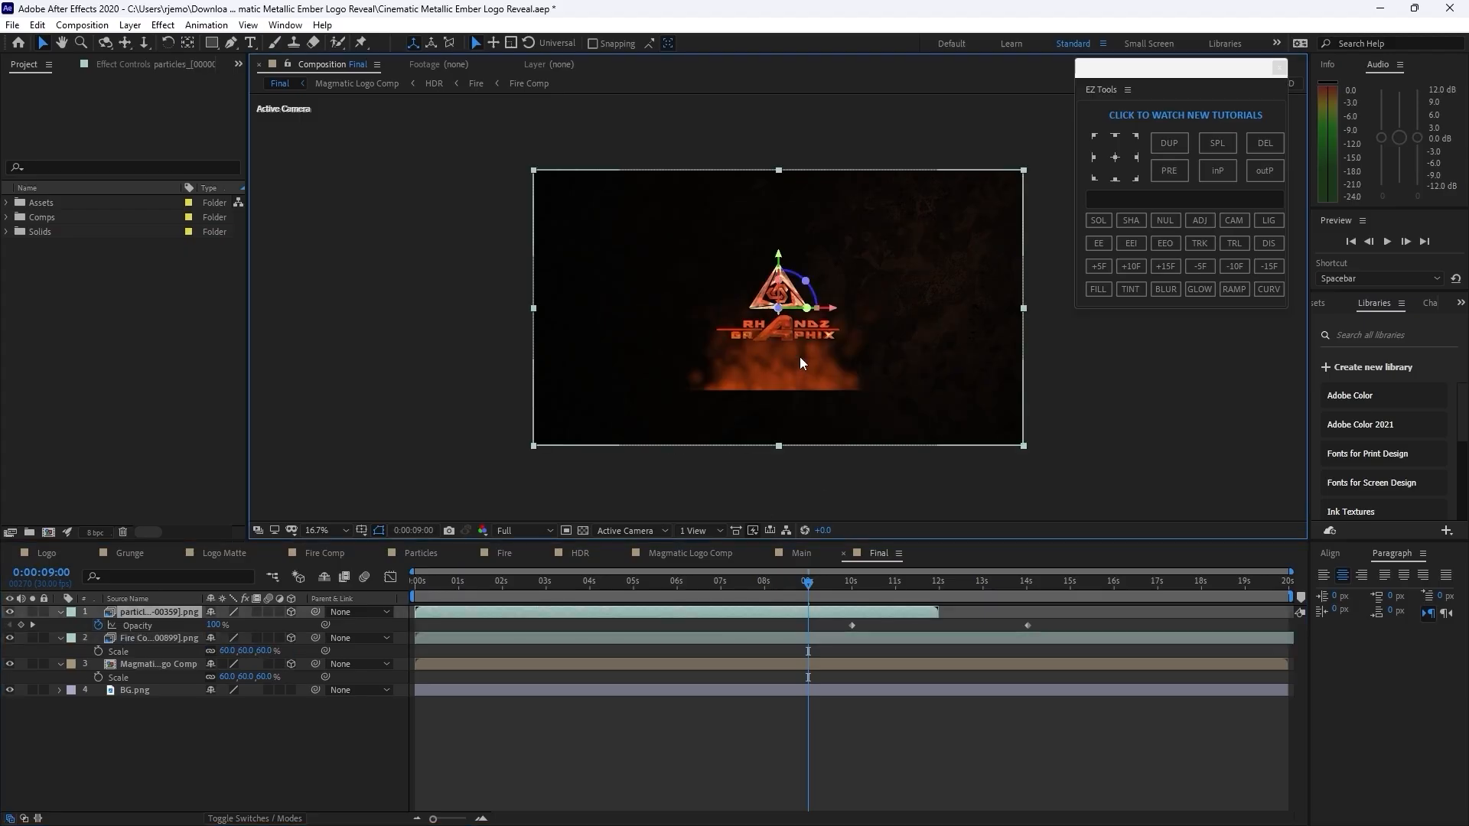
left_click(136, 635)
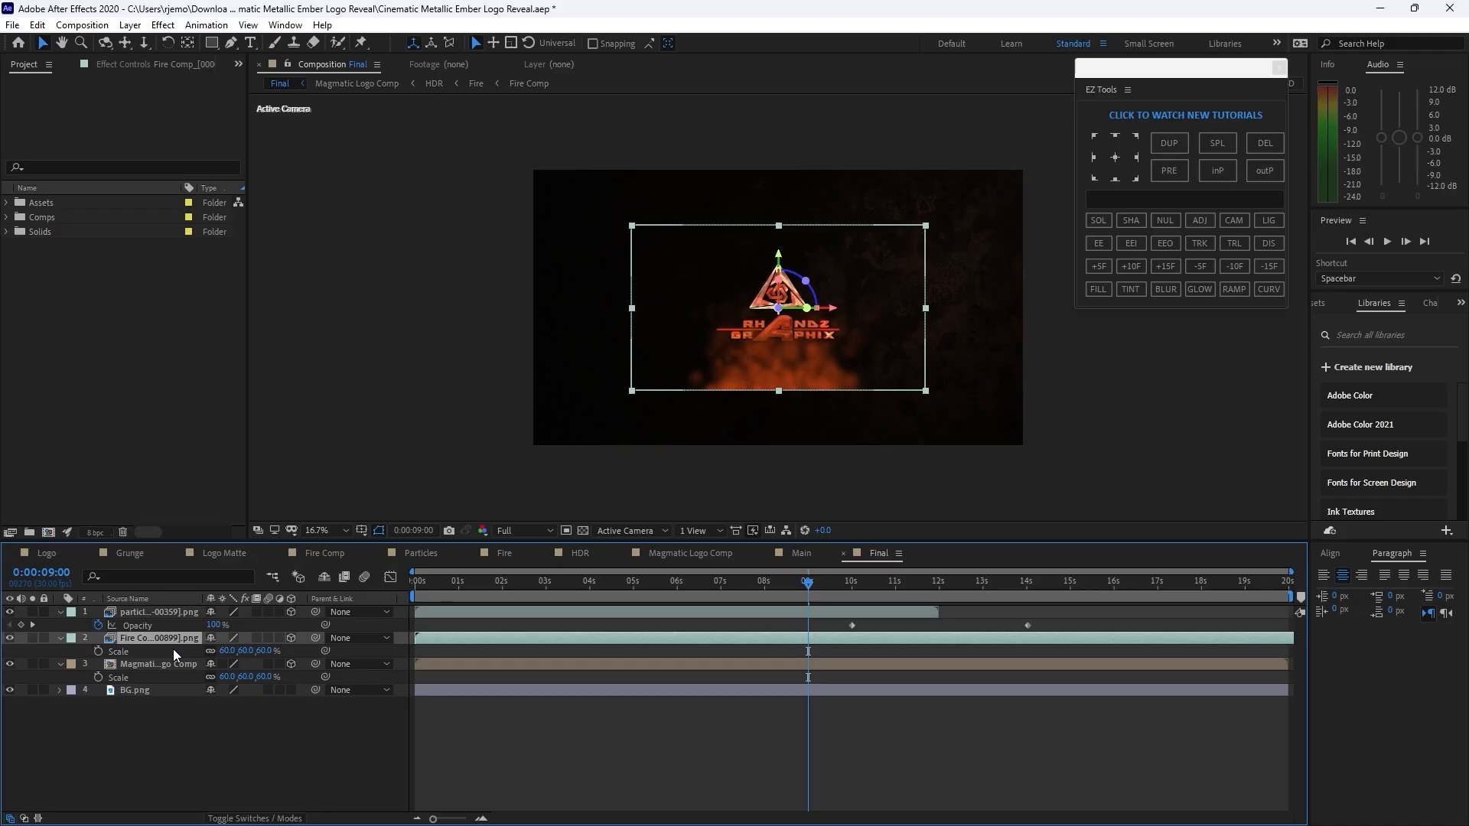
key("p")
left_click_drag(248, 658, 469, 742)
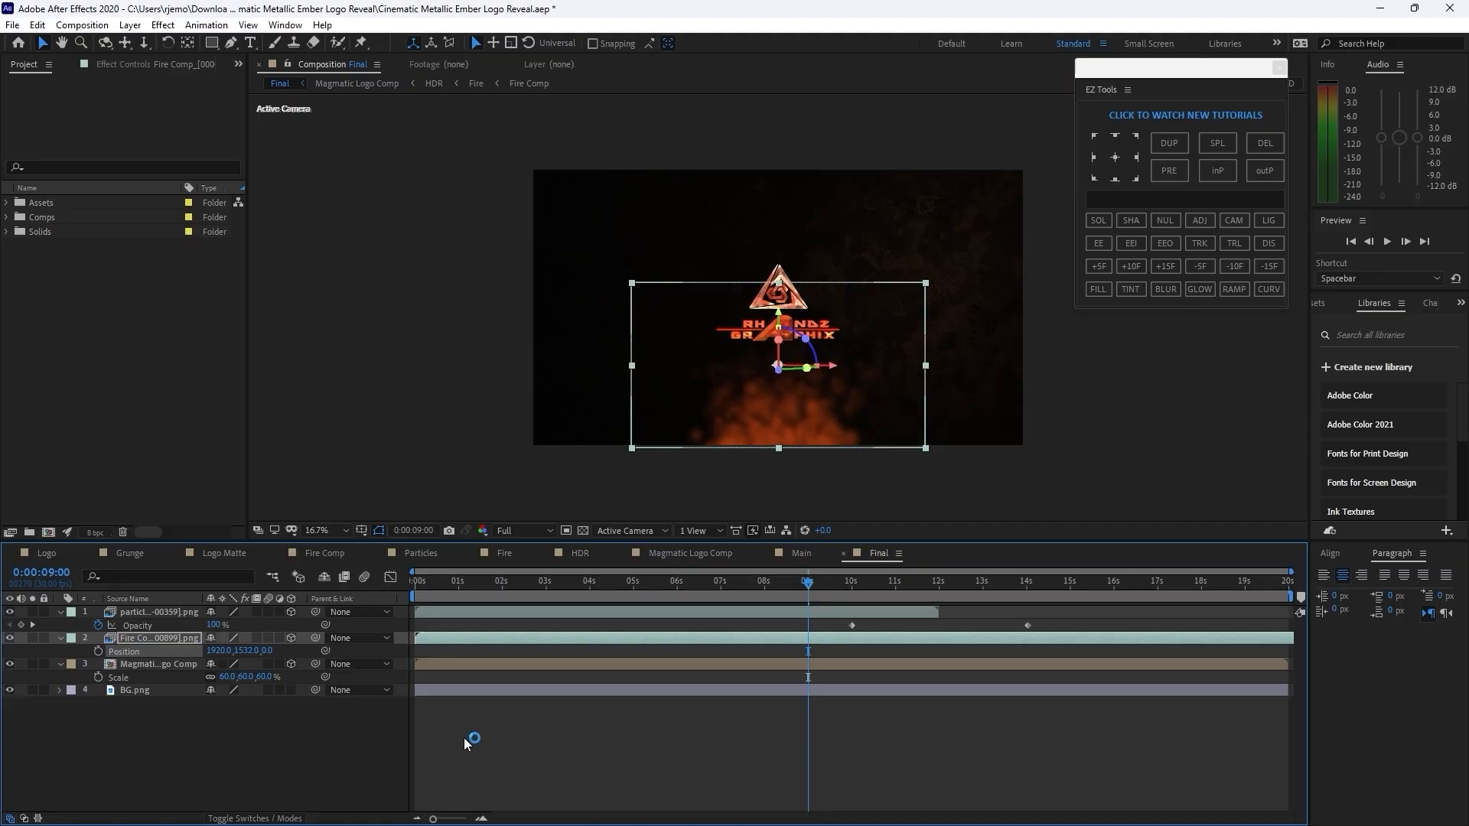
left_click(178, 613)
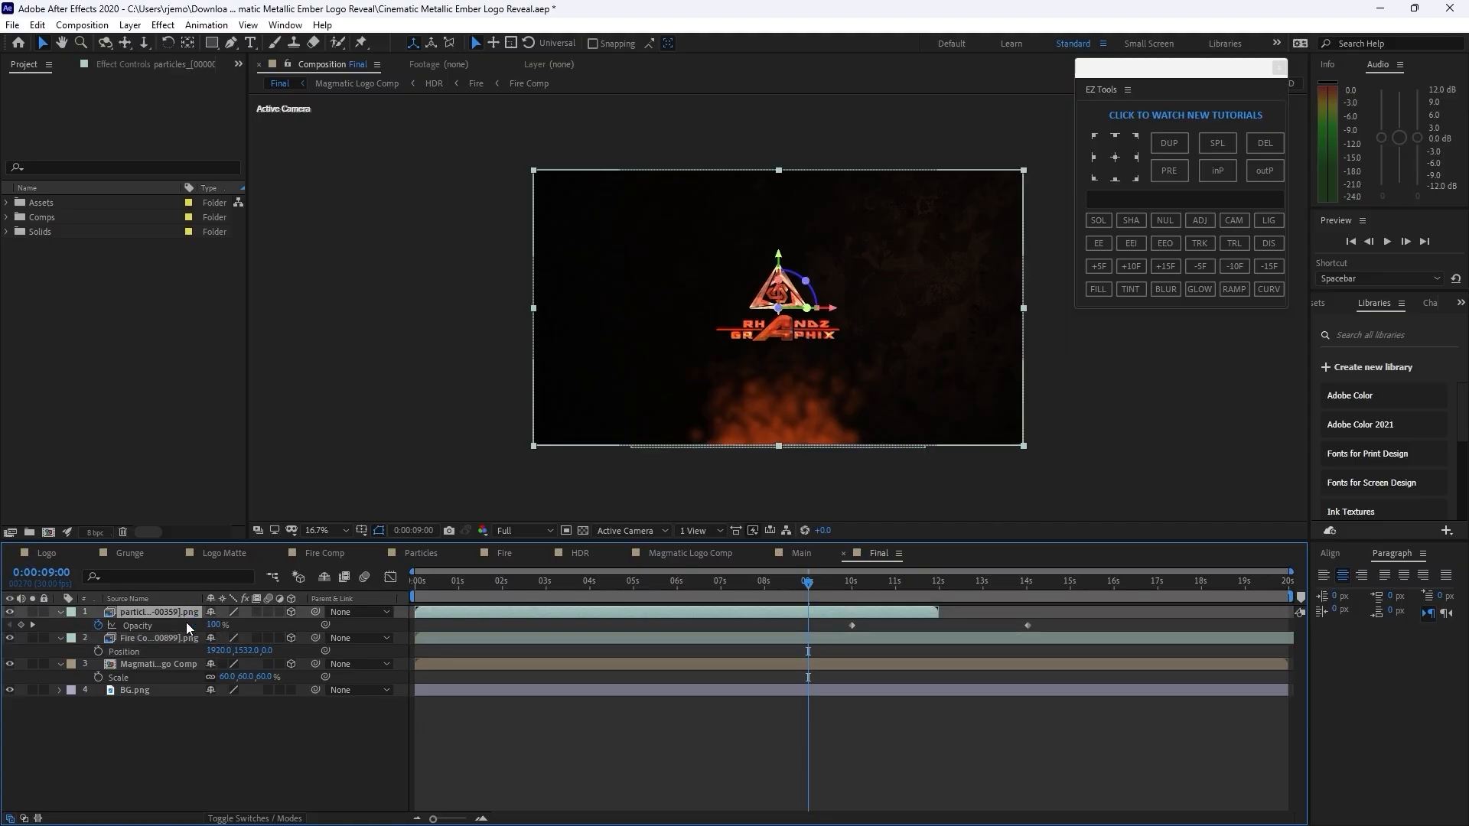
key("s")
left_click(280, 625)
type("60")
key("Return")
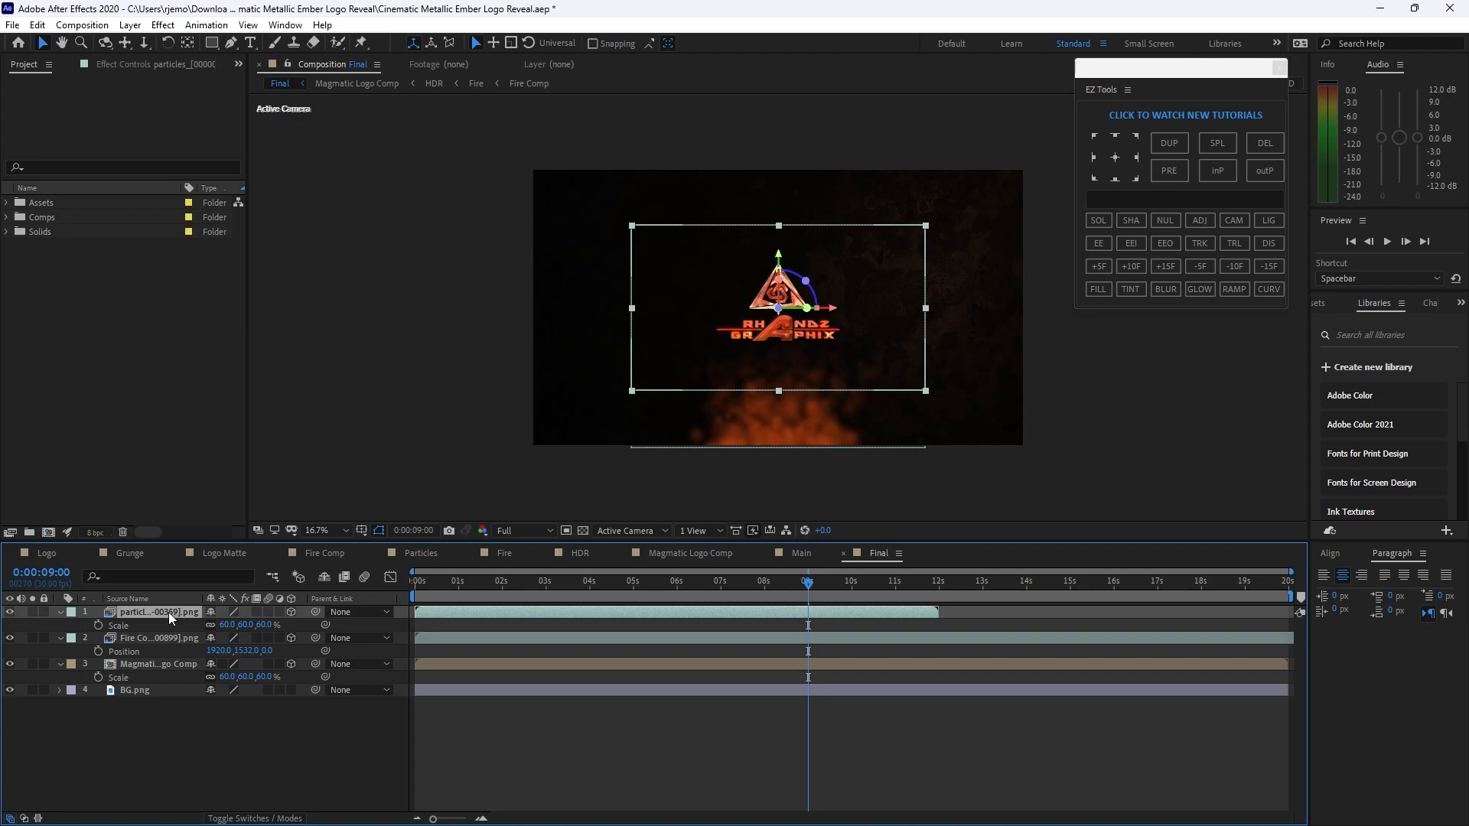
key("p")
left_click_drag(244, 625, 455, 750)
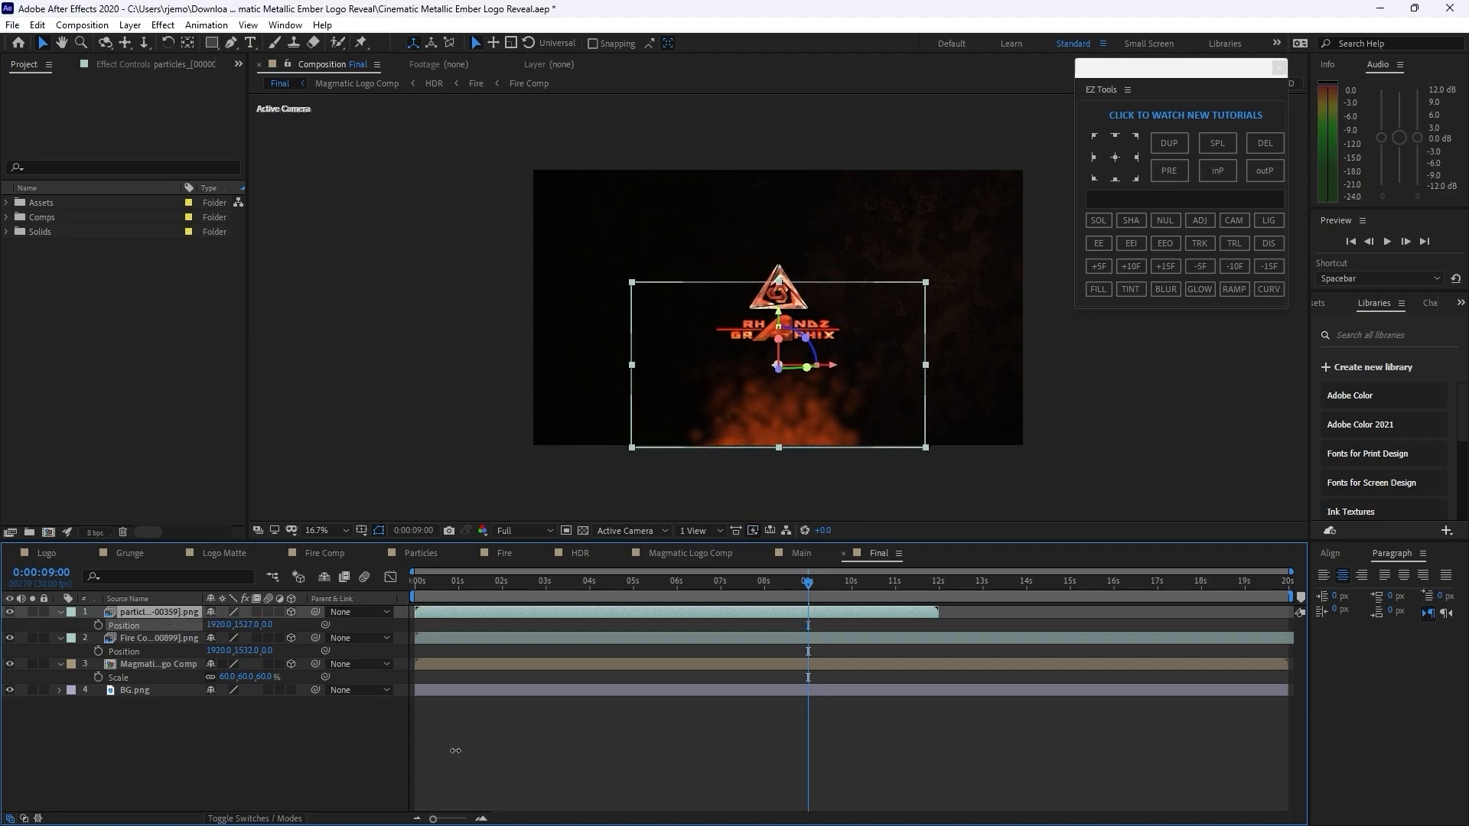
- Preview the Final composition from the start to check the resized logo, fire and particles
key("Home")
left_click(1387, 241)
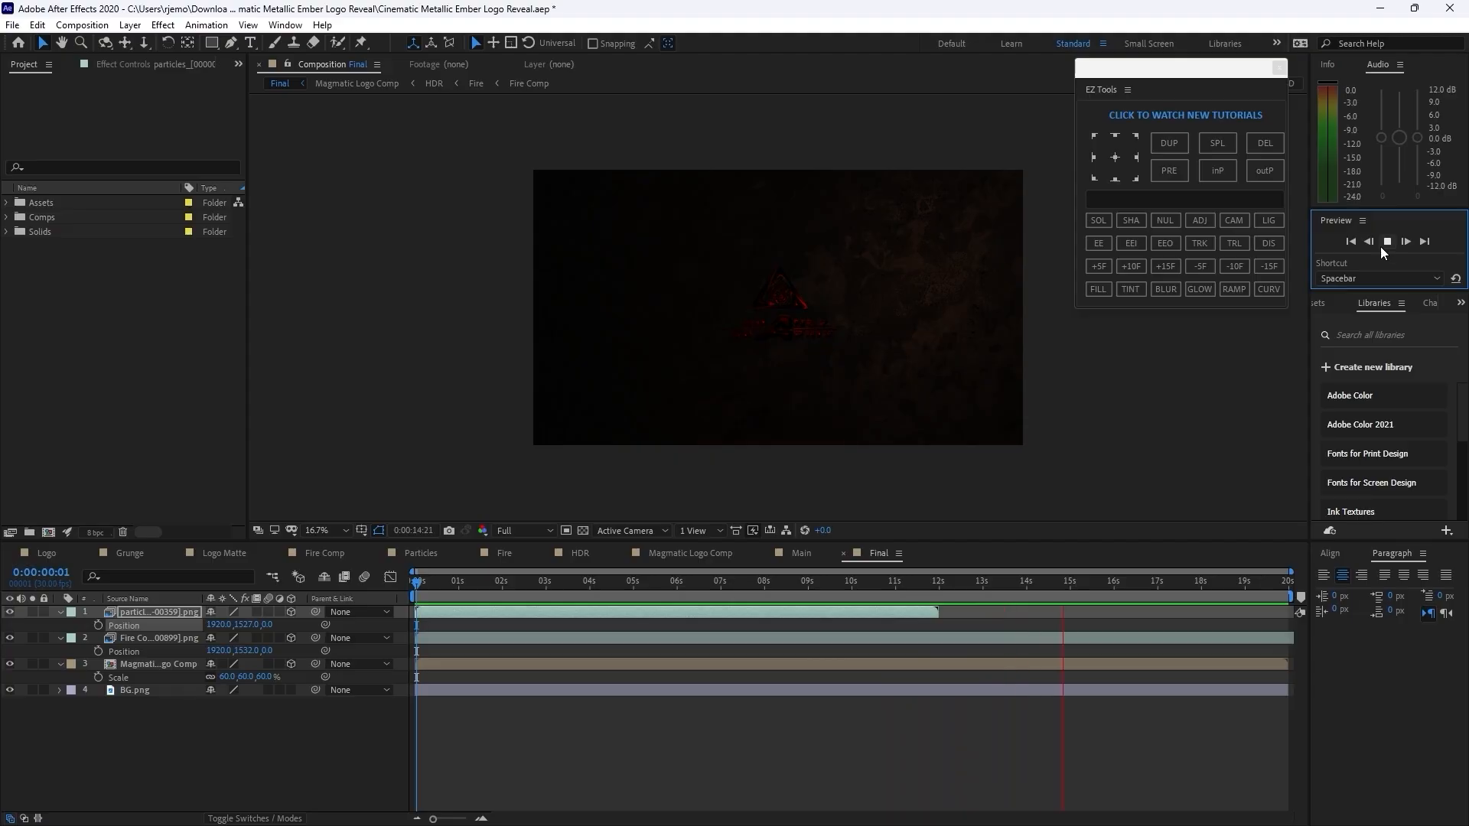
left_click(1385, 243)
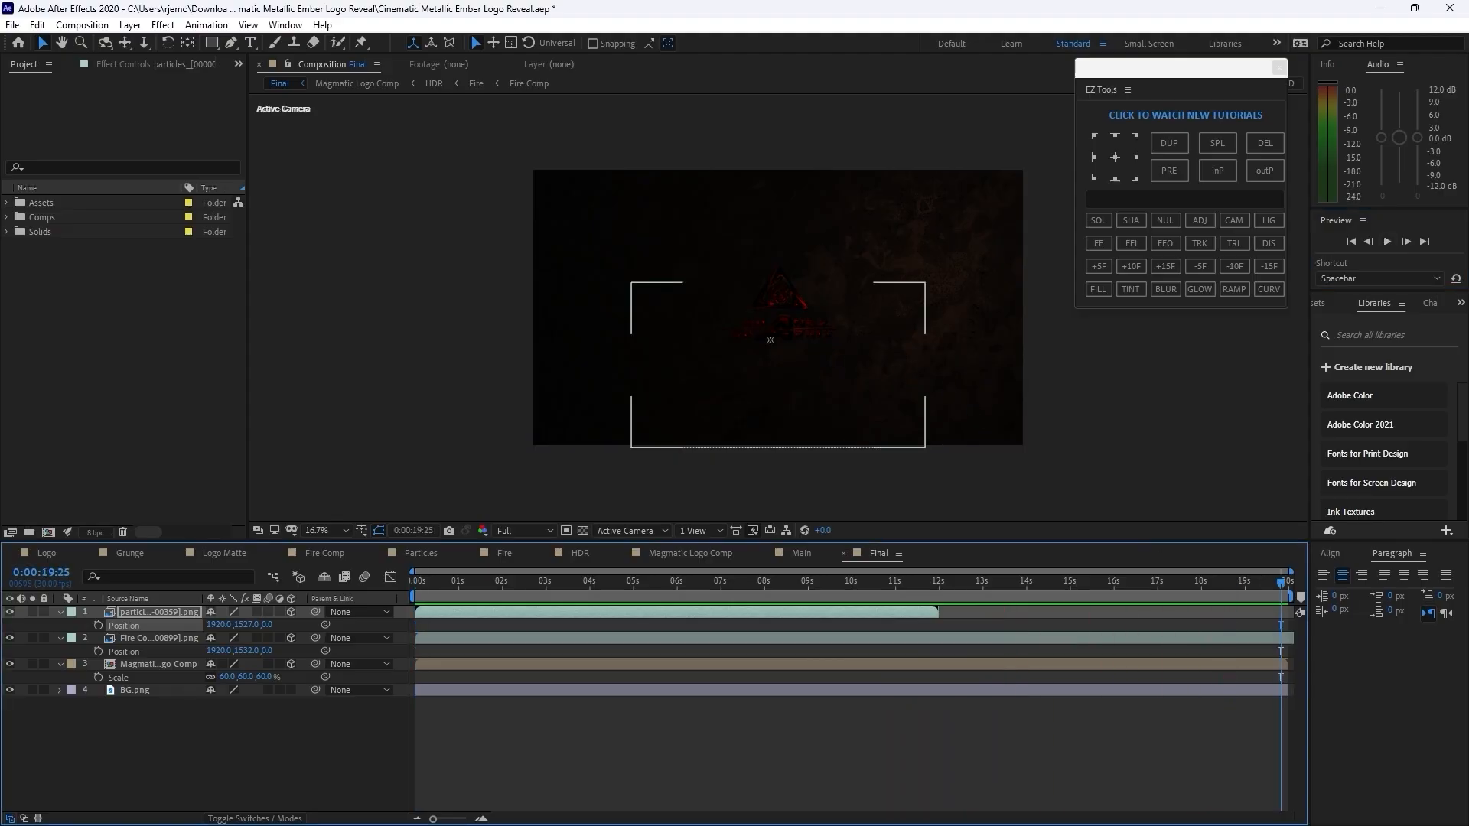
- Create a new composition named Render and place the Final composition in it as a layer
left_click(81, 25)
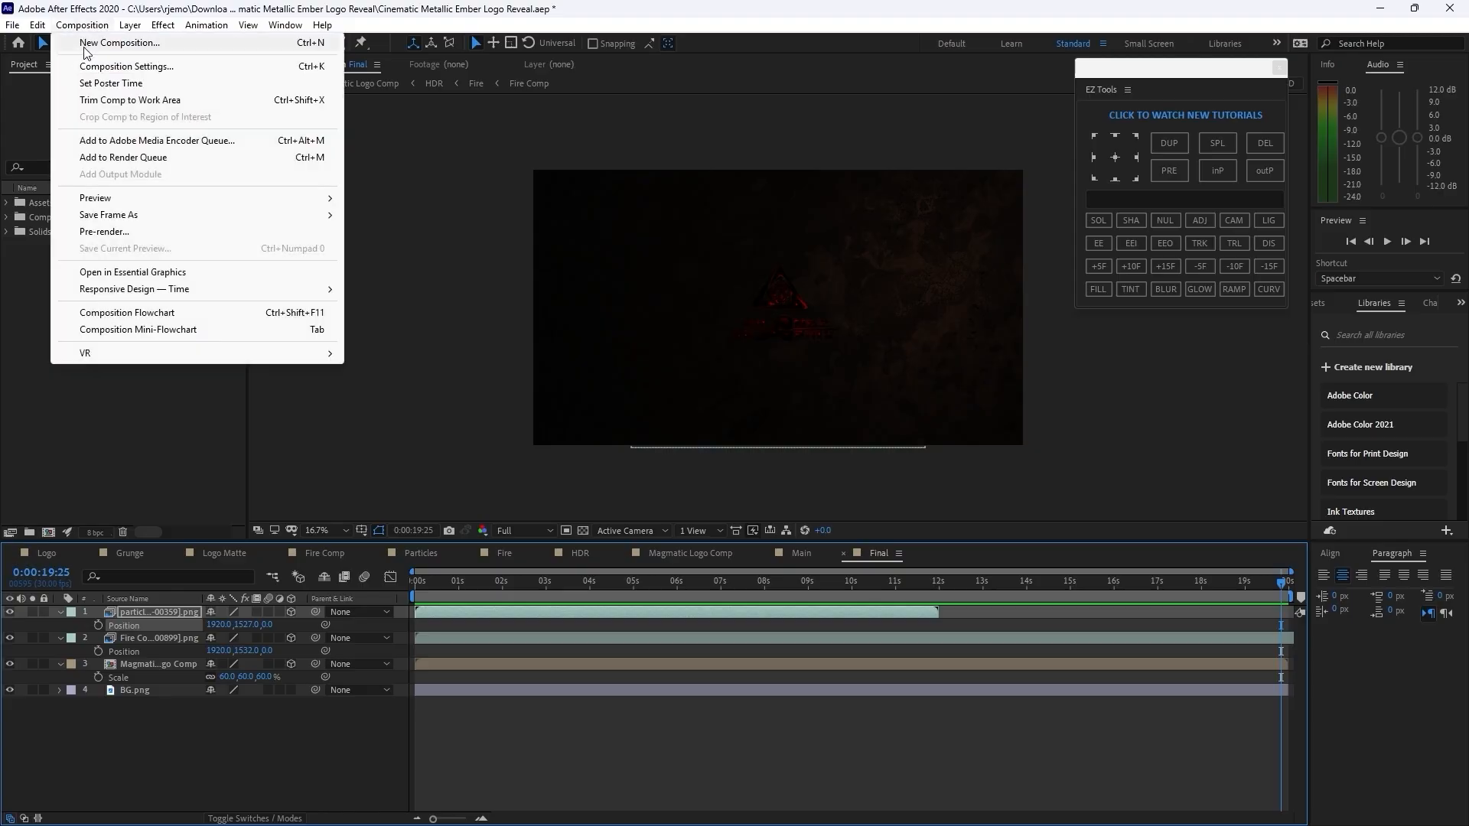
left_click(85, 49)
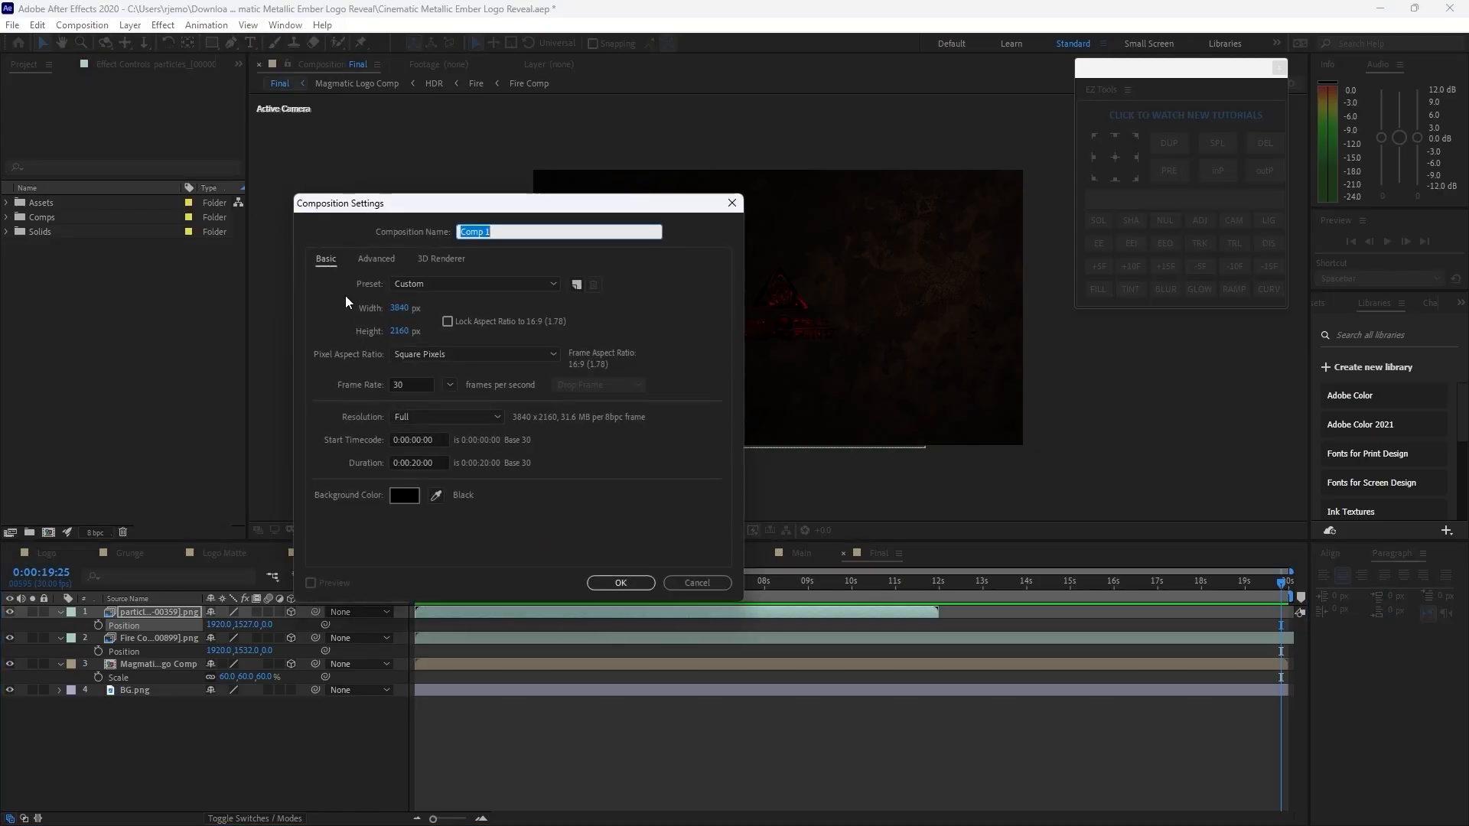
type("Render")
left_click(620, 582)
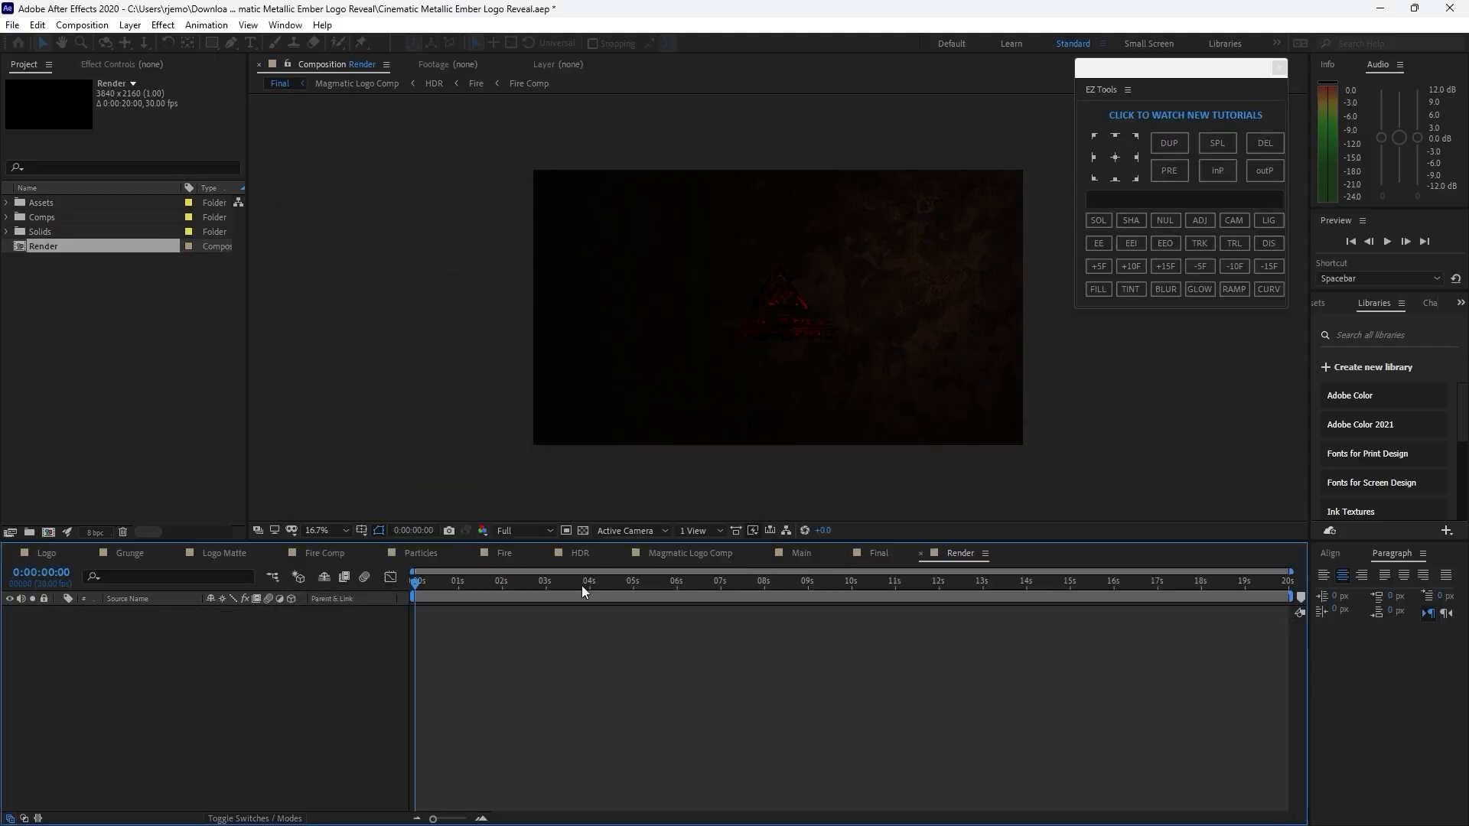
left_click(7, 218)
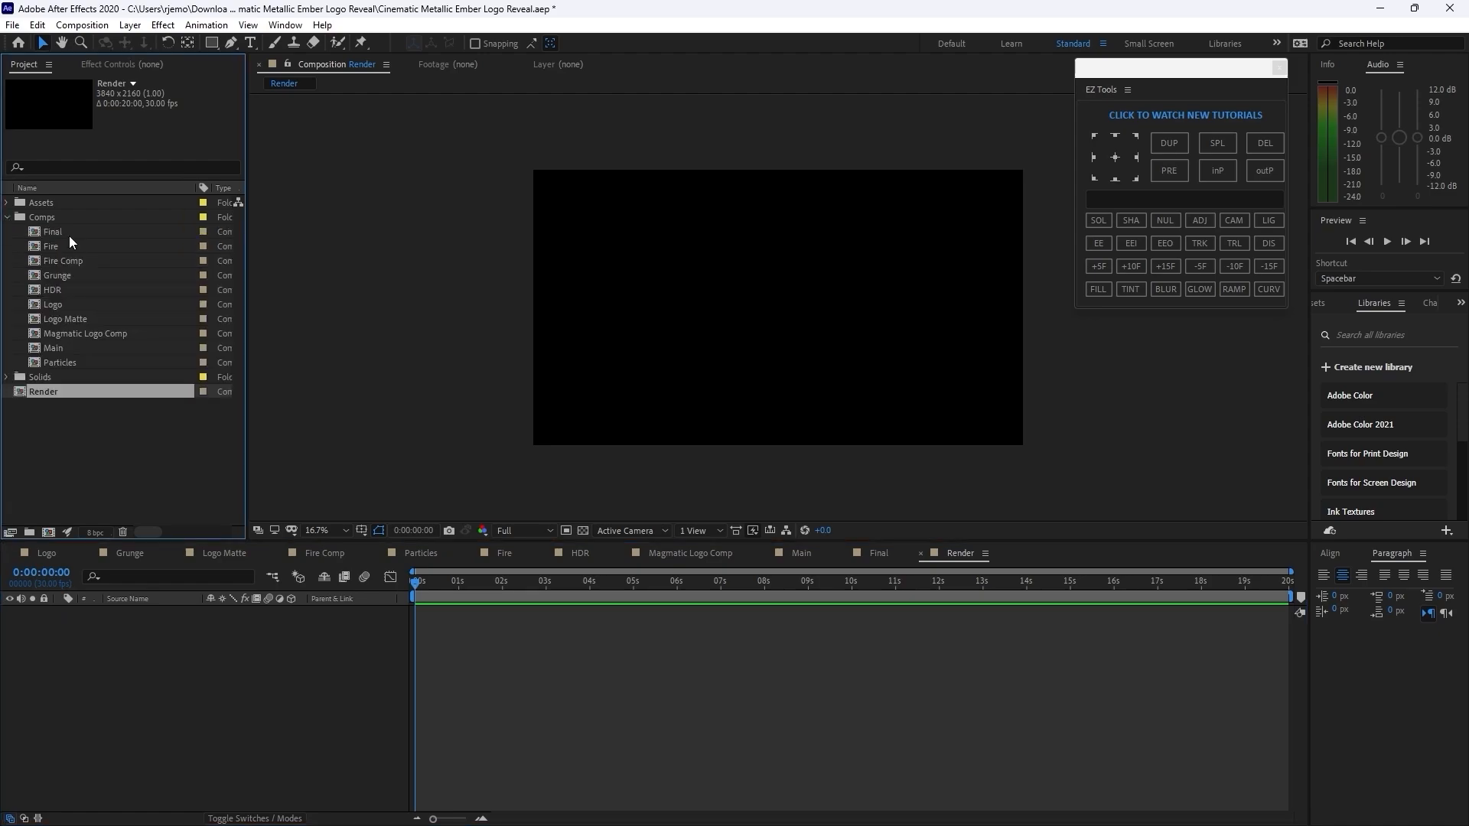
left_click_drag(69, 236, 88, 644)
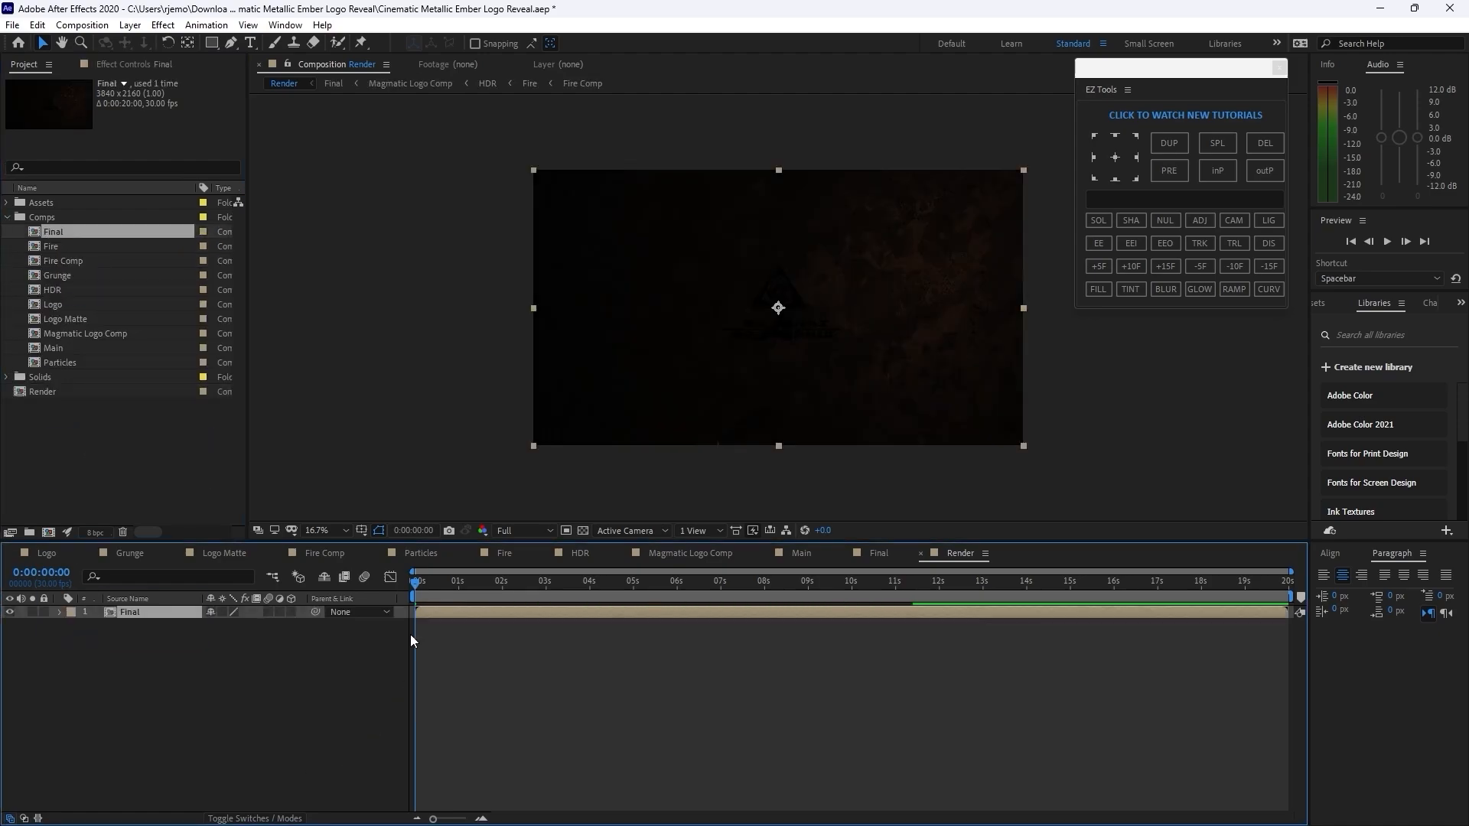
- Keyframe the Final layer's Opacity in Render from 100% at 0:00:17:00 to 0% at 0:00:19:01
left_click_drag(410, 635, 1075, 658)
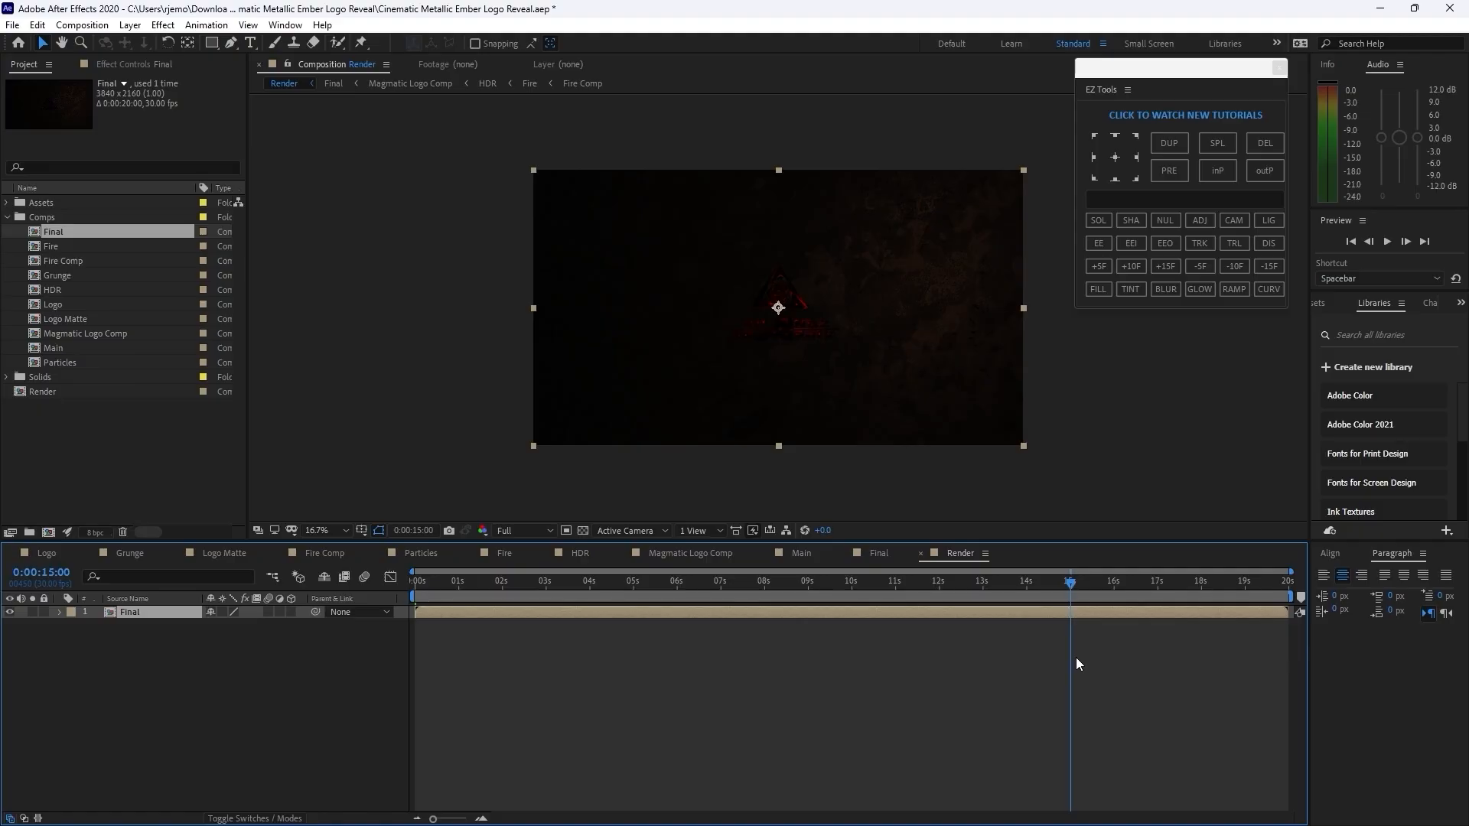
left_click_drag(1088, 593, 1157, 590)
key("t")
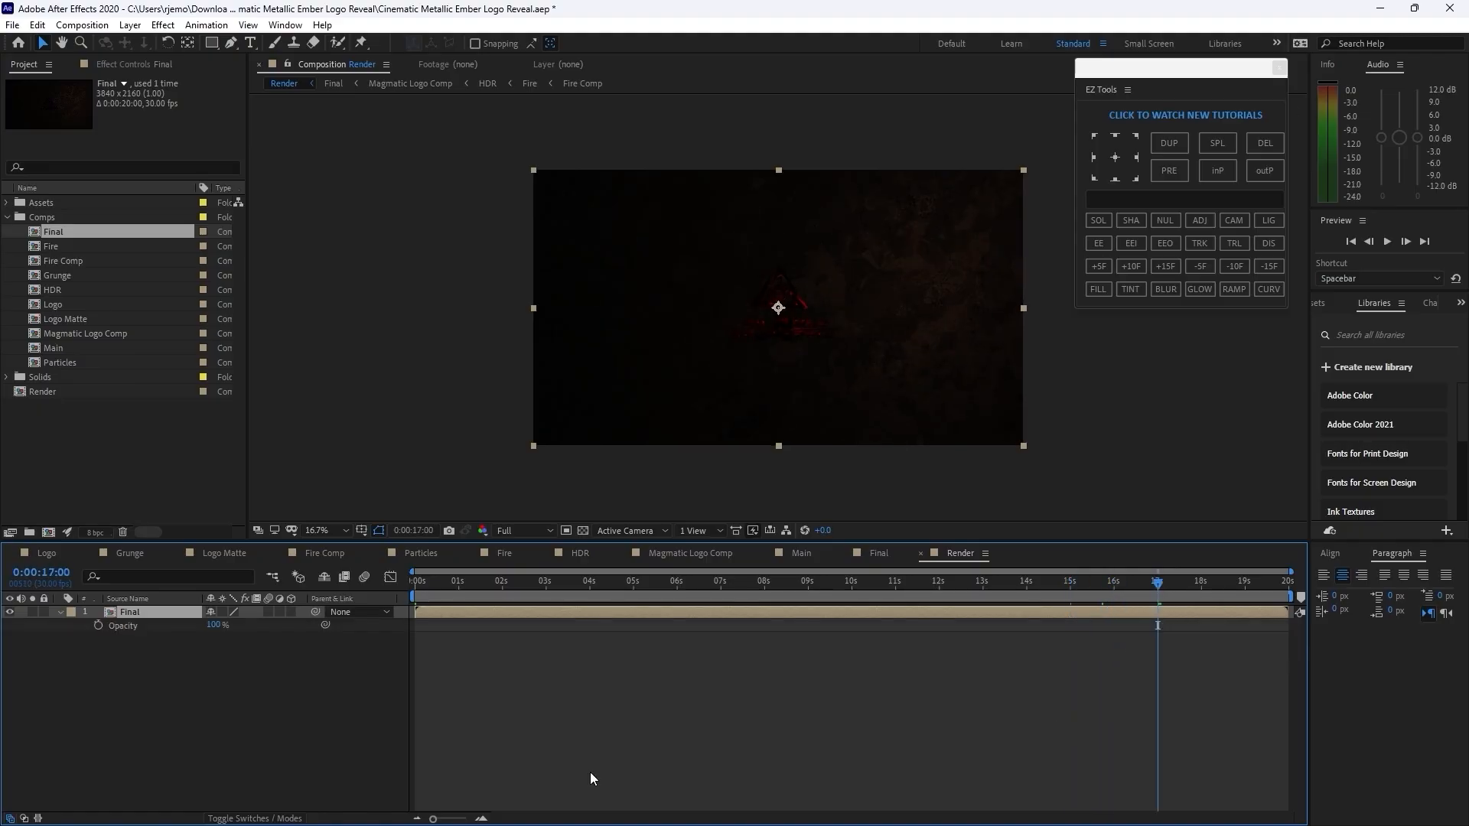
left_click(97, 626)
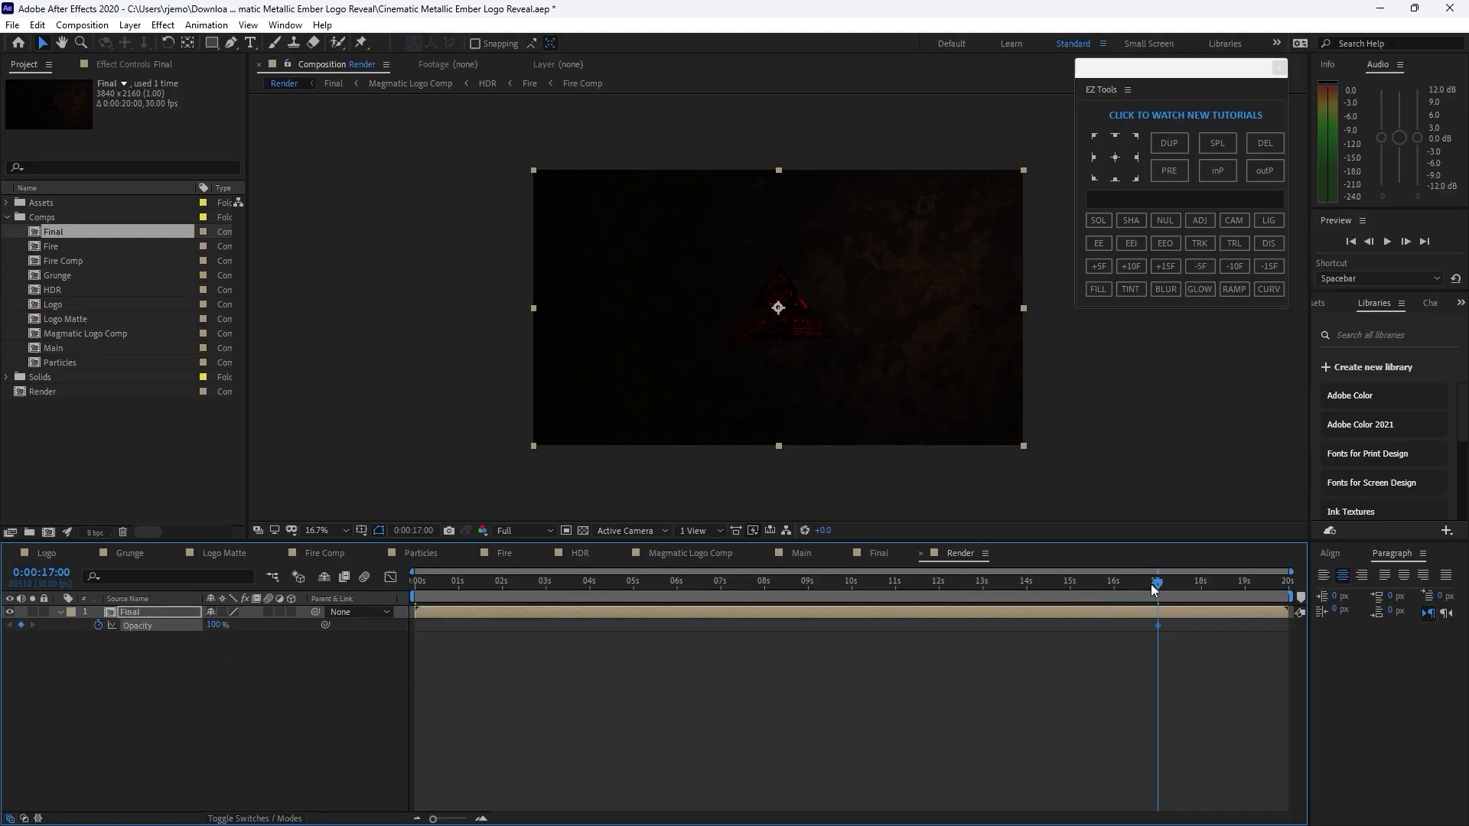
left_click_drag(1153, 585, 1246, 592)
left_click_drag(225, 632, 132, 644)
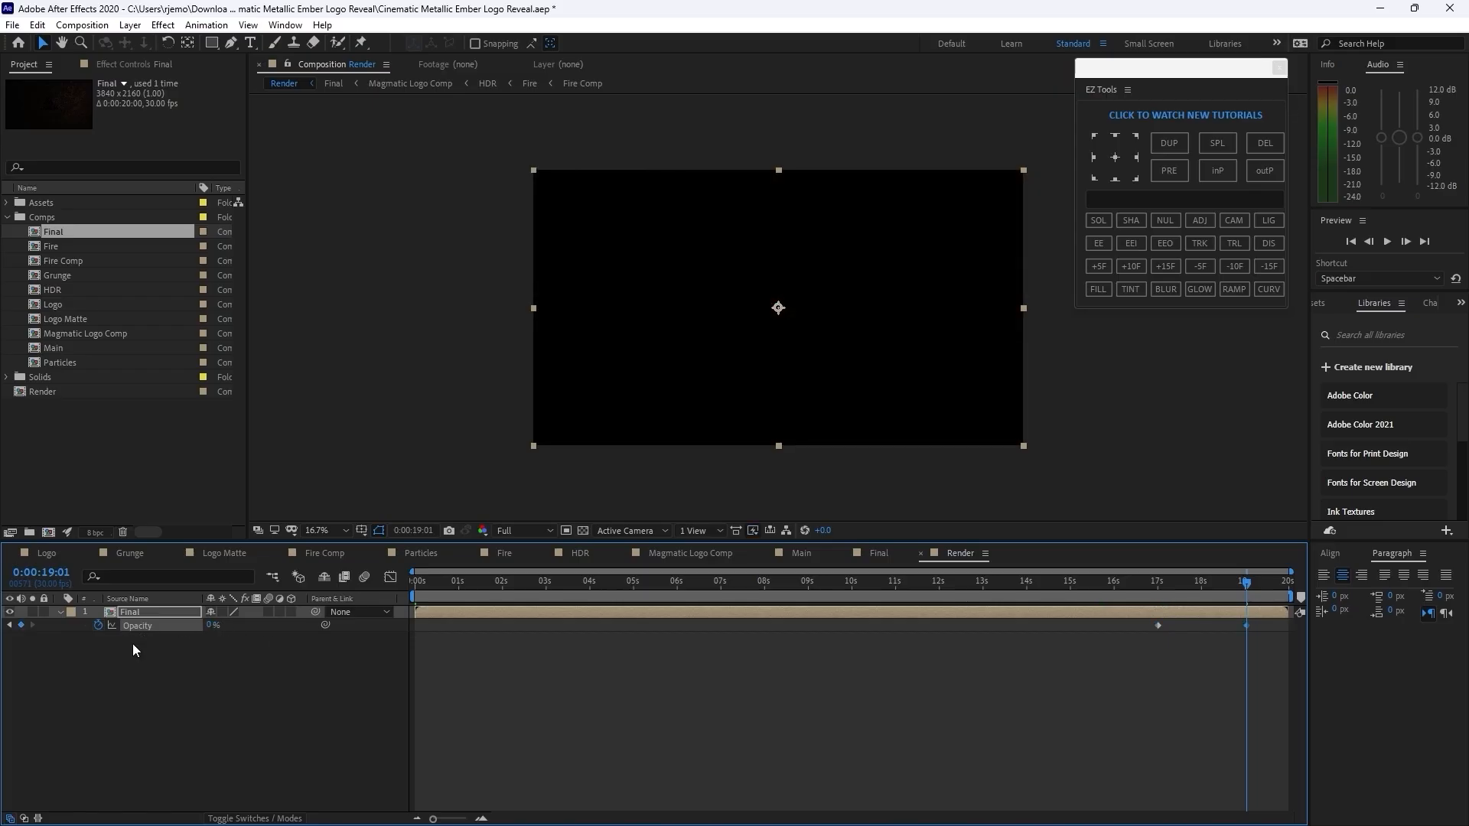
- Preview the Render composition from the start
left_click(406, 585)
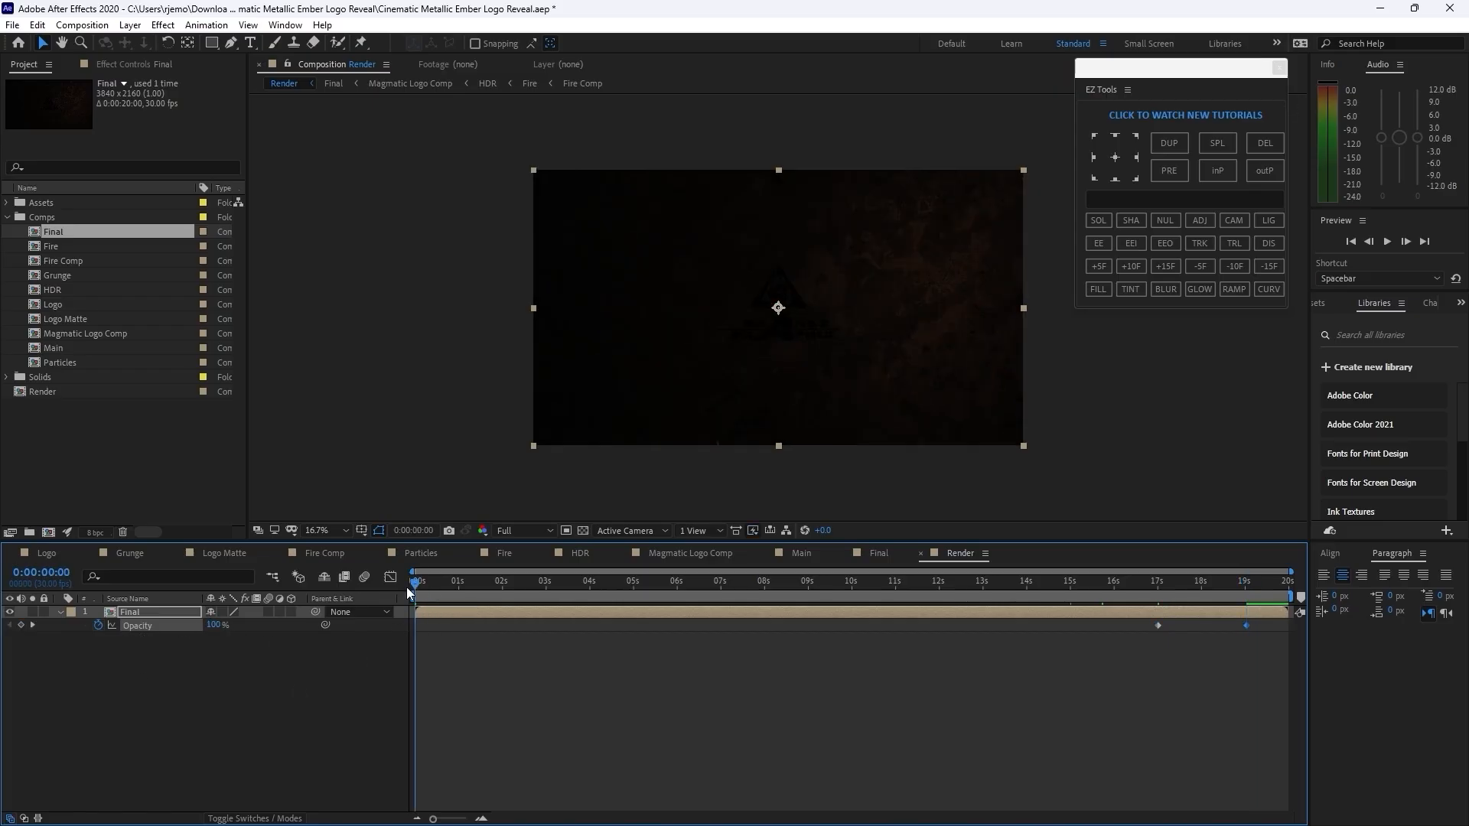
left_click(1384, 249)
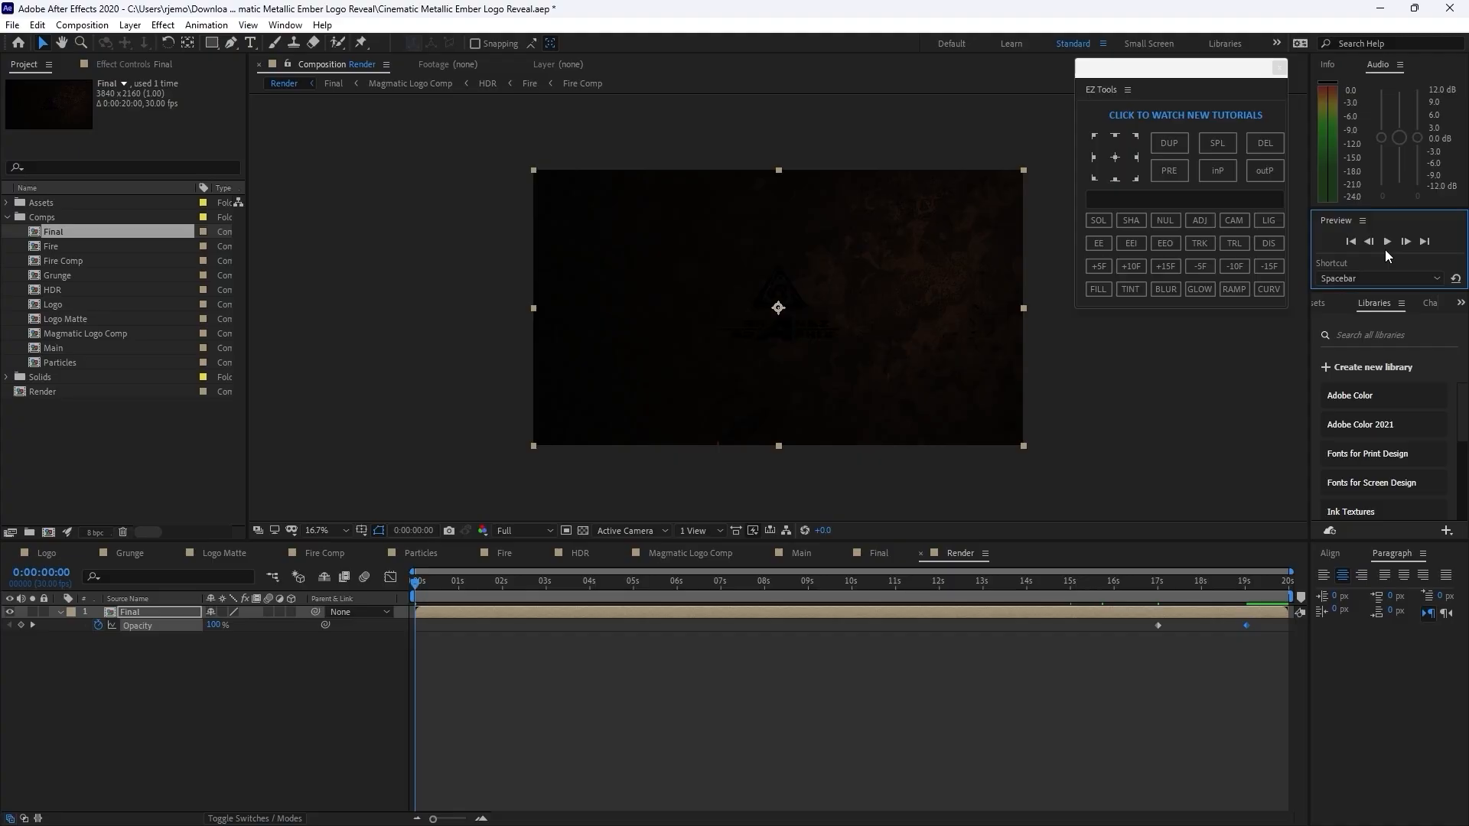
left_click(1385, 245)
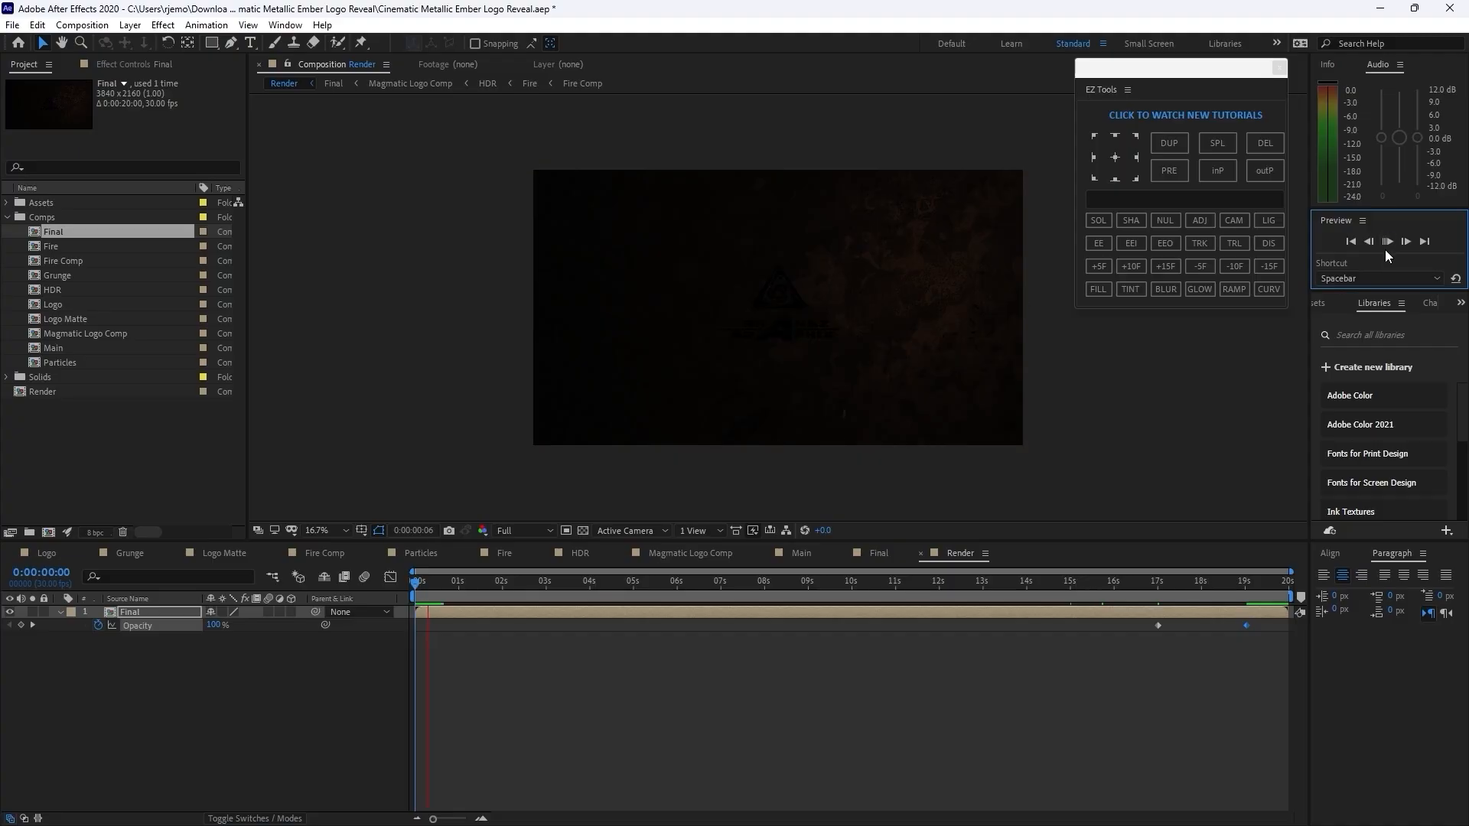